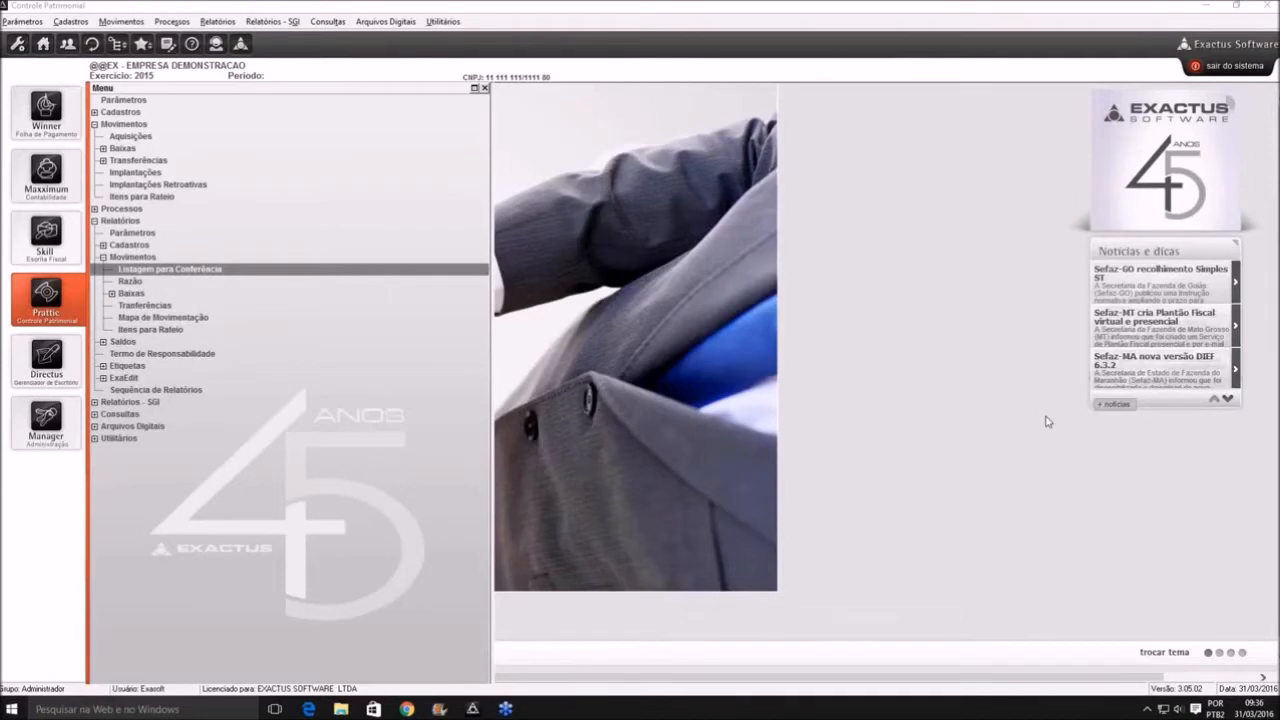
Review the company parameters, including the responsible-person record and the company register
click(104, 103)
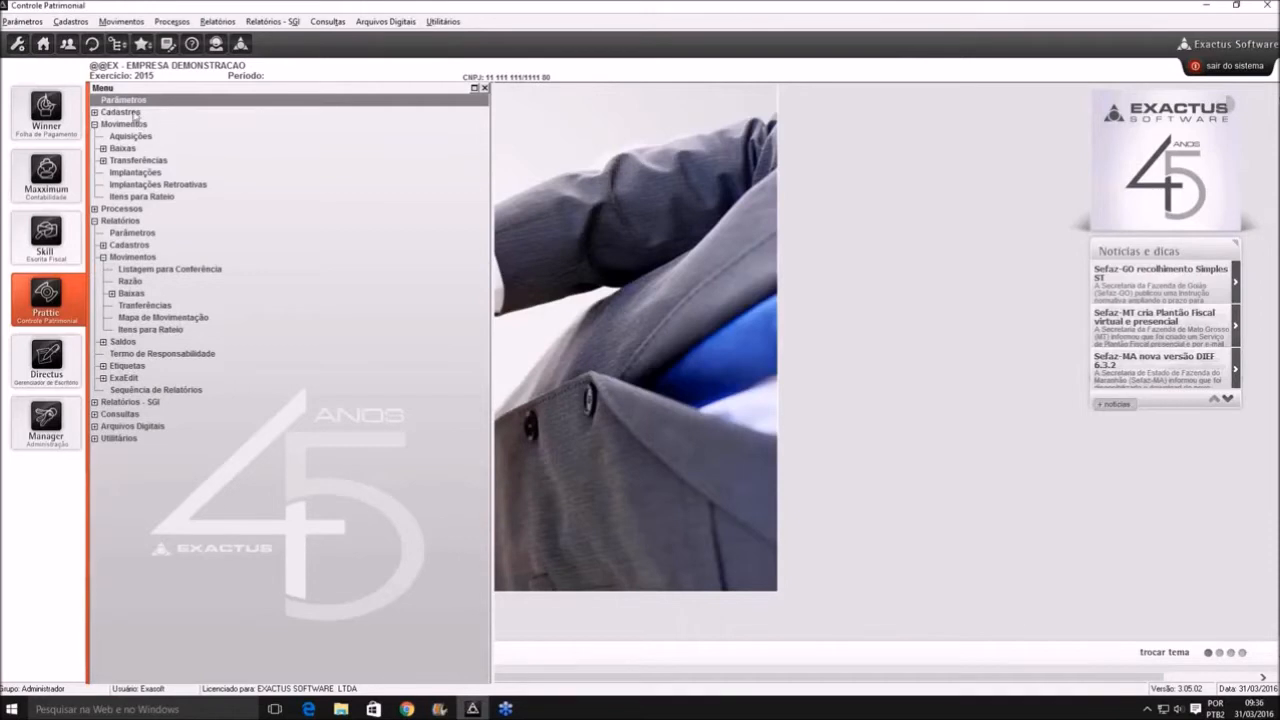
double_click(135, 104)
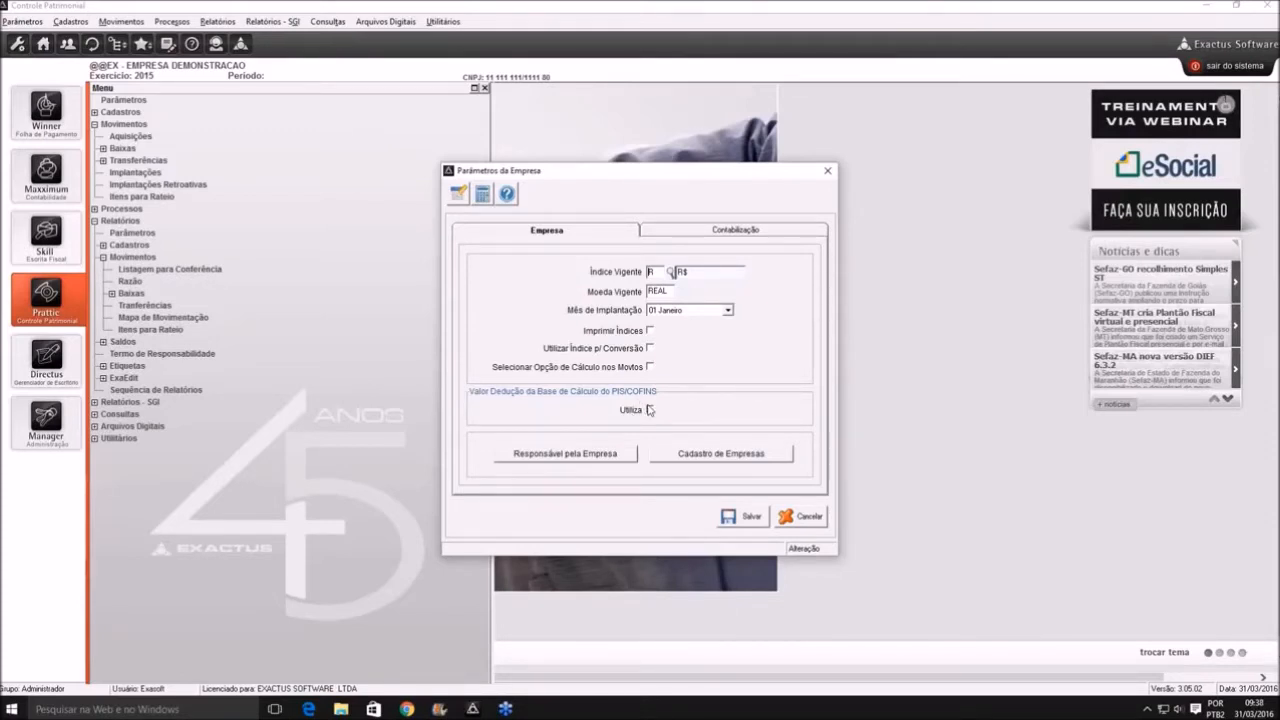
click(600, 455)
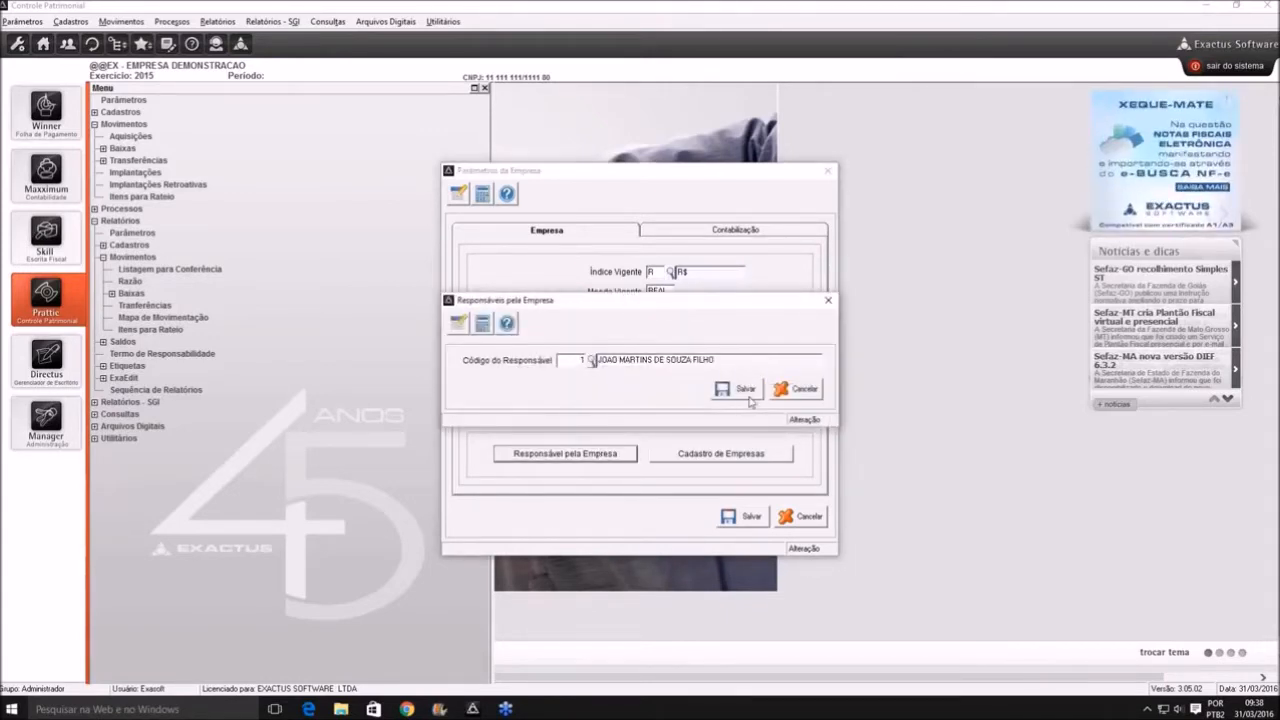
key(Escape)
click(732, 454)
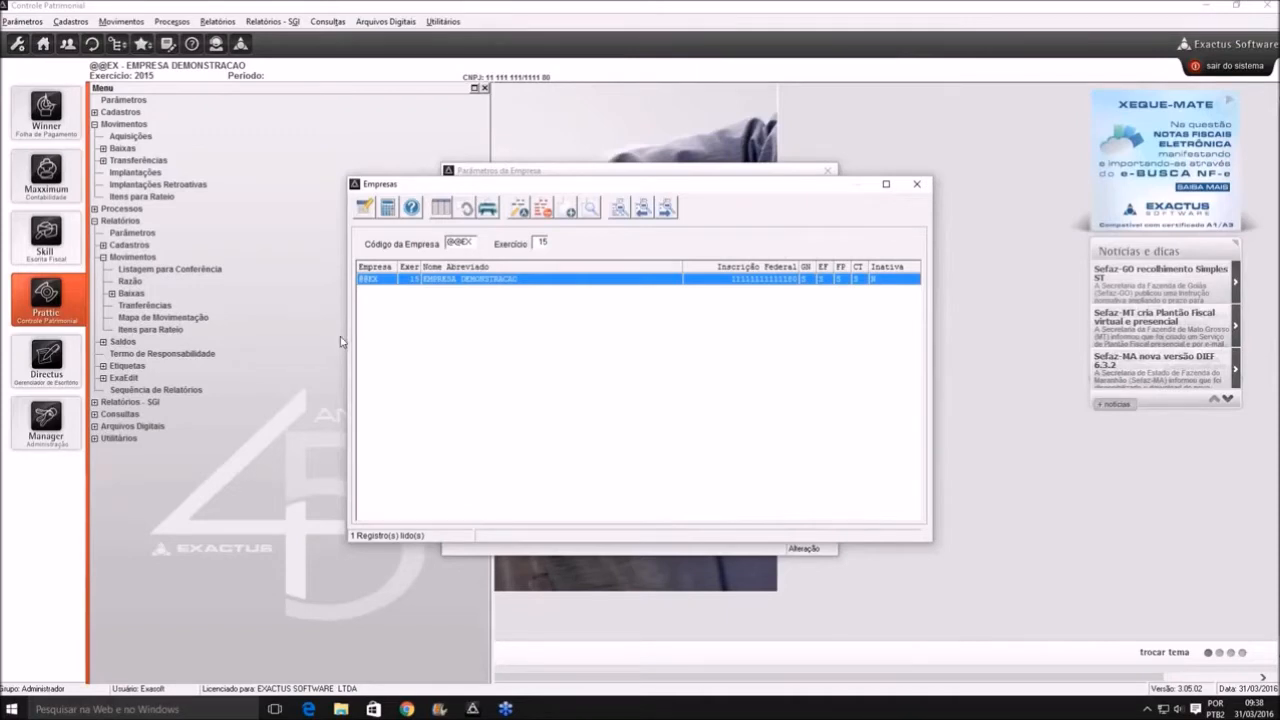
key(Escape)
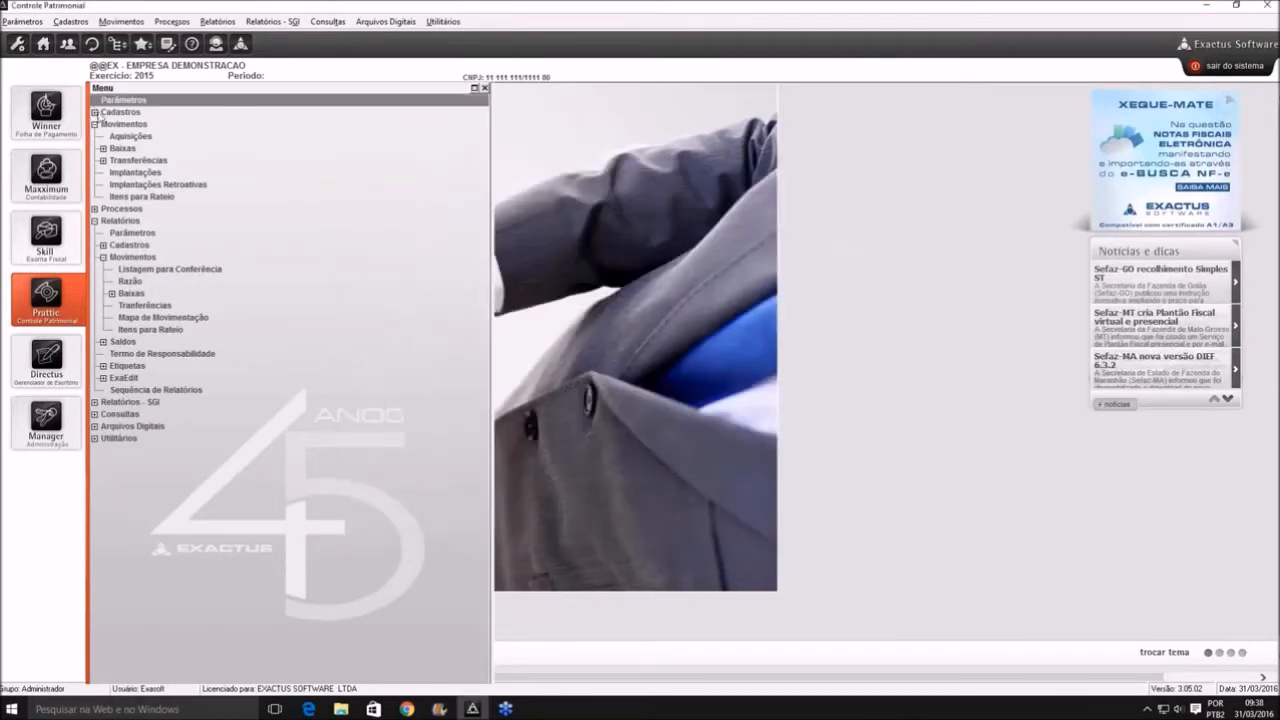
Review the account classifications in the Cadastros registers
click(96, 112)
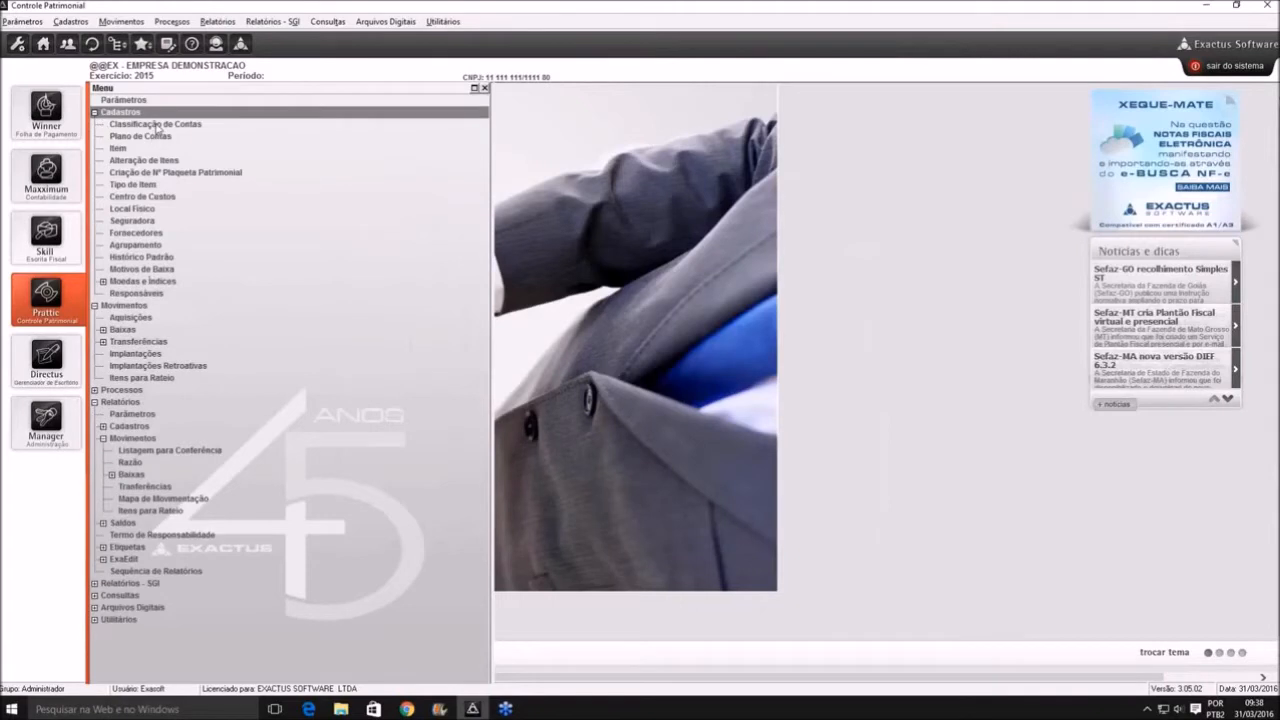
click(155, 124)
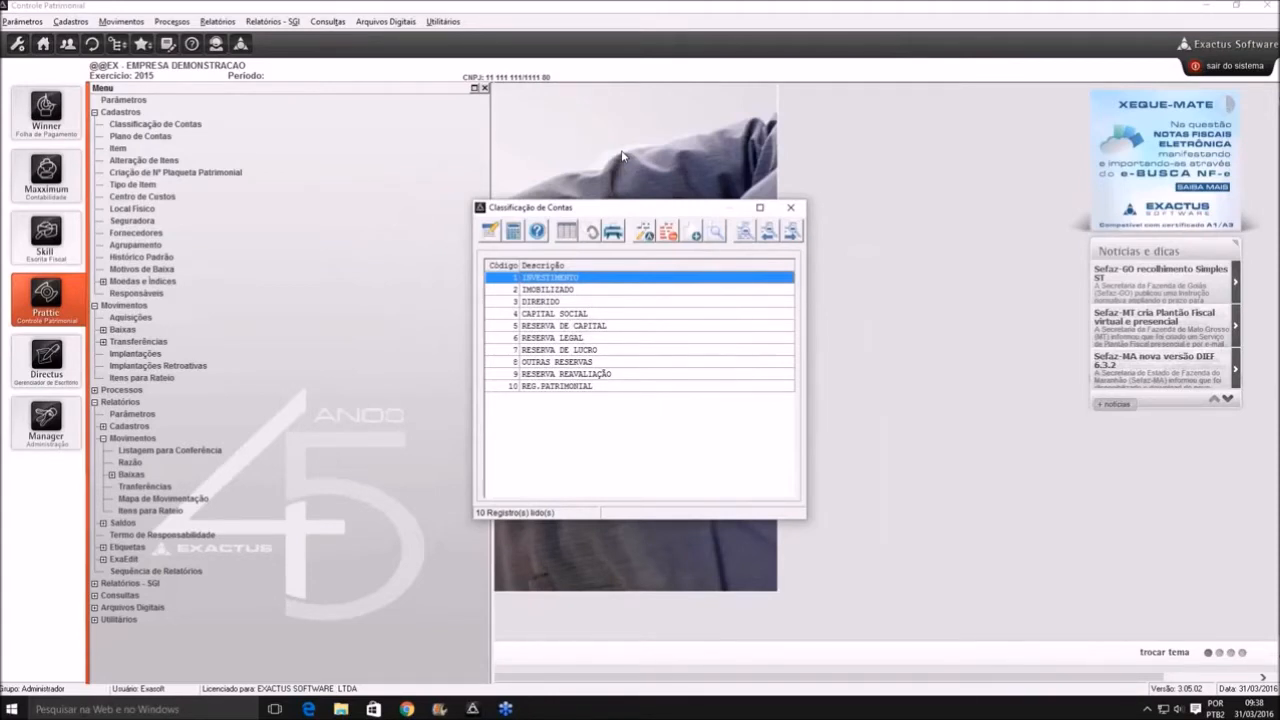
click(792, 208)
Examine account 7001 in the chart of accounts and look up the accounting codes available for it
click(140, 138)
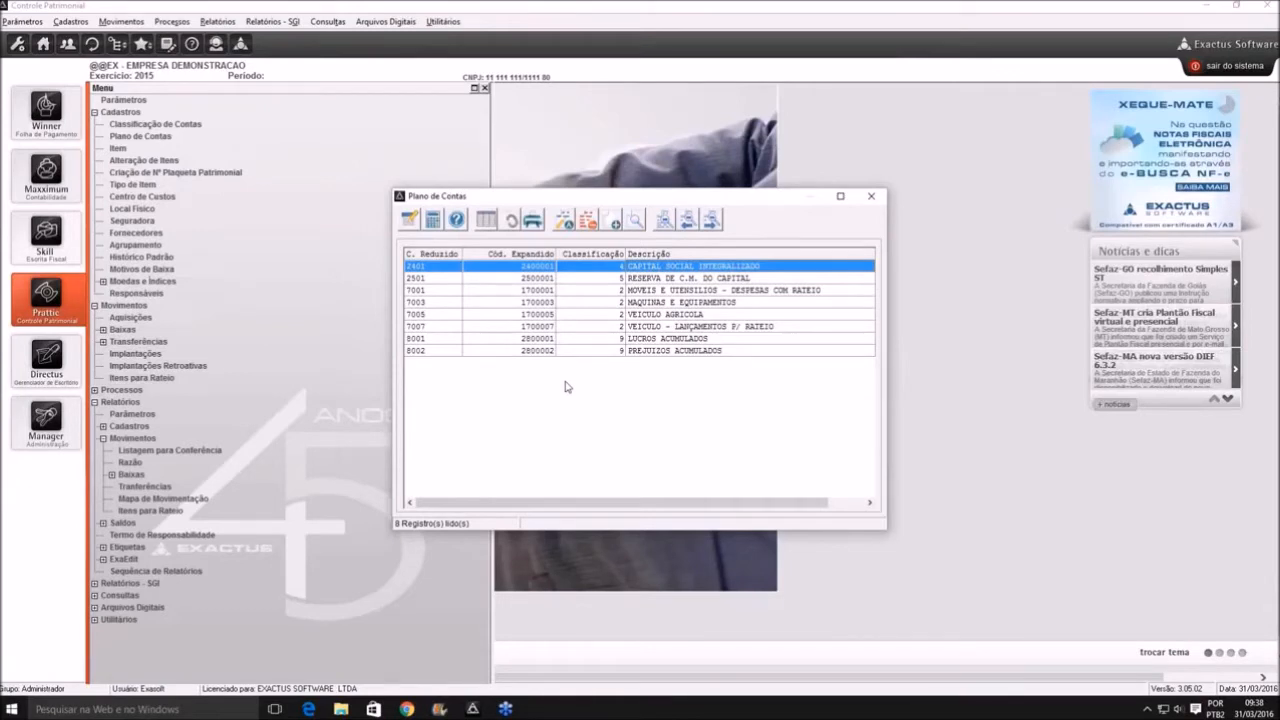
double_click(470, 298)
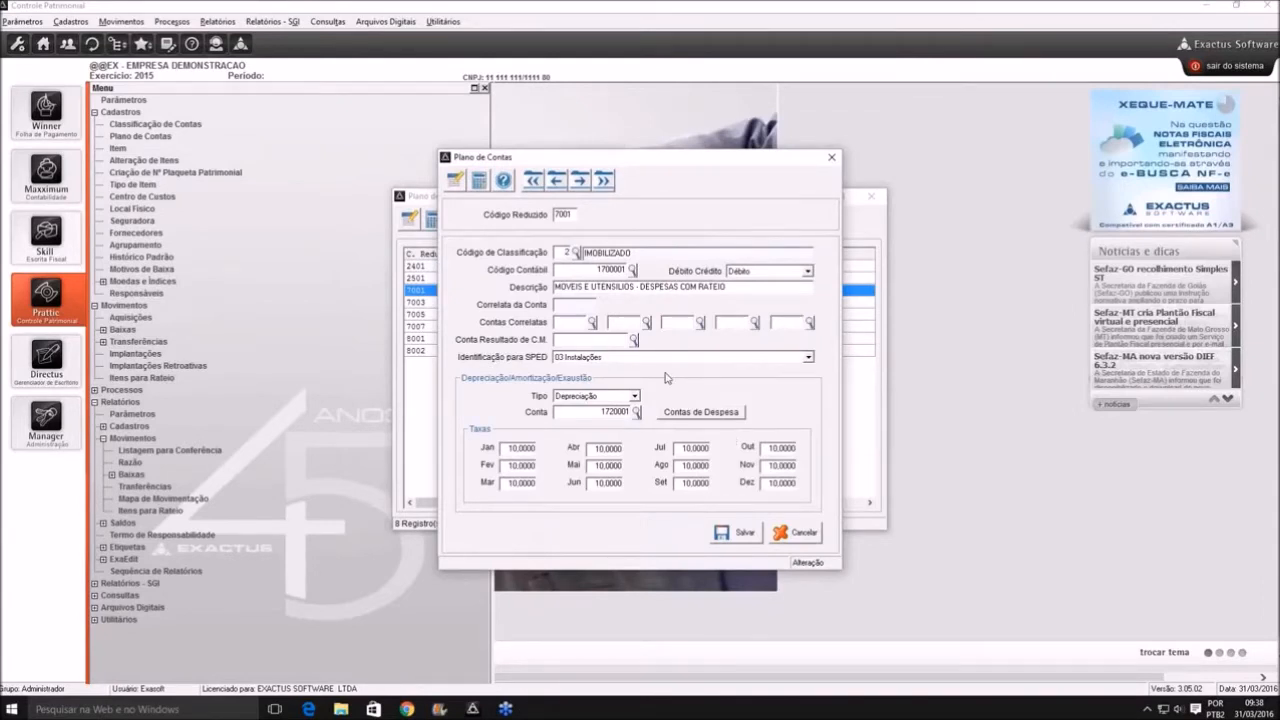
click(633, 270)
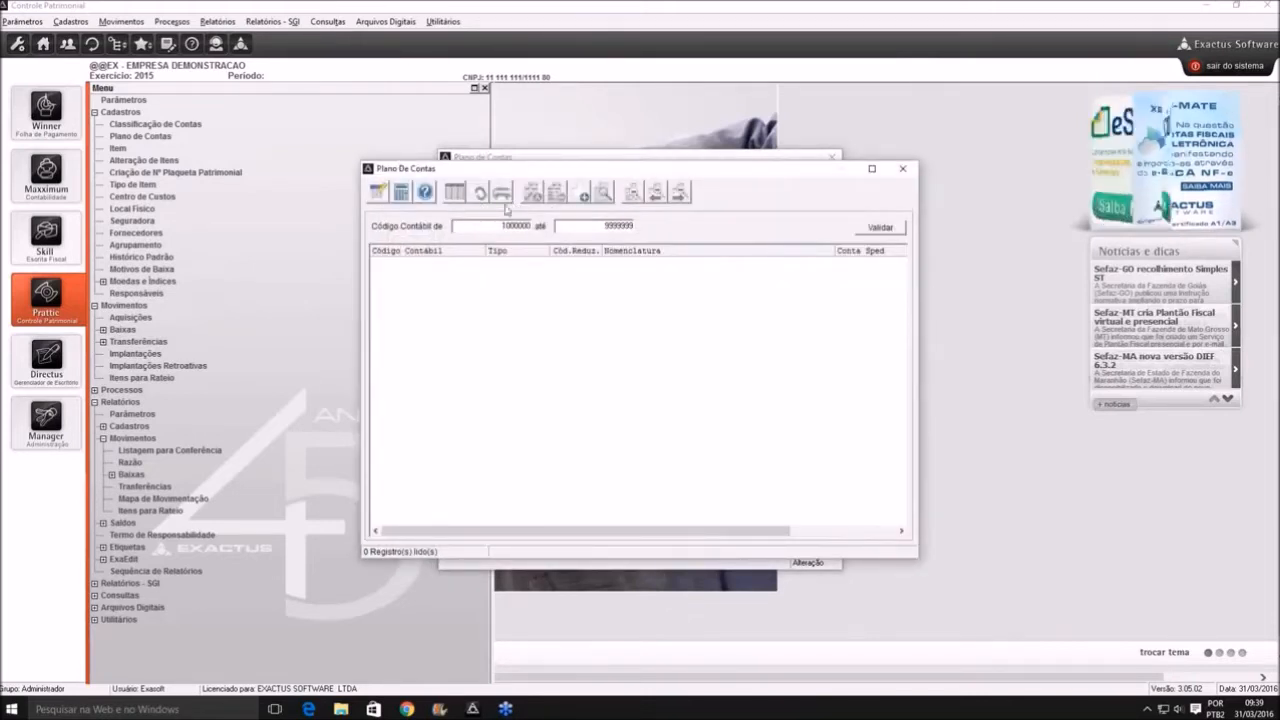
click(458, 193)
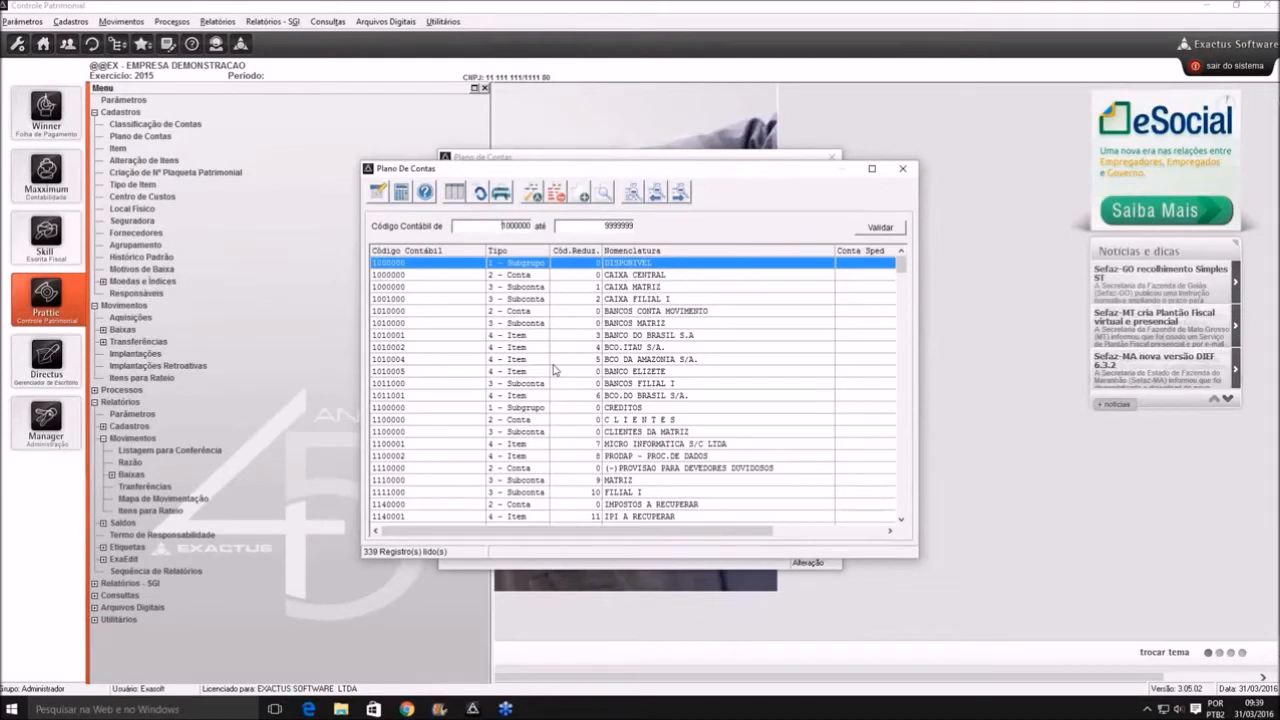
click(903, 169)
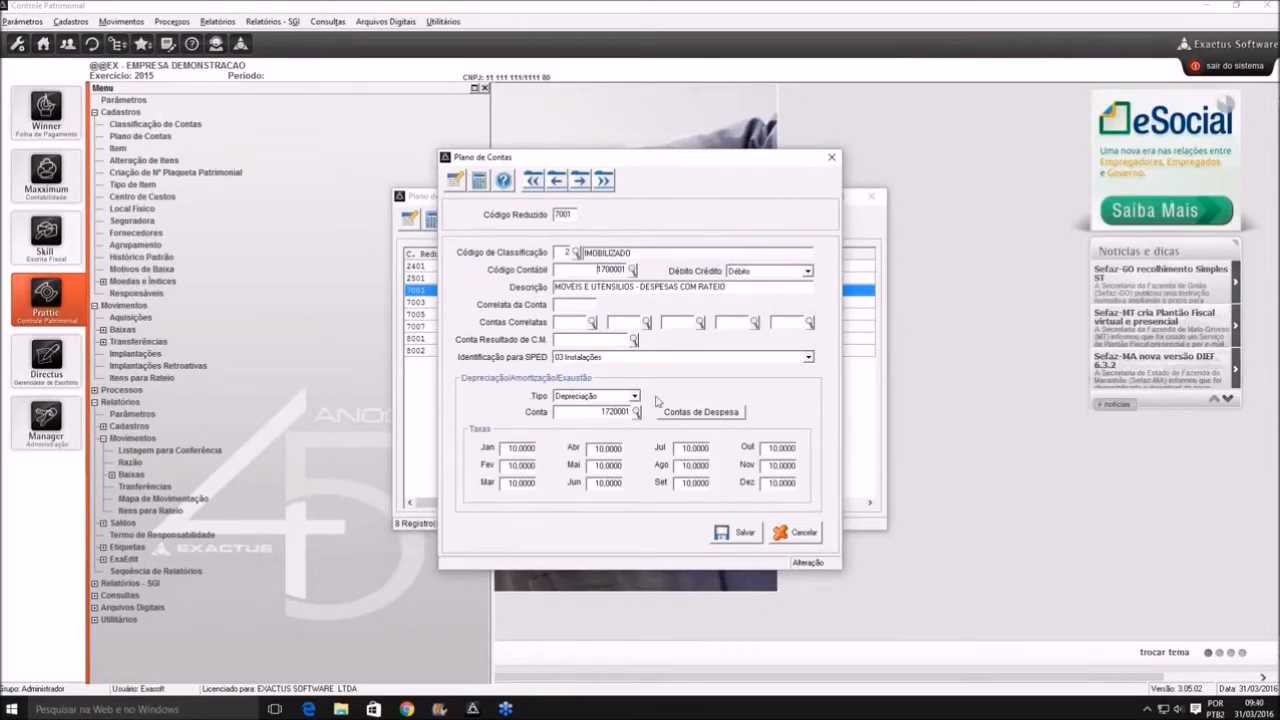
Review account 7001's depreciation type options, keeping Depreciação, and its January expense-account percentages
click(636, 397)
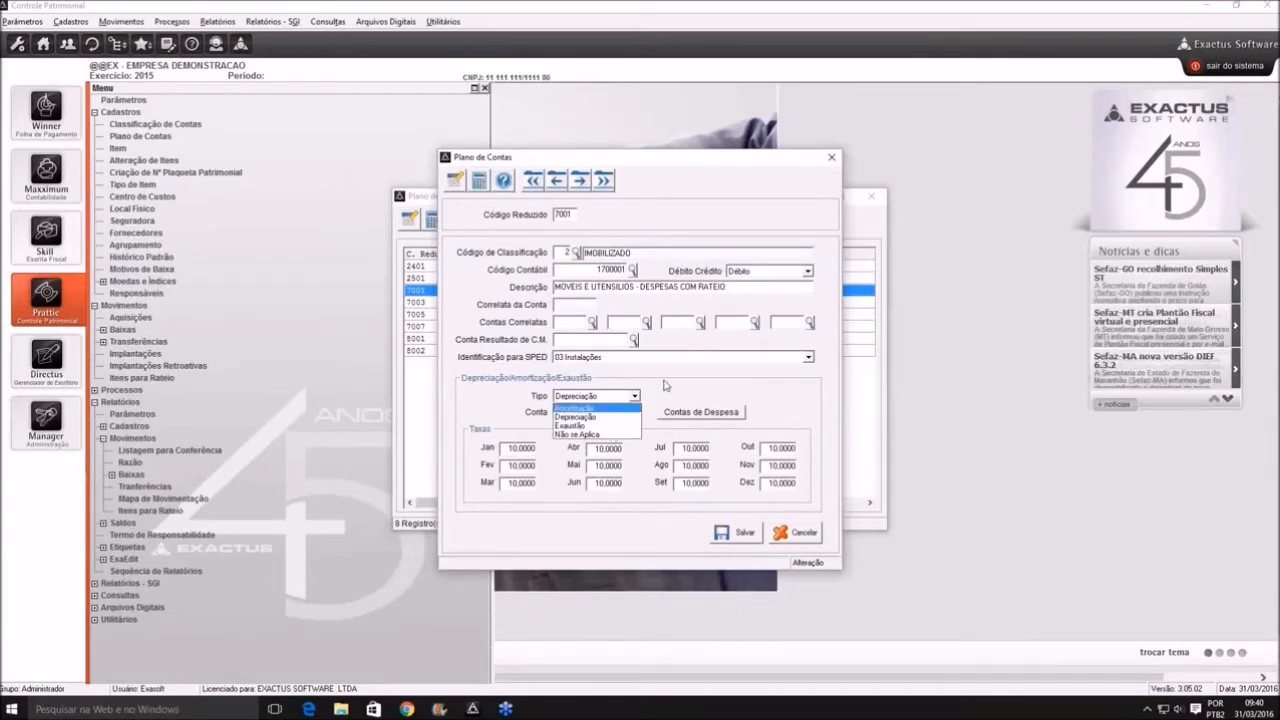
click(625, 416)
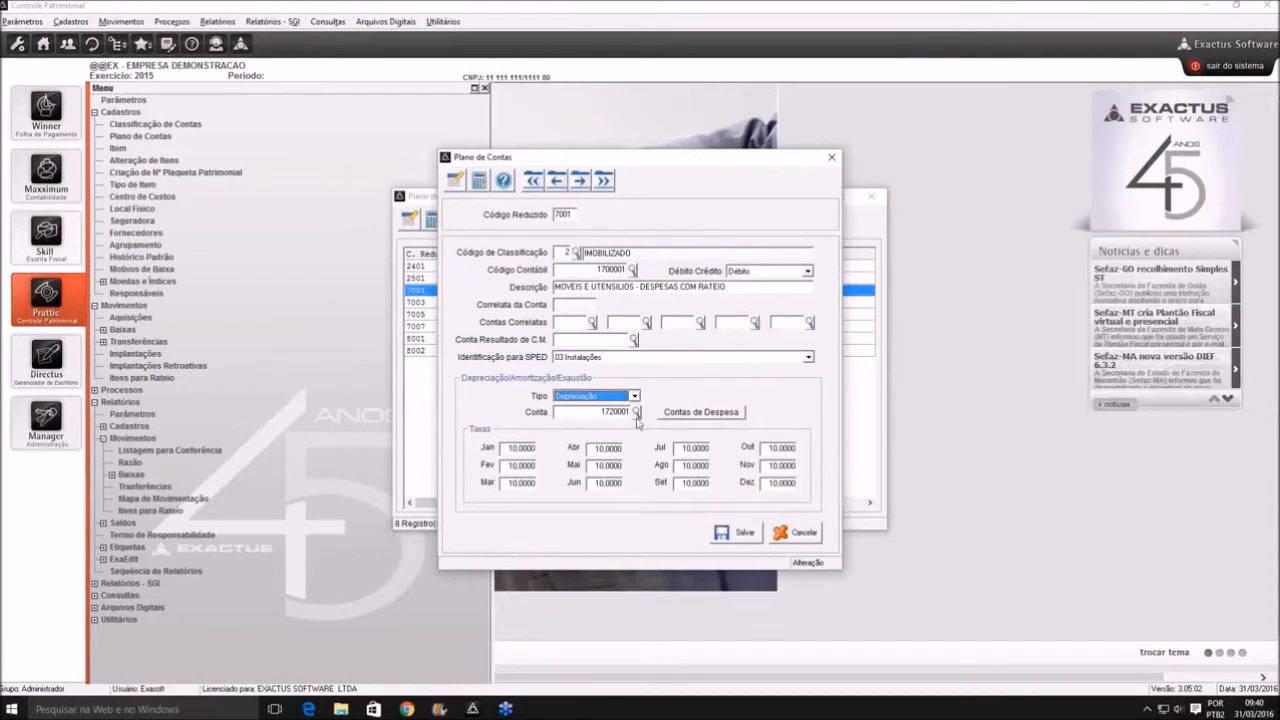
click(680, 418)
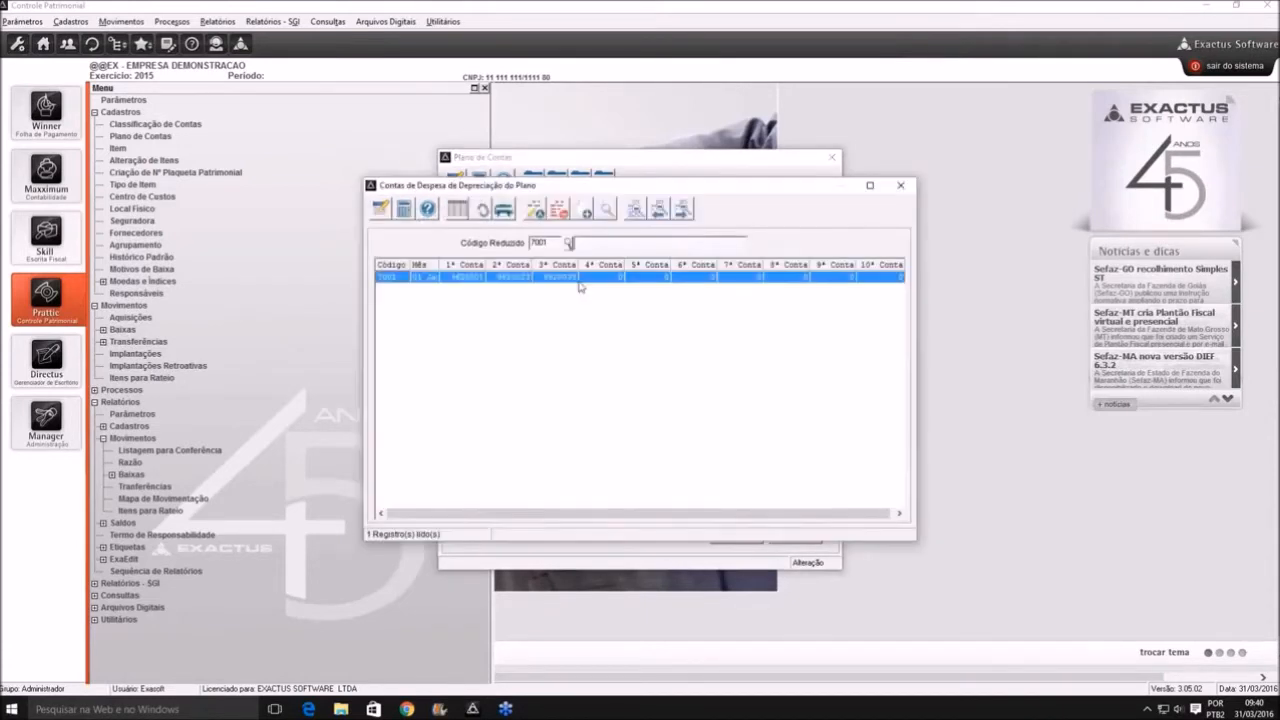
double_click(464, 277)
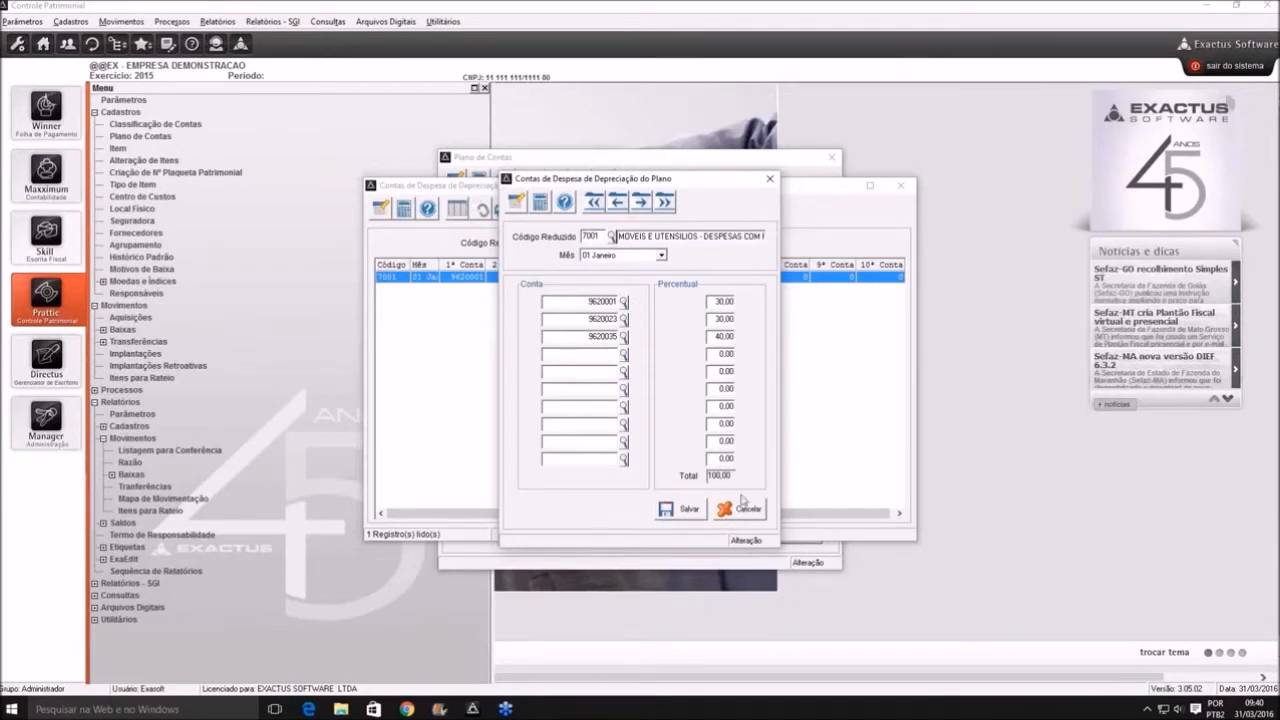
click(688, 509)
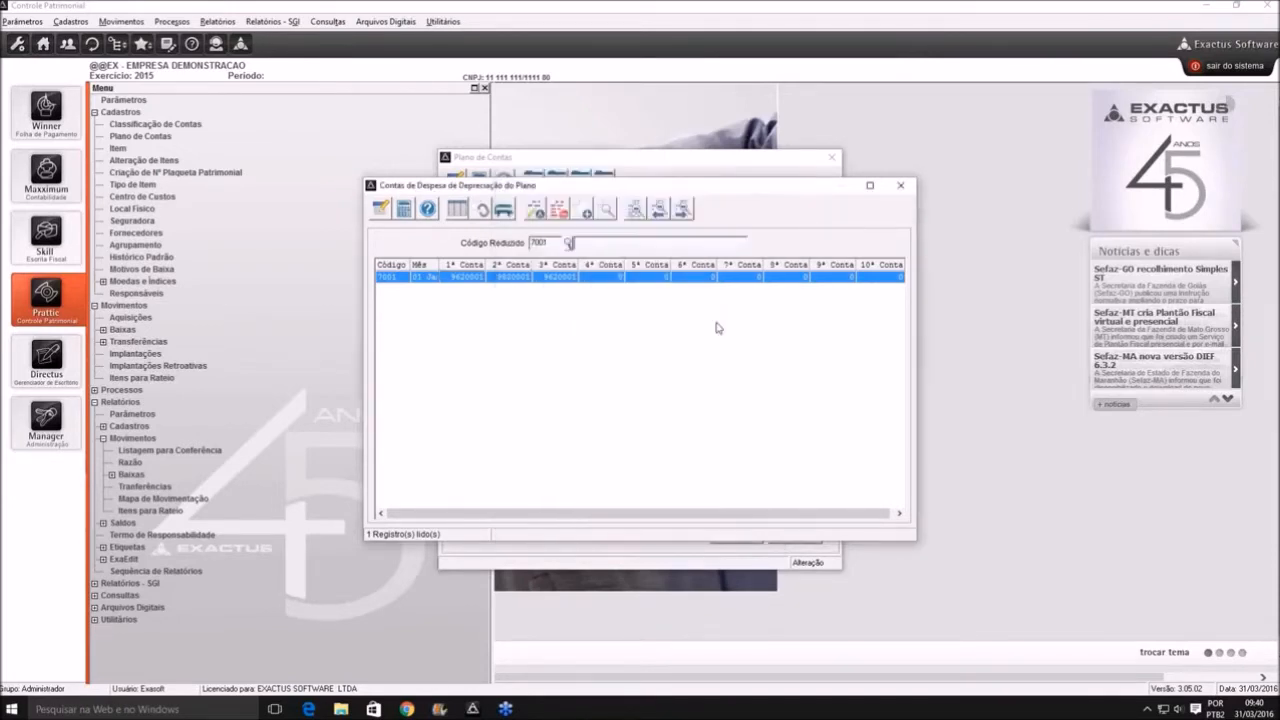
click(902, 186)
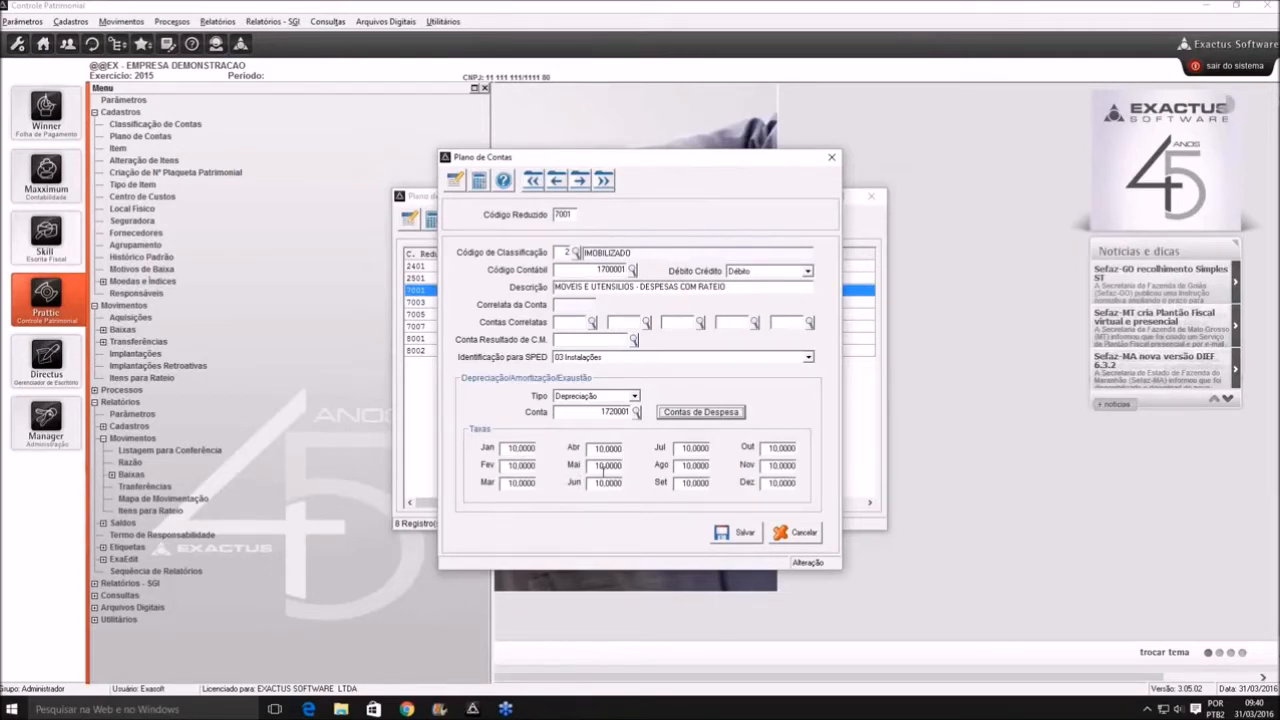
Try a May depreciation rate of 20 on account 7001, abandon the edit and close the chart of accounts
drag(598, 466, 654, 470)
text(2)
key(BackSpace)
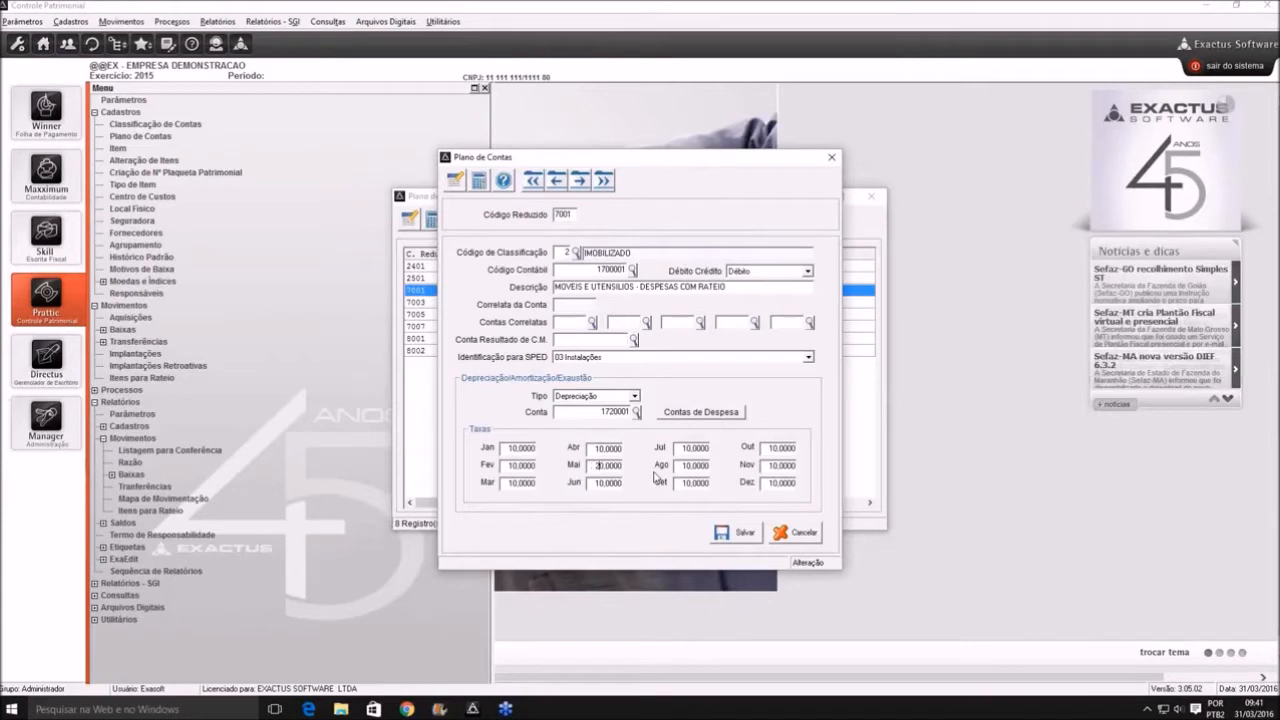
click(779, 533)
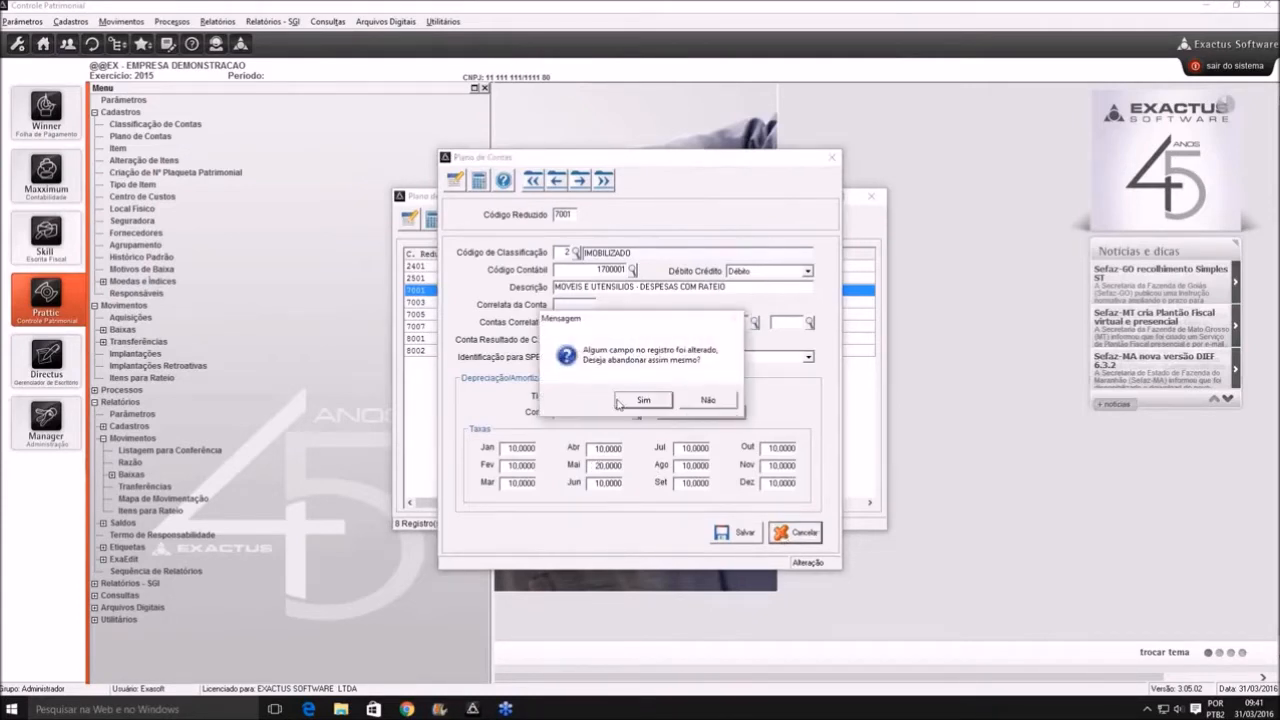
click(619, 404)
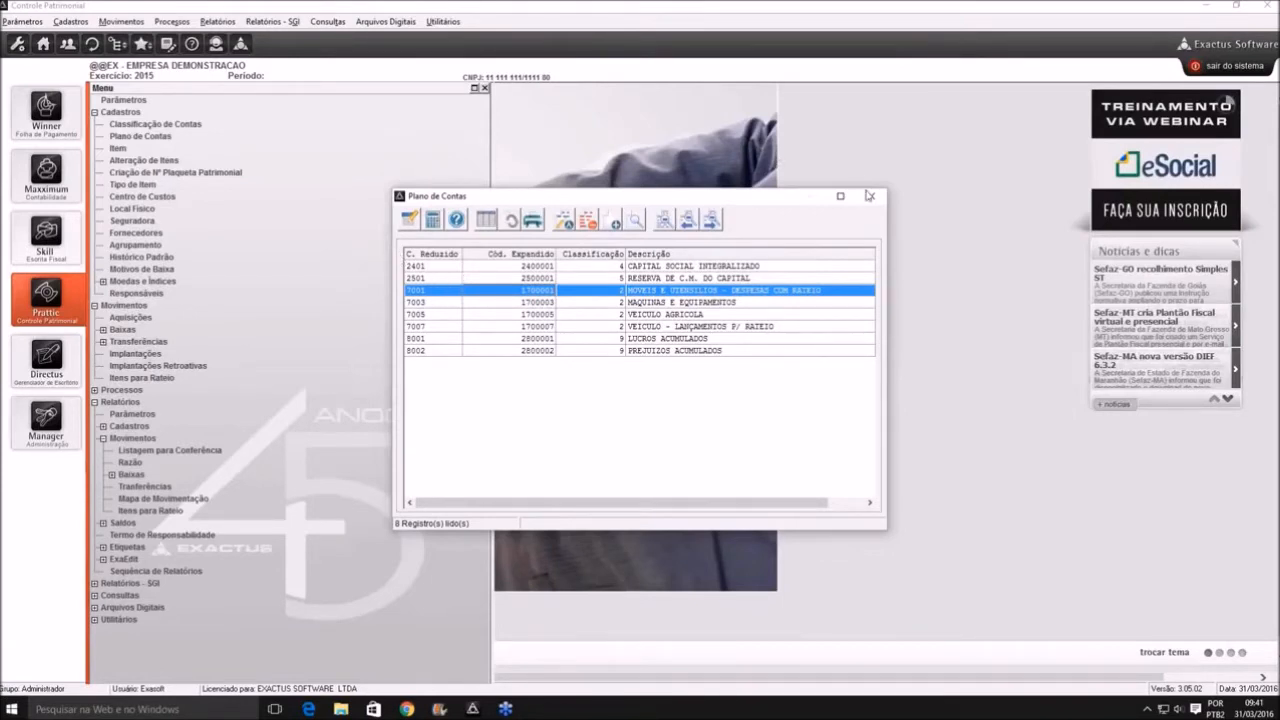
click(869, 197)
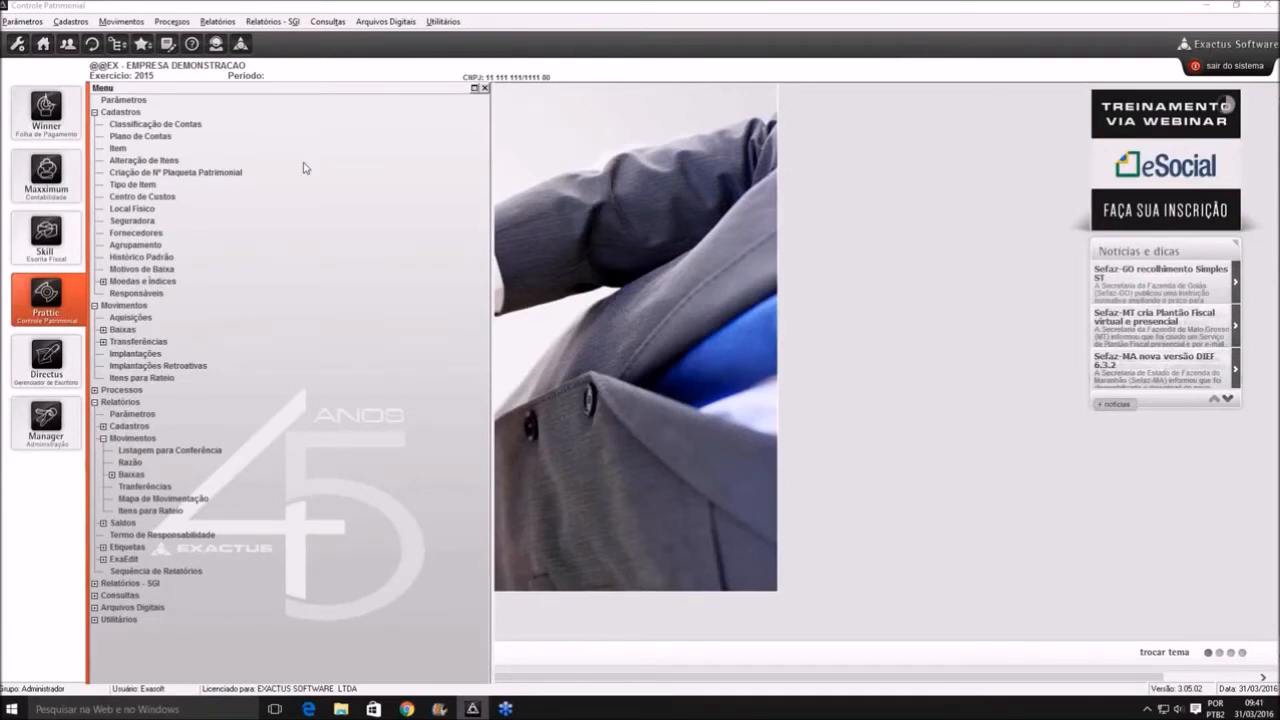
Review the details of item 3 under account 7001 in the Item register
double_click(120, 149)
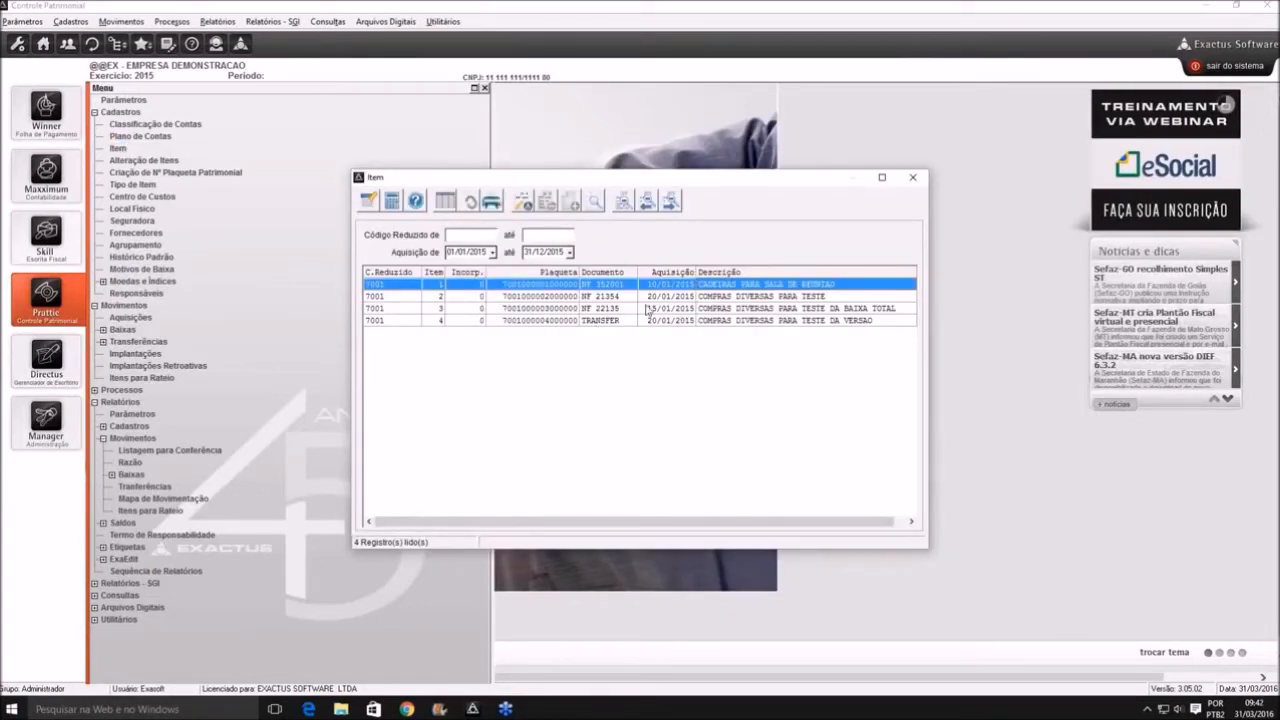
double_click(460, 312)
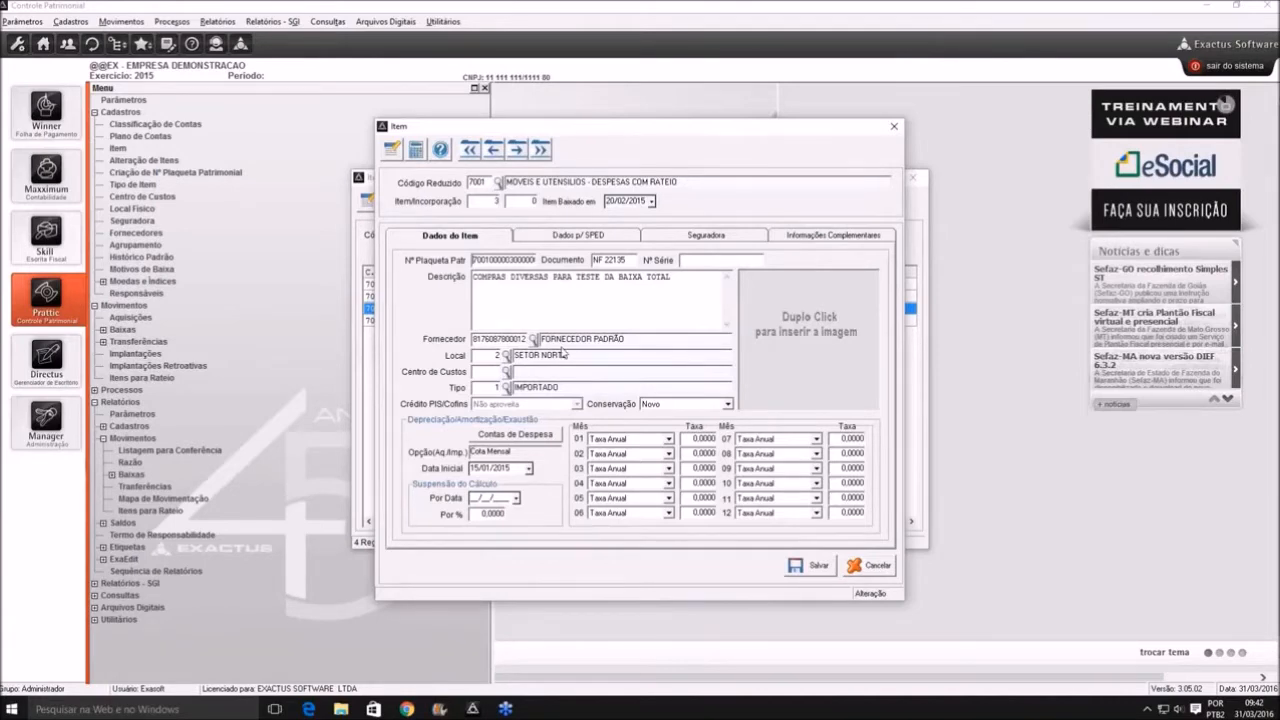
key(Escape)
key(Escape)
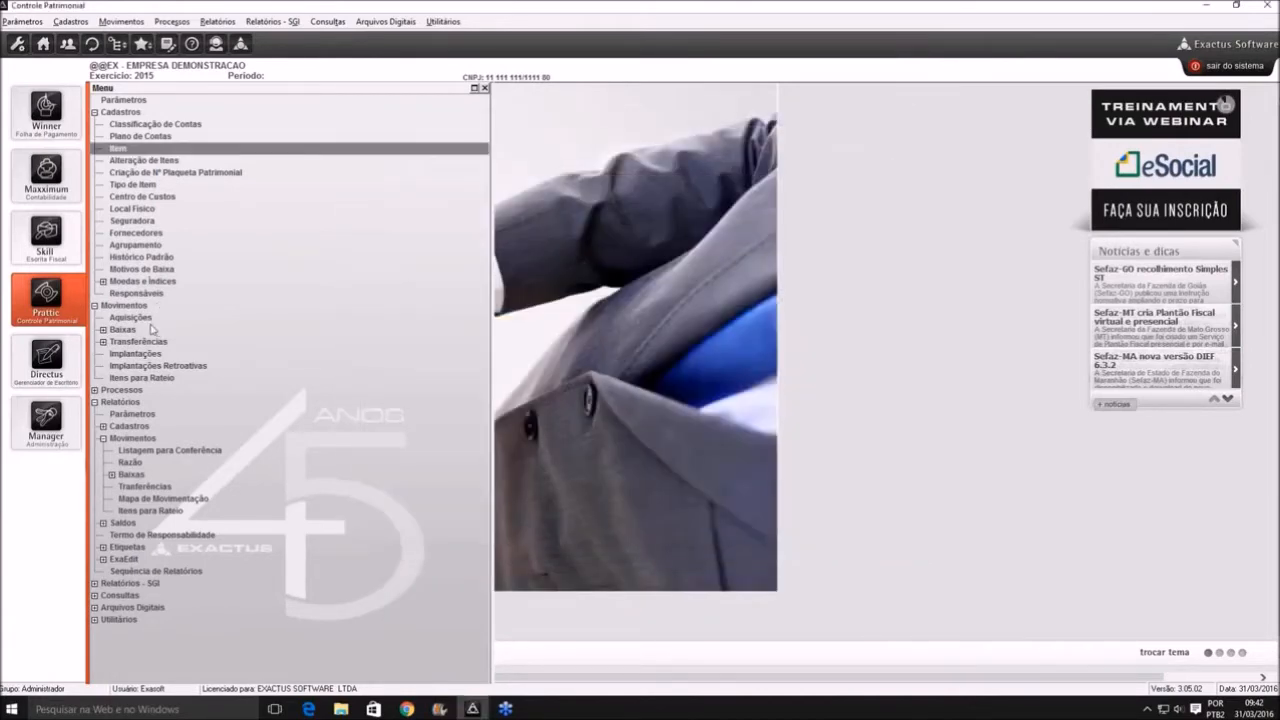
Start a new acquisition under reduced code 7001 with the description "teste"
double_click(148, 319)
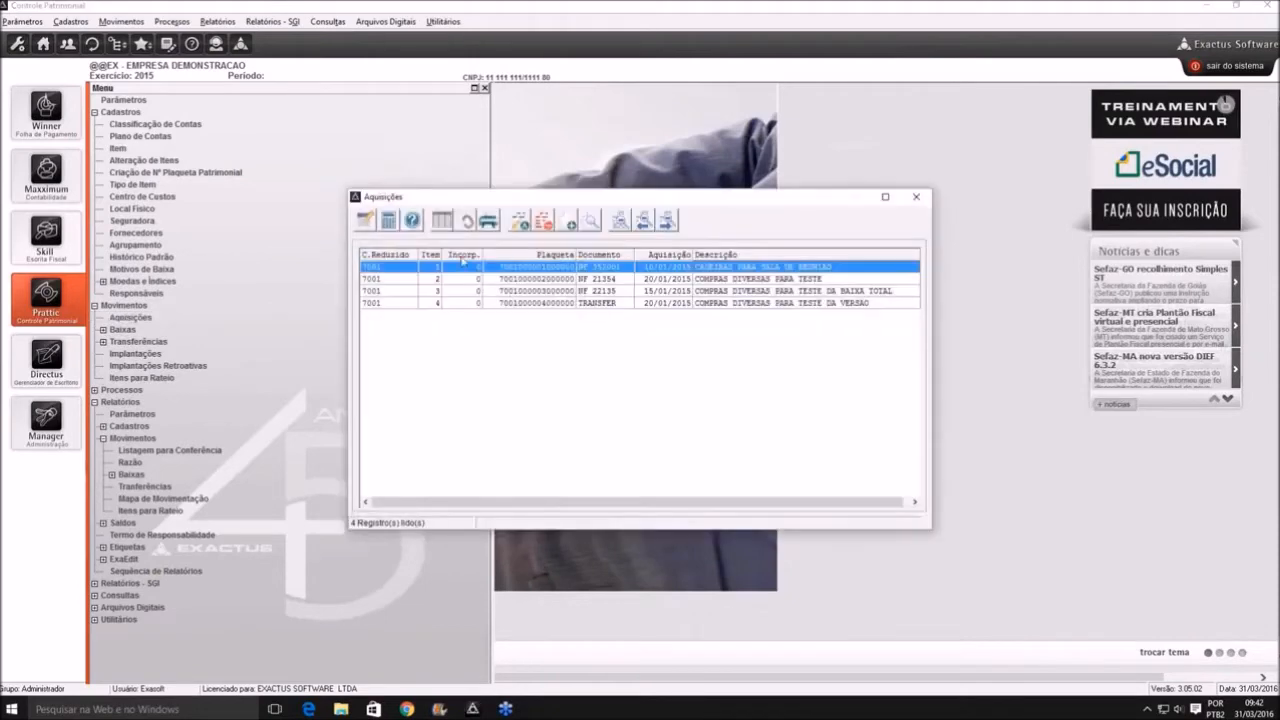
click(567, 219)
text(70)
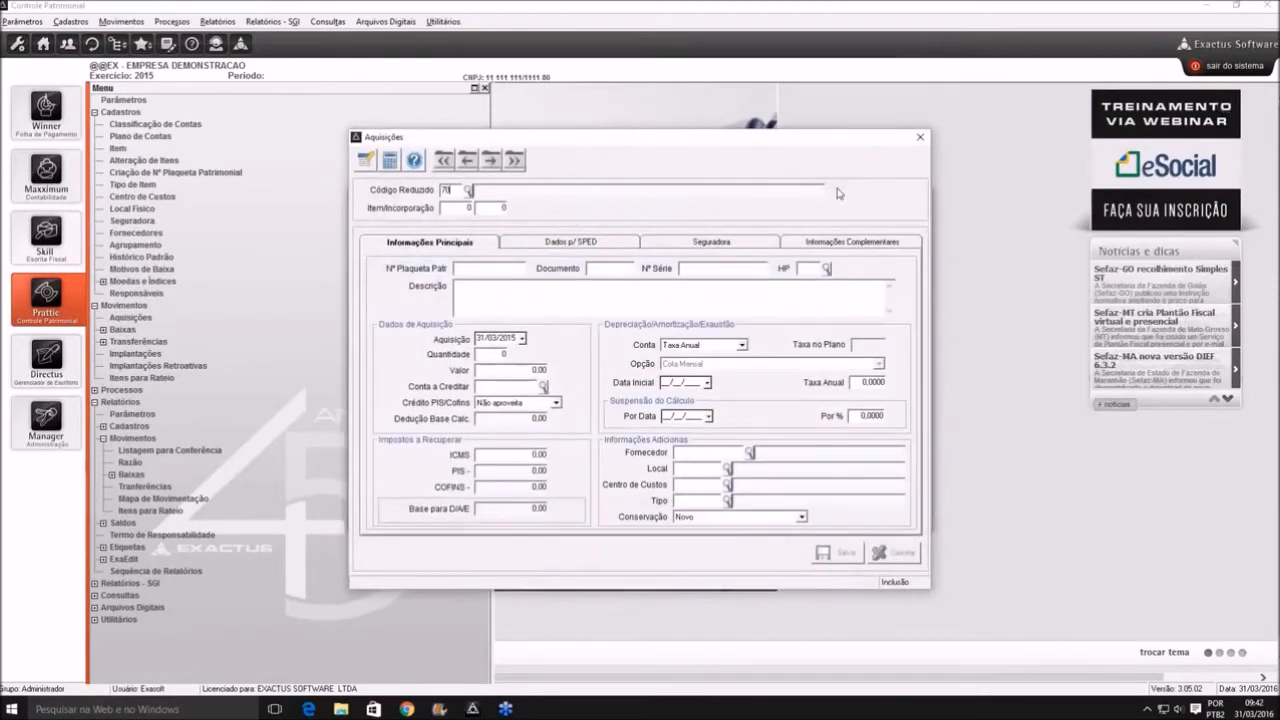
text(01)
key(Tab)
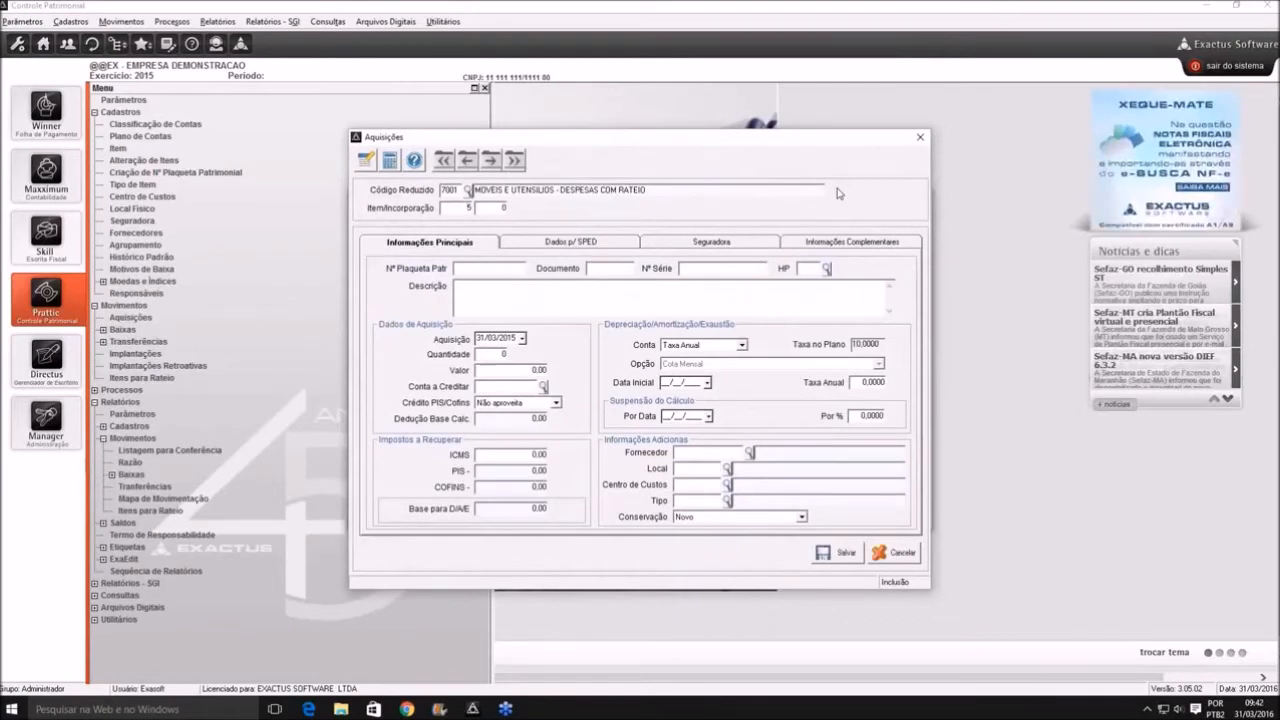
text(teste)
key(Tab)
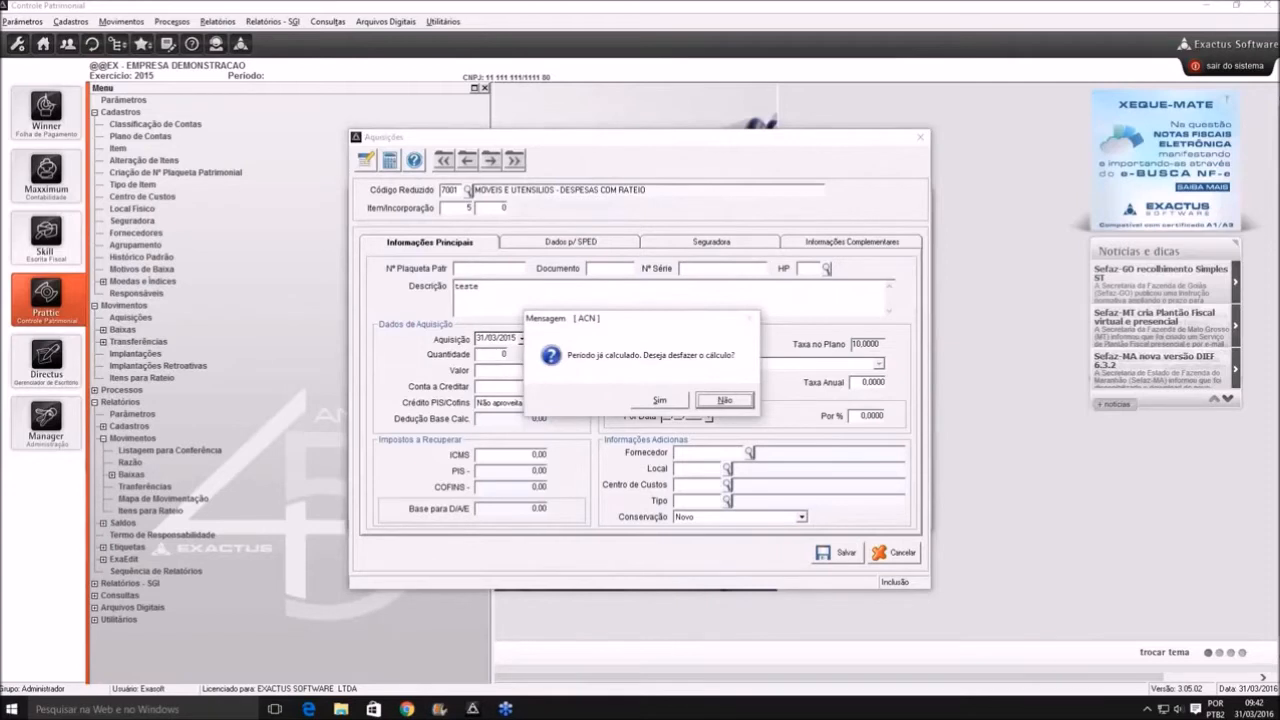
Undo the already calculated periods starting from month 01 Janeiro
key(s)
key(Tab)
key(Return)
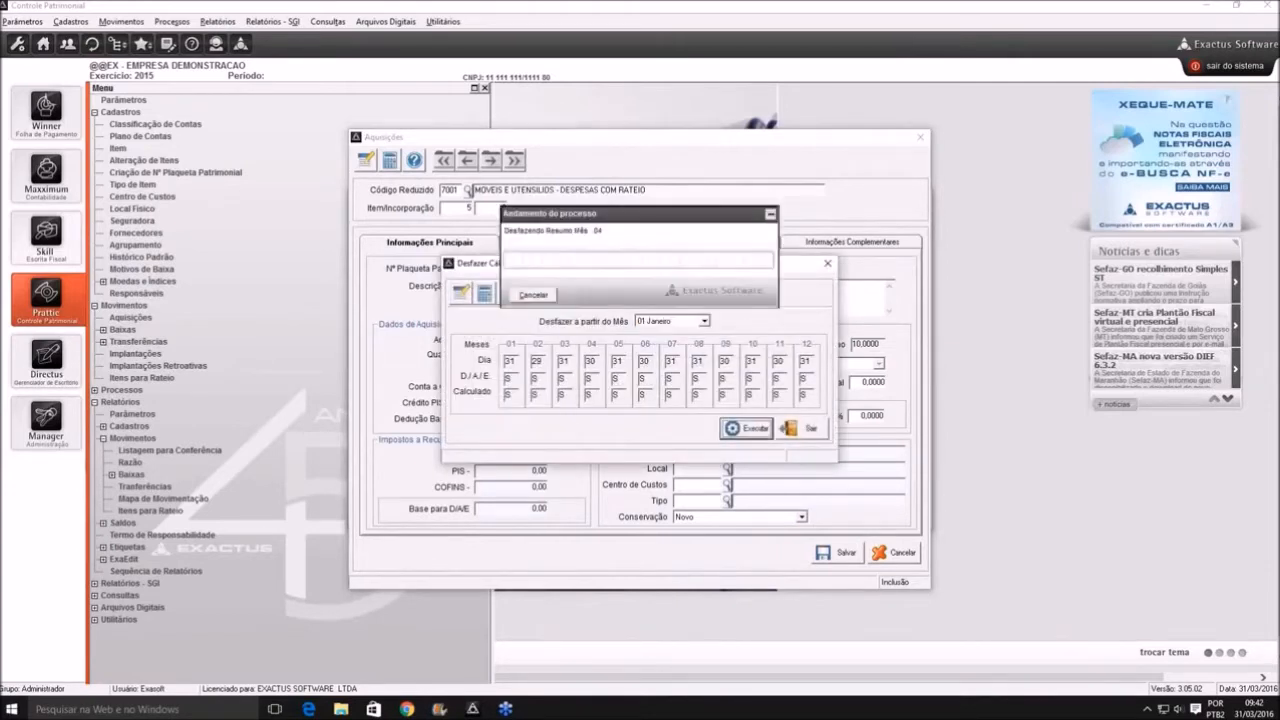
key(Return)
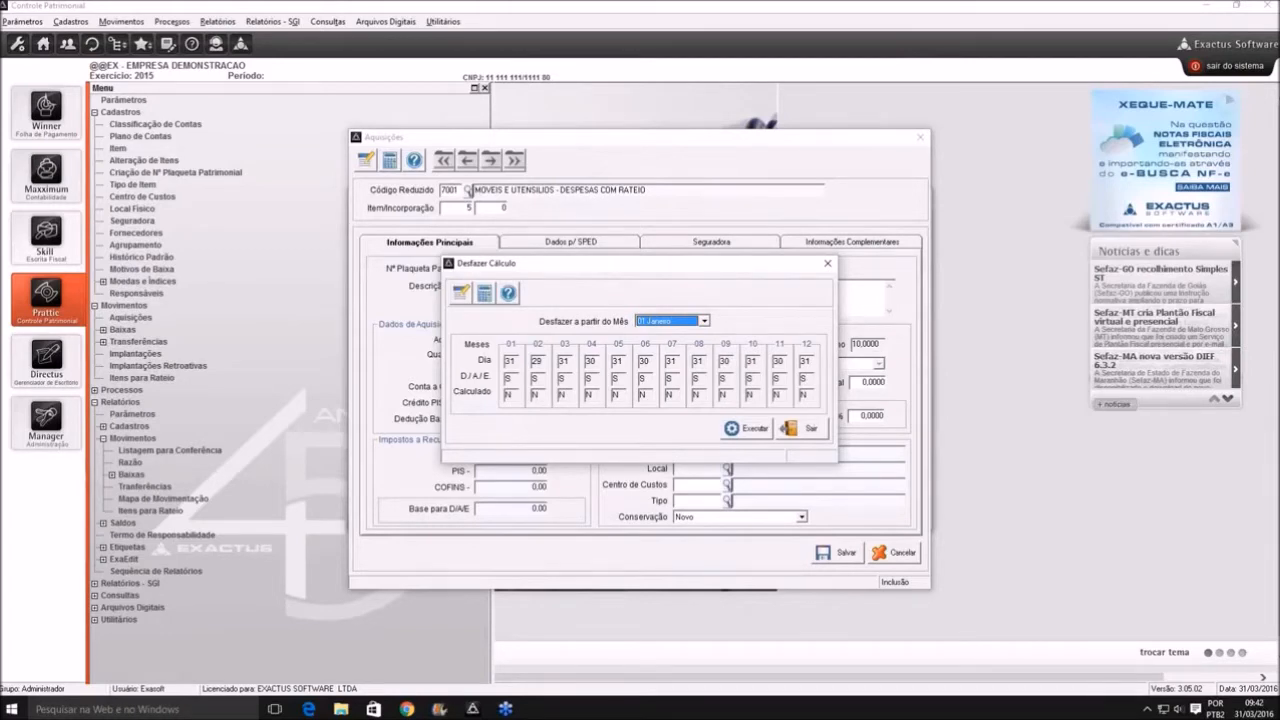
key(Escape)
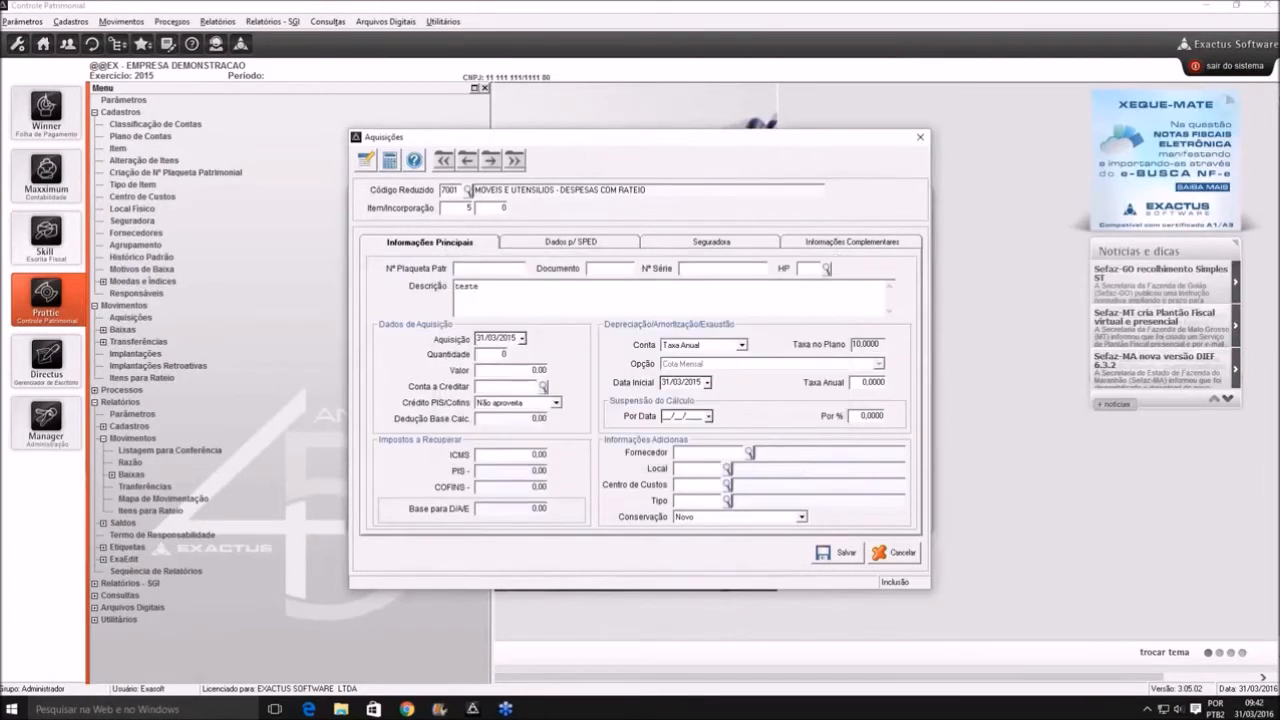
Set the new acquisition's value to 1000 and save the record
key(Tab)
text(1000)
key(Tab)
key(alt+s)
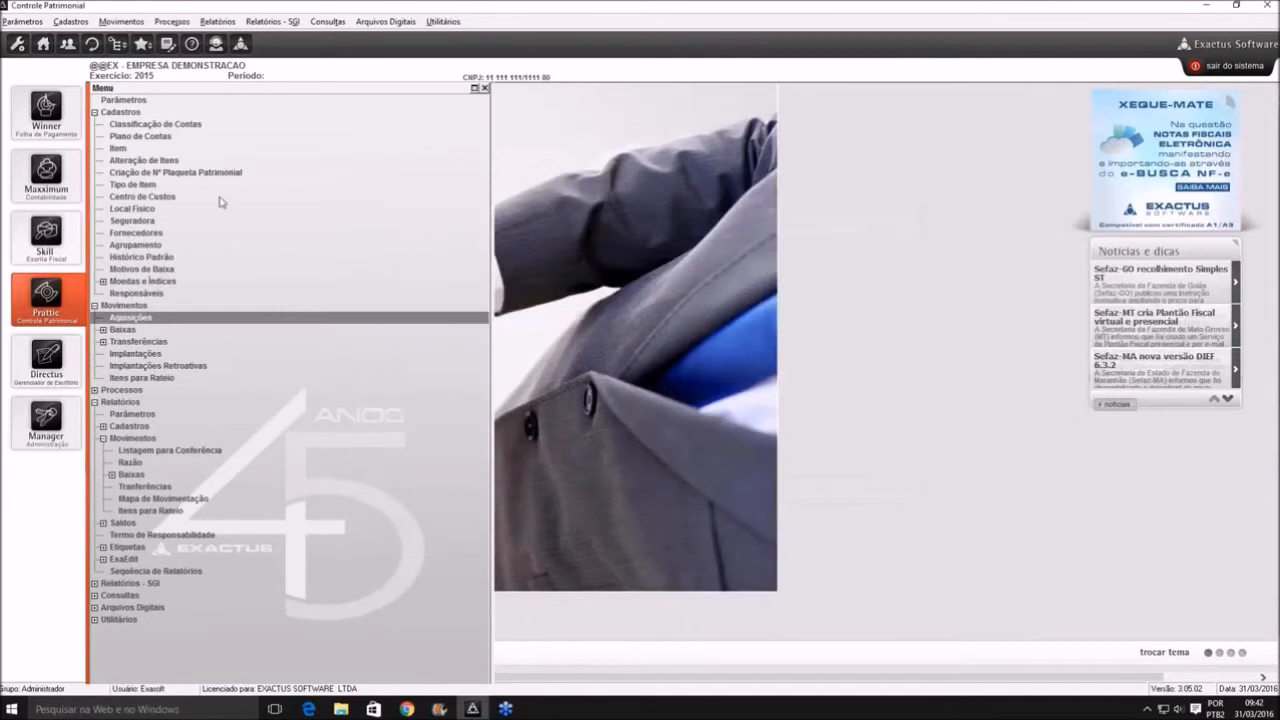
Open item 5 "teste" under account 7001 in the Item register and review its SPED, insurer and complementary information
double_click(117, 150)
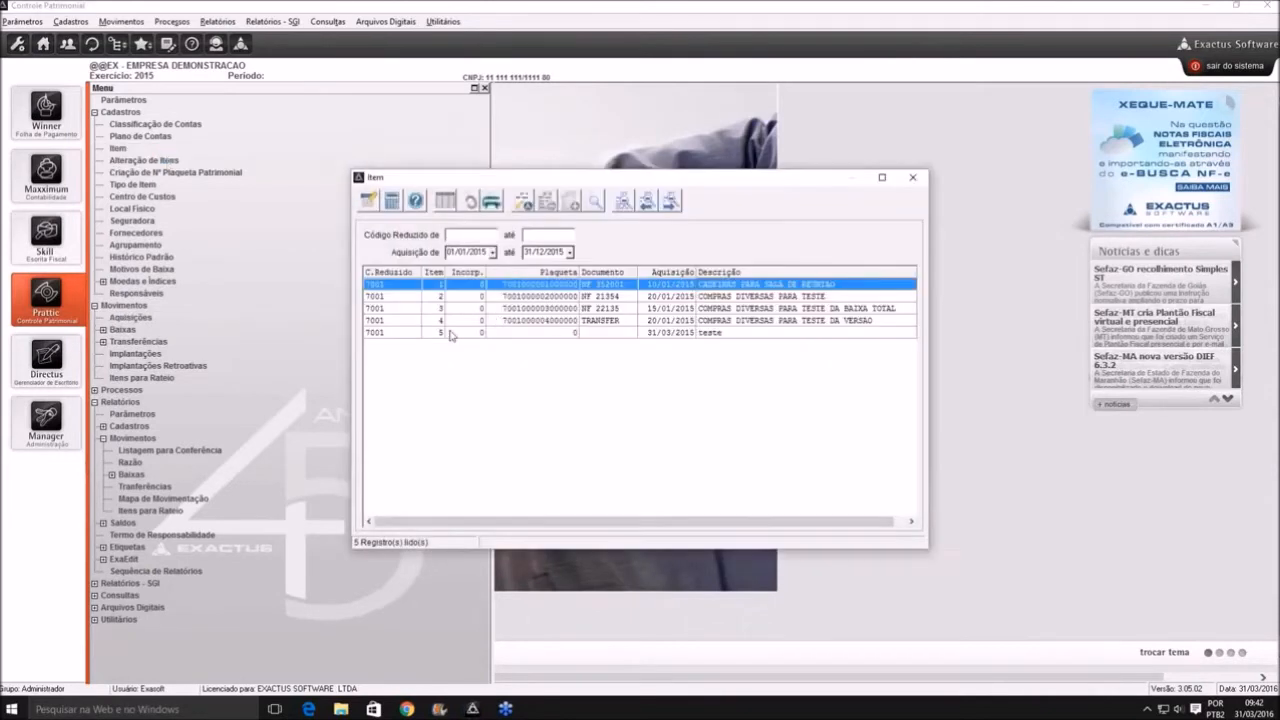
click(449, 338)
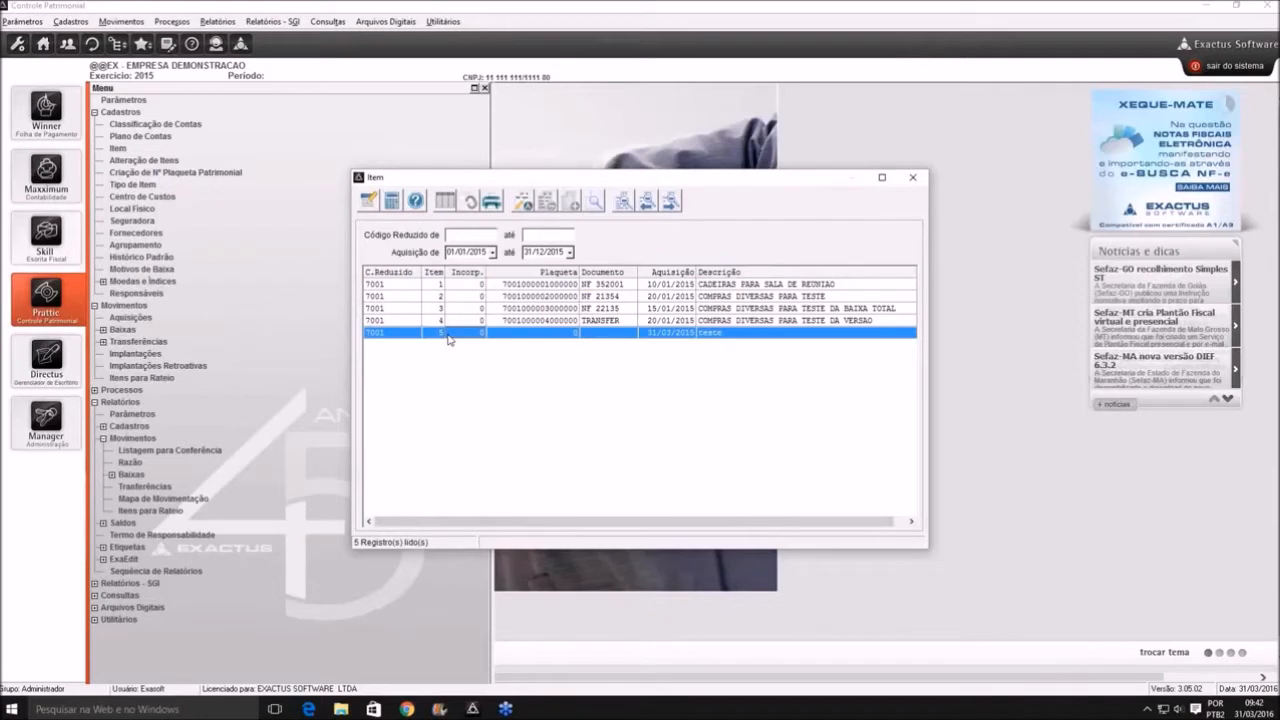
double_click(449, 333)
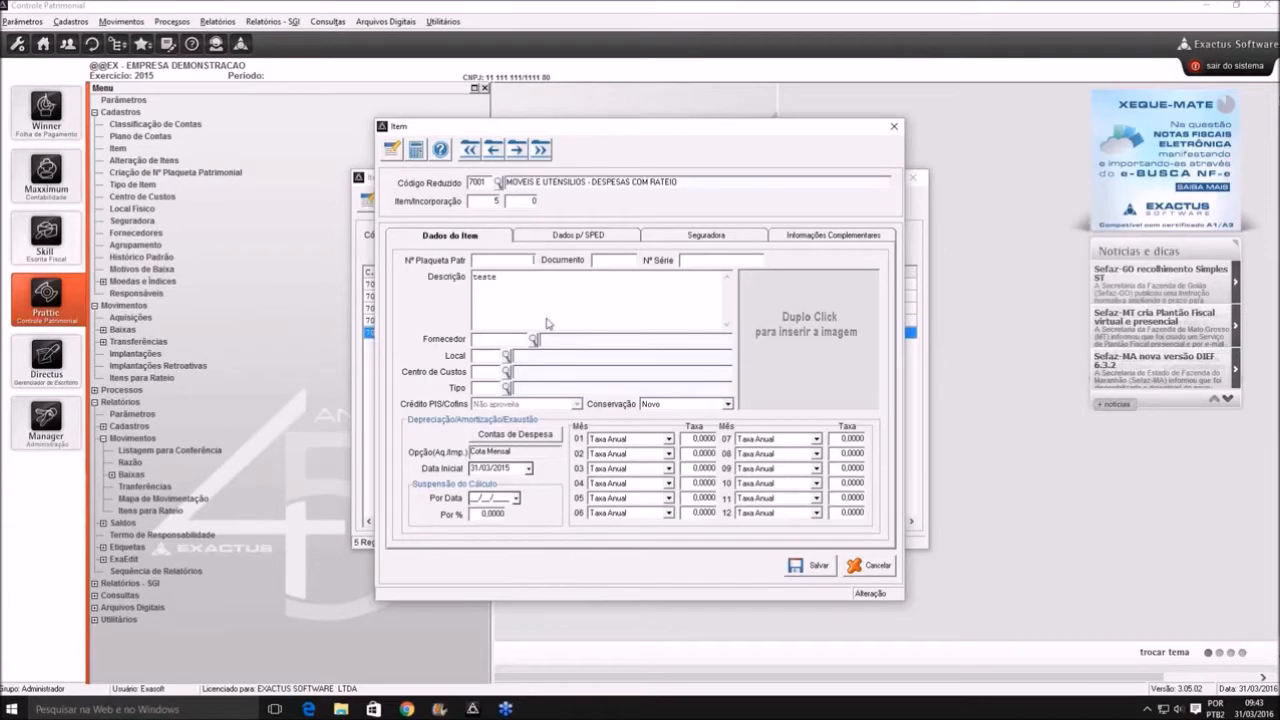
click(549, 234)
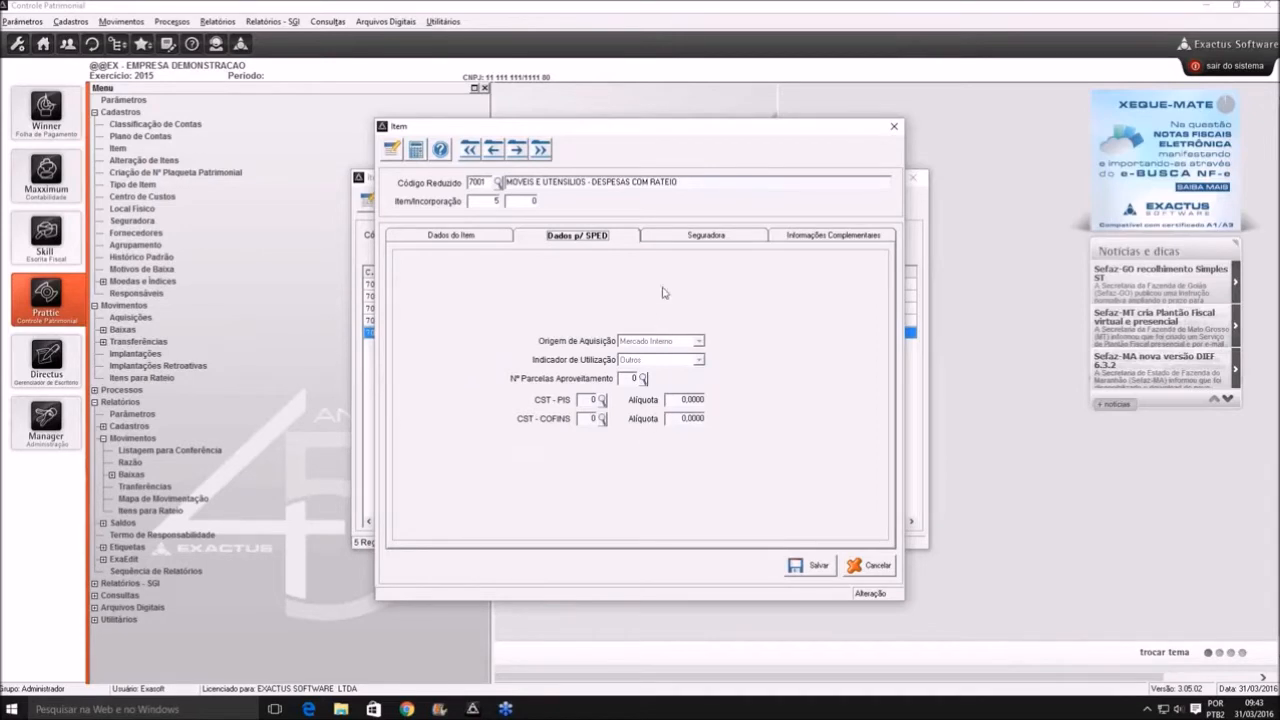
click(675, 237)
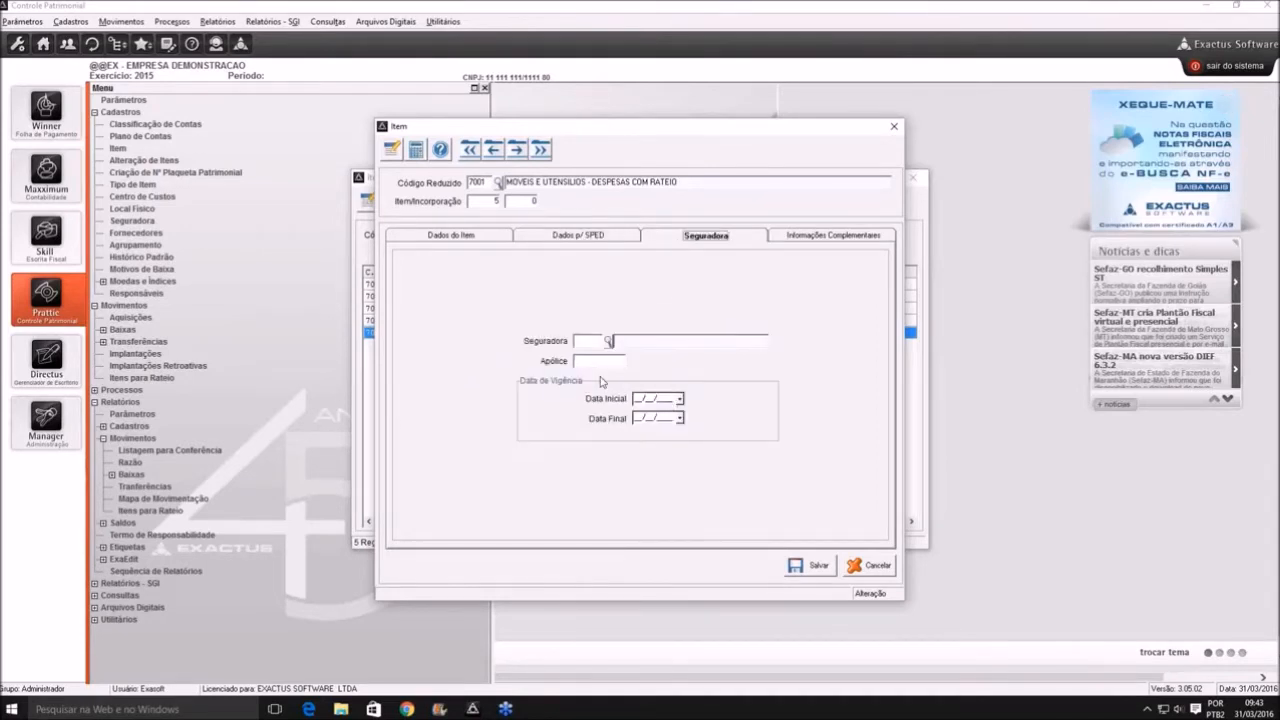
click(797, 235)
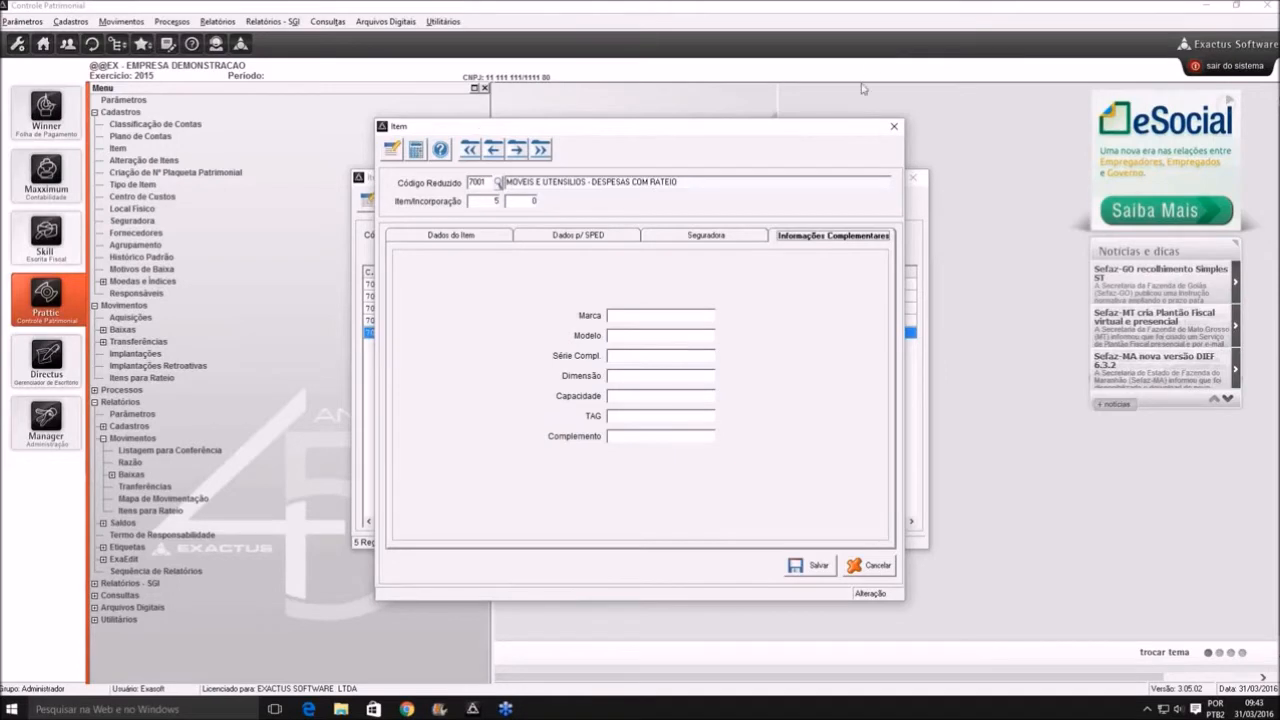
Go through item 5's data sections again from Dados do Item, save the record and close the Item register
click(470, 236)
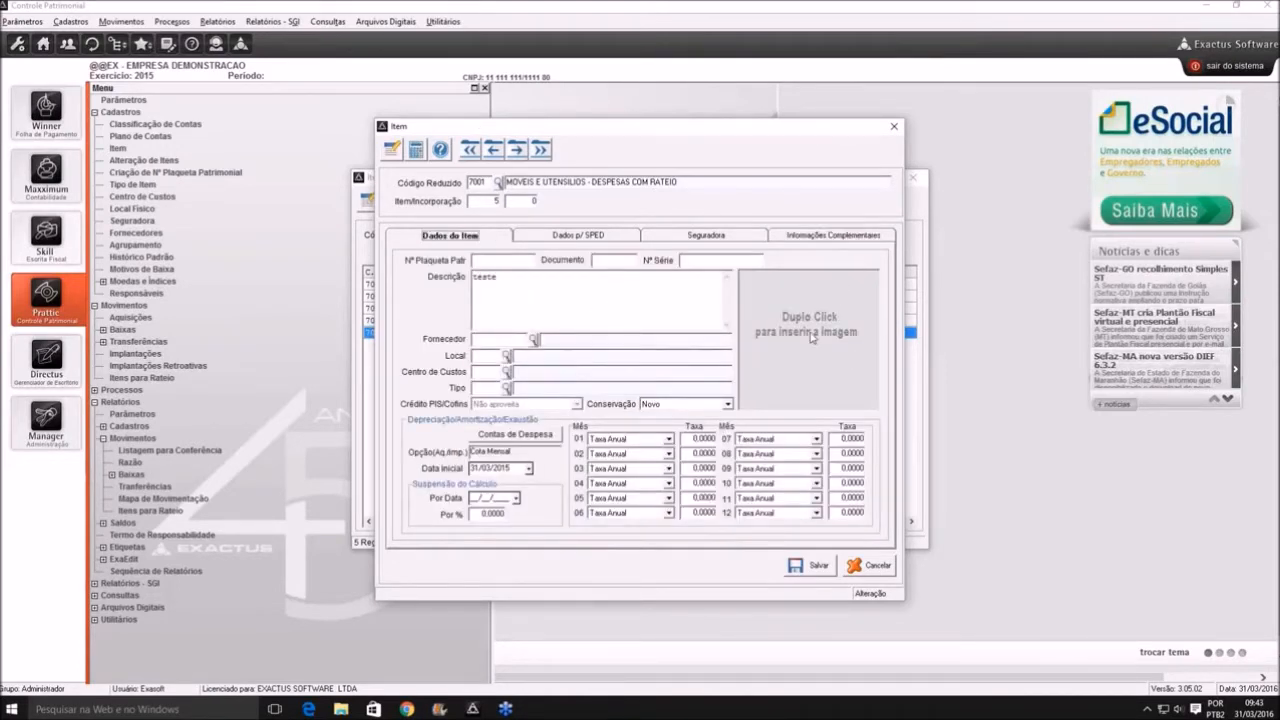
click(585, 236)
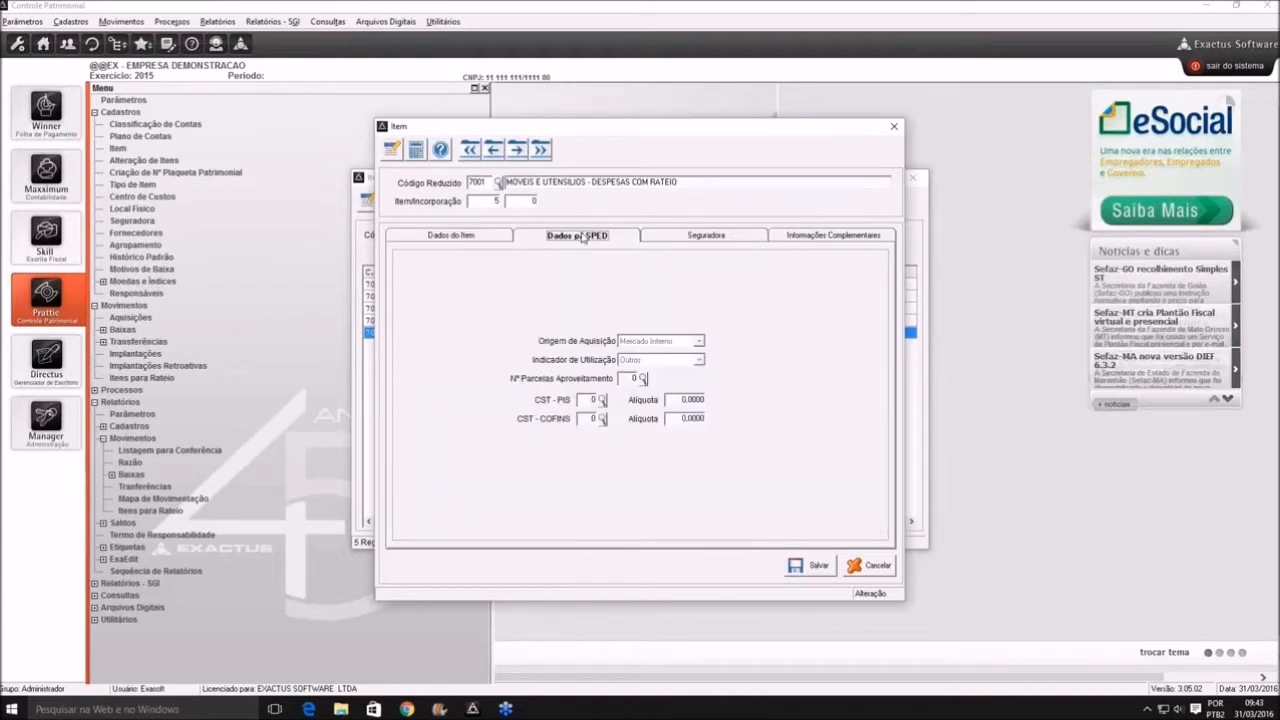
click(670, 240)
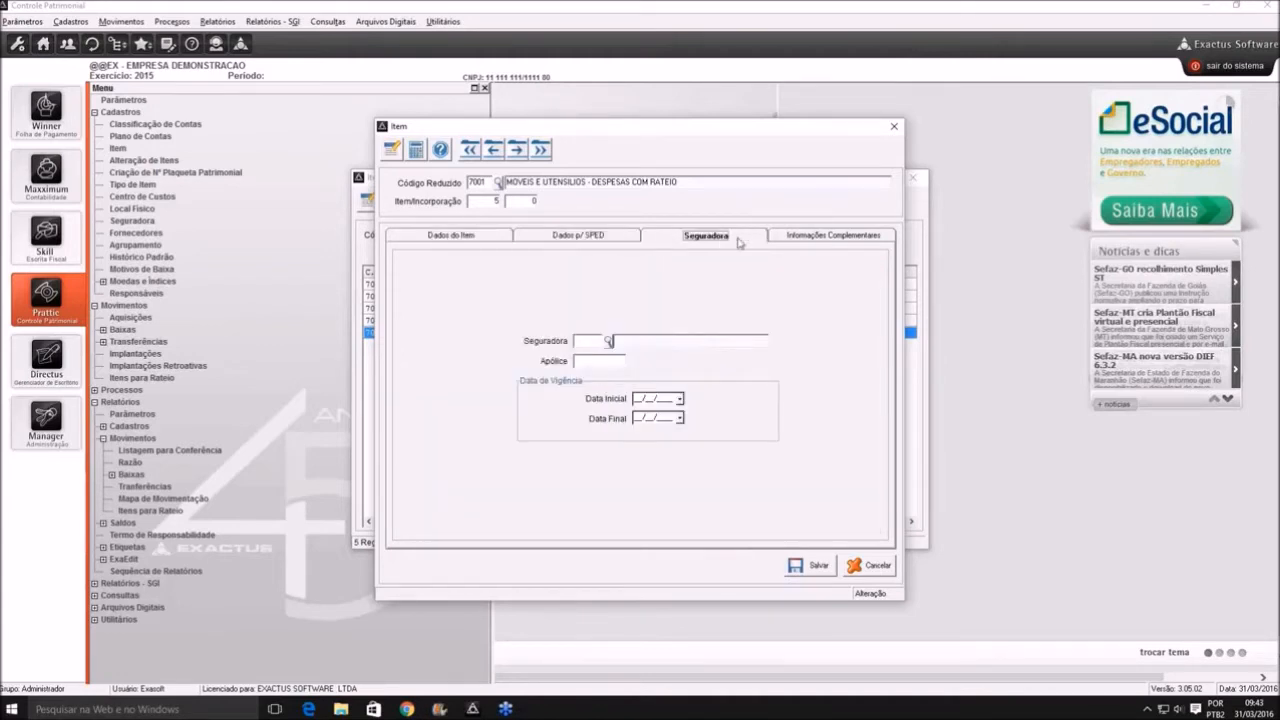
click(781, 238)
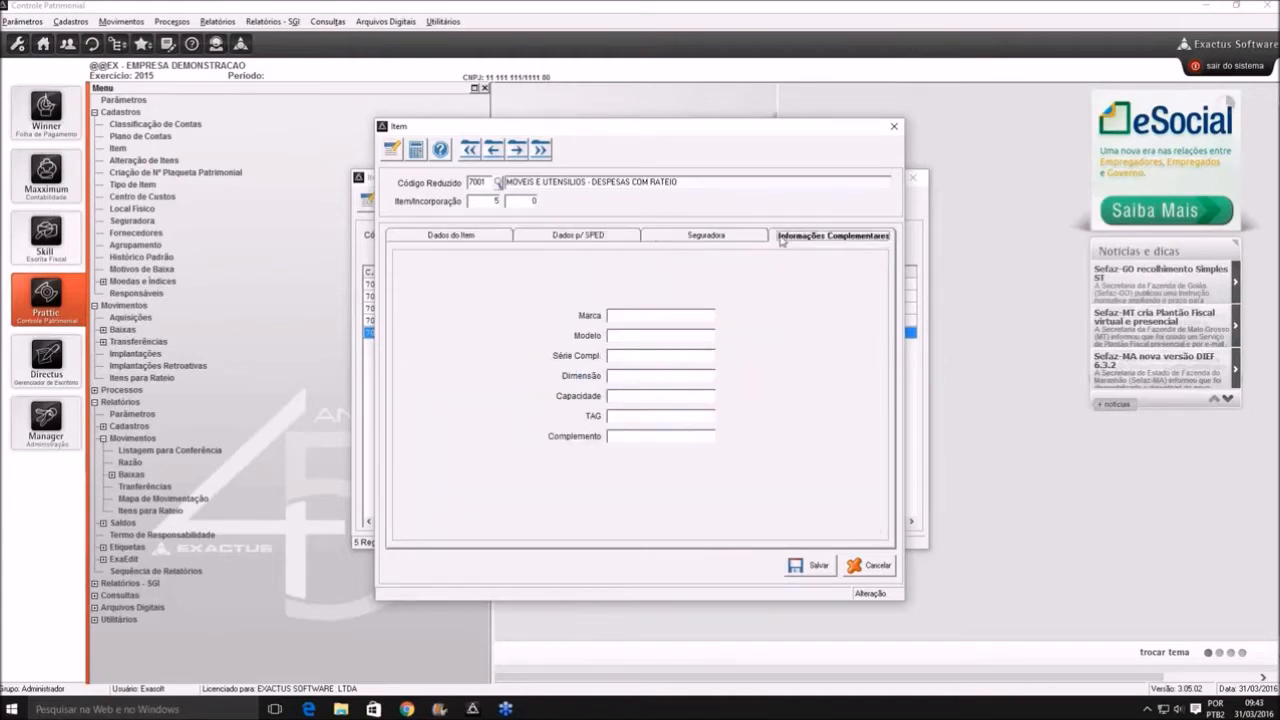
click(813, 564)
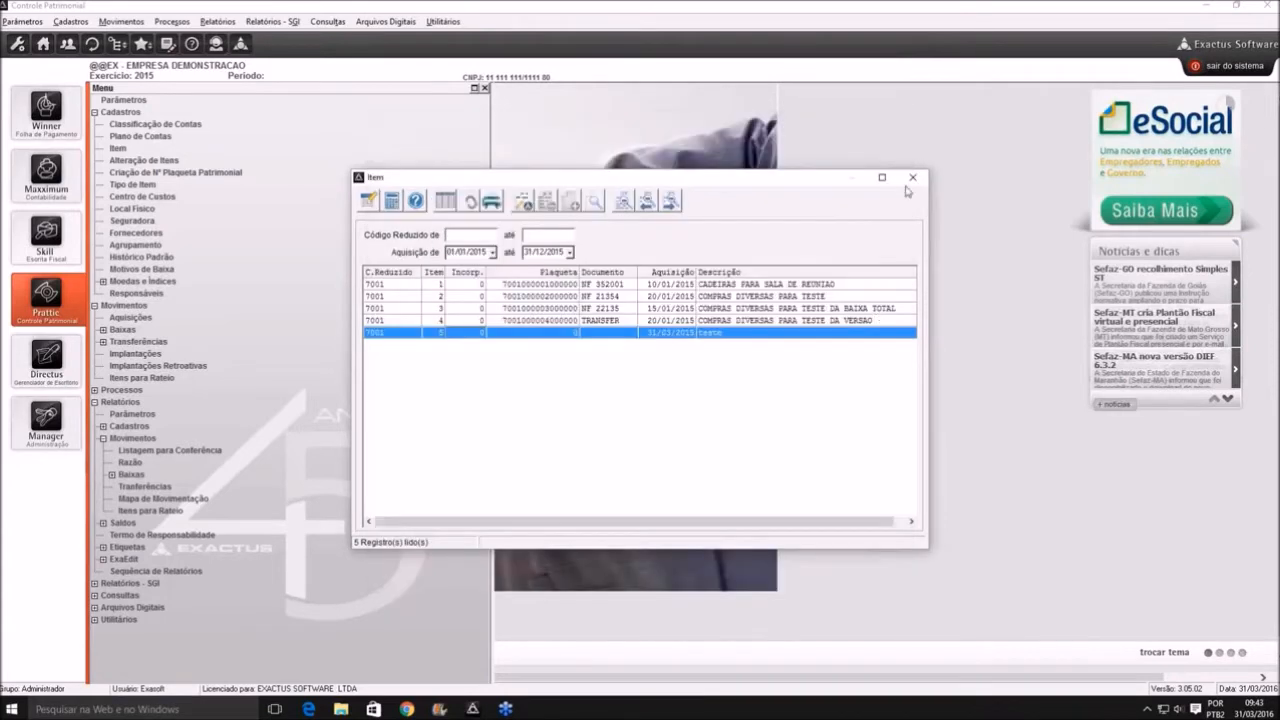
click(912, 177)
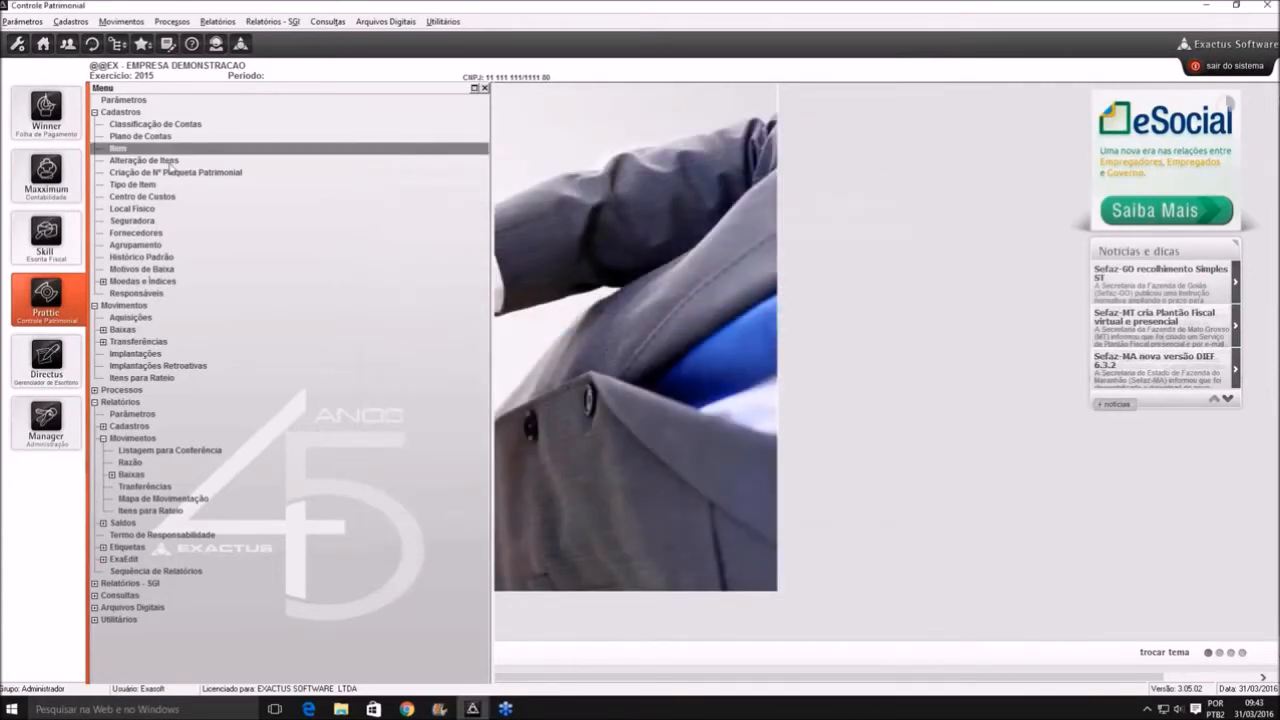
Review the Alteração de Itens form and the form for automatic creation of asset plaque numbers
click(150, 161)
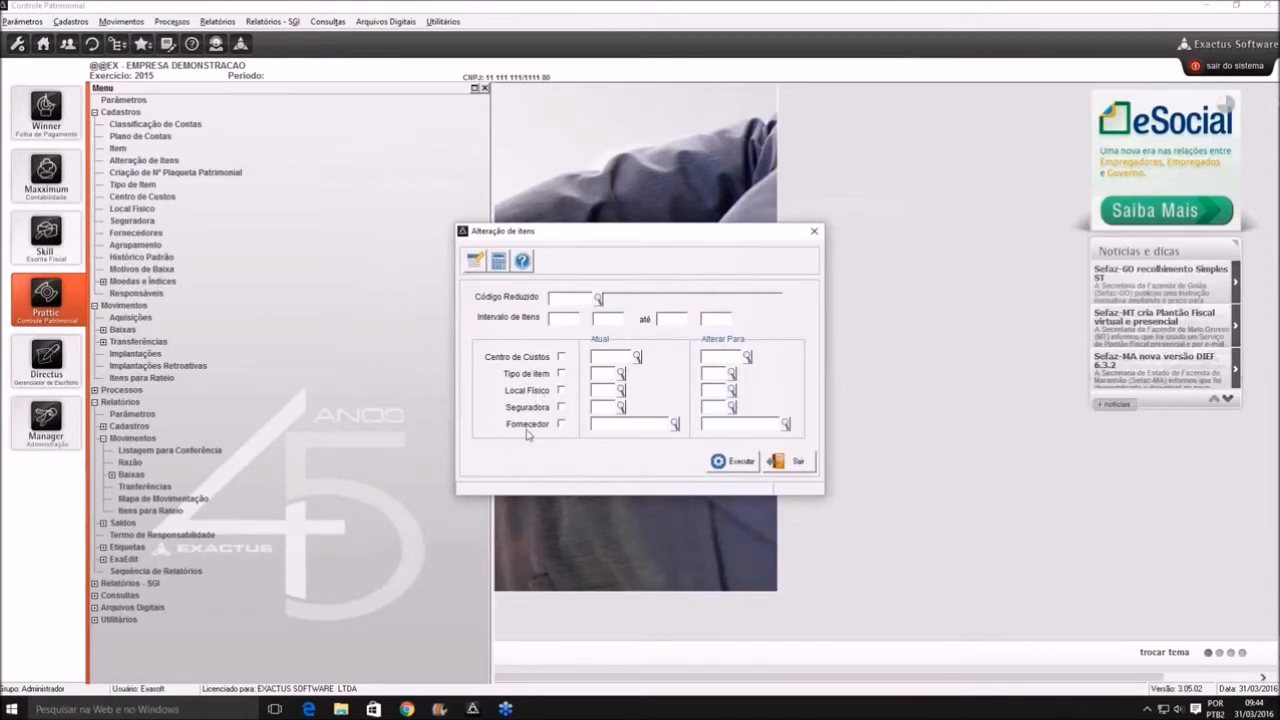
key(Escape)
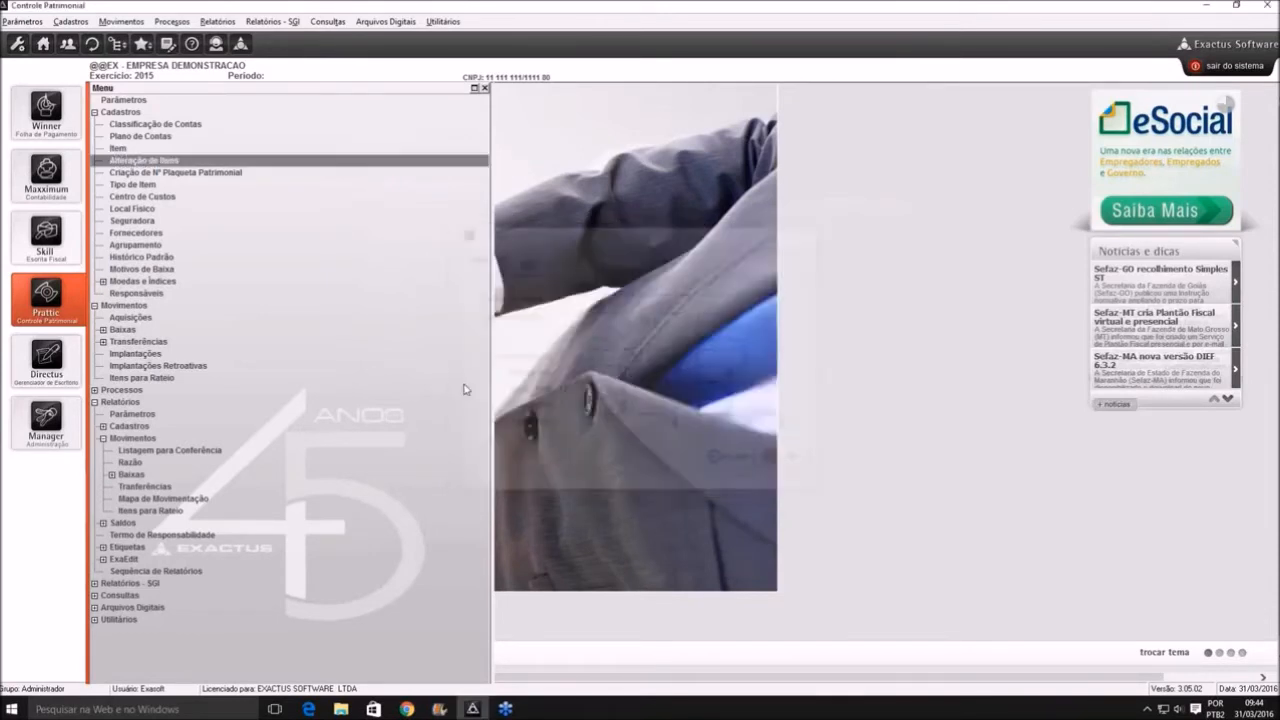
click(155, 173)
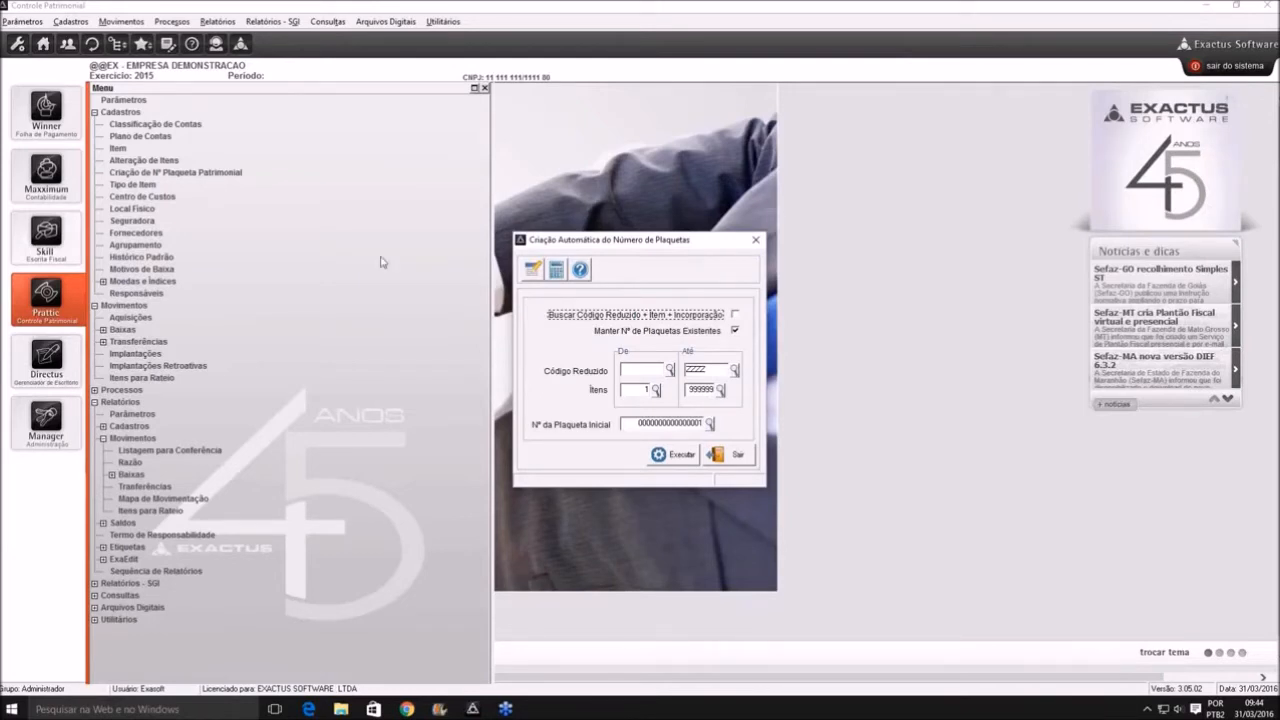
key(Escape)
View the registered item types and cost centers in the Tipo de Item and Centro de Custos registers
click(140, 184)
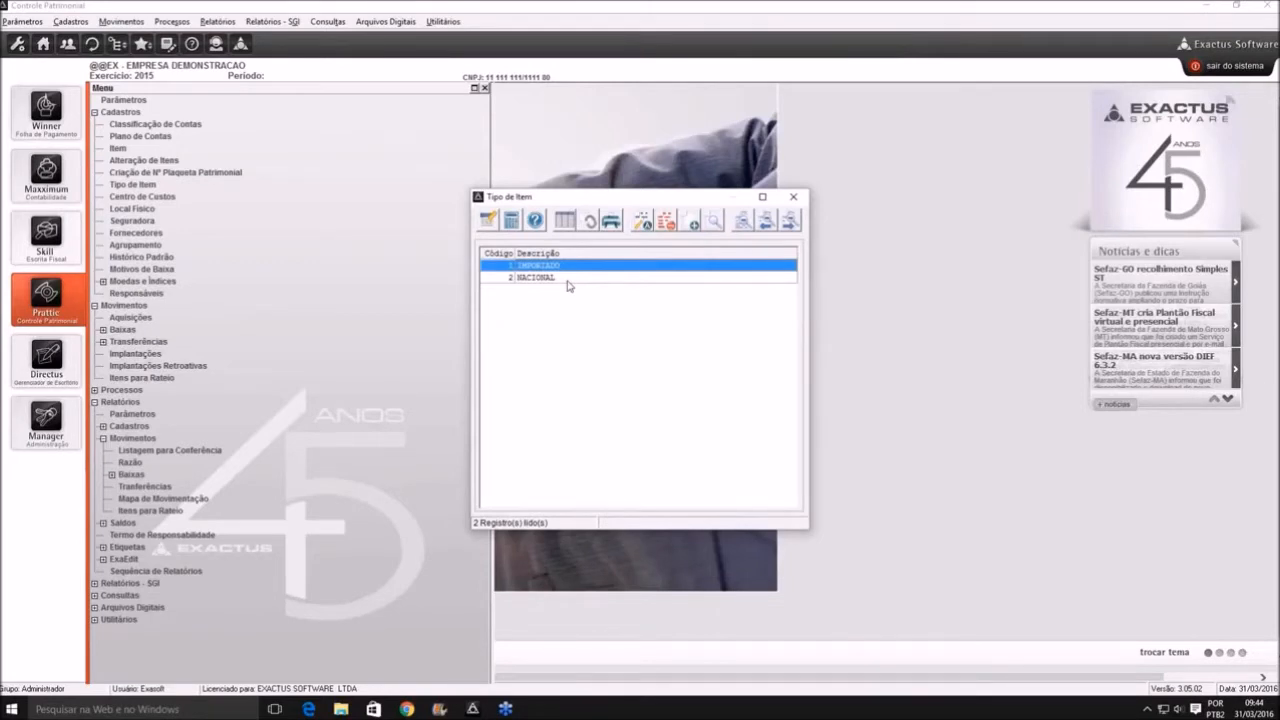
key(Escape)
click(115, 200)
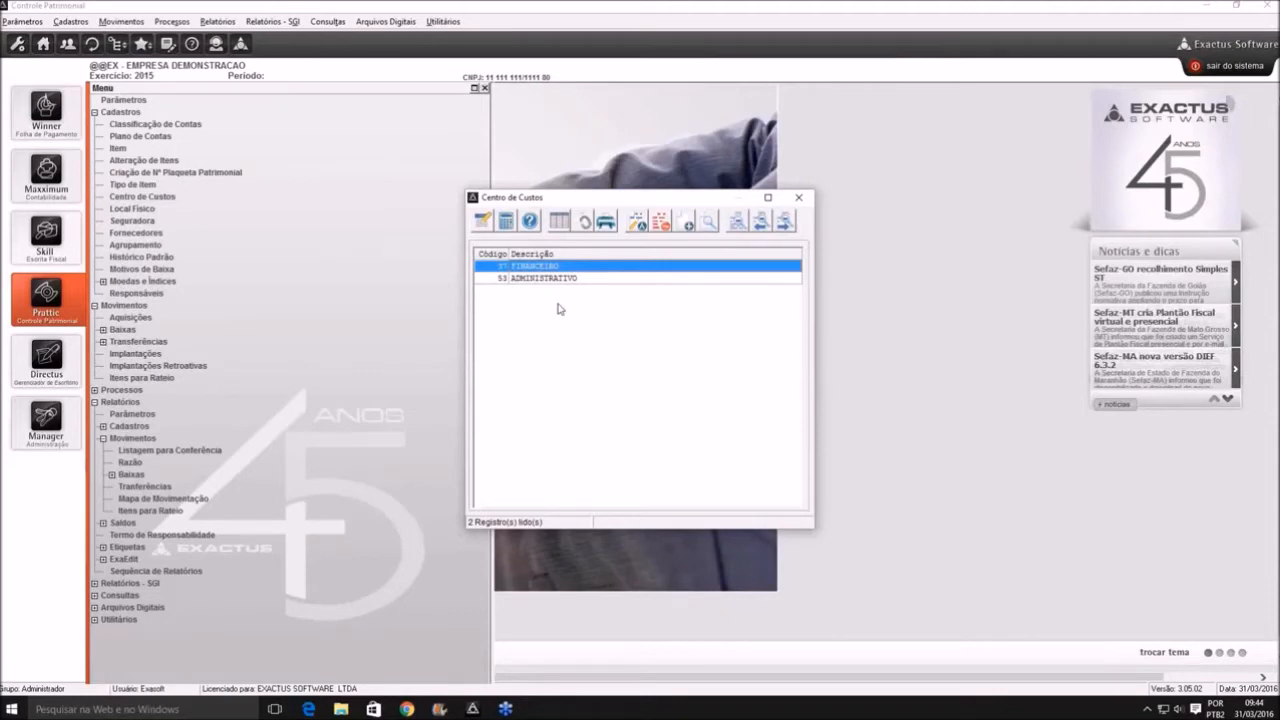
key(Escape)
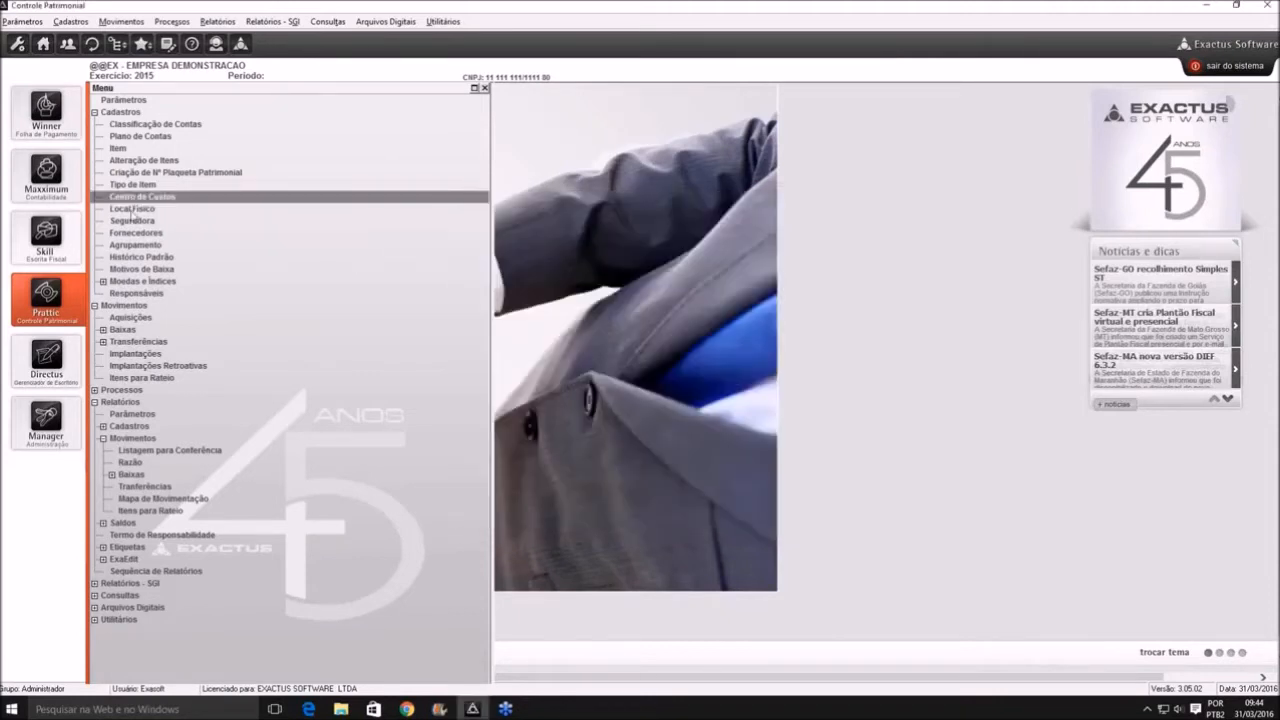
View the registered physical locations and insurers in the Local Físico and Seguradora registers
double_click(132, 209)
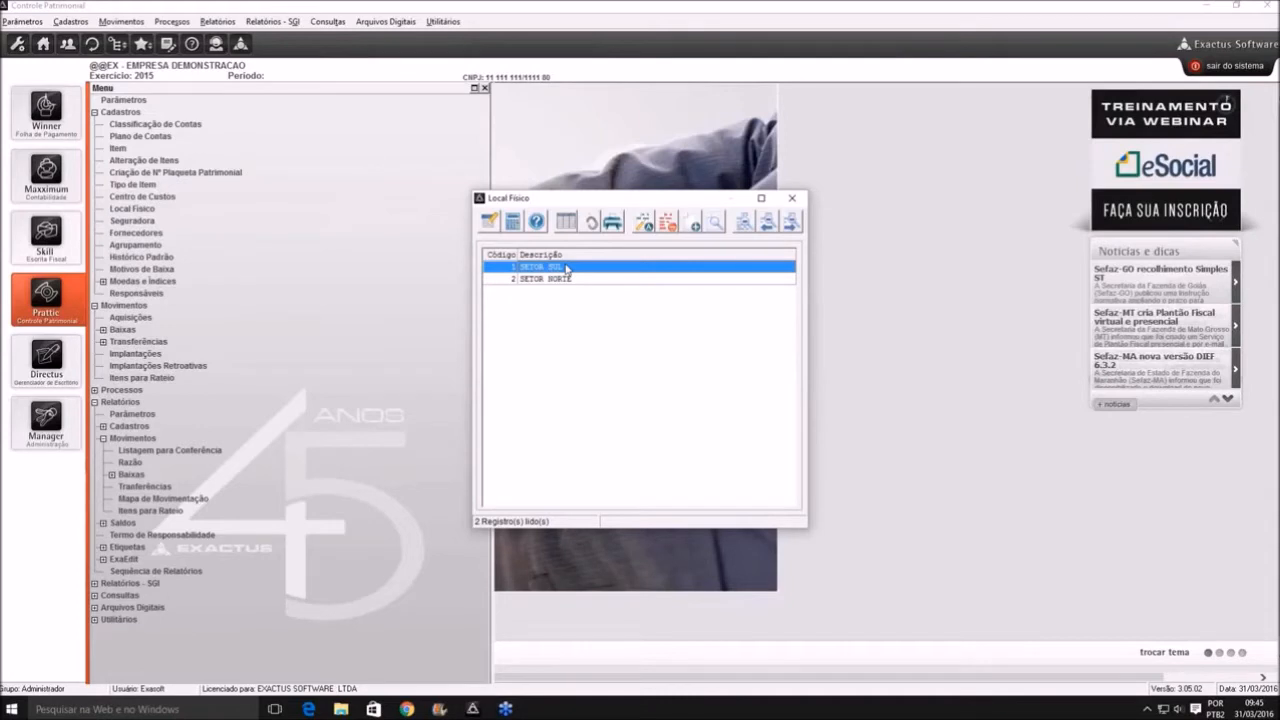
key(Escape)
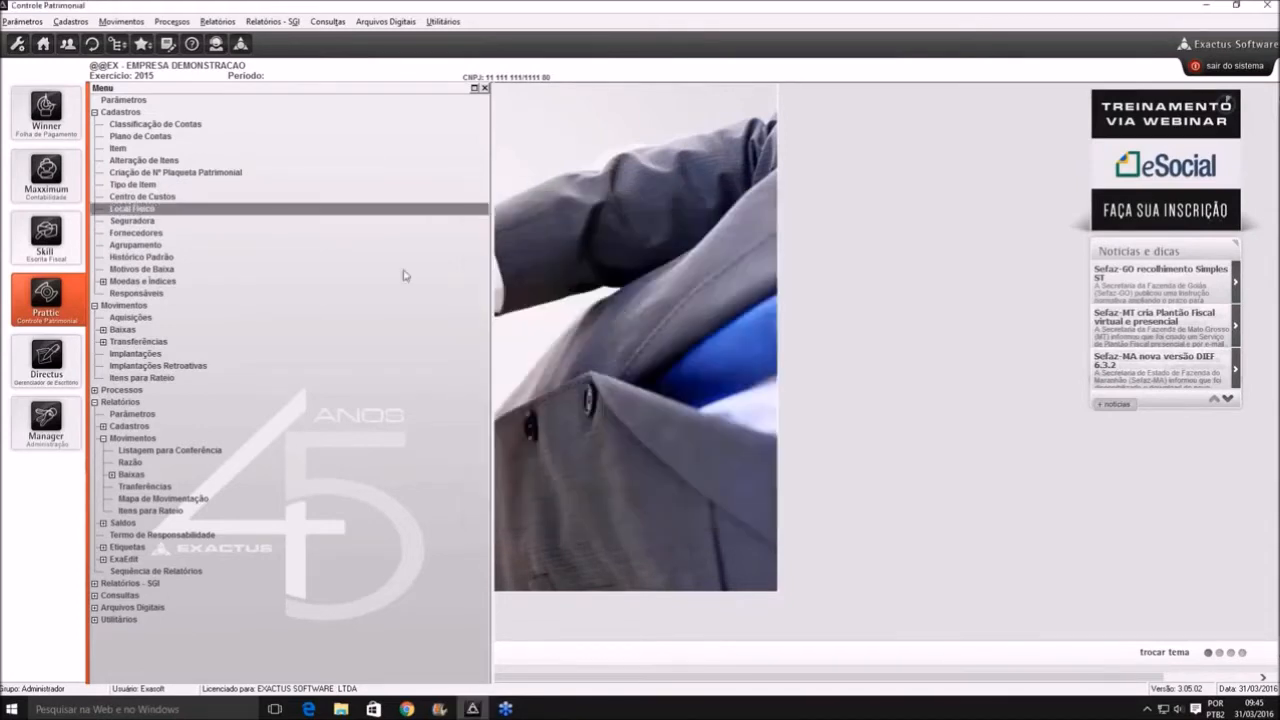
double_click(120, 224)
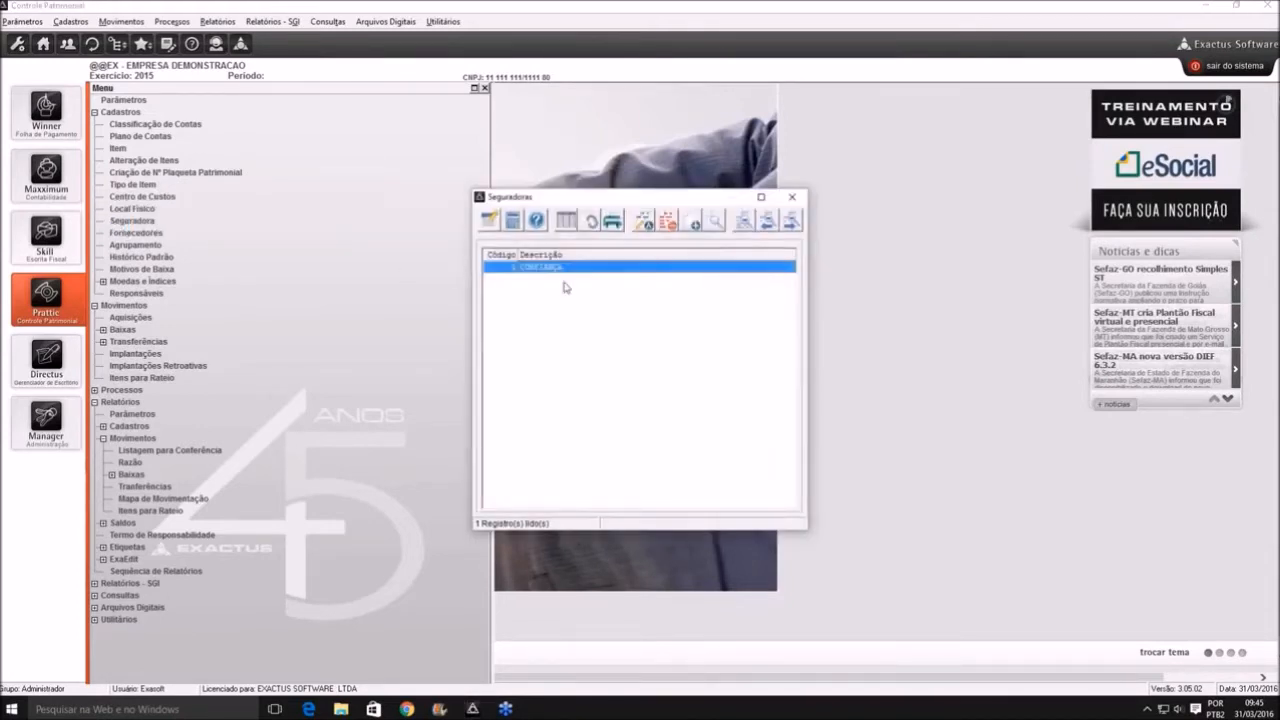
click(266, 224)
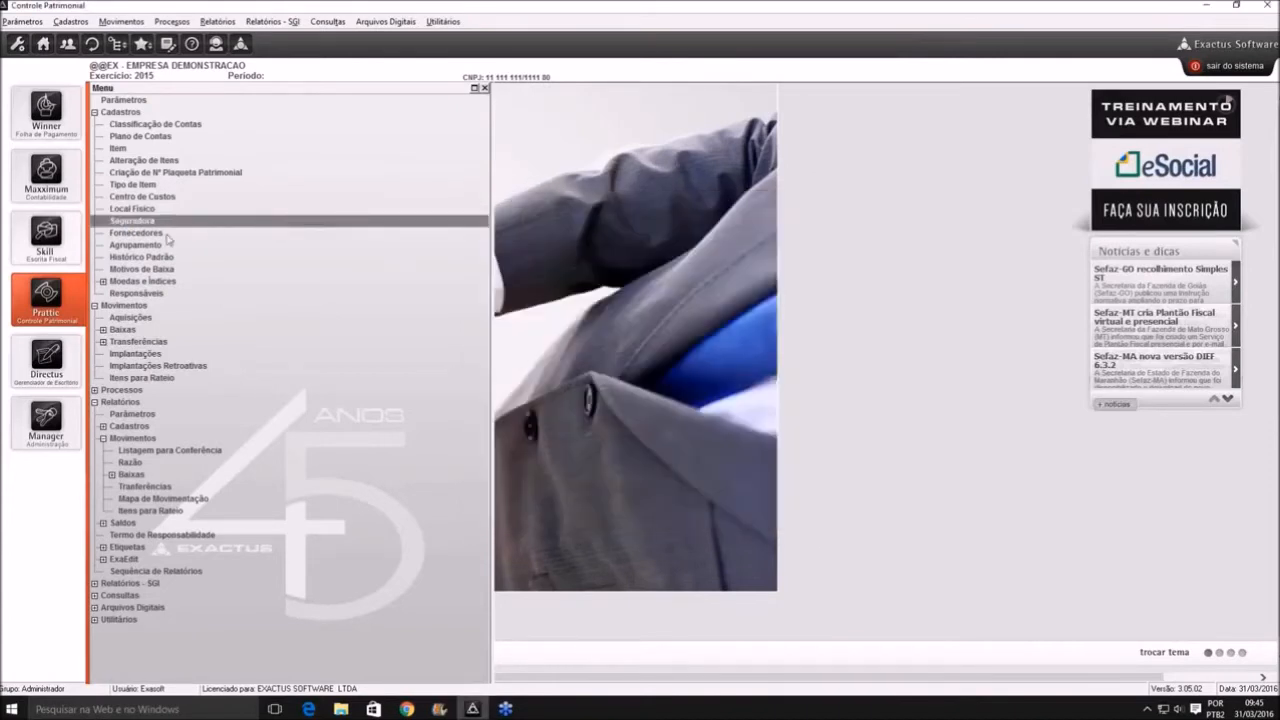
Review the record of the supplier FORNECEDOR PADRÃO in the Fornecedores register without changing it
double_click(163, 234)
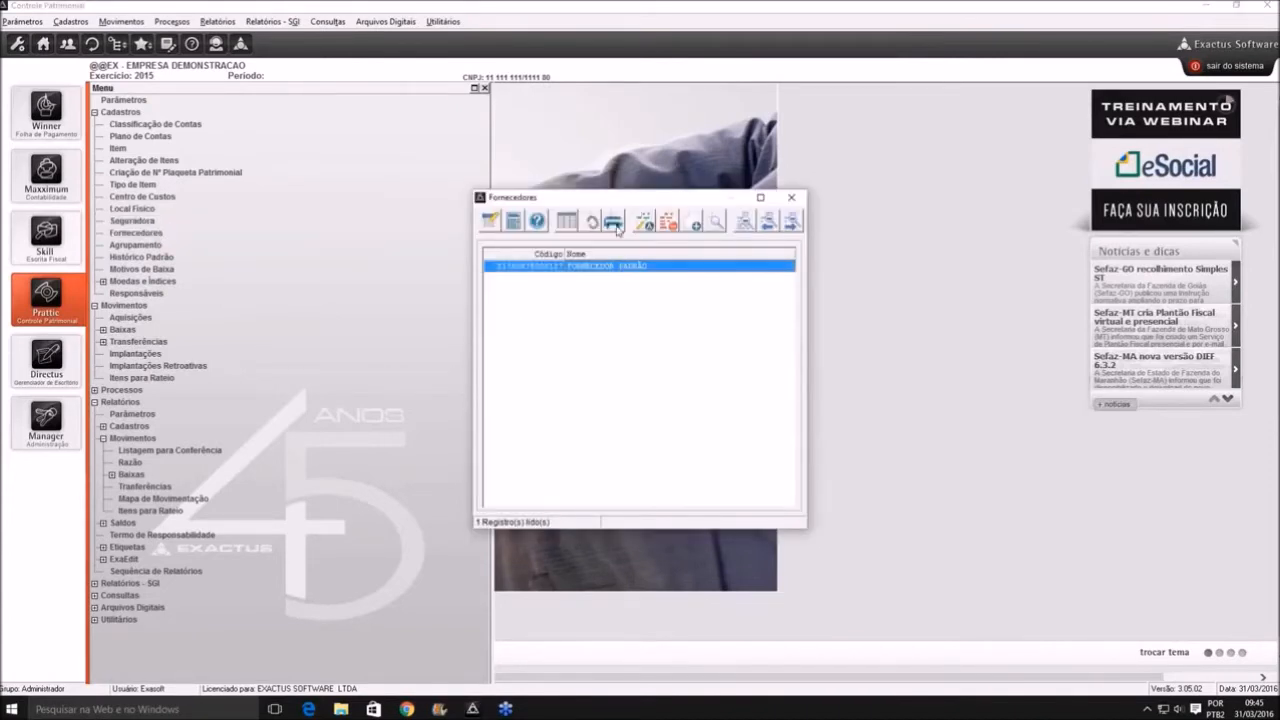
double_click(558, 272)
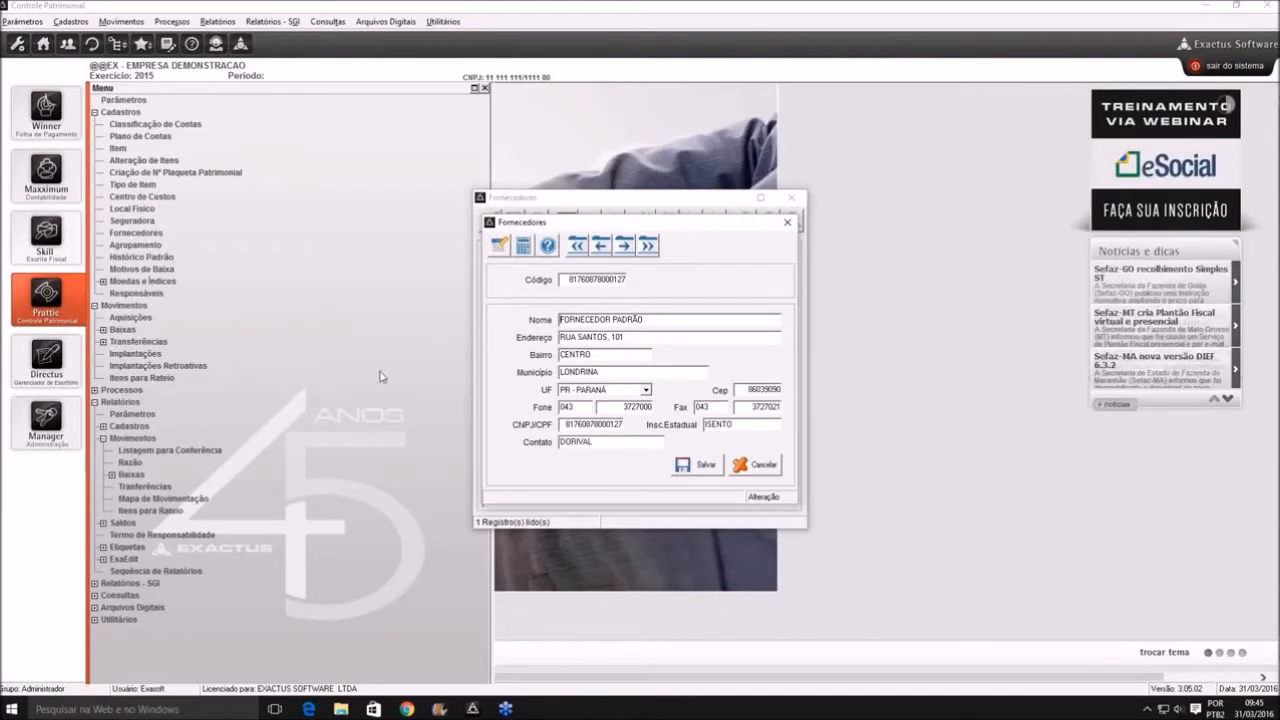
key(Escape)
key(Escape)
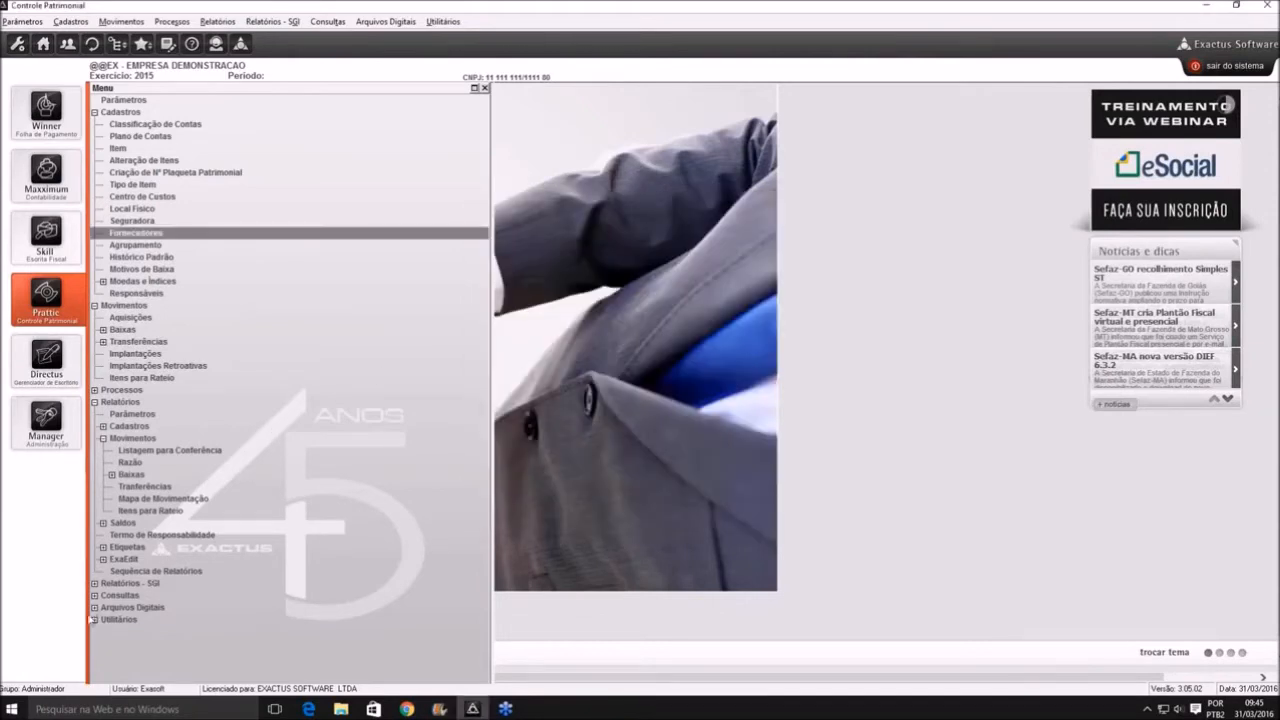
View the utility form that imports the supplier register from Skill, without running the import
click(95, 622)
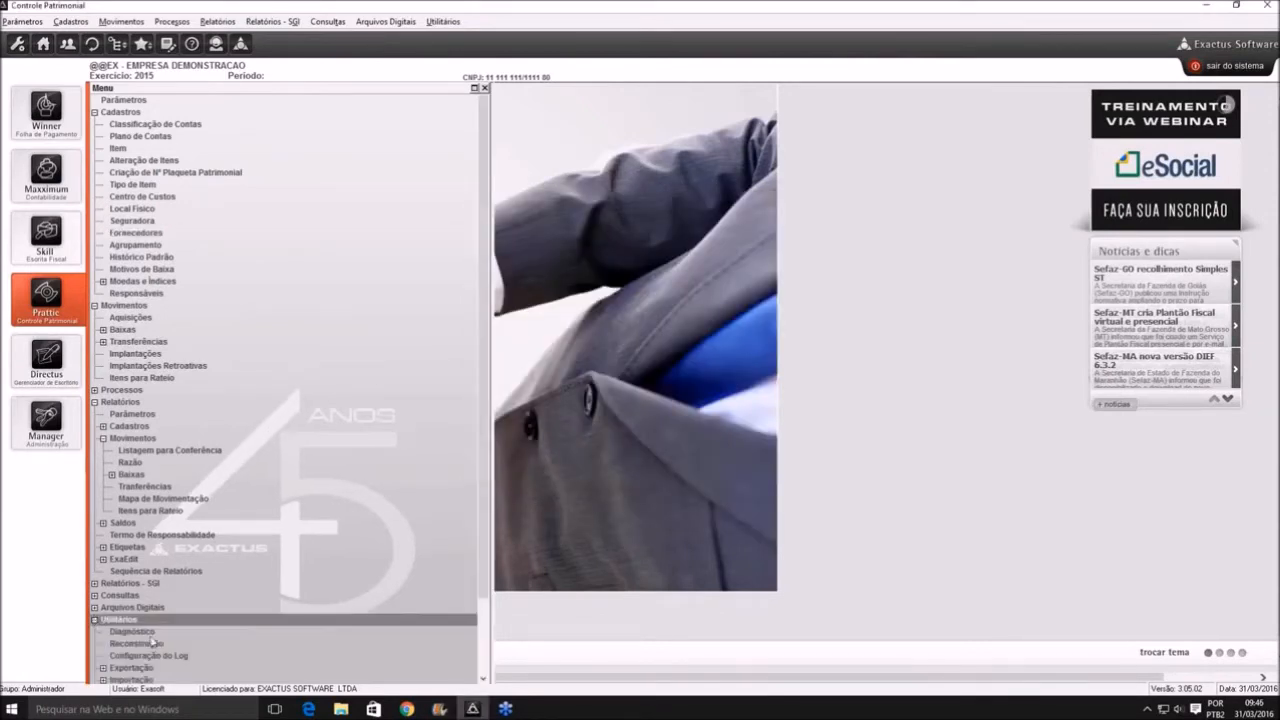
scroll(153, 643, down, 3)
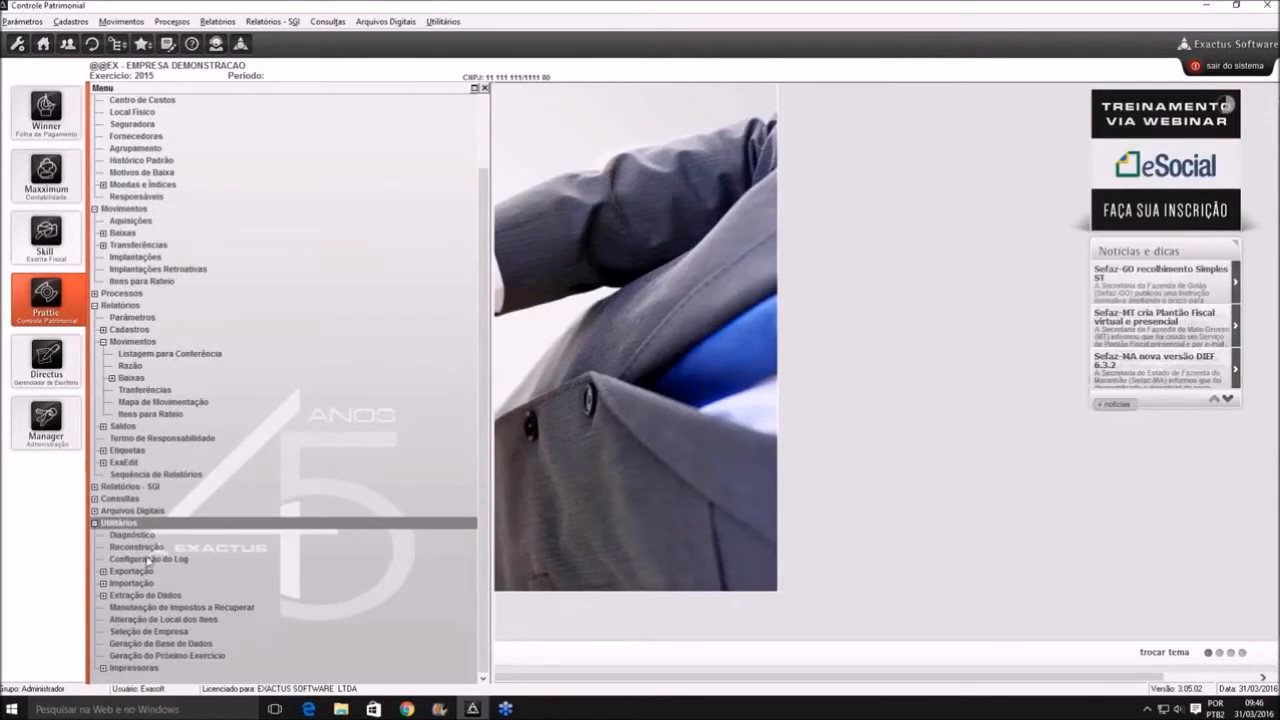
click(103, 583)
double_click(150, 607)
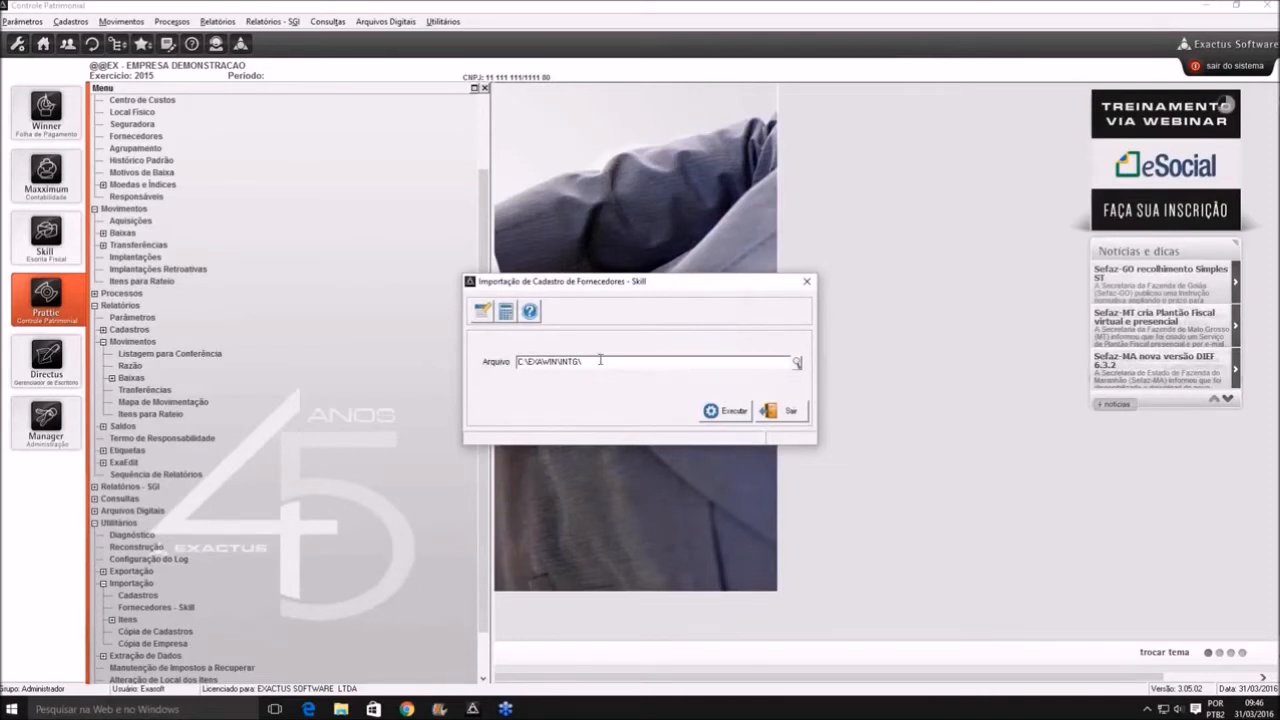
key(Escape)
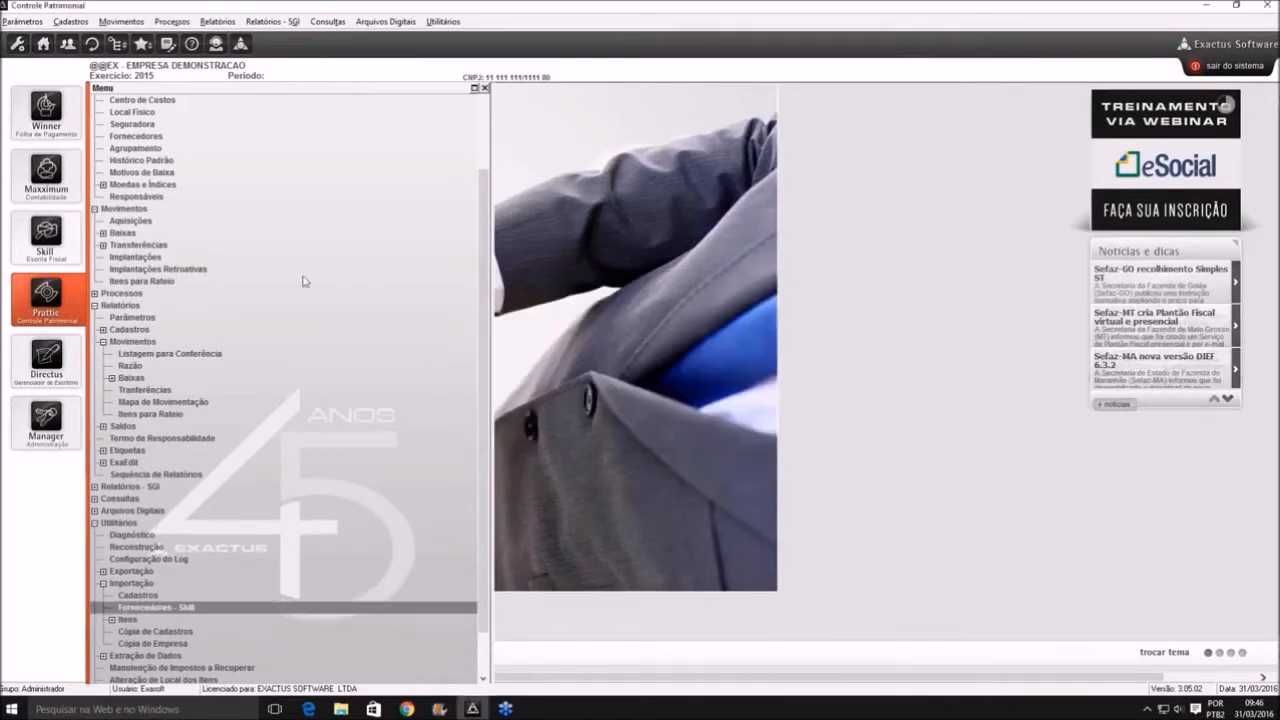
Switch to the Skill module, locate its Fornecedor/Cliente text file export under Integração, and return to the Prattic module
click(58, 242)
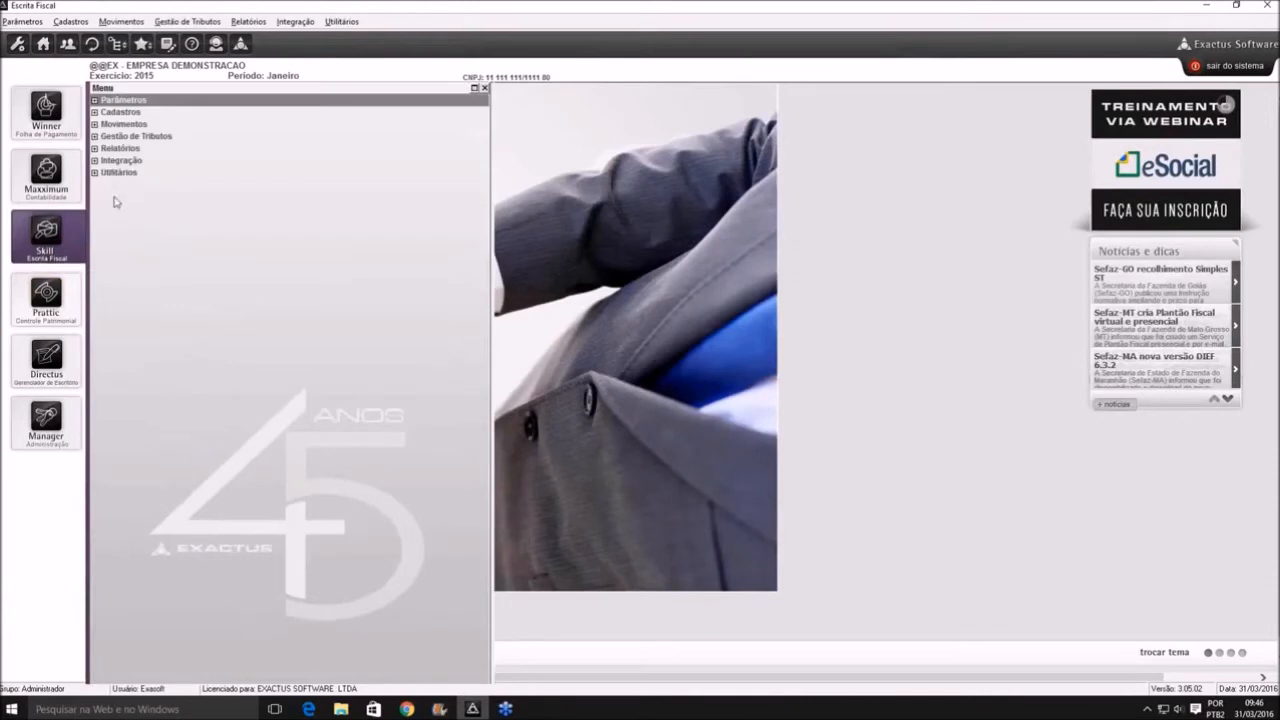
click(94, 172)
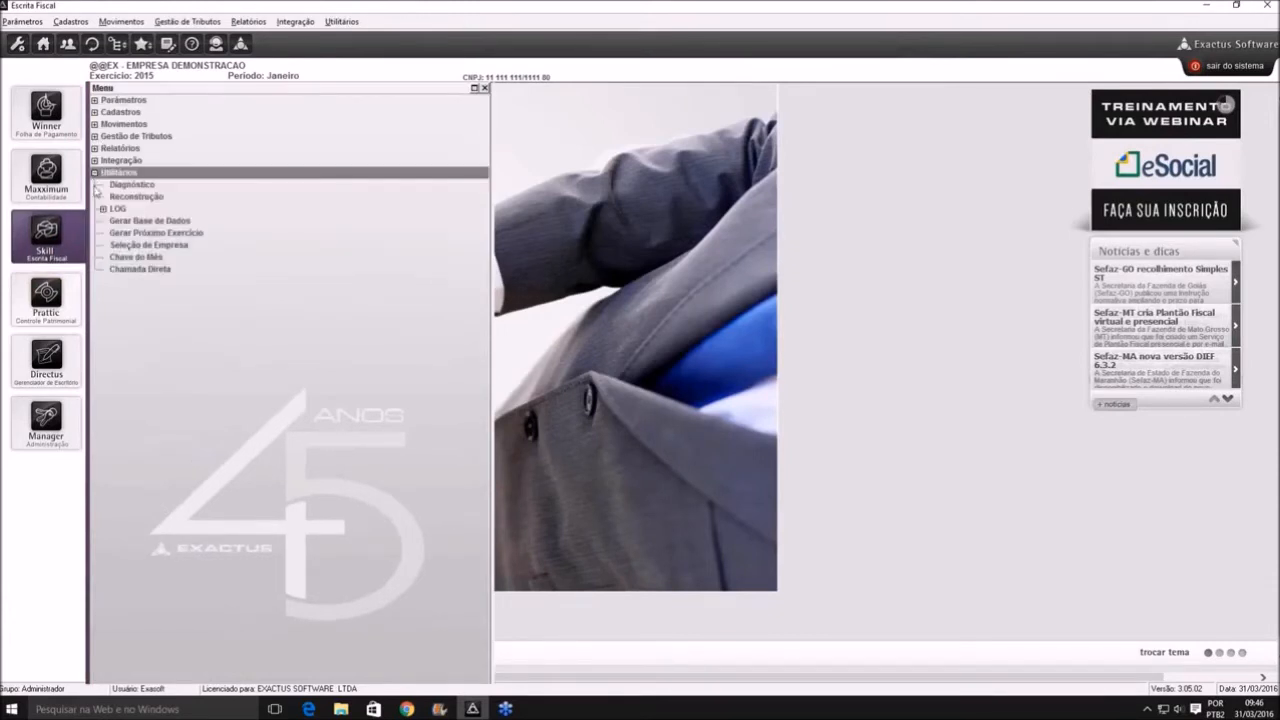
click(94, 172)
click(94, 160)
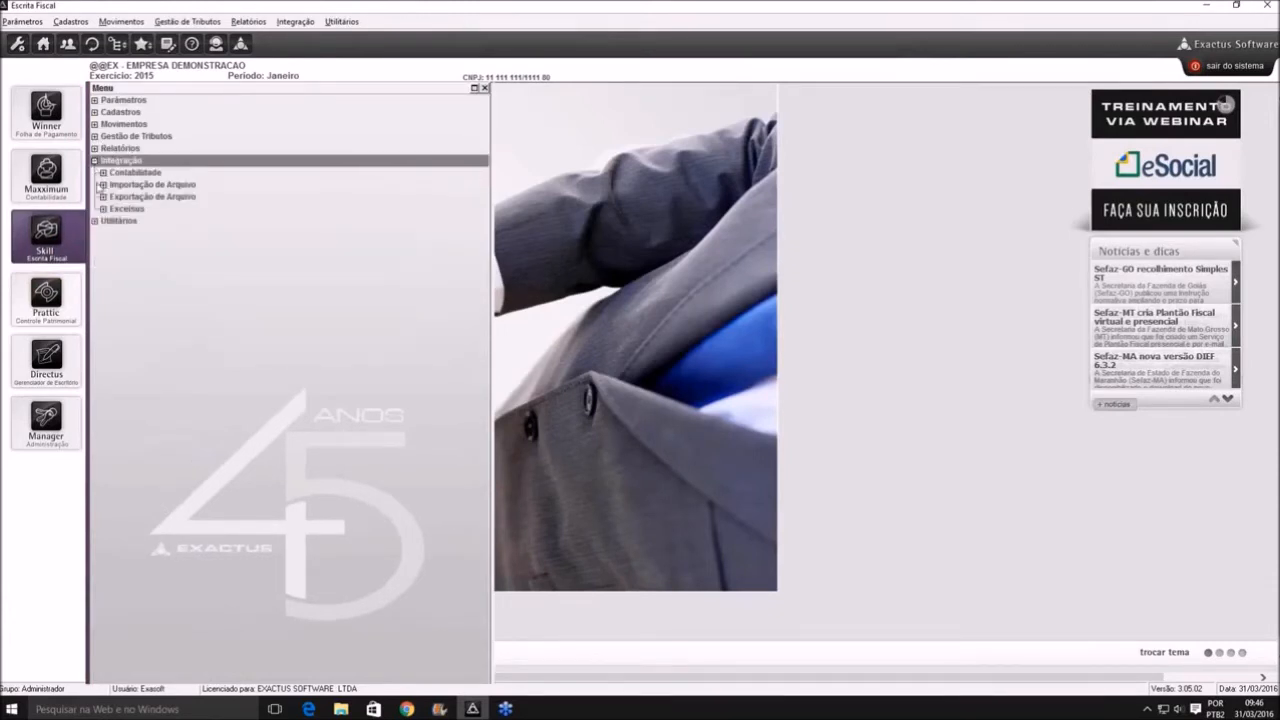
click(102, 197)
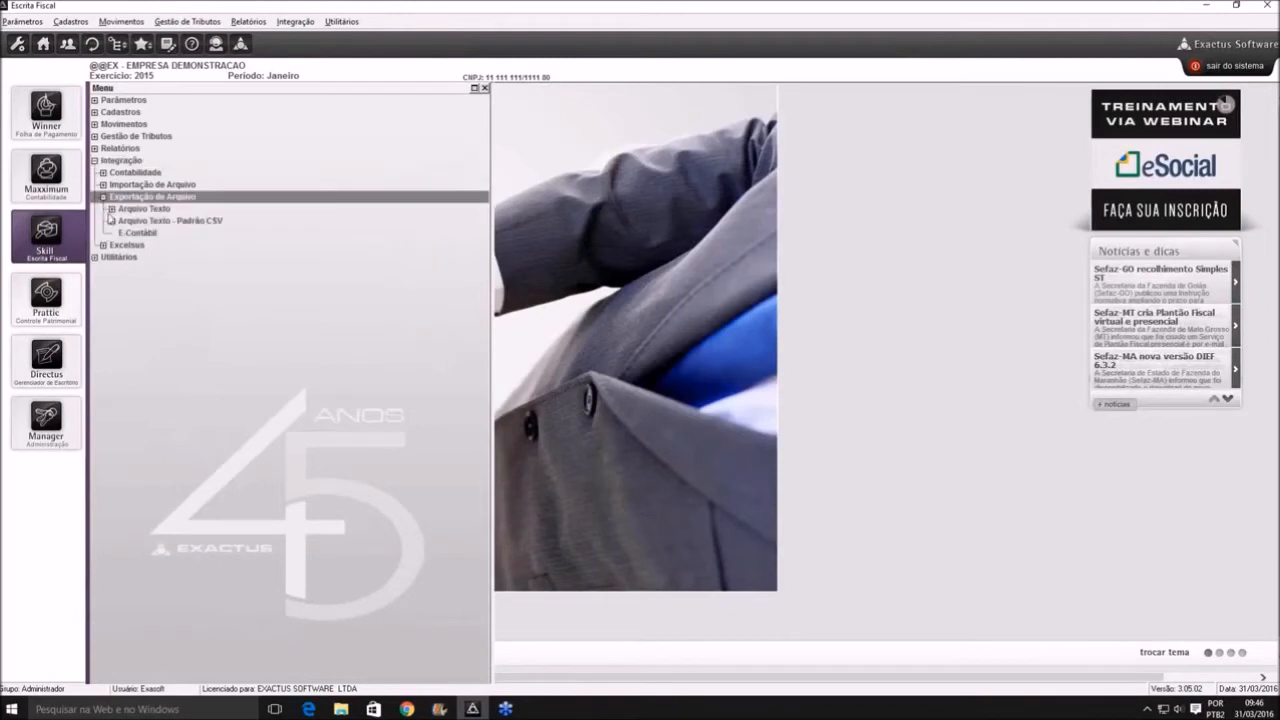
click(111, 209)
click(168, 233)
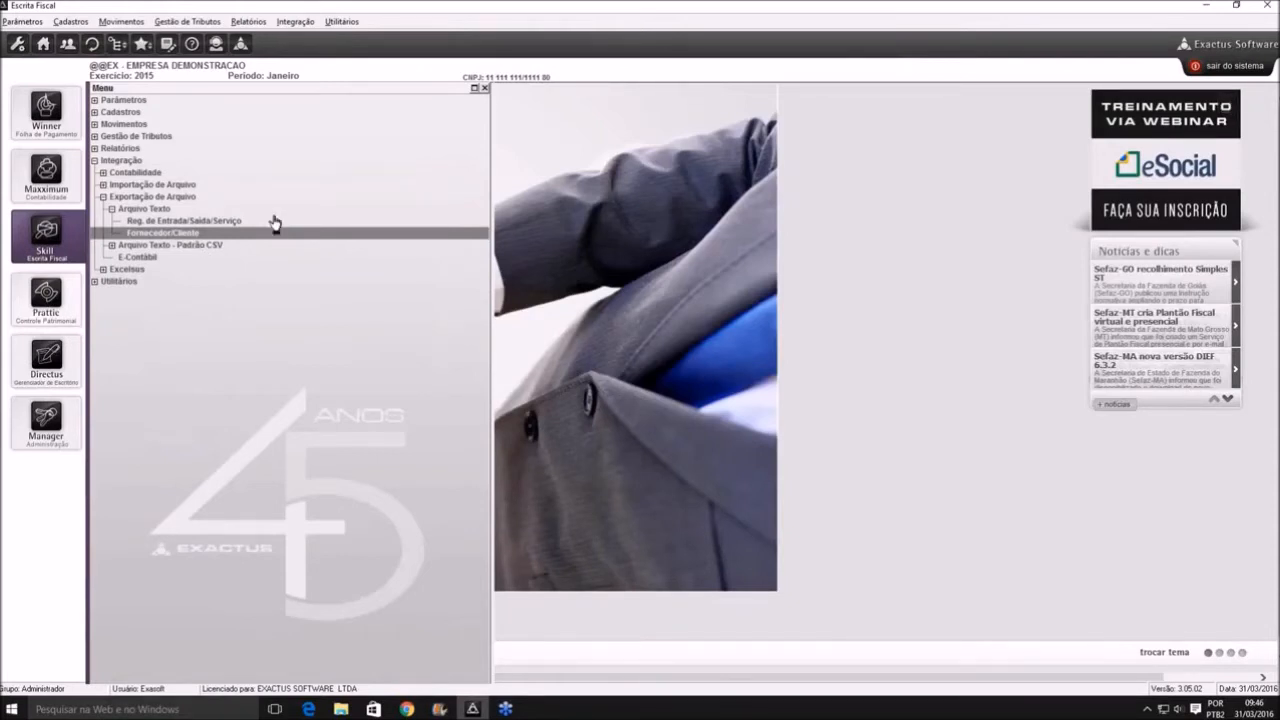
click(46, 291)
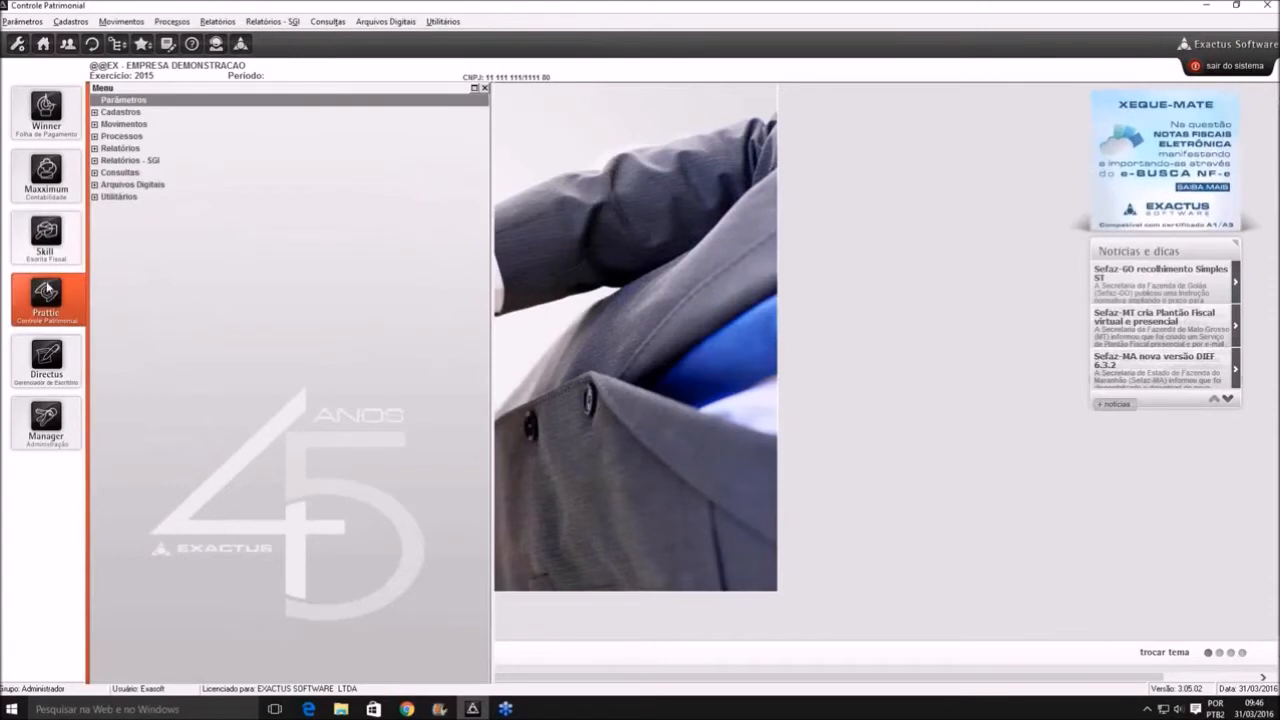
Locate the Fornecedores - Skill import among the Importação utilities, without running it
click(103, 198)
click(97, 199)
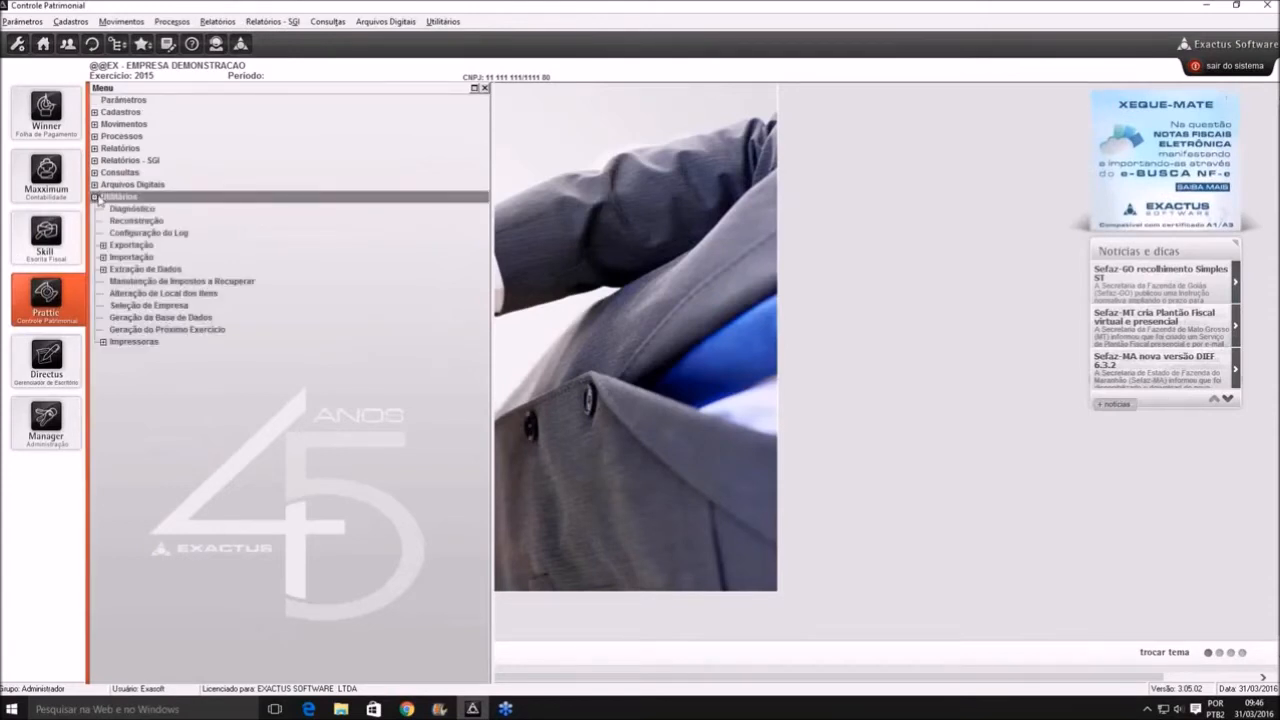
click(102, 257)
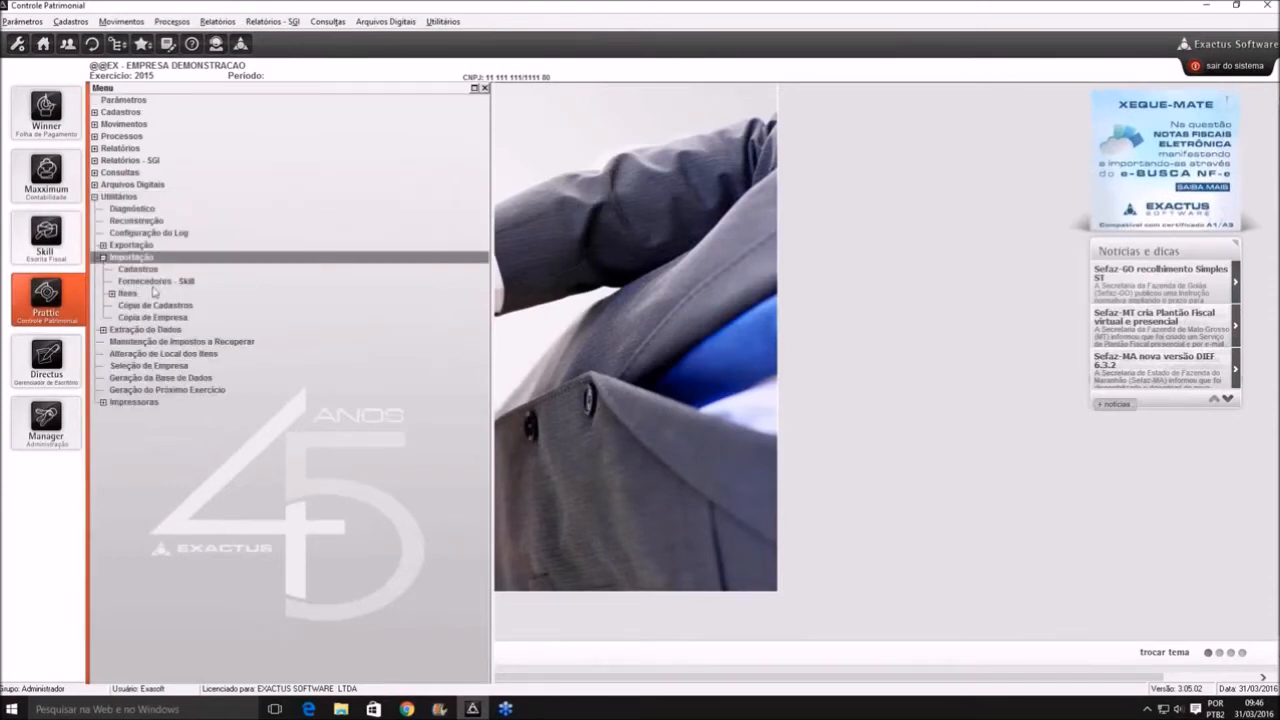
click(154, 283)
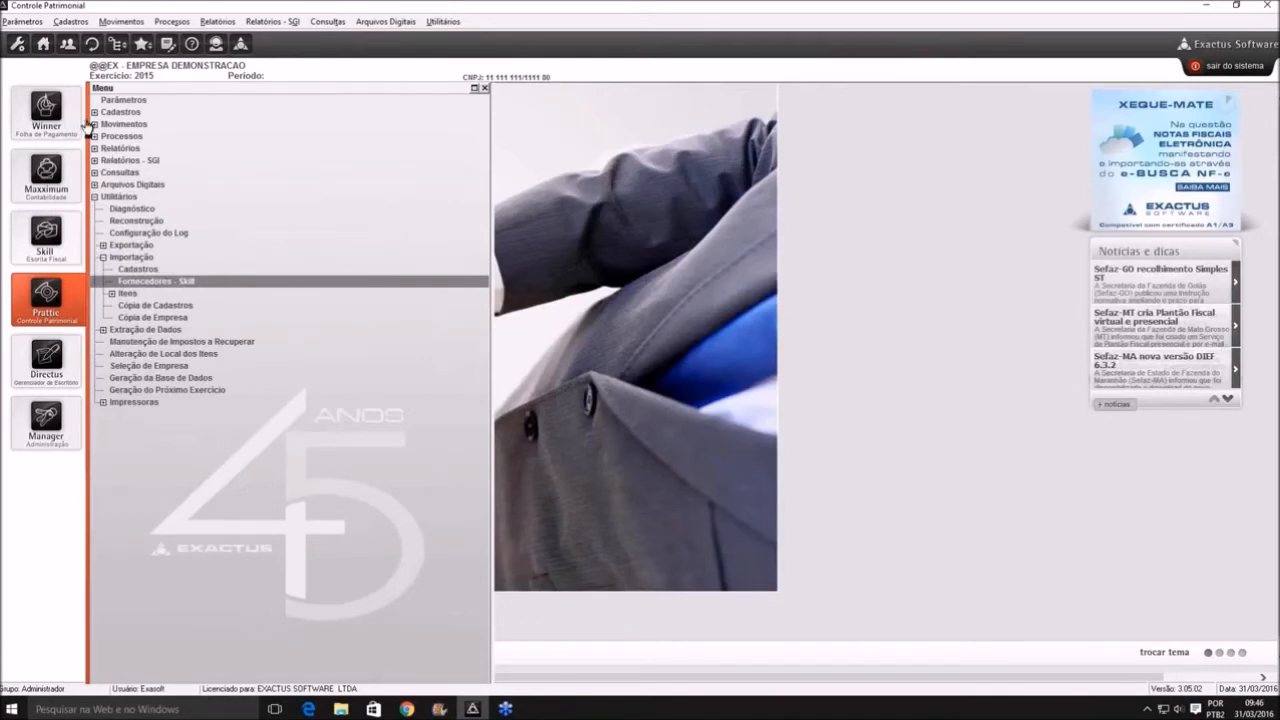
click(94, 197)
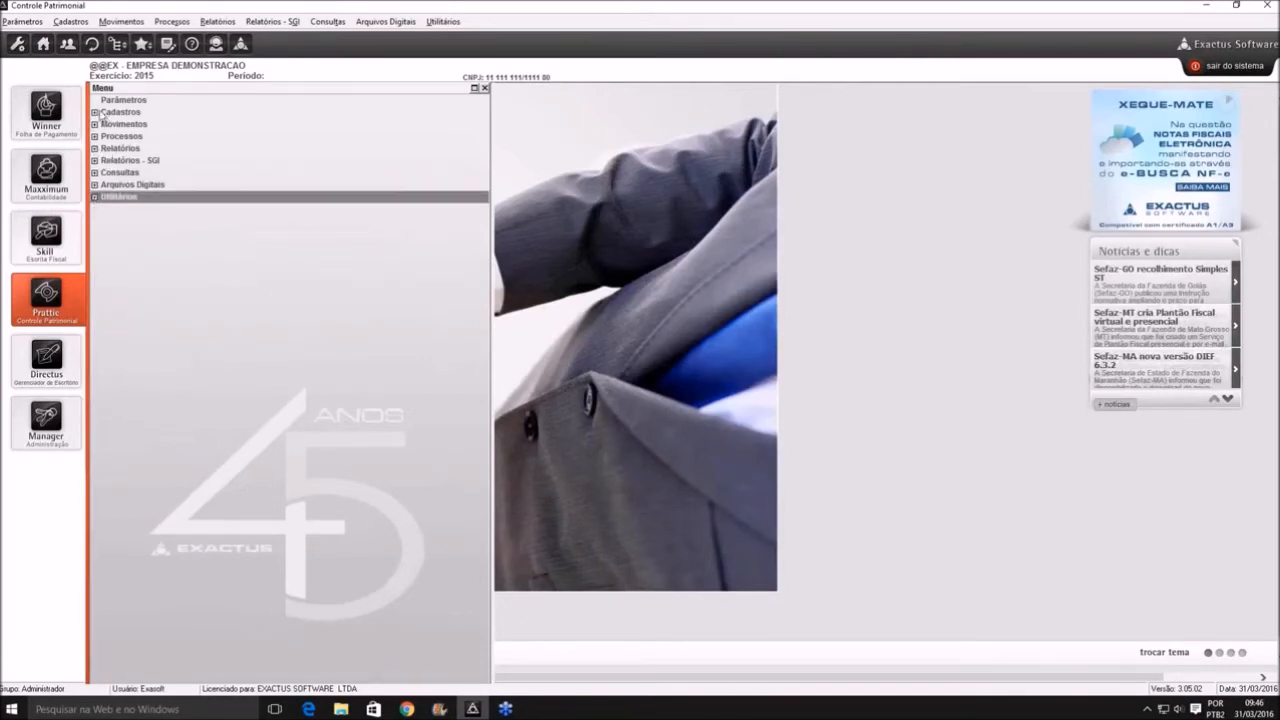
View the asset groups registered in the Agrupamento register under Cadastros
click(95, 112)
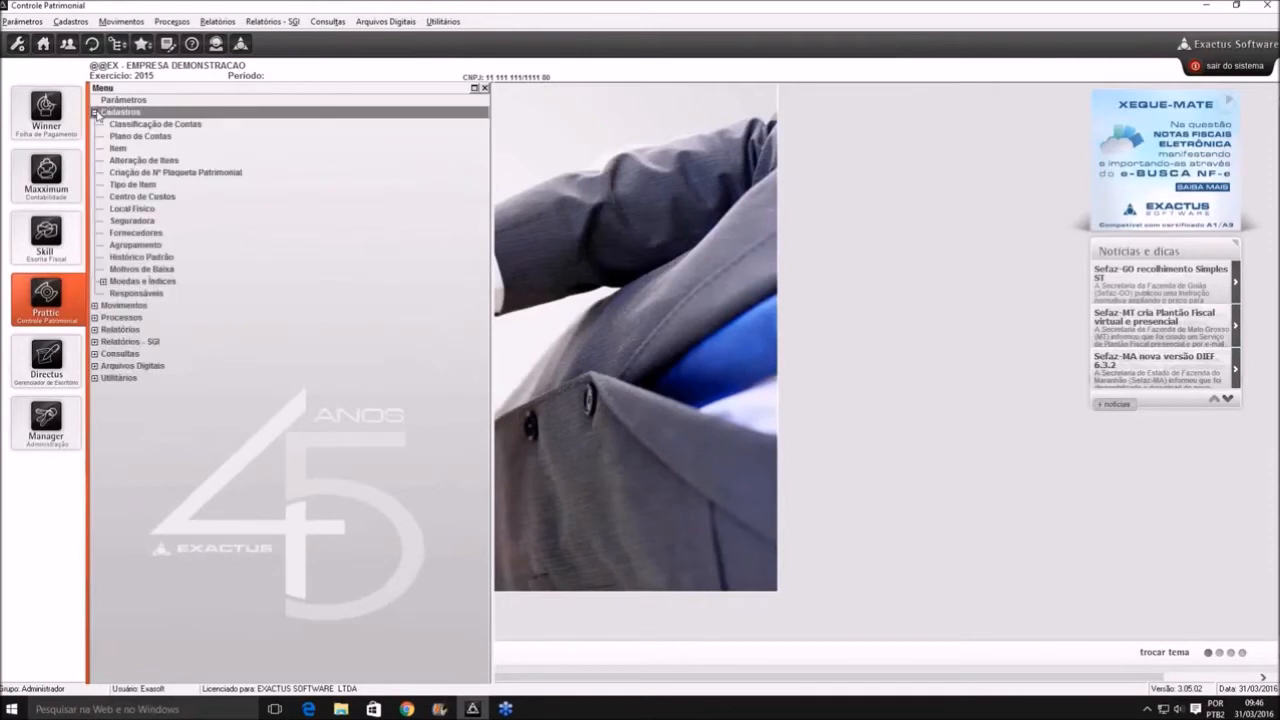
click(135, 247)
double_click(135, 247)
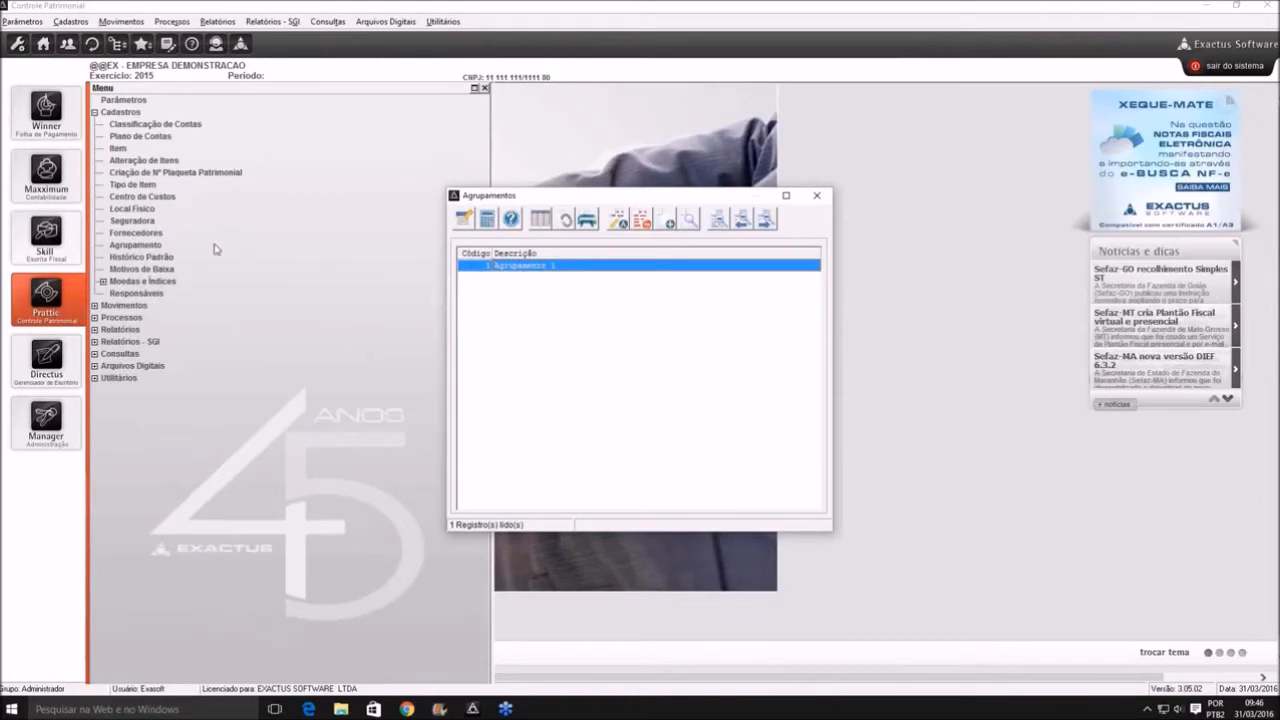
key(Escape)
View the Histórico Padrão register and the write-off reasons in the Motivos de Baixa register
double_click(141, 257)
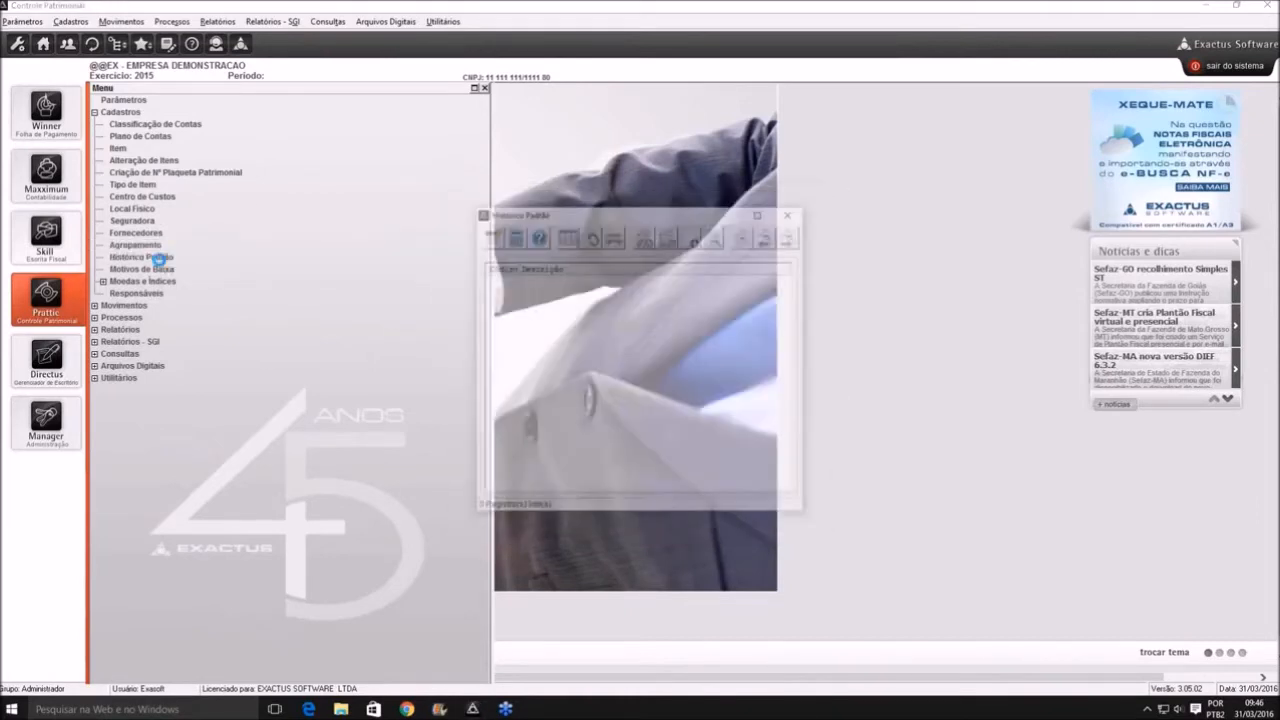
click(429, 259)
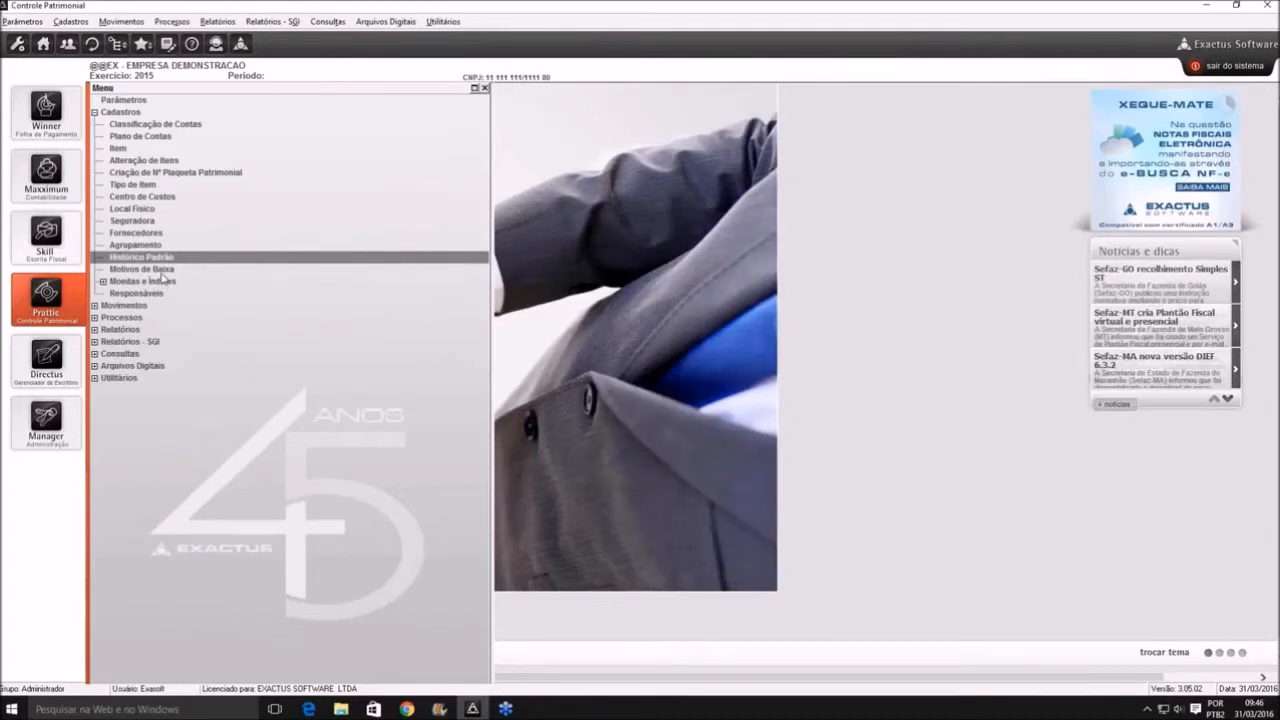
double_click(158, 270)
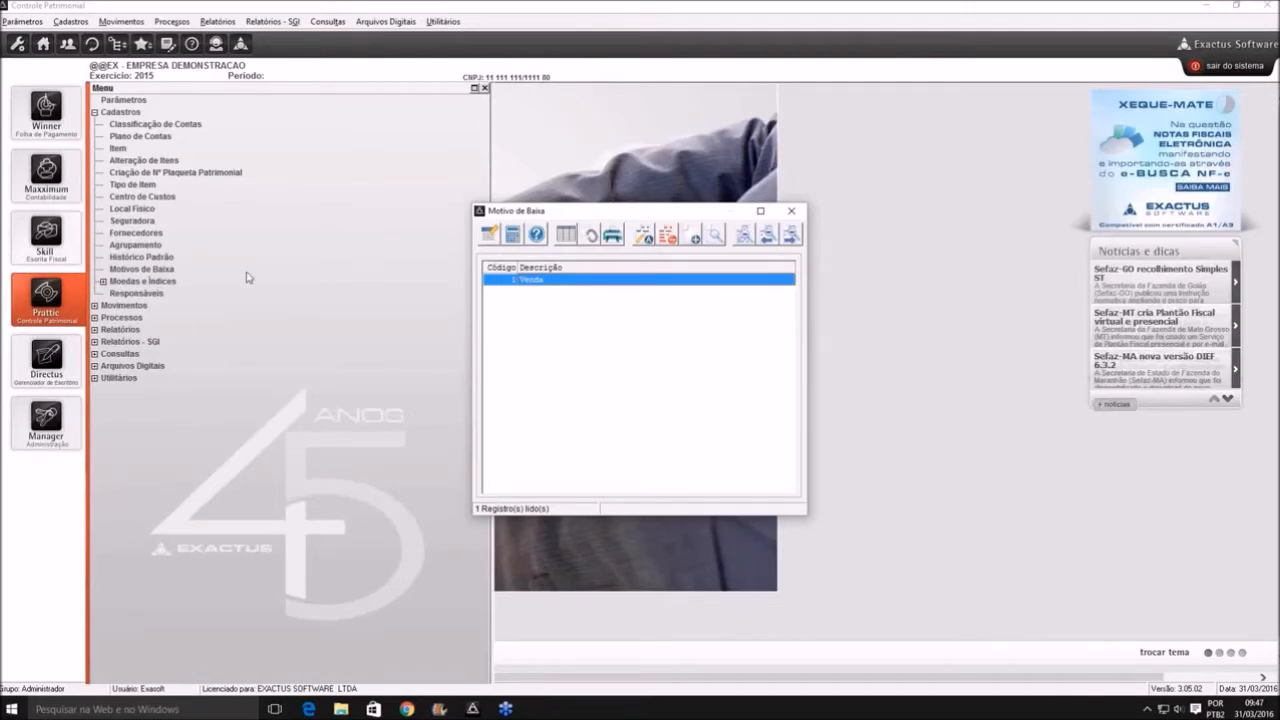
key(Escape)
Review the REAL record in the Nomenclaturas register of Moedas e Índices without changing it
click(99, 283)
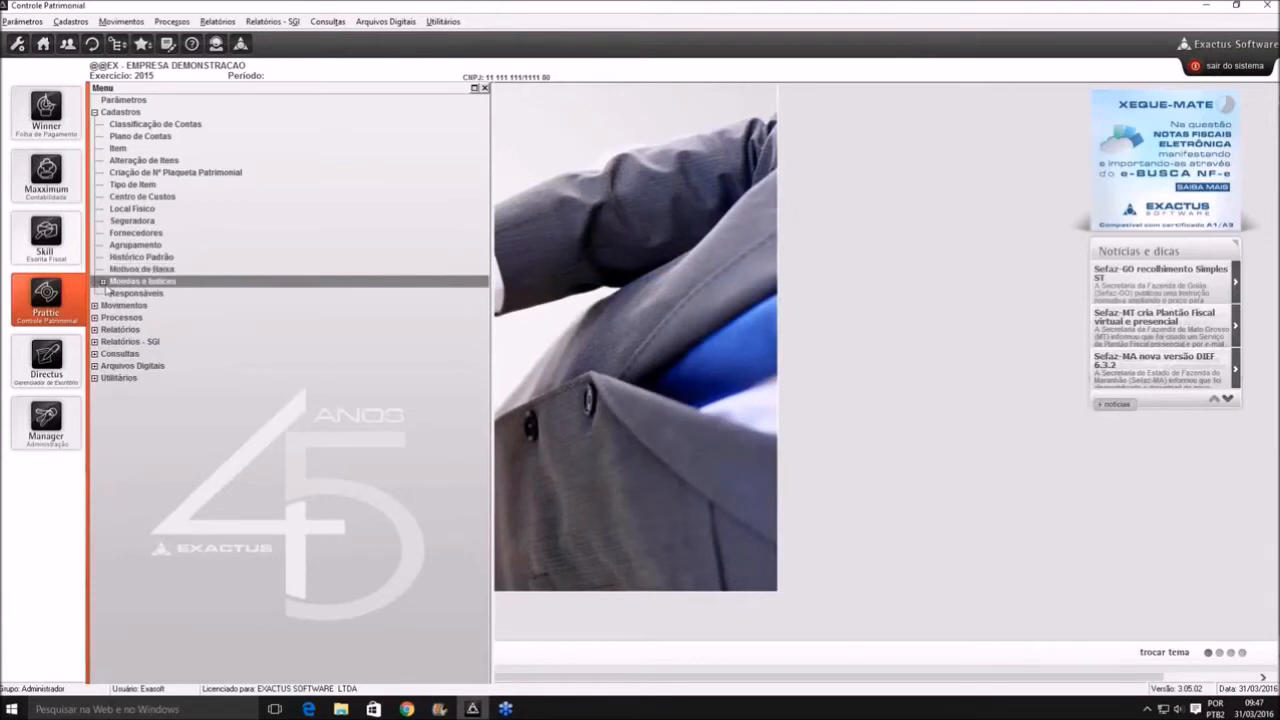
click(103, 282)
click(131, 295)
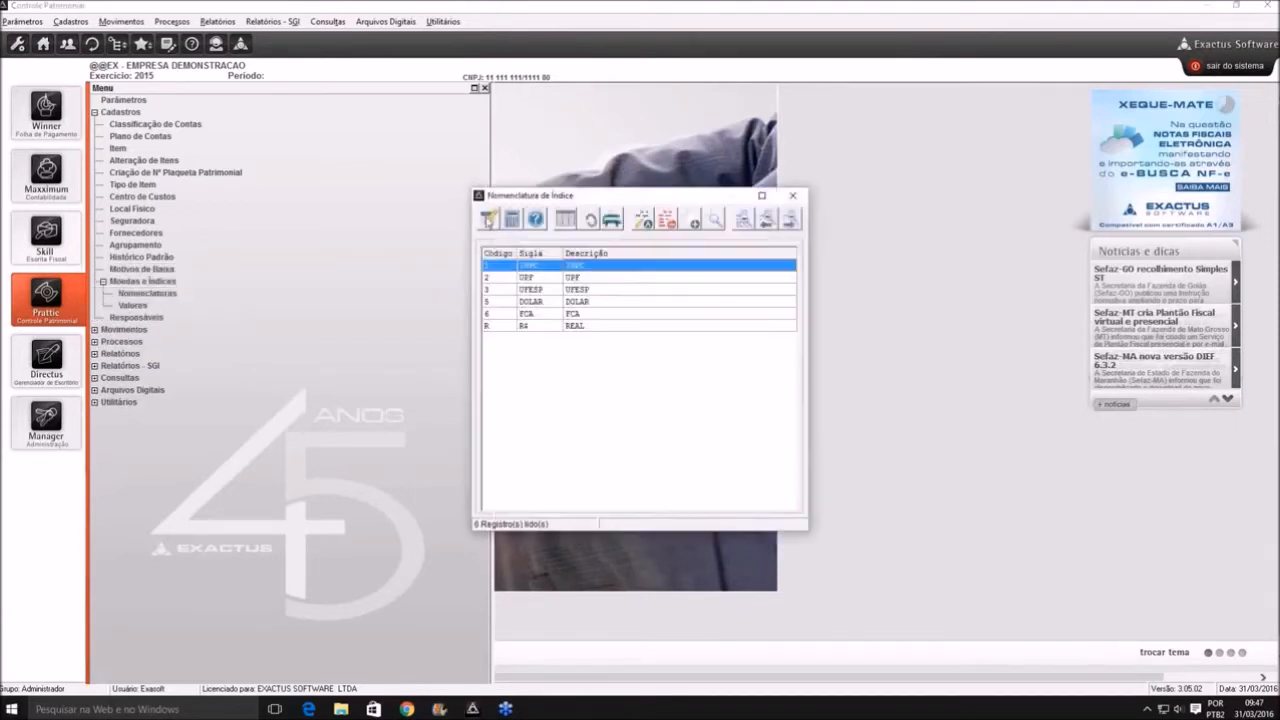
click(533, 330)
double_click(533, 336)
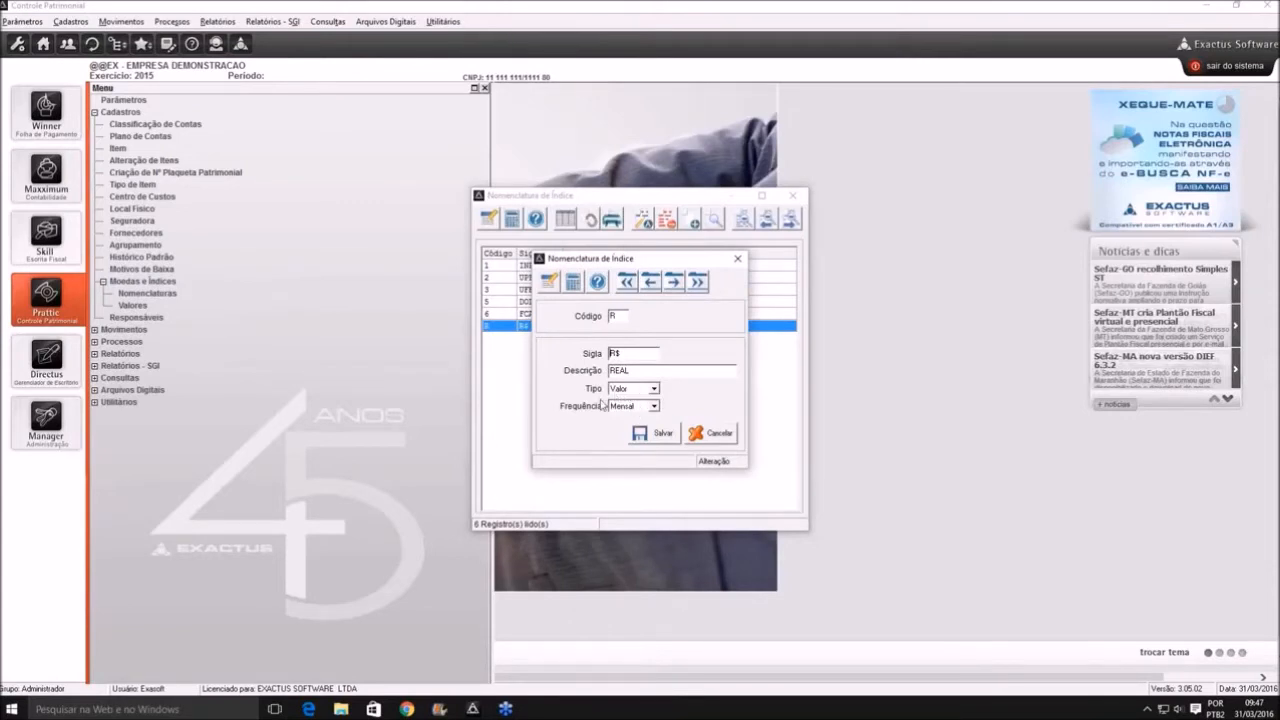
key(Escape)
key(Escape)
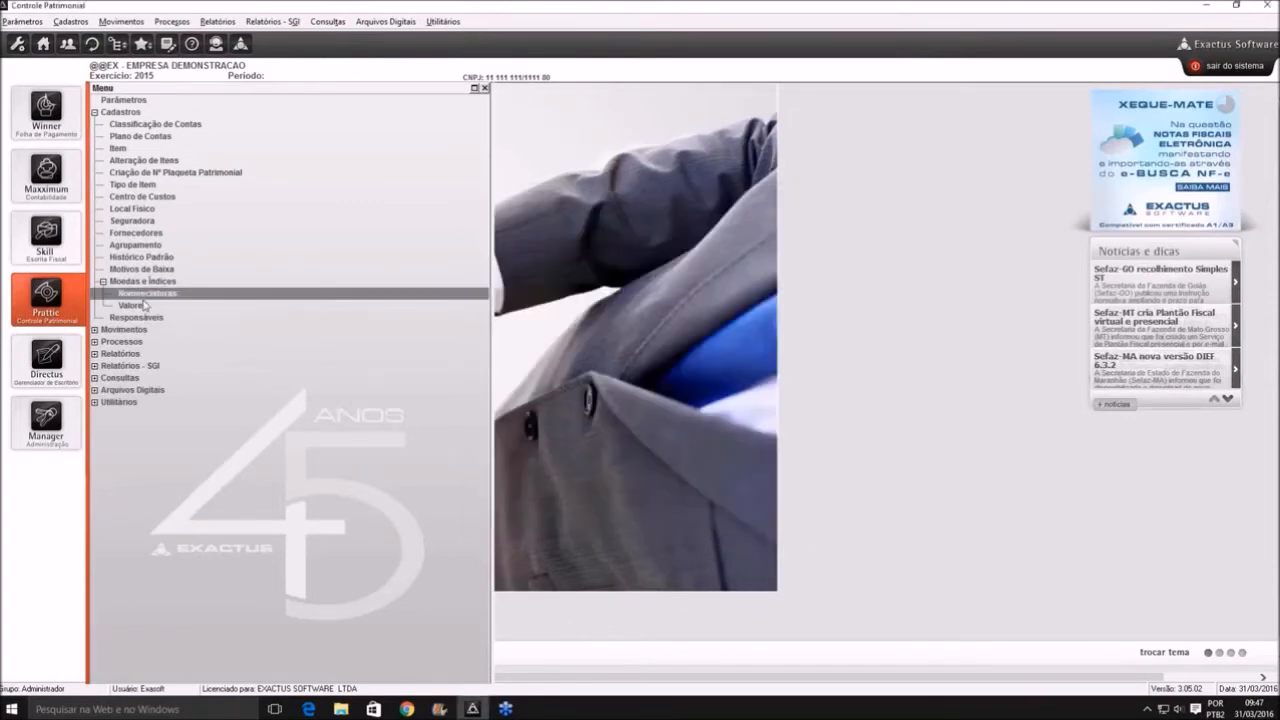
Query the registered values of index R (REAL) in Moedas e Índices and look through to the latest periods
double_click(135, 305)
text(1)
key(Tab)
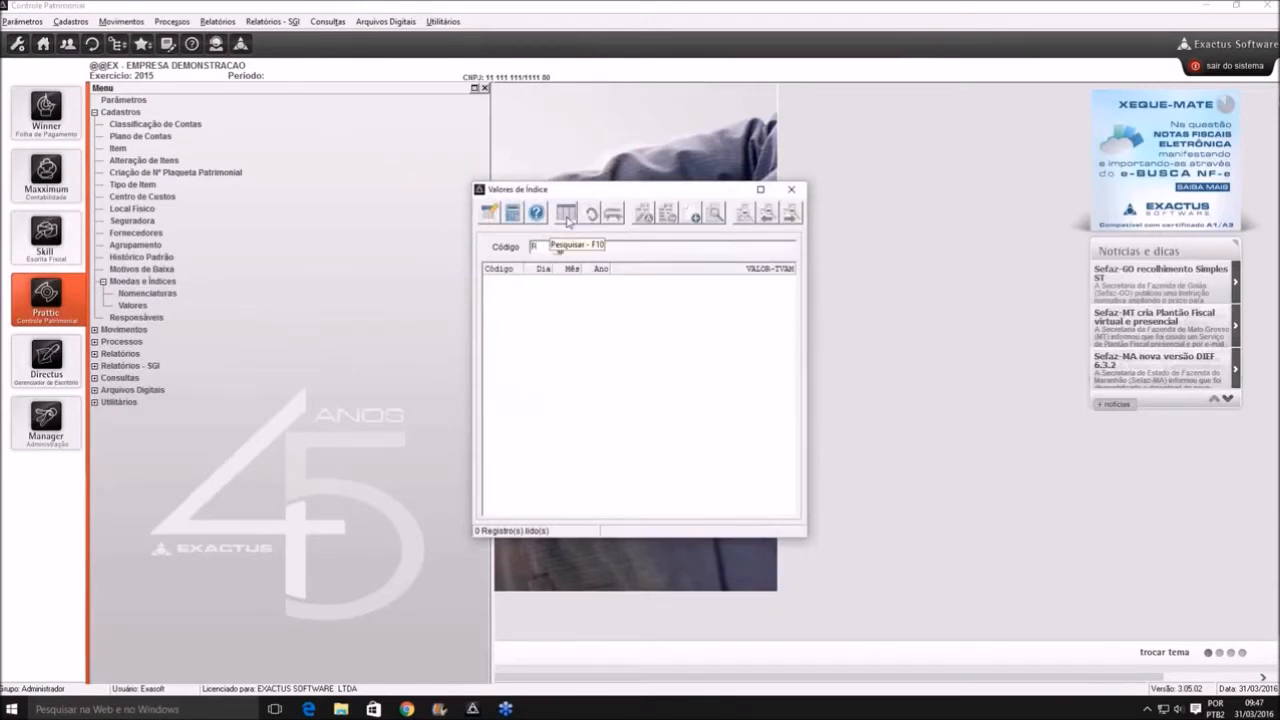
click(564, 214)
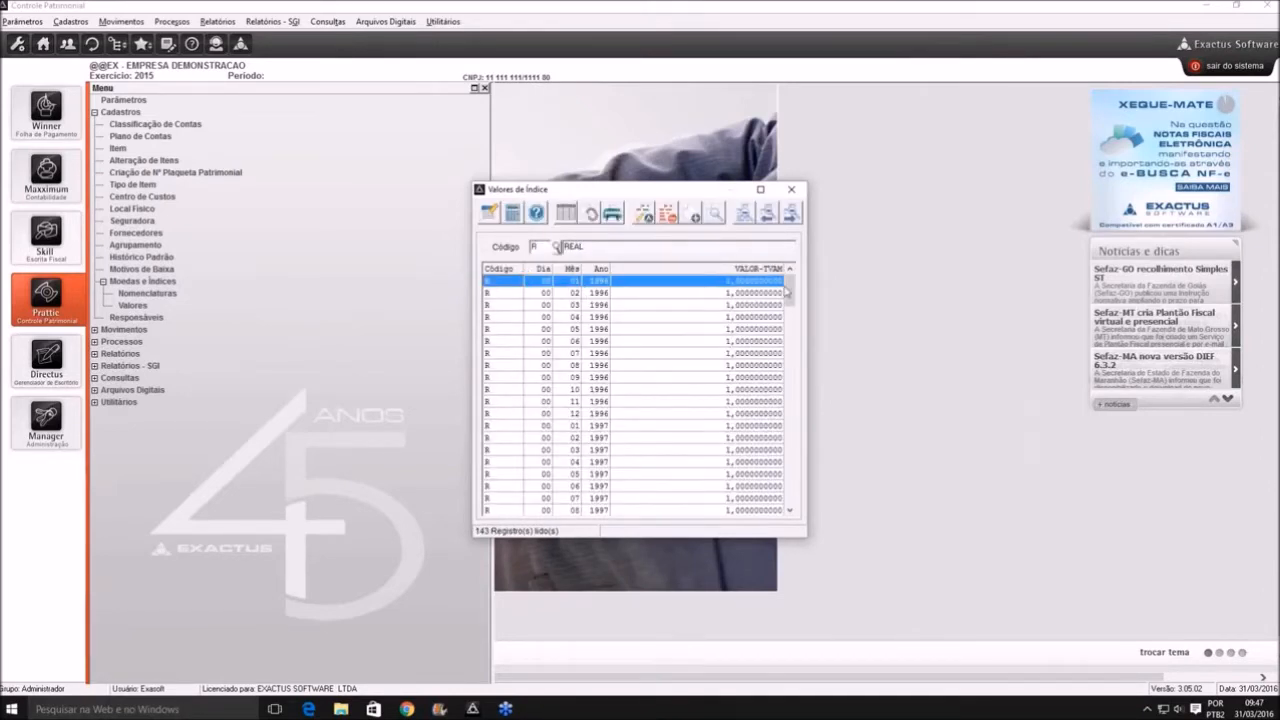
drag(790, 286, 790, 496)
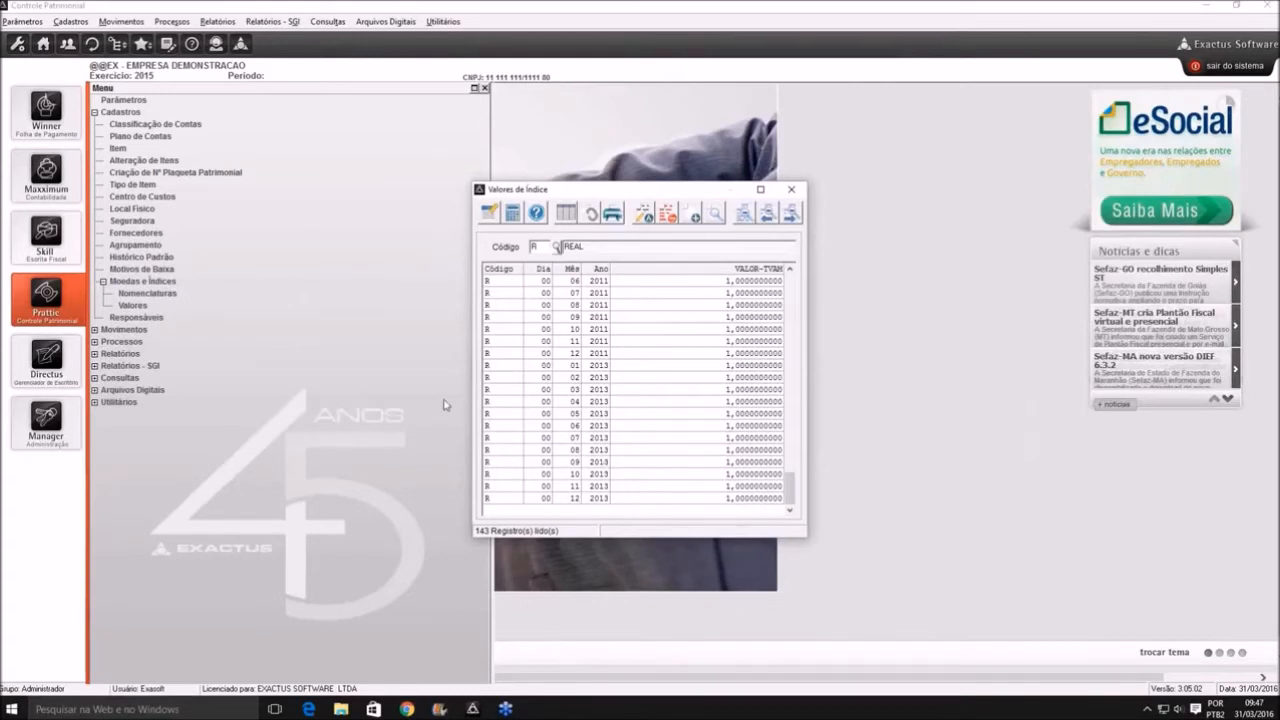
key(Escape)
Review the data of the first person in the Responsáveis register without changing the record
click(104, 282)
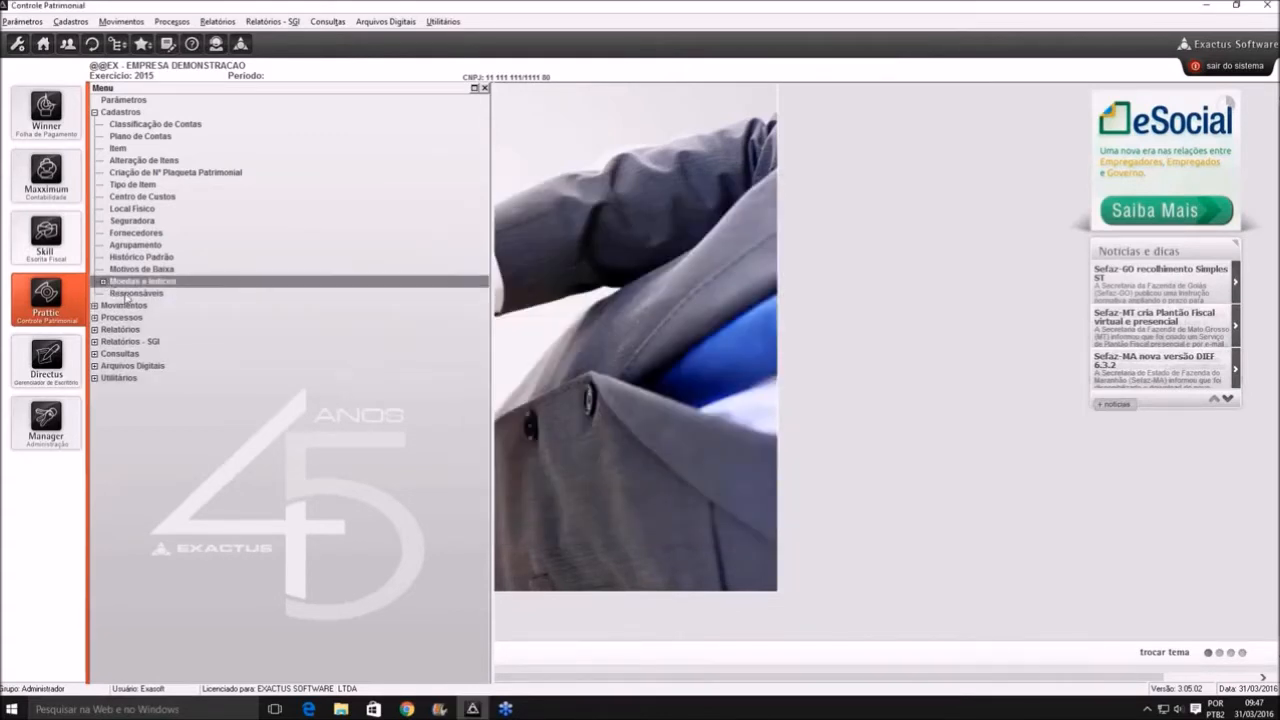
double_click(122, 293)
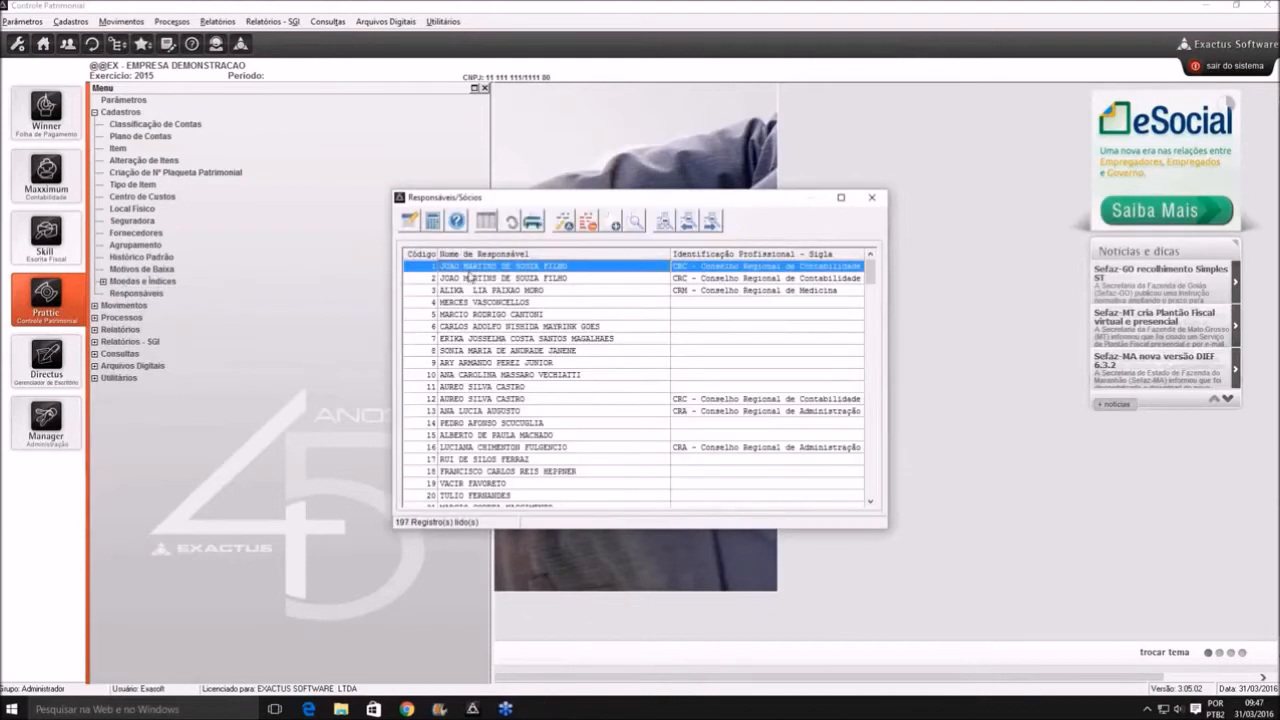
double_click(473, 268)
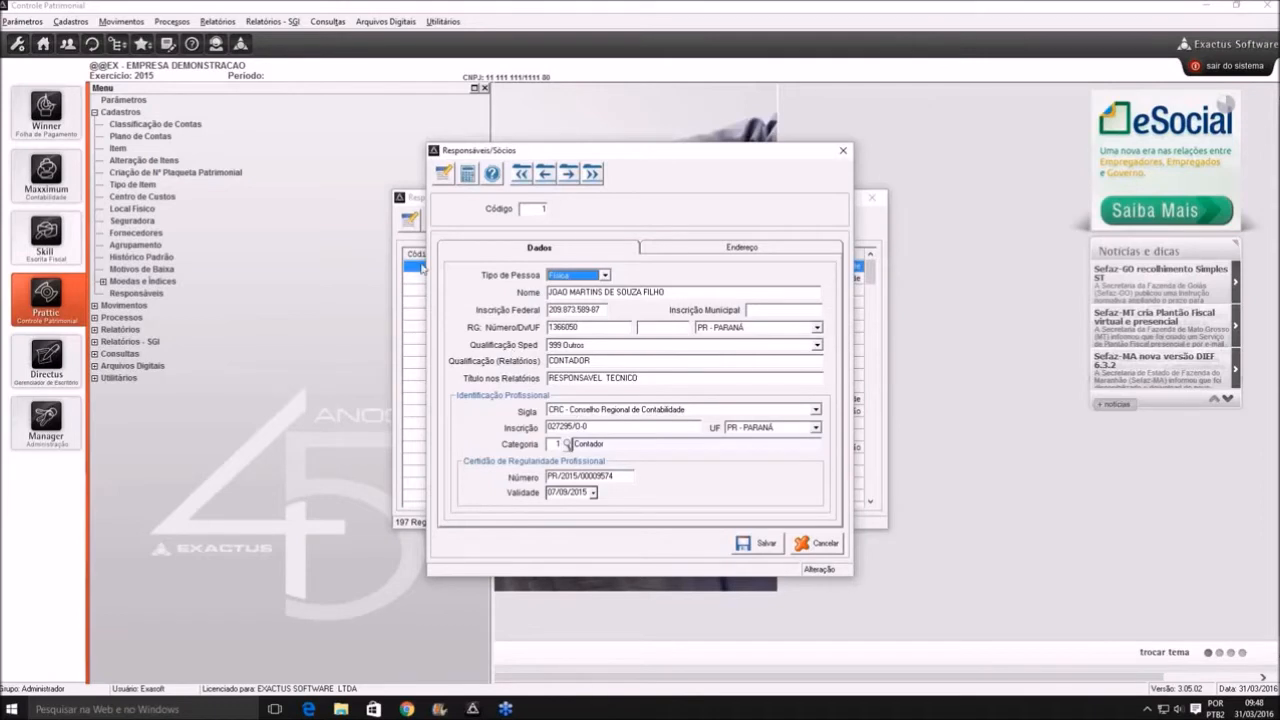
key(Escape)
key(Escape)
Locate the Aquisições, Implantações and Implantações Retroativas entries among the Movimentos
click(95, 113)
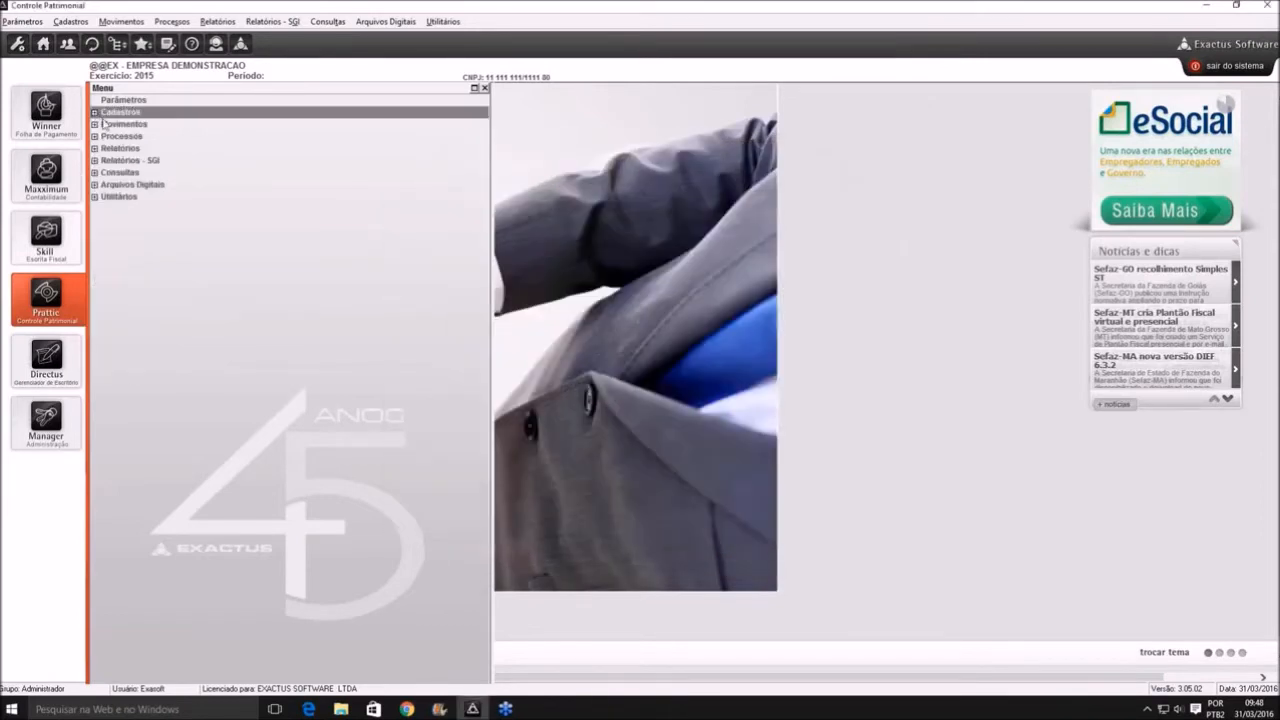
click(96, 125)
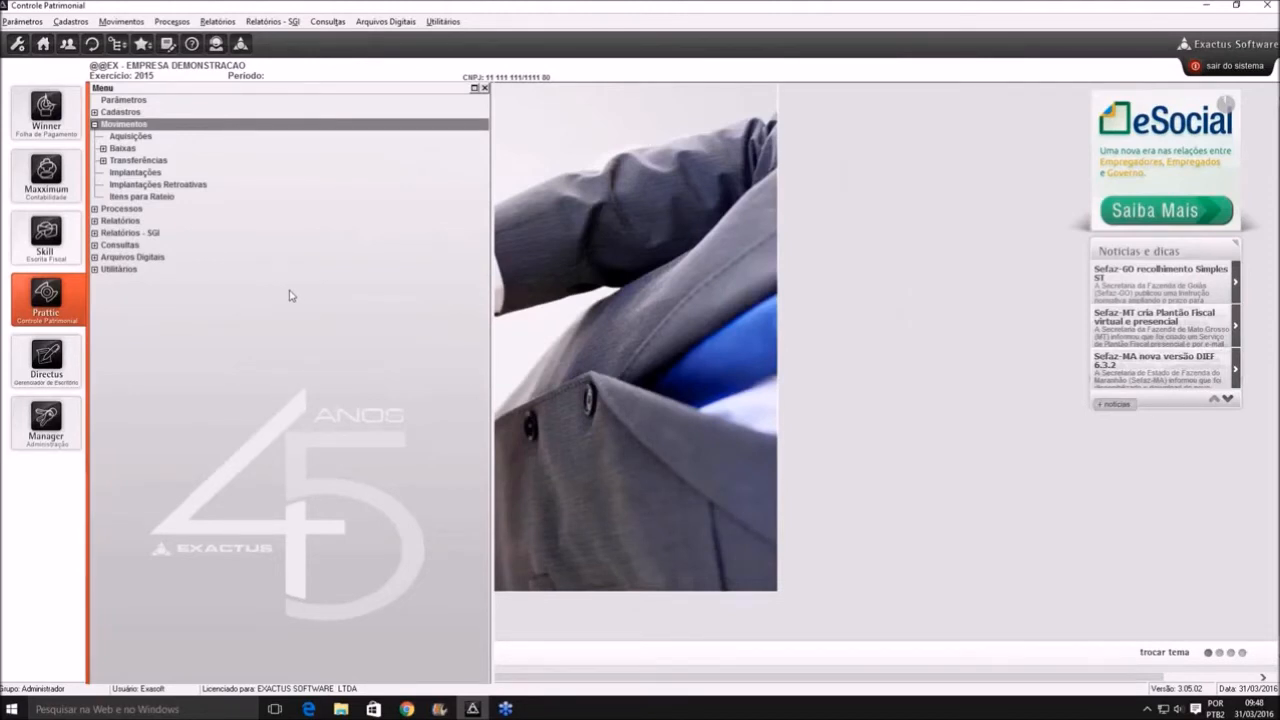
click(146, 139)
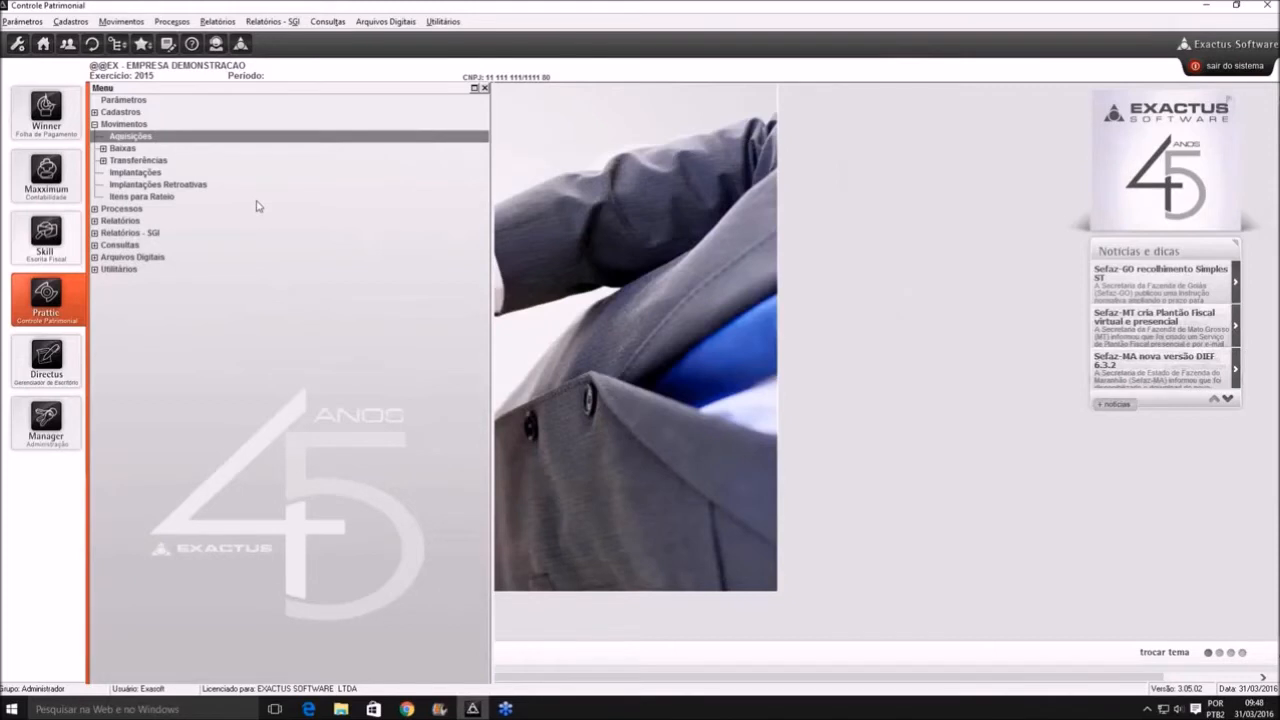
click(143, 177)
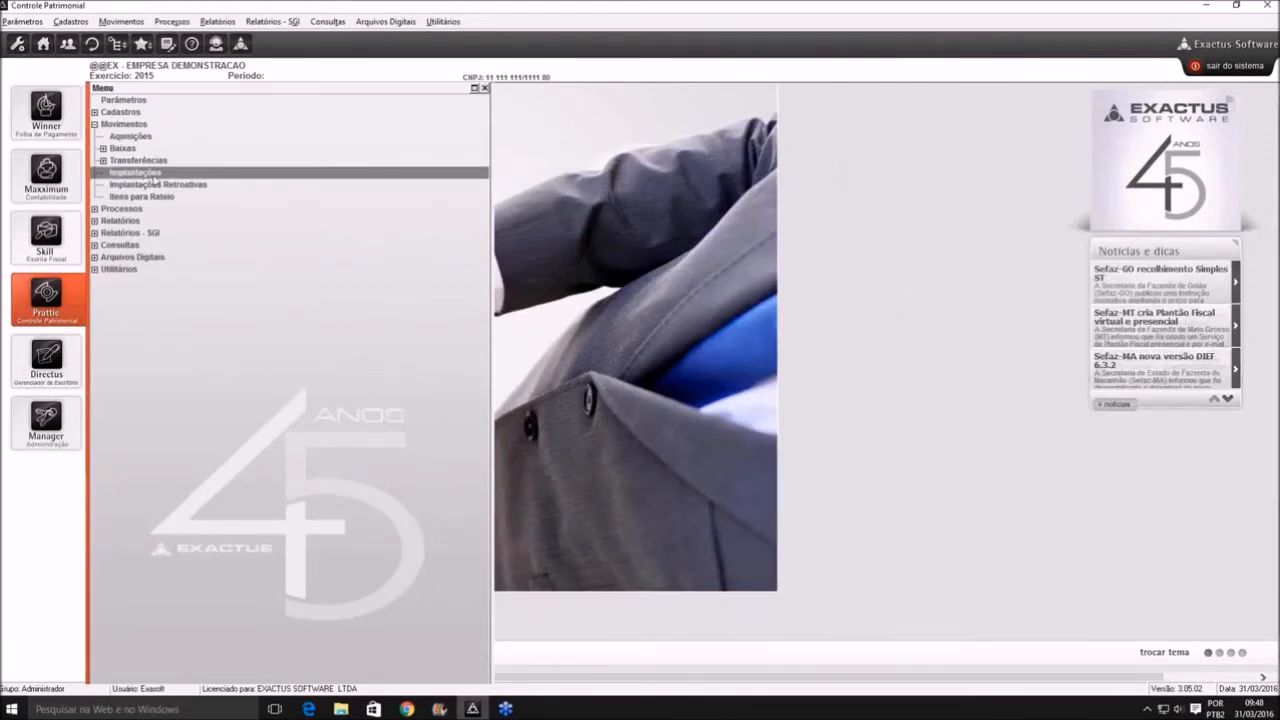
click(177, 185)
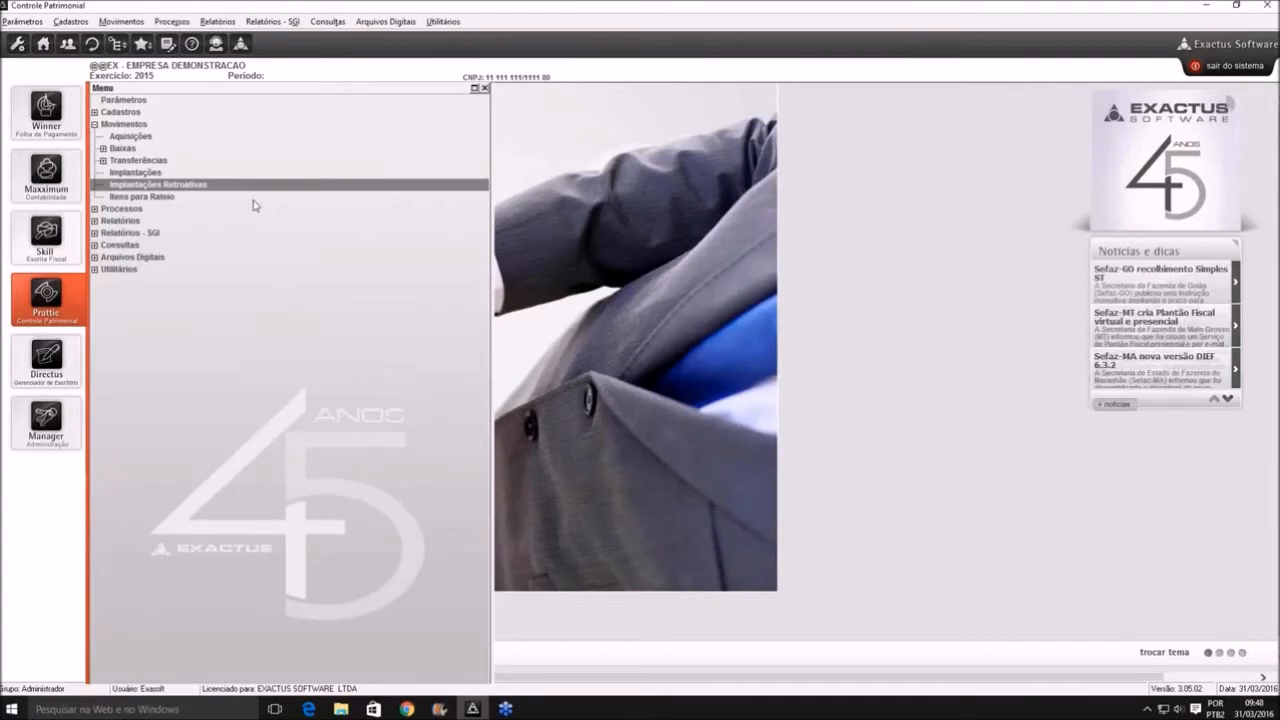
Review the Implantações record of account 2501, RESERVA DE C.M. DO CAPITAL, without changing it
double_click(157, 173)
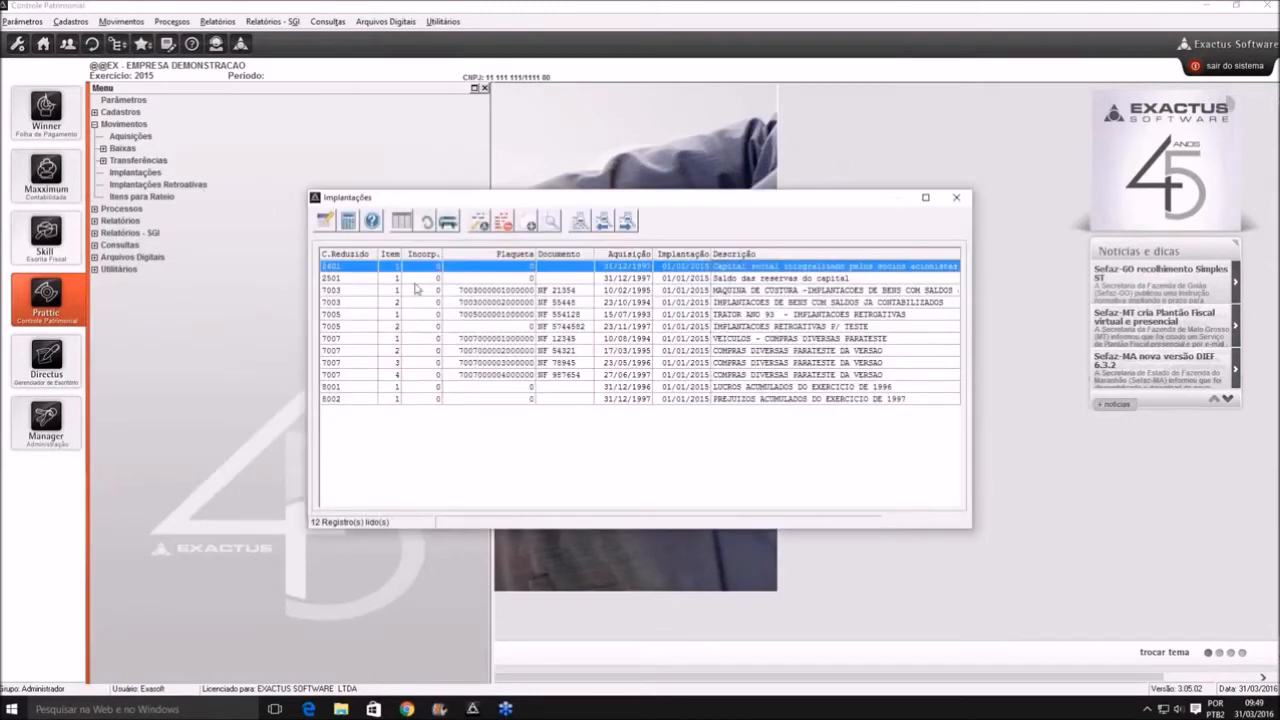
double_click(457, 279)
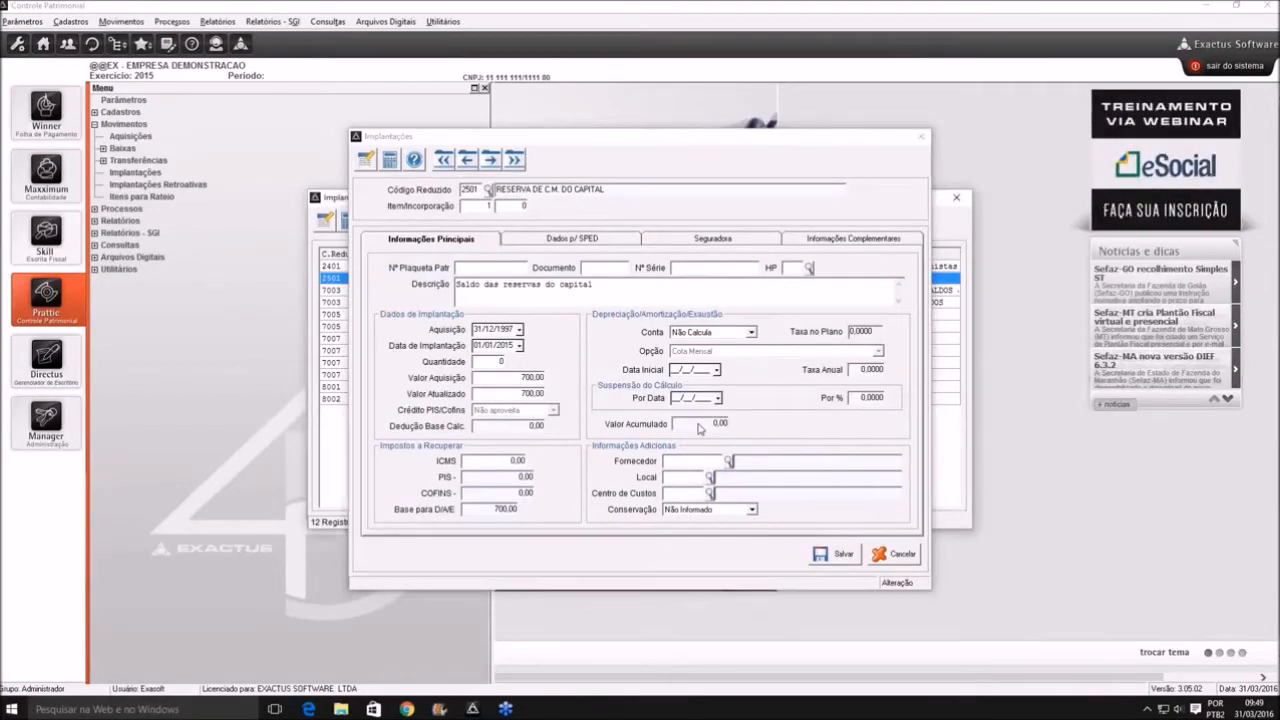
key(Escape)
Review item 2 of account 7005, VEICULO AGRICOLA, in Implantações Retroativas without changing it
double_click(182, 184)
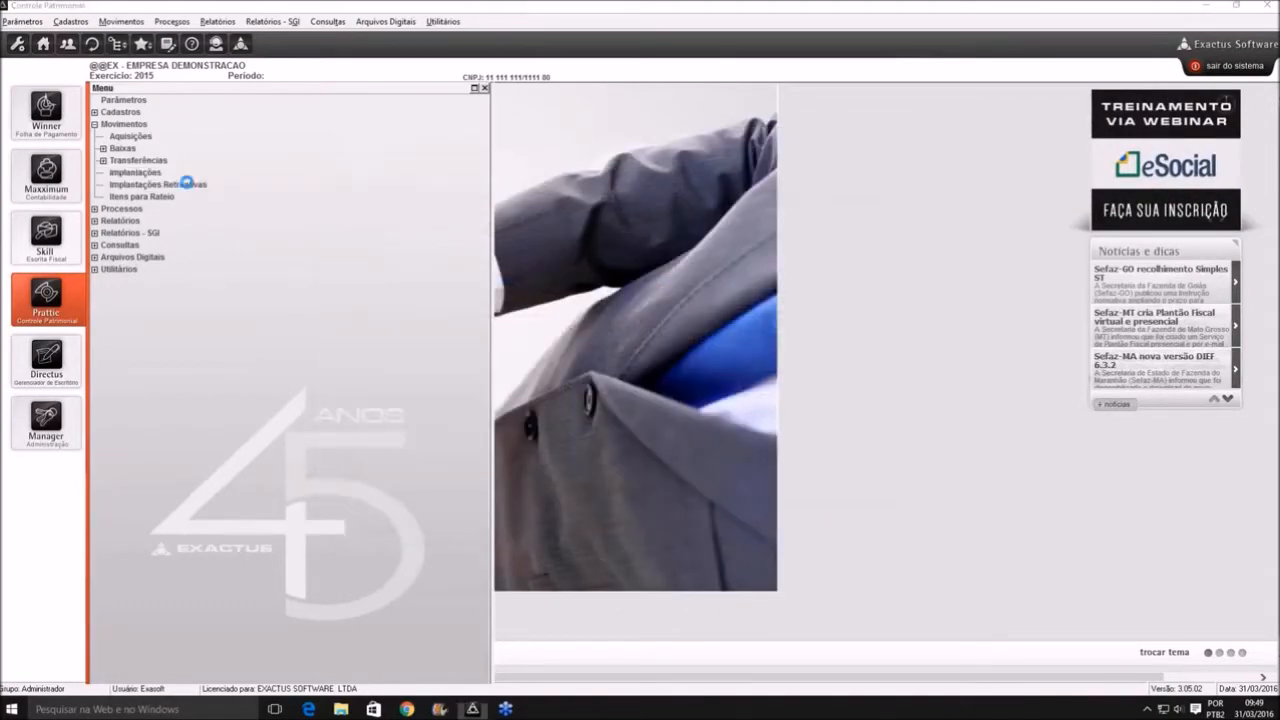
double_click(420, 278)
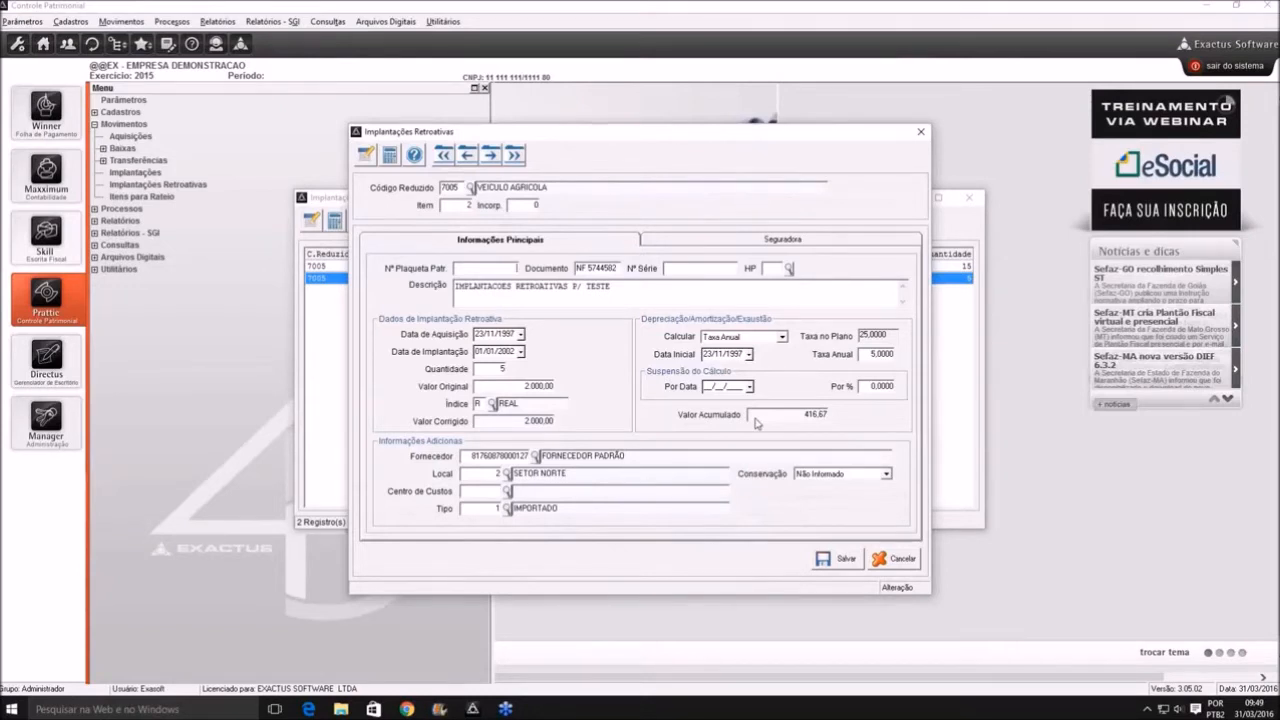
click(511, 108)
key(Escape)
key(Escape)
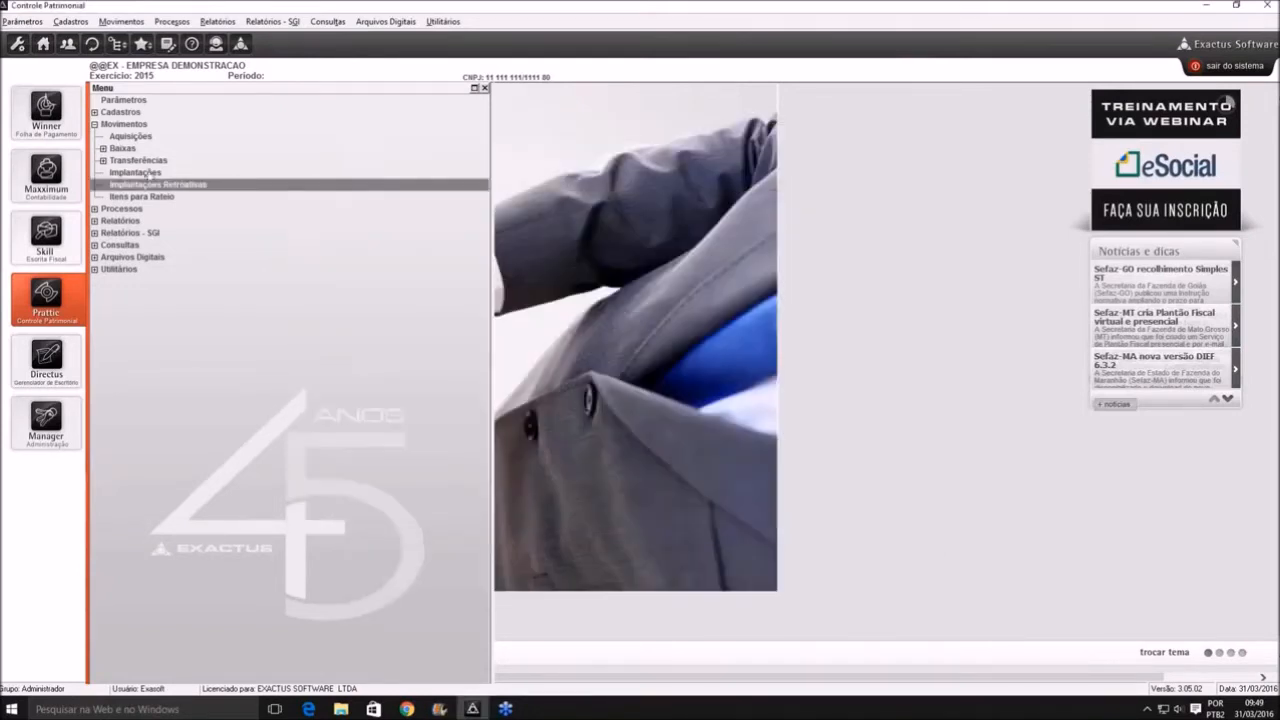
click(160, 186)
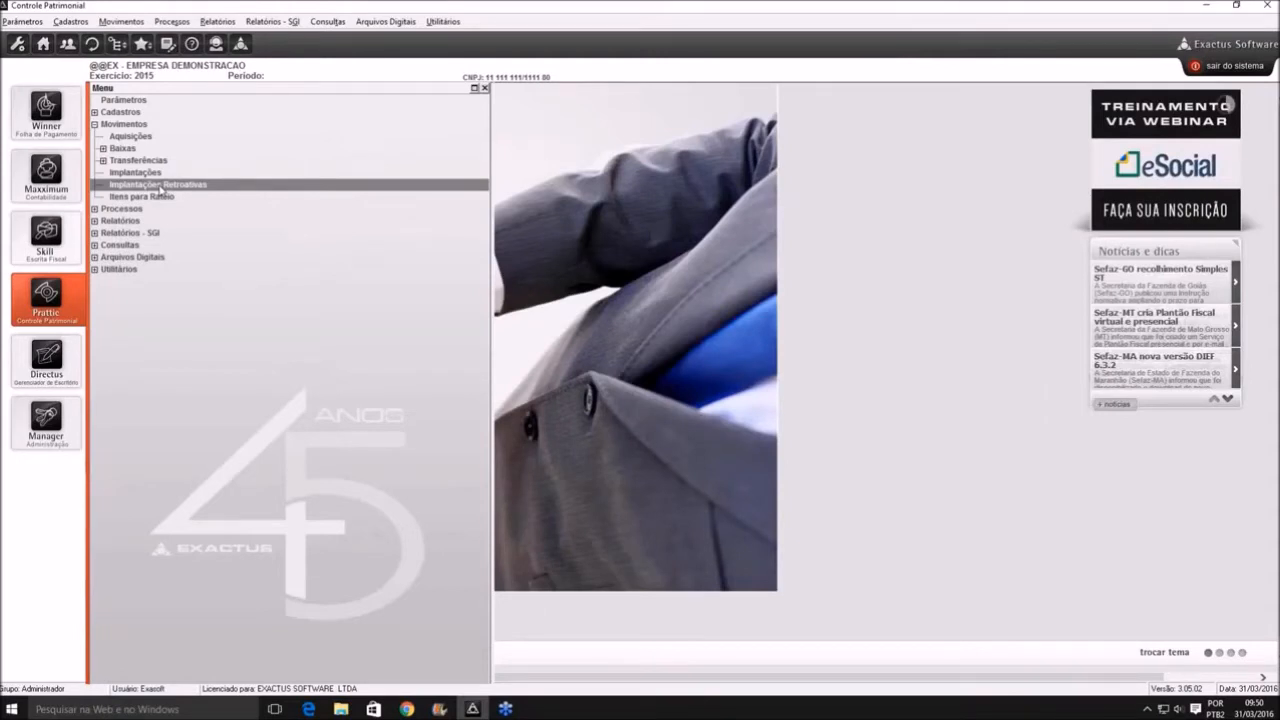
double_click(160, 188)
Start a new record in Aquisições with account 7001, MOVEIS E UTENSILIOS - DESPESAS COM RATEIO, chosen from the Plano de Contas
double_click(130, 136)
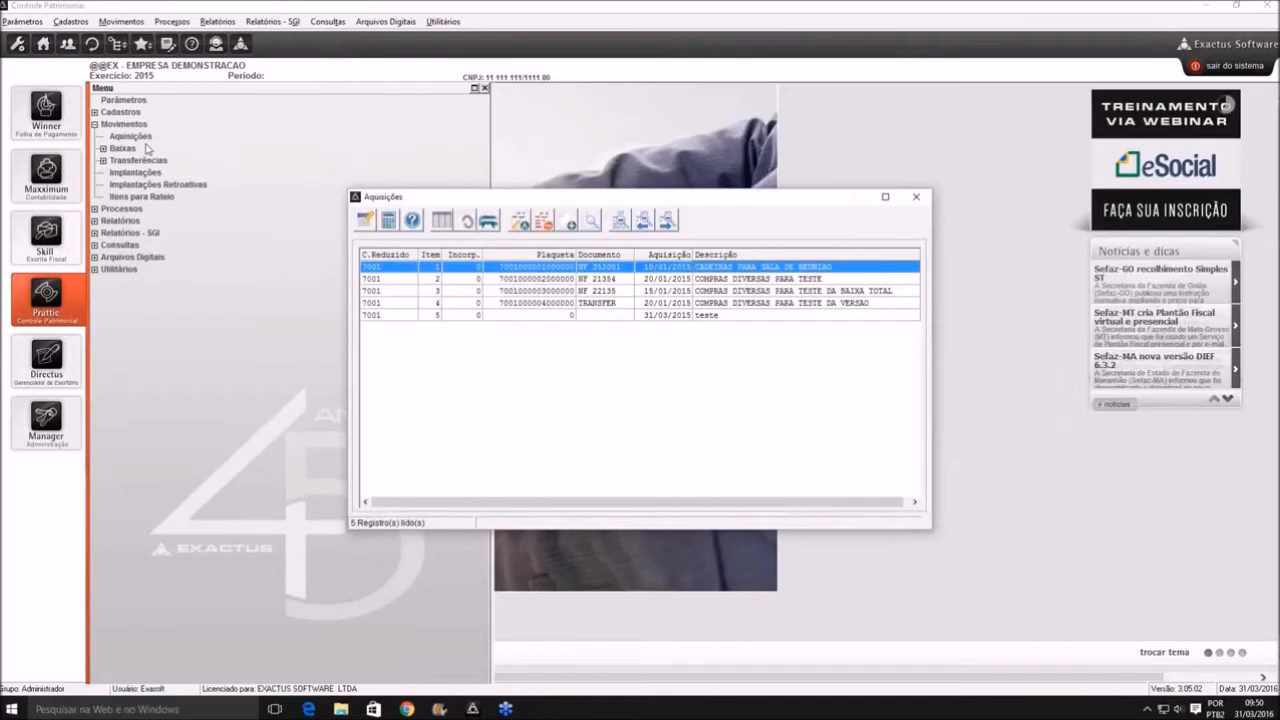
click(570, 224)
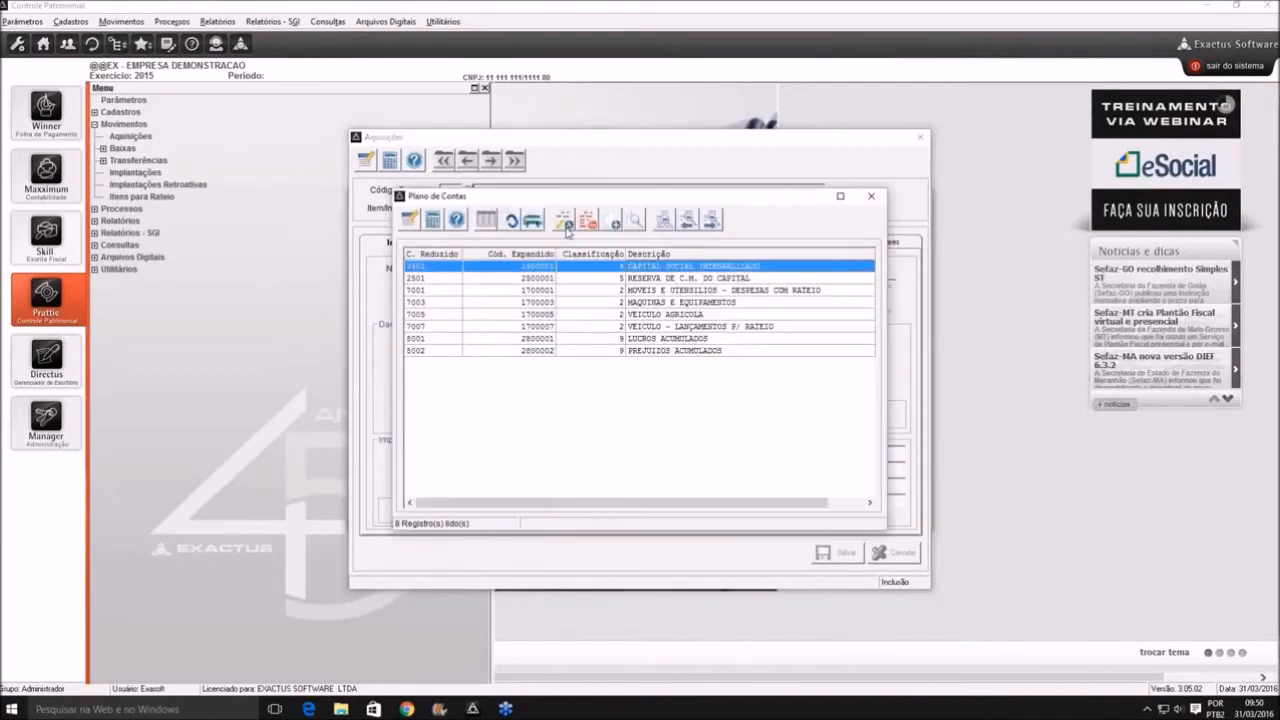
key(Down)
key(Down)
key(Up)
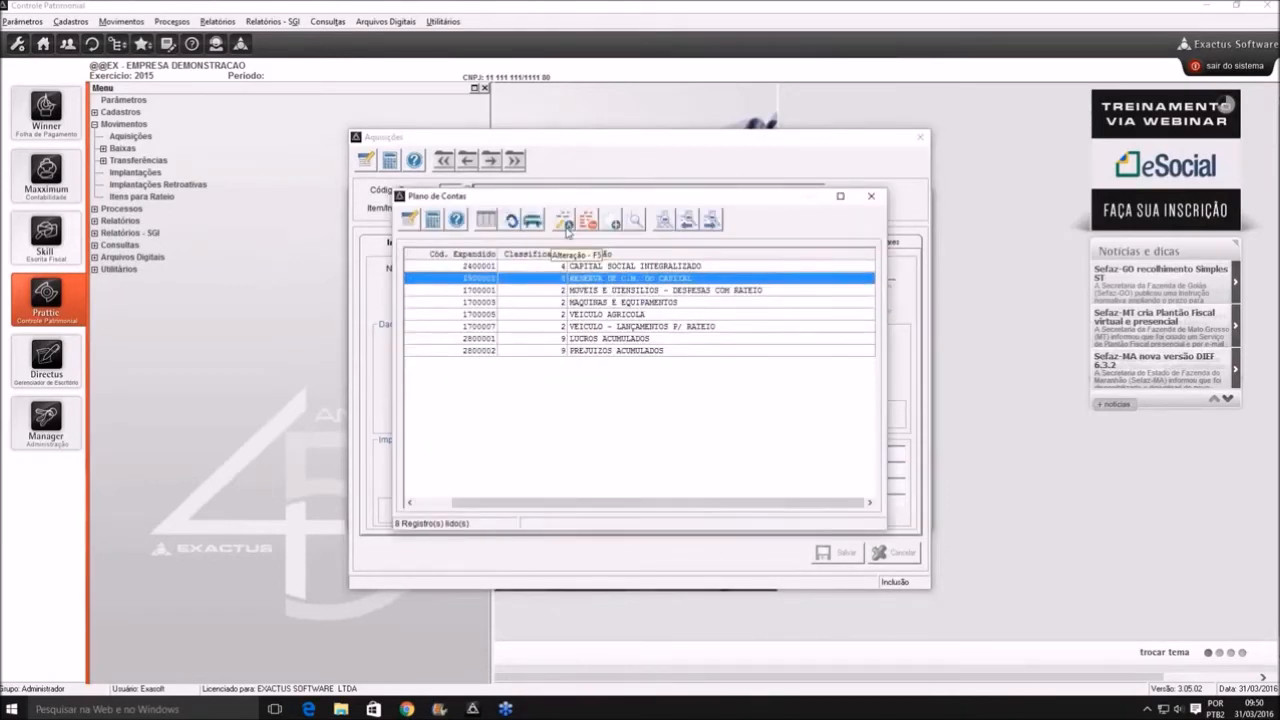
key(Down)
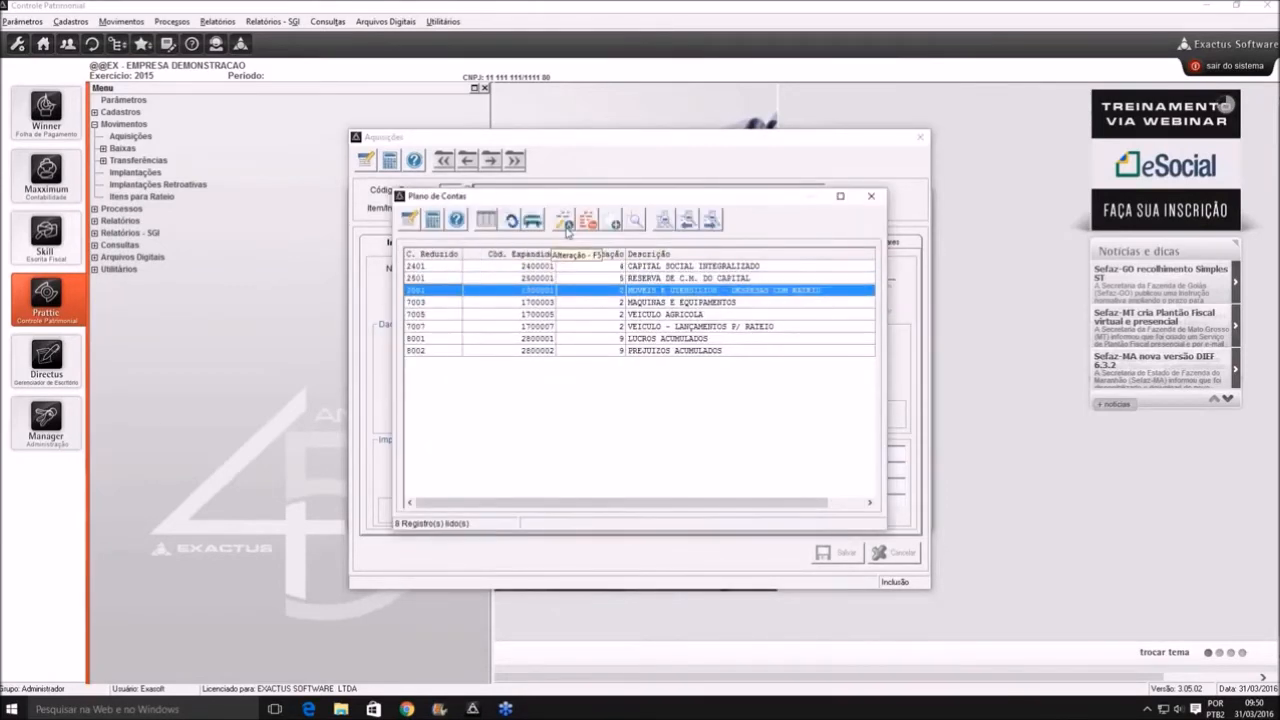
key(Return)
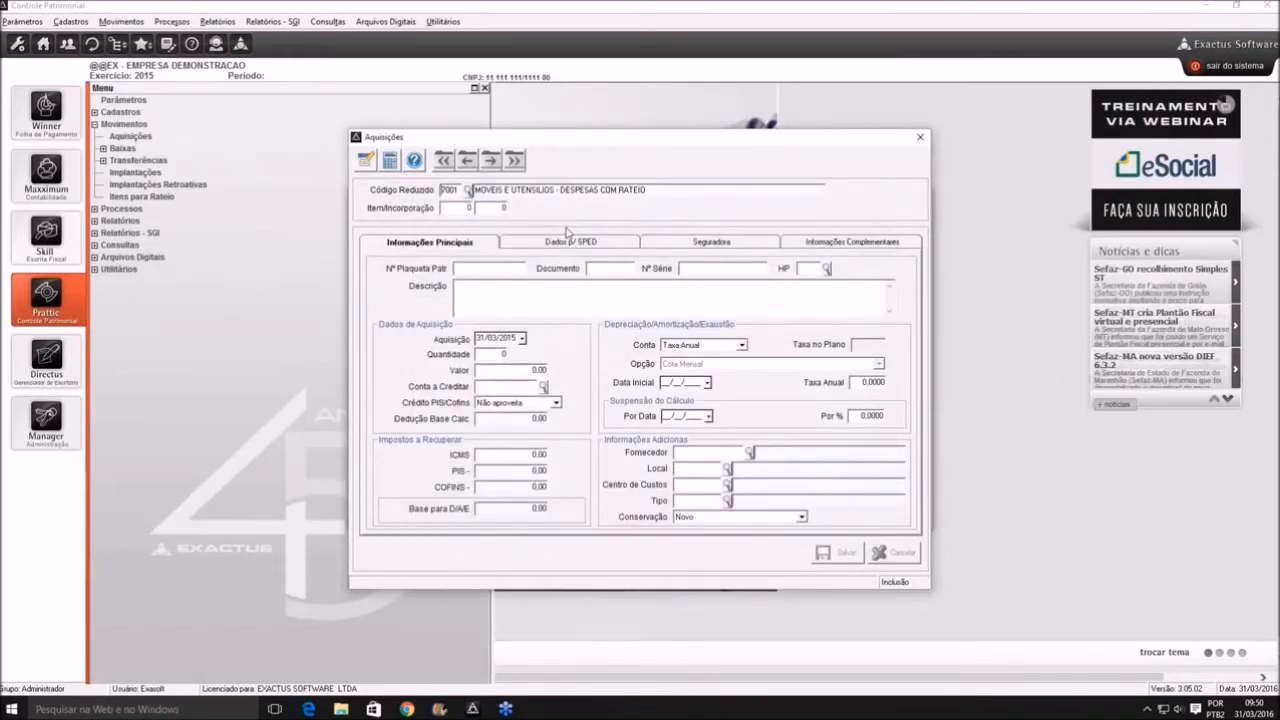
click(452, 208)
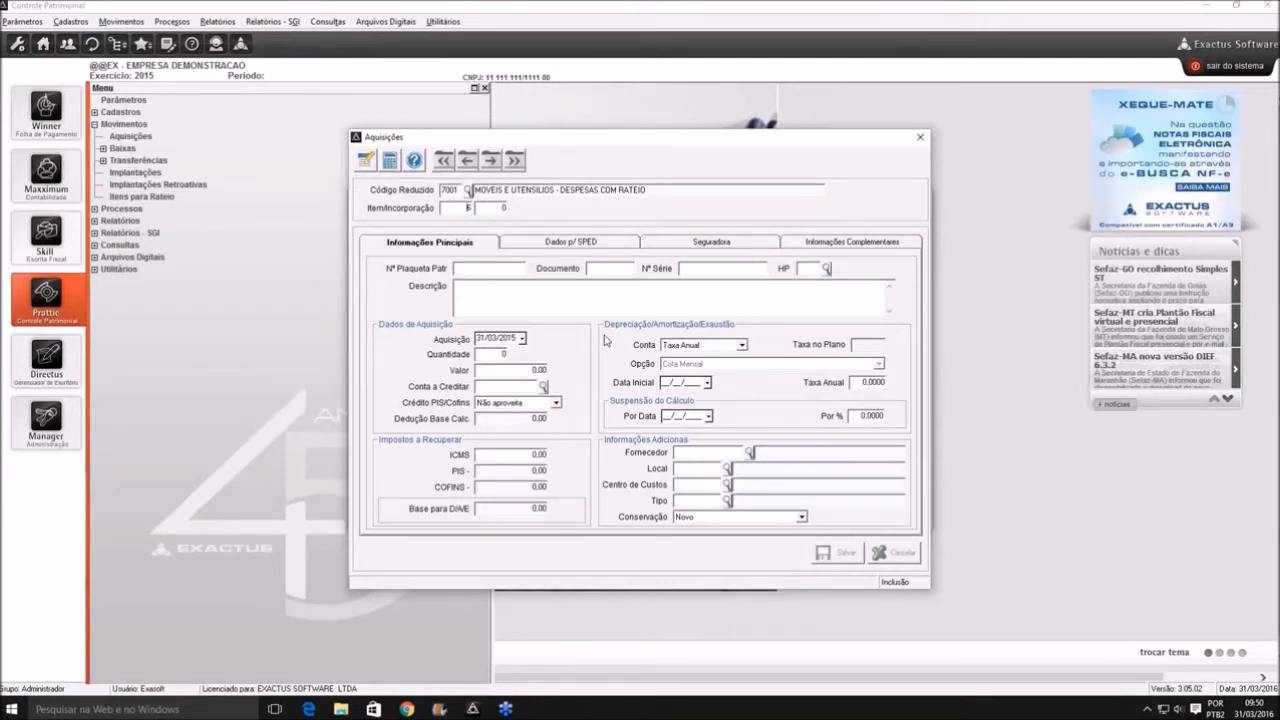
key(Tab)
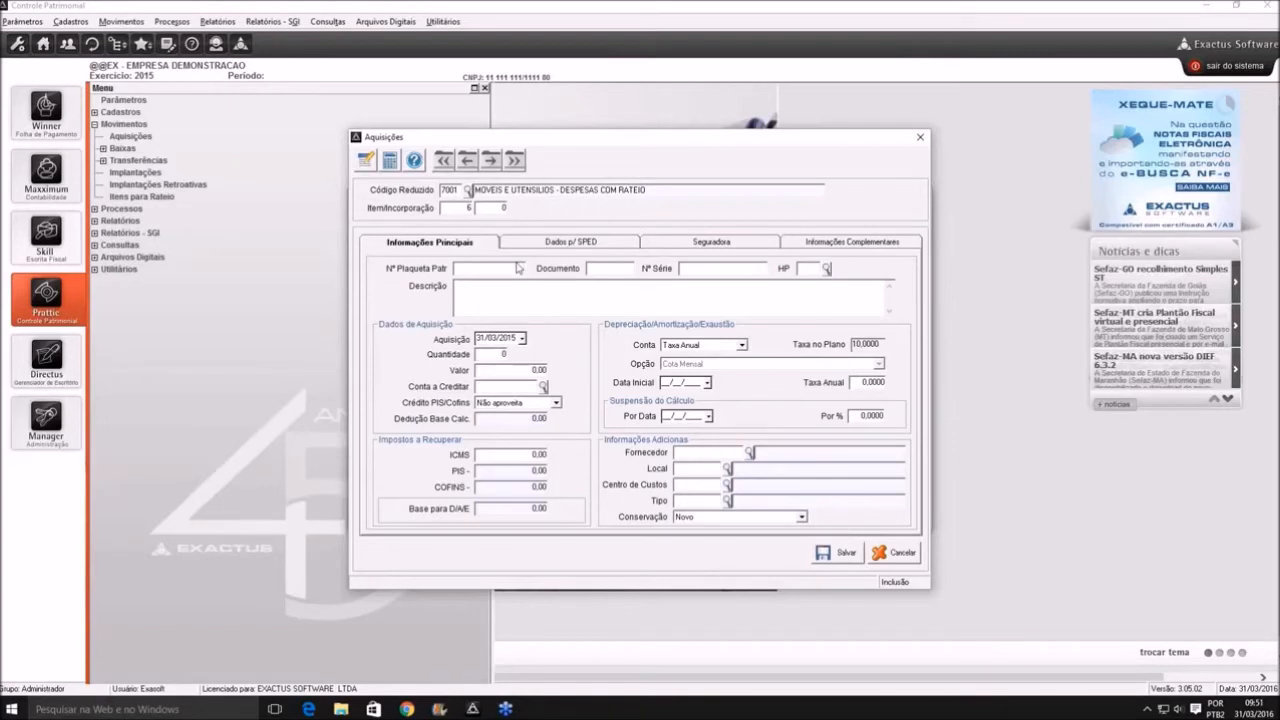
text(12)
text(34567890)
text(1234)
text(1231)
Add a Histórico Padrão with the description AQU and apply it as the acquisition's HP
key(F2)
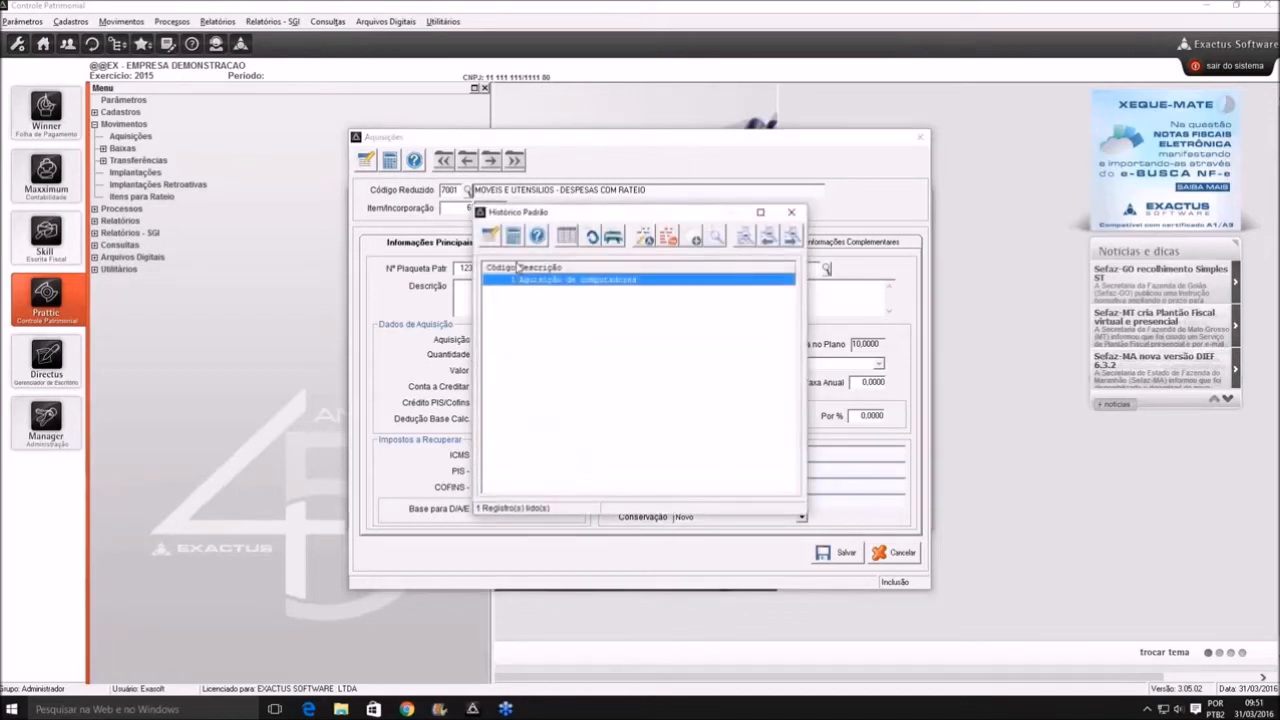
key(Escape)
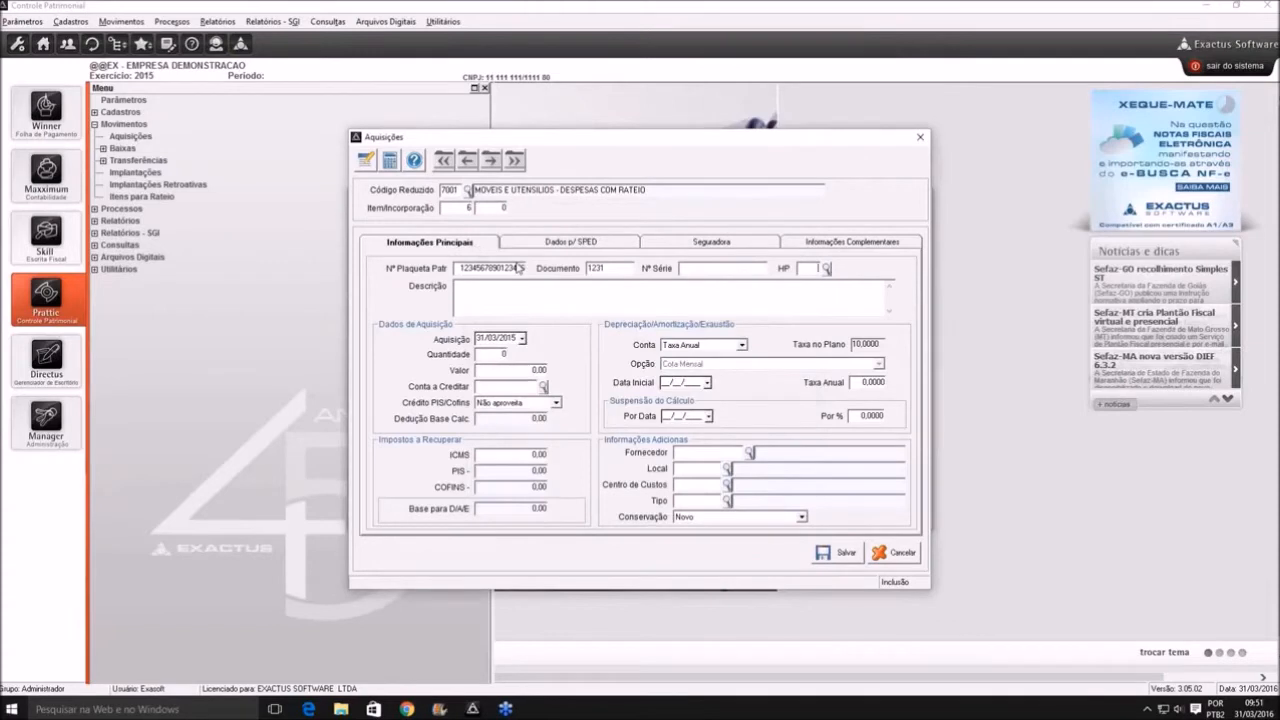
key(F2)
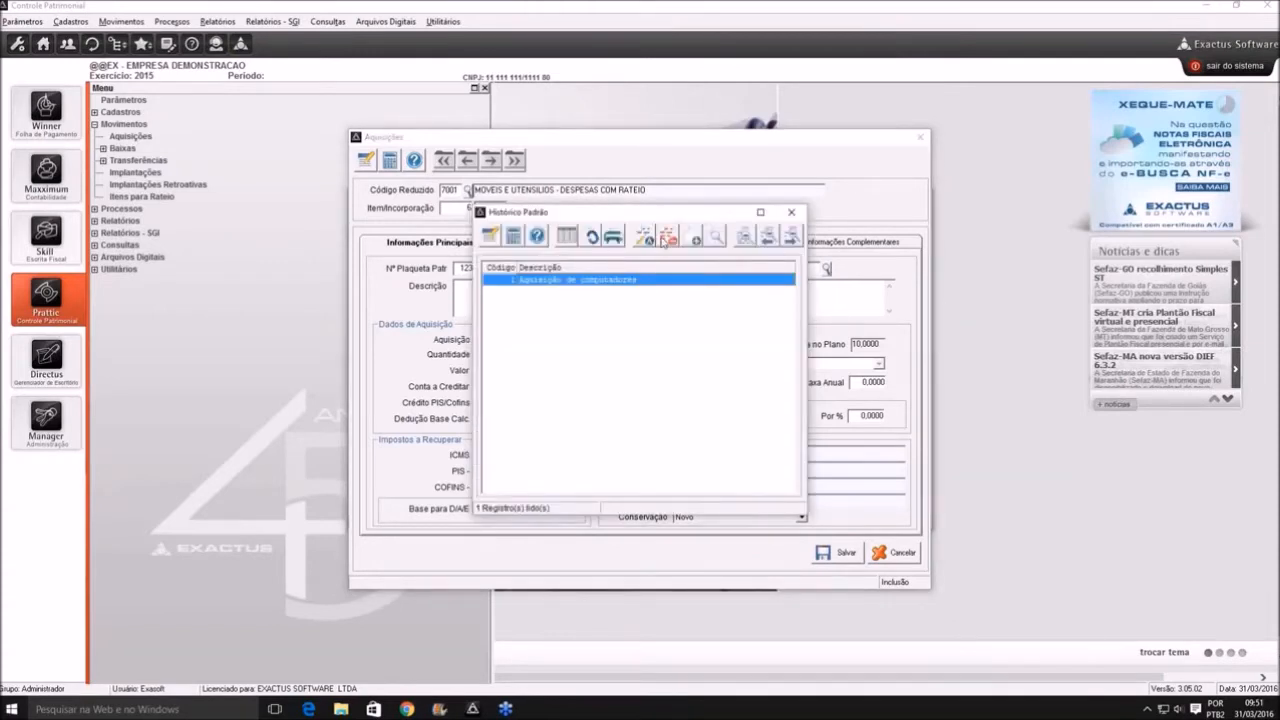
click(694, 238)
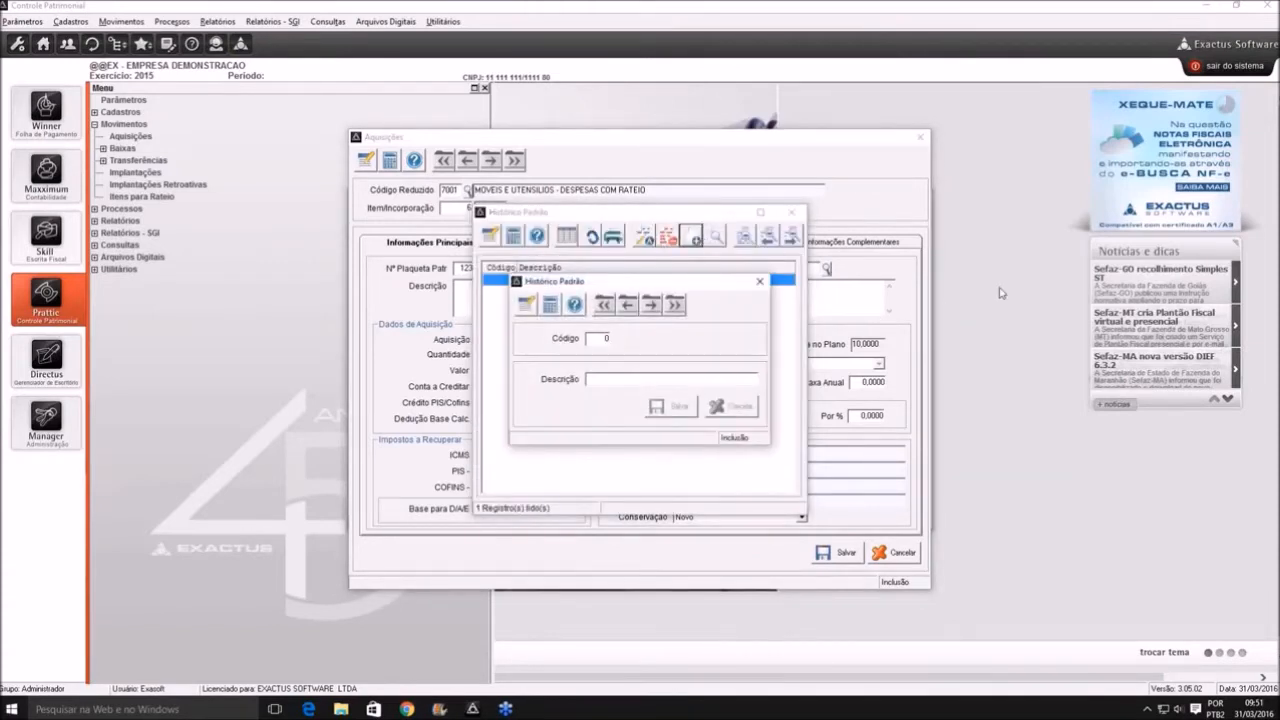
text(teste)
key(Return)
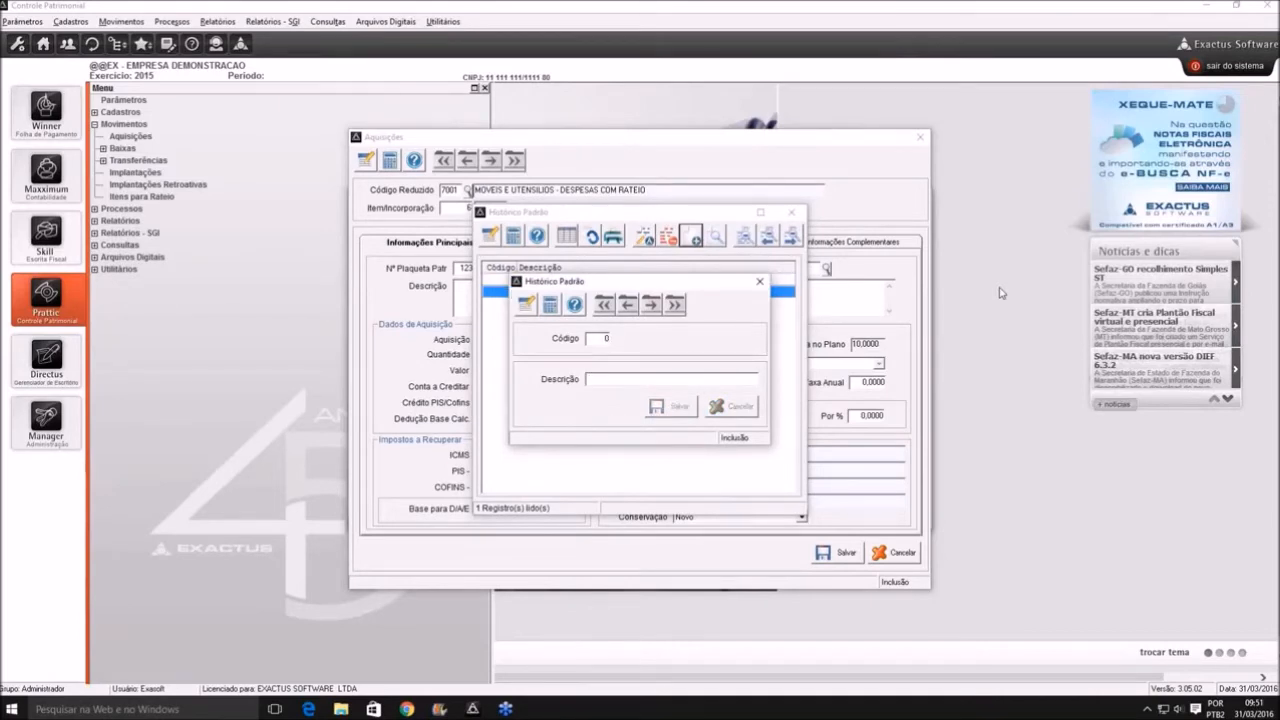
key(Escape)
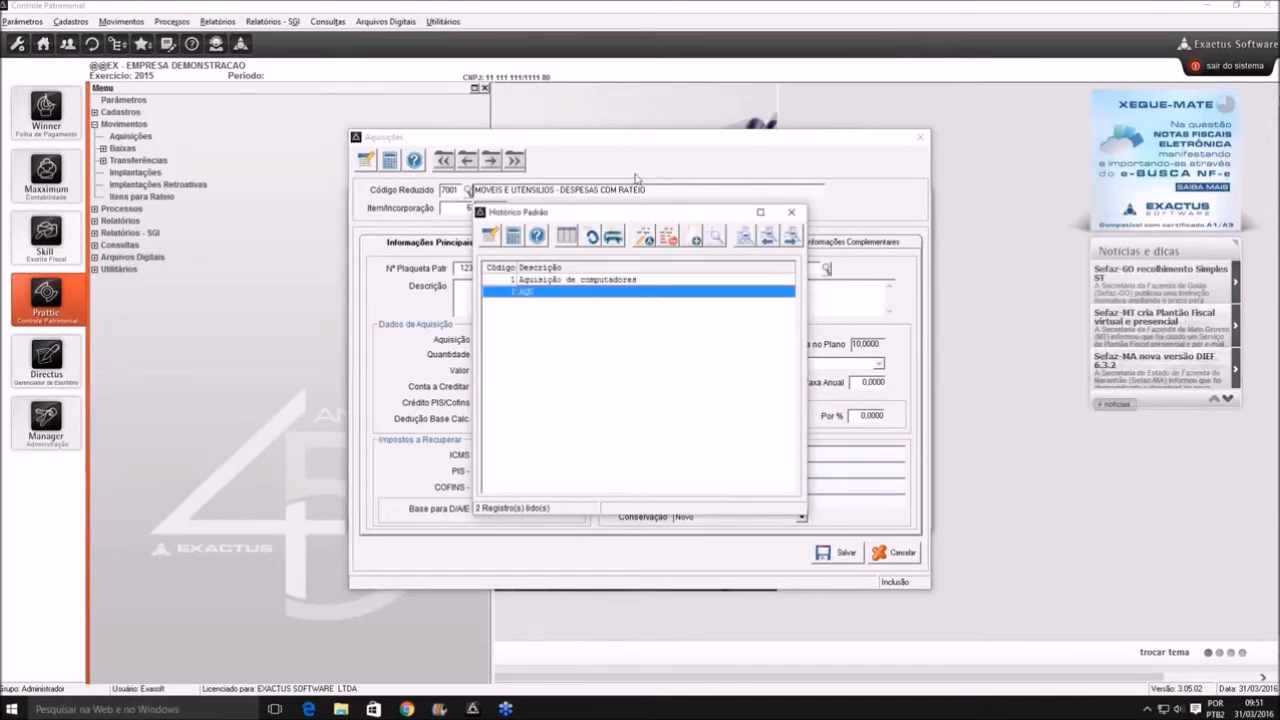
double_click(545, 292)
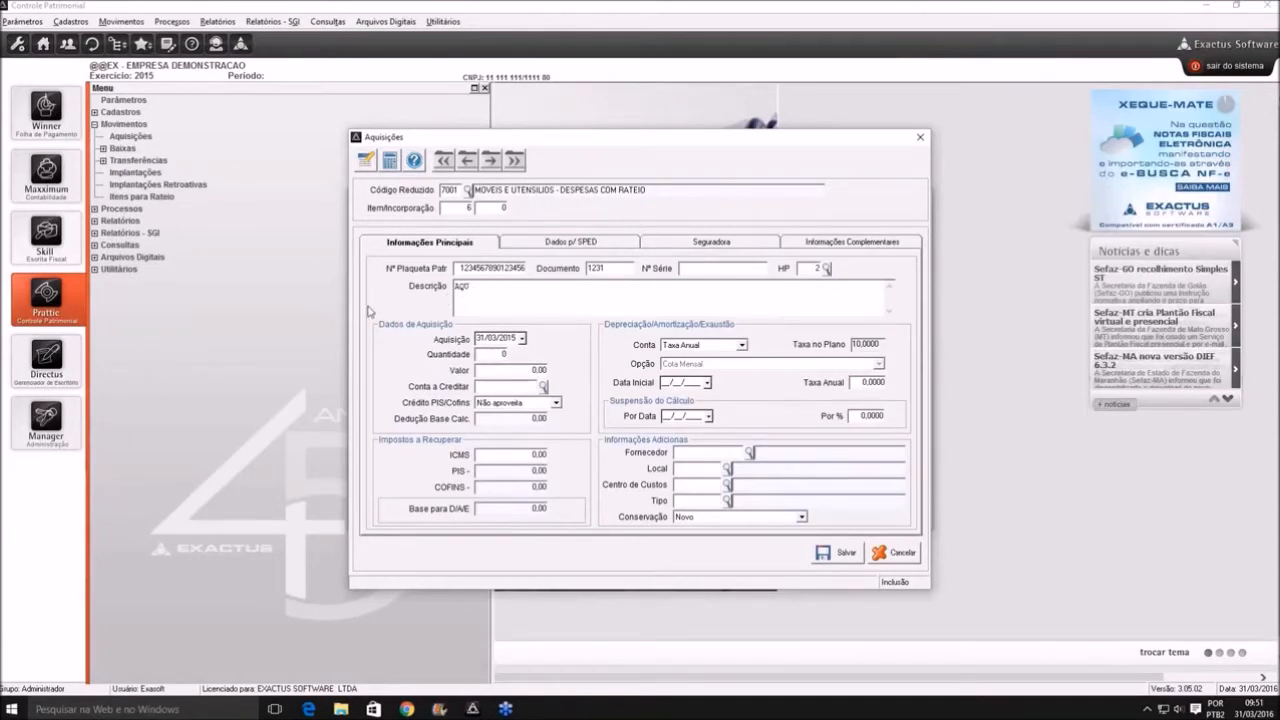
Complete the description as AQU CADEIRAS and enter a Quantidade of 10 and a Valor of 1.500,00
text(CAR)
text(EIRAS)
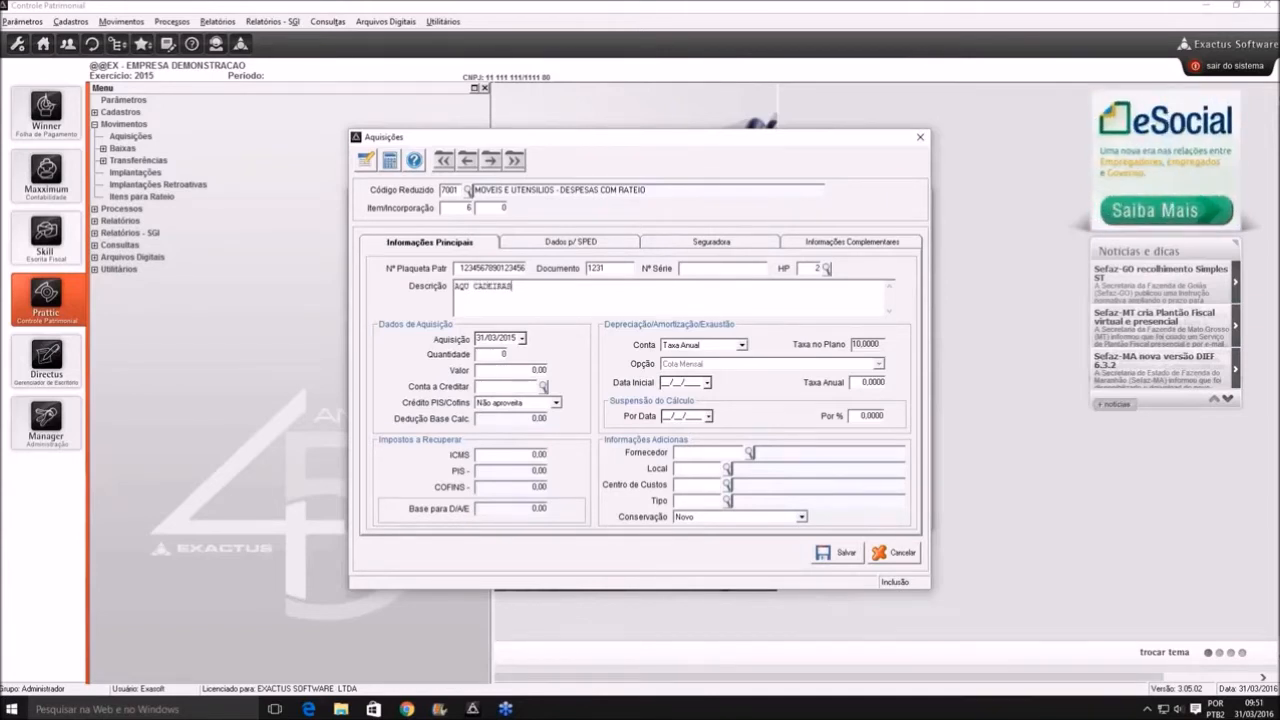
key(Tab)
key(Tab)
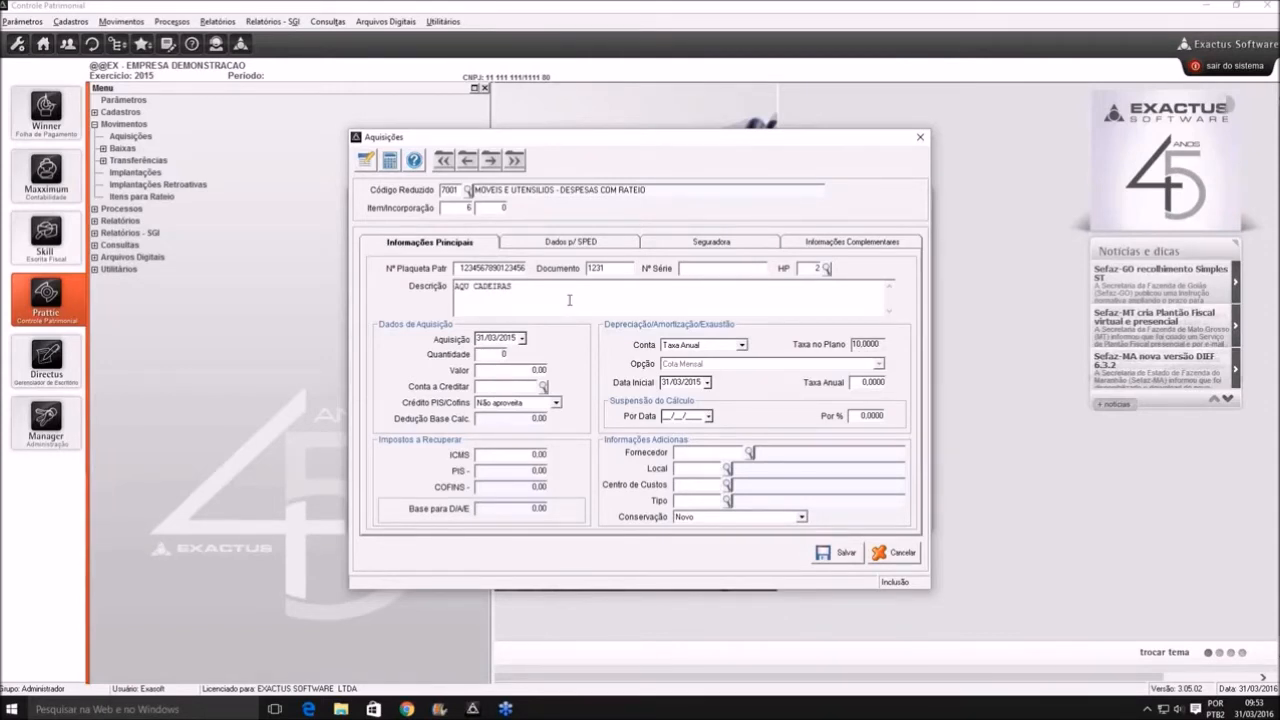
text(10)
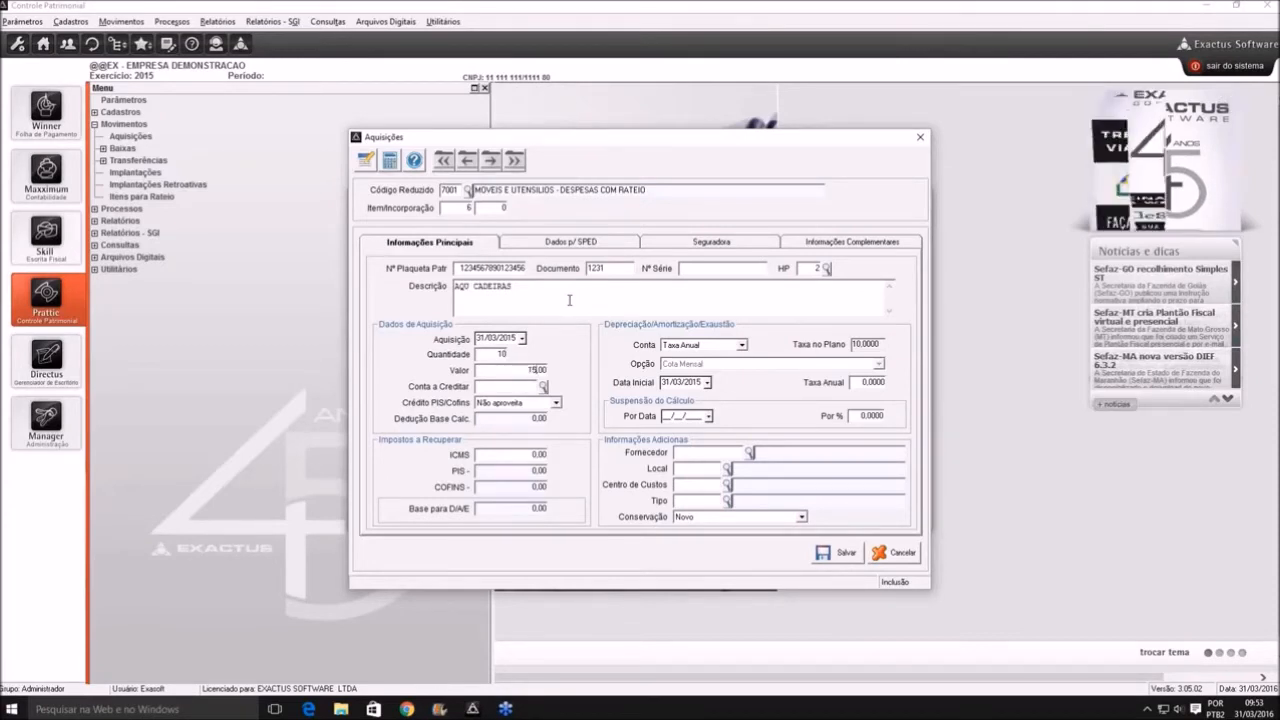
text(1500)
key(Tab)
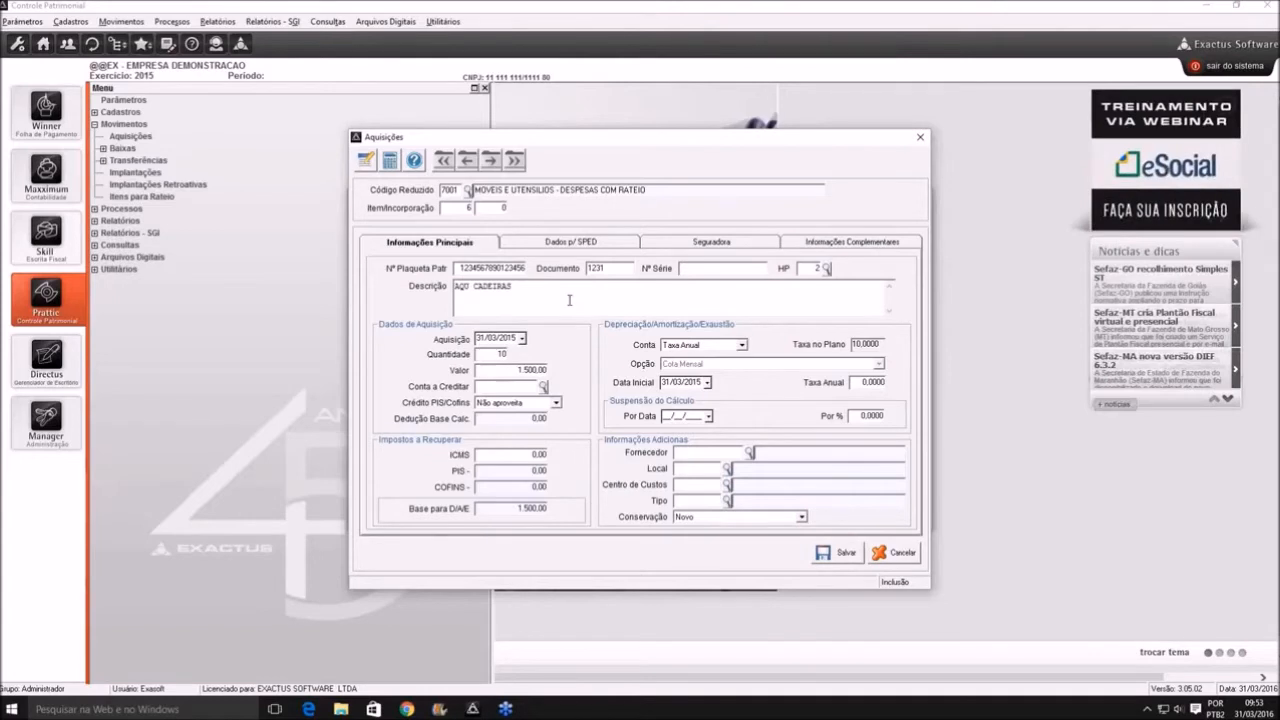
Set the Conta a Creditar to 1110000, MATRIZ, chosen from the Plano de Contas
key(F2)
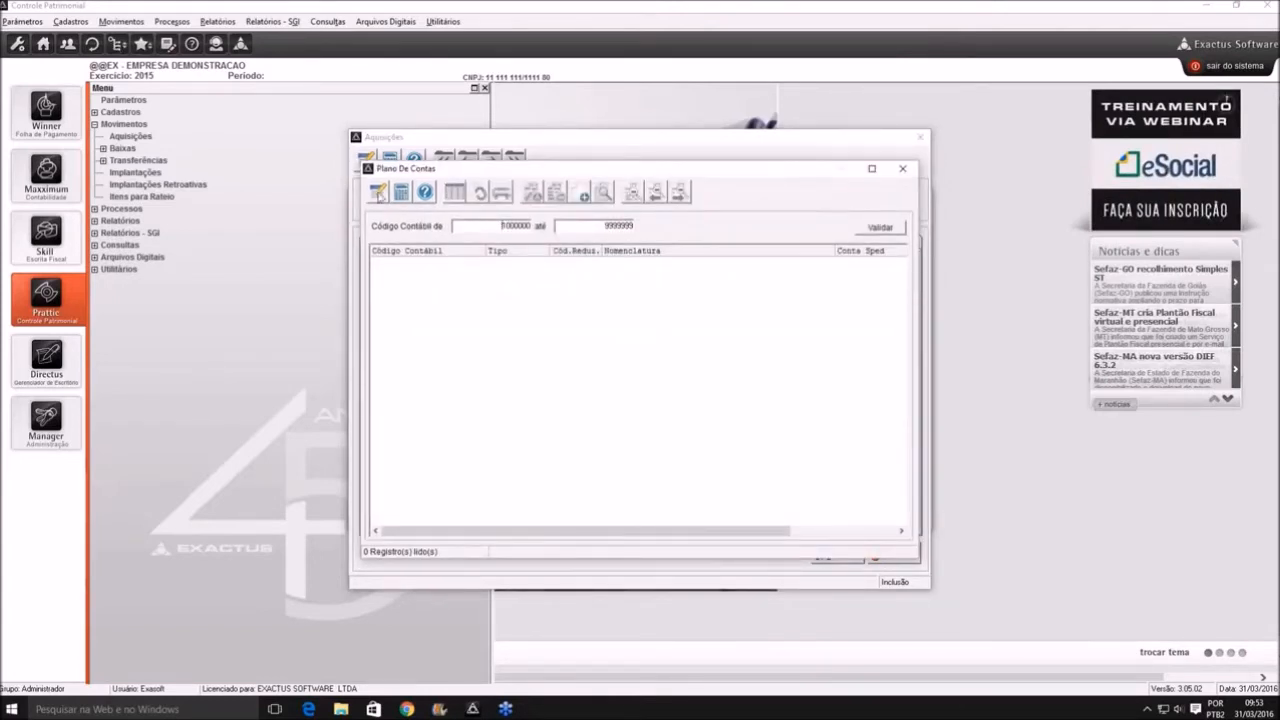
click(455, 192)
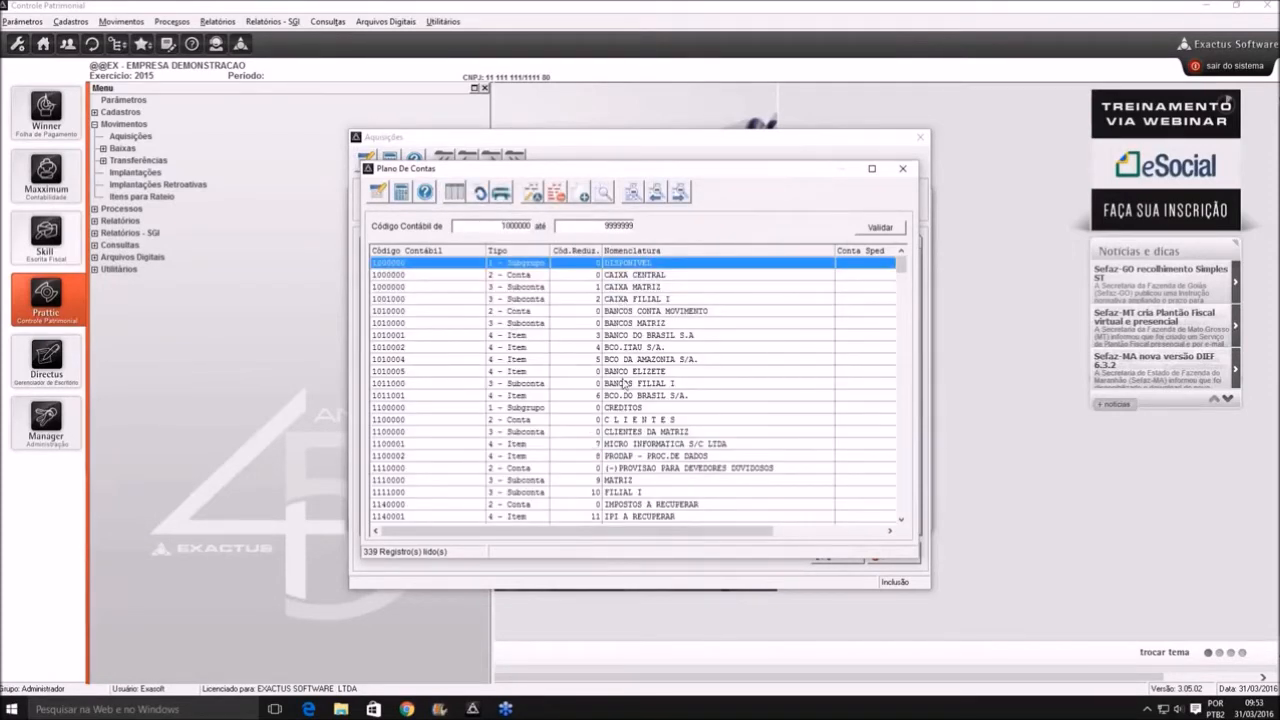
double_click(627, 482)
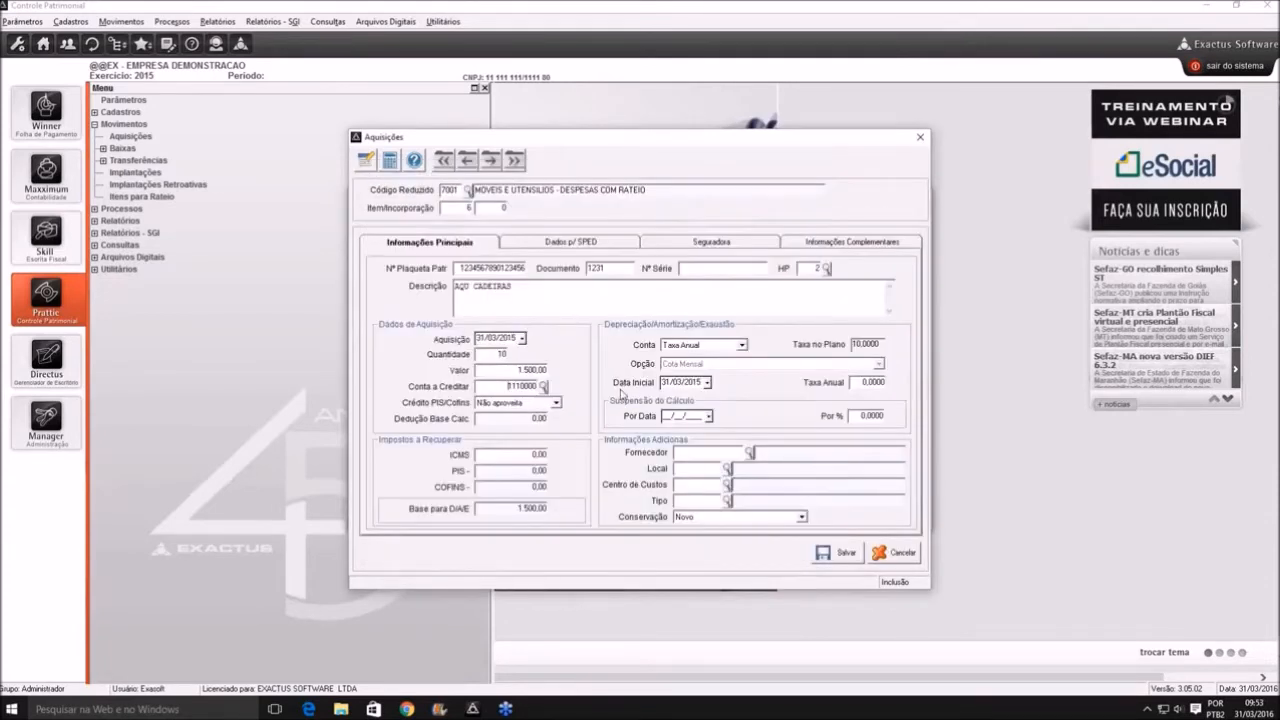
key(Tab)
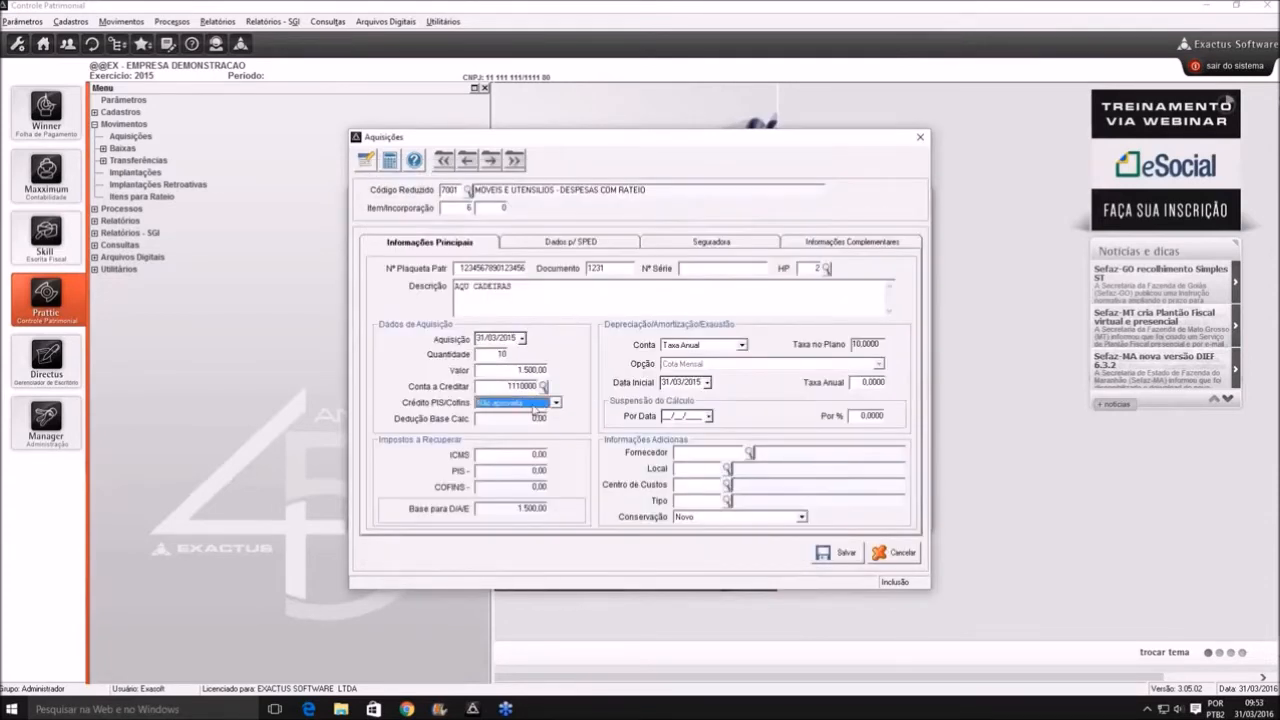
Compare the Crédito PIS/Cofins options and apply Sobre Valor da Aquisição to calculate the recoverable taxes
click(556, 403)
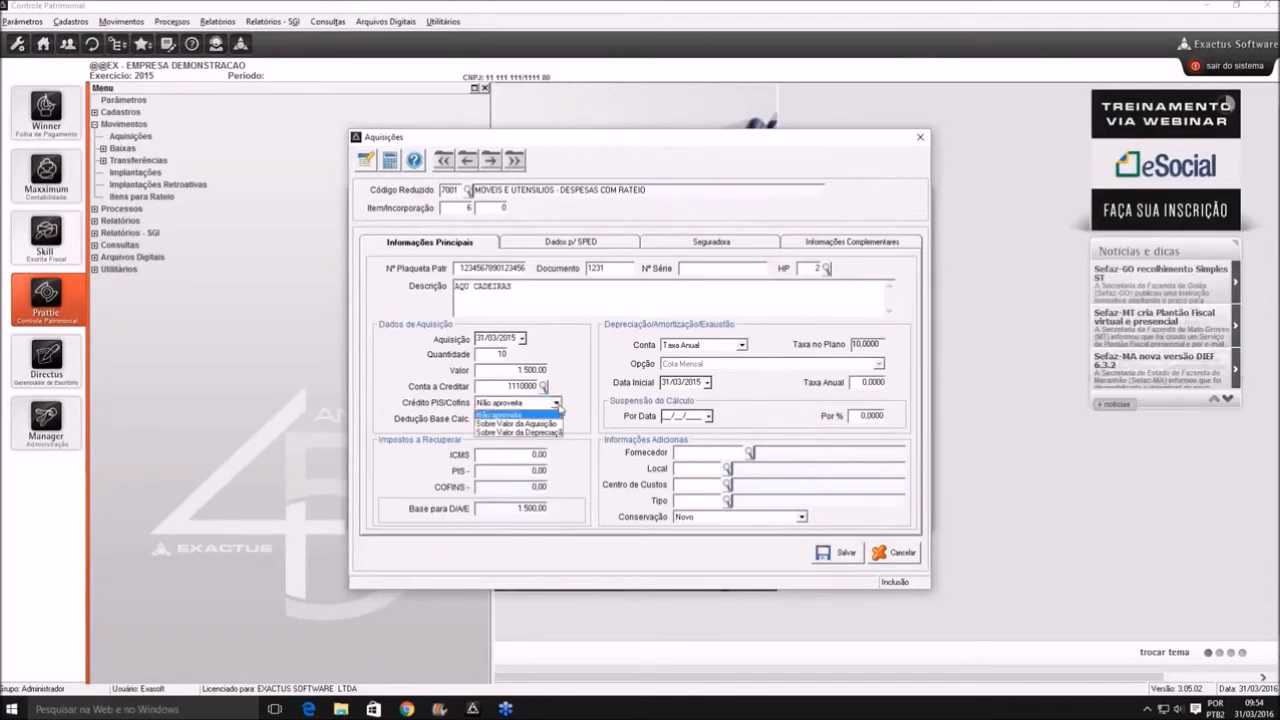
click(548, 423)
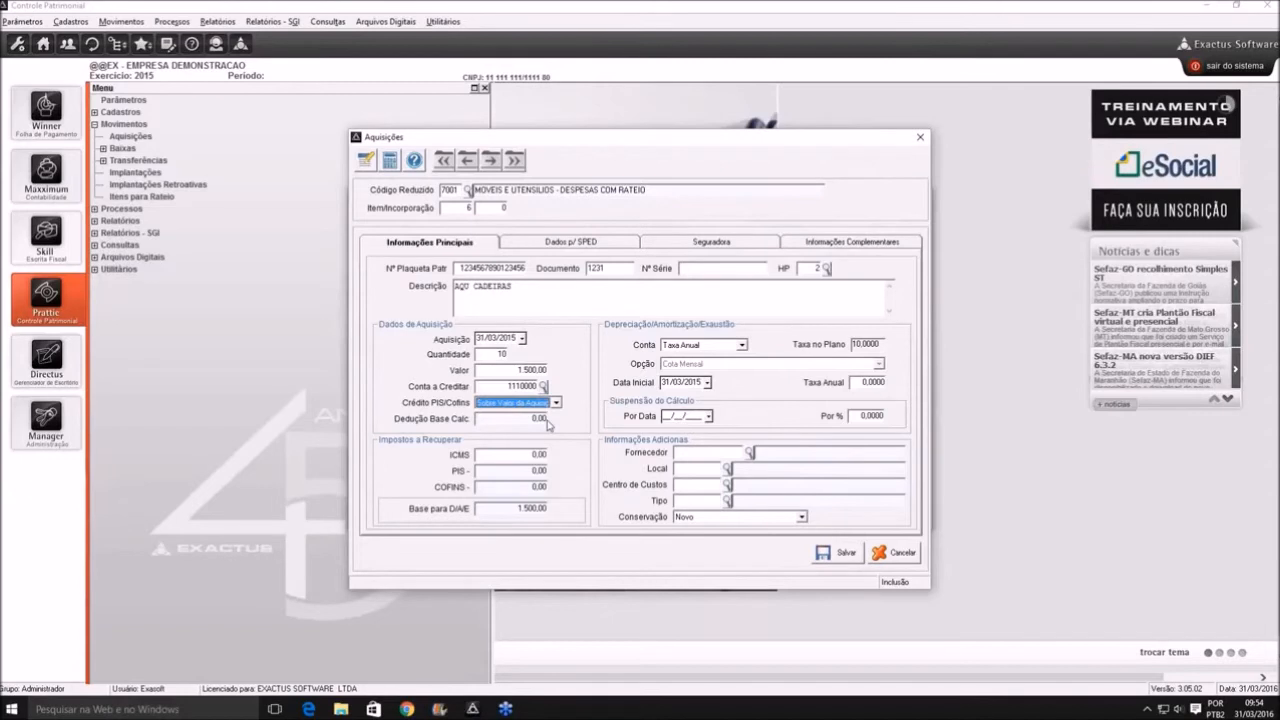
click(558, 403)
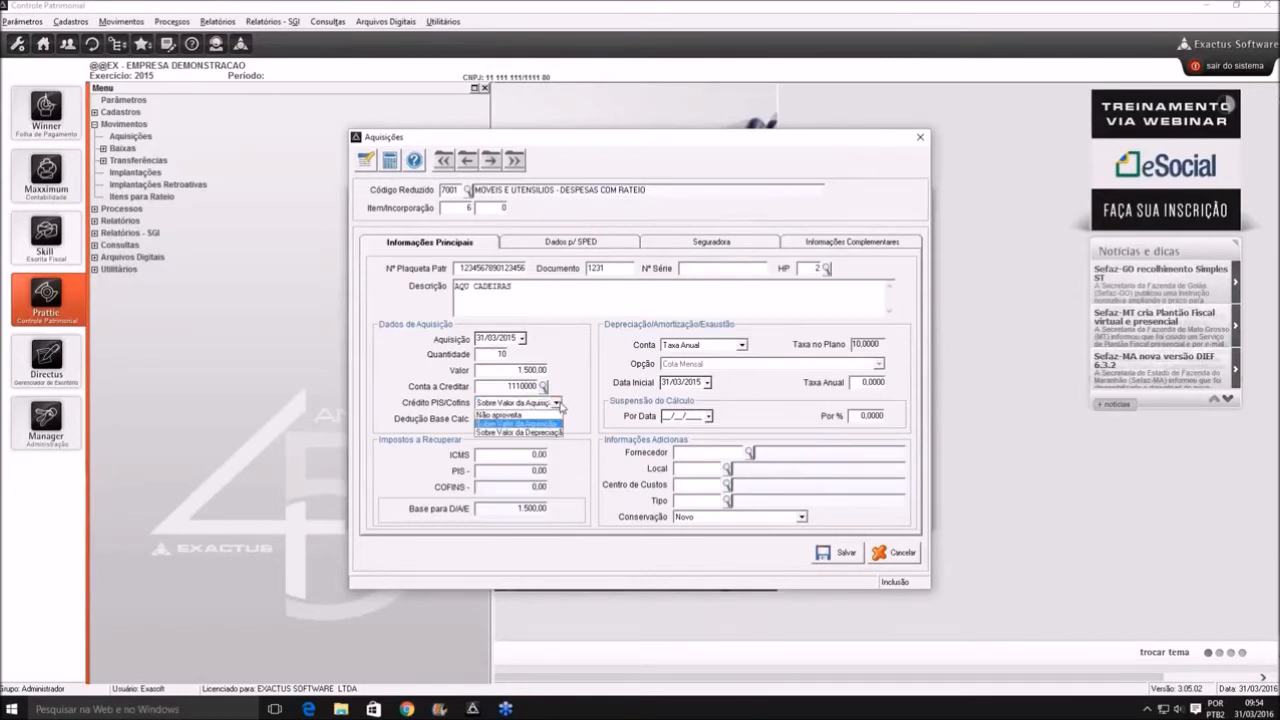
click(550, 432)
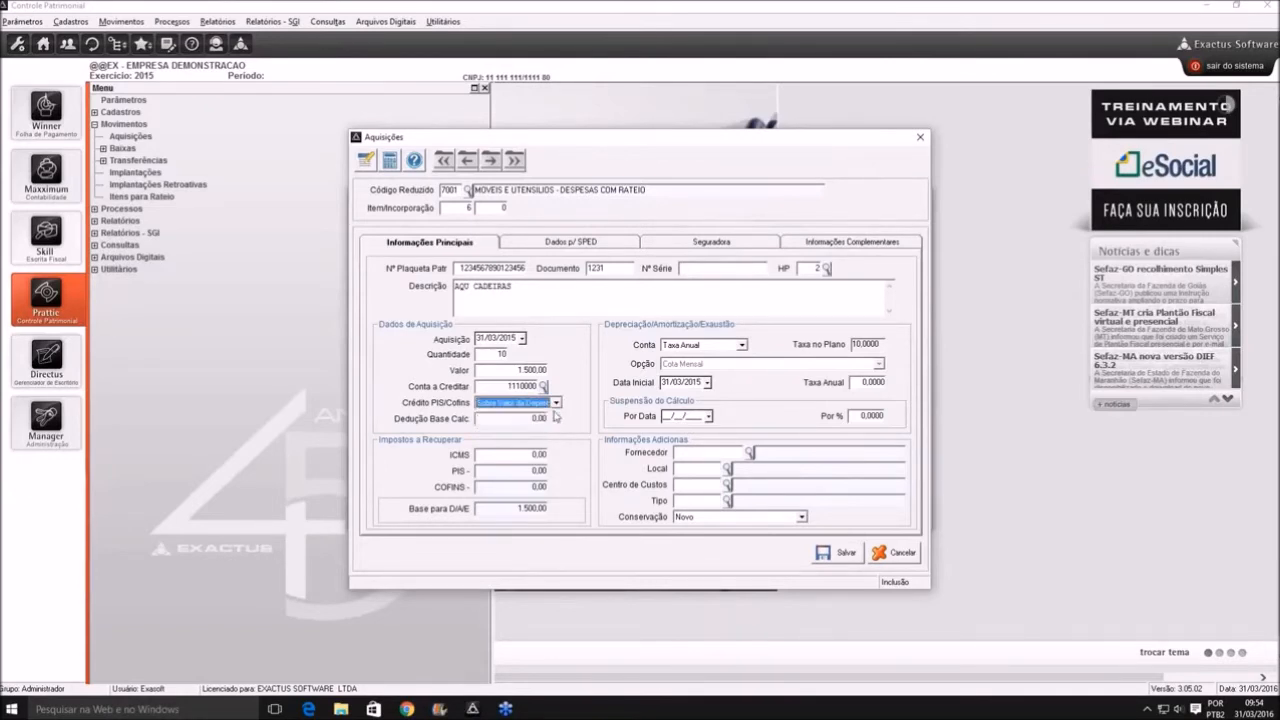
click(555, 405)
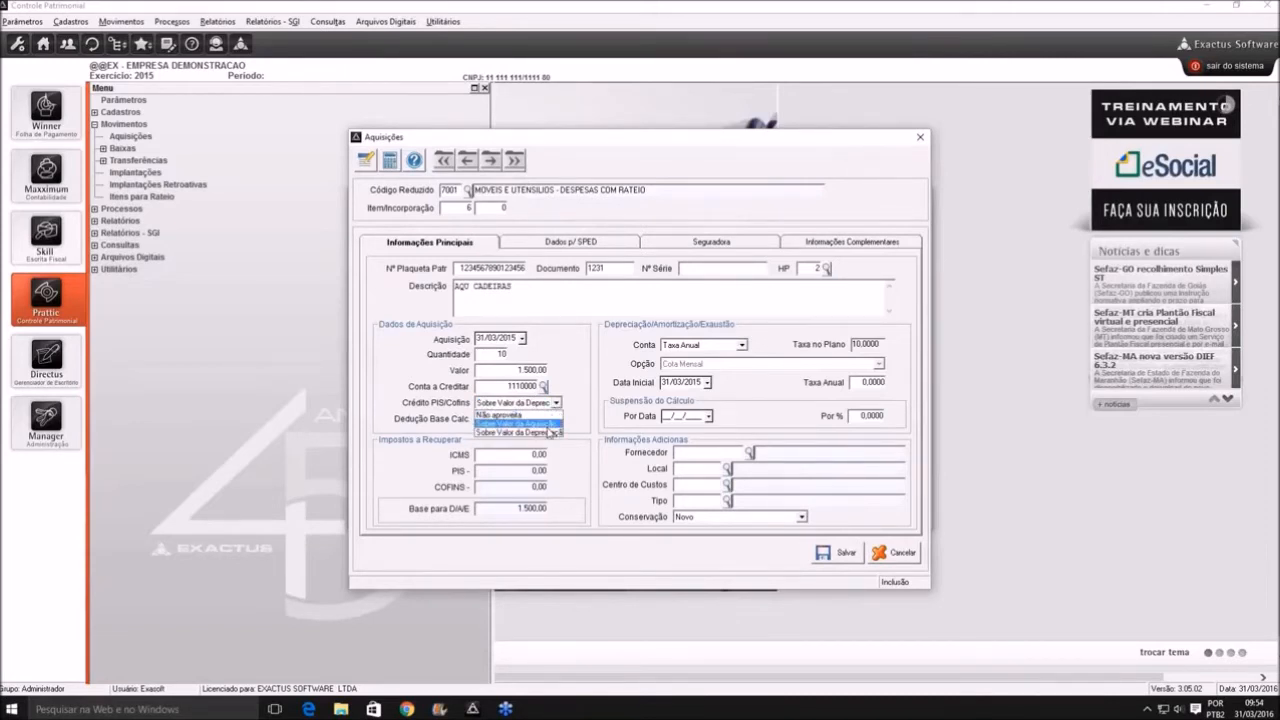
click(548, 425)
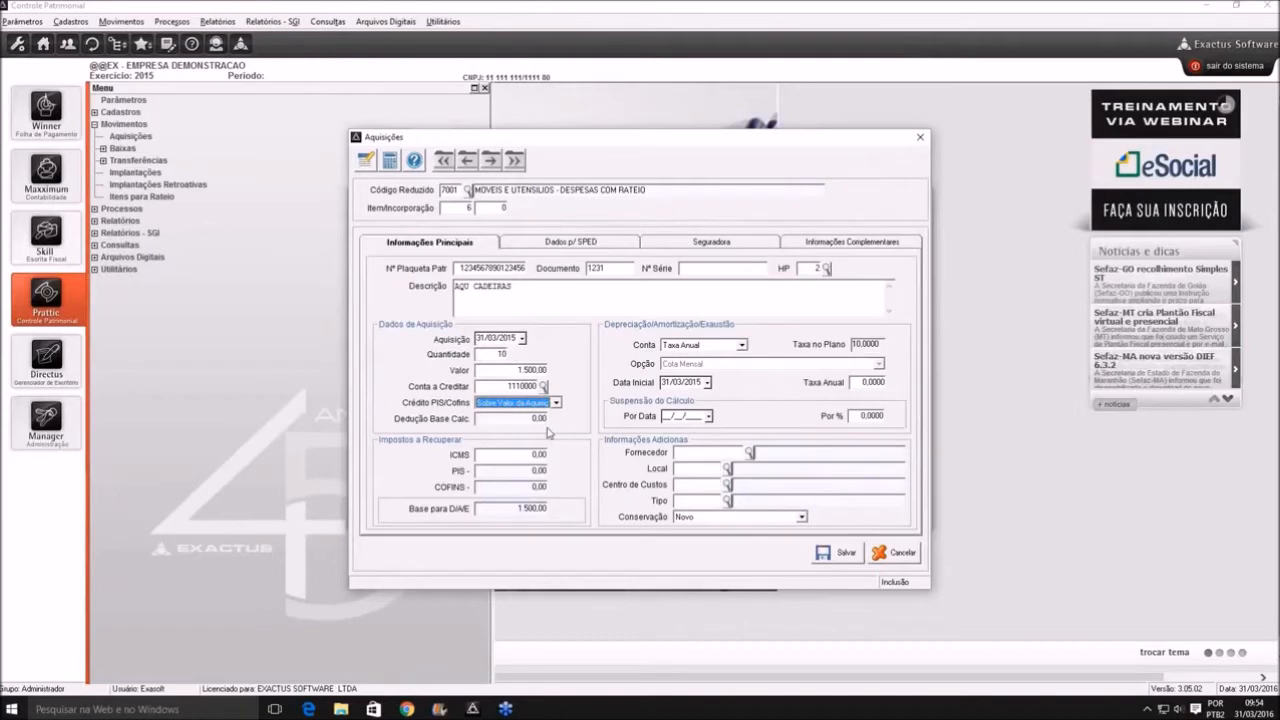
key(Tab)
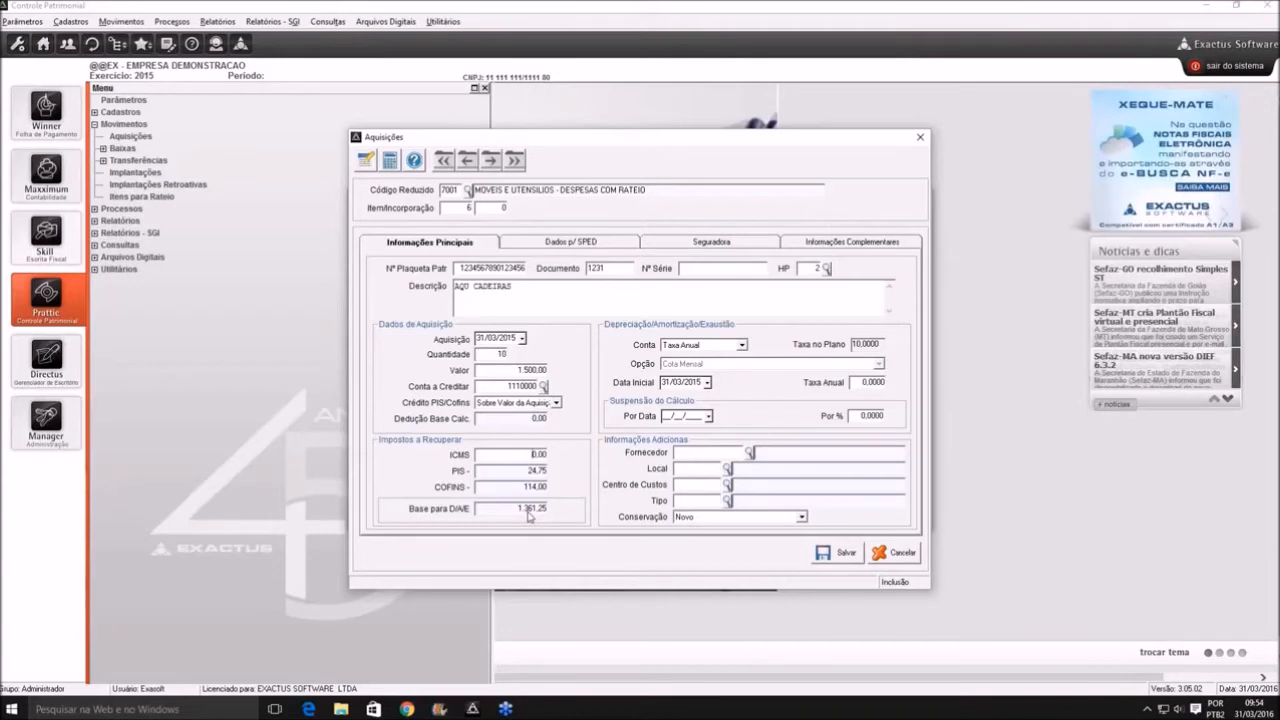
Set Crédito PIS/Cofins to Sobre Valor da Depreciação and recalculate the recoverable taxes, keeping Taxa Anual for the depreciation
click(557, 403)
click(562, 422)
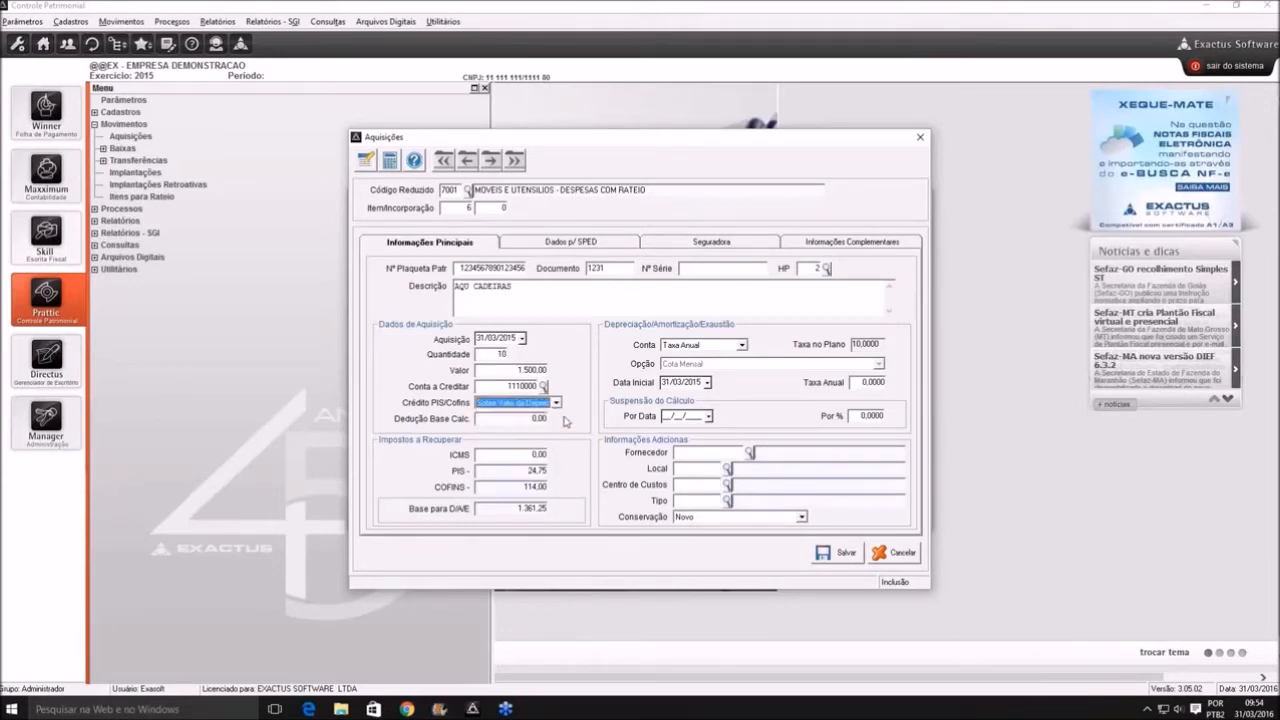
key(Tab)
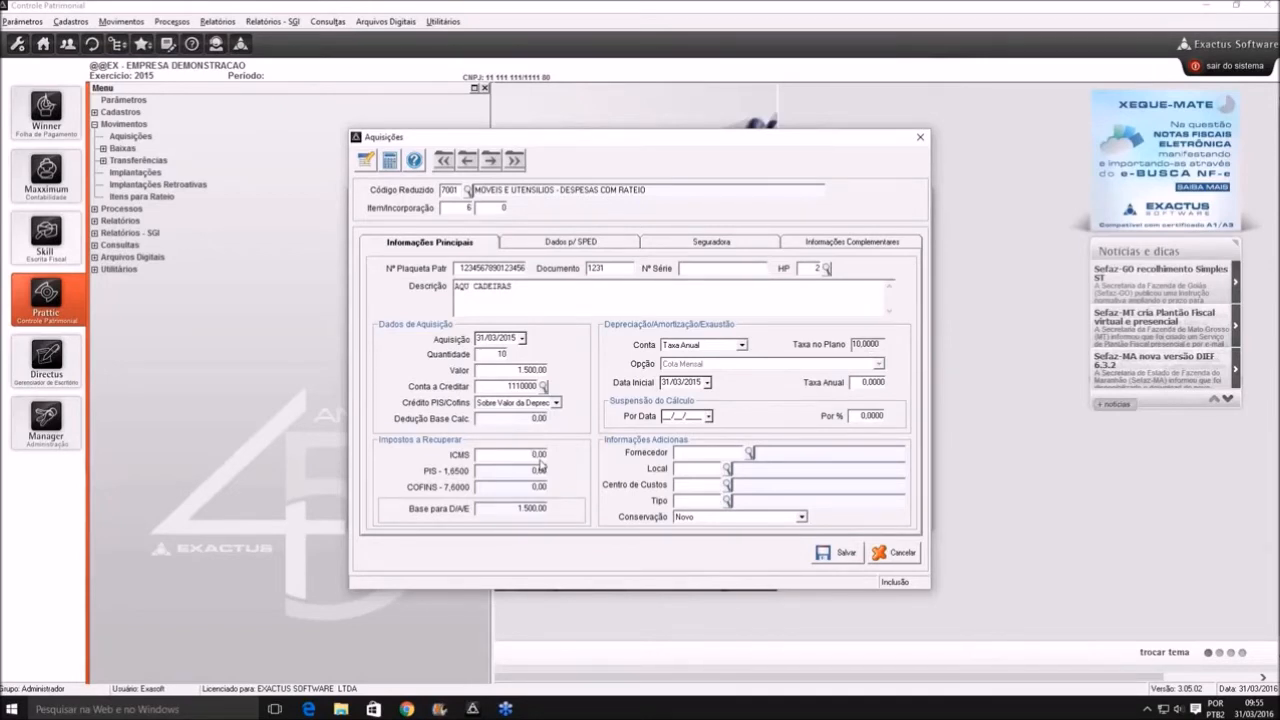
key(Tab)
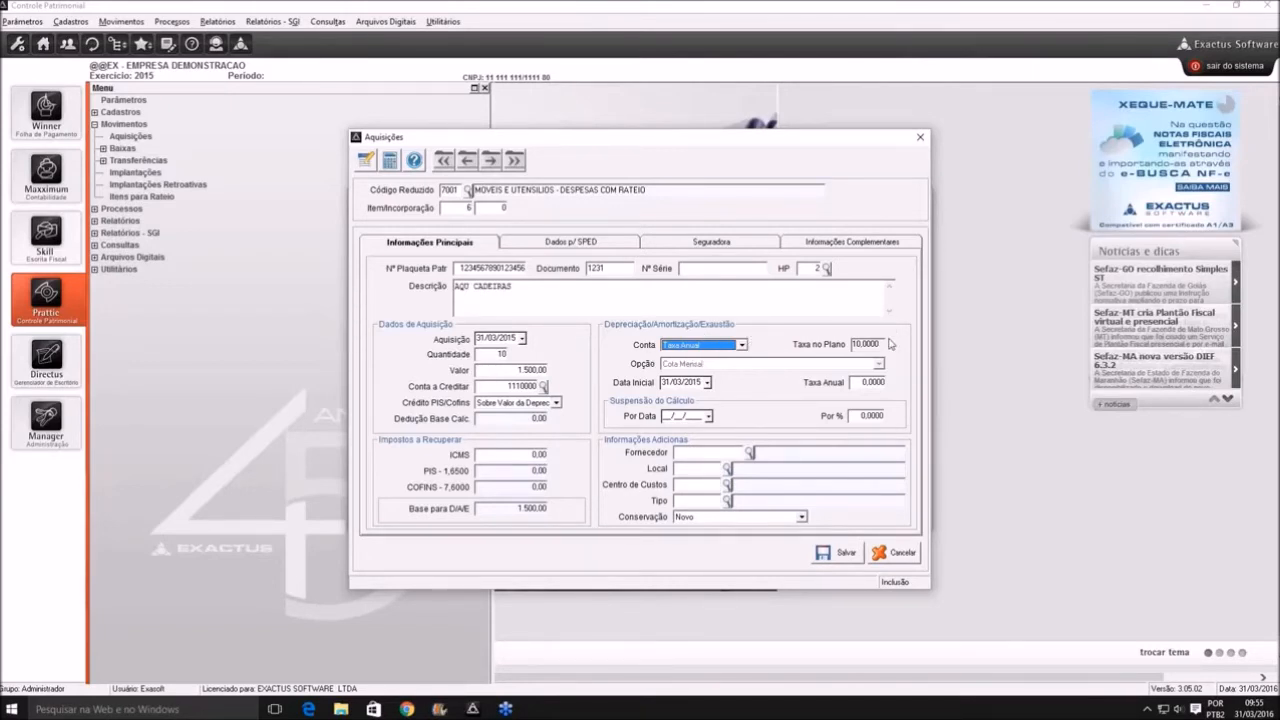
key(Tab)
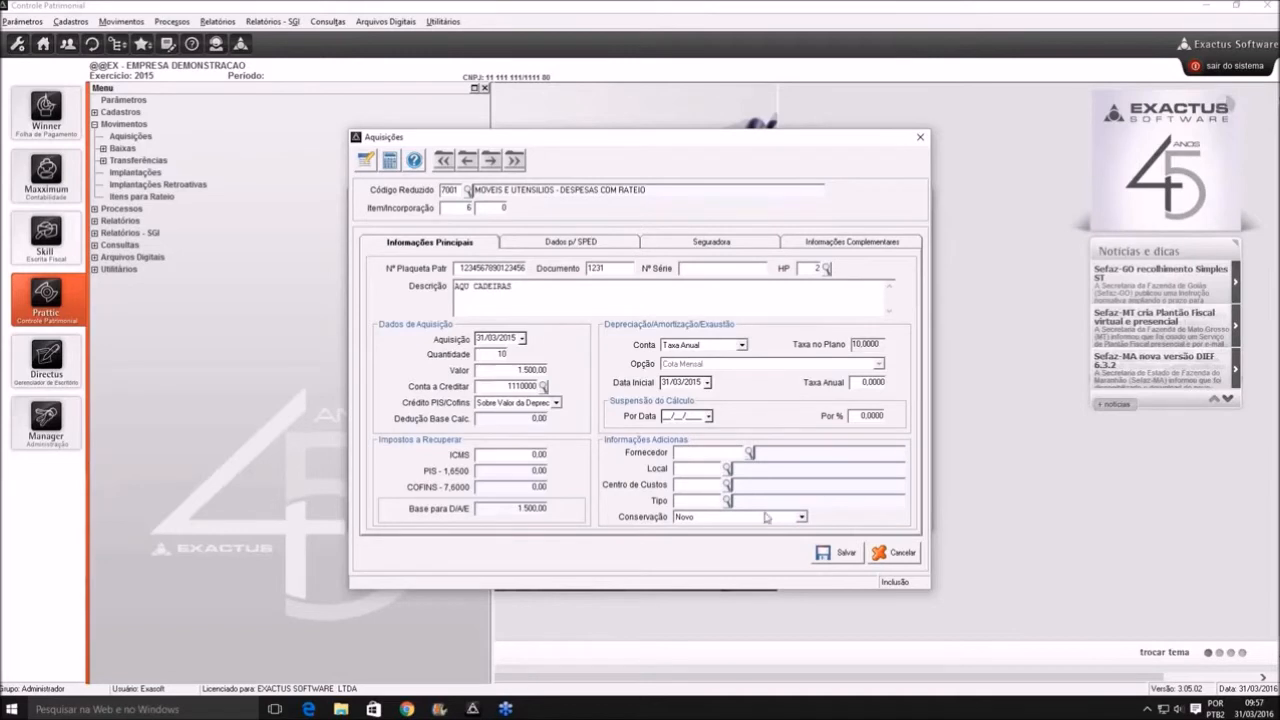
Check the Conservação options, save the acquisition with Novo, and close Aquisições
key(F2)
key(Escape)
click(802, 517)
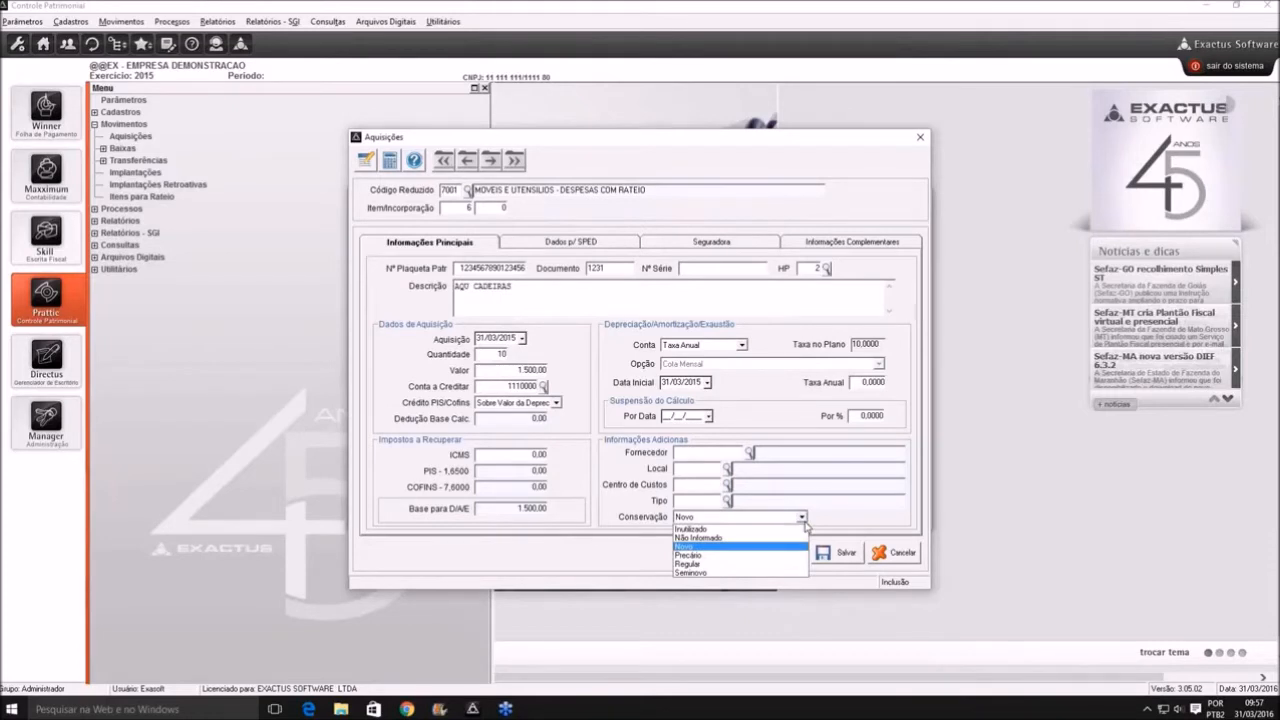
click(815, 517)
click(846, 548)
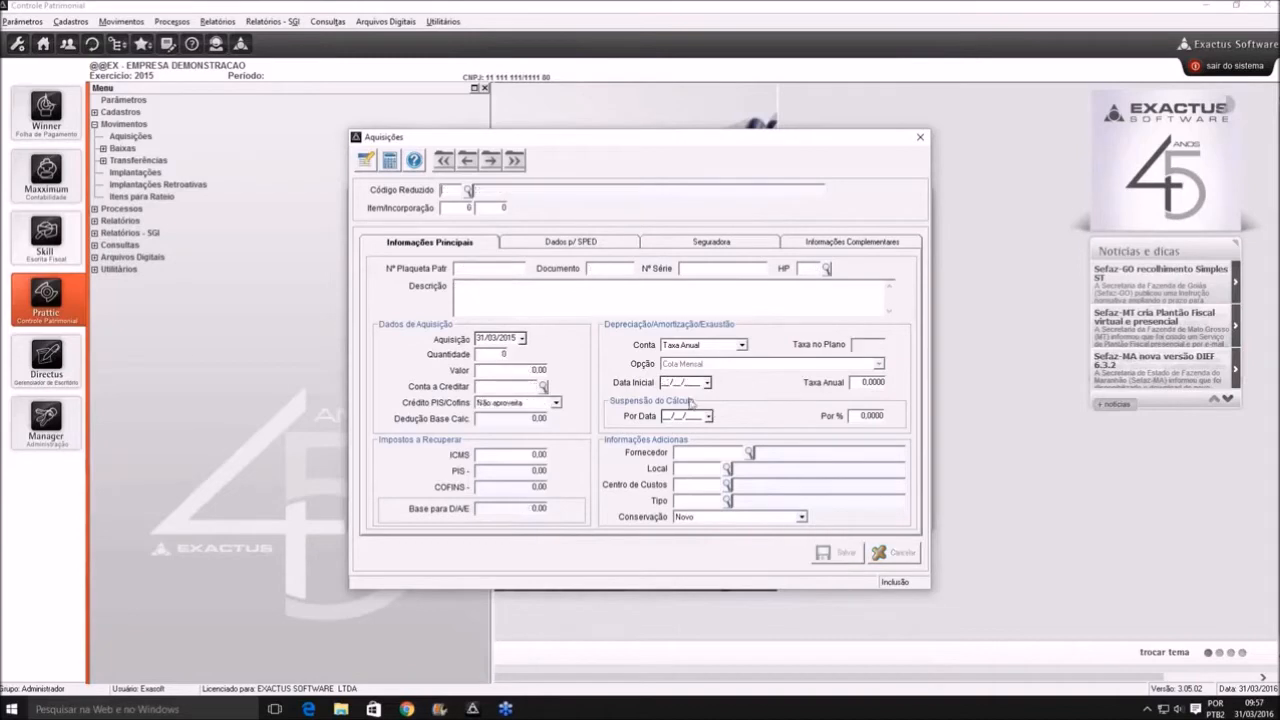
key(Escape)
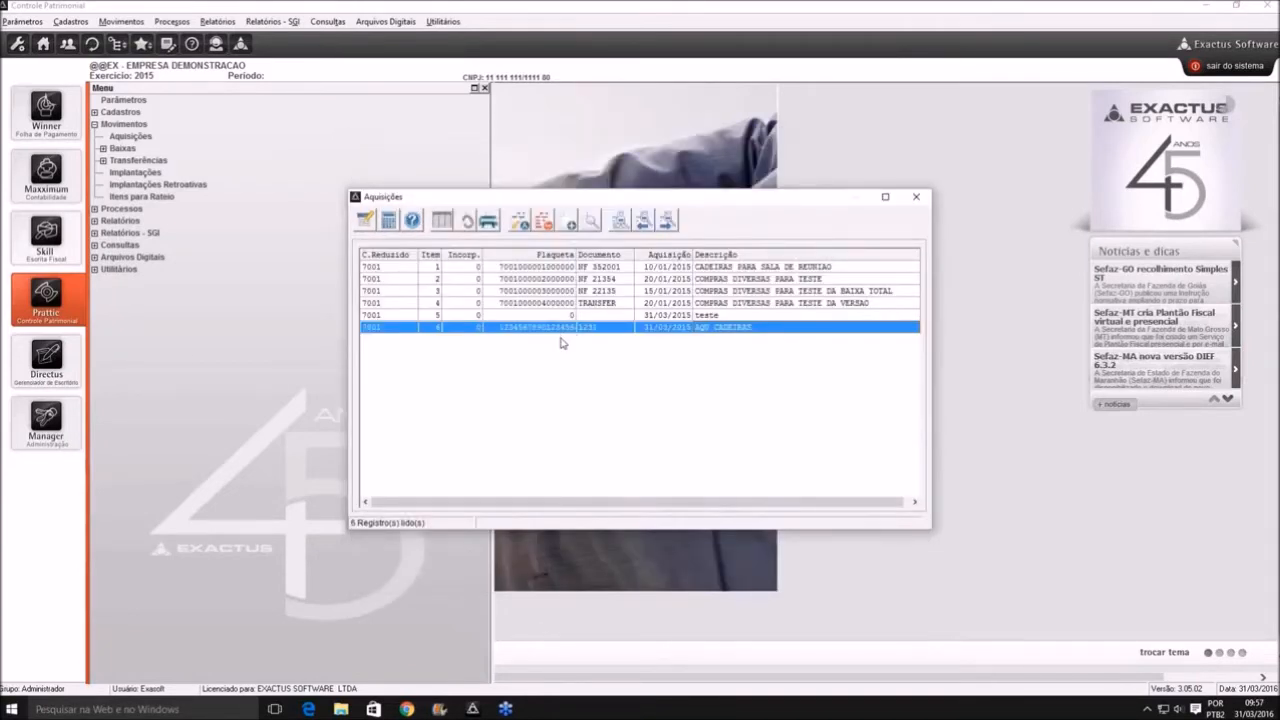
key(Escape)
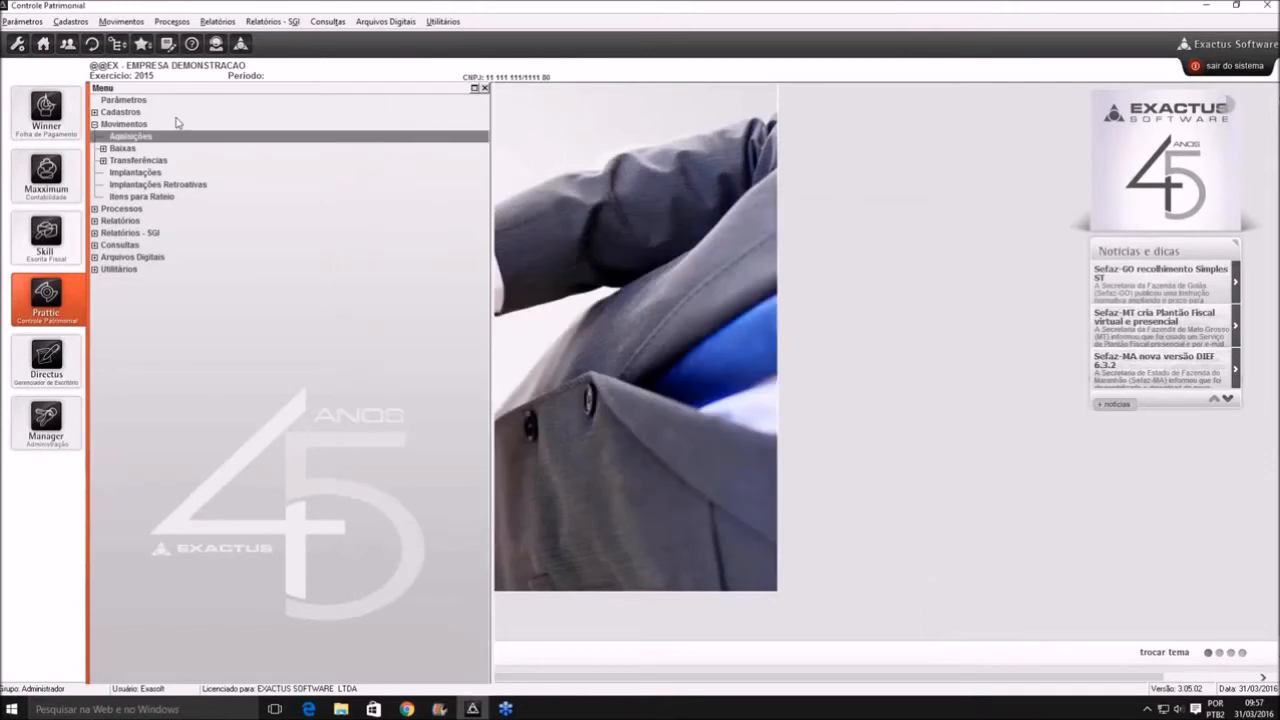
Open item 6 of account 7001, AQU CADEIRAS, from the Item register under Cadastros
click(95, 113)
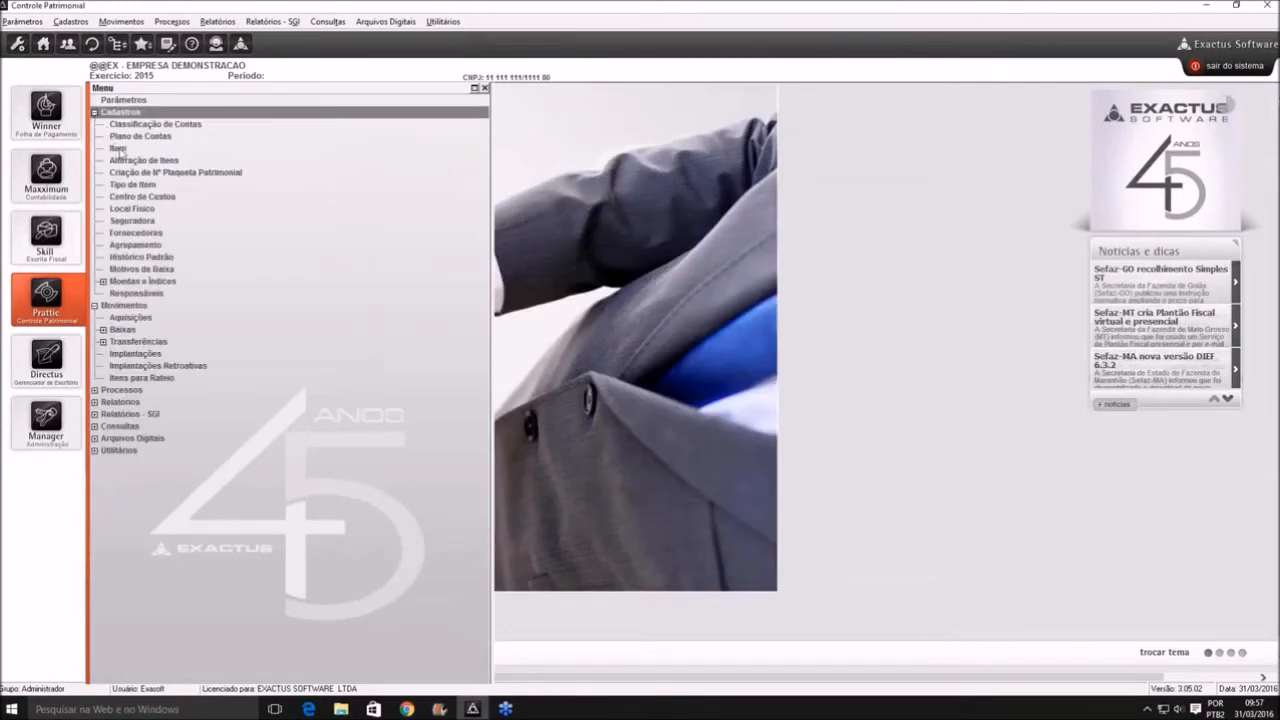
double_click(119, 150)
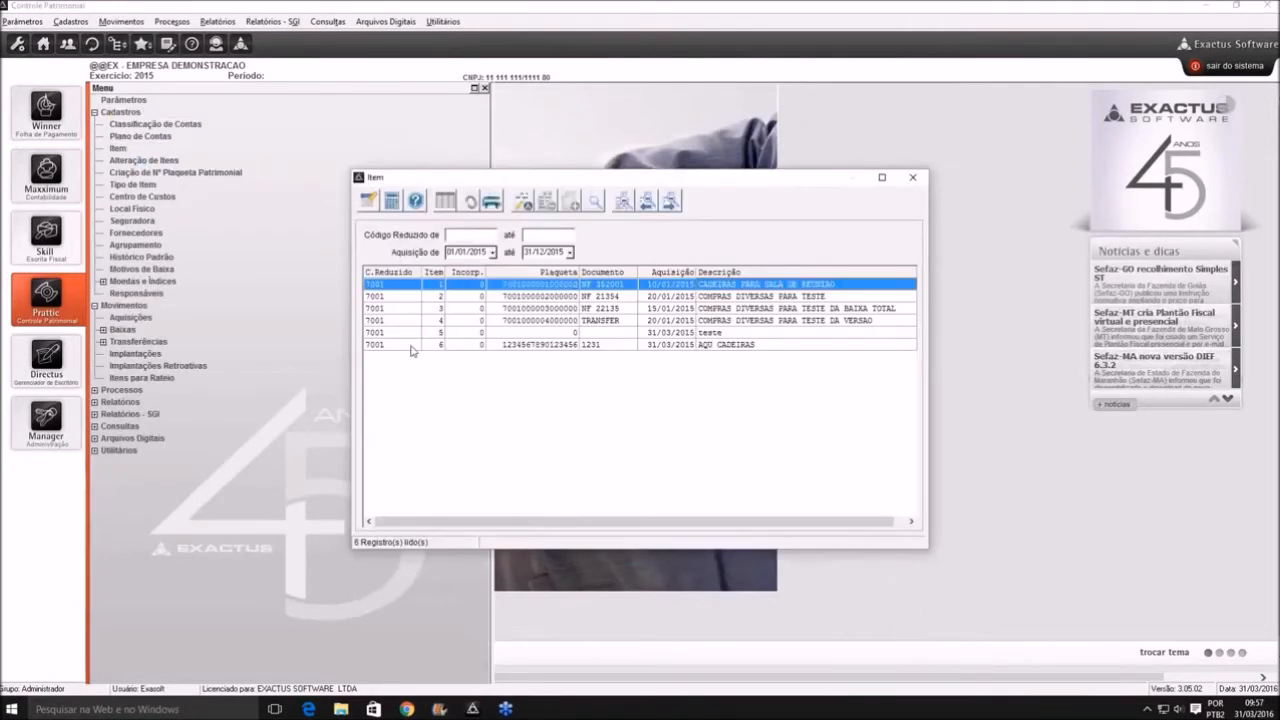
double_click(405, 344)
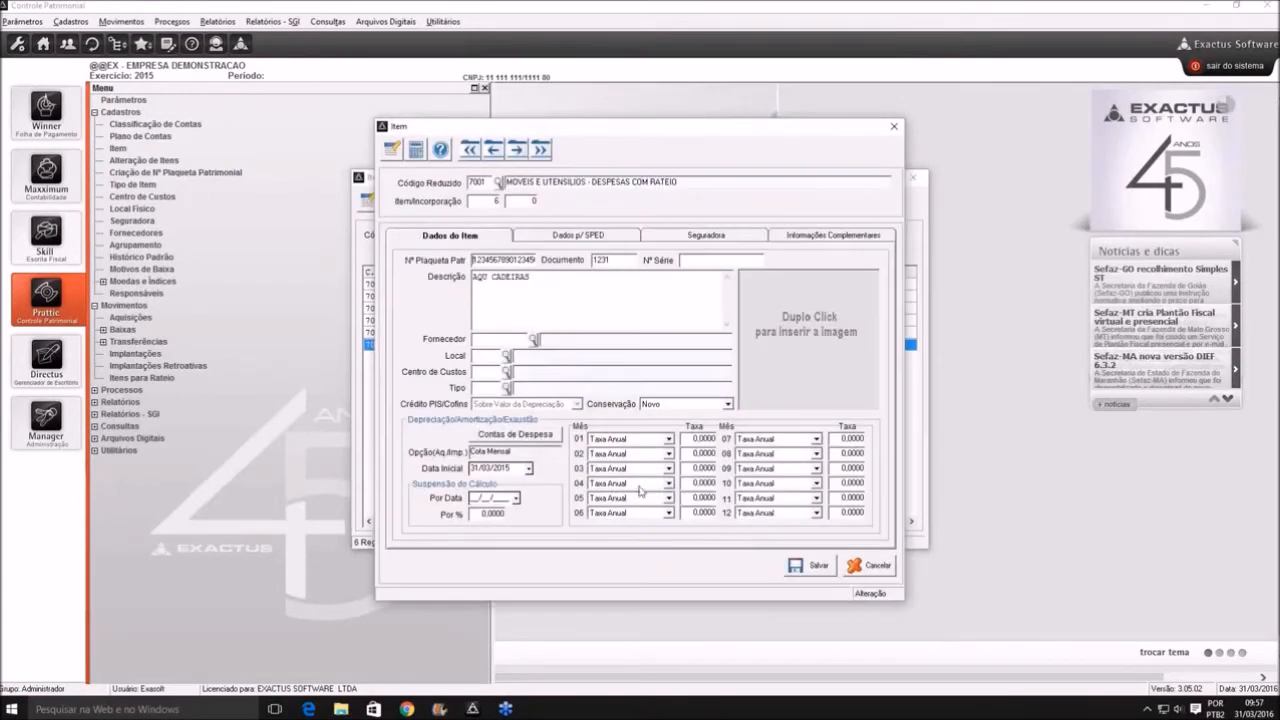
Set the depreciation option of months 04 and 05 to Não Calcula for the AQU CADEIRAS item
click(632, 486)
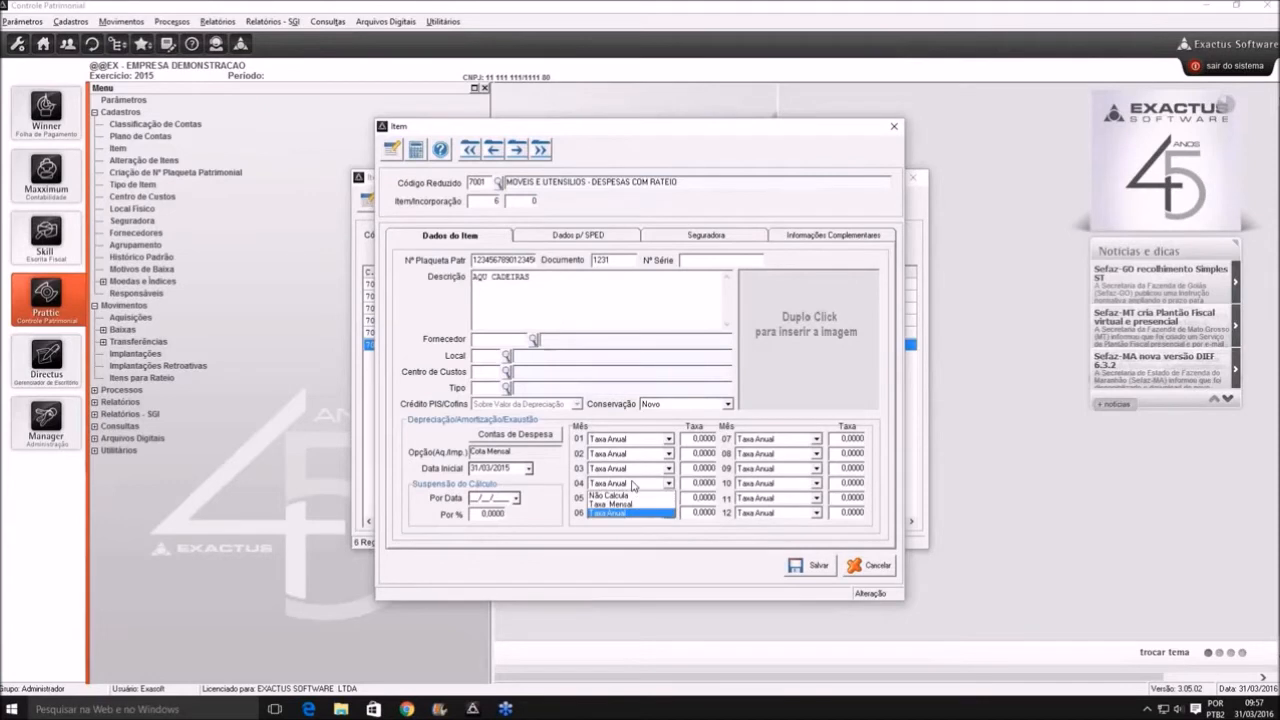
click(632, 495)
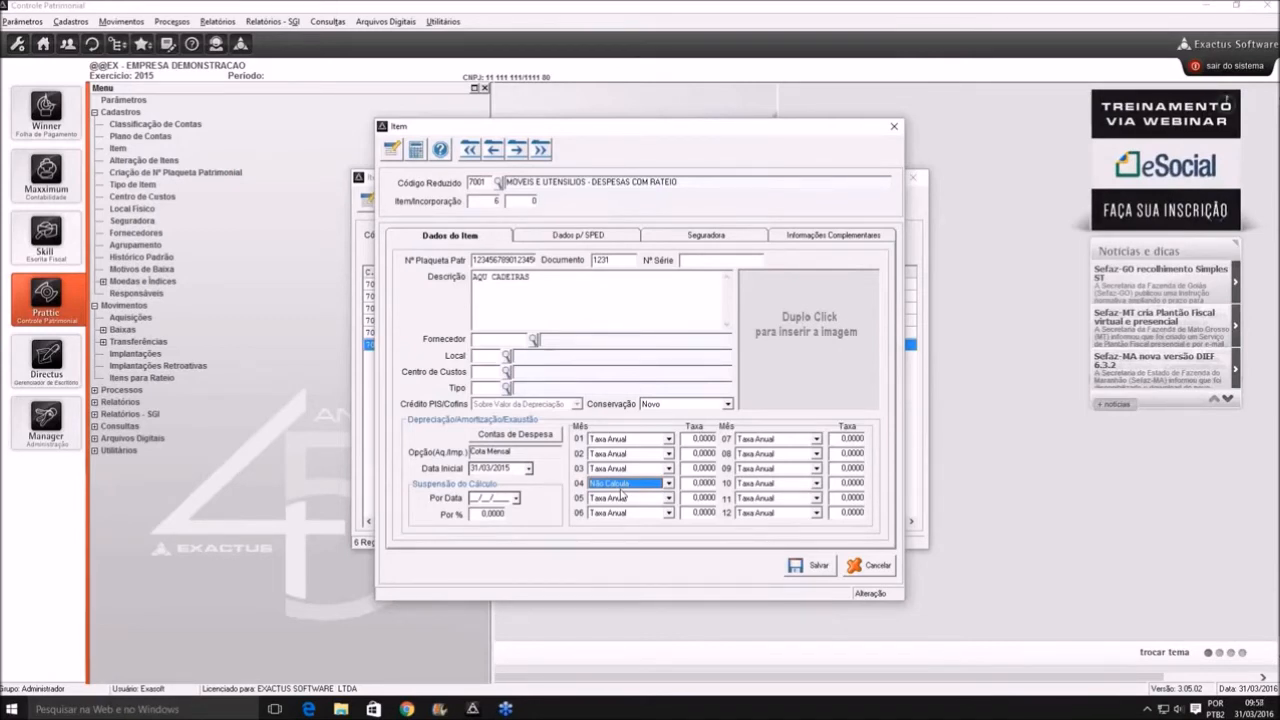
click(624, 498)
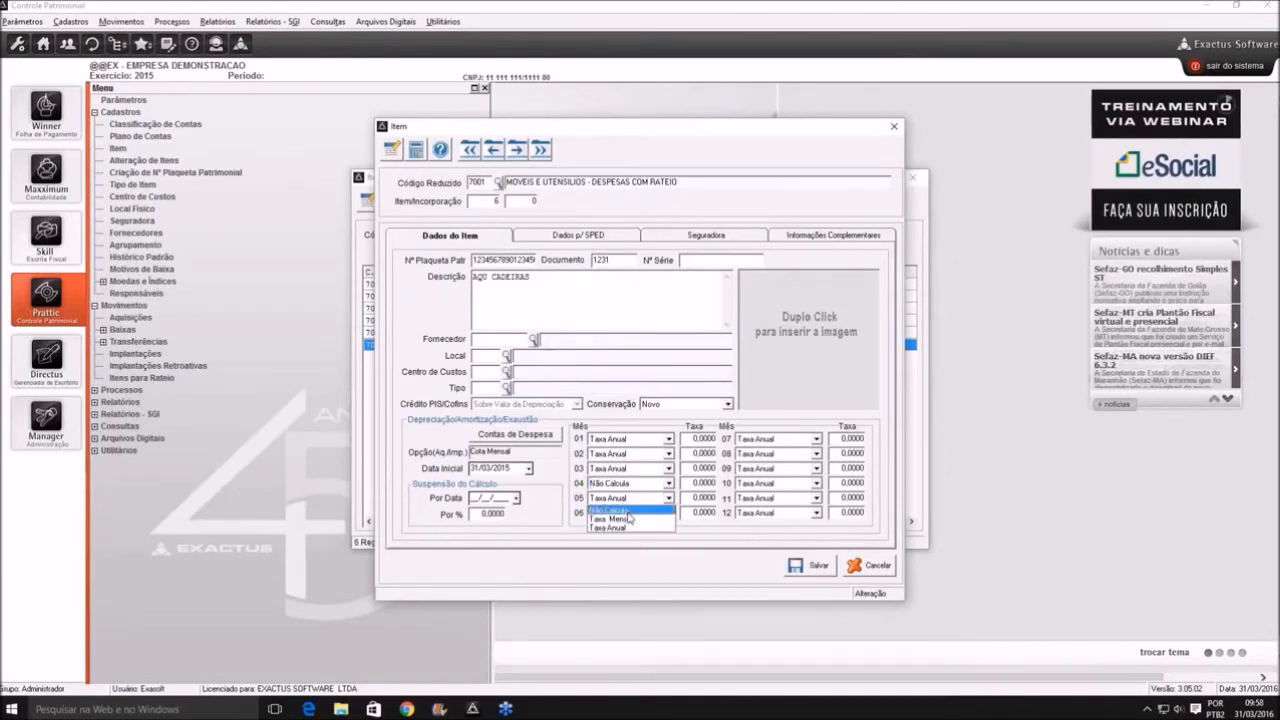
click(626, 511)
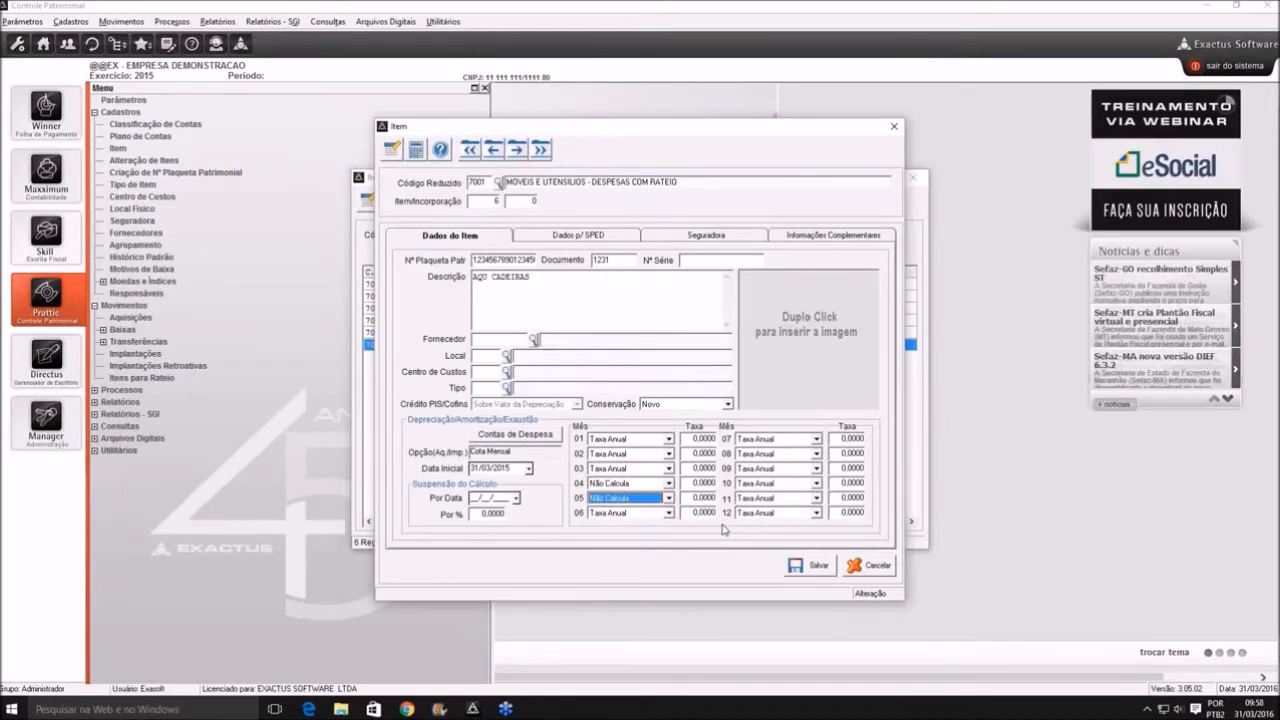
Switch month 04 to Taxa Mensal and back to Taxa Anual, and close the item and its register without saving
click(638, 487)
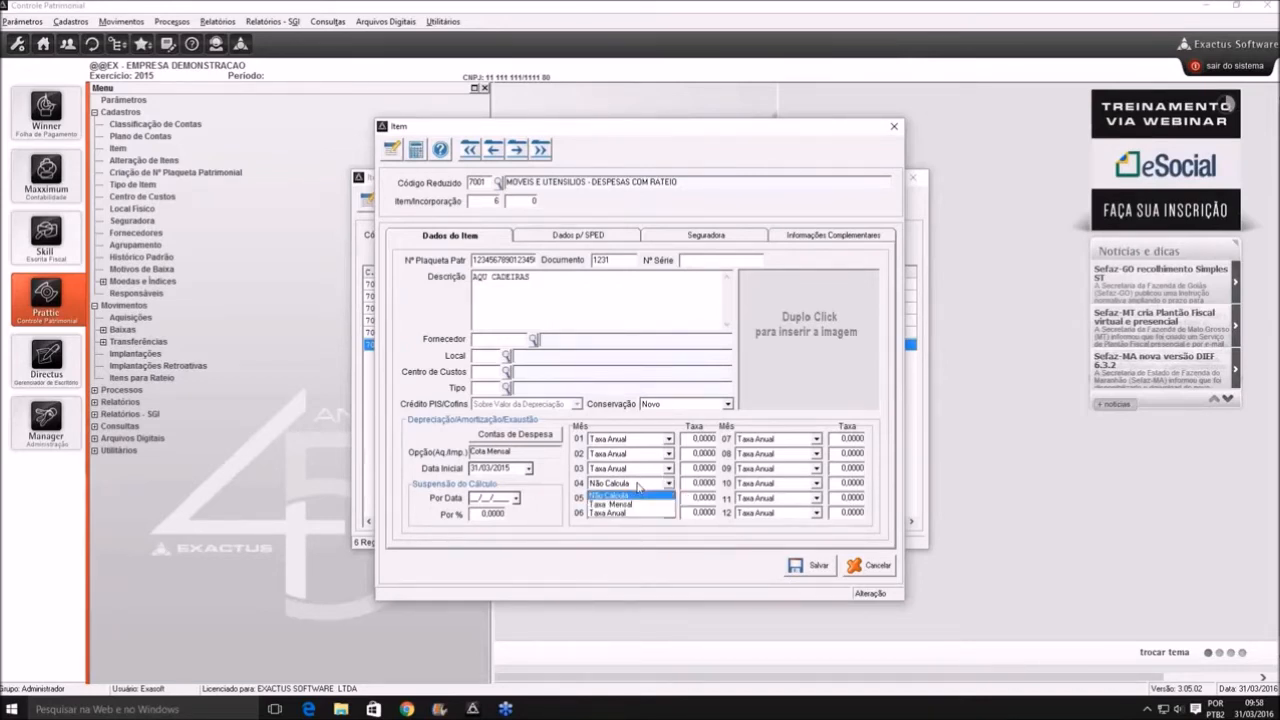
click(632, 507)
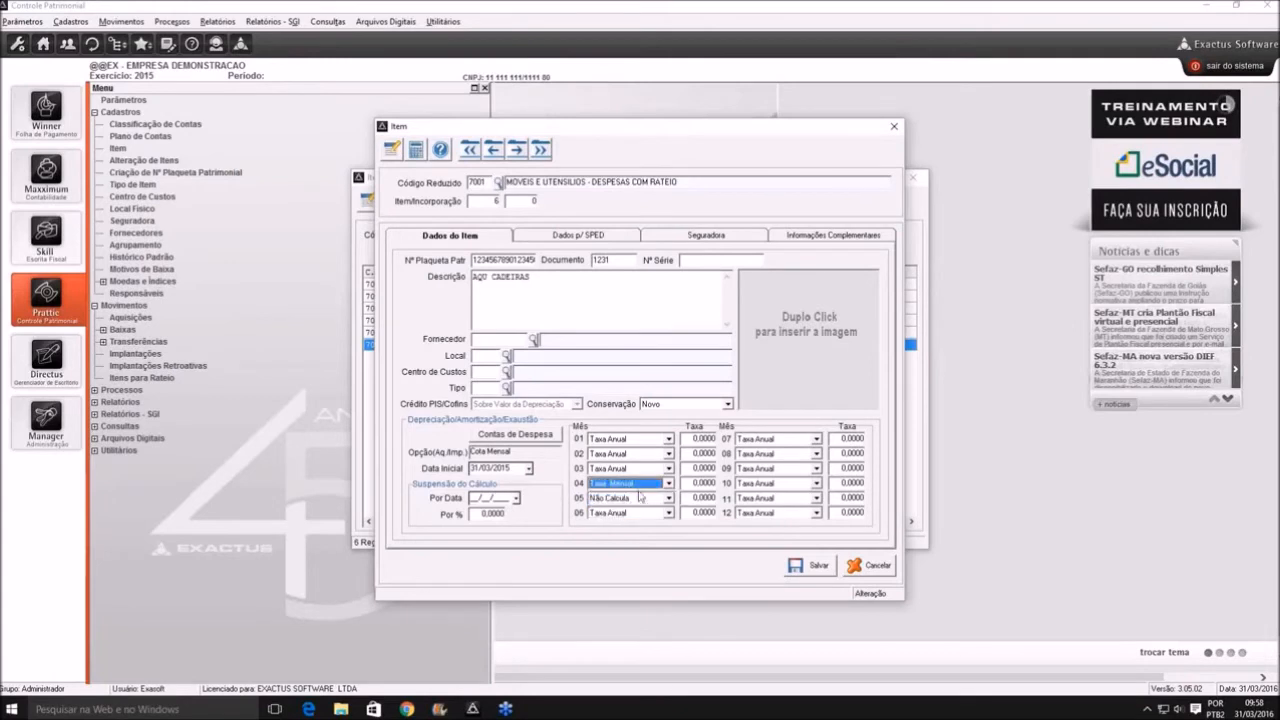
key(Up)
key(Tab)
key(Tab)
key(Tab)
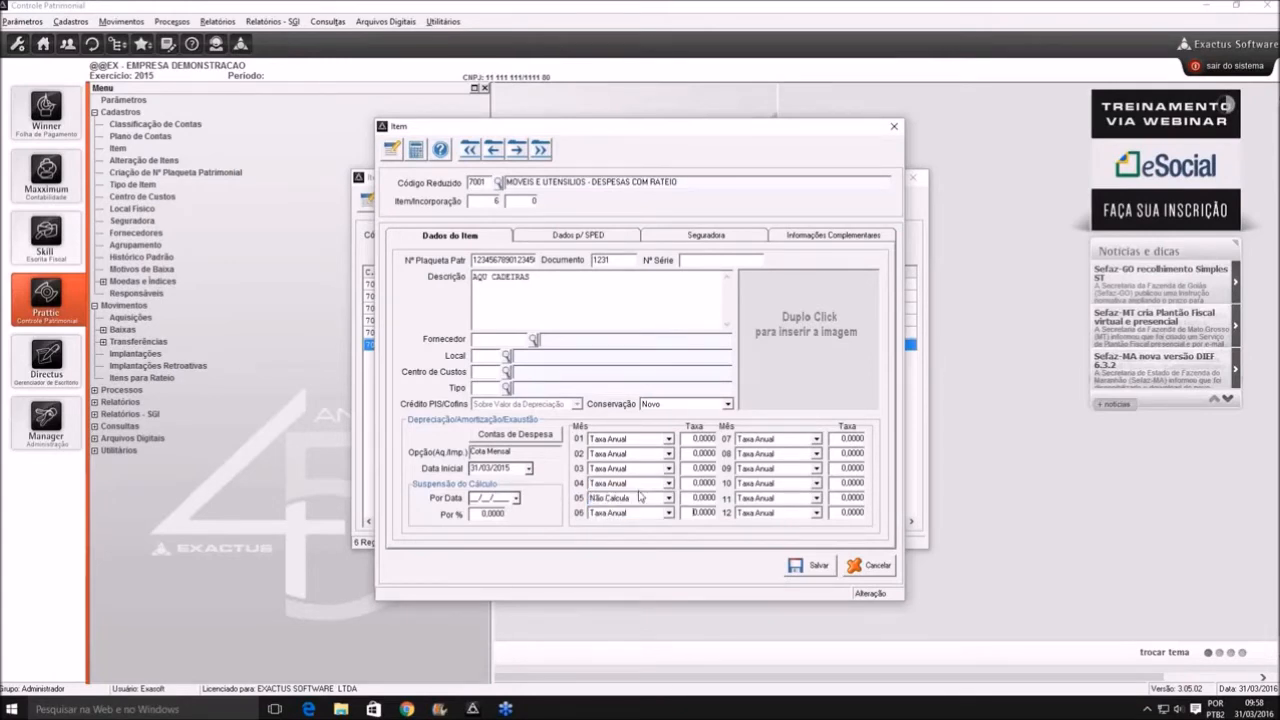
scroll(640, 496, up, 1)
key(Escape)
key(Escape)
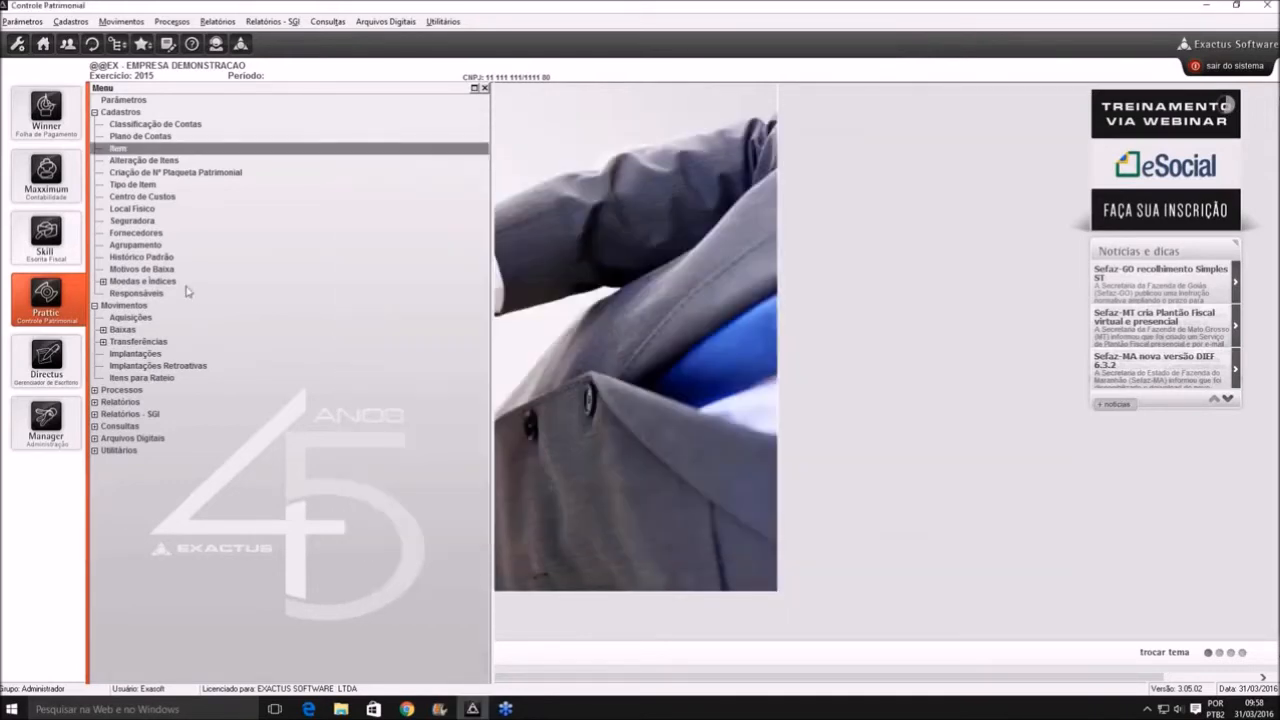
Start a new Implantações record for account 7001 to examine its fields, and close it without saving
click(94, 112)
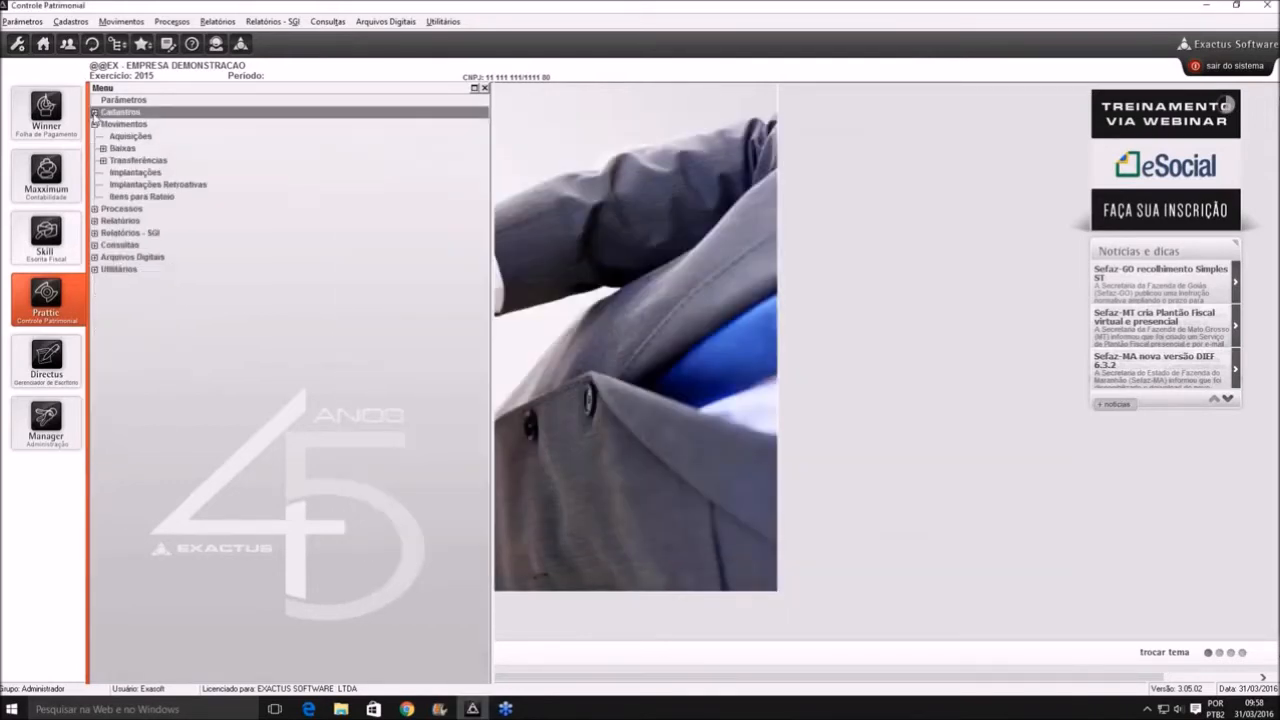
double_click(124, 173)
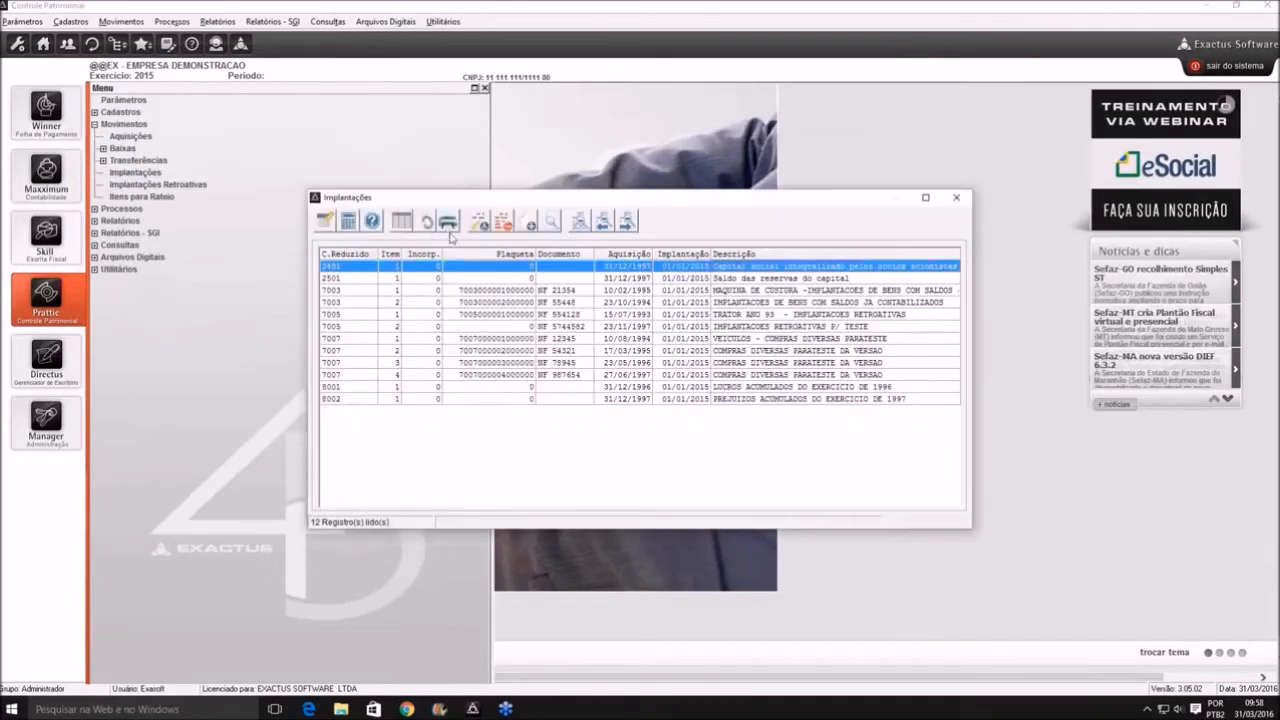
click(505, 221)
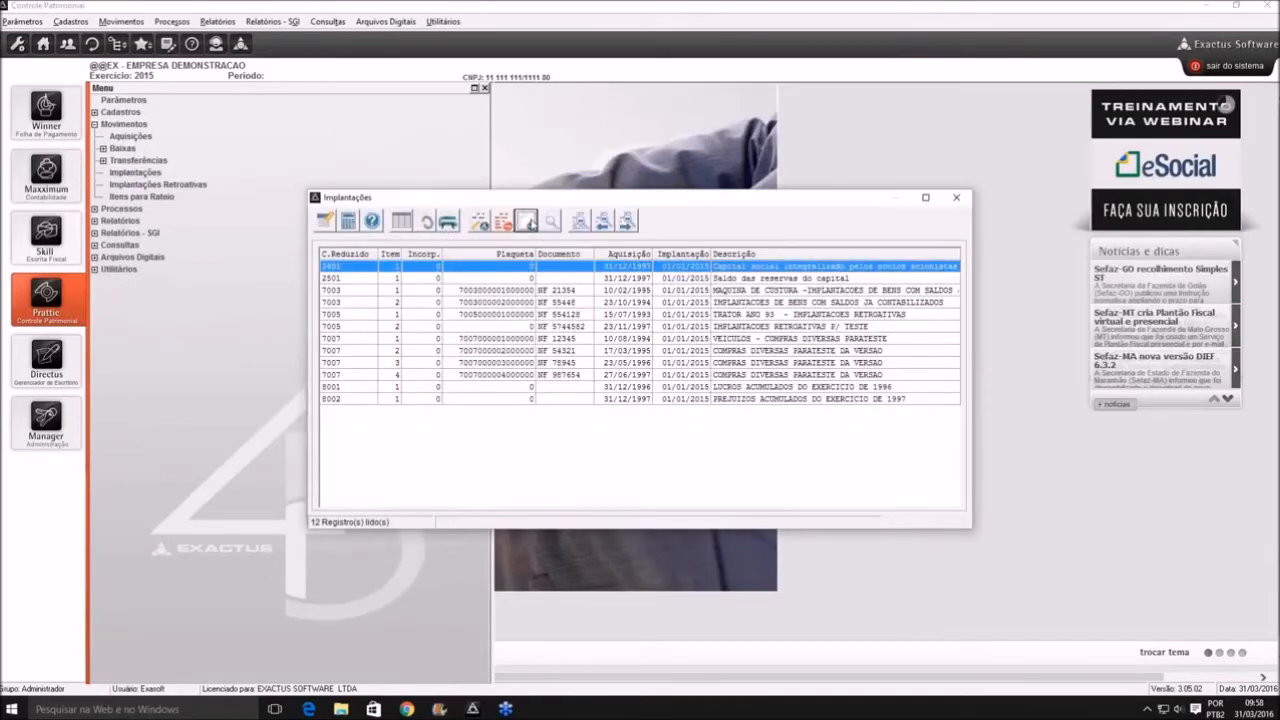
text(7001)
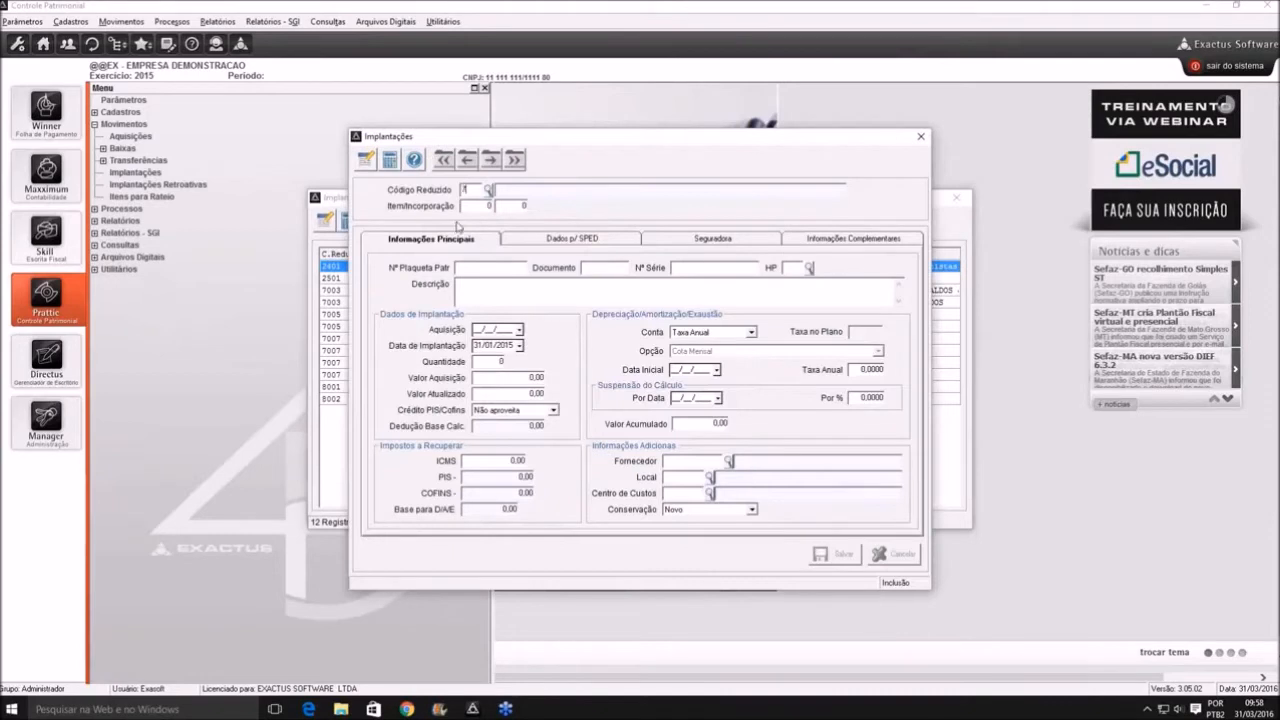
key(Tab)
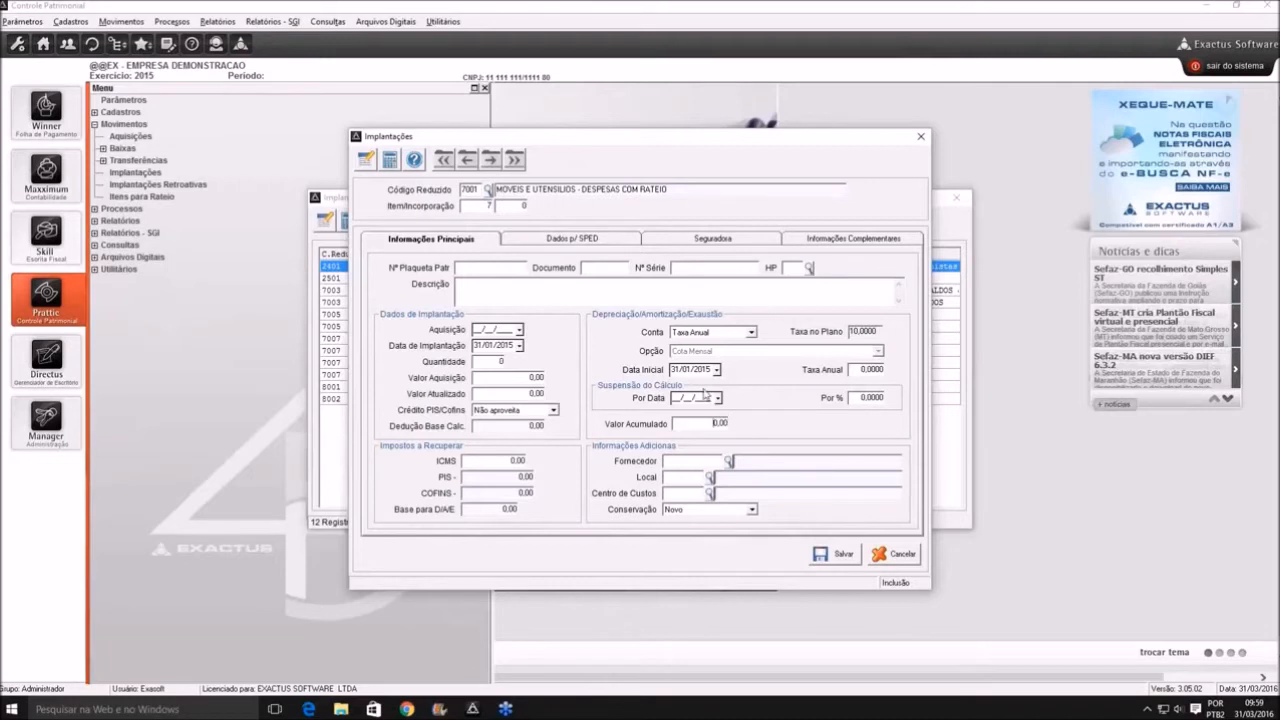
key(Escape)
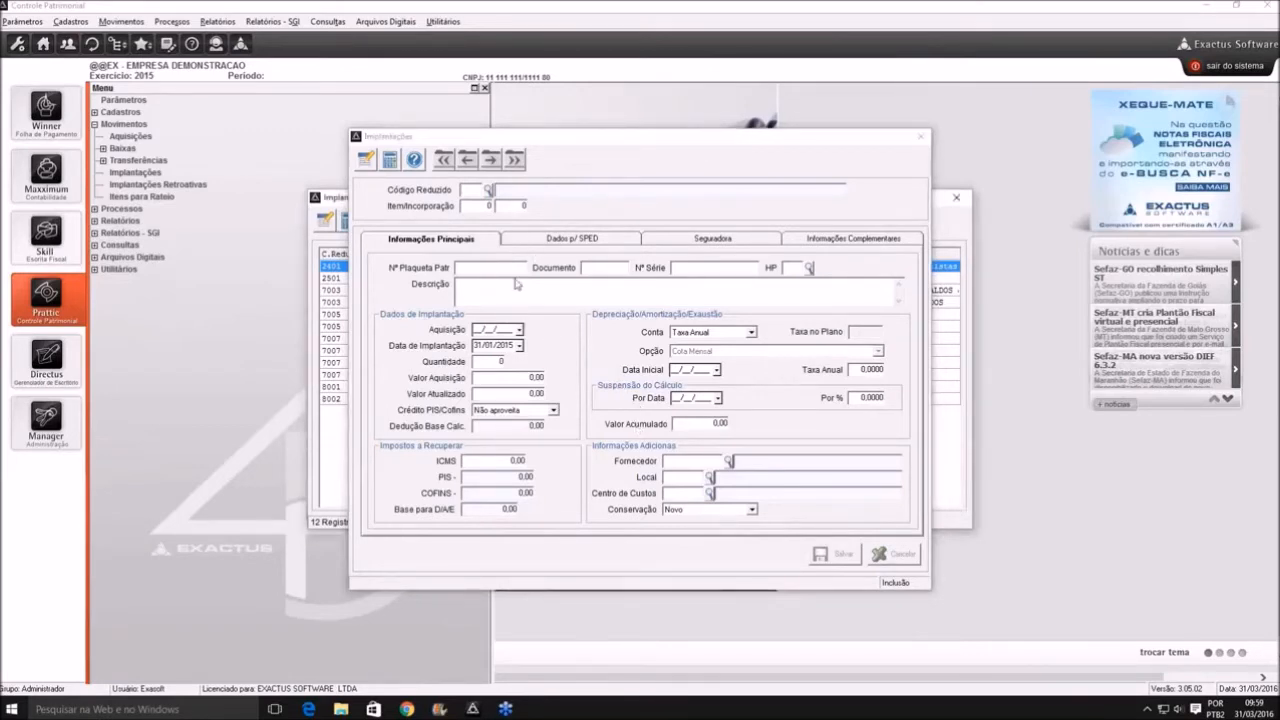
key(Escape)
key(Escape)
Start a new Implantações Retroativas record under account 7001
click(183, 190)
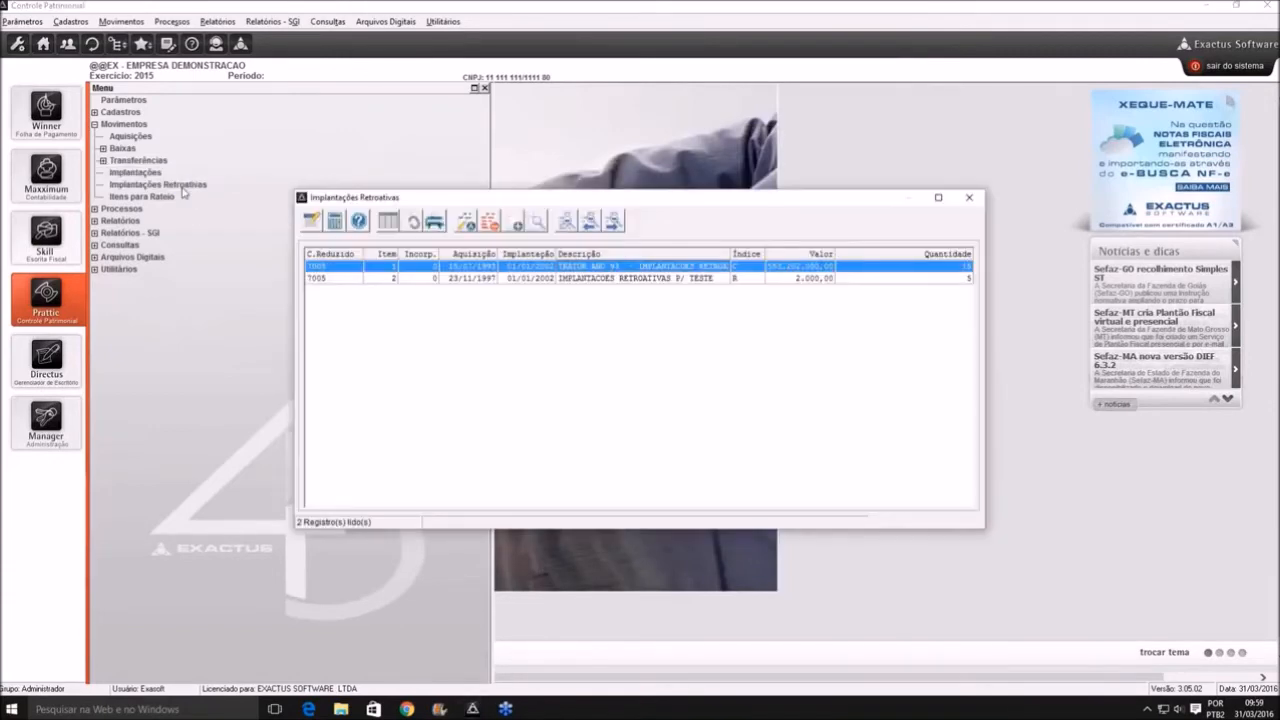
click(516, 221)
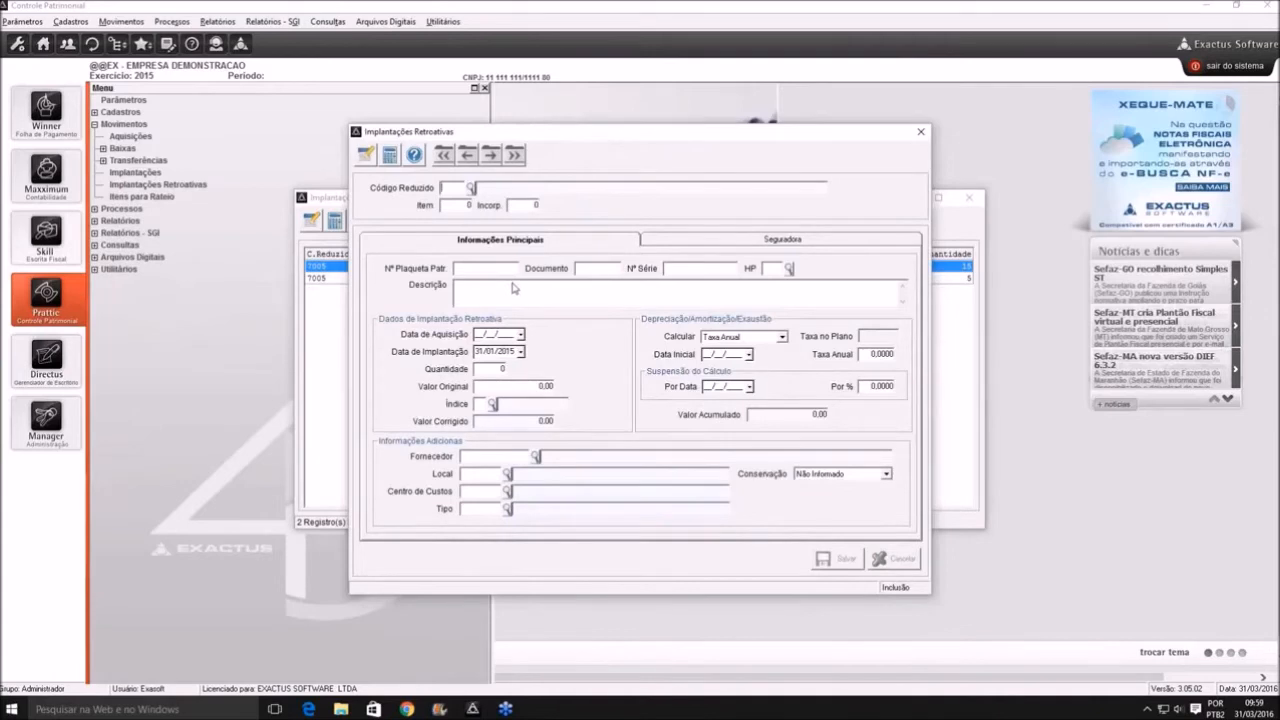
text(7001)
key(Tab)
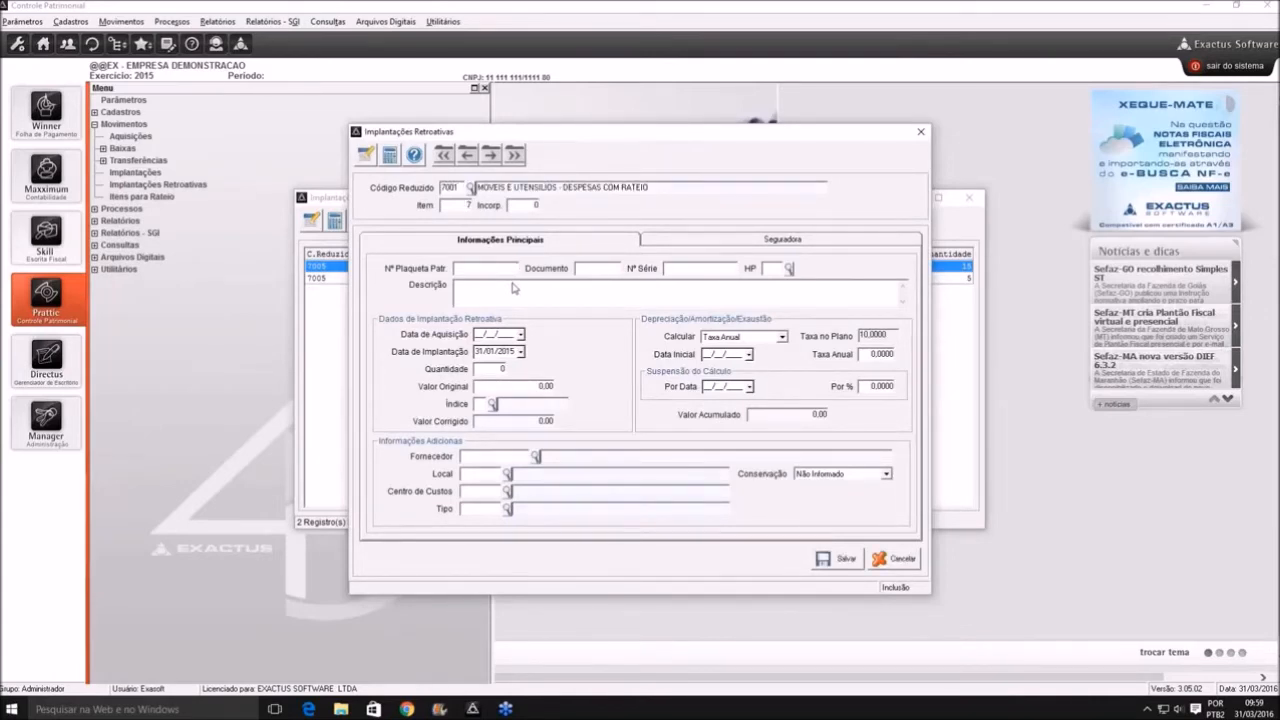
Enter description TESTE, acquisition date 01/01/2012, quantity 1 and original value 15.000,00 in the retroactive record
click(513, 288)
text(TESTE)
text(010120)
text(12)
key(Tab)
key(Tab)
text(1)
key(Tab)
text(15000)
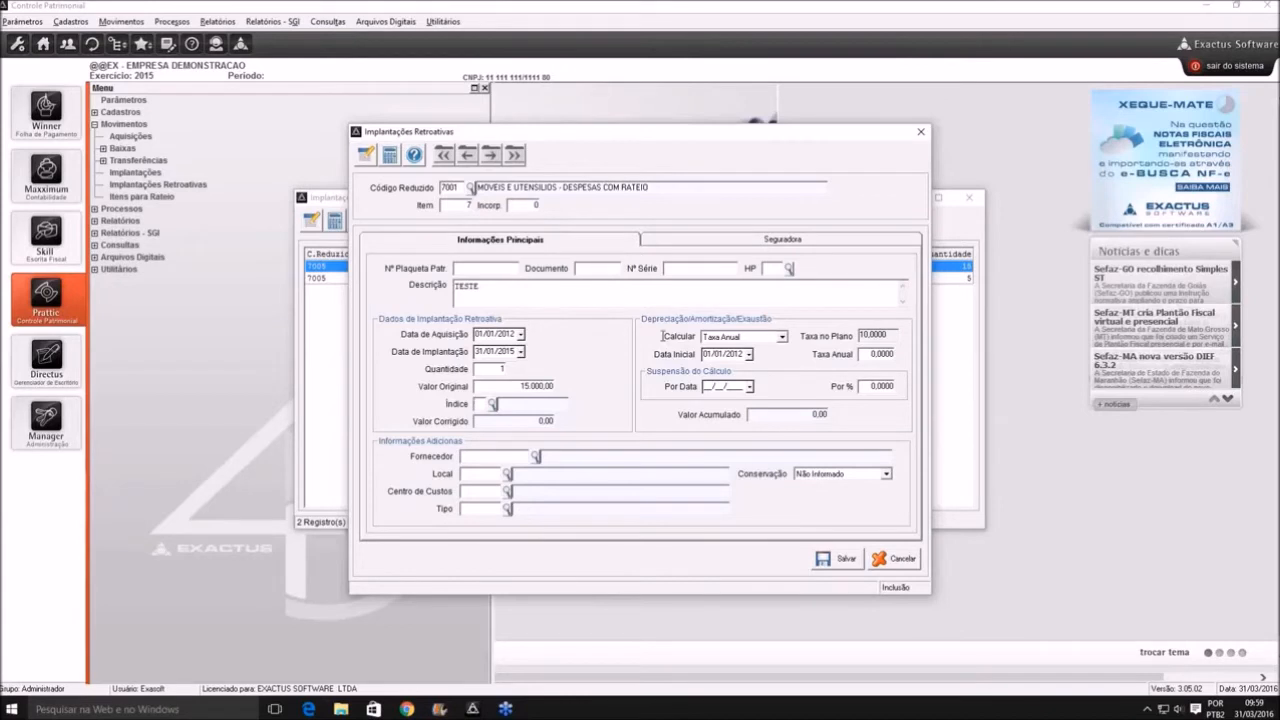
Set the index to R (REAL), keep Taxa Anual for the depreciation, save the retroactive record and close the form
text(R)
key(Tab)
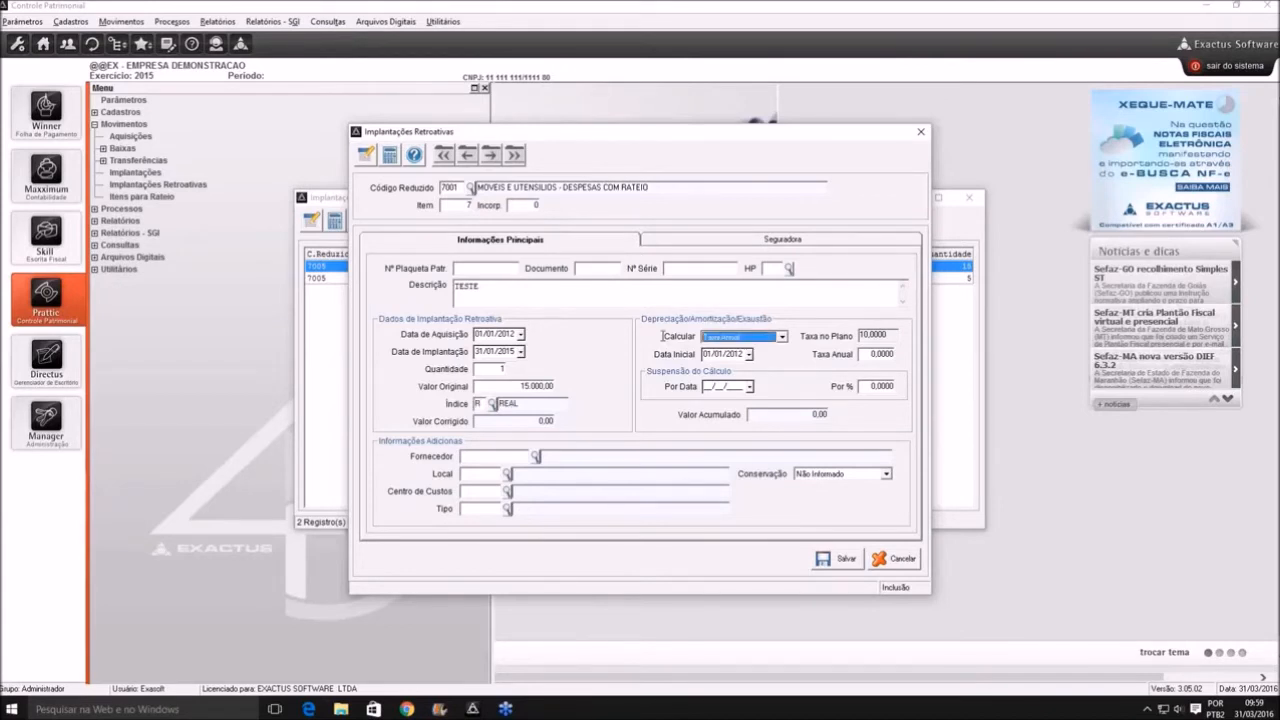
key(Tab)
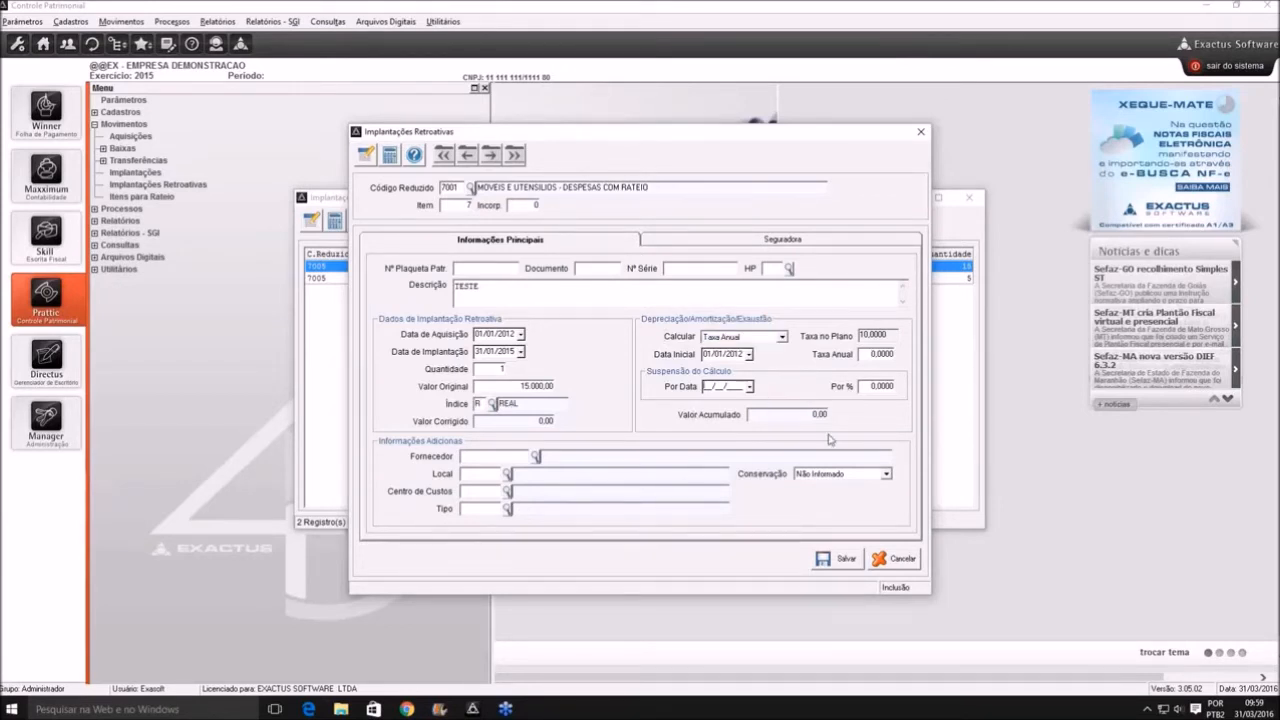
click(835, 560)
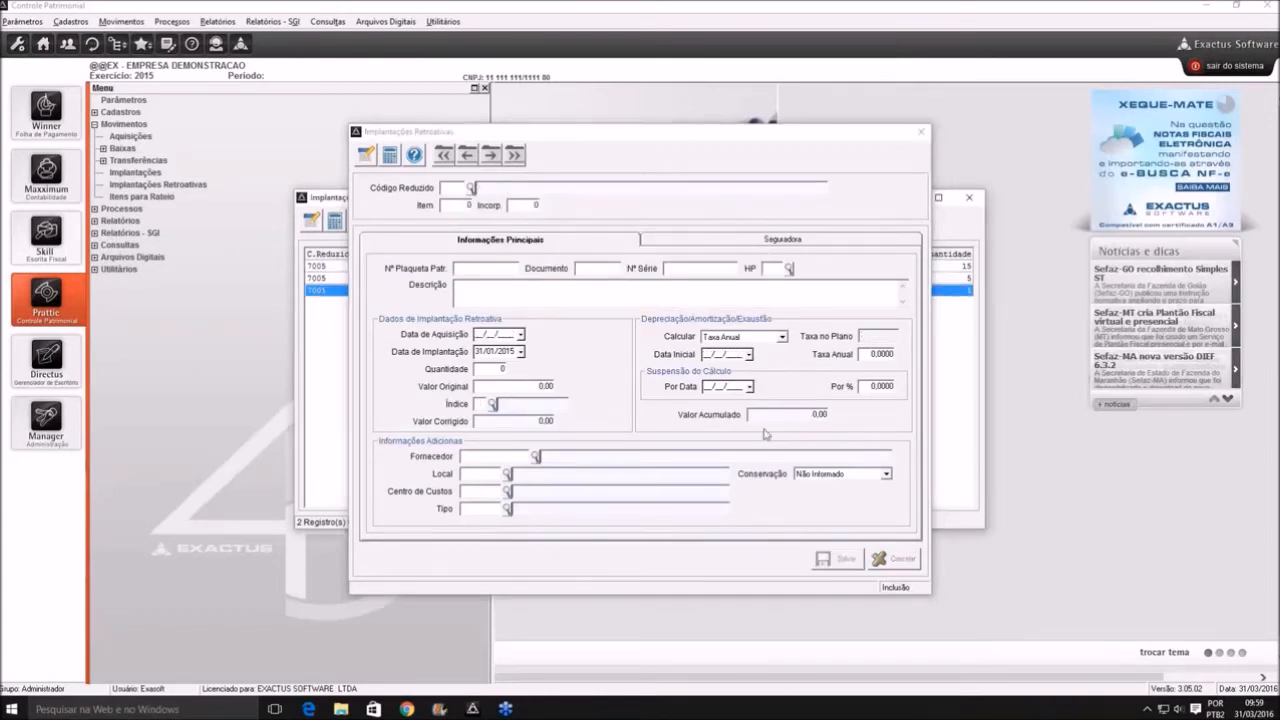
key(Escape)
Reopen the saved TESTE record to check its Valor Corrigido and Valor Acumulado, and close Implantações Retroativas
double_click(543, 291)
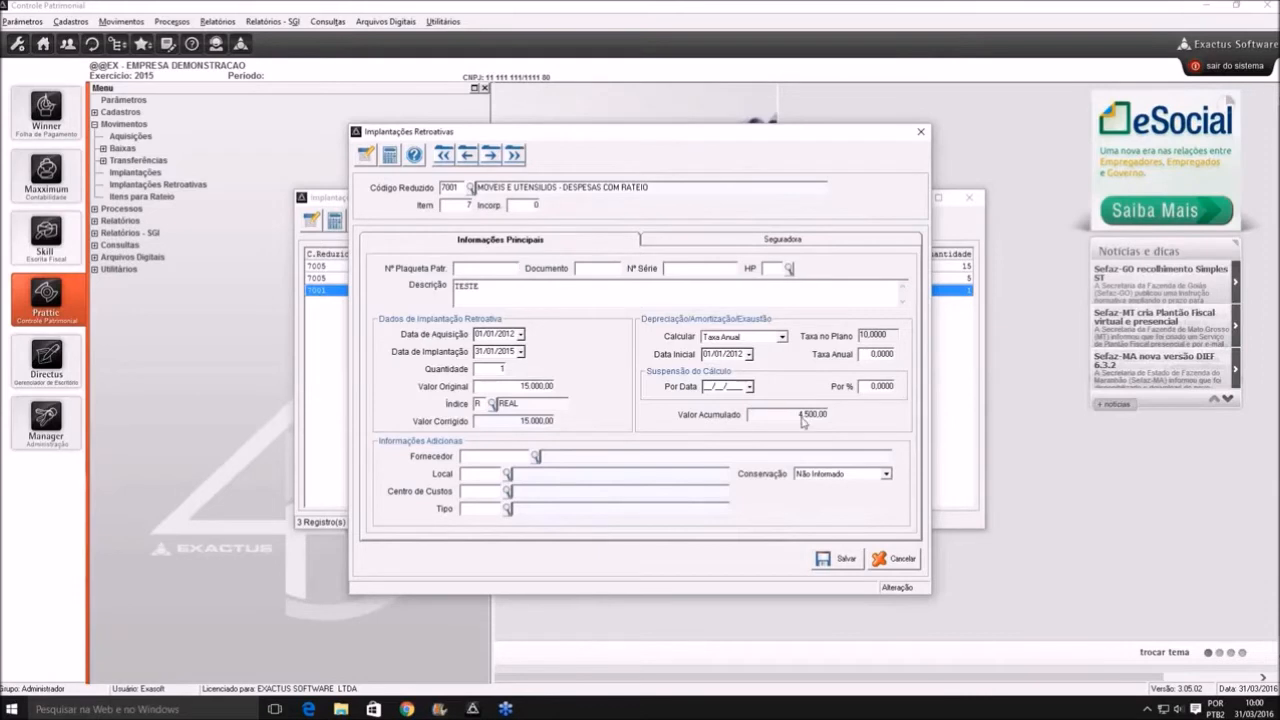
key(Escape)
key(Escape)
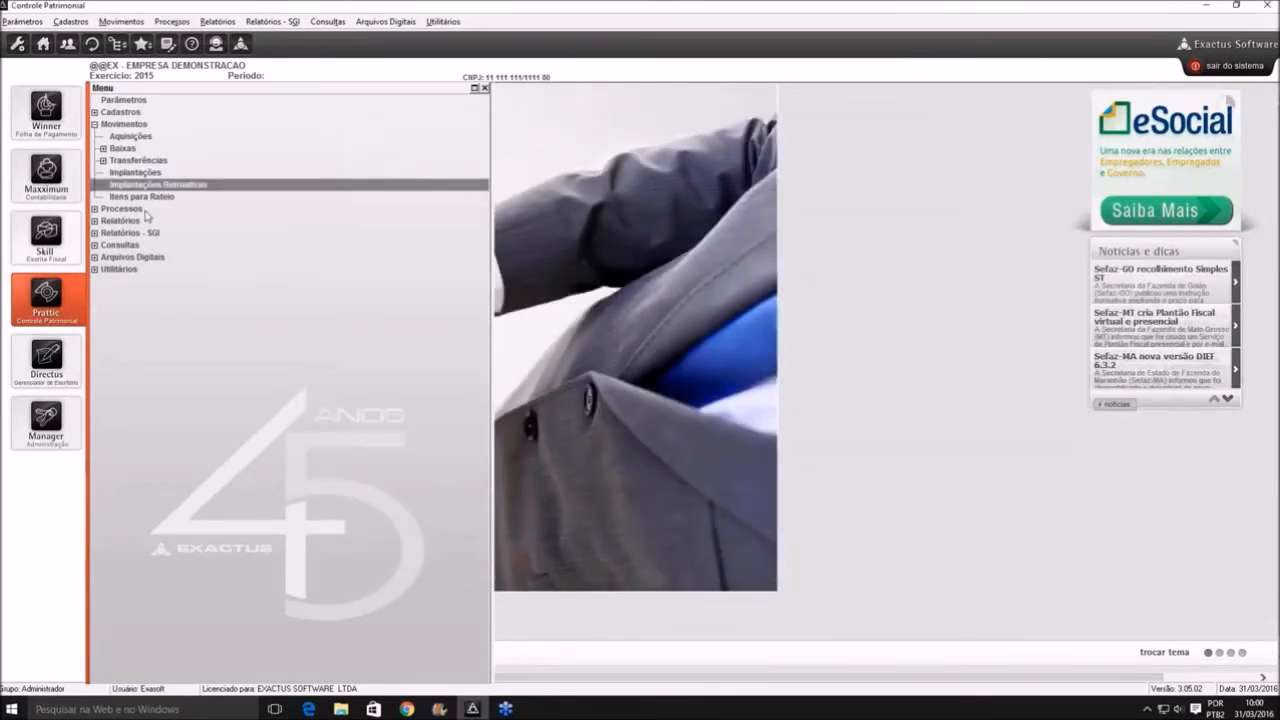
click(140, 140)
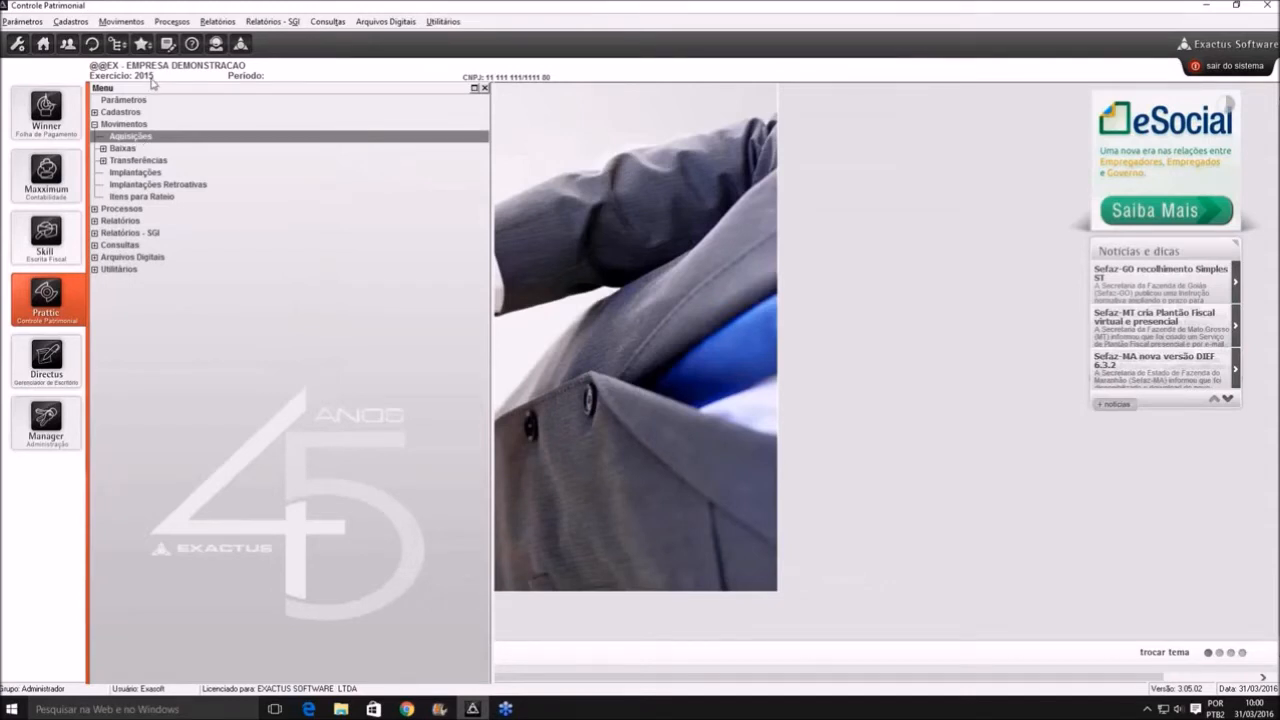
click(163, 175)
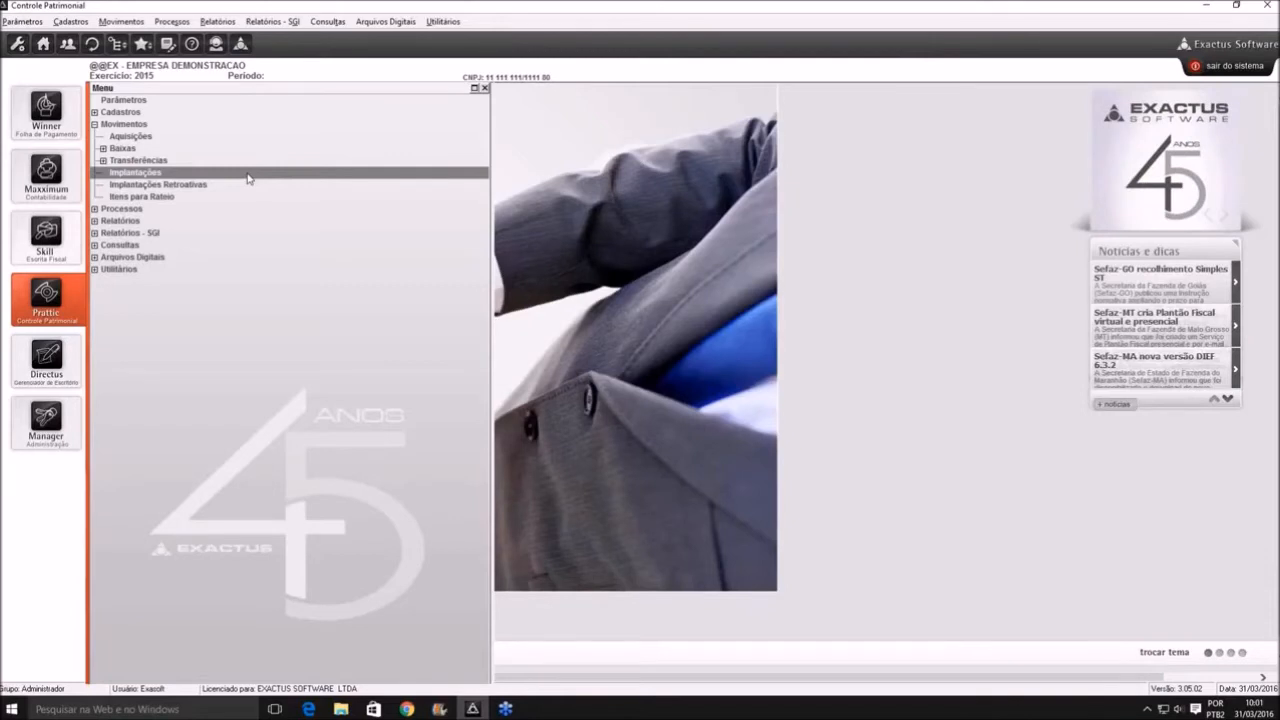
click(187, 188)
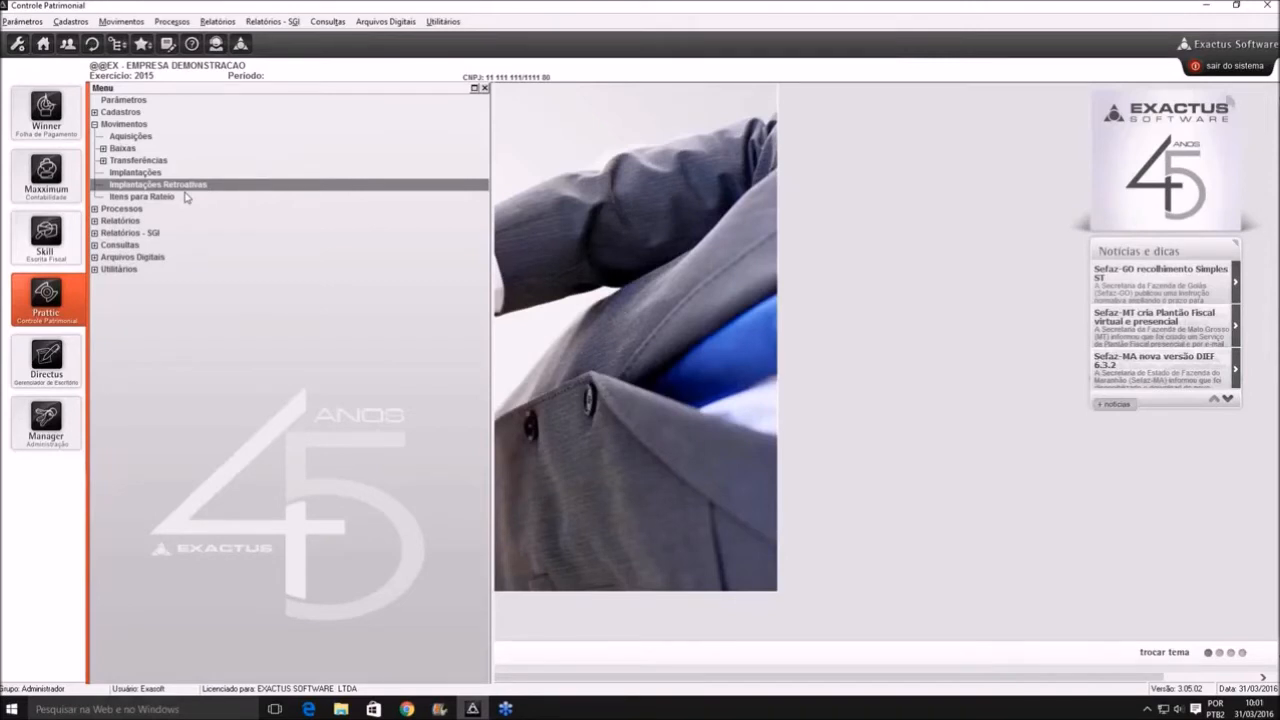
Start a new Baixa Parcial for item 6 of account 7001, AQU CADEIRAS, with day 15
click(103, 148)
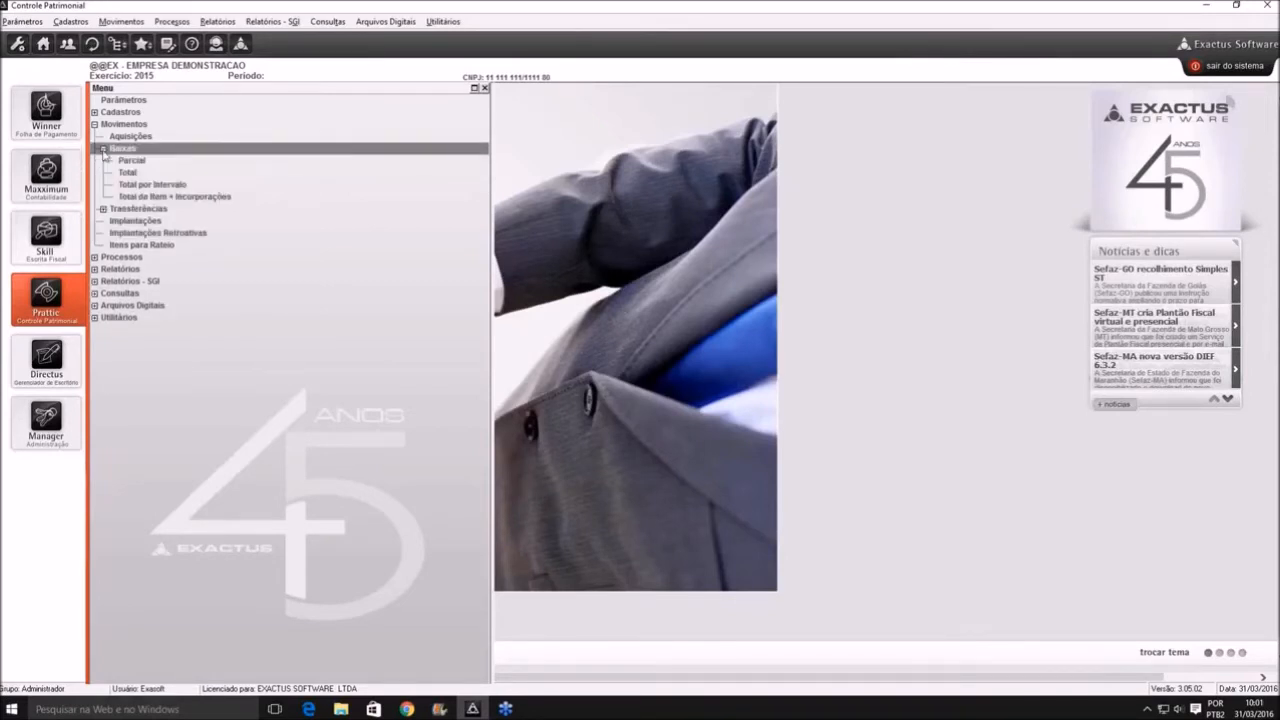
click(143, 164)
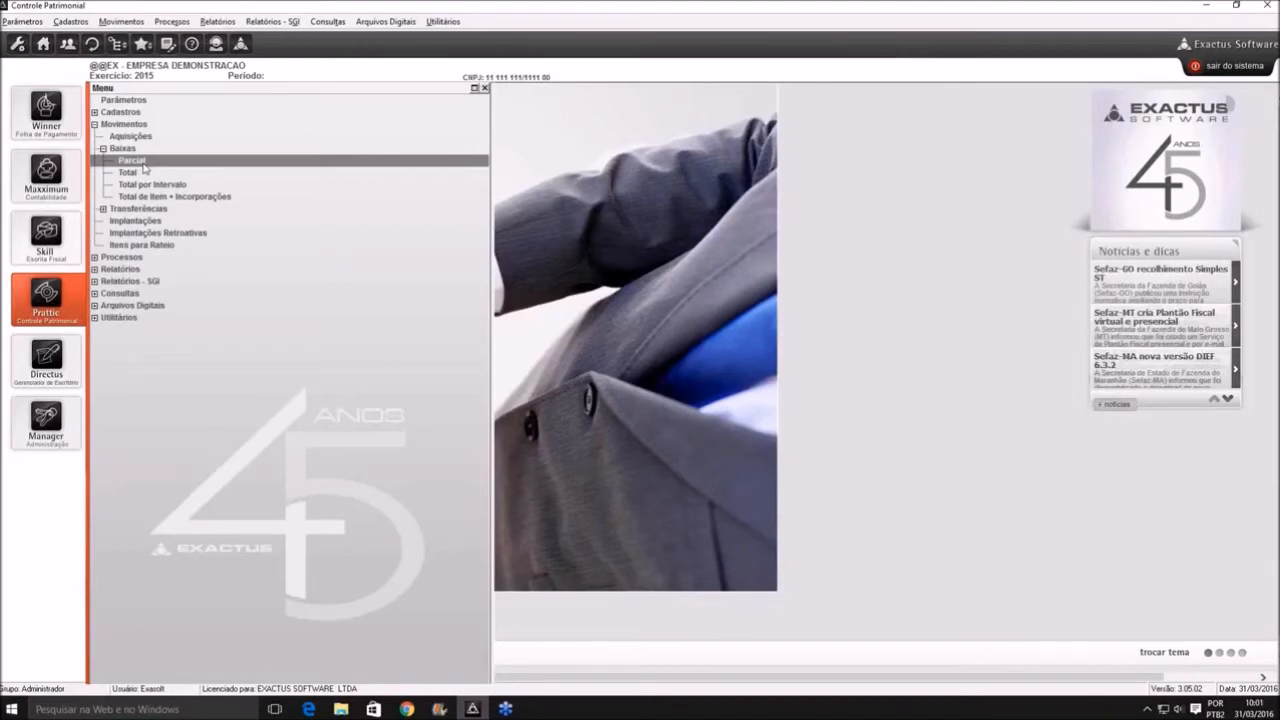
double_click(135, 161)
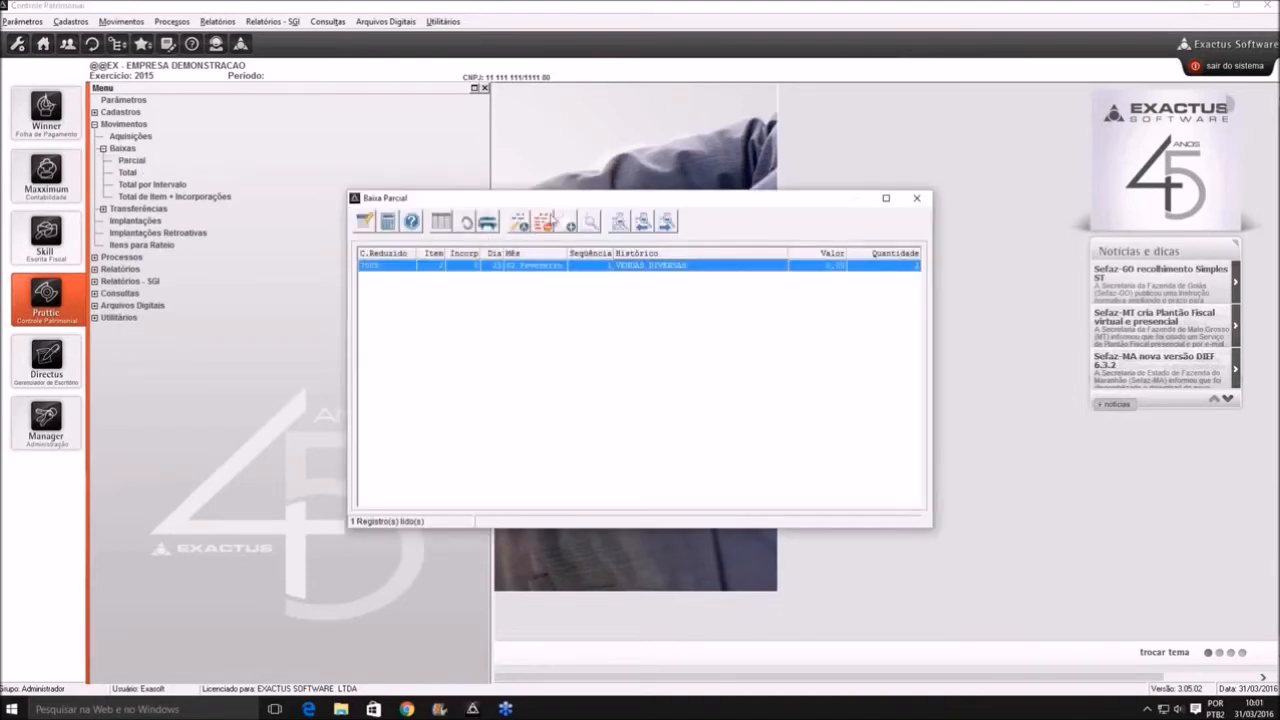
click(541, 222)
text(7005)
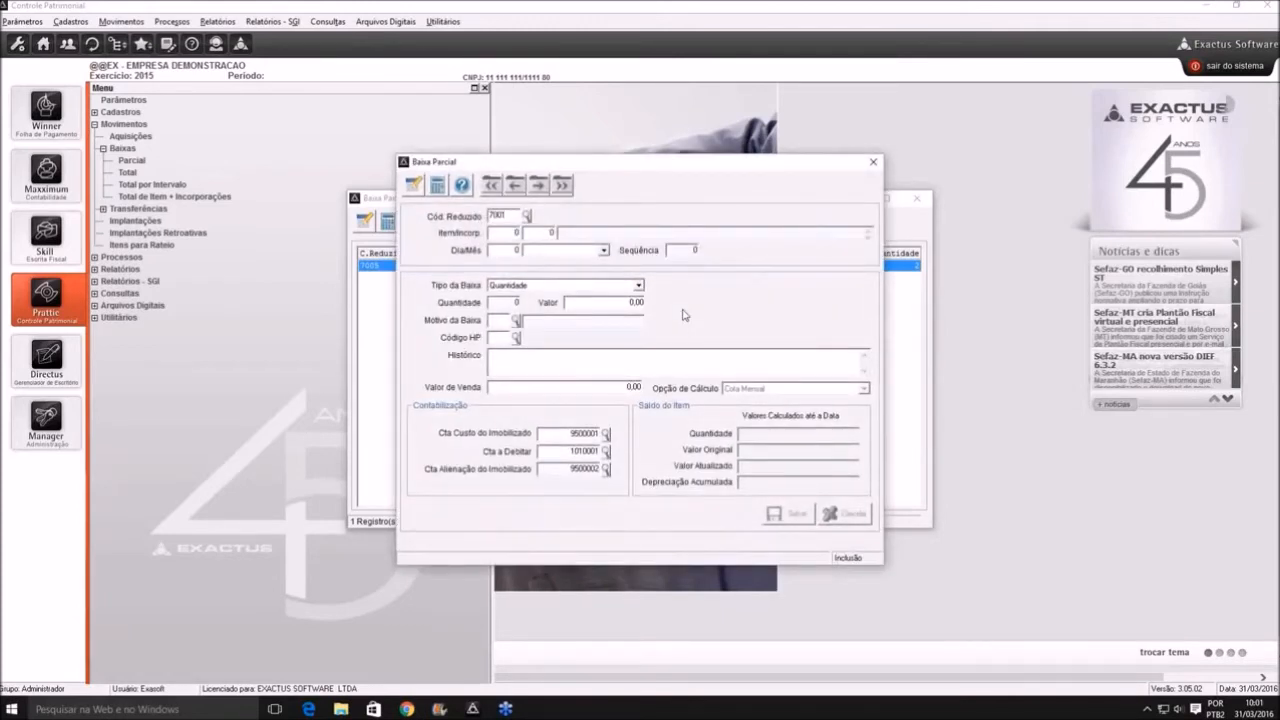
text(6)
key(Tab)
text(15)
key(Tab)
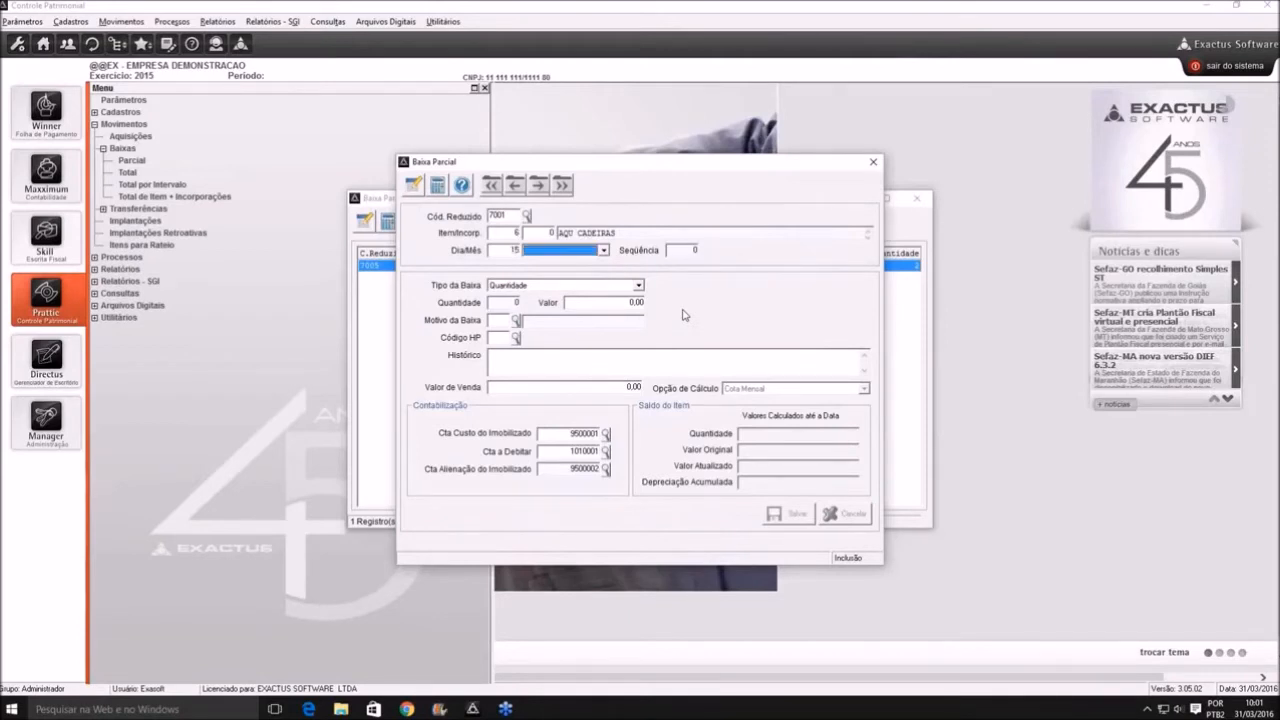
Try to use 03 Março as the month of the partial write-off
text(03 Março)
key(Tab)
key(Tab)
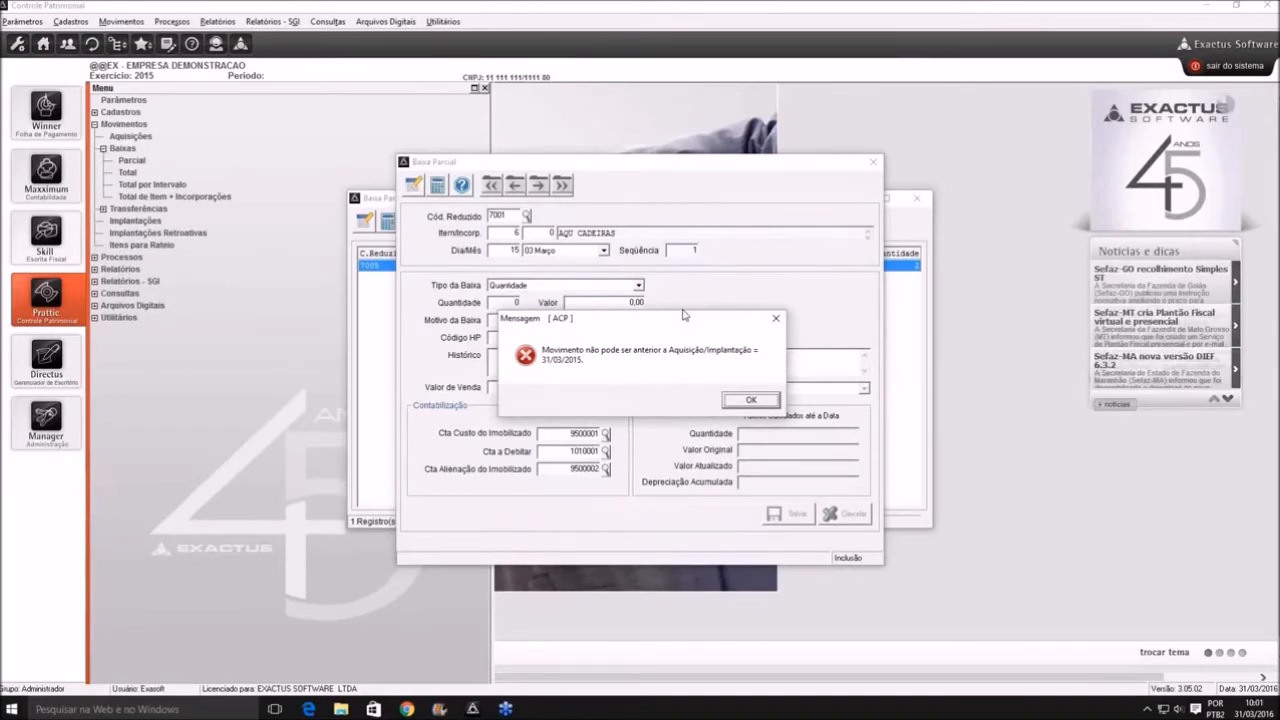
key(Return)
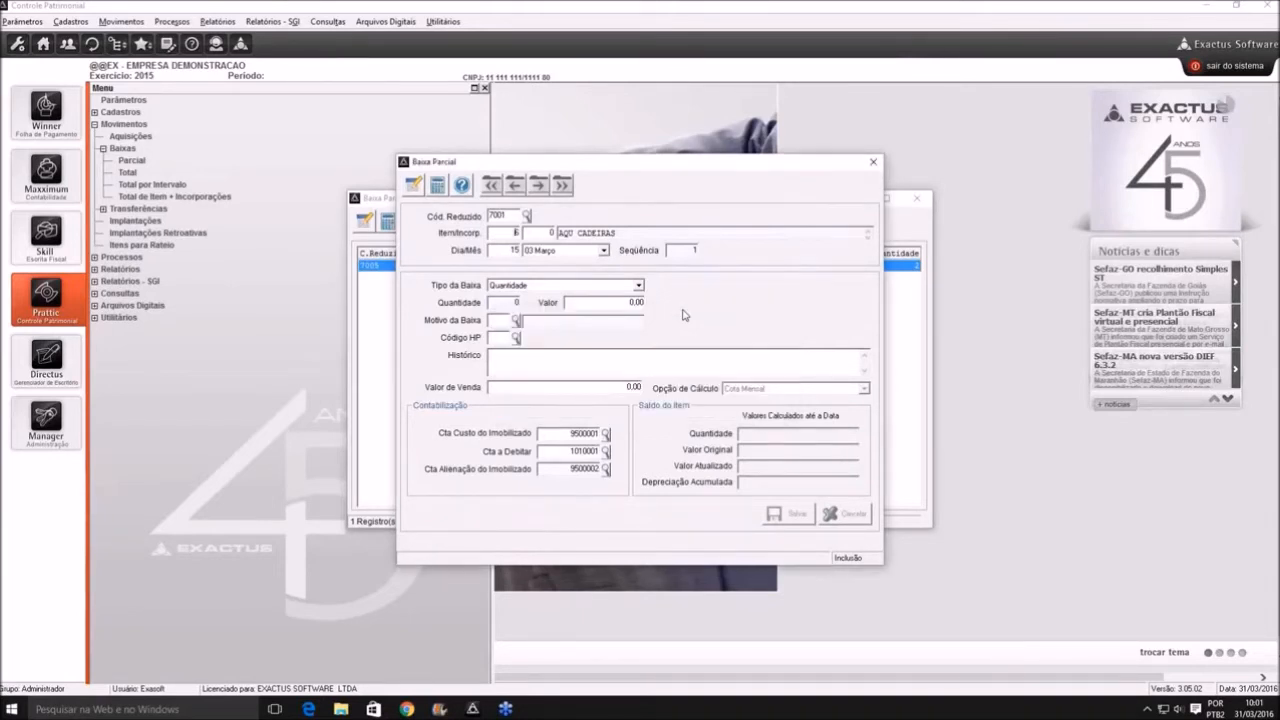
Change the month of the partial write-off to 04 Abril
key(Tab)
key(Down)
key(Tab)
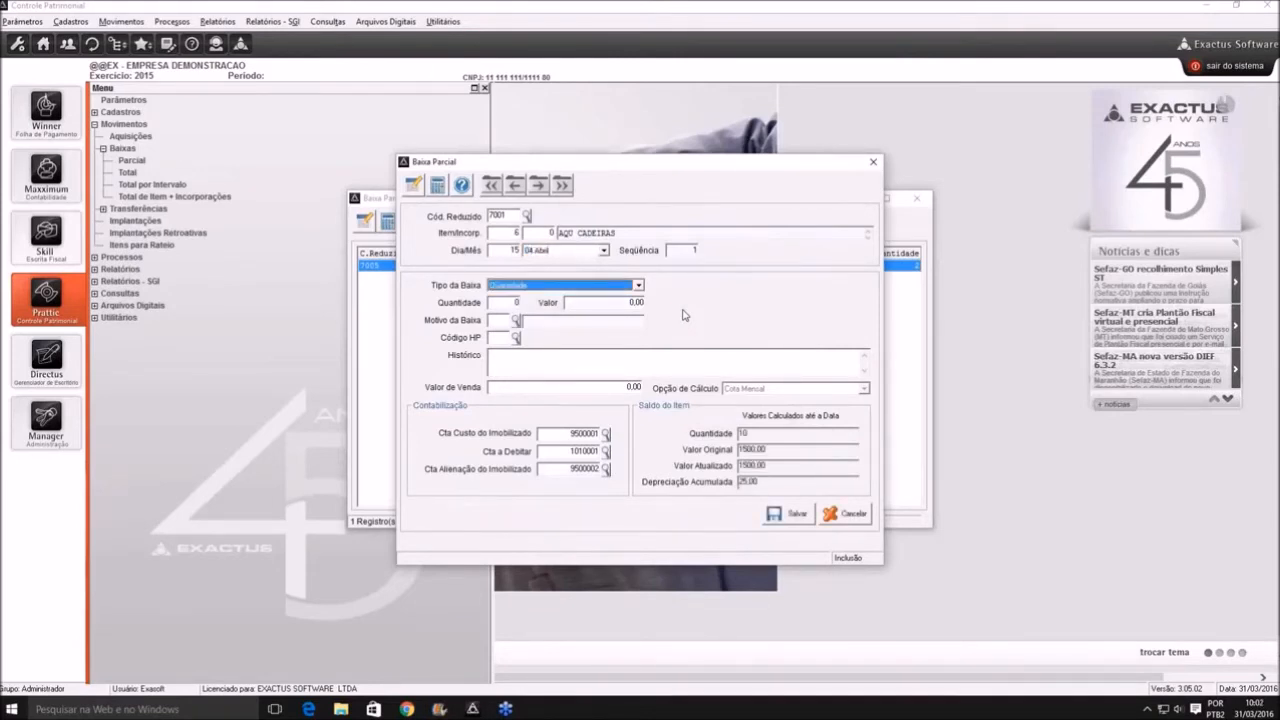
Review the Tipo da Baixa options, from Quantidade and Saldo to the Valor Corrigido variants
click(637, 287)
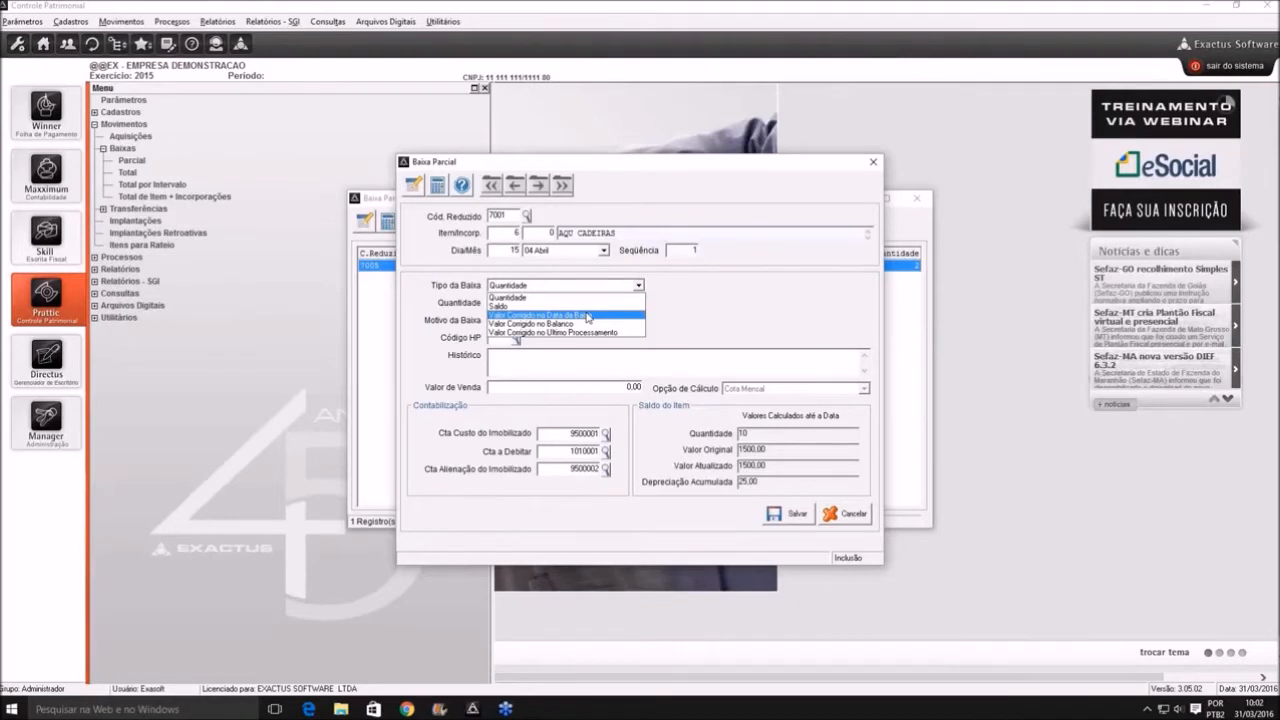
key(Up)
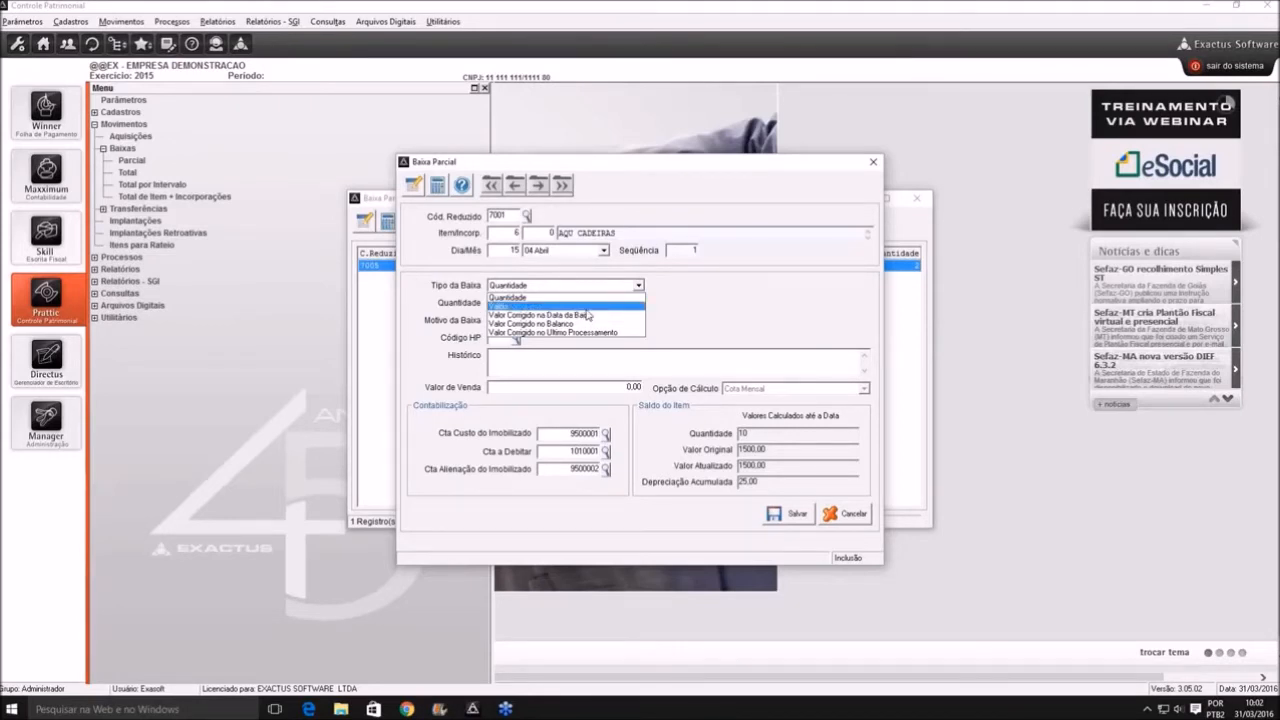
key(Up)
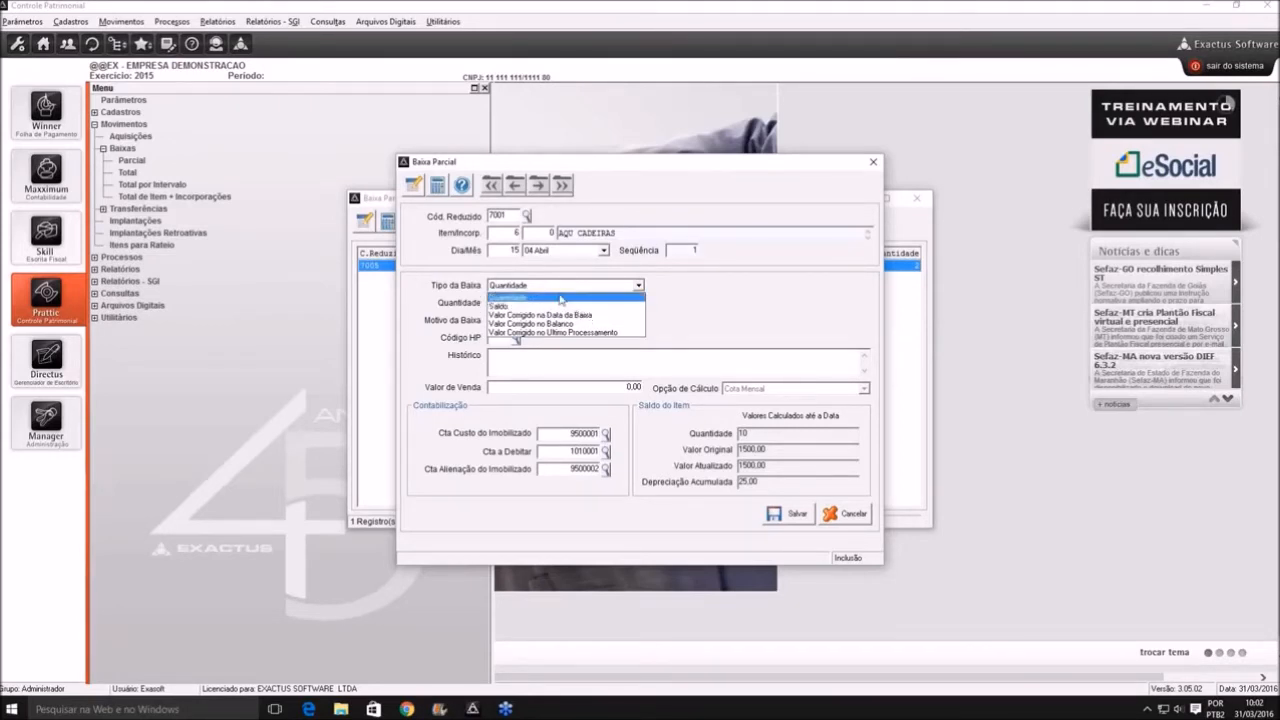
key(Return)
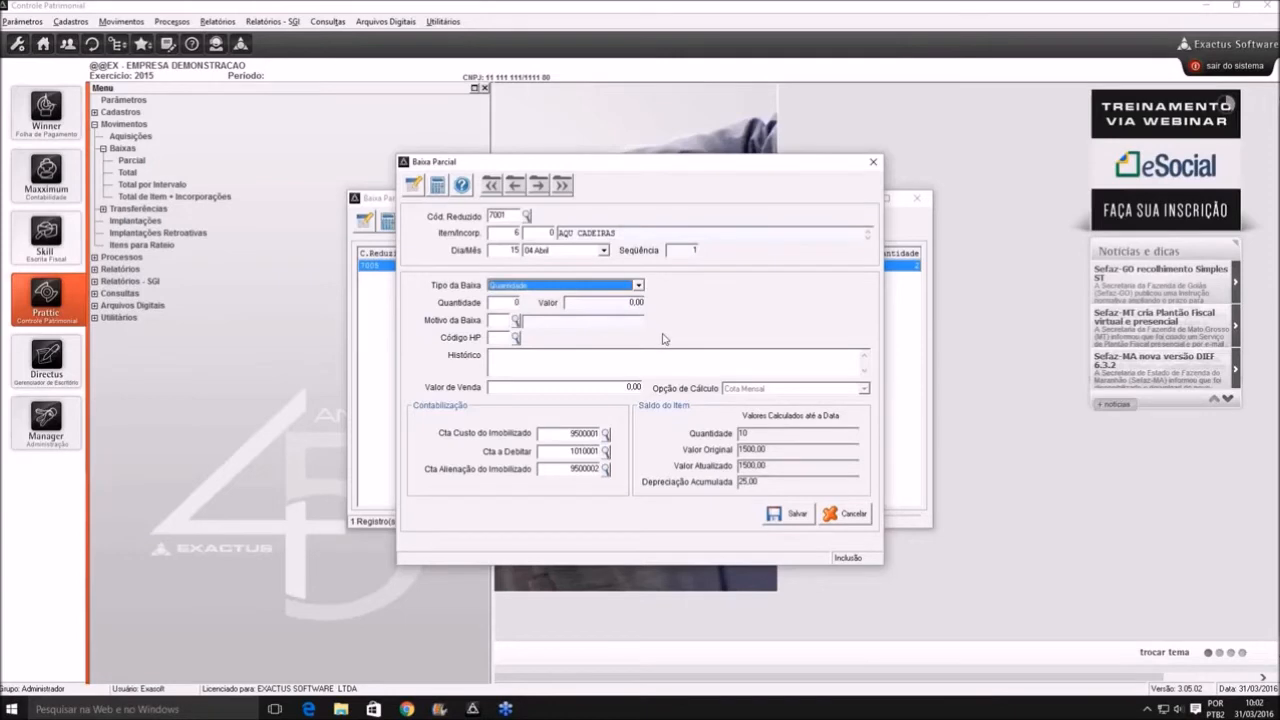
click(637, 286)
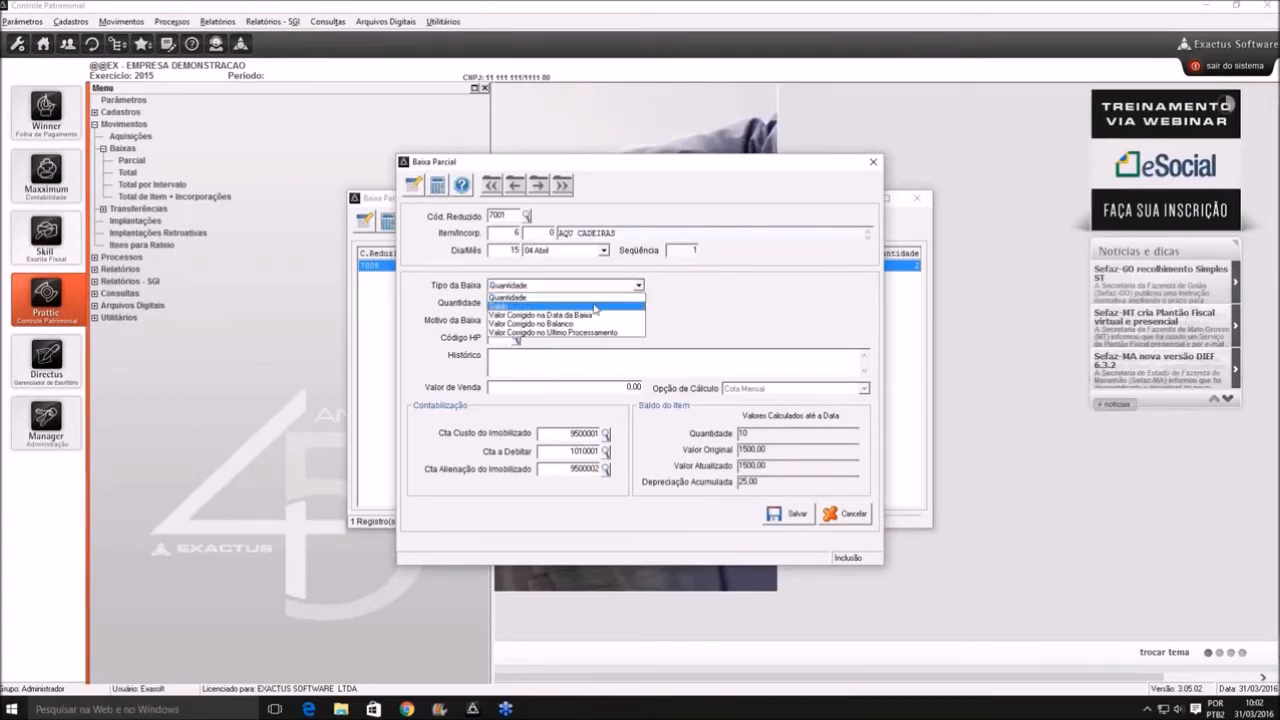
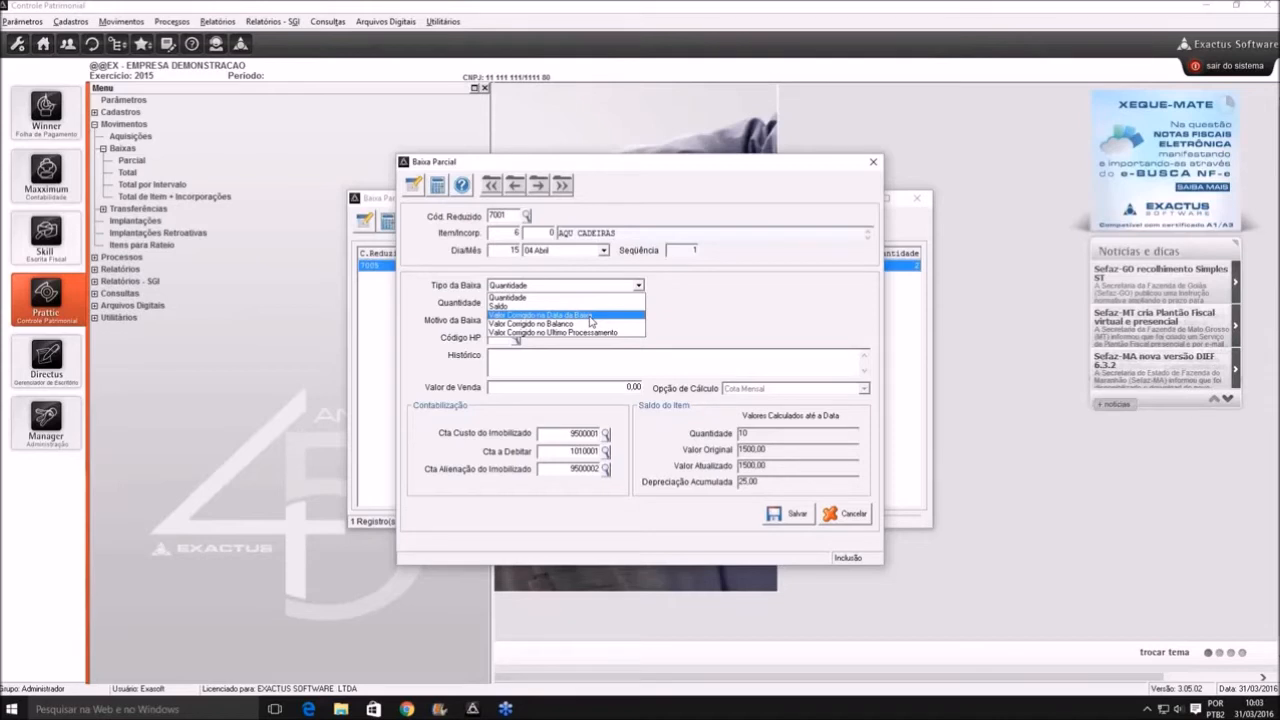
click(590, 316)
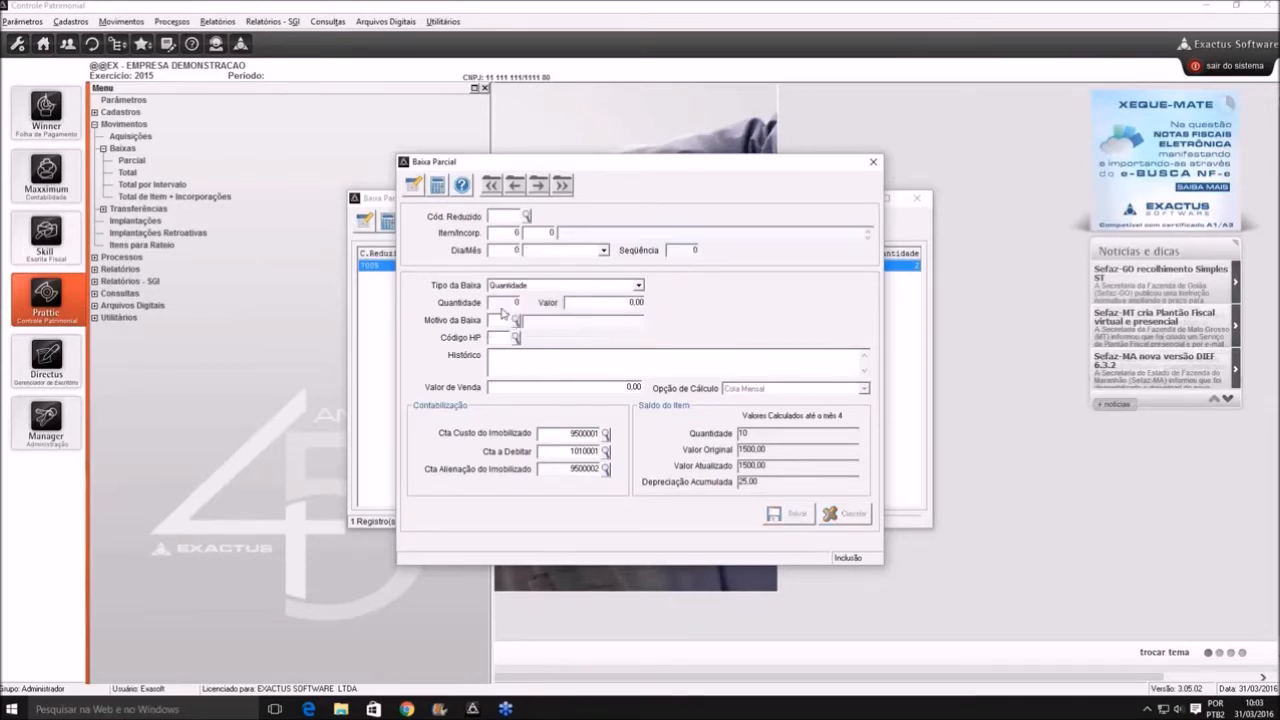
Re-enter the partial write-off for item 6 of account 7001, AQU CADEIRAS, with day 15 and month 04 Abril
click(576, 282)
key(Return)
text(7001)
key(Tab)
key(Tab)
key(Tab)
text(15)
key(Tab)
text(04 - Abril)
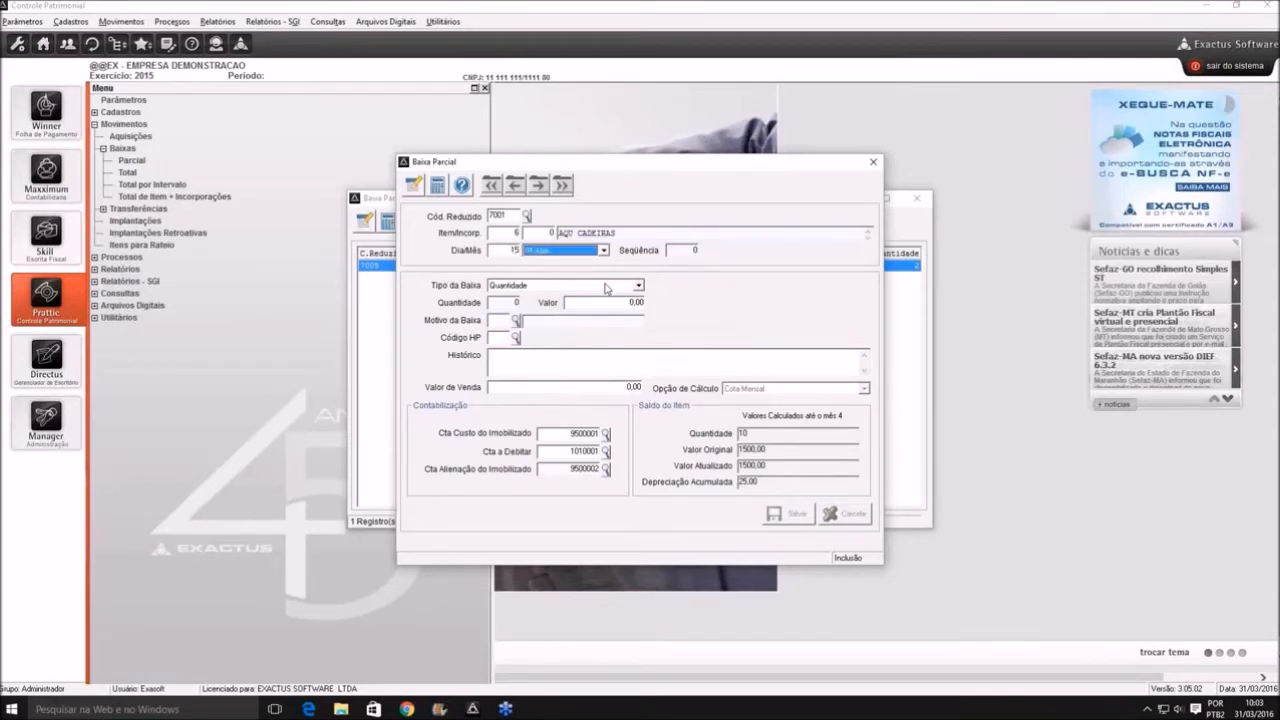
Write off a Quantidade of 1 with reason Venda and histórico code 1, Aquisição de computadores, and save the record
key(Tab)
key(Tab)
text(1)
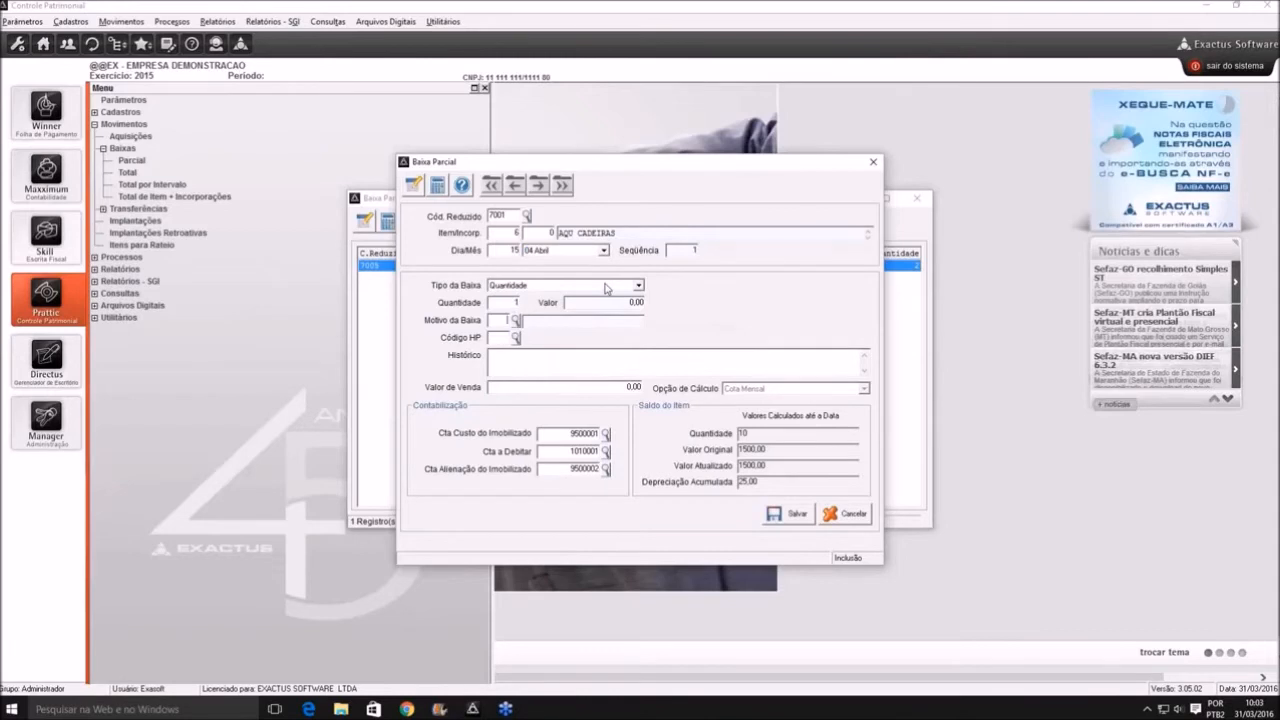
key(F2)
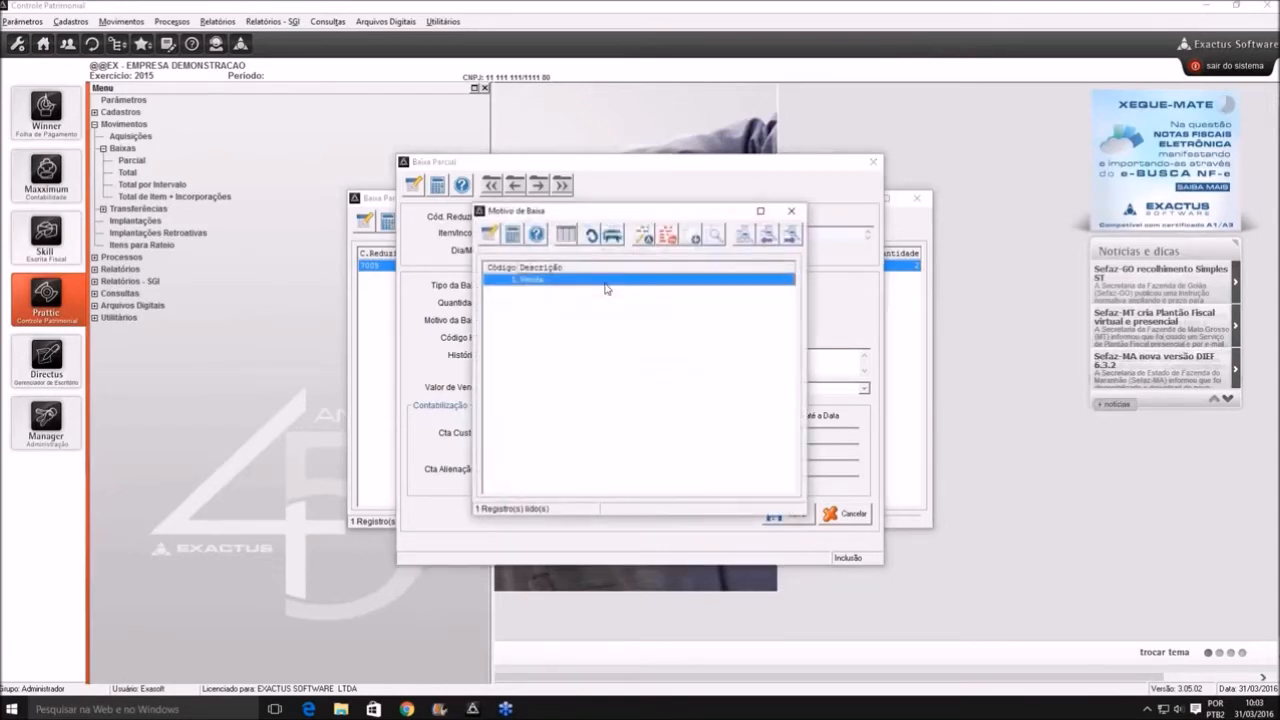
key(Return)
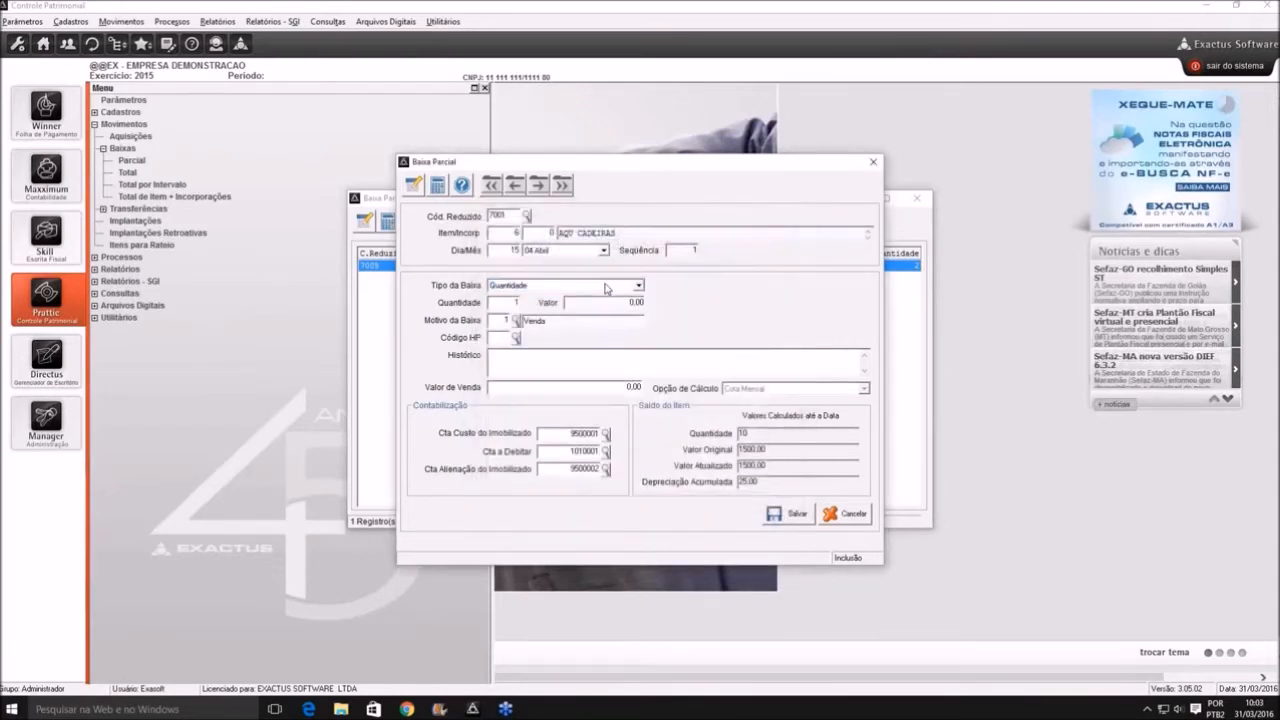
key(F2)
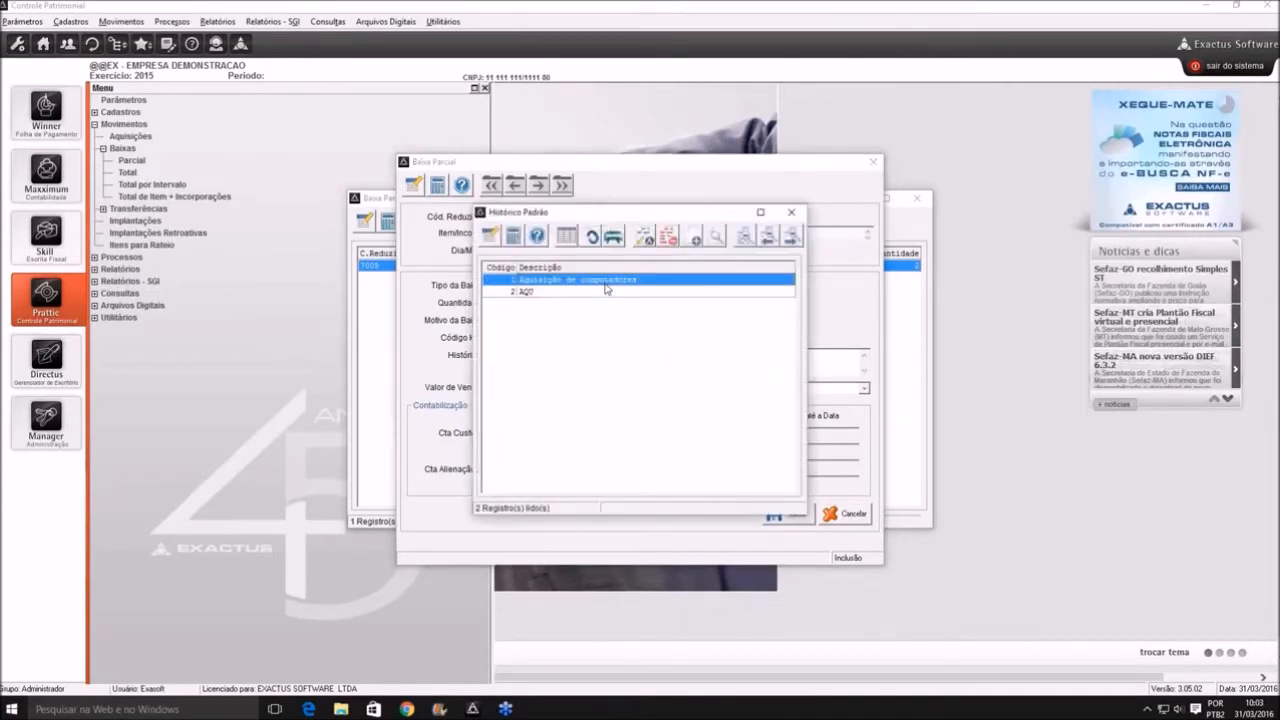
key(Escape)
text(Aquisição de computadores)
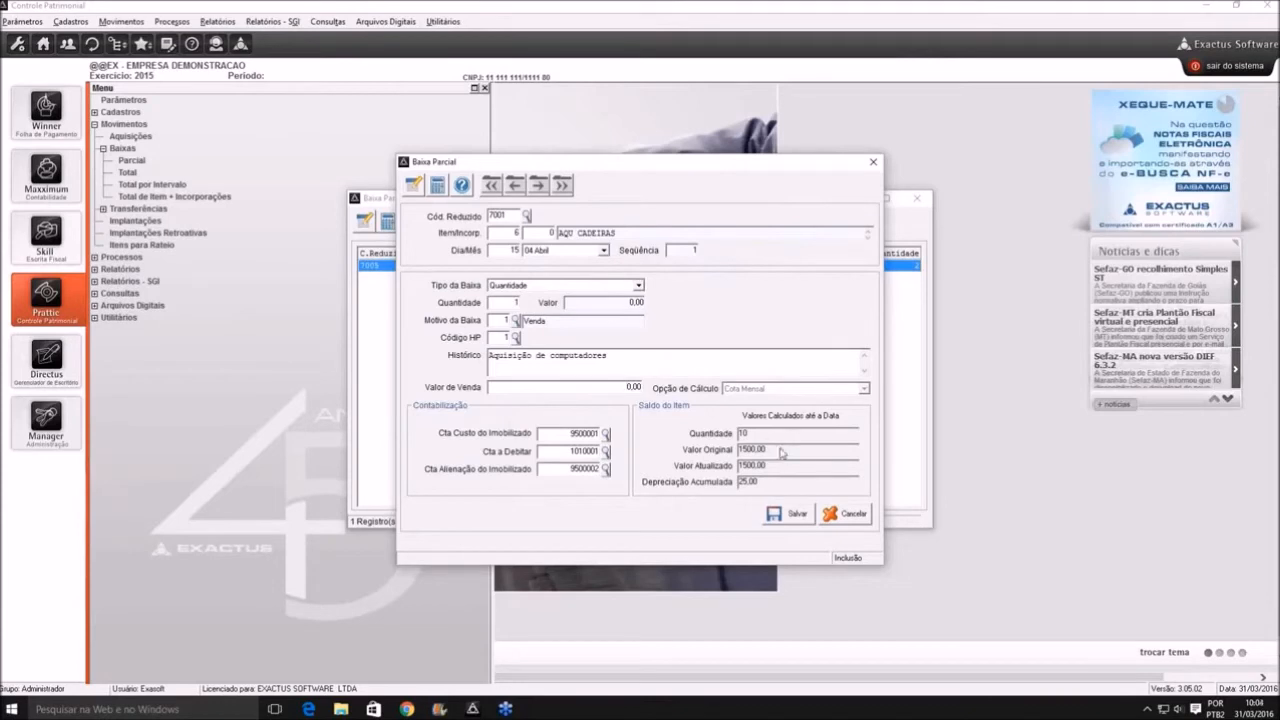
key(Return)
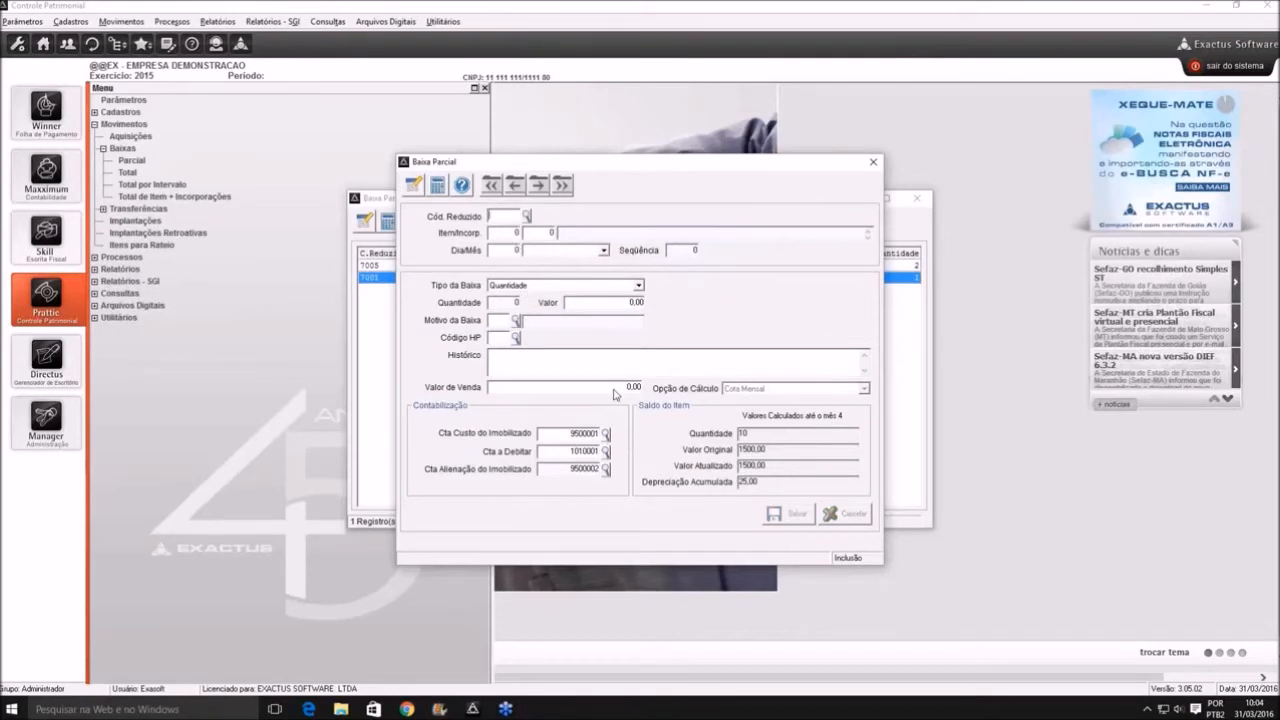
Load item 6 of account 7001 again with day 15 to check its remaining balance after the quantity write-off
key(F2)
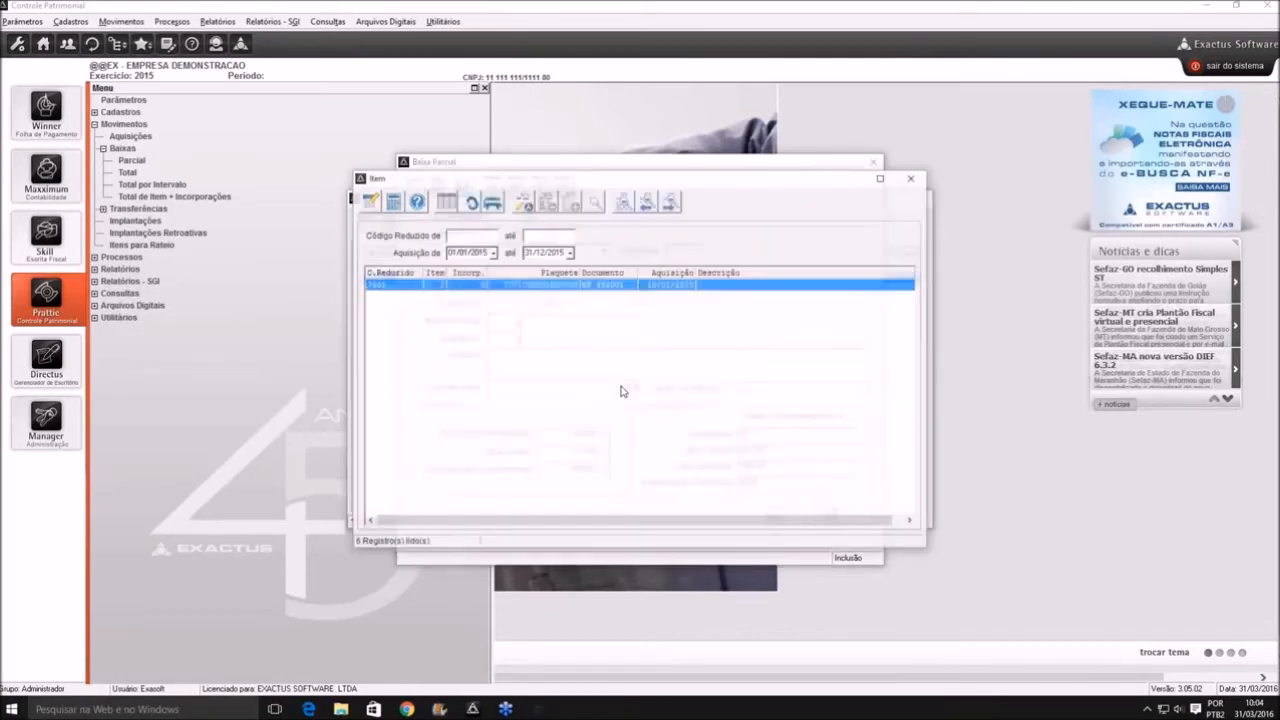
key(Return)
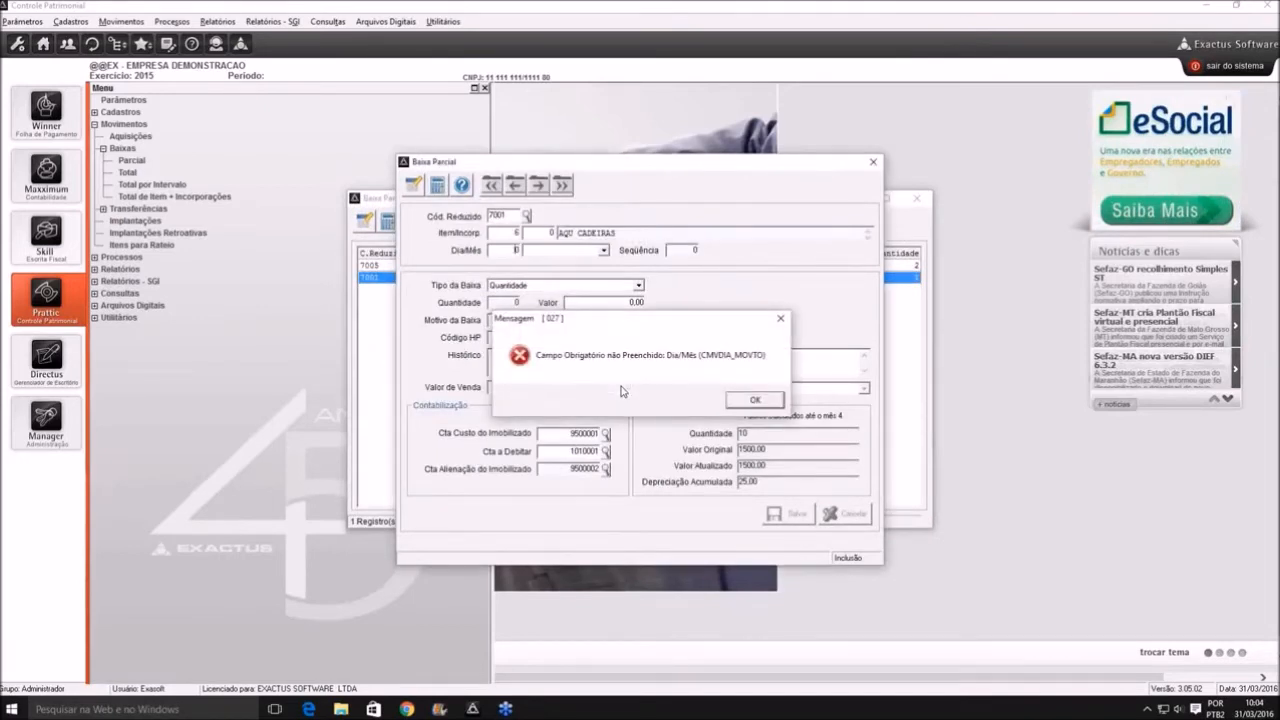
key(Return)
text(15)
key(Tab)
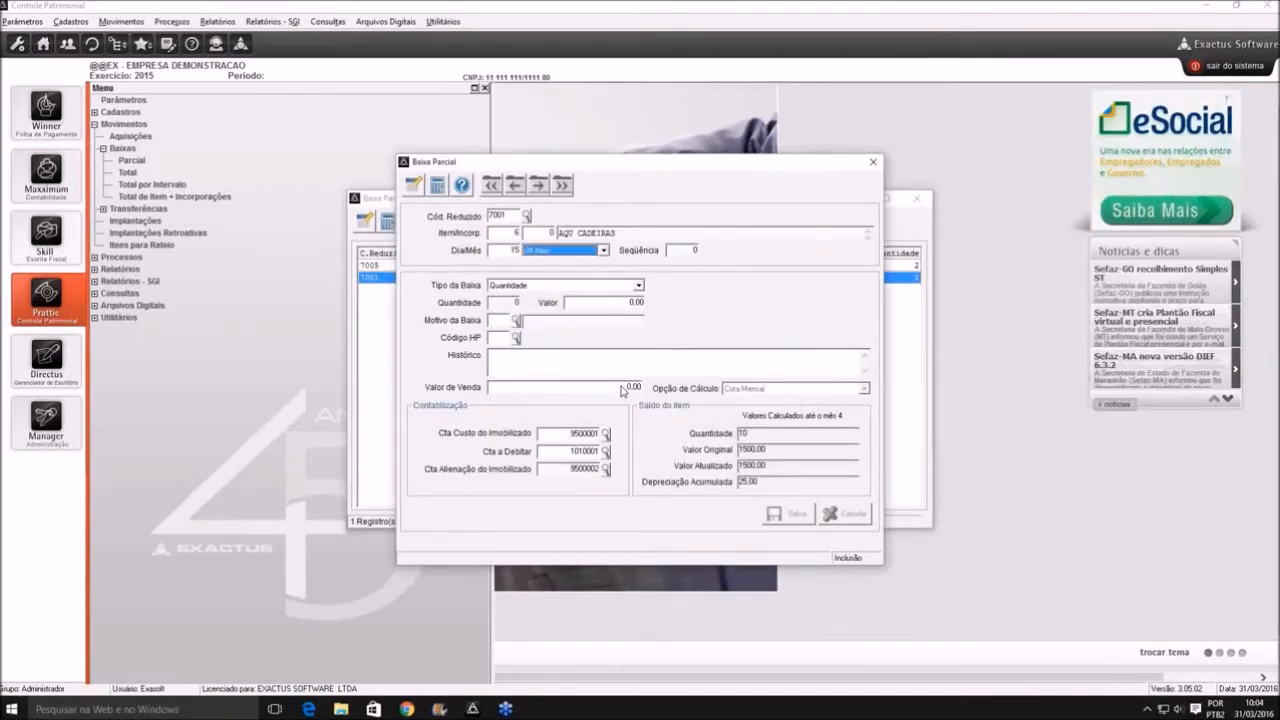
key(Up)
key(Tab)
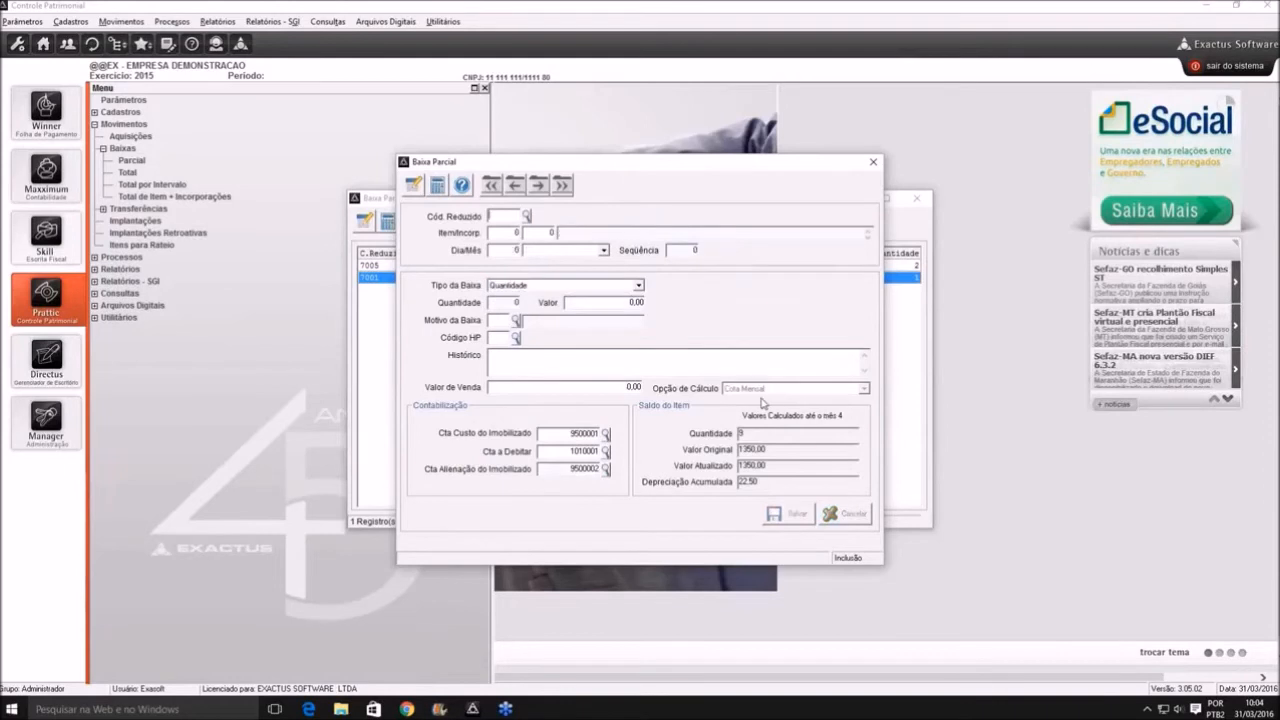
Close the entry form and delete the partial write-off record of account 7001, item 6
key(alt+s)
click(541, 224)
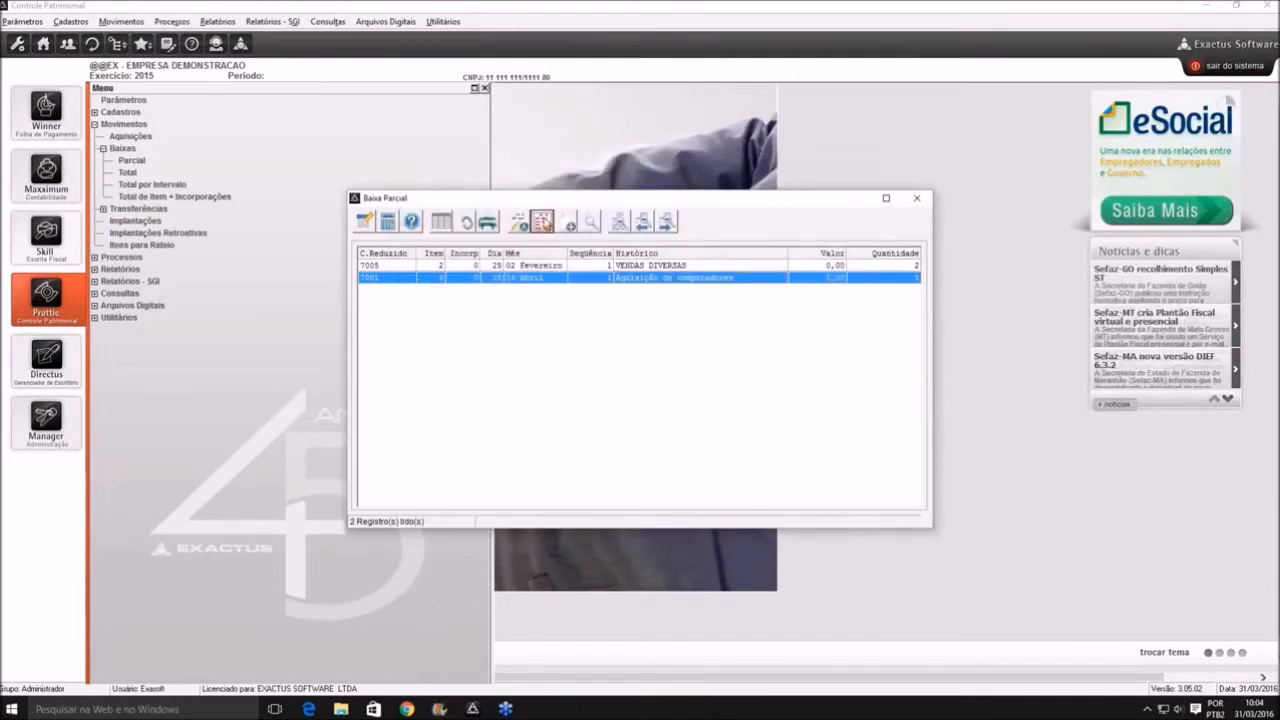
click(619, 401)
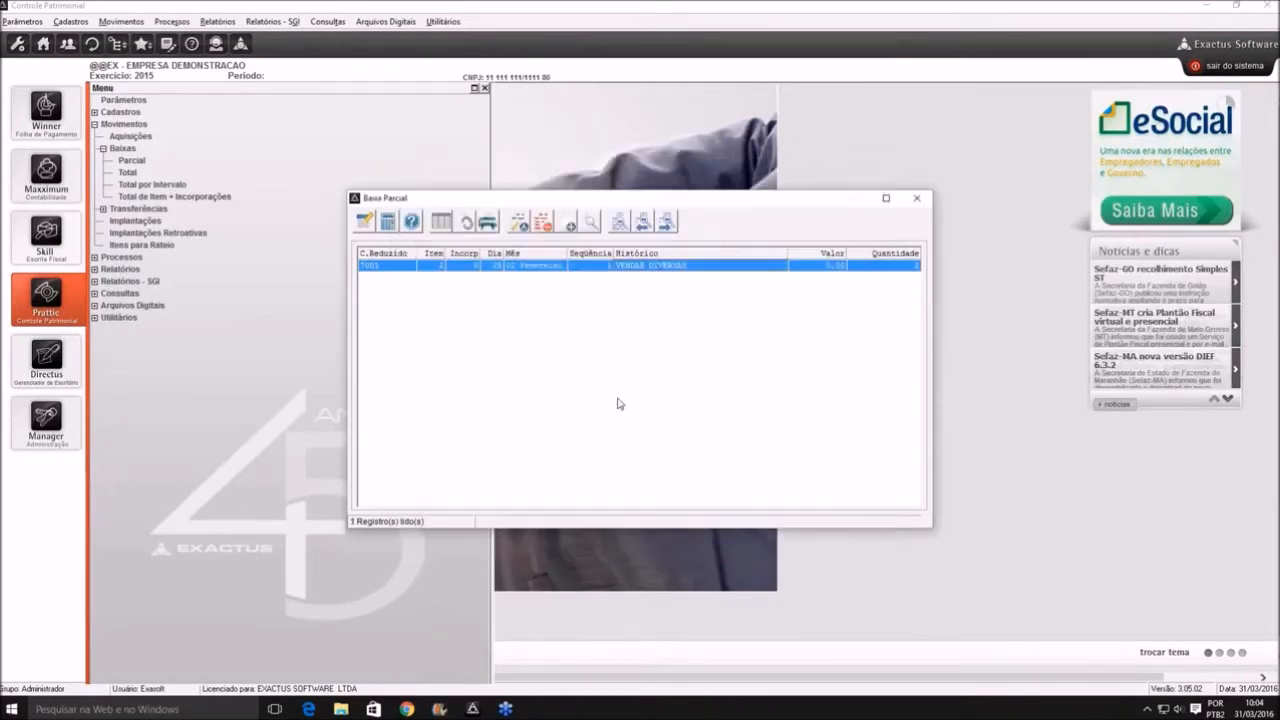
Start a new partial write-off for account 7001, item 6, AQU CADEIRAS, with day 15 and month 04 Abril
click(565, 222)
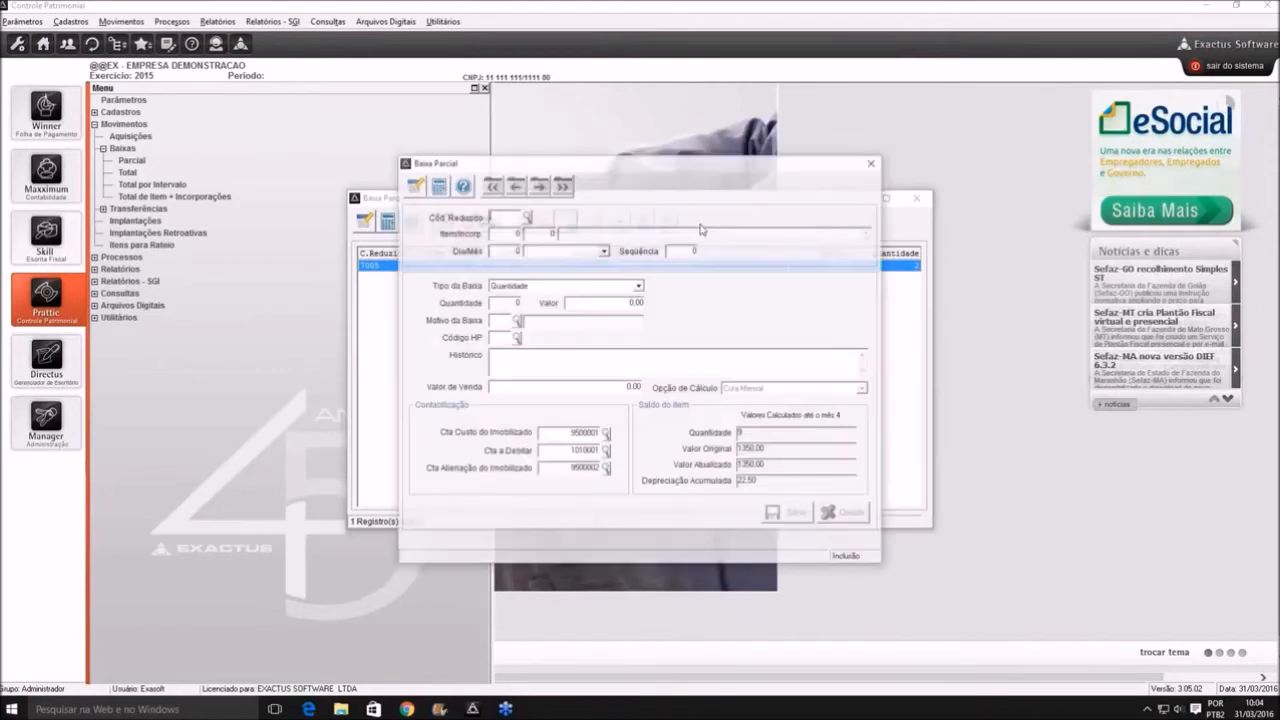
text(7001)
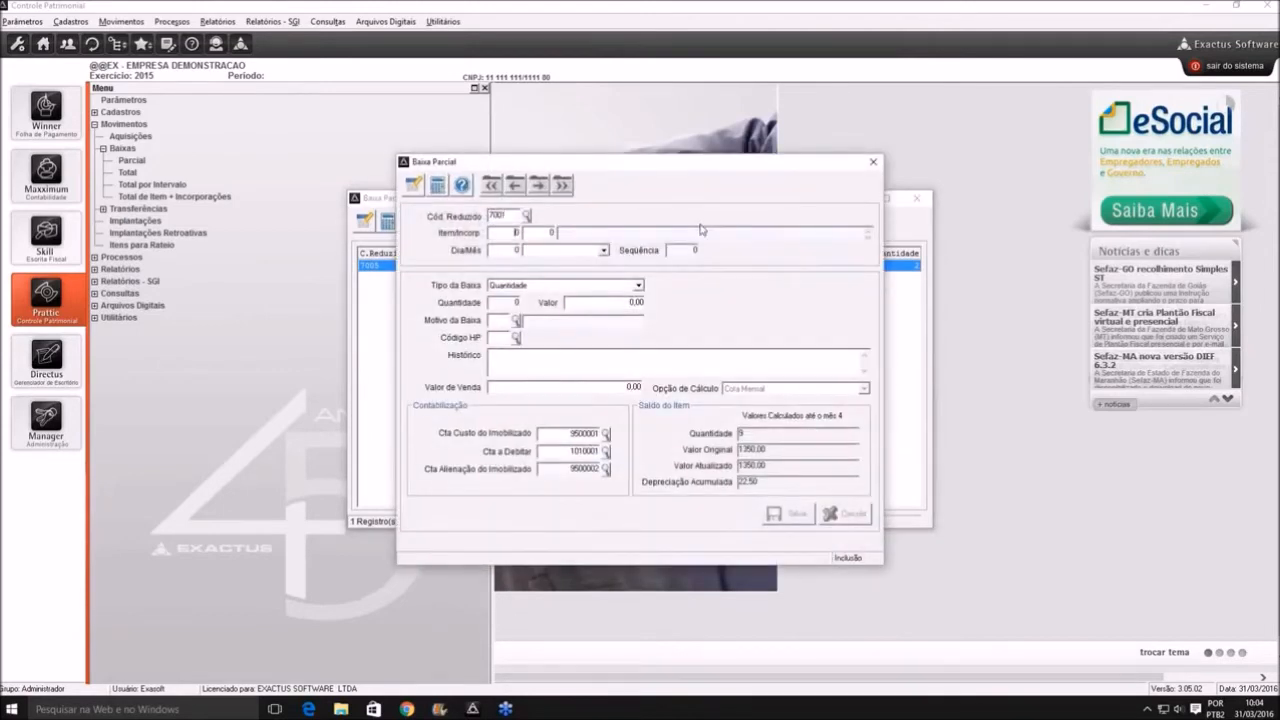
key(Tab)
text(15)
key(Tab)
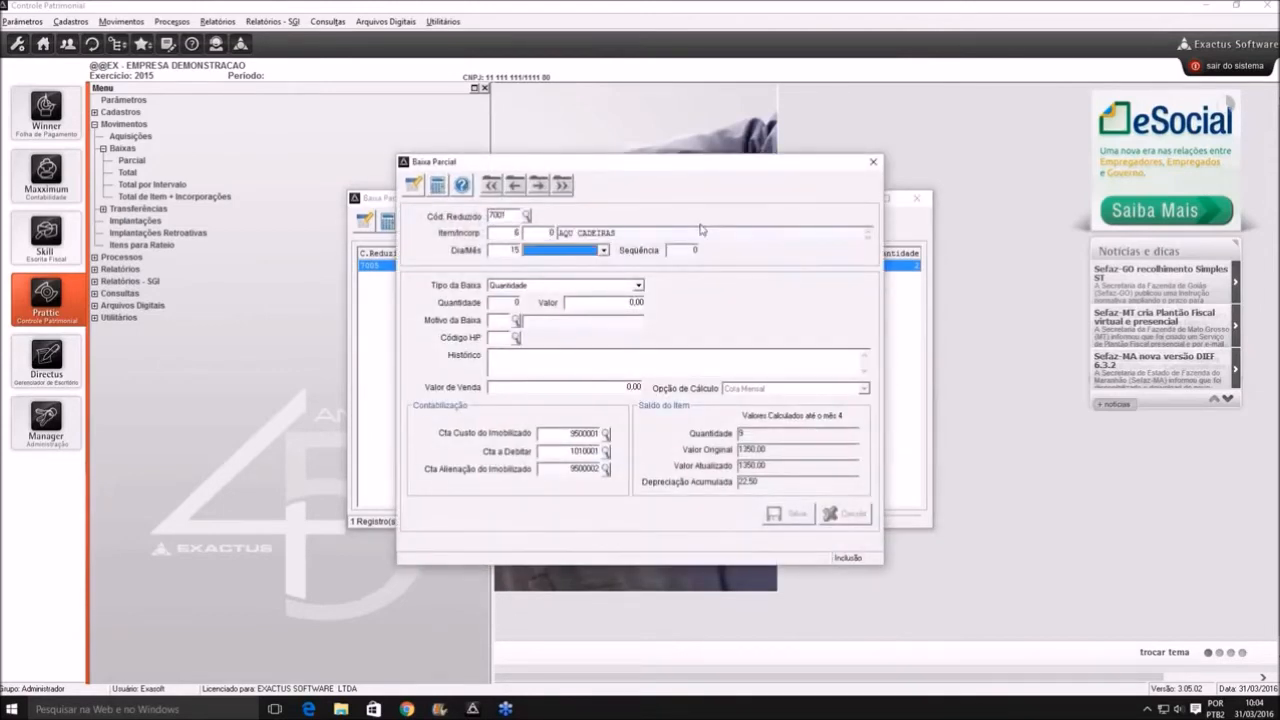
key(Tab)
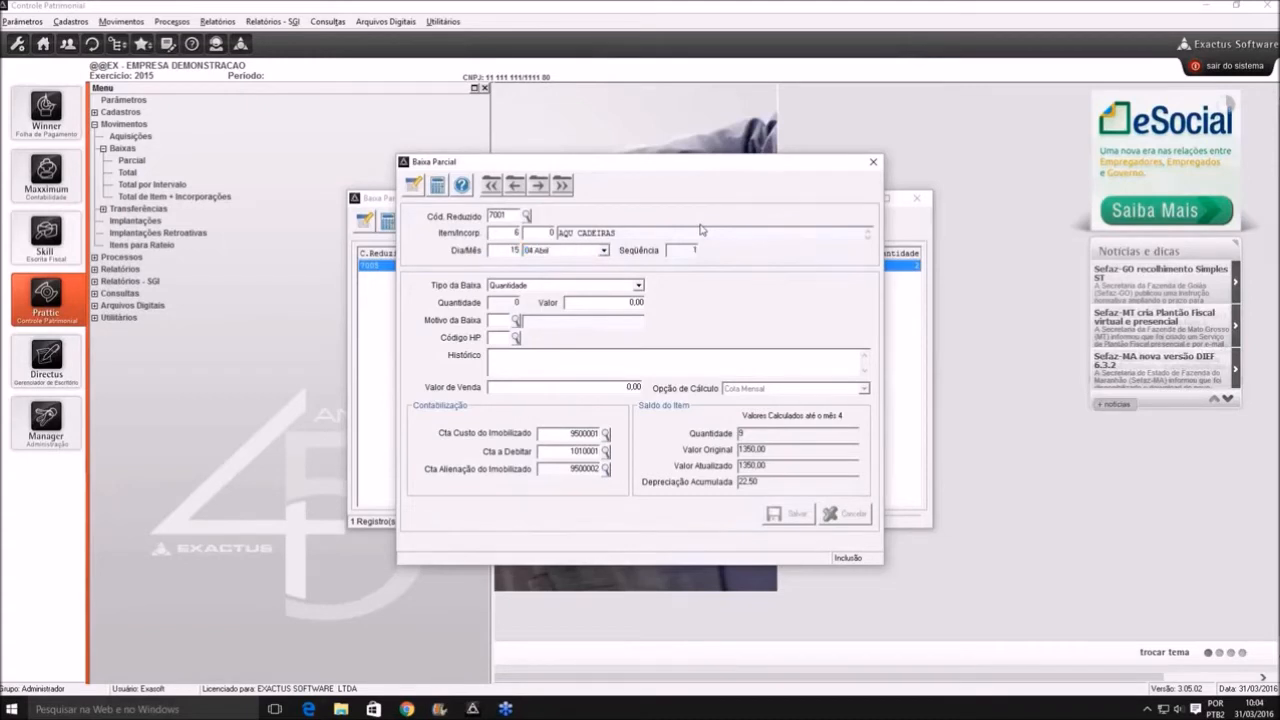
key(Tab)
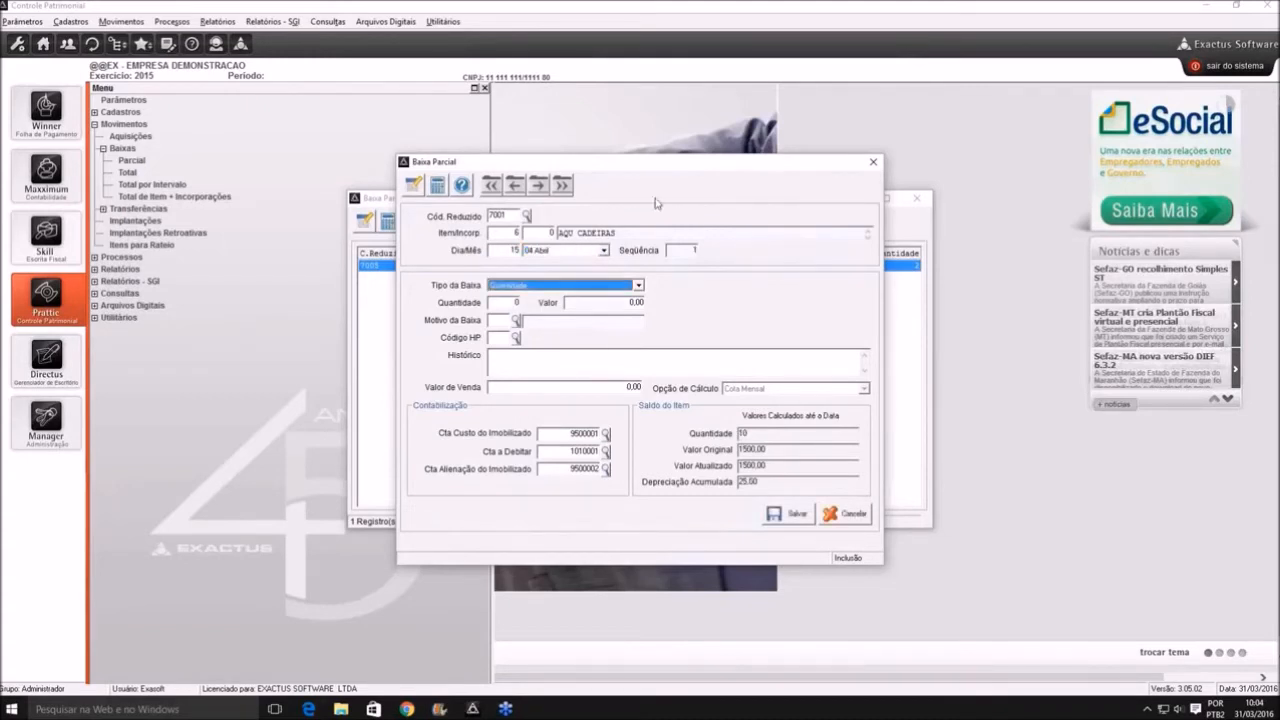
Set Tipo da Baixa to Saldo, with reason Venda and histórico code 1, Aquisição de computadores
click(638, 285)
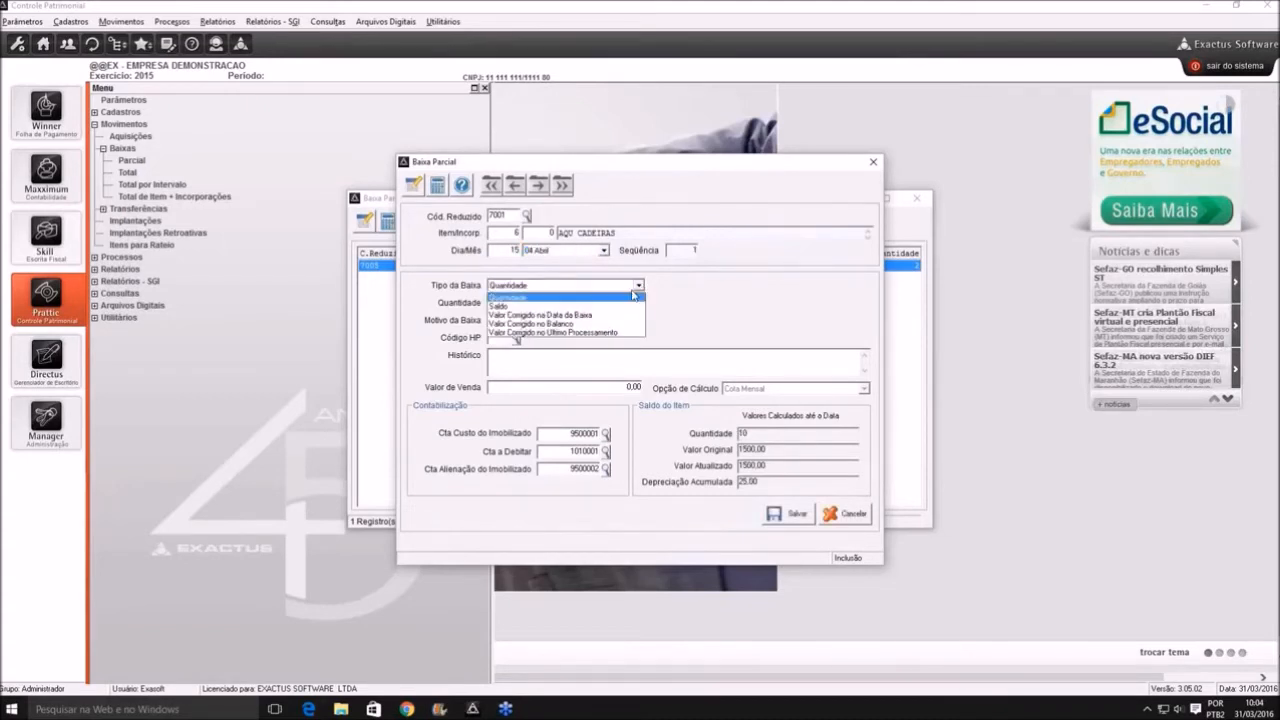
click(612, 302)
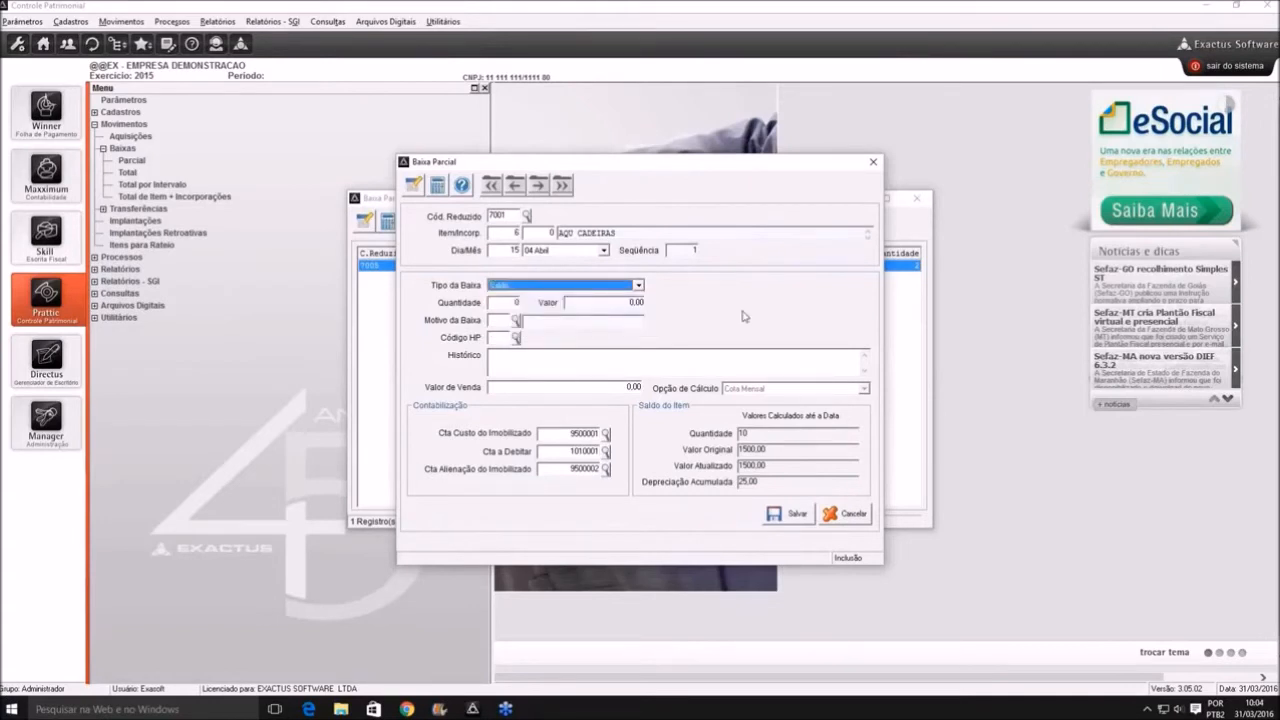
key(Tab)
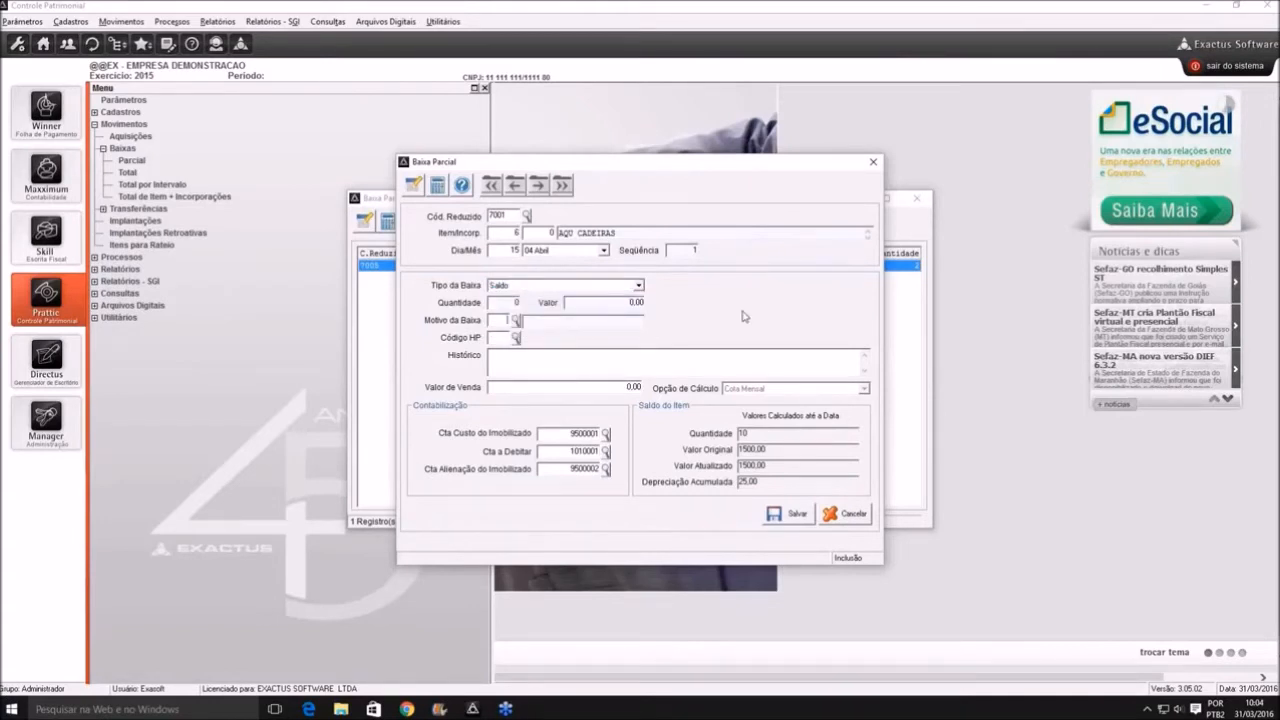
key(F2)
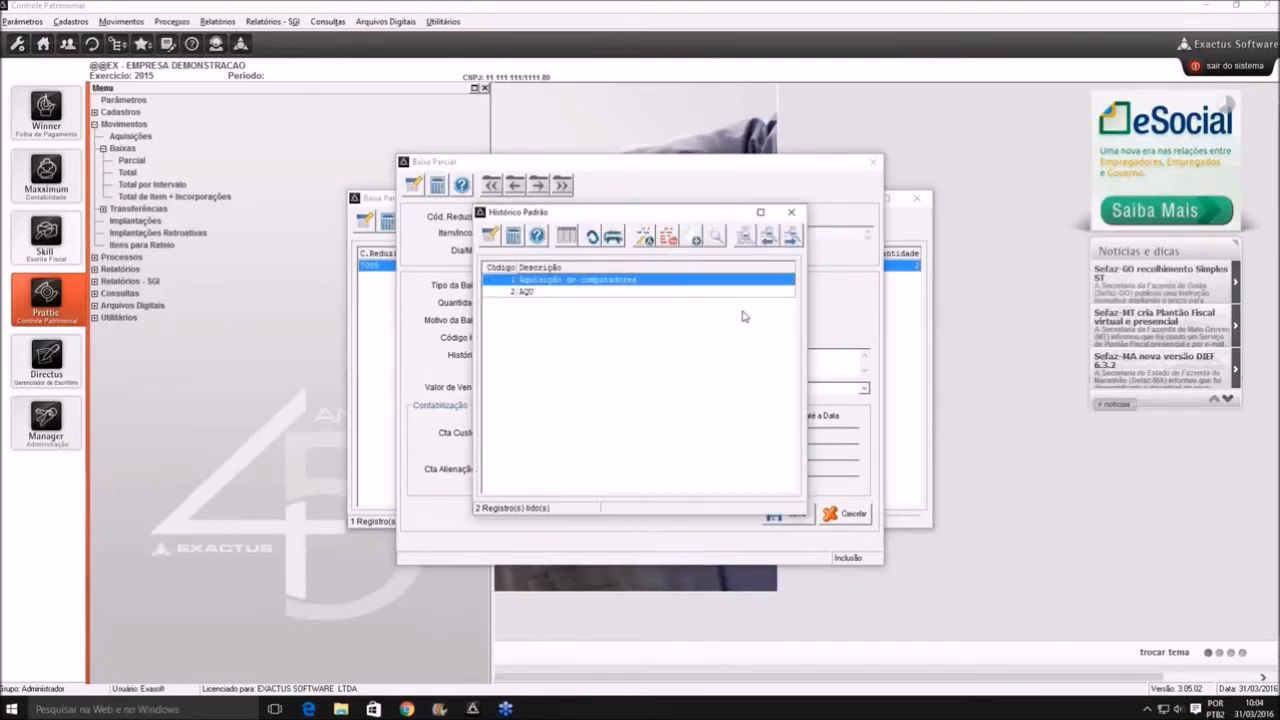
key(Return)
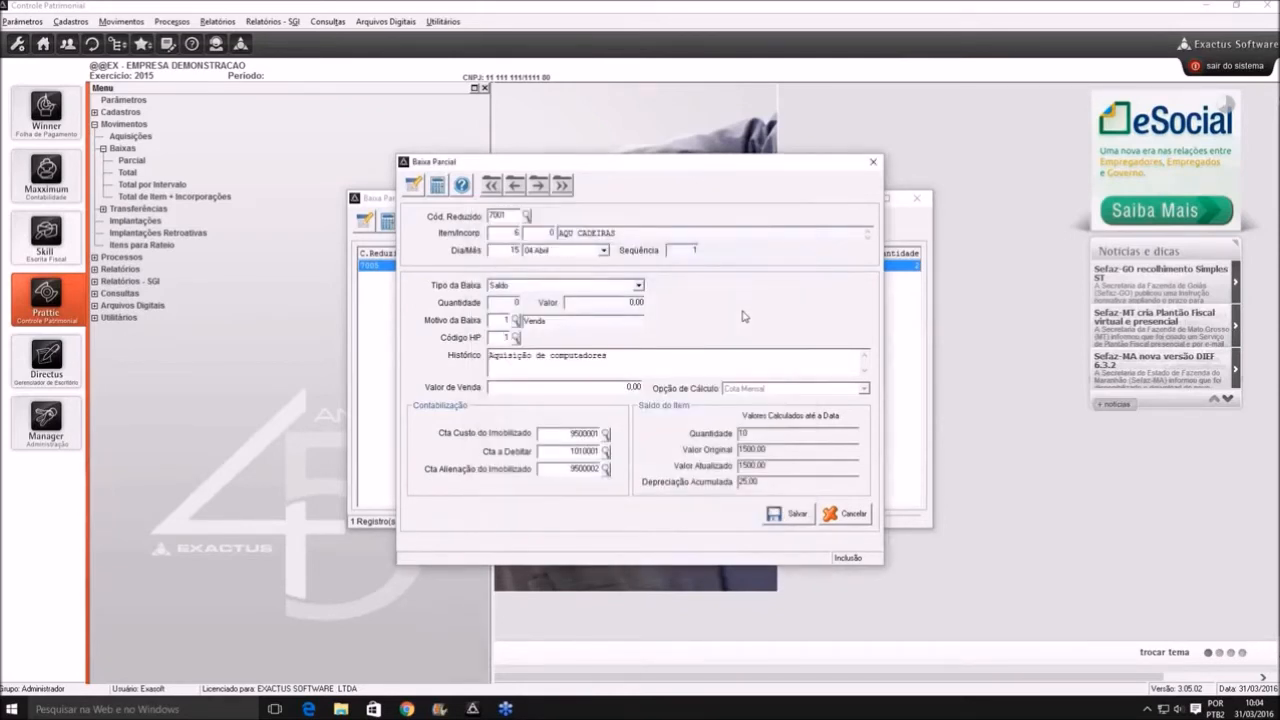
Enter the Valor de Venda and save the Saldo write-off
text(15)
key(BackSpace)
text(000)
key(alt+s)
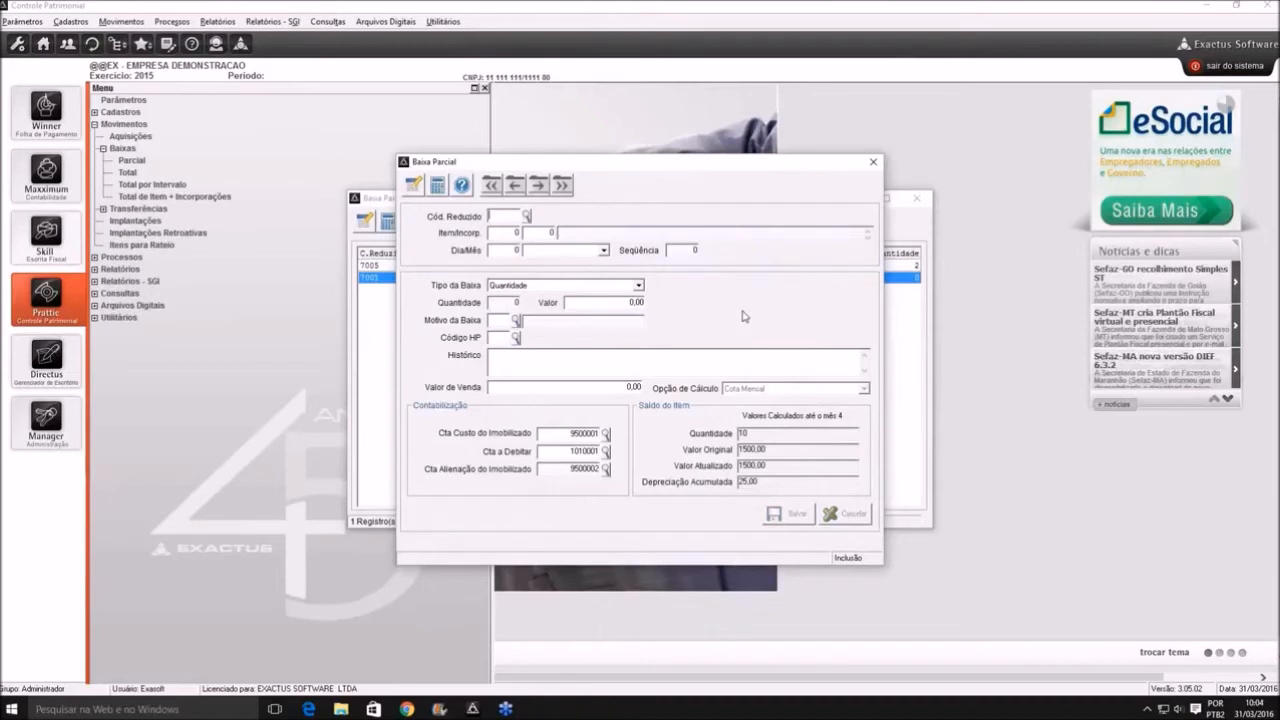
Load item 6 of account 7001 again with day 15 to check its balance after the Saldo write-off
key(F2)
key(Return)
key(alt+s)
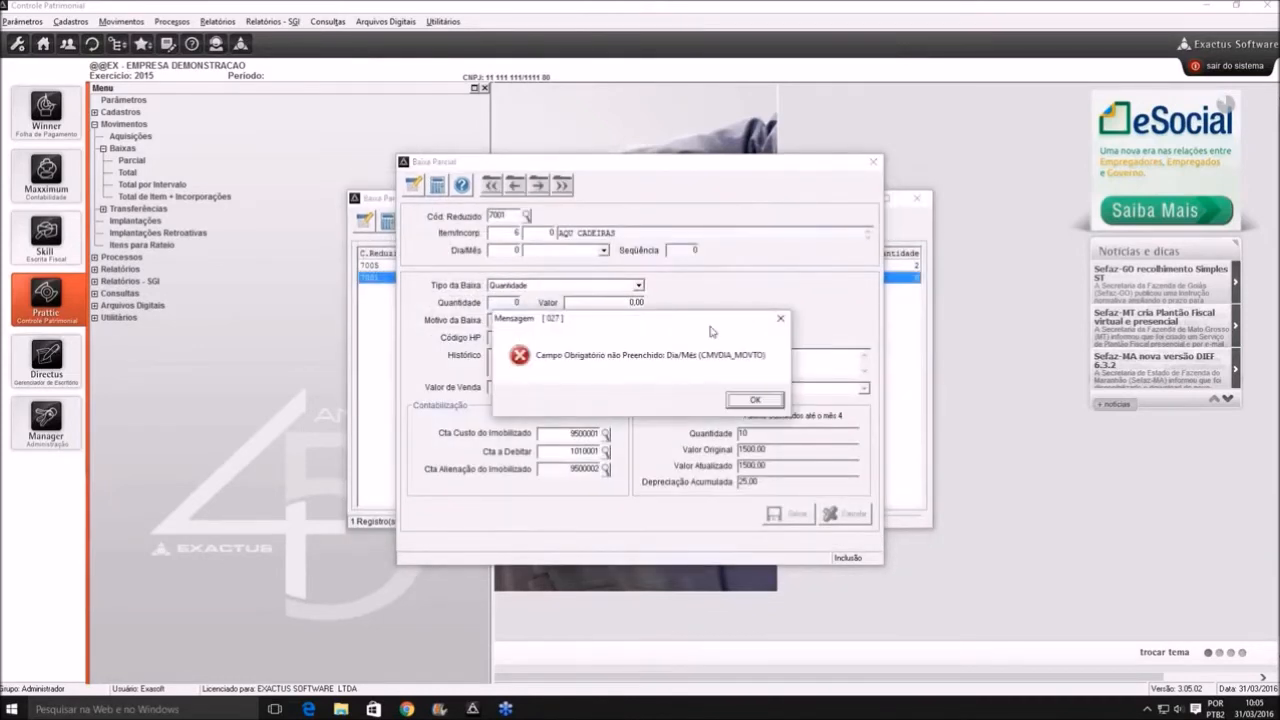
key(Return)
text(15)
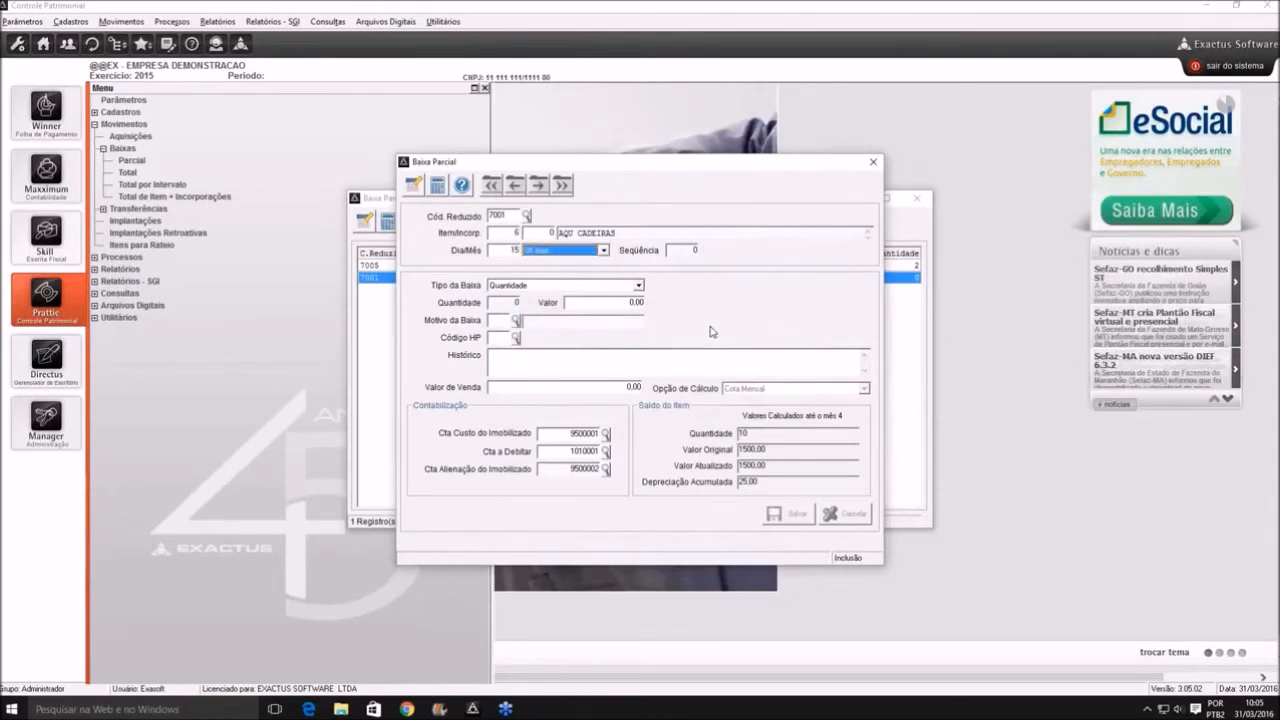
key(Tab)
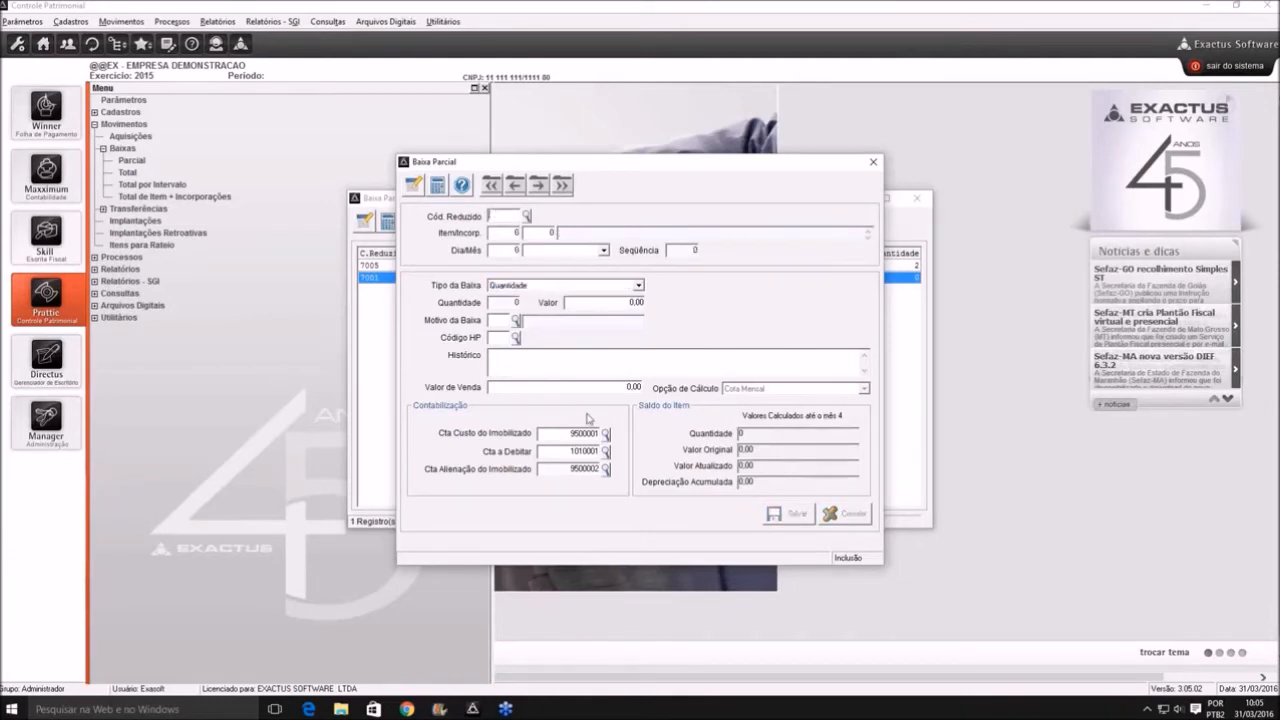
Close the partial write-off and start a total write-off for account 7001, item 5, with day 30 and month 04 Abril
key(Escape)
key(Escape)
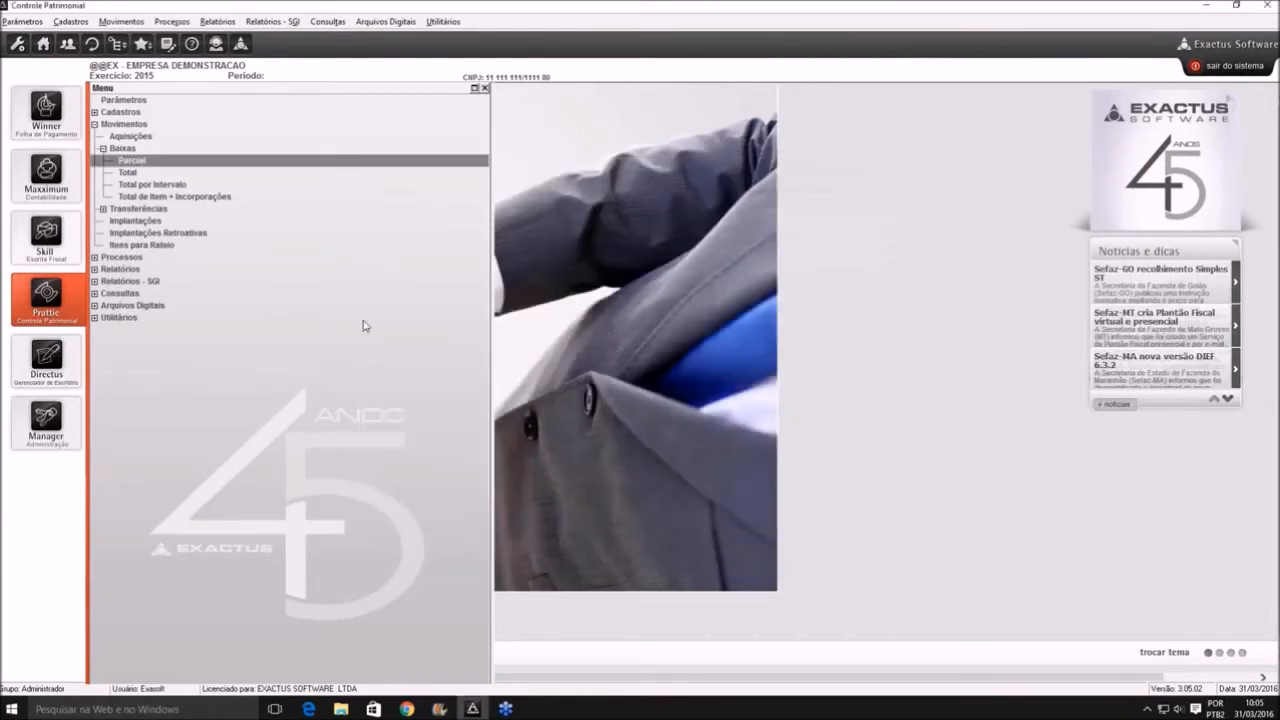
double_click(128, 173)
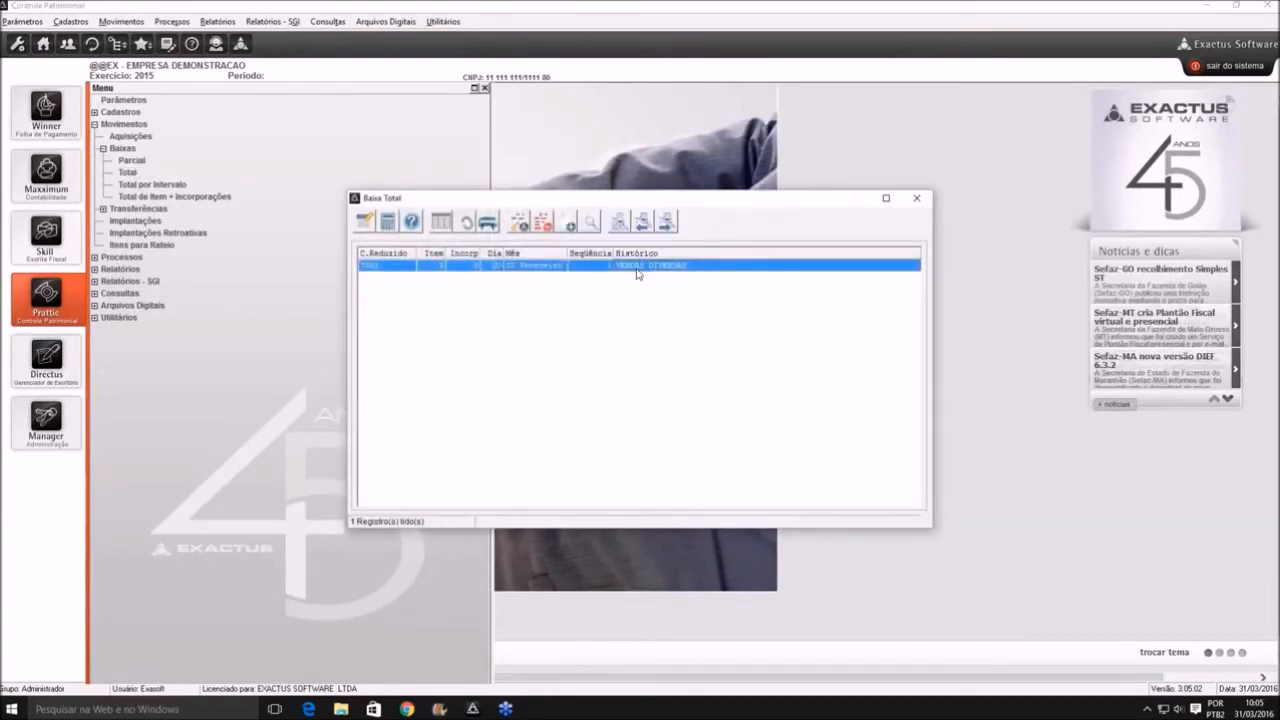
click(543, 222)
text(7001)
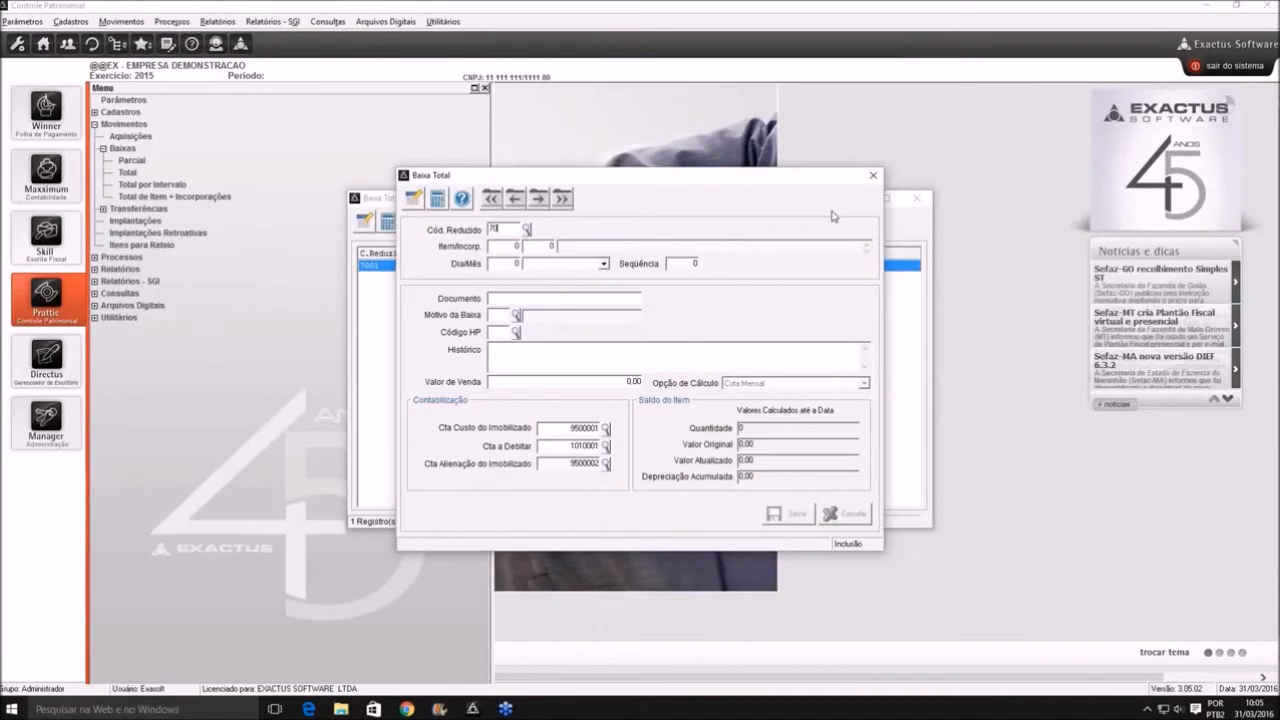
text(5)
key(Tab)
text(30)
key(Tab)
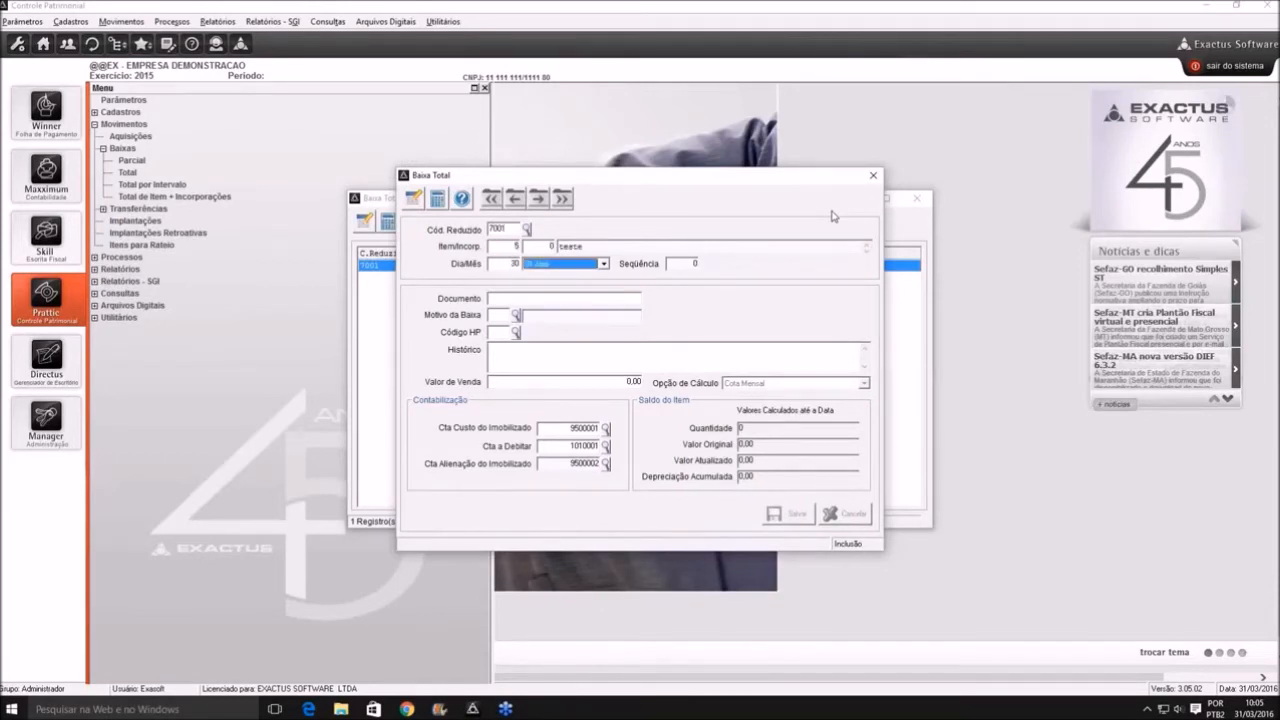
key(Tab)
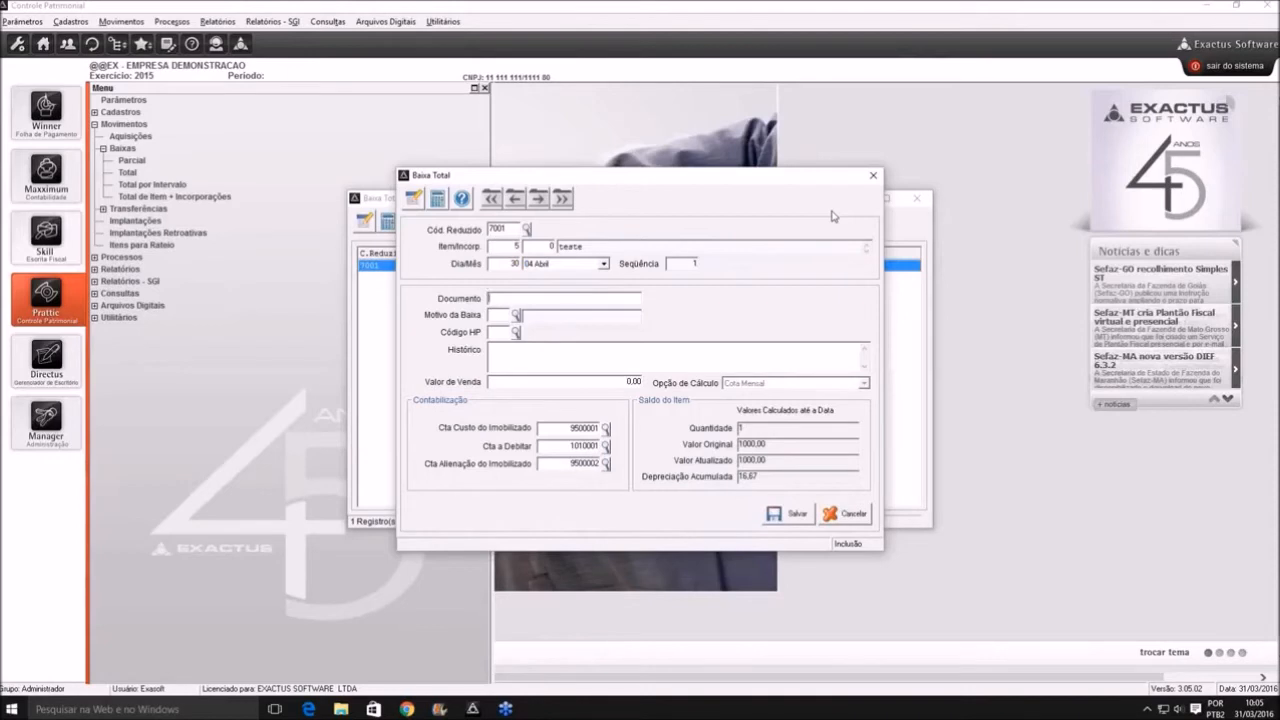
Set the total write-off's reason to Venda, histórico code 1 and Valor de Venda 1500, and save it
key(F2)
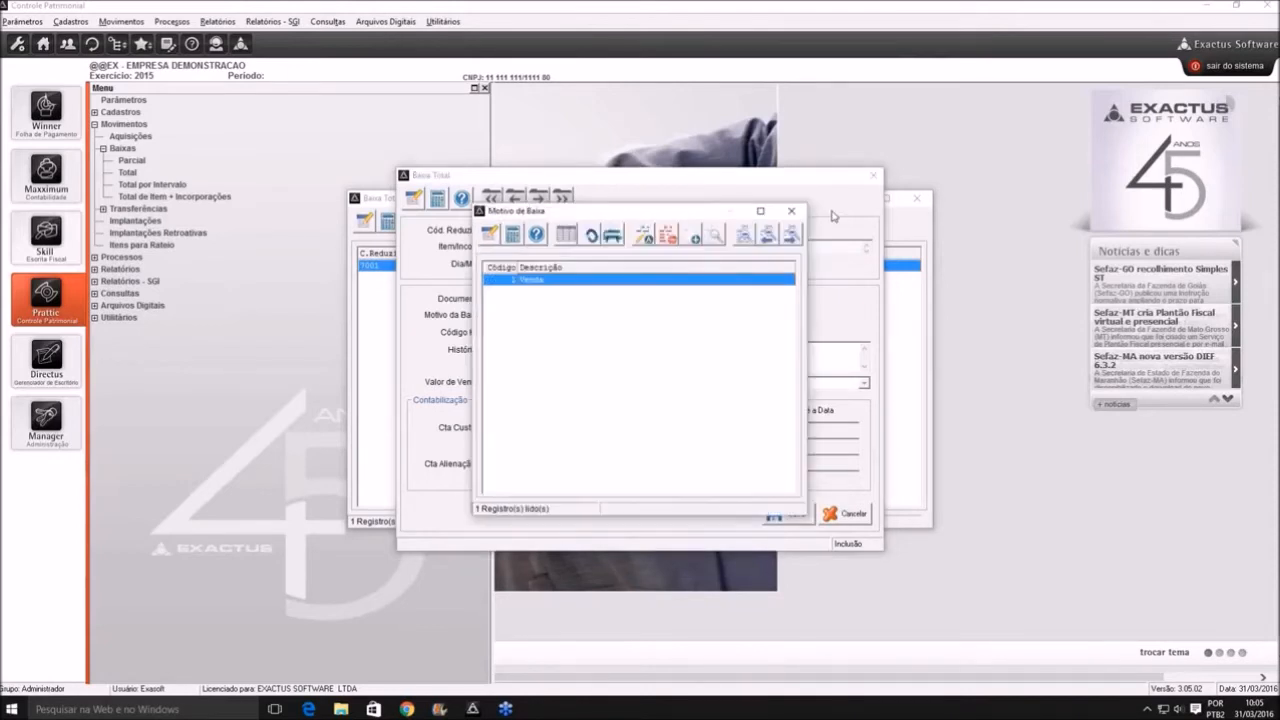
key(Return)
key(F2)
key(Down)
key(Up)
key(Return)
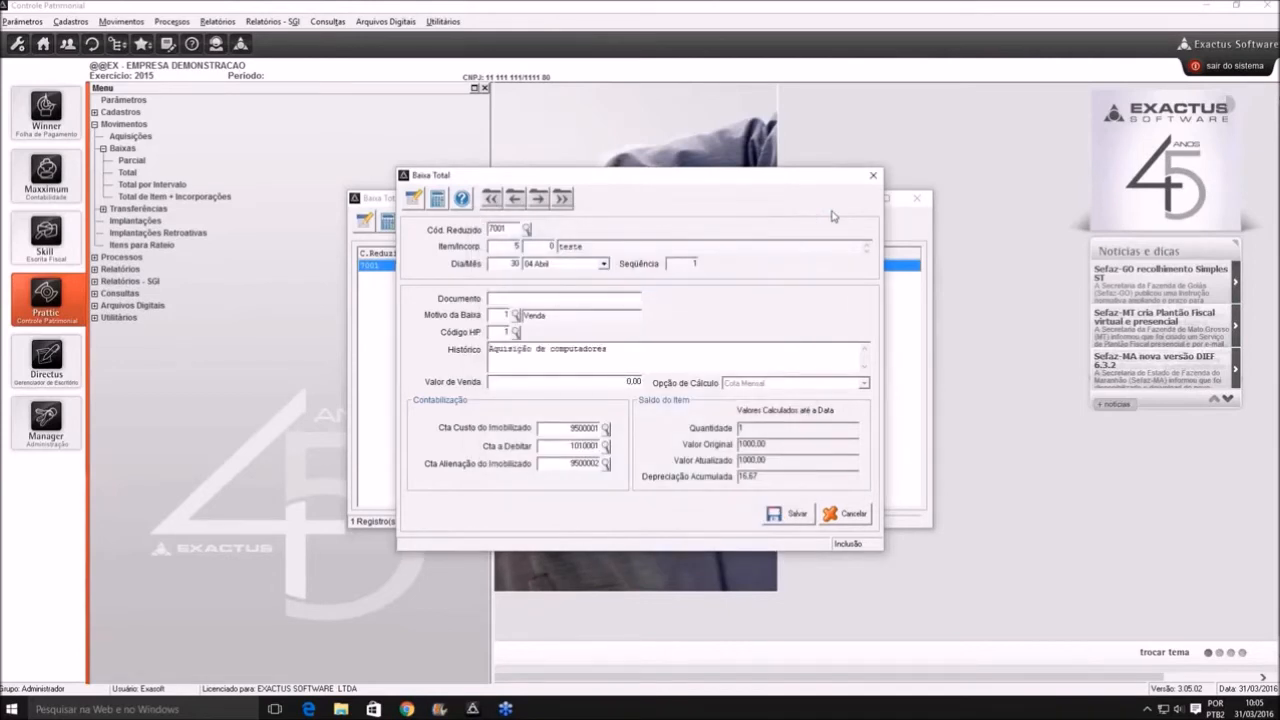
text(1500)
key(alt+s)
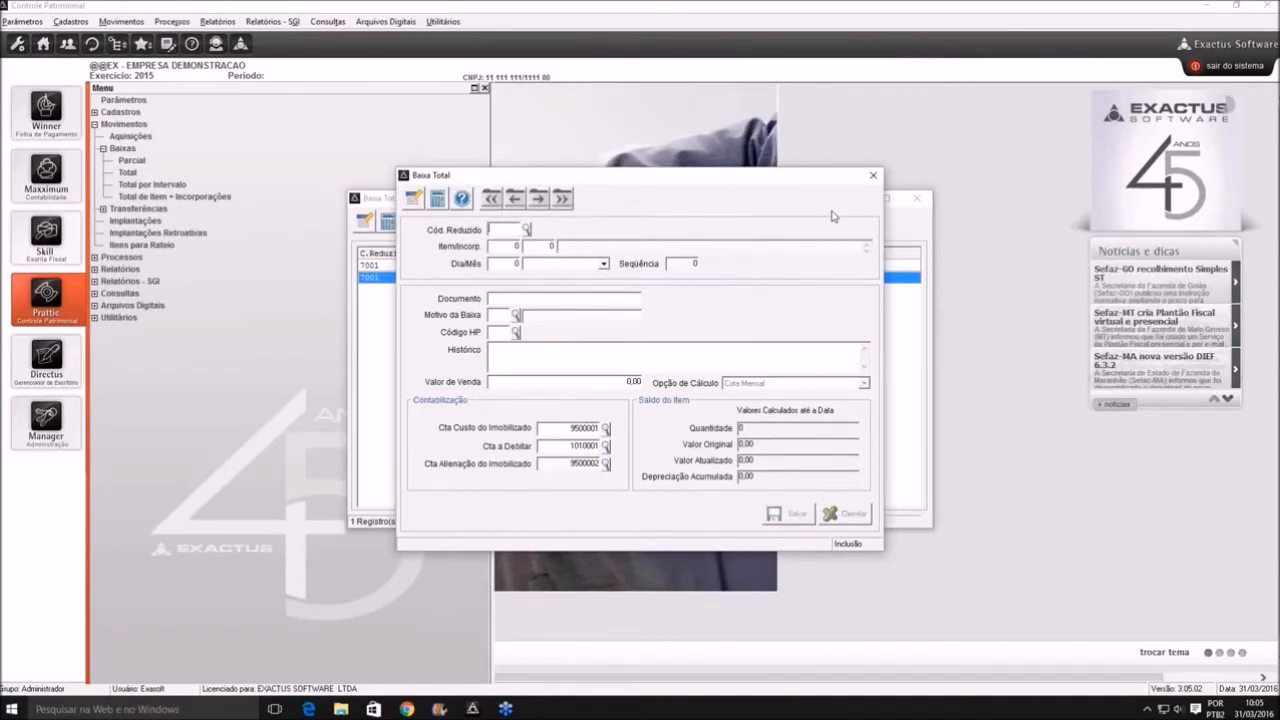
Leave the total write-offs and examine the fields of the Baixa Total por Intervalo form, then close it
key(Escape)
key(Escape)
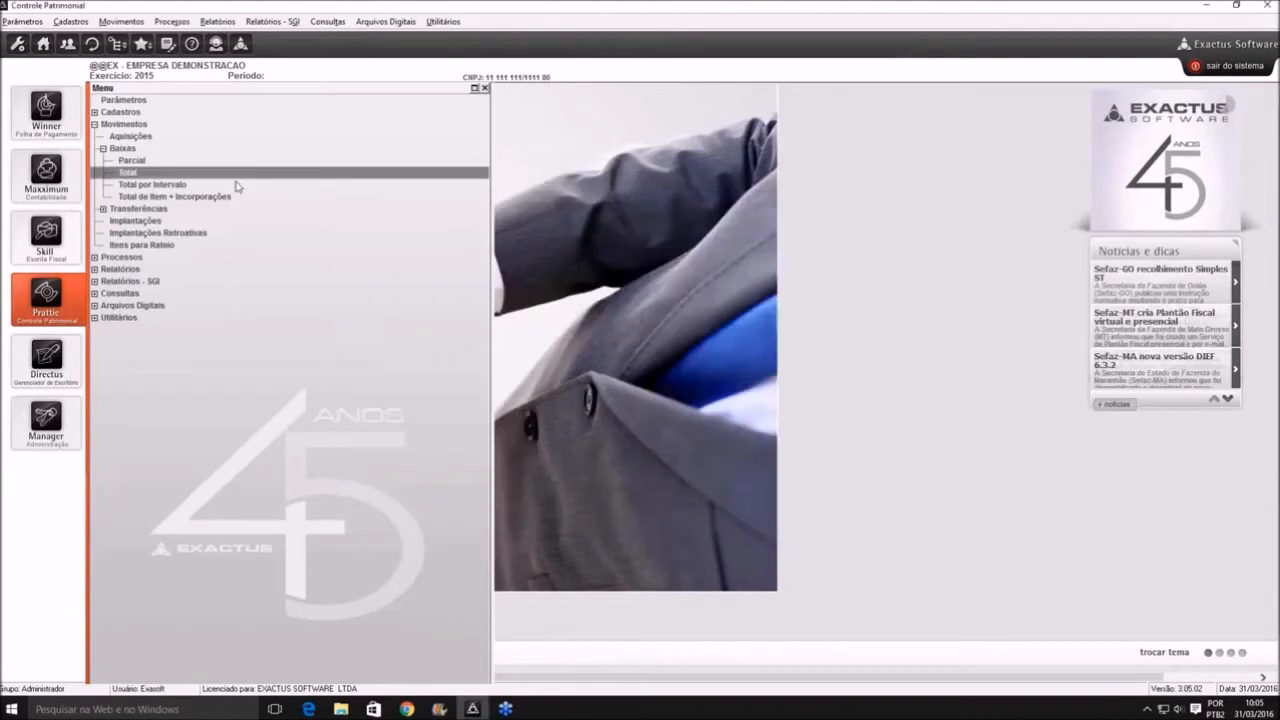
double_click(143, 185)
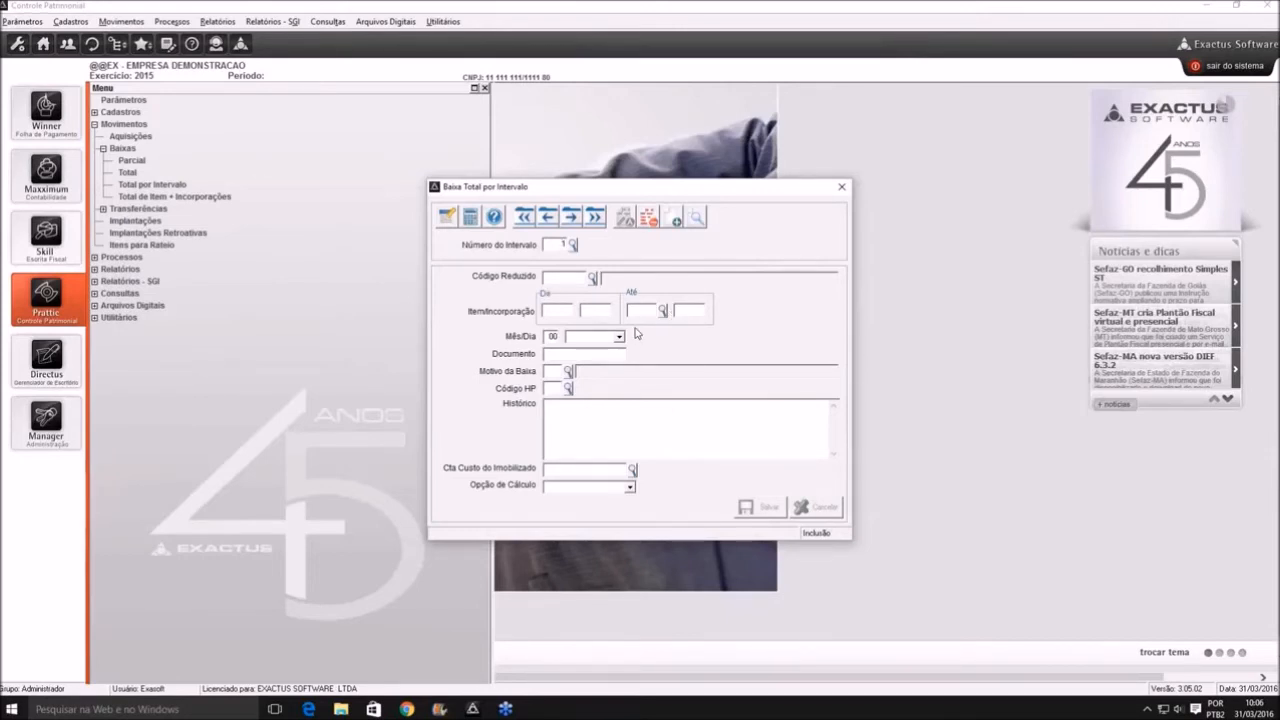
click(254, 186)
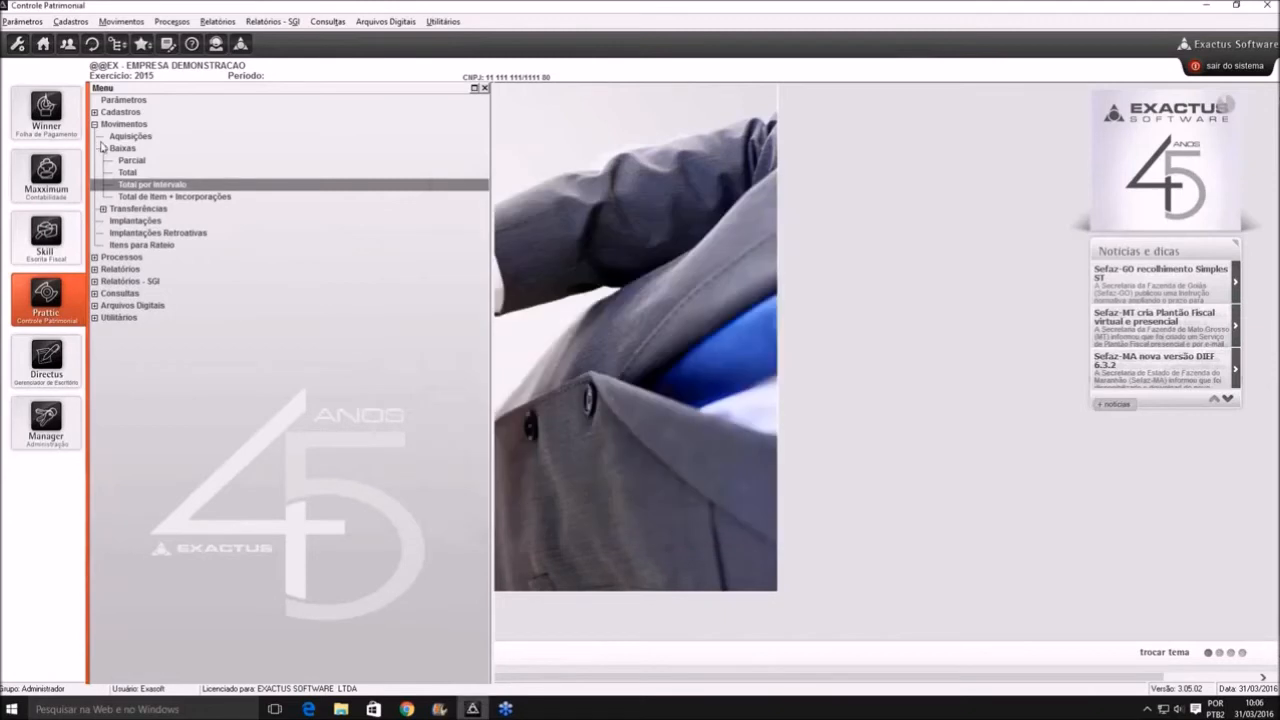
Open the Transferência Parcial form and load the existing transfer of account 7001, item 2
click(102, 148)
click(103, 160)
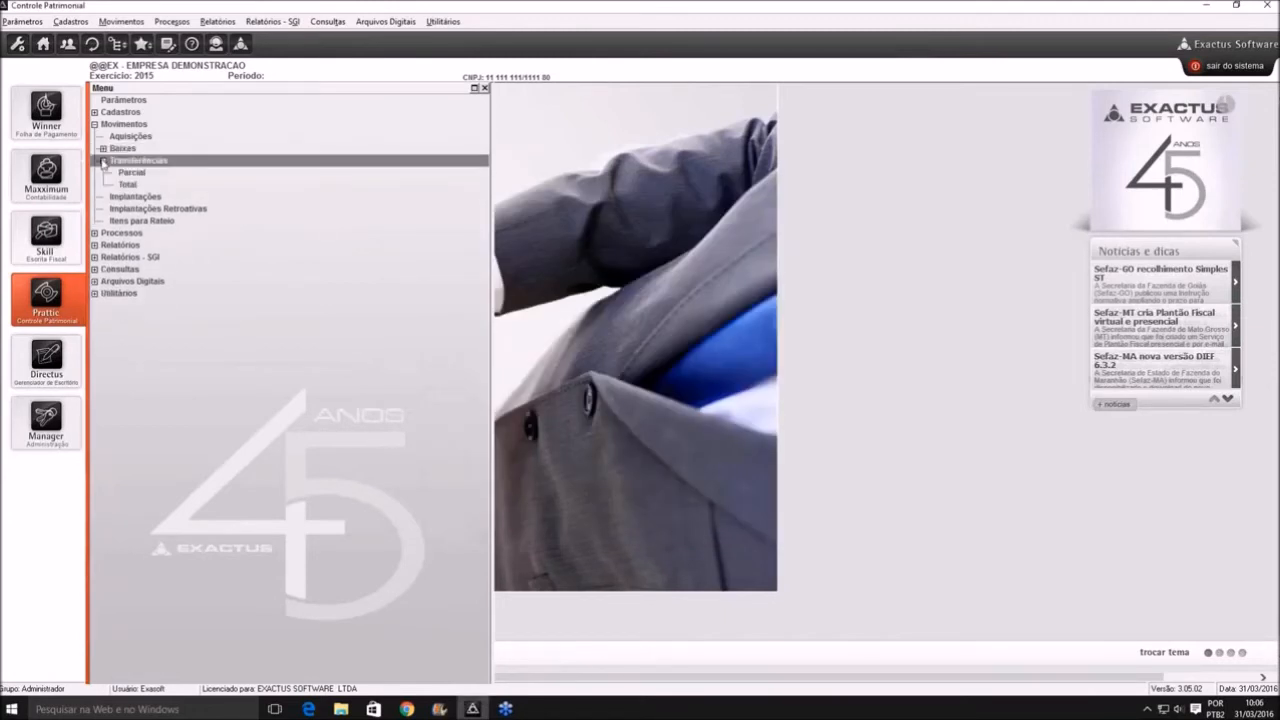
click(122, 174)
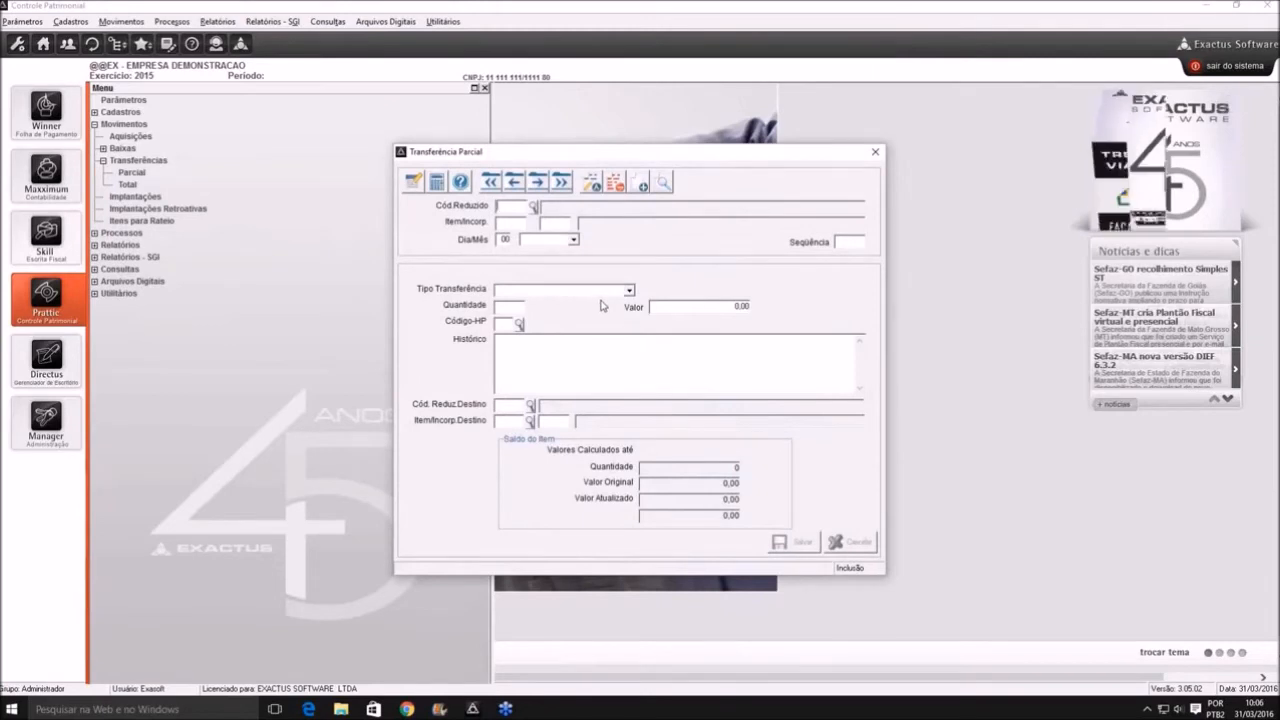
key(F2)
key(Return)
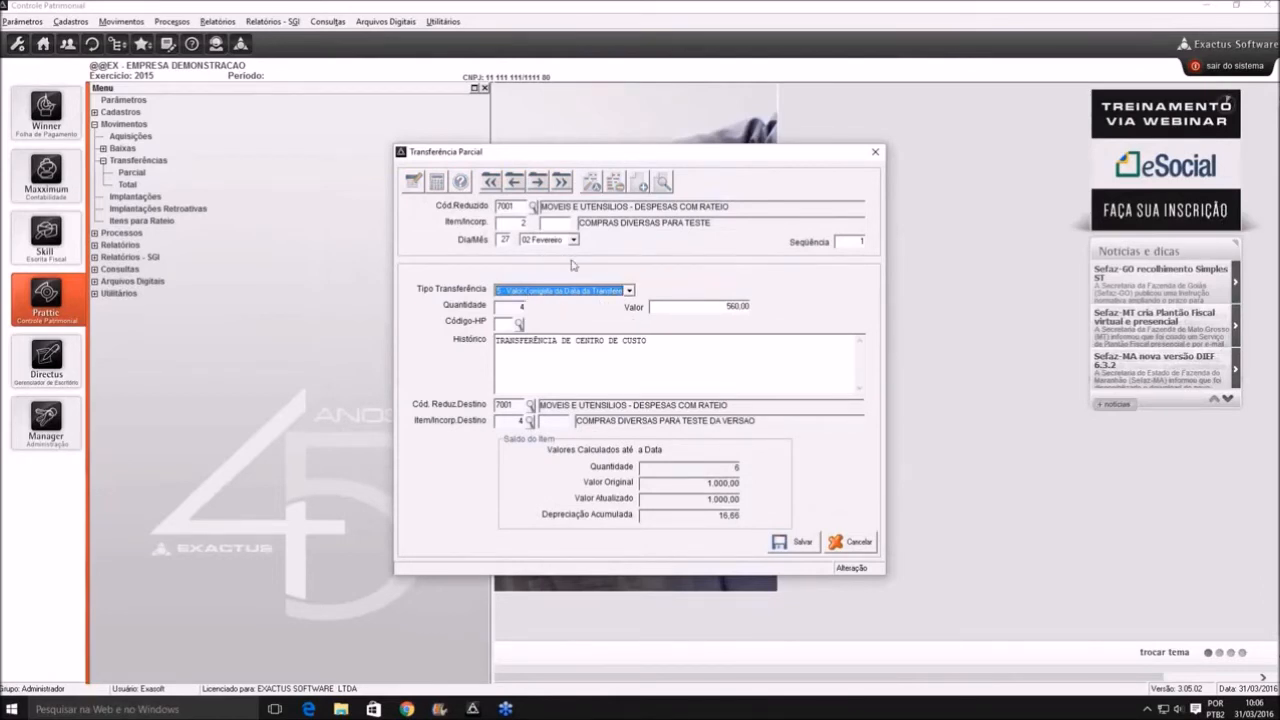
Review the Tipo Transferência options and the Valor field of the partial transfer, and close the record without saving
click(629, 291)
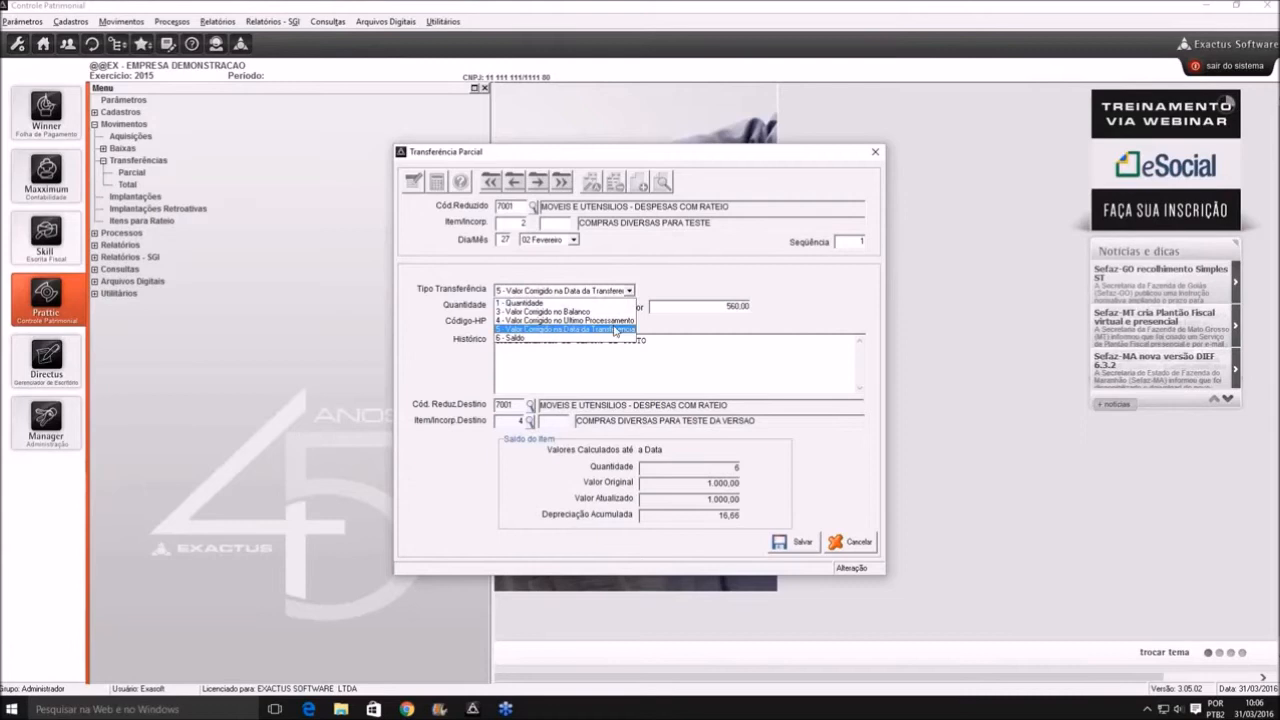
click(612, 329)
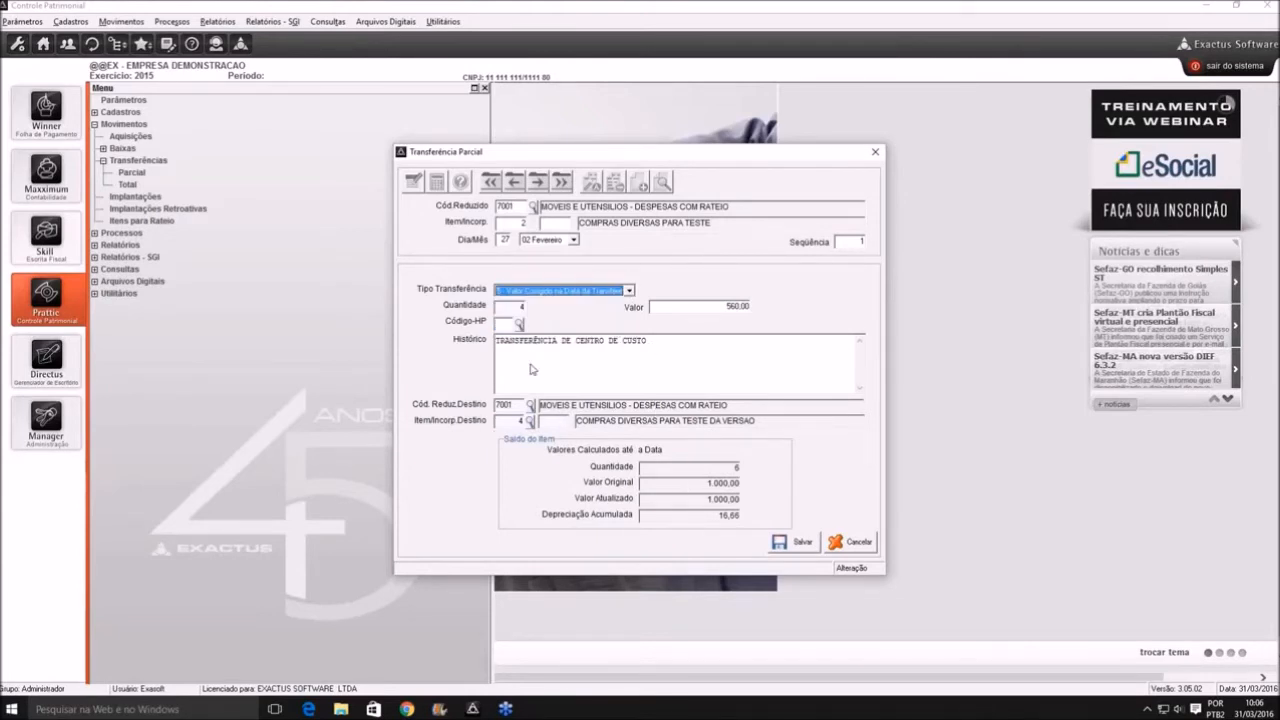
click(698, 305)
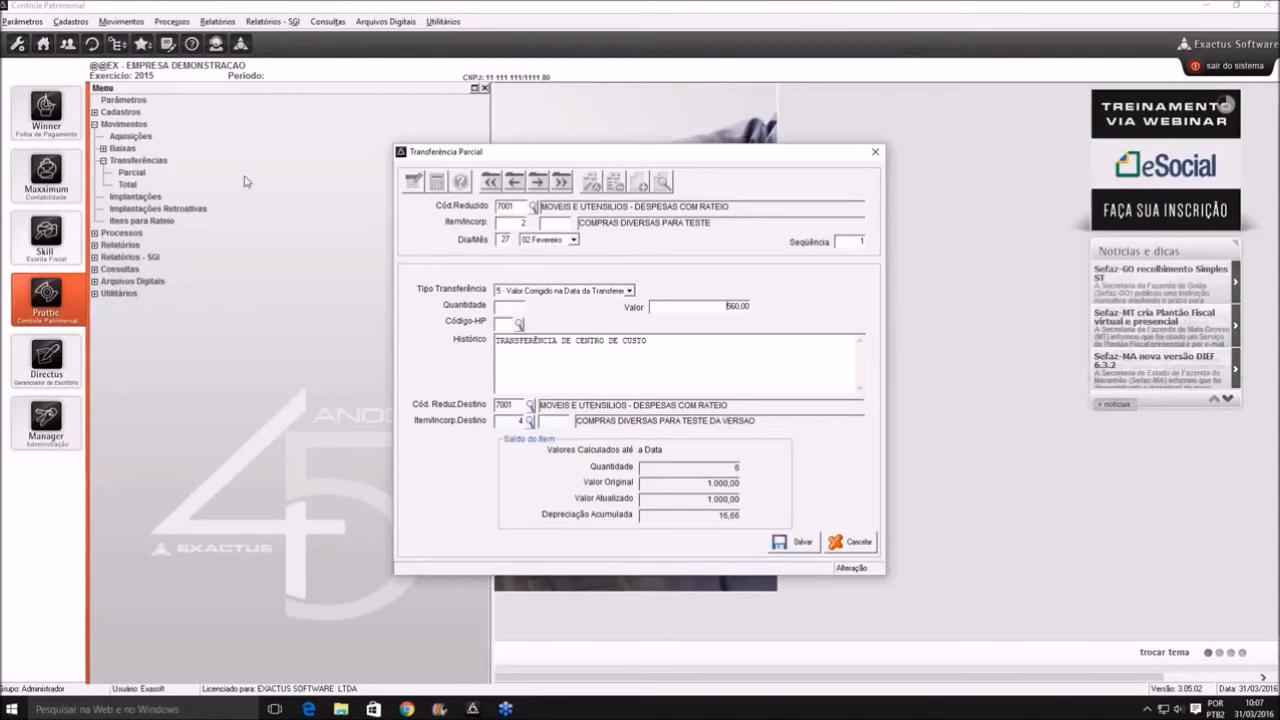
key(Escape)
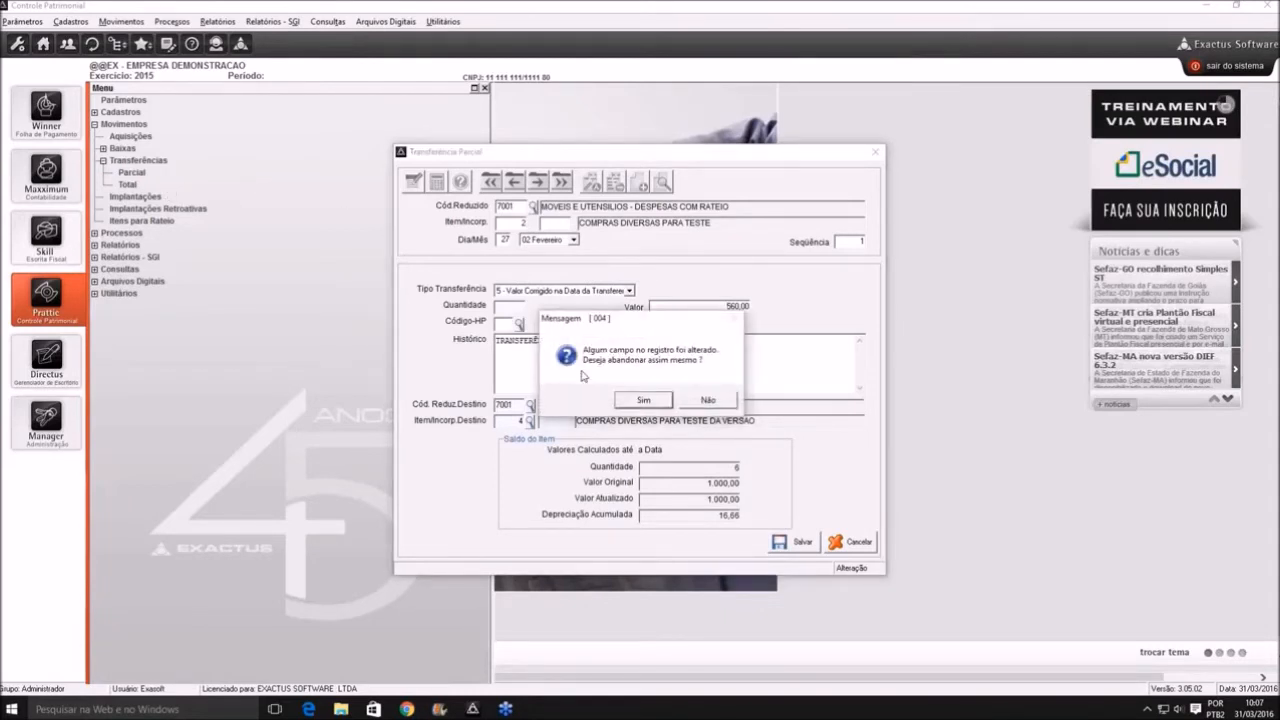
key(Return)
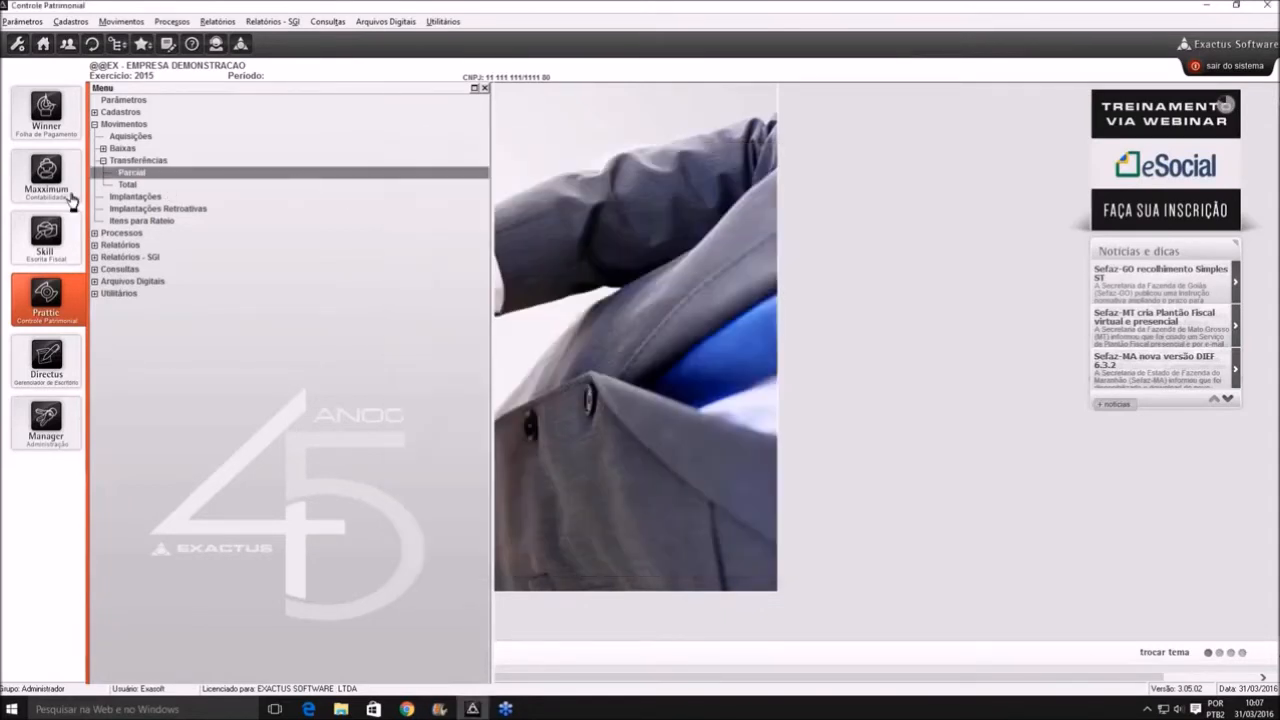
Examine the Transferência Total form and compare it with the Alteração de Itens form, closing both without entering data
double_click(127, 184)
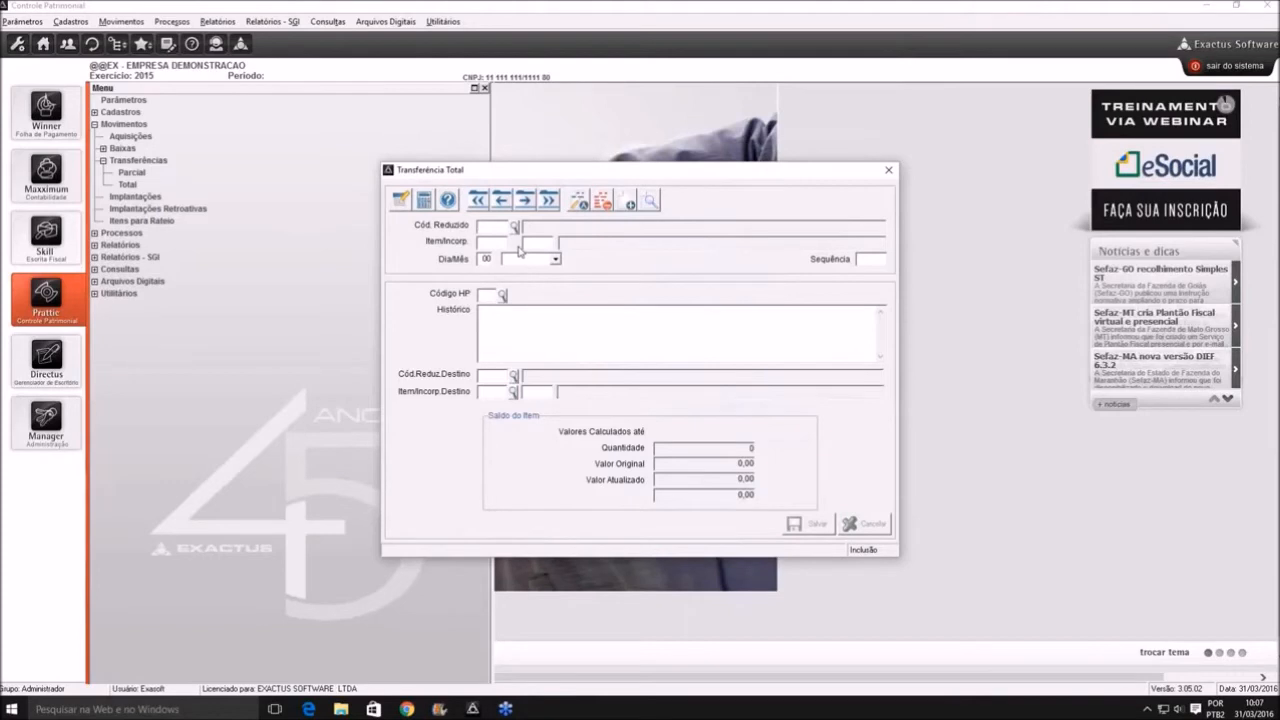
key(Escape)
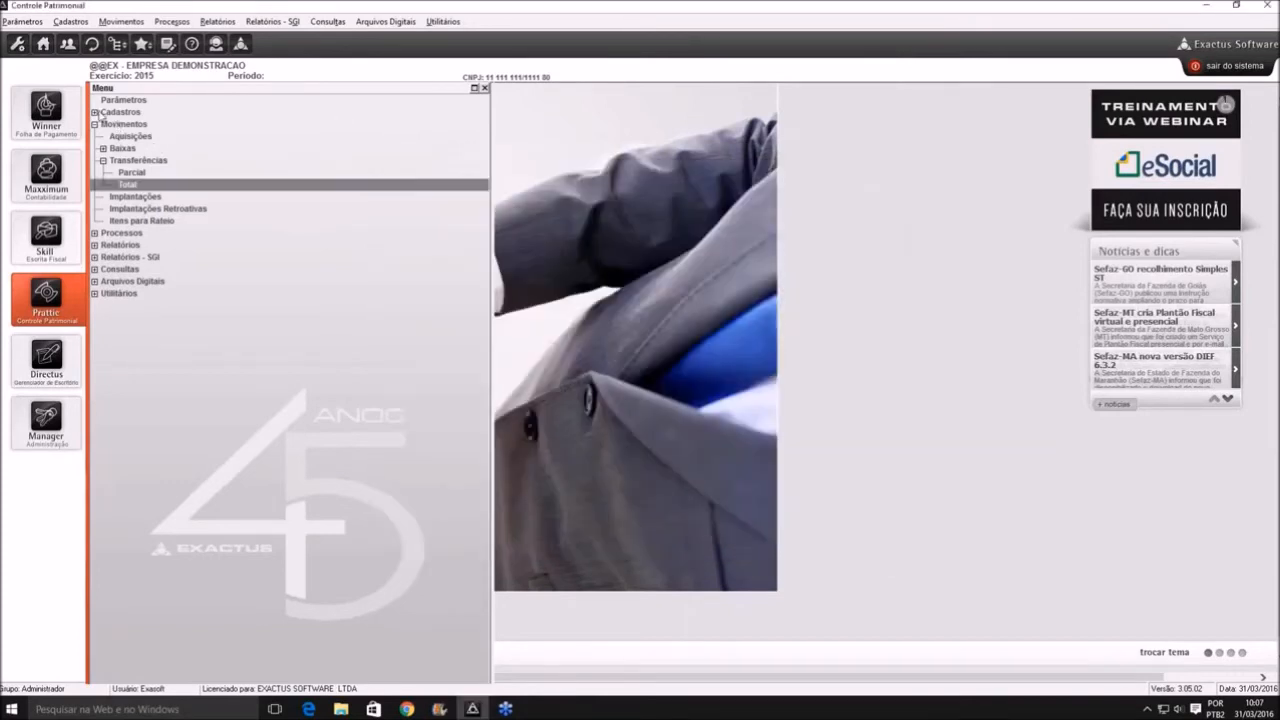
double_click(102, 114)
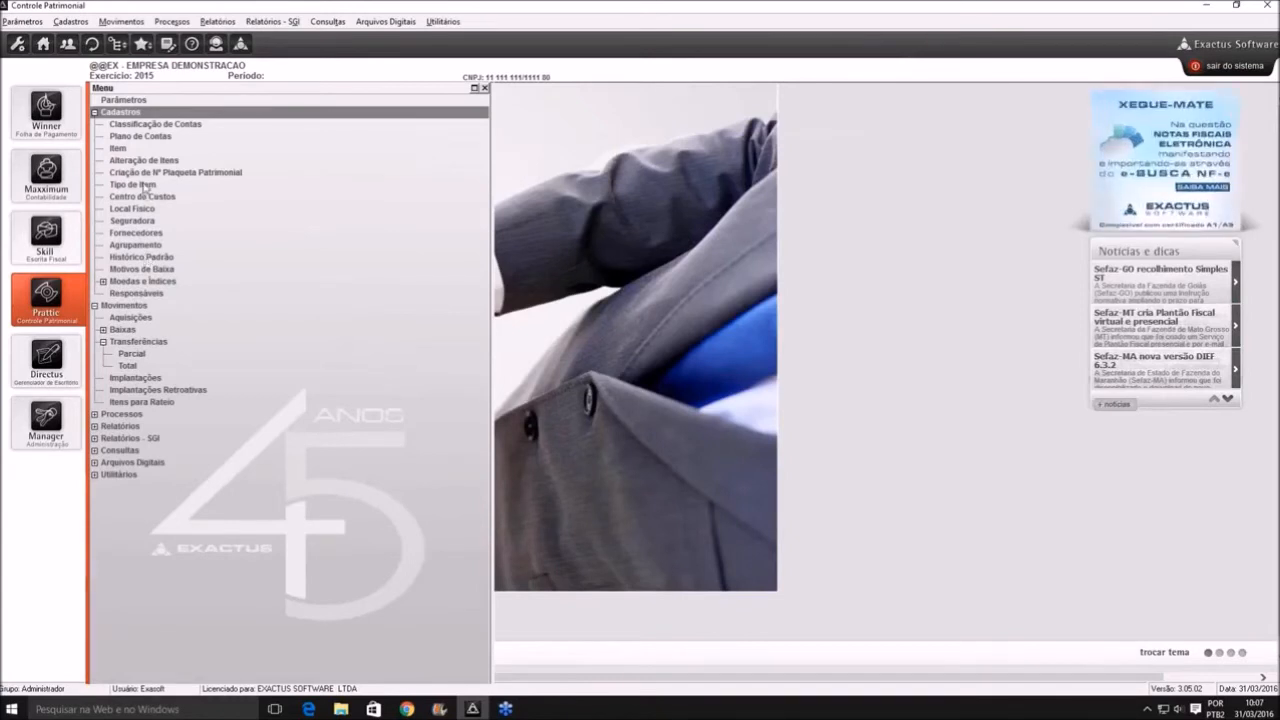
double_click(145, 161)
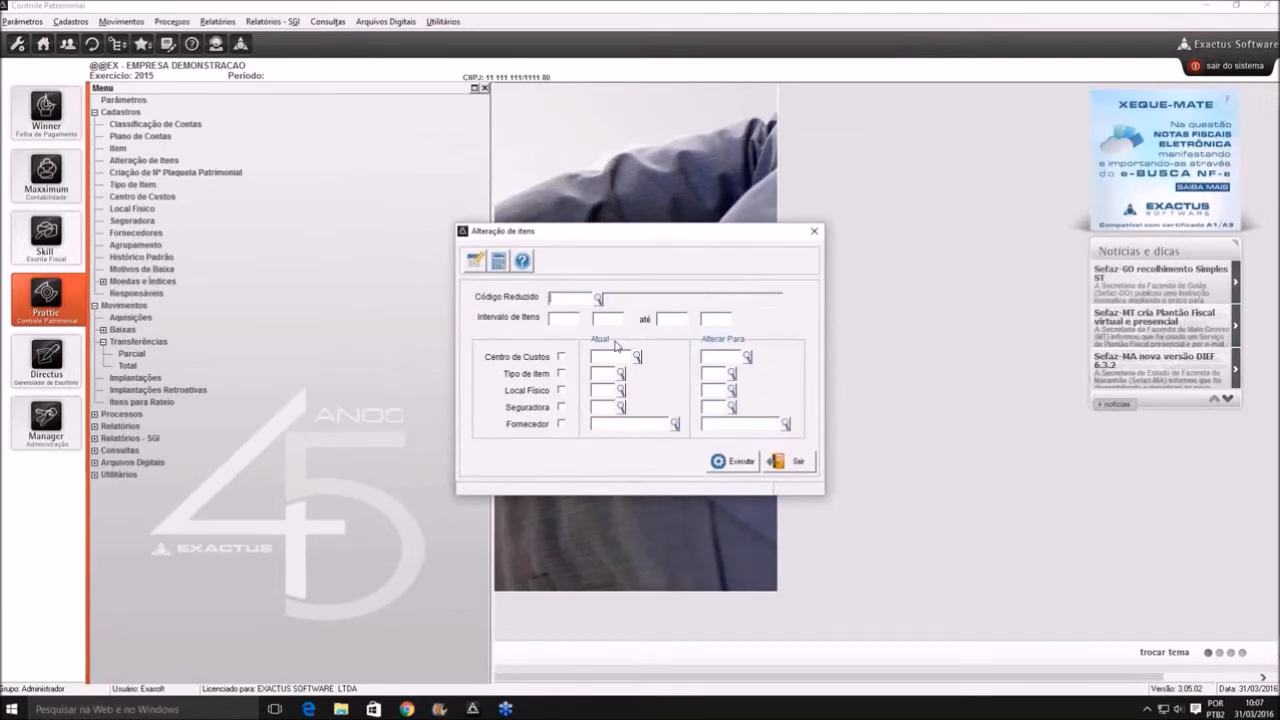
key(Escape)
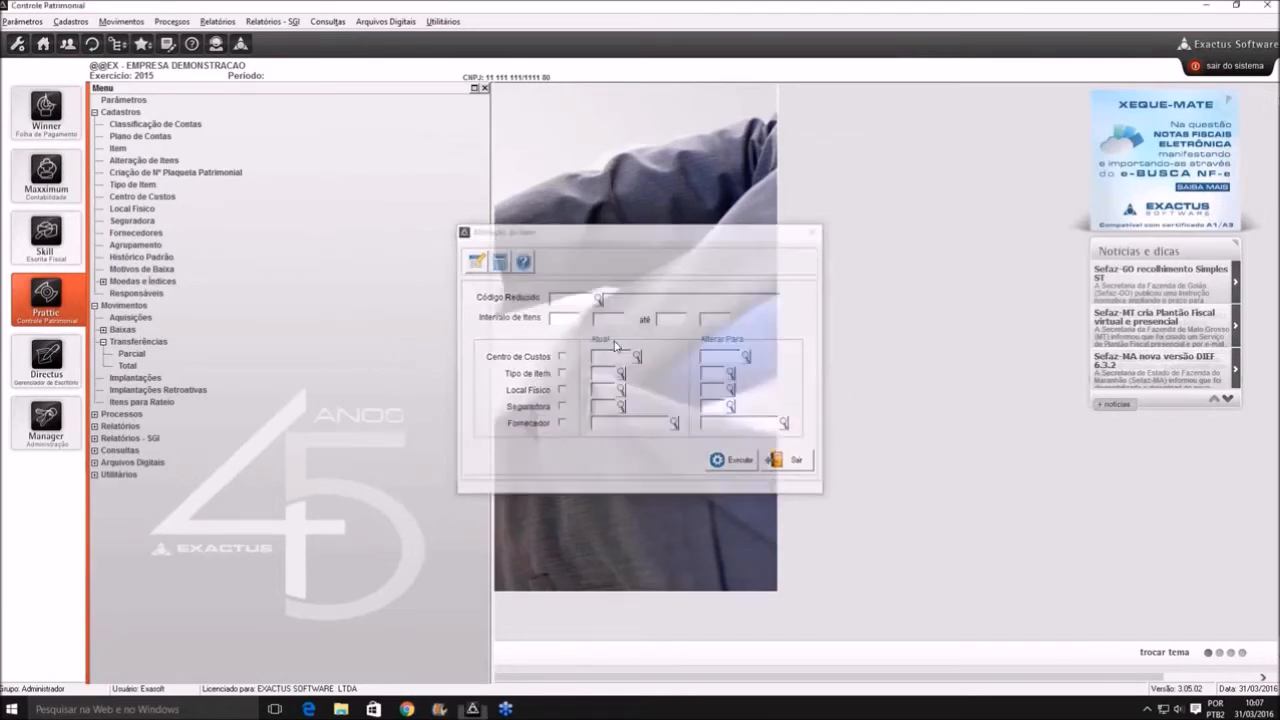
double_click(125, 365)
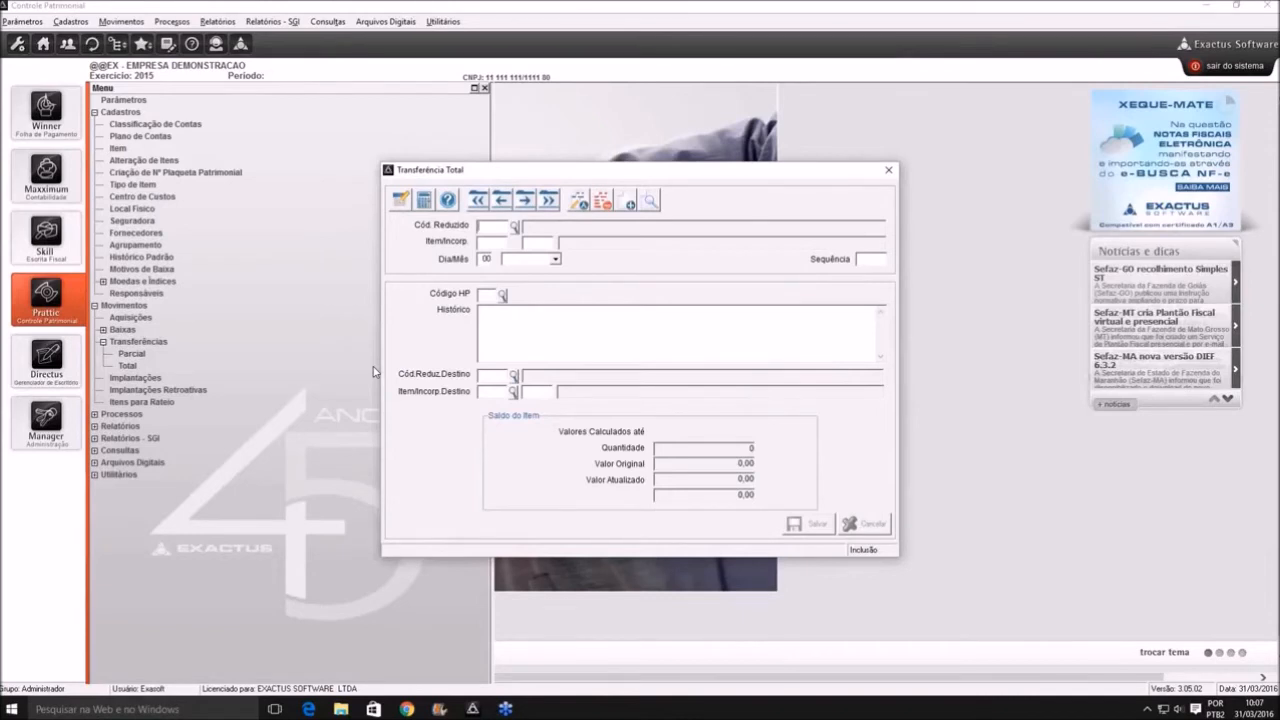
key(Escape)
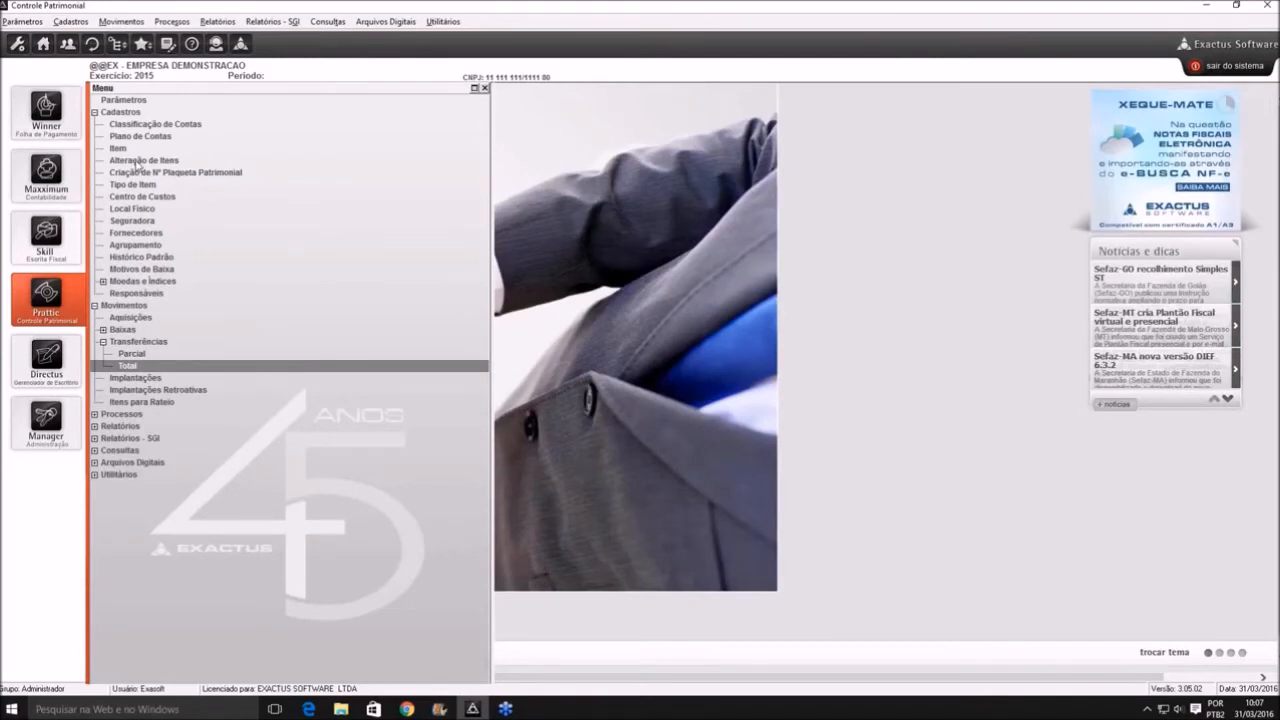
Open Itens para Rateio, examine the registration of item 1 under account 7007, and close it unchanged
click(94, 112)
click(94, 124)
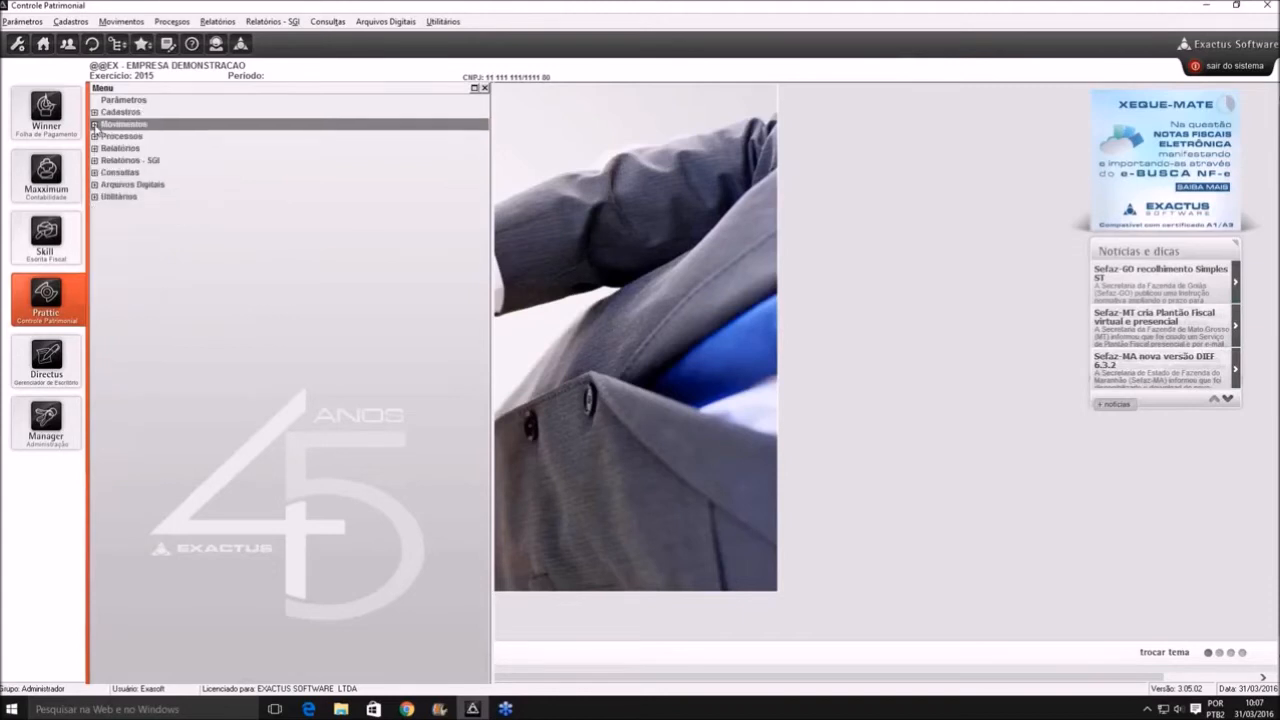
click(94, 124)
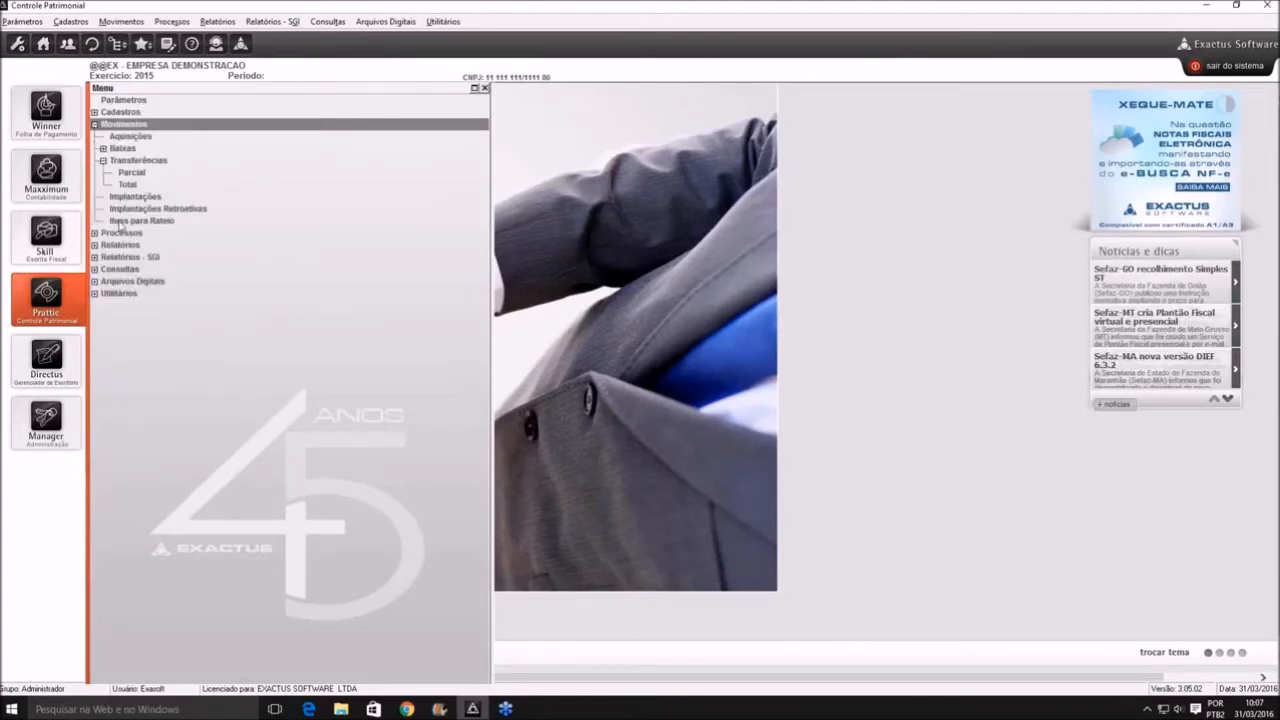
click(104, 161)
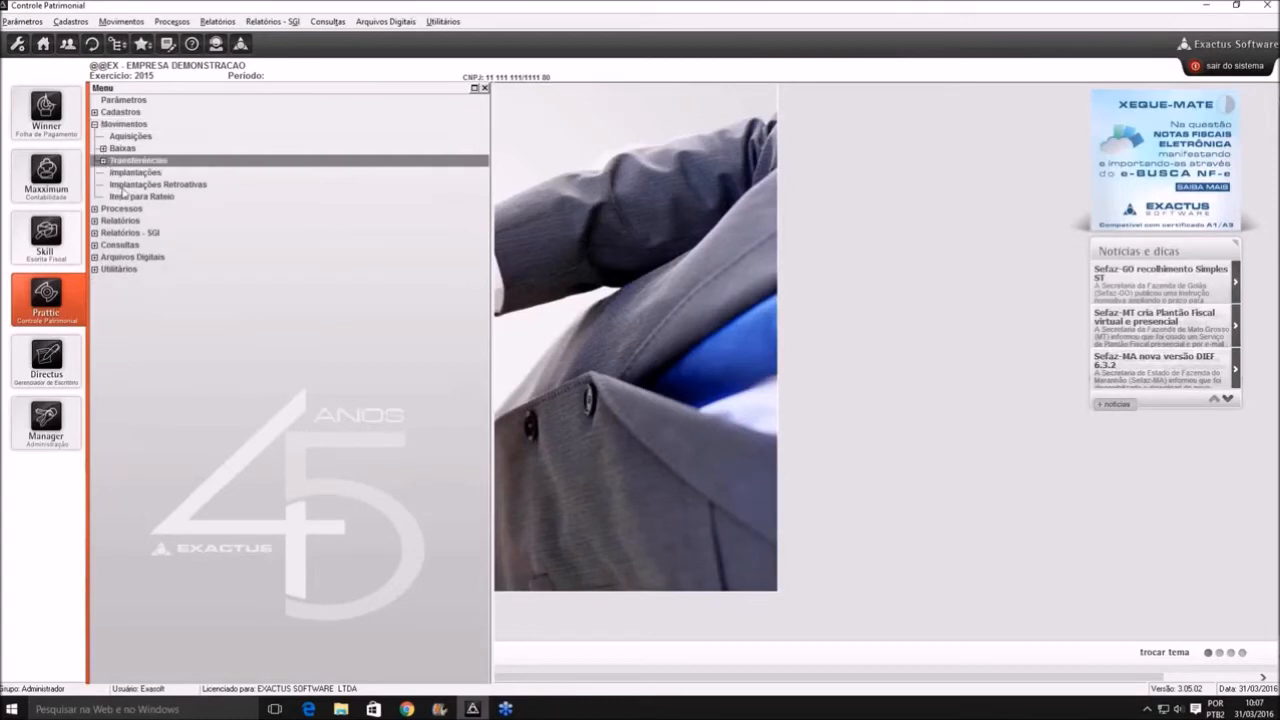
double_click(128, 197)
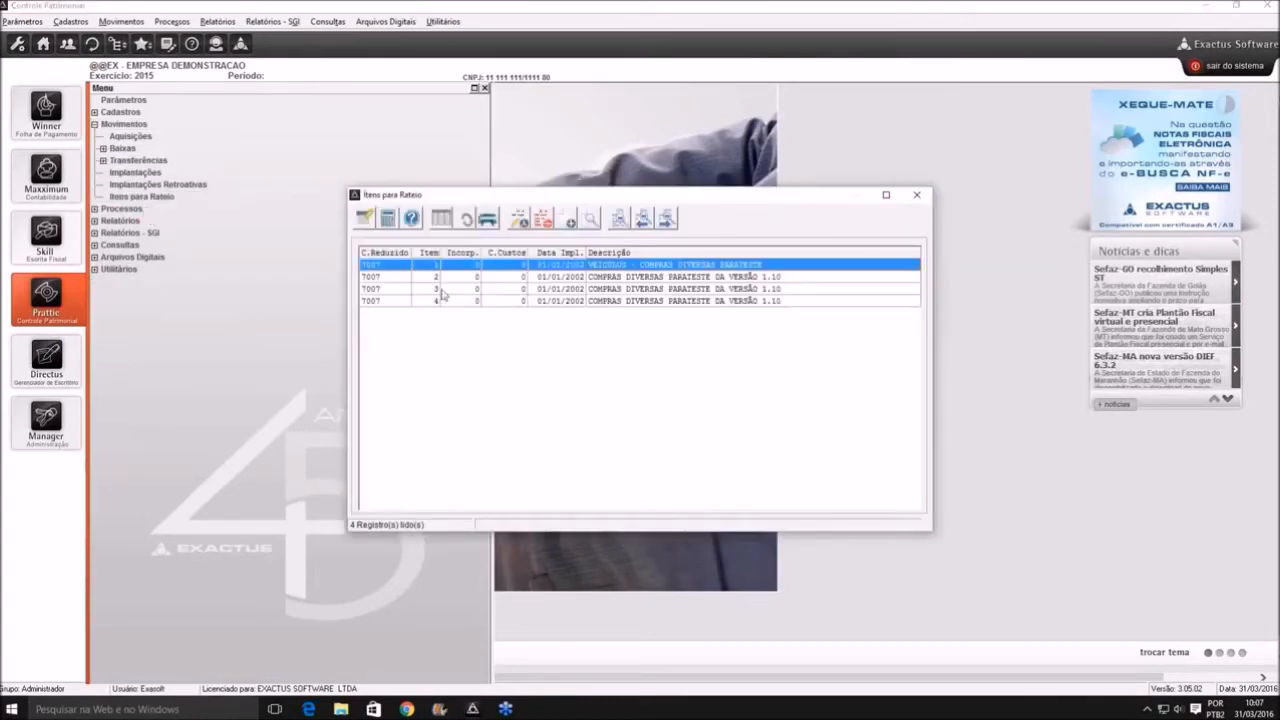
double_click(524, 266)
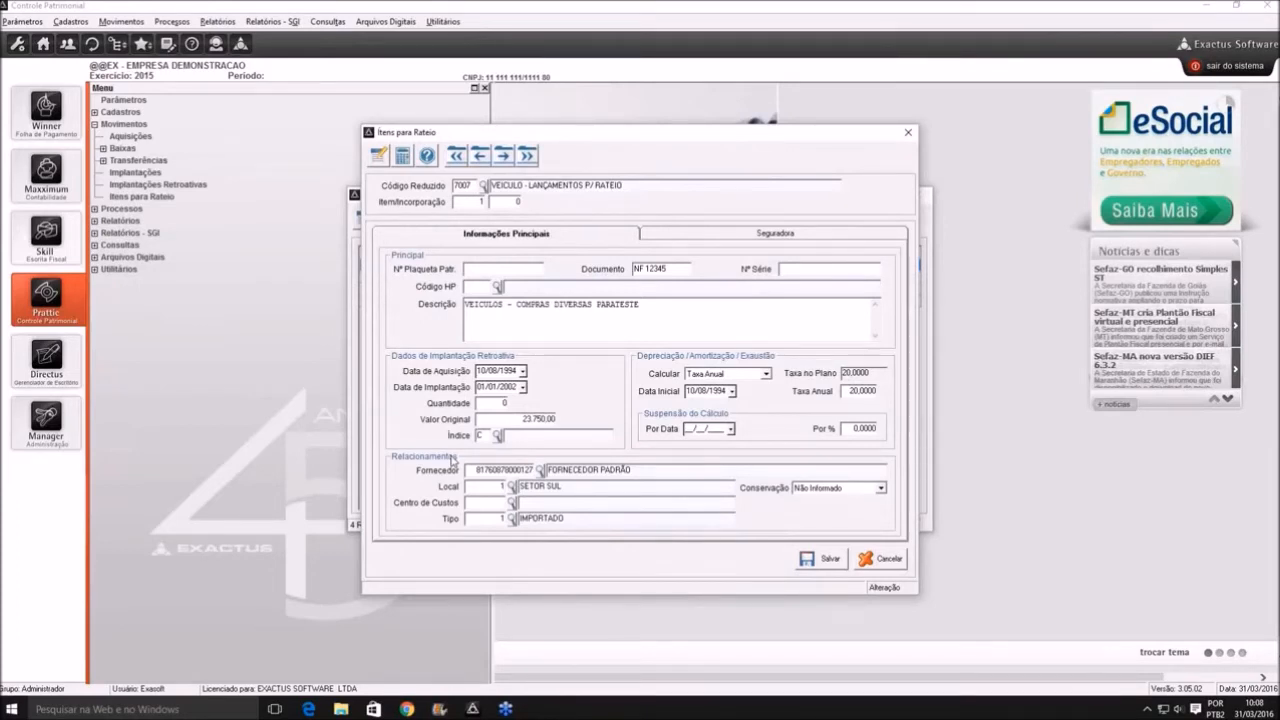
key(Escape)
key(Escape)
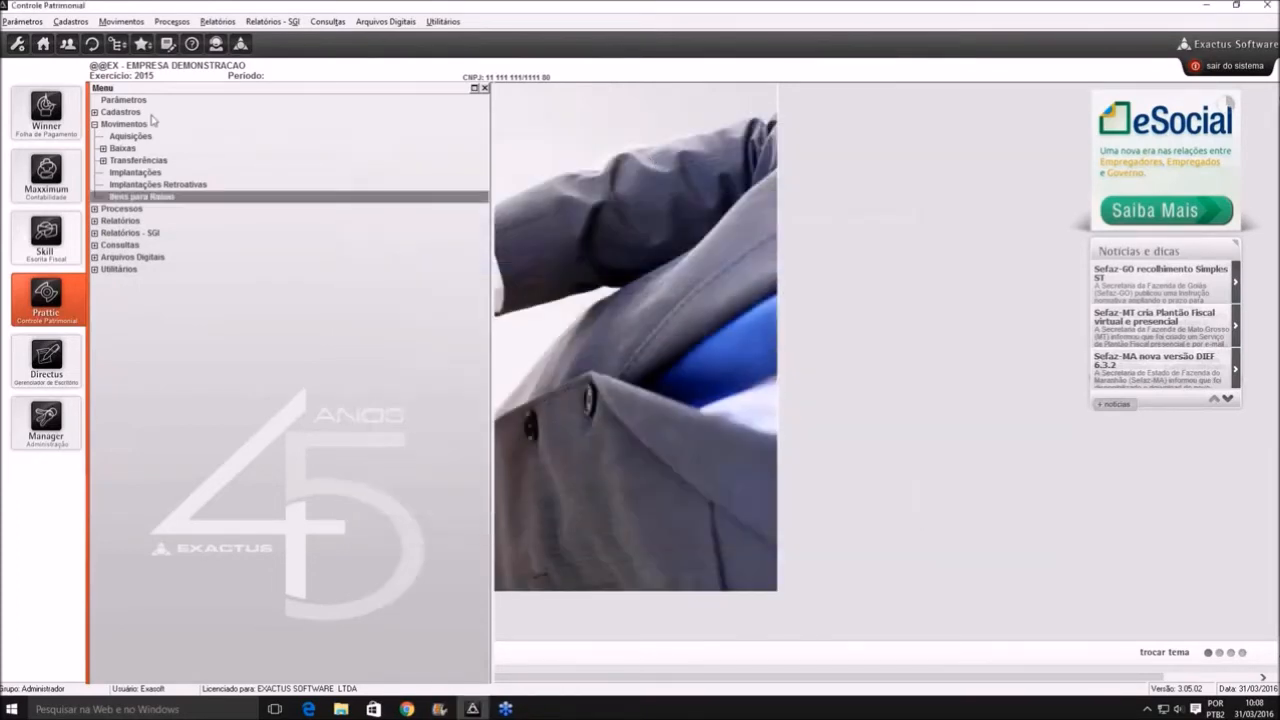
Locate the Cópia de Empresa routine among the Importação utilities
click(96, 125)
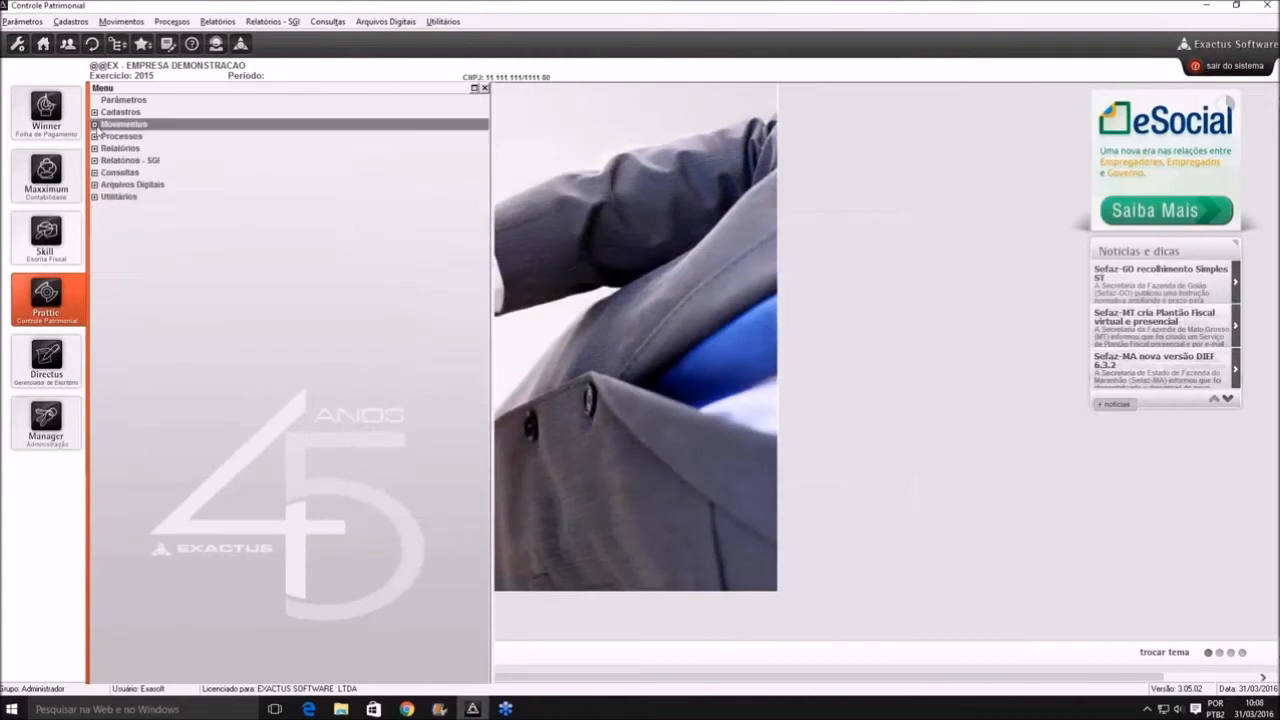
click(95, 197)
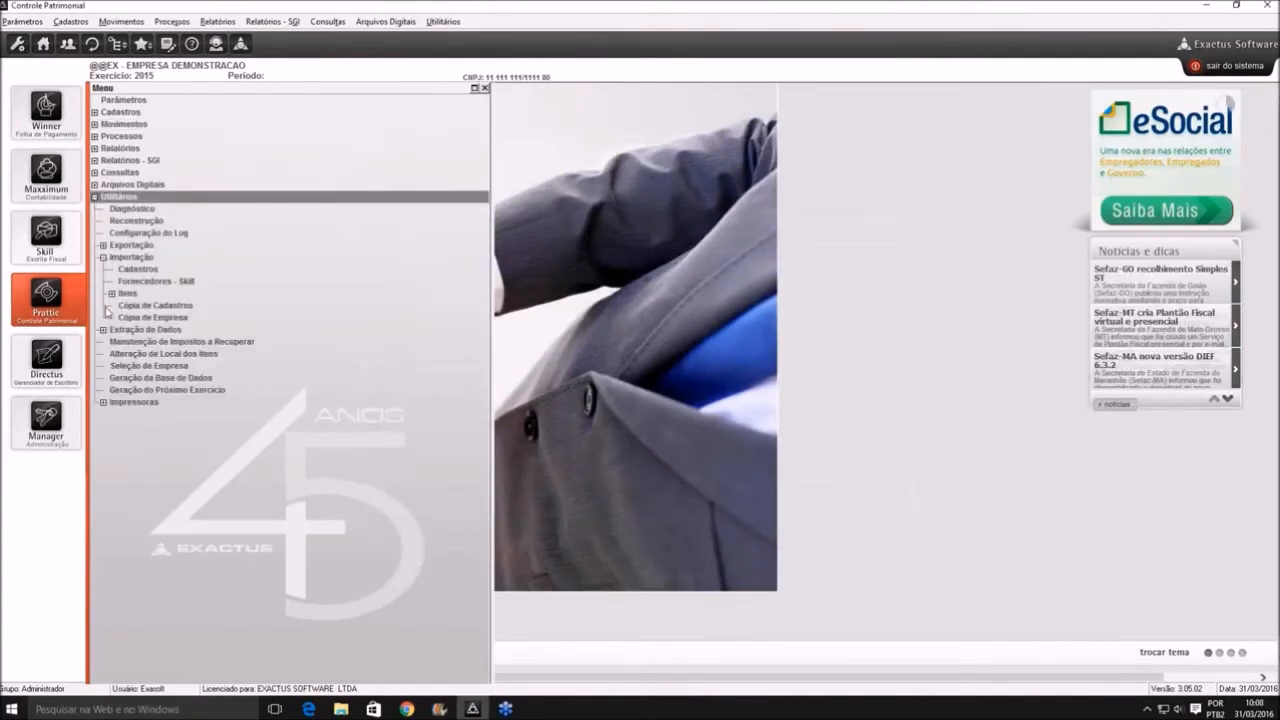
click(136, 316)
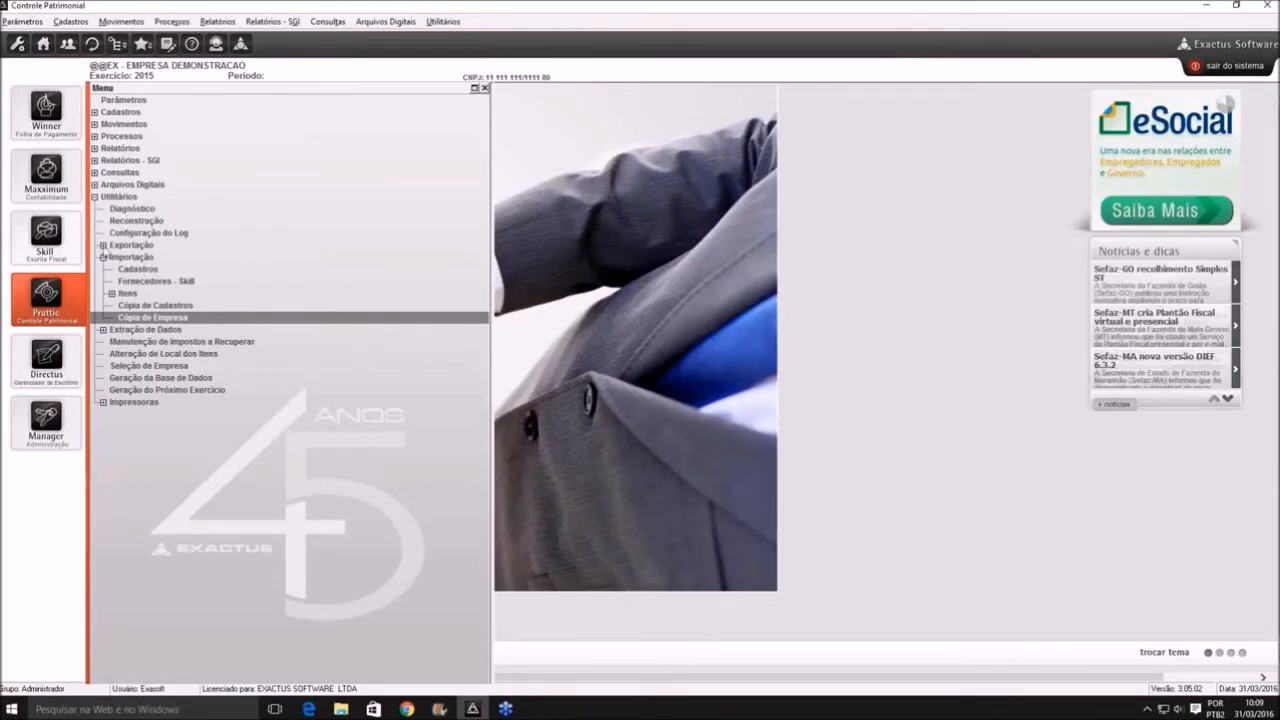
Look over the Exportação utilities and examine item 3 of account 7007 in Itens para Rateio, closing it unchanged
click(103, 245)
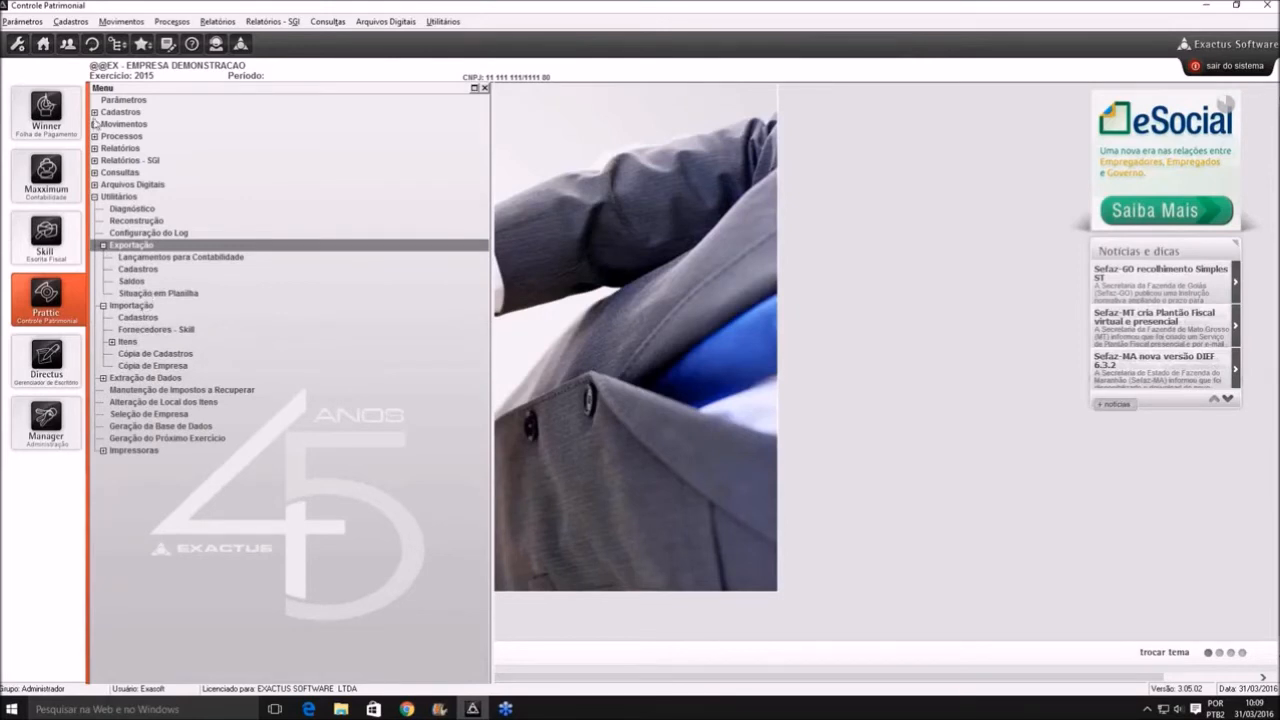
click(93, 196)
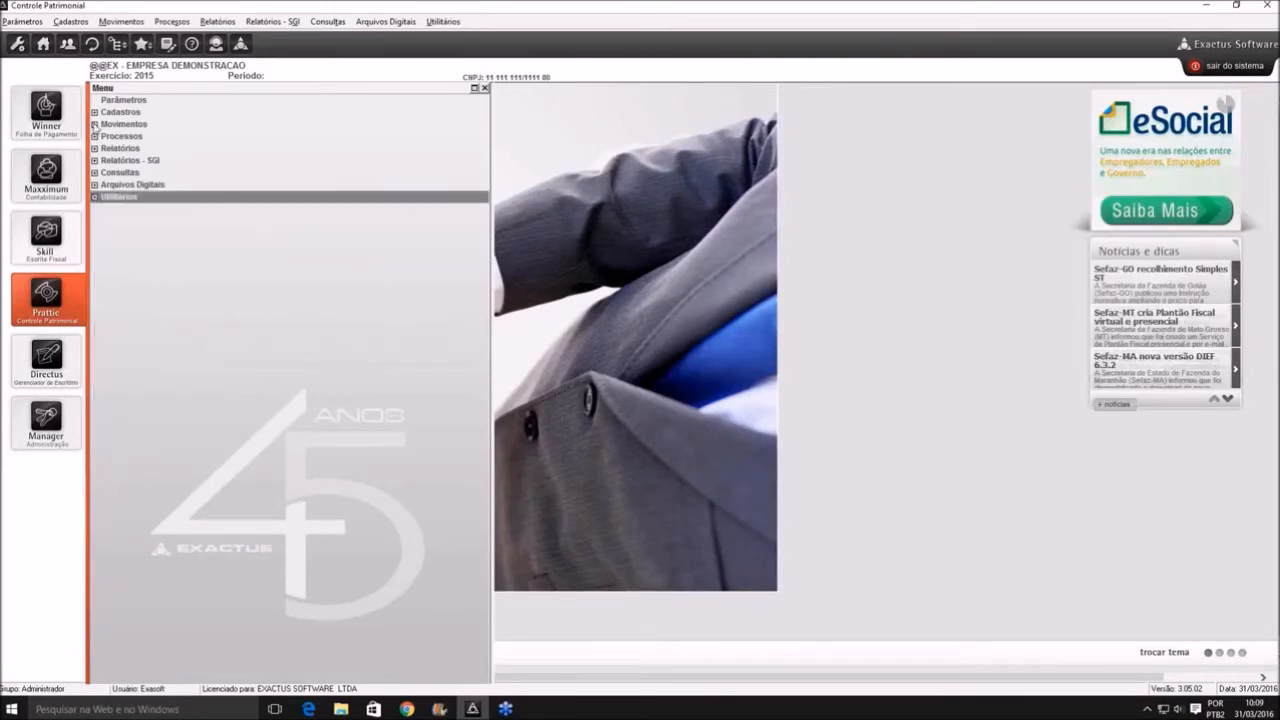
click(94, 124)
double_click(122, 197)
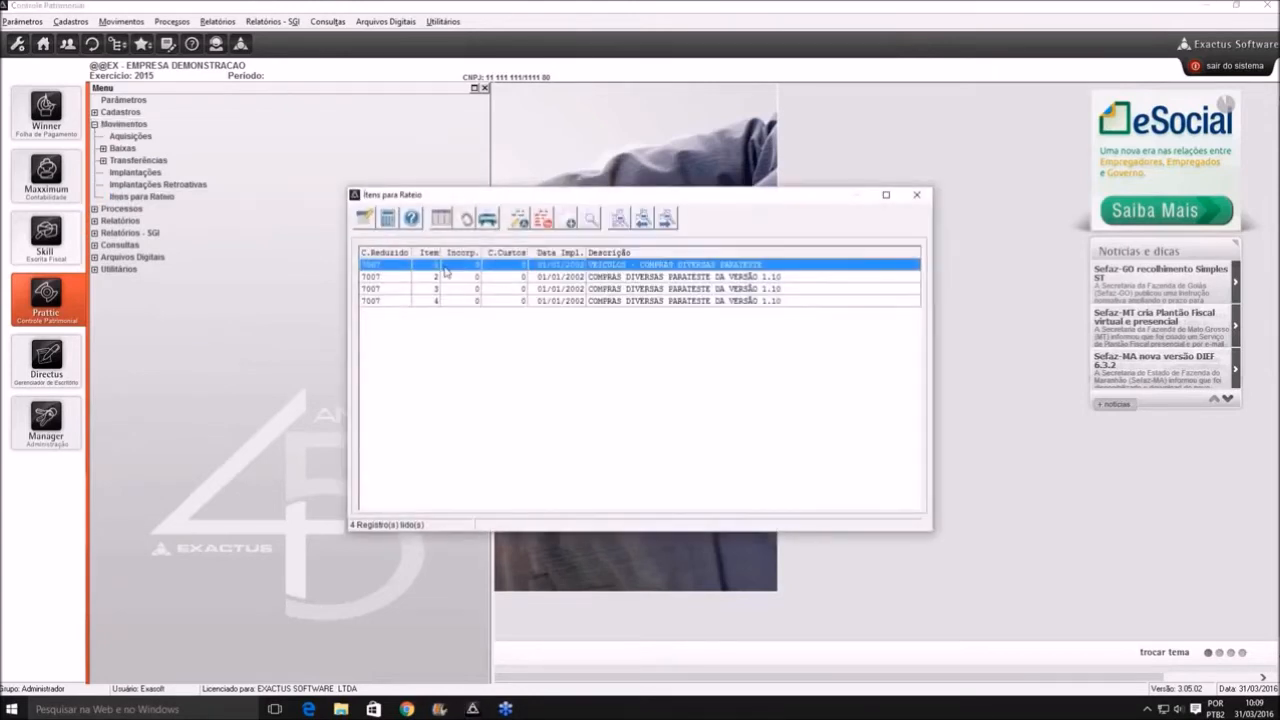
double_click(652, 290)
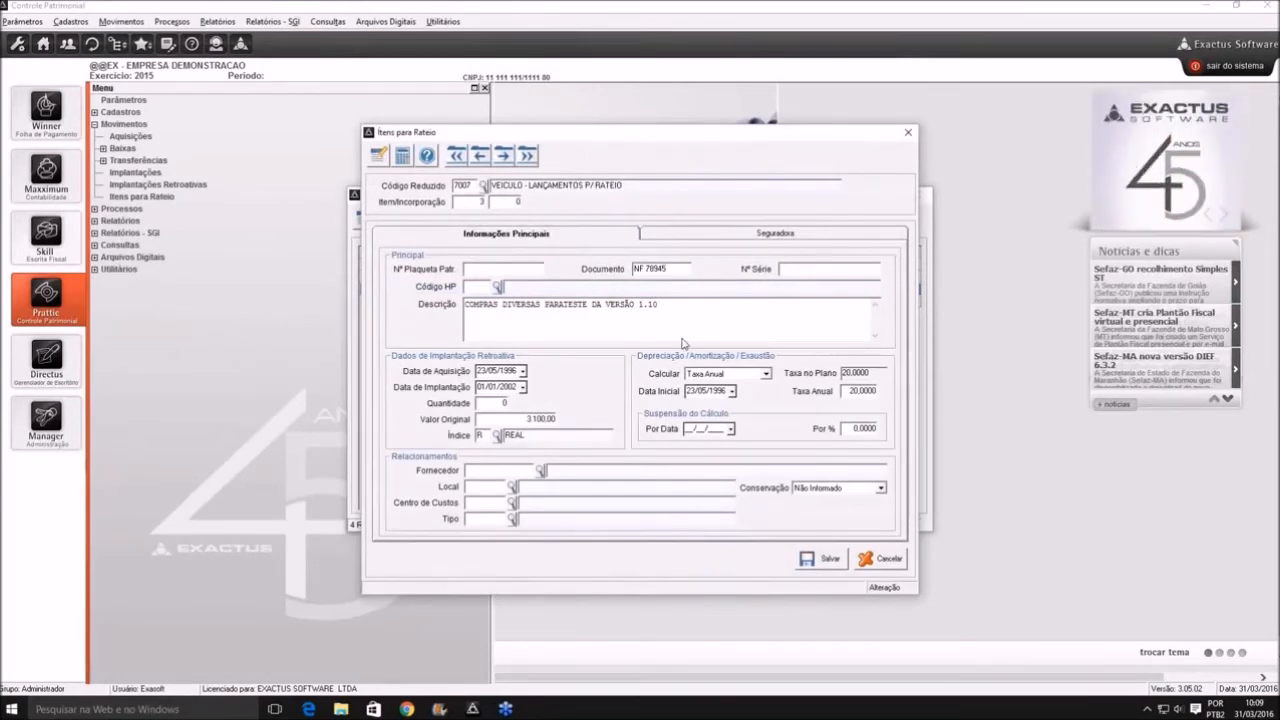
key(Escape)
key(Escape)
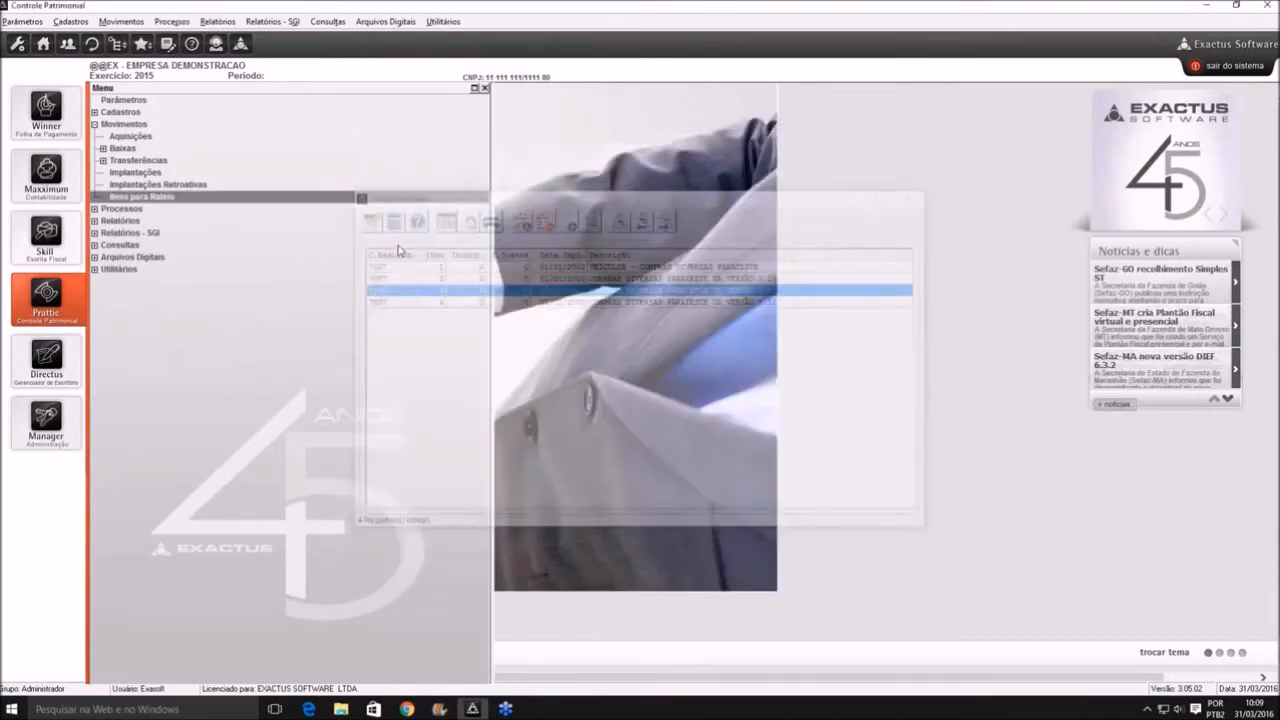
Examine the months, closing days and calculation status in Ordem de Processamento, and close it and the Fazer Cálculo form
click(101, 126)
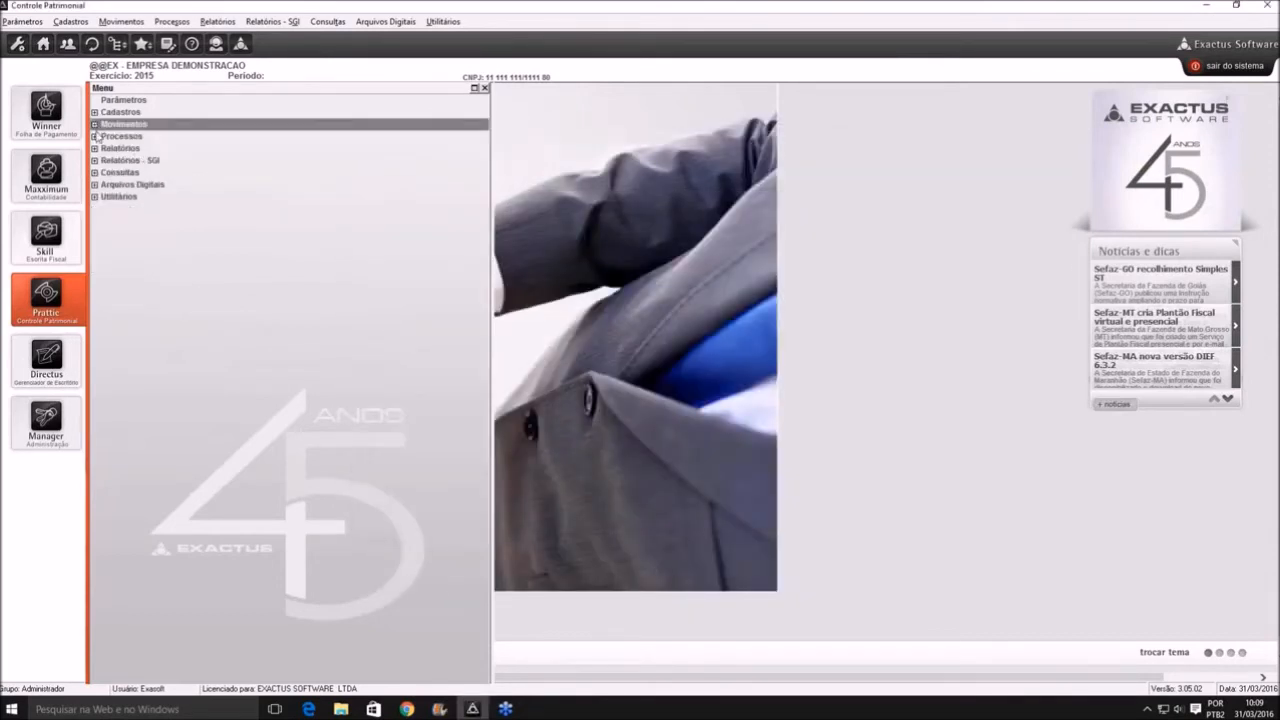
click(99, 137)
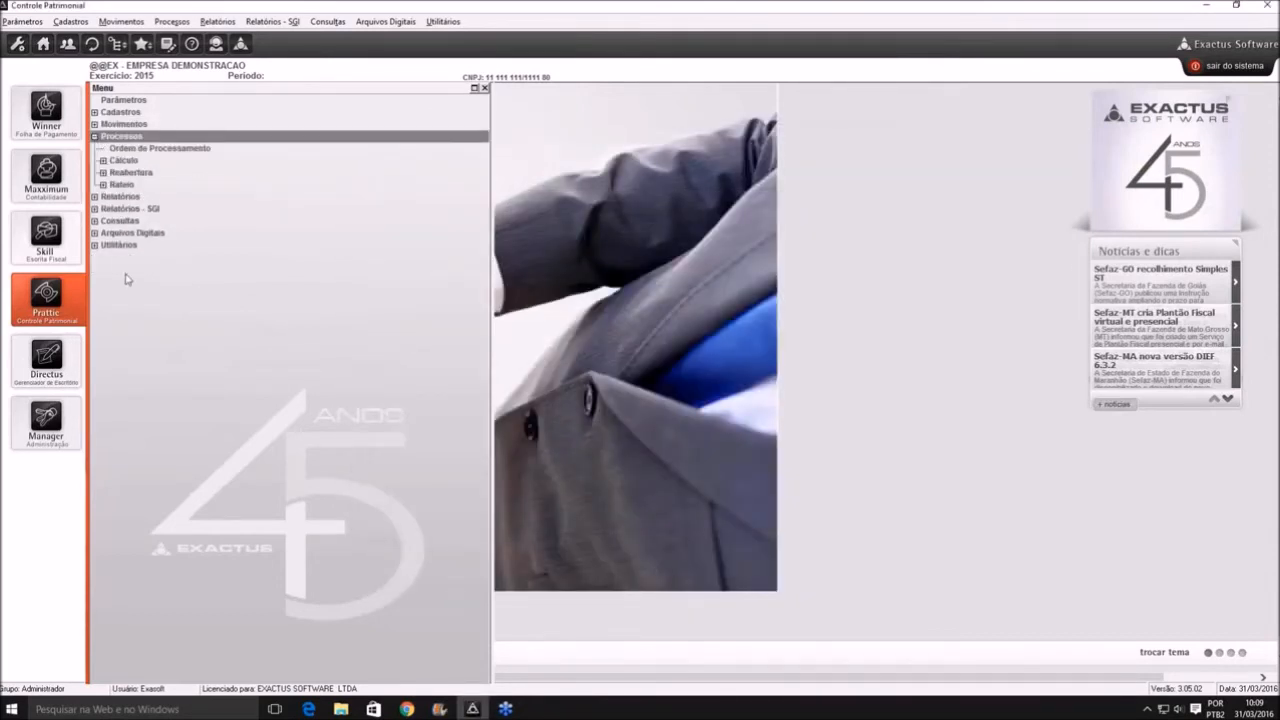
click(175, 152)
double_click(177, 156)
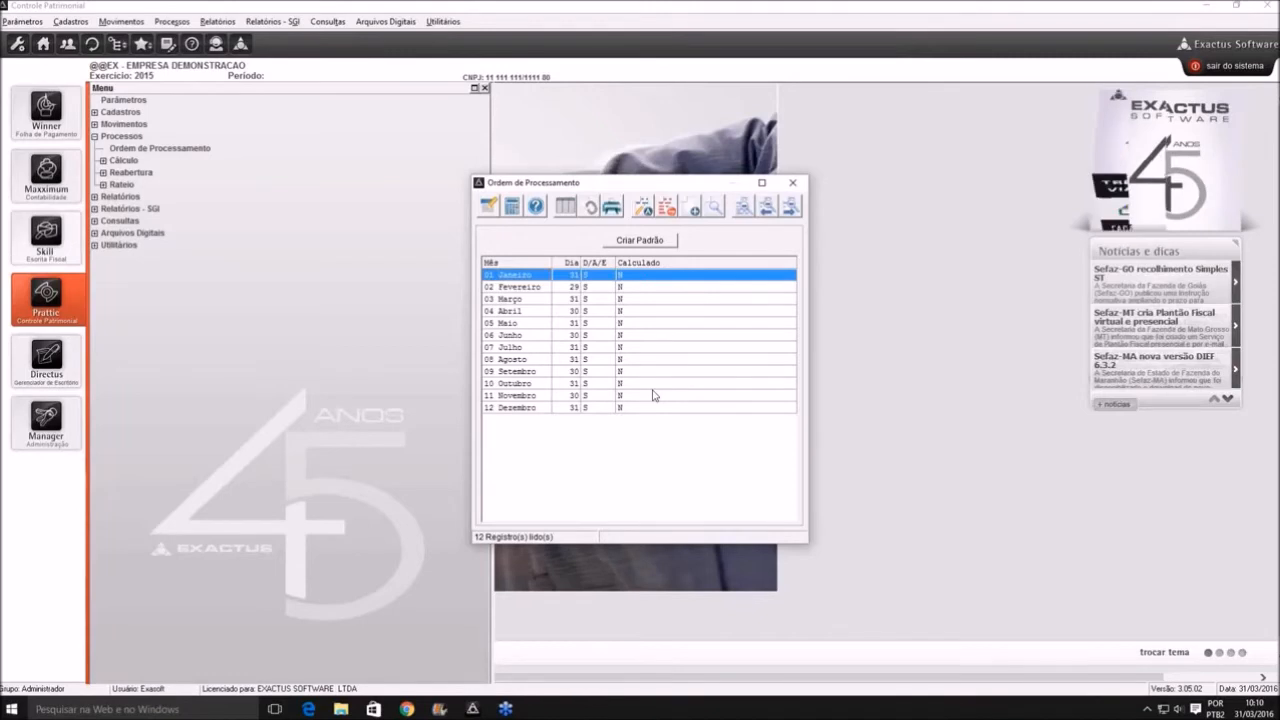
key(Escape)
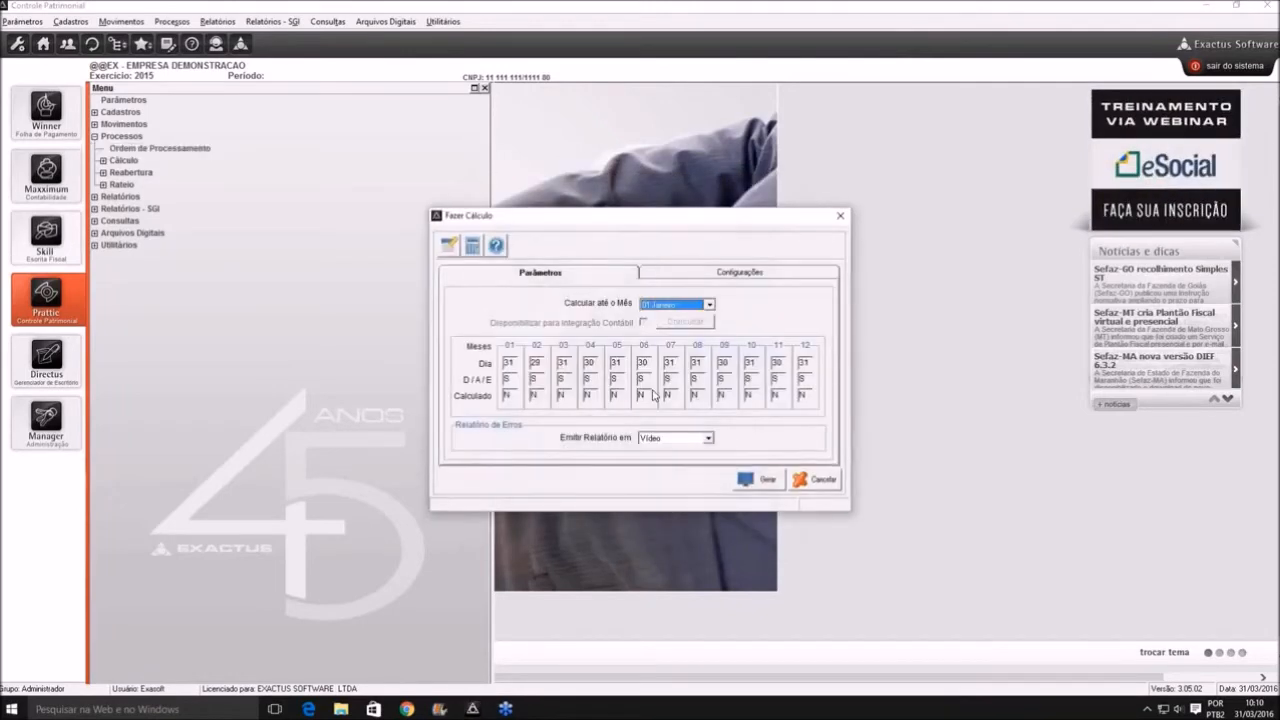
key(Return)
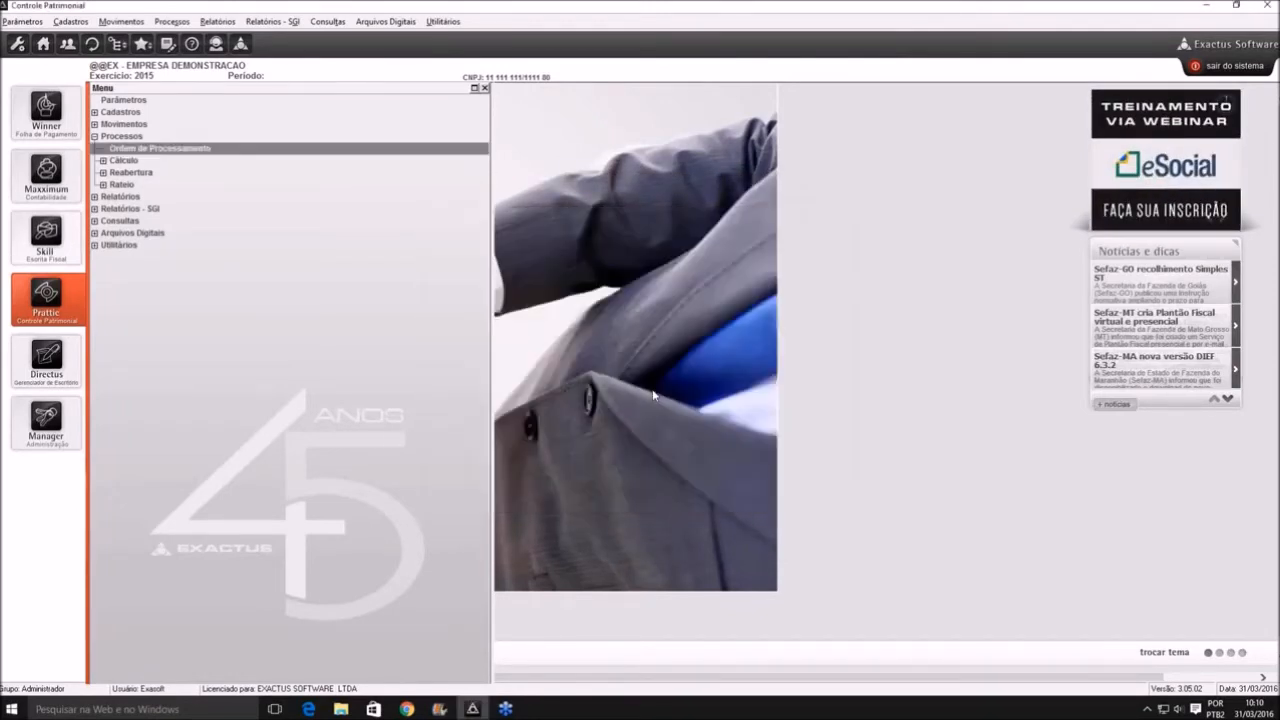
Create the standard monthly processing order with Criar Padrão in Ordem de Processamento and close the list
double_click(190, 148)
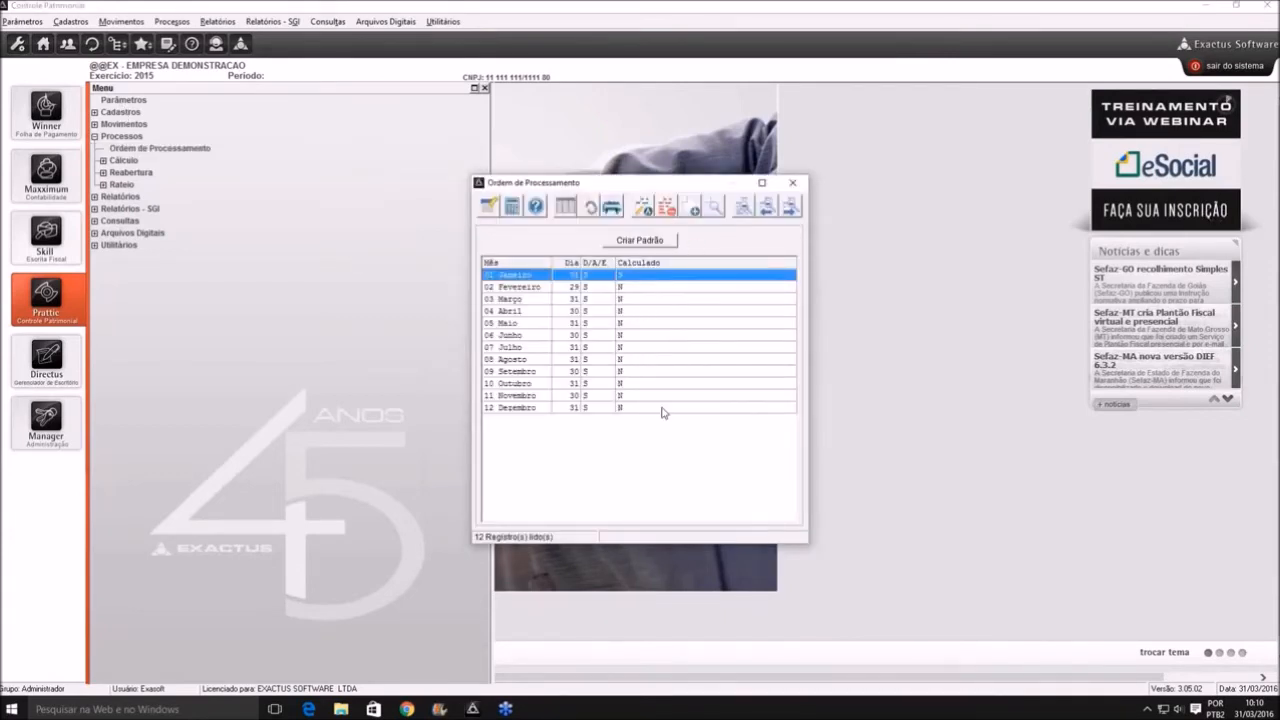
click(634, 246)
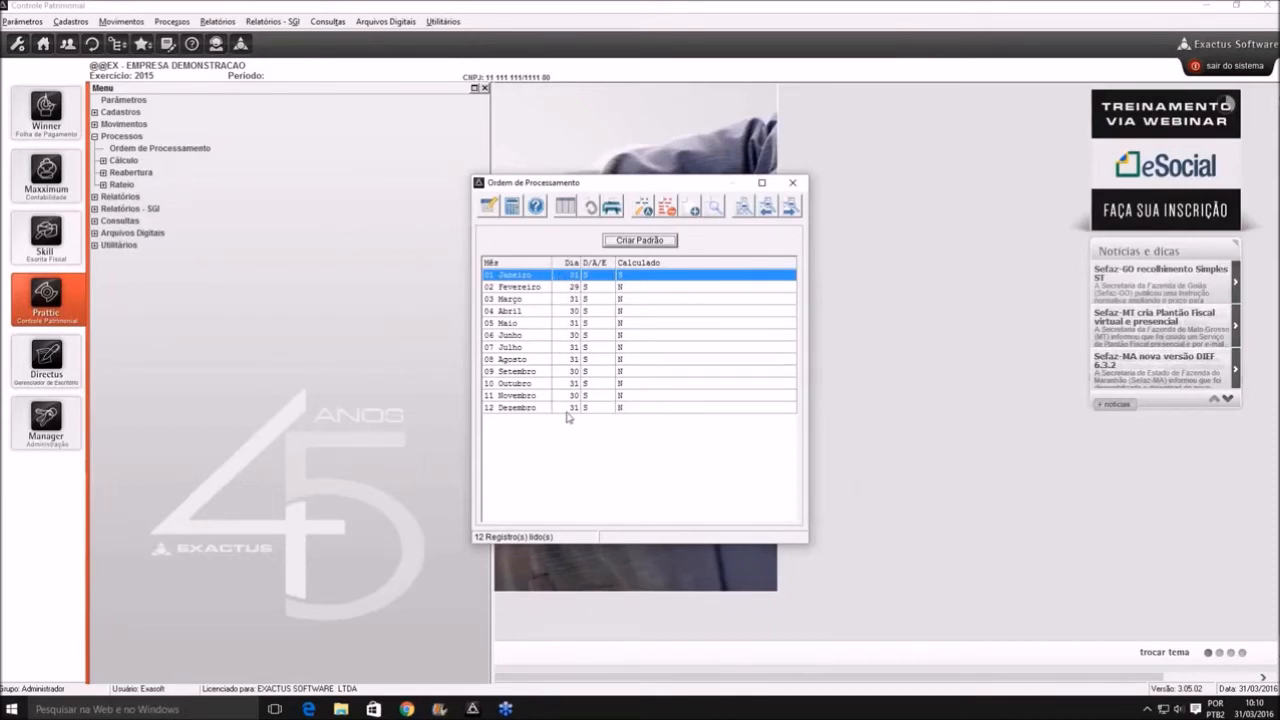
key(Escape)
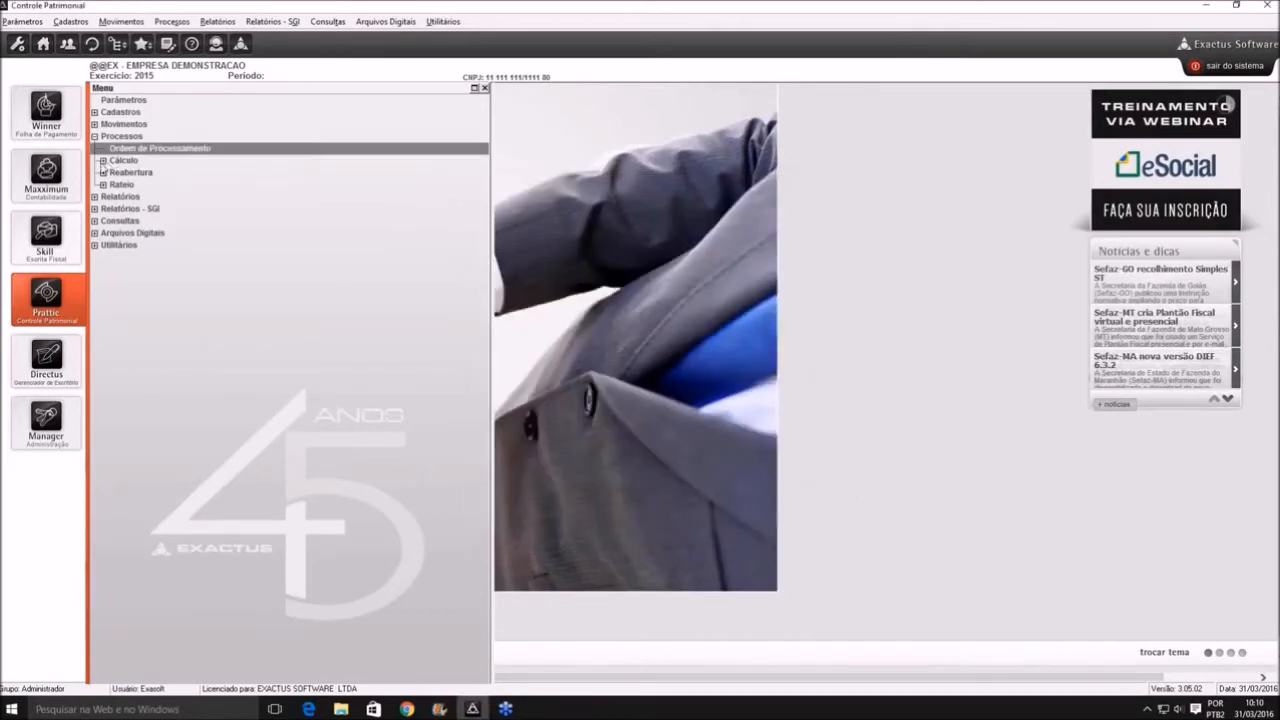
Run the Fazer Cálculo process up to month 01 Janeiro
click(103, 161)
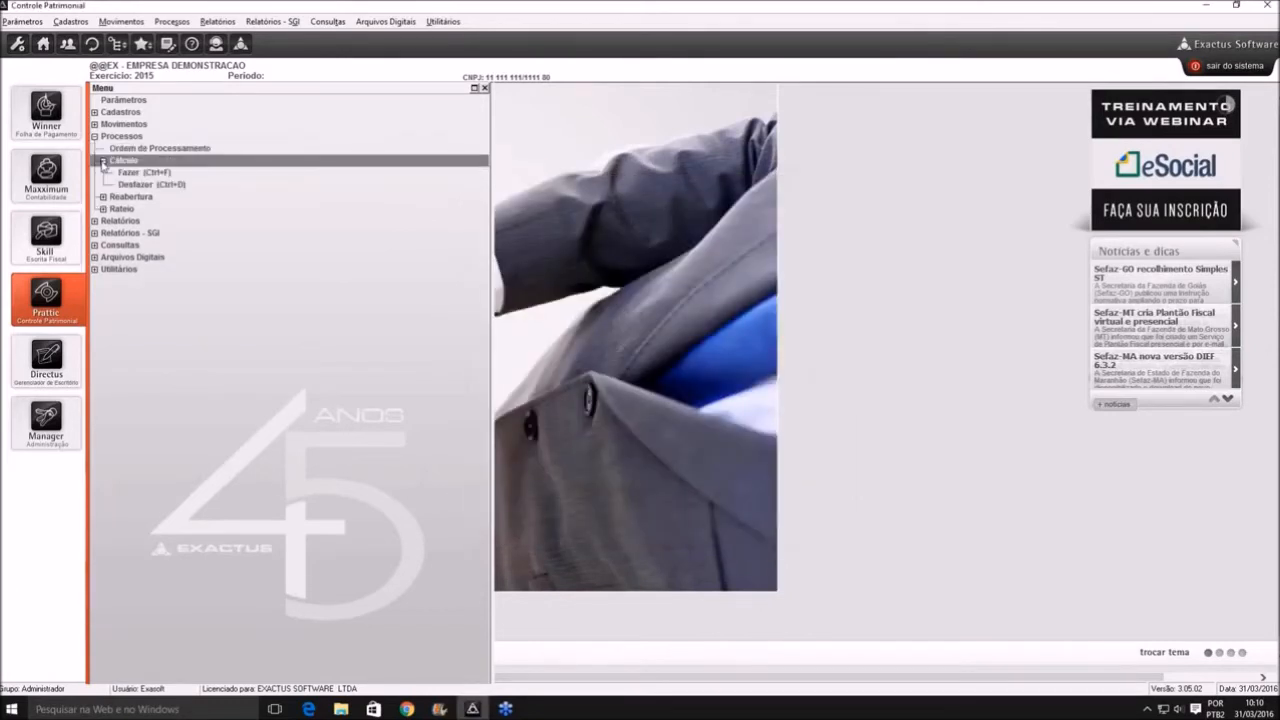
click(165, 173)
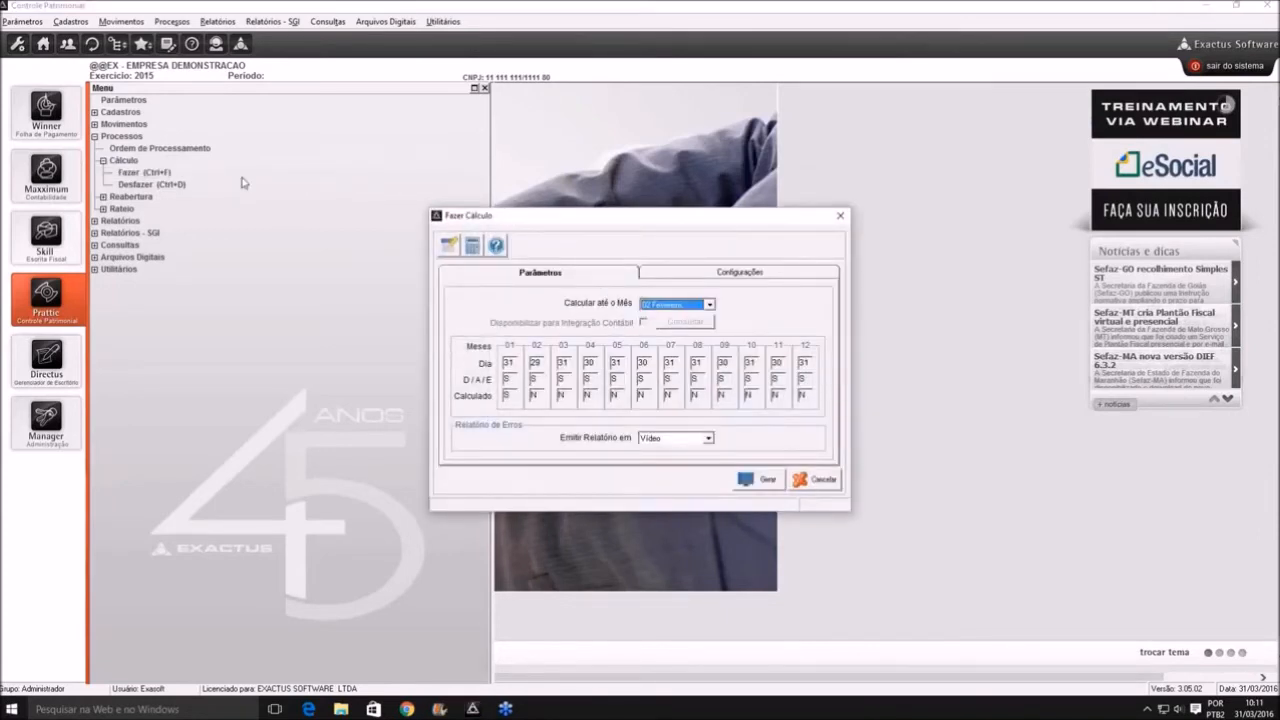
Open the list of registered Aquisições
click(95, 124)
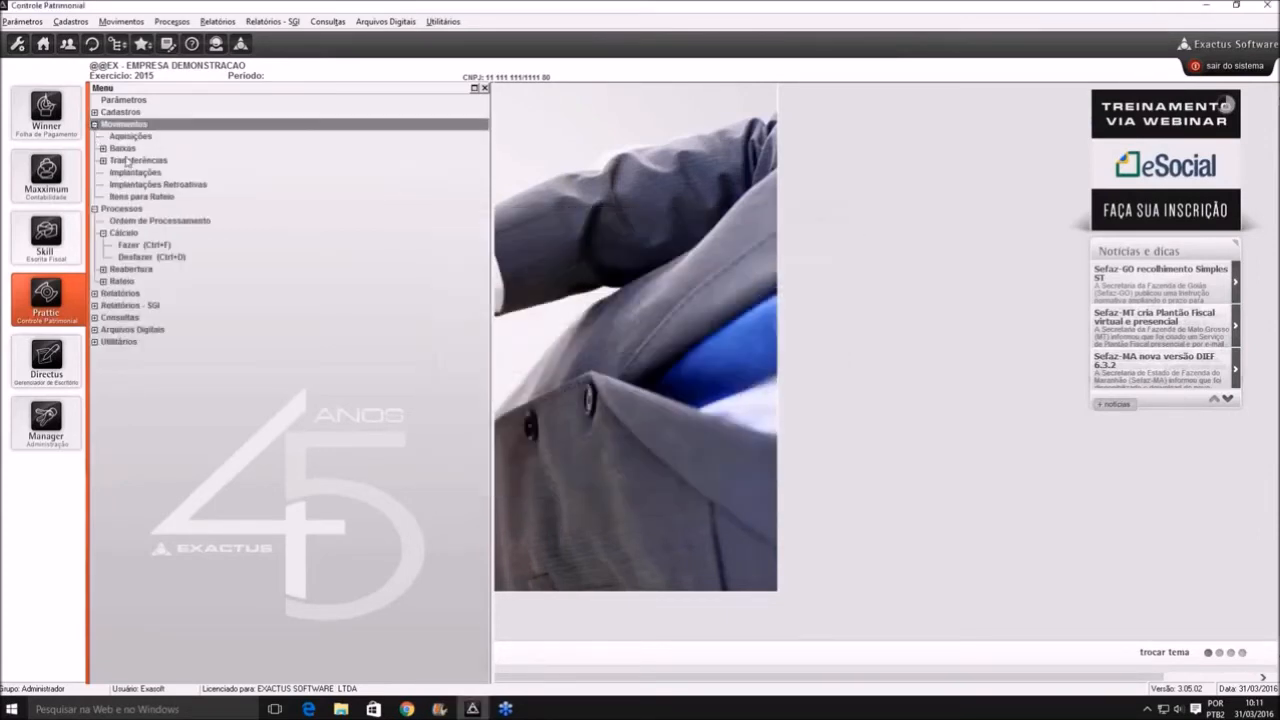
double_click(130, 137)
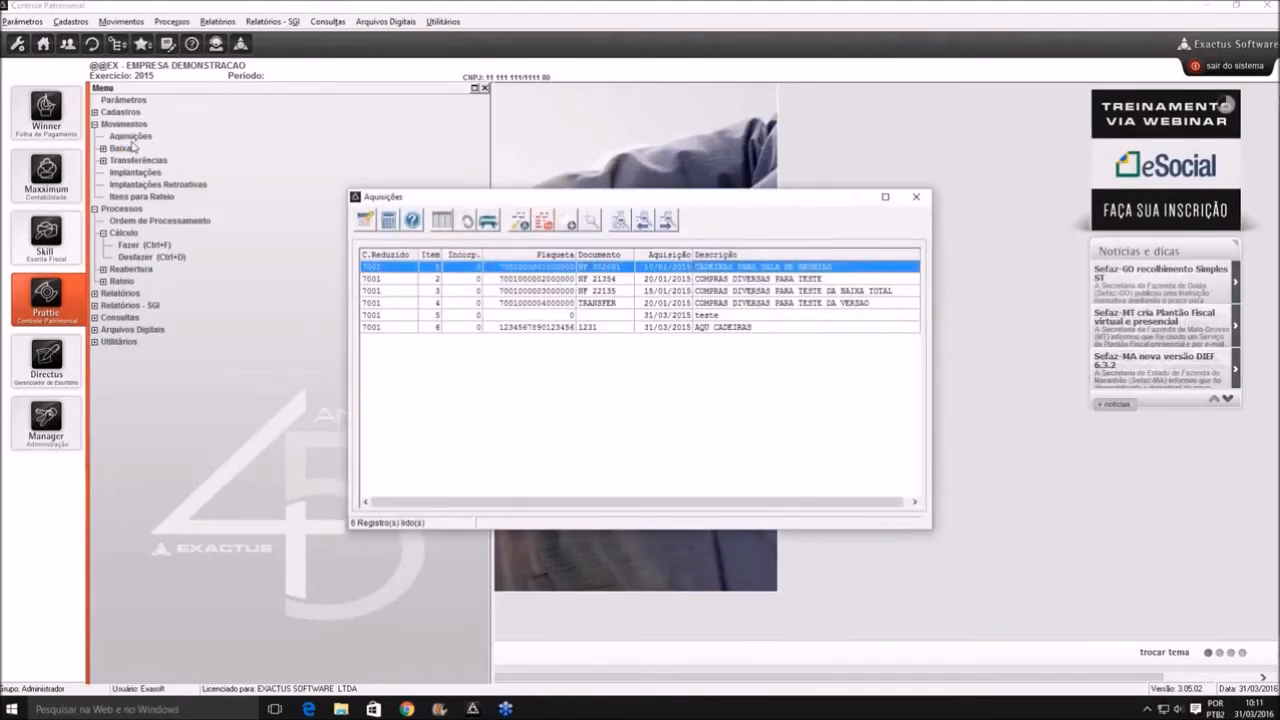
Try to add an acquisition for reduced code 7001 with description "teste" and date 31/01/2015, declining to undo the calculation
key(Insert)
text(7001)
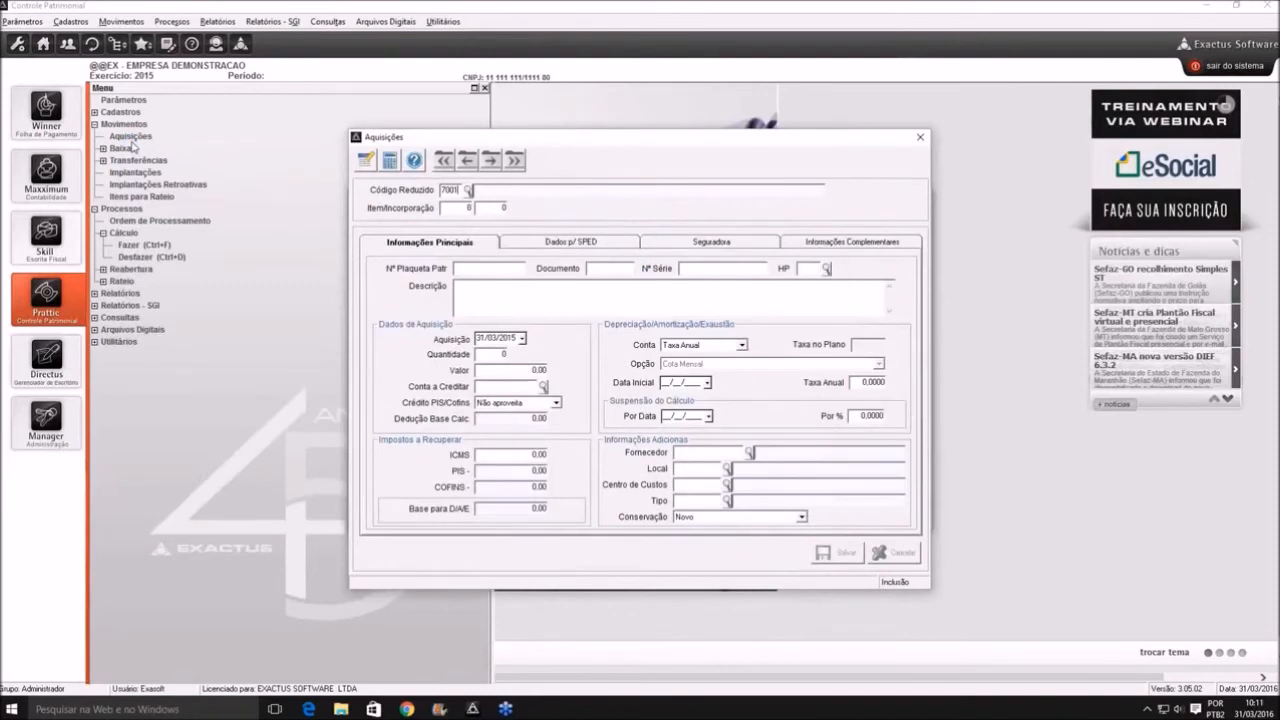
key(Tab)
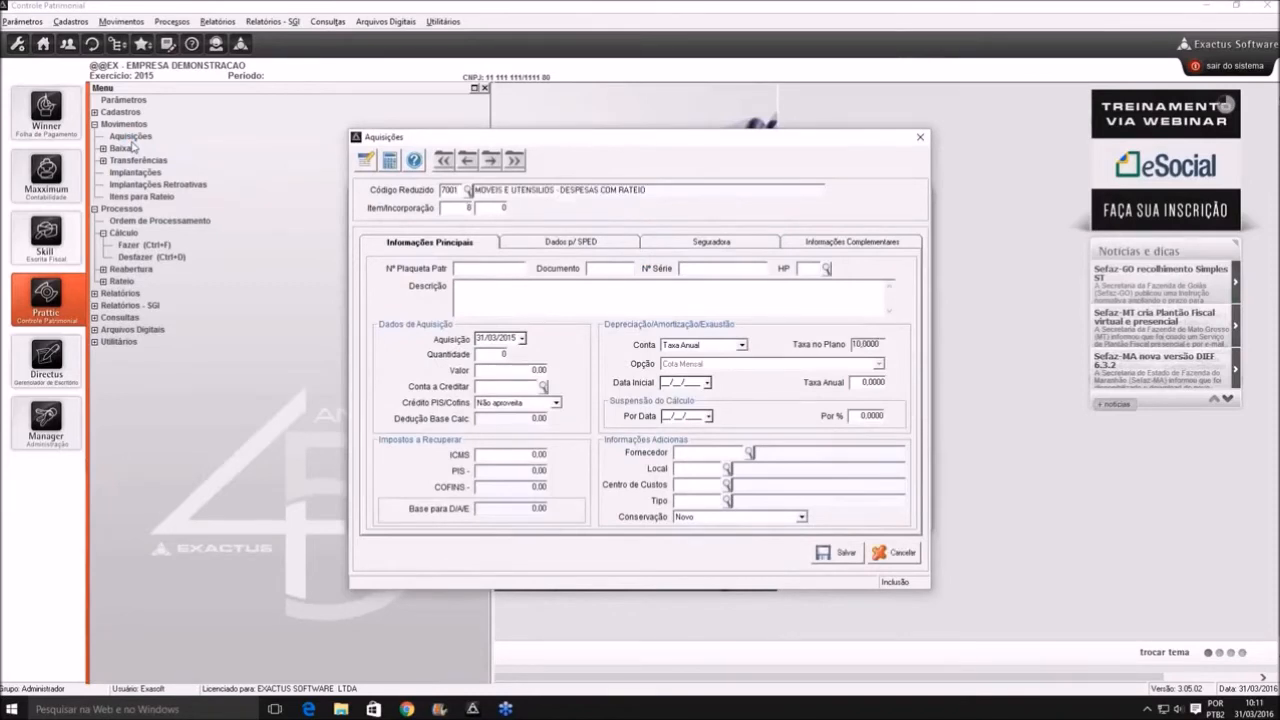
text(teste3101)
key(Tab)
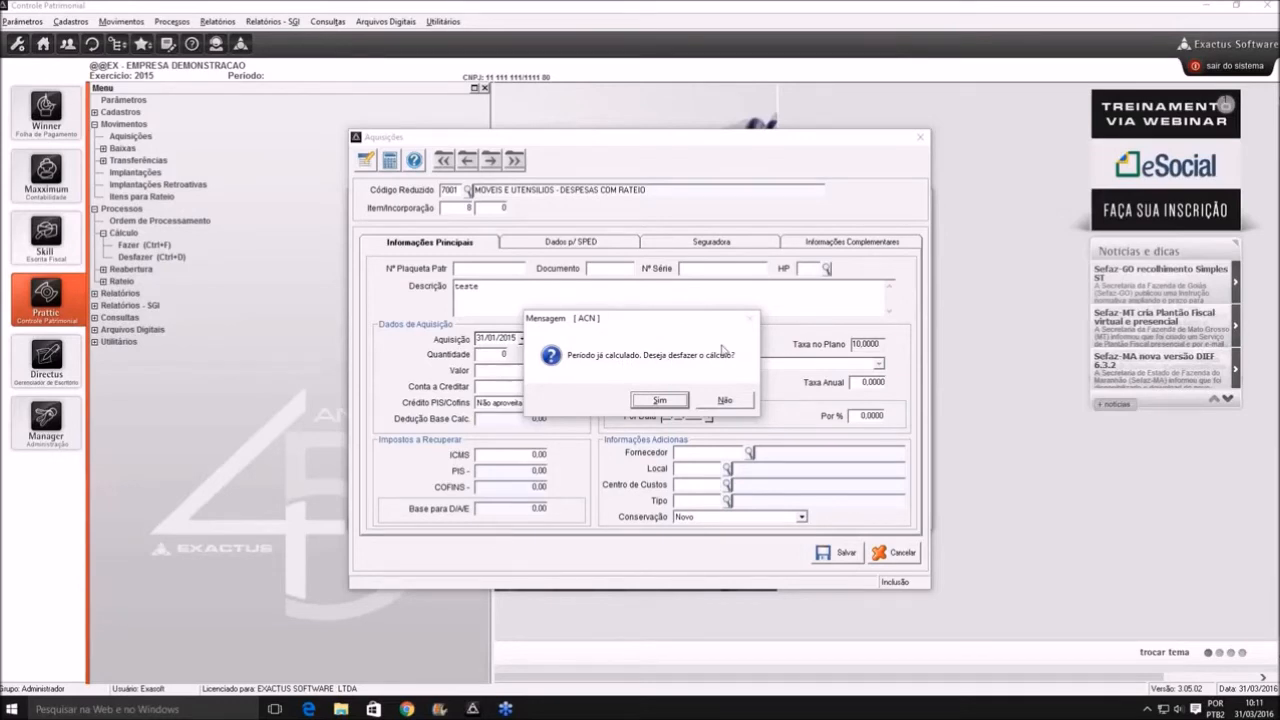
click(712, 401)
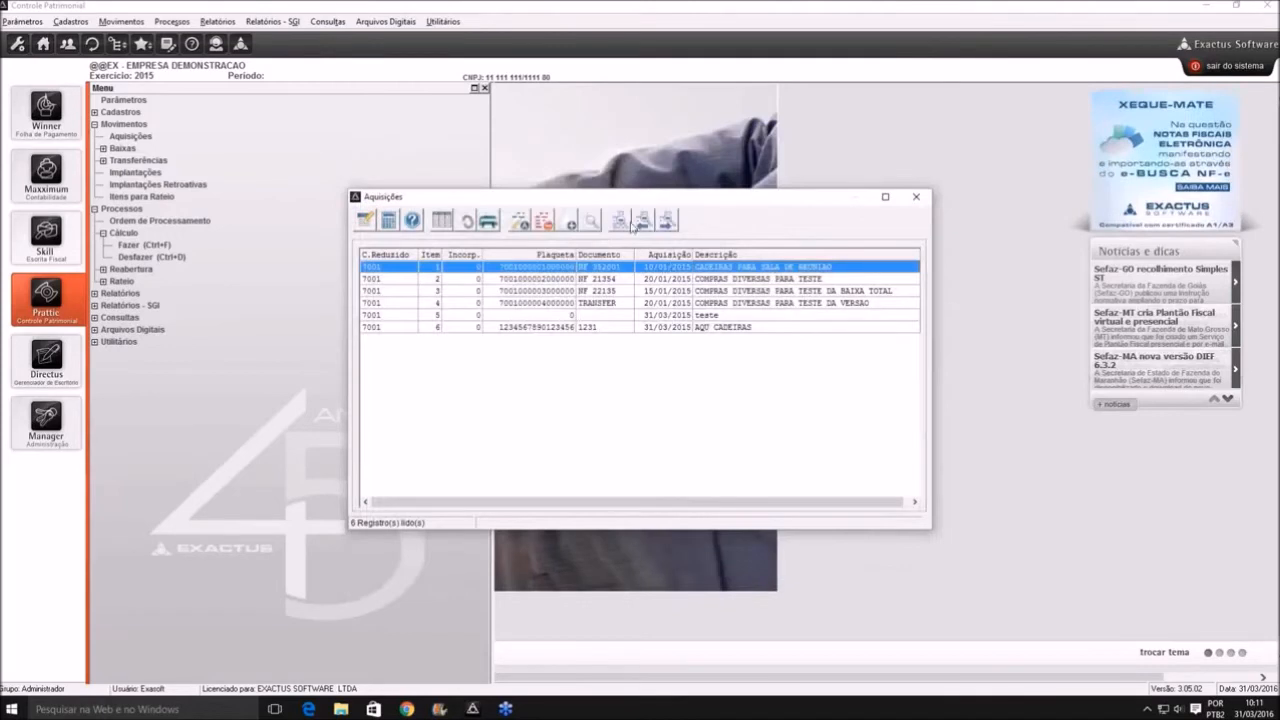
key(Escape)
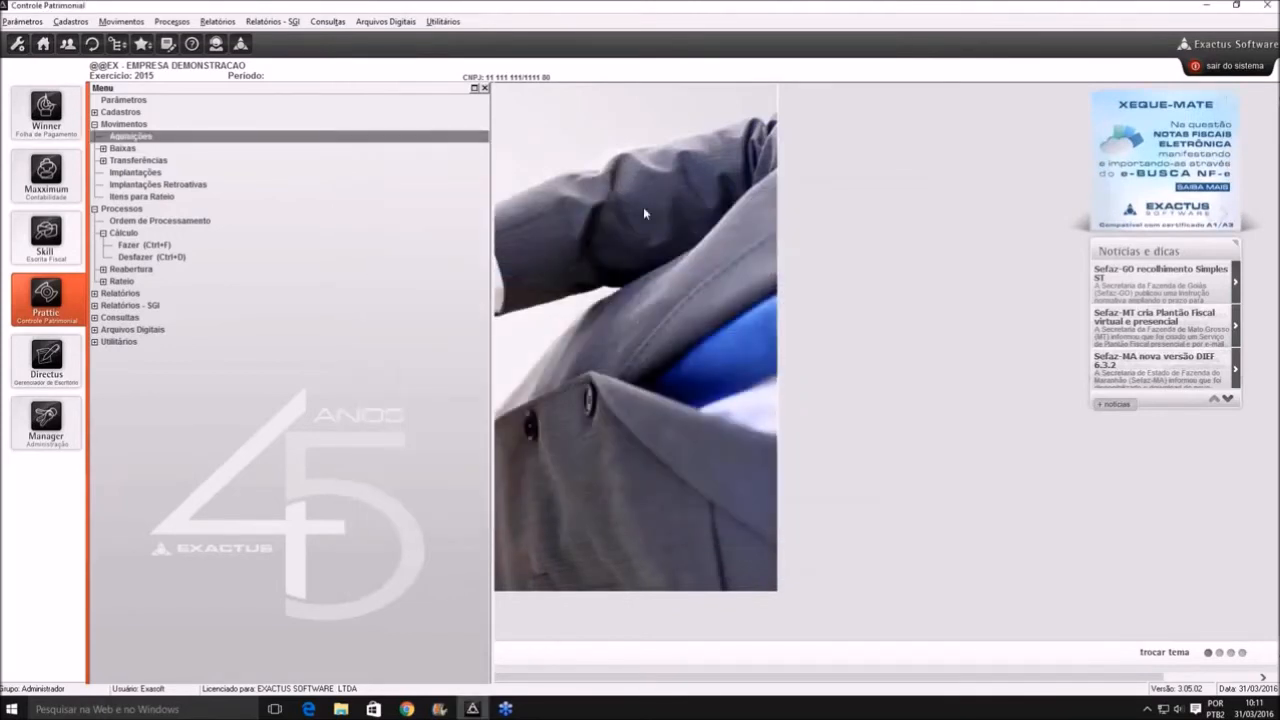
key(ctrl+f)
key(Escape)
double_click(133, 257)
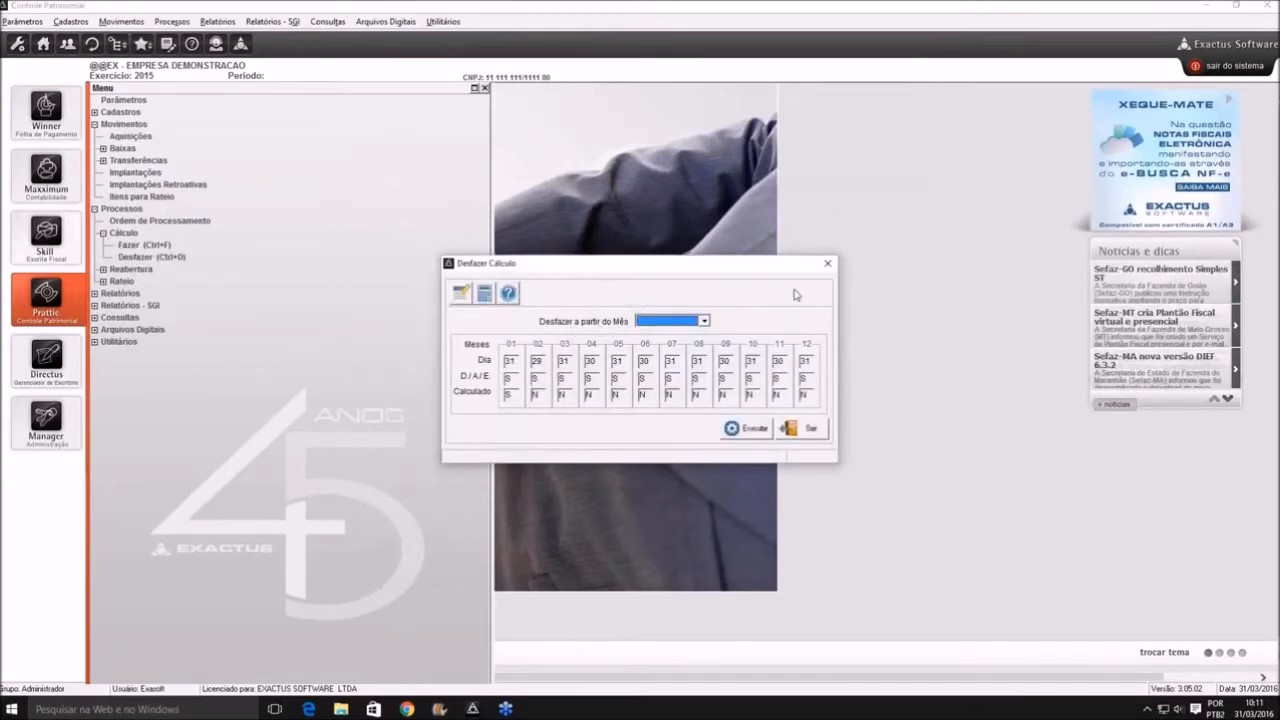
click(827, 263)
Run the calculation for all months through month 12, then check the calculated status of each month
double_click(170, 246)
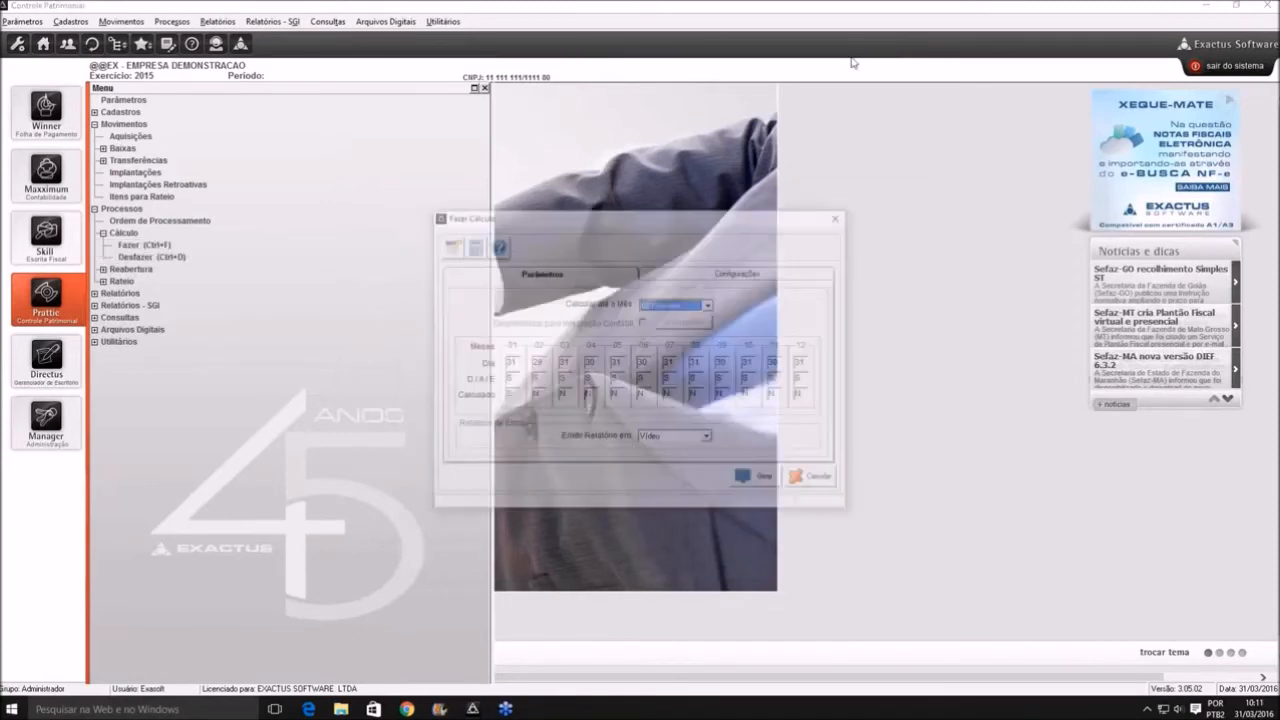
key(Down)
key(Down)
key(Return)
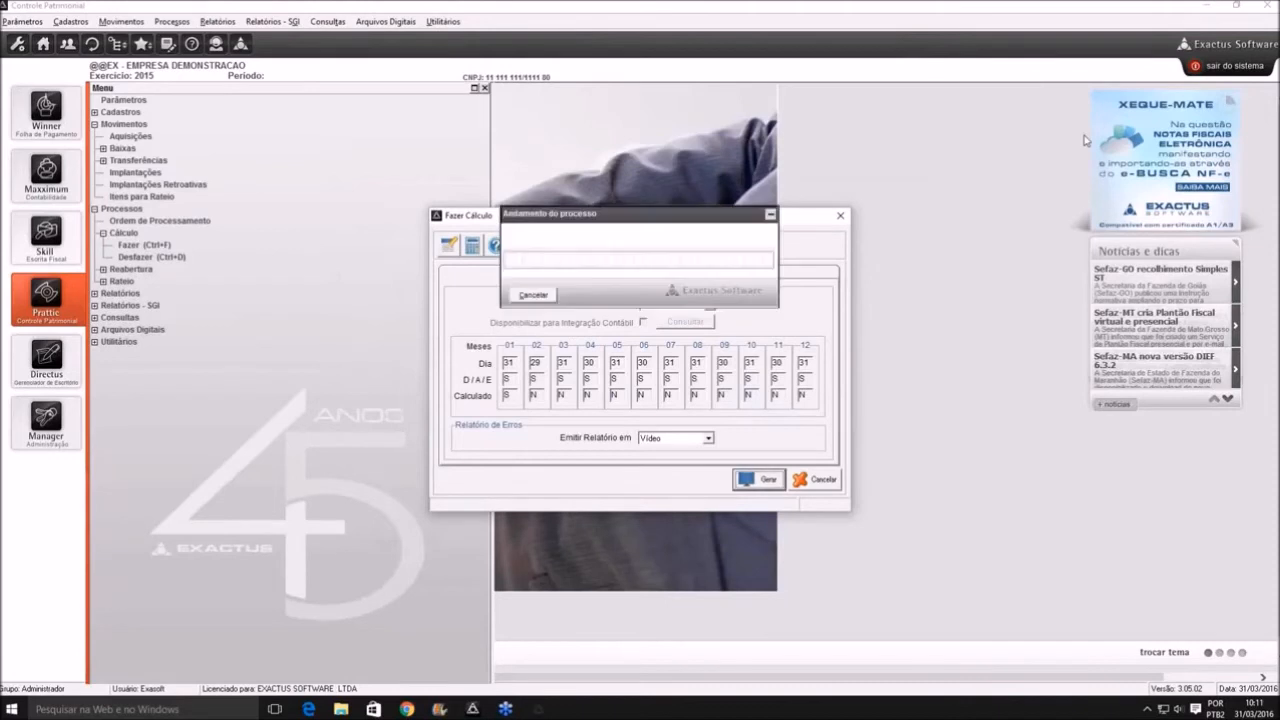
key(Return)
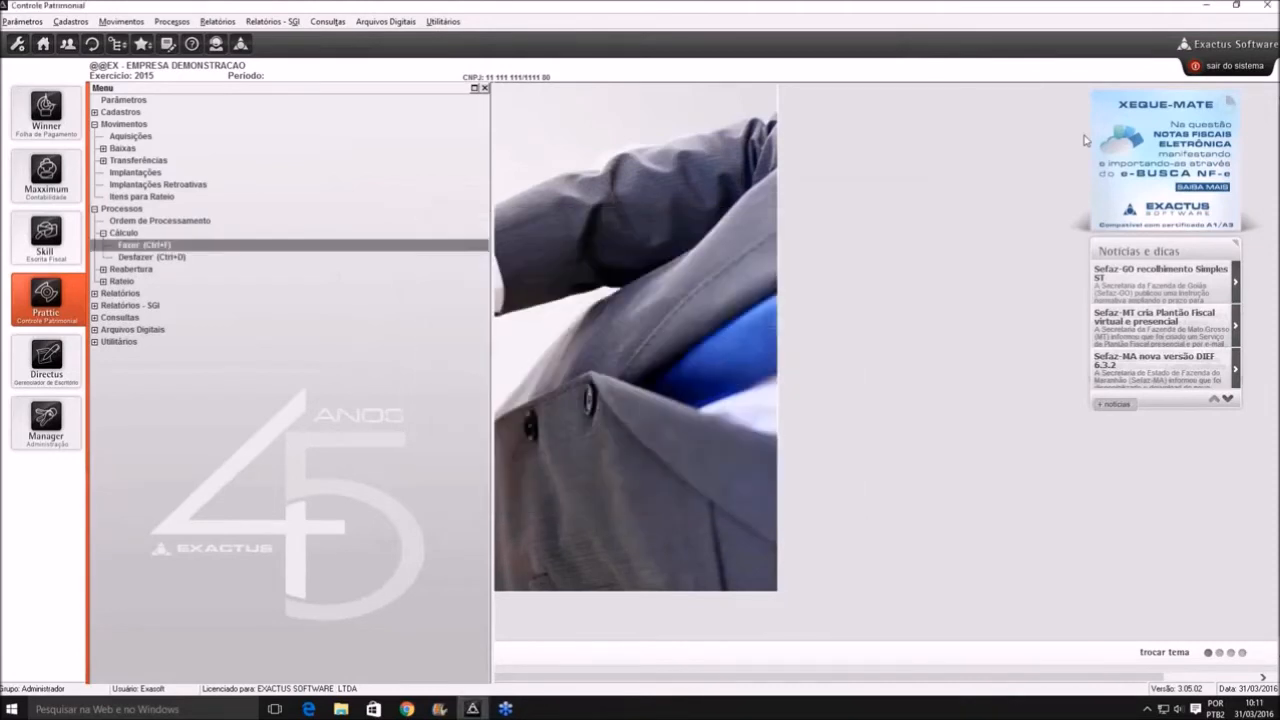
key(ctrl+f)
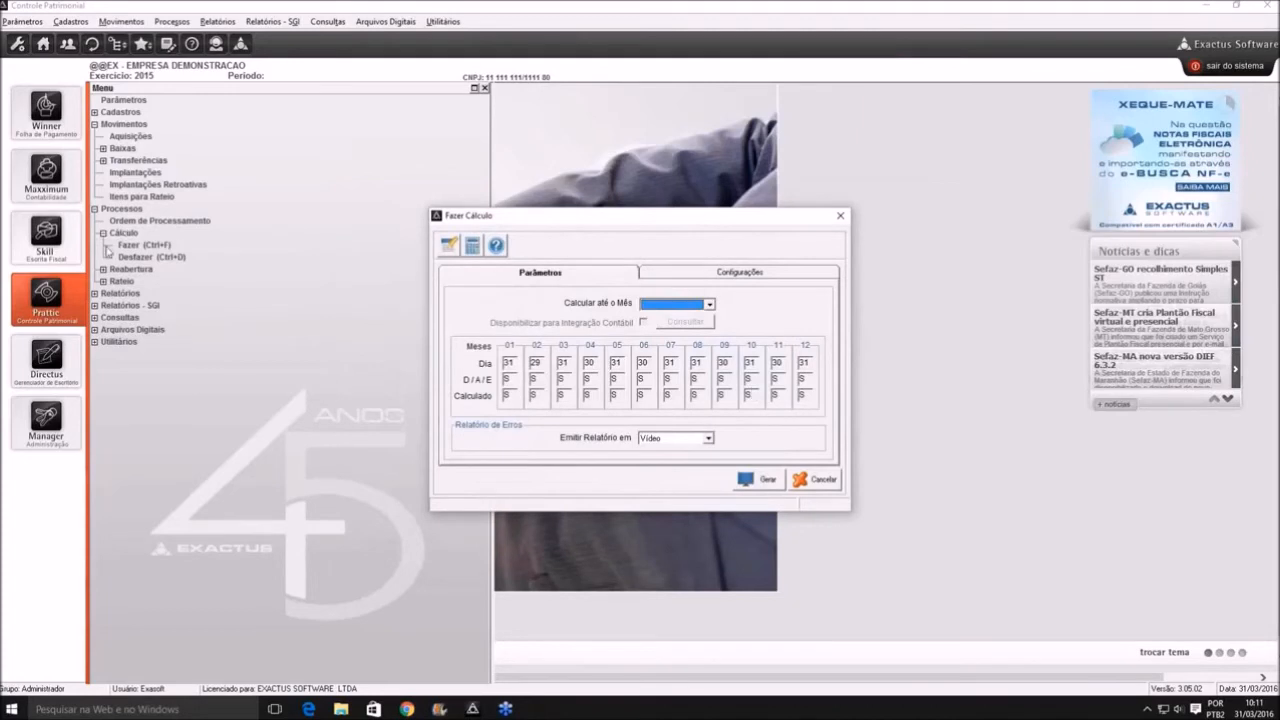
Undo the calculation starting from month 11 Novembro and exit
click(108, 245)
click(122, 257)
click(122, 260)
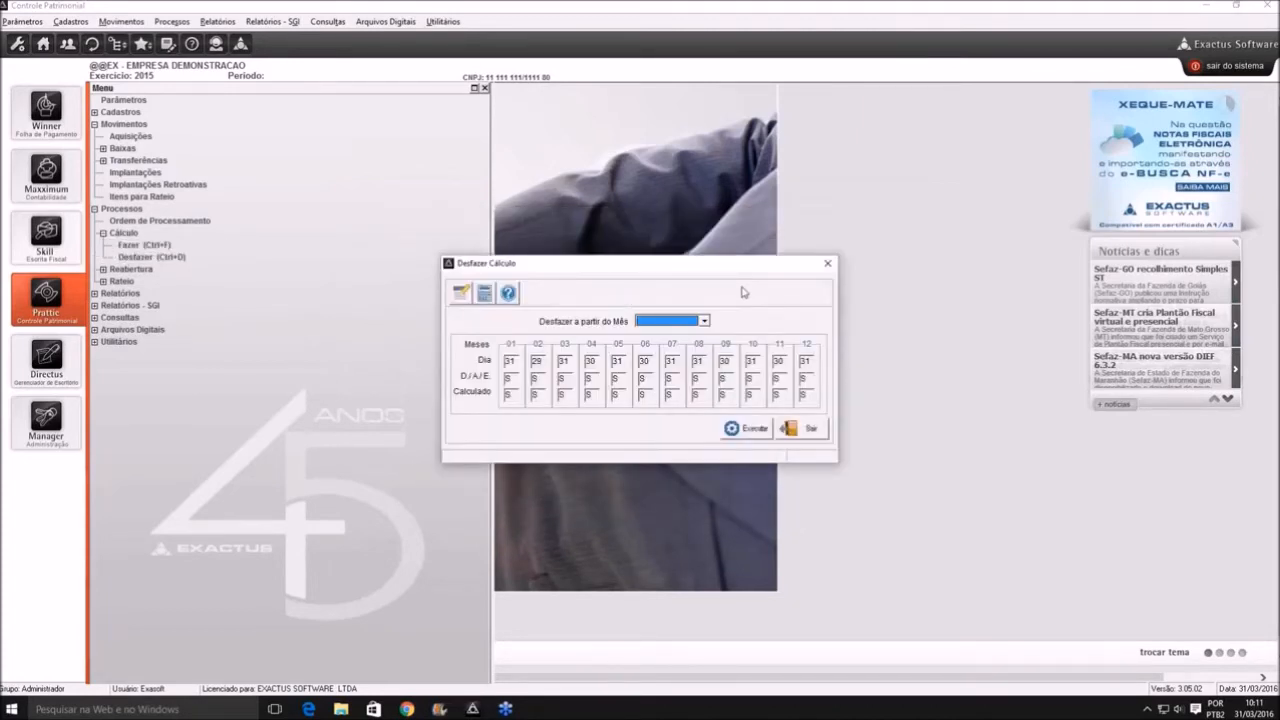
text(11)
key(Return)
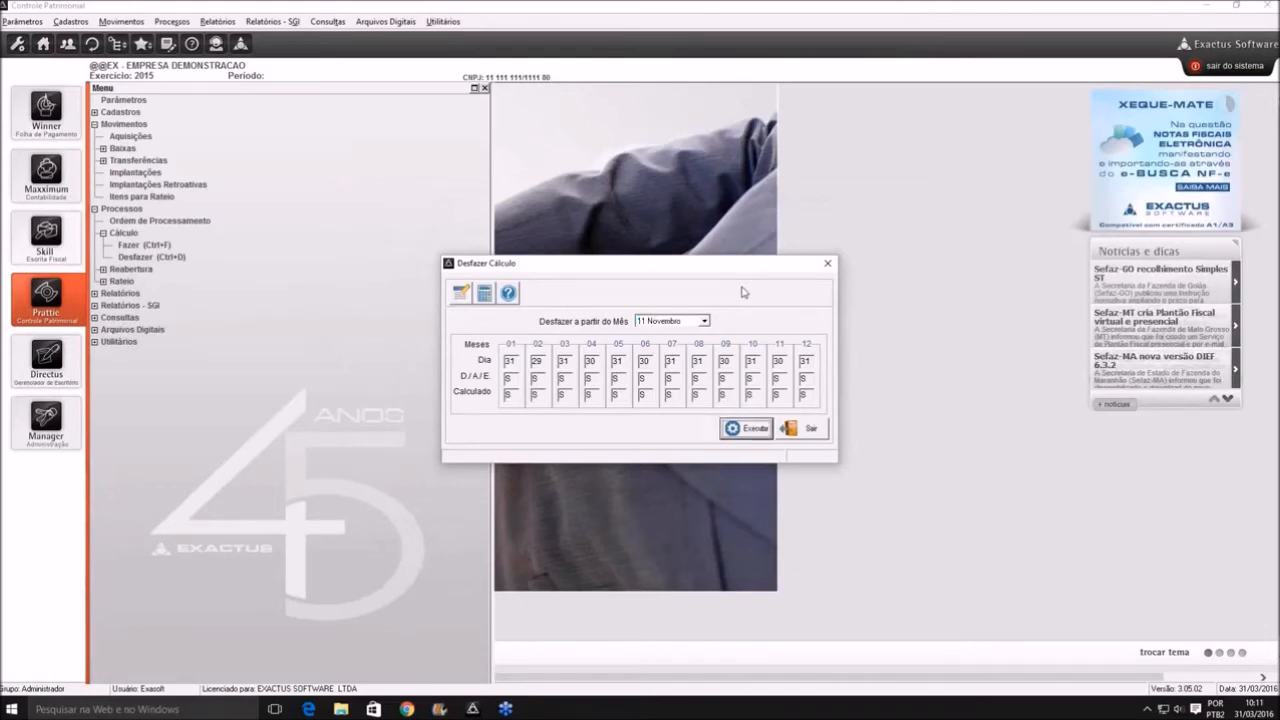
key(Return)
key(Return)
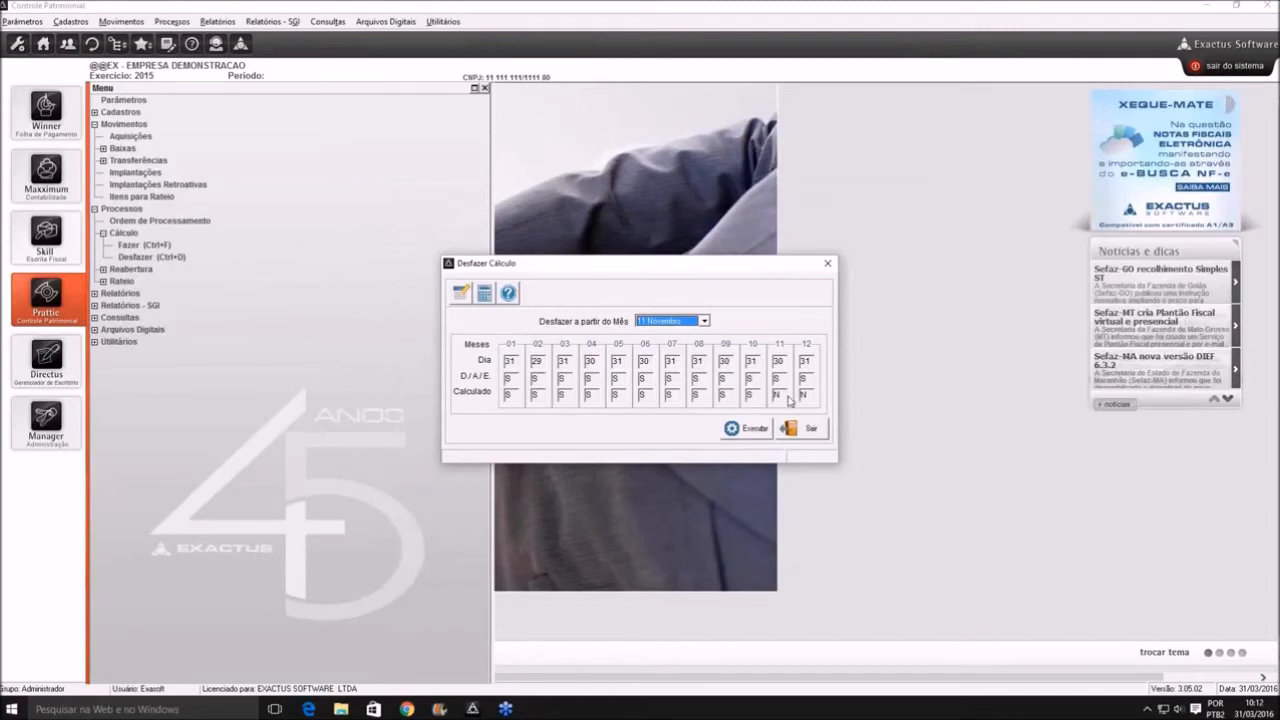
click(800, 428)
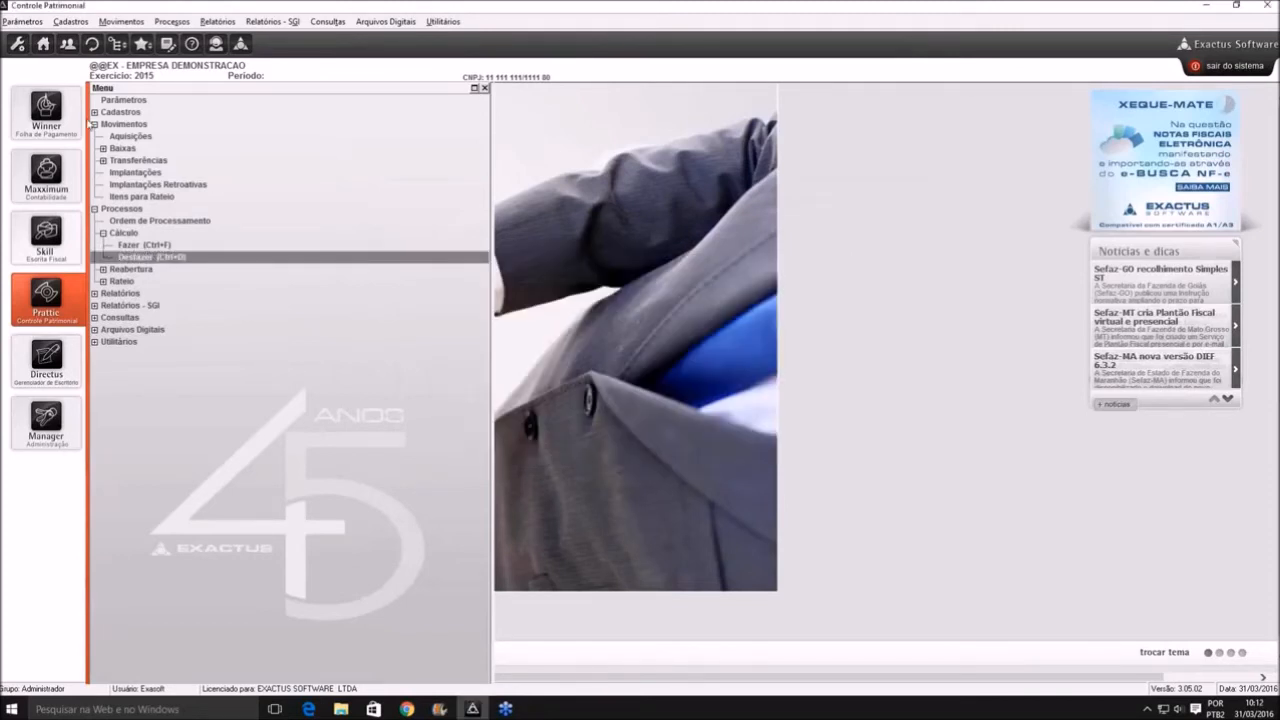
Examine the Fazer and Desfazer options of the Reabertura process
click(94, 124)
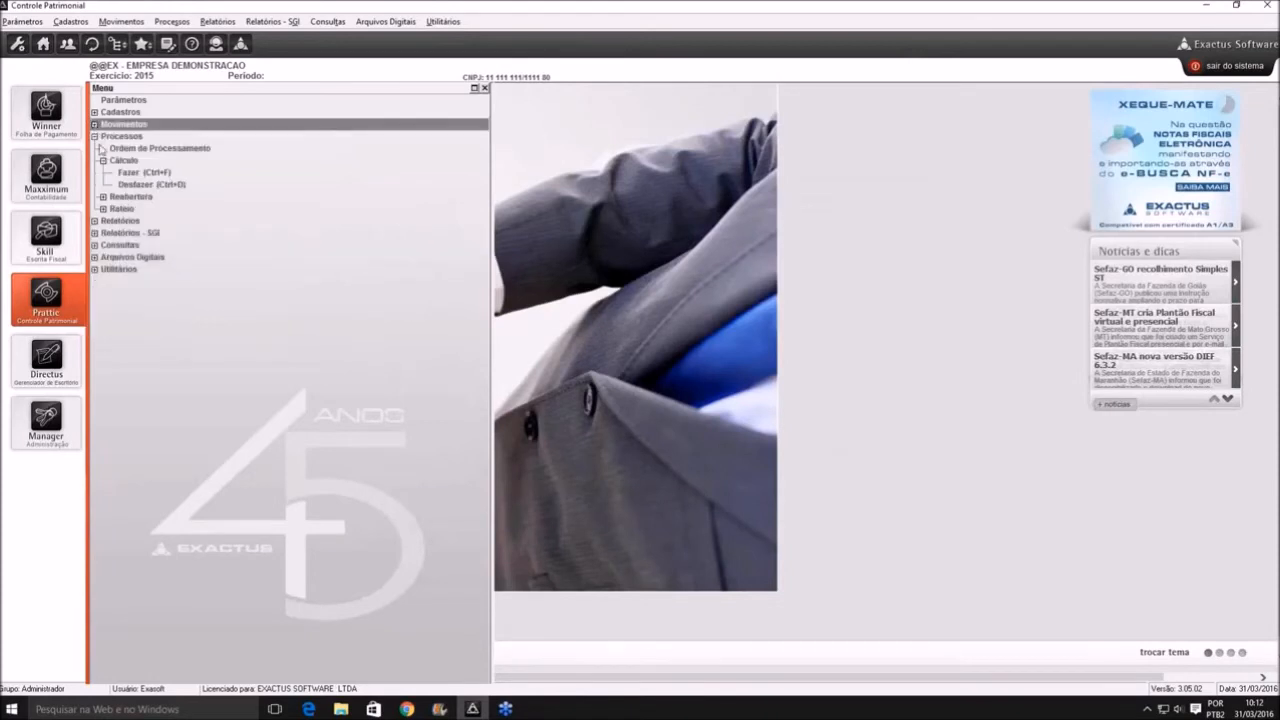
click(102, 160)
click(103, 173)
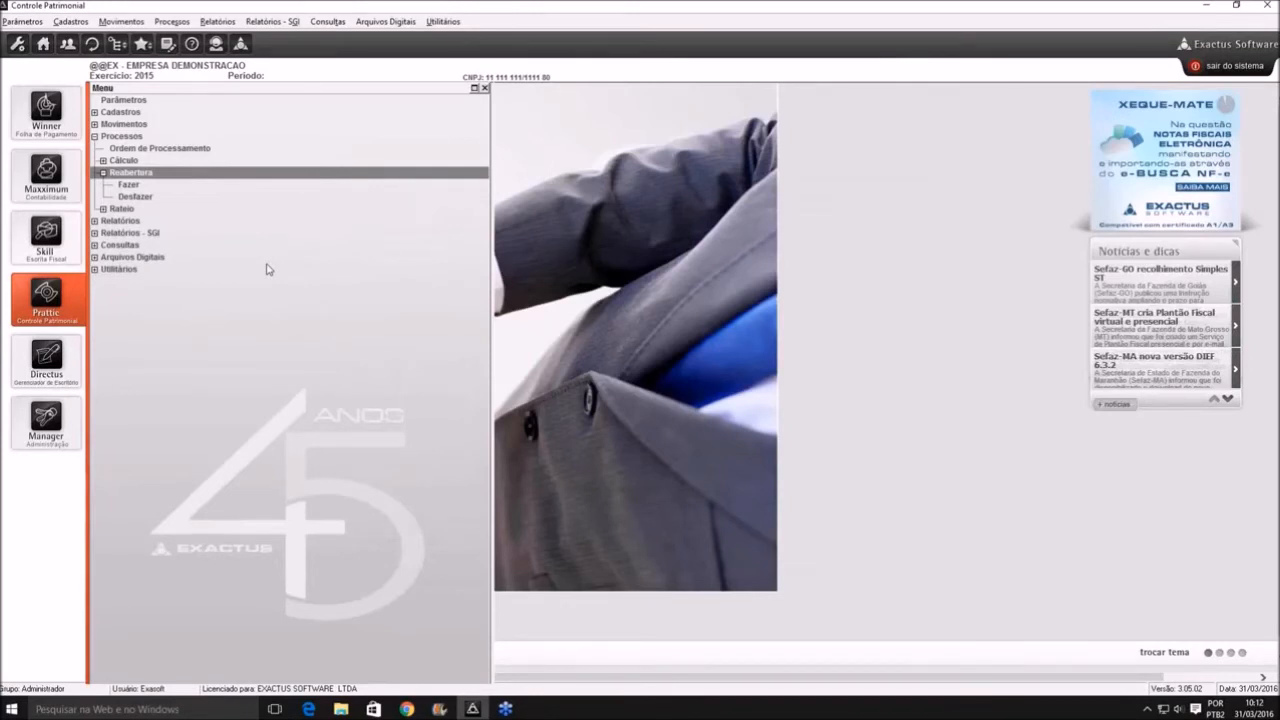
key(Down)
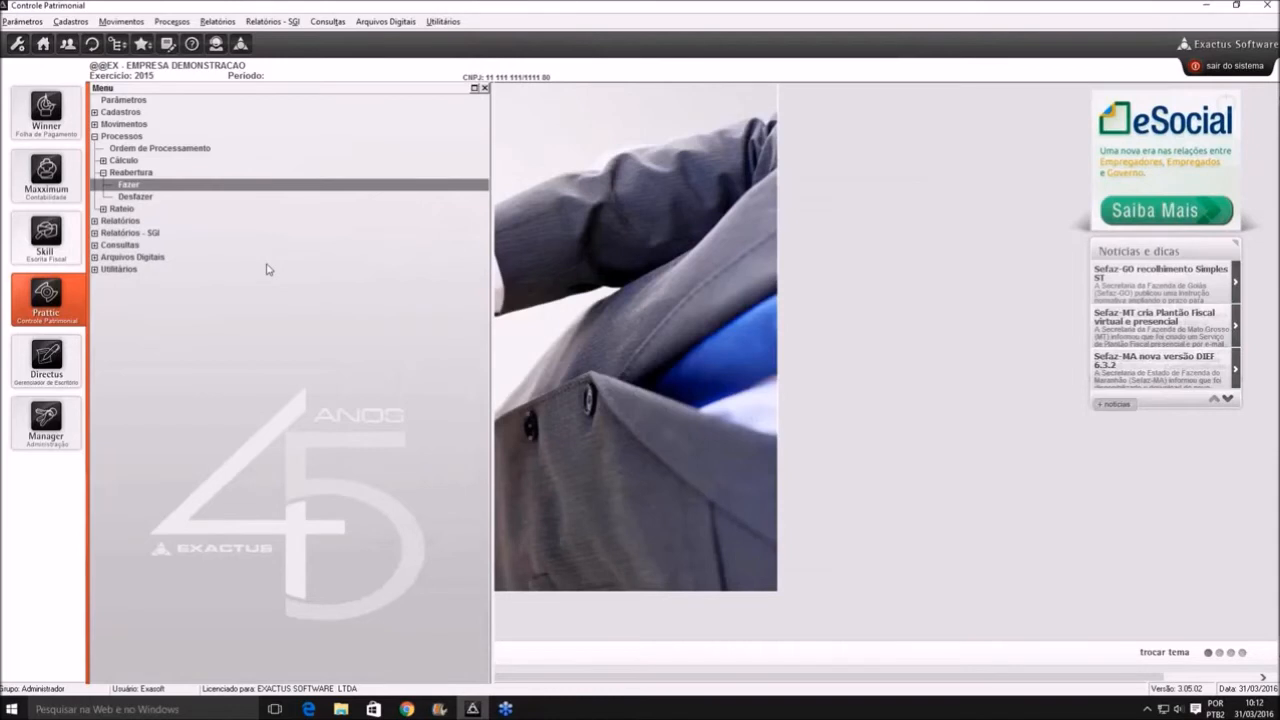
key(Down)
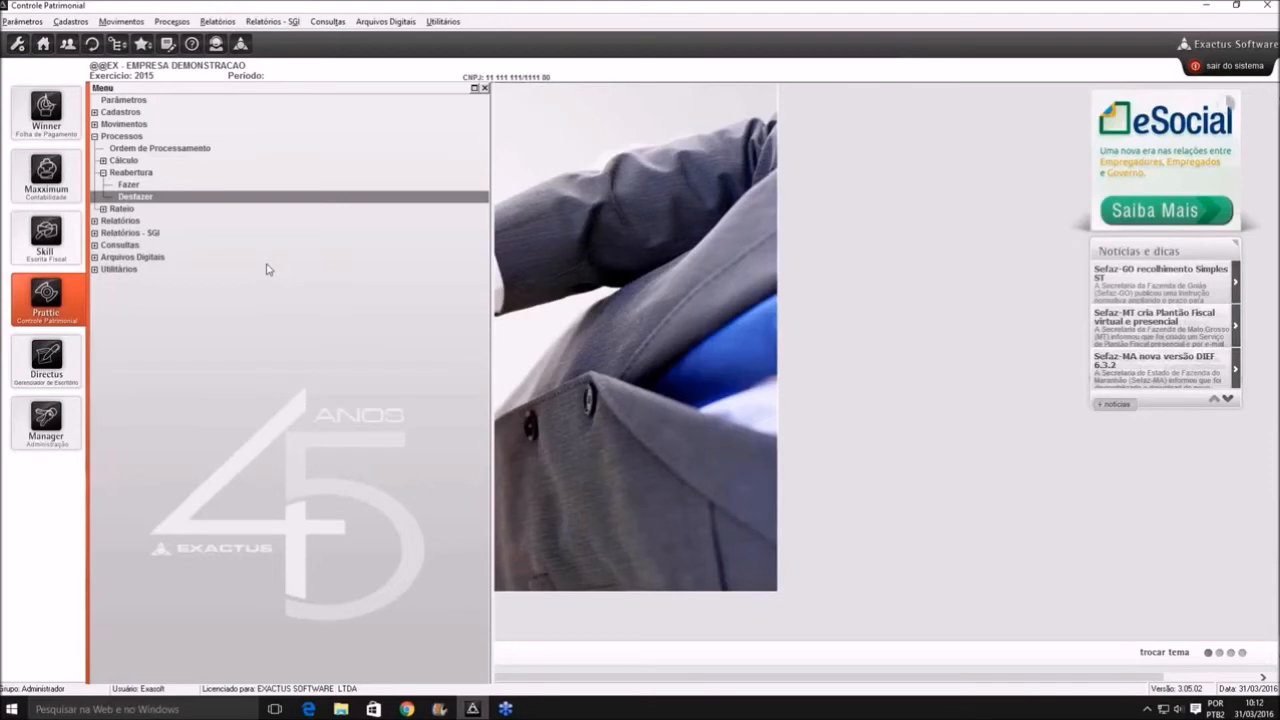
key(Left)
key(Left)
Examine the Fazer and Desfazer options of the Rateio process, then collapse the Processos group
key(Down)
key(Right)
key(Down)
key(Left)
key(Left)
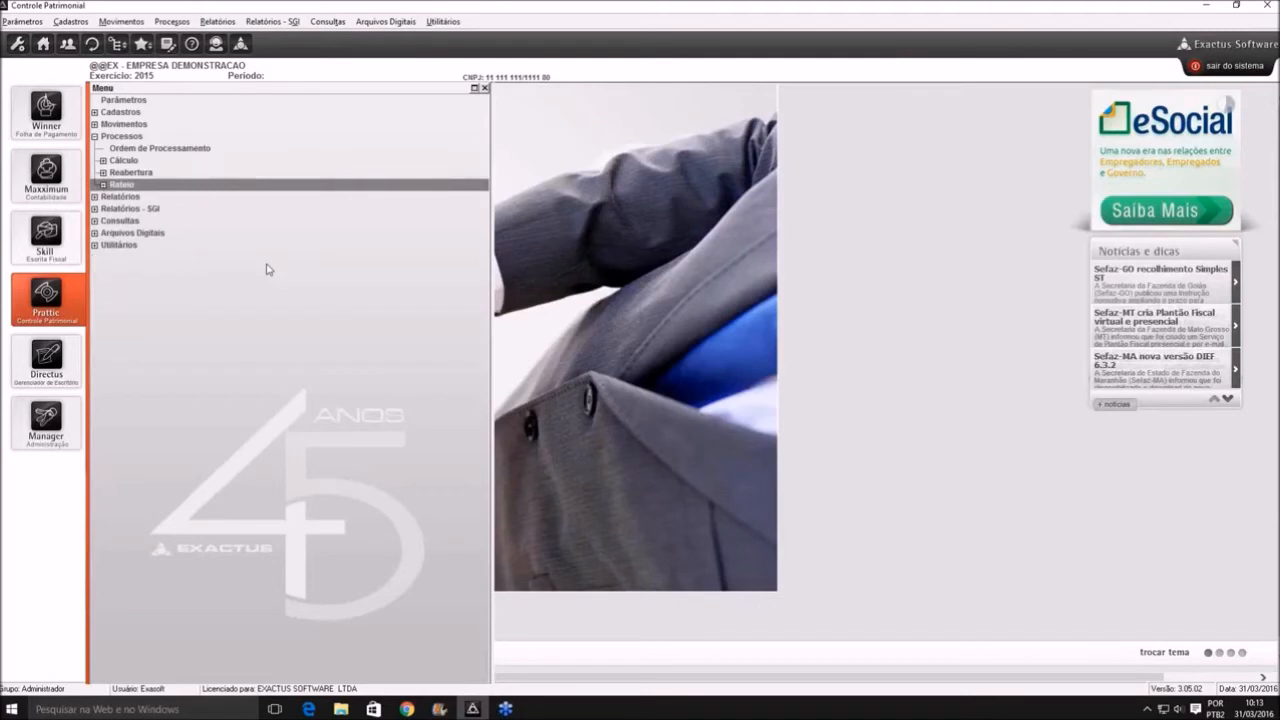
key(Right)
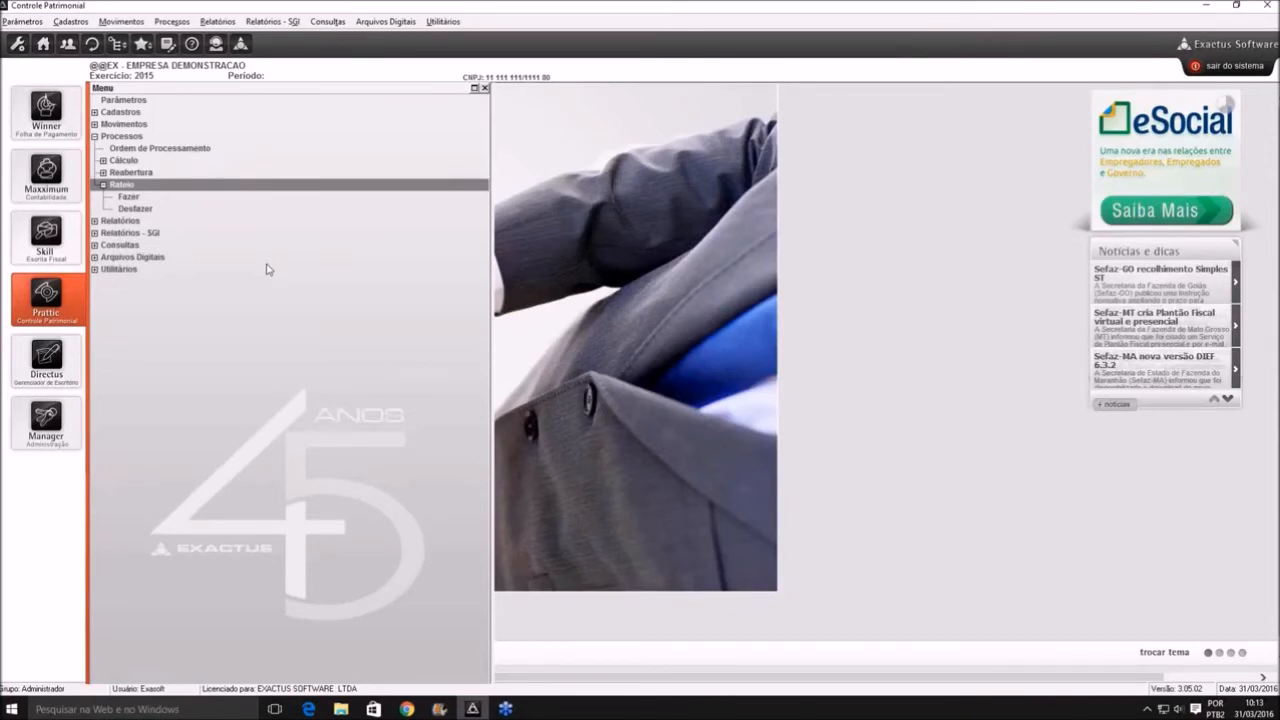
key(Up)
key(Up)
key(Up)
key(Up)
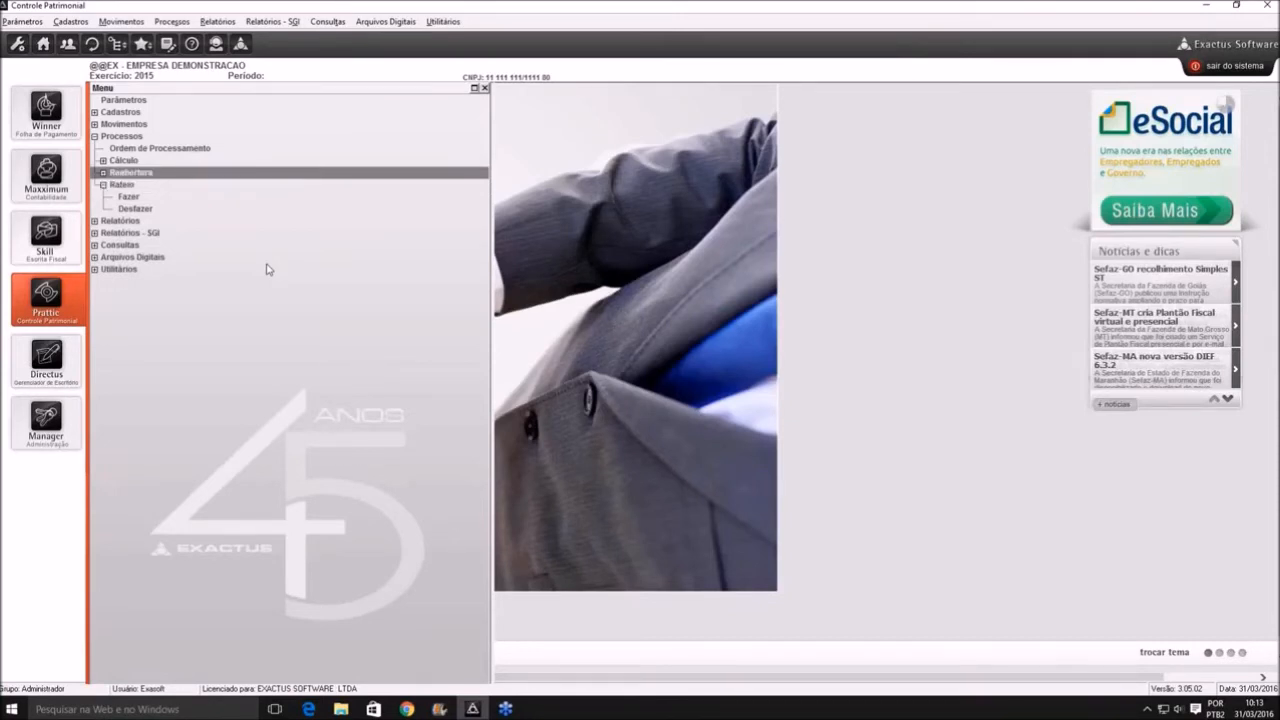
key(Down)
key(Down)
key(Down)
key(Down)
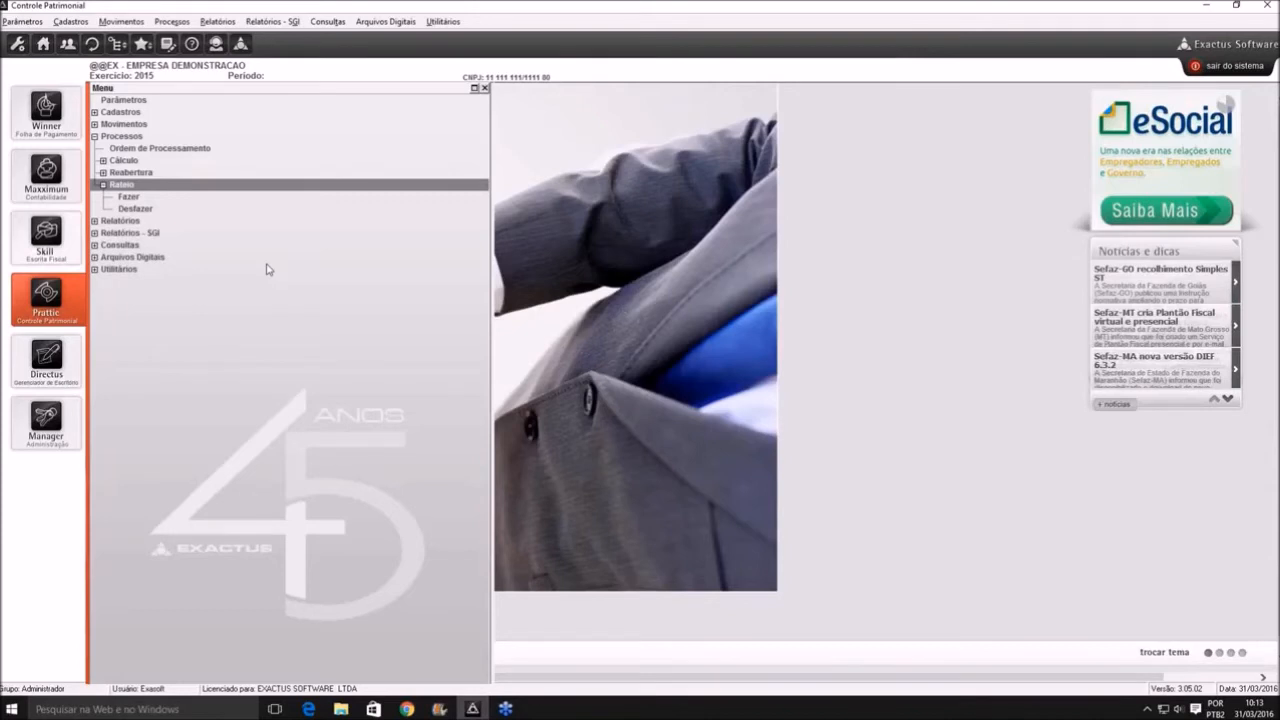
key(Left)
key(Up)
key(Up)
key(Up)
key(Up)
key(Left)
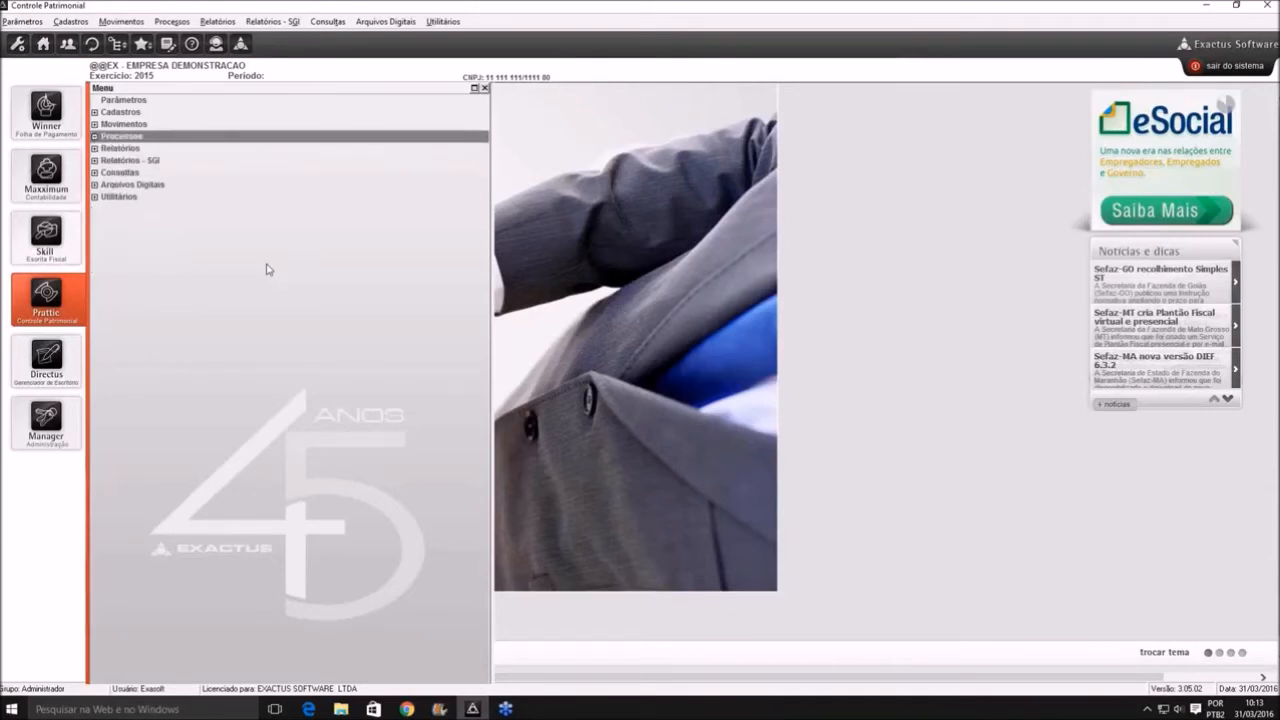
View the report parameters list under Relatórios and select its Fornecedores record, then close the list
key(Down)
key(Right)
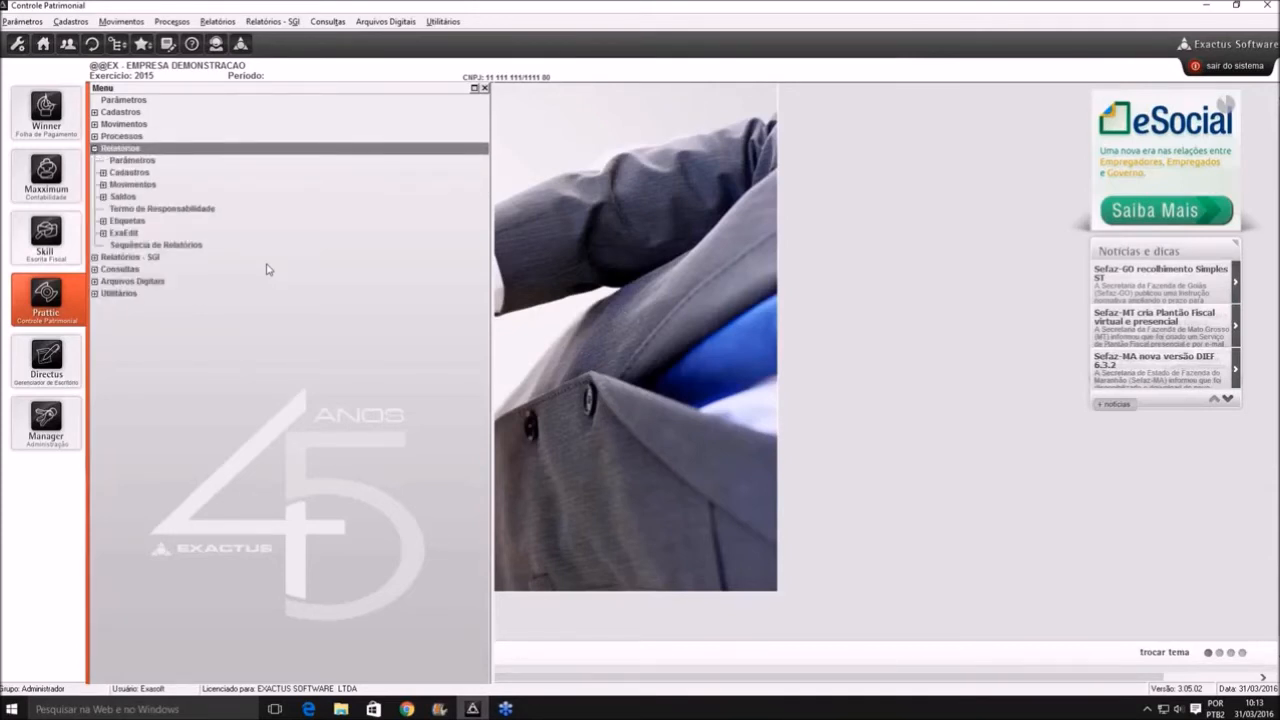
key(Down)
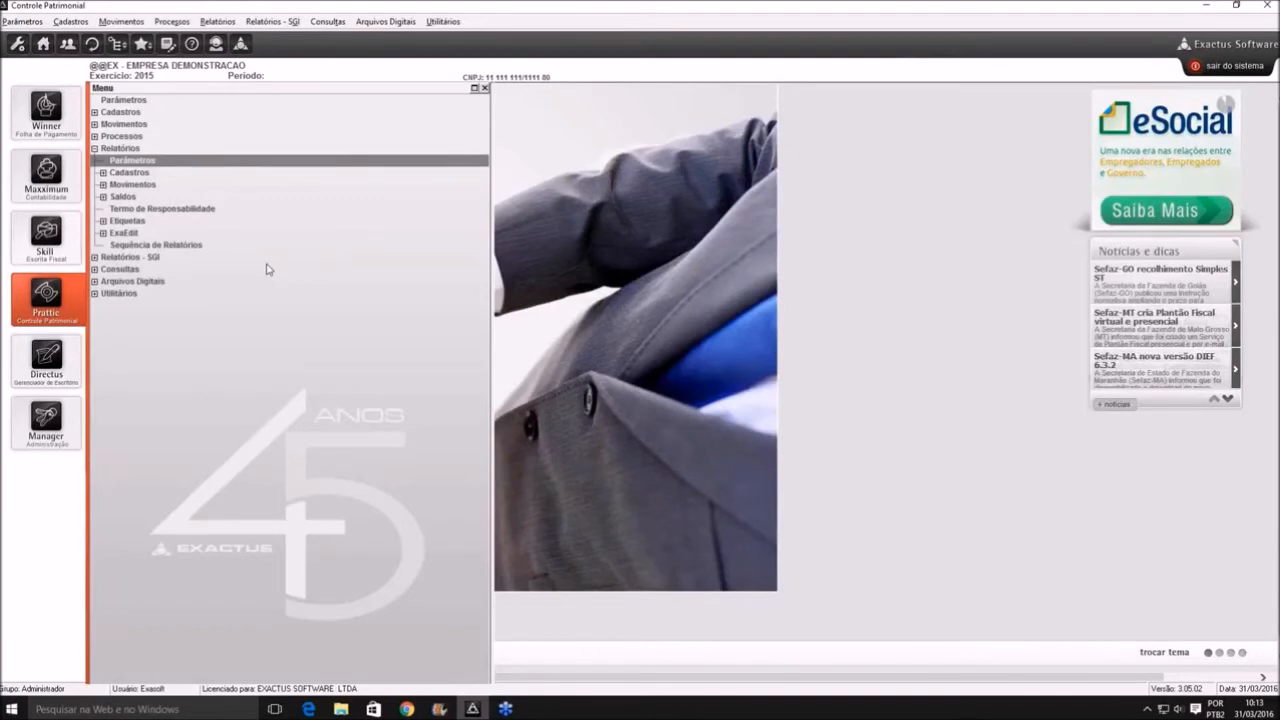
key(Return)
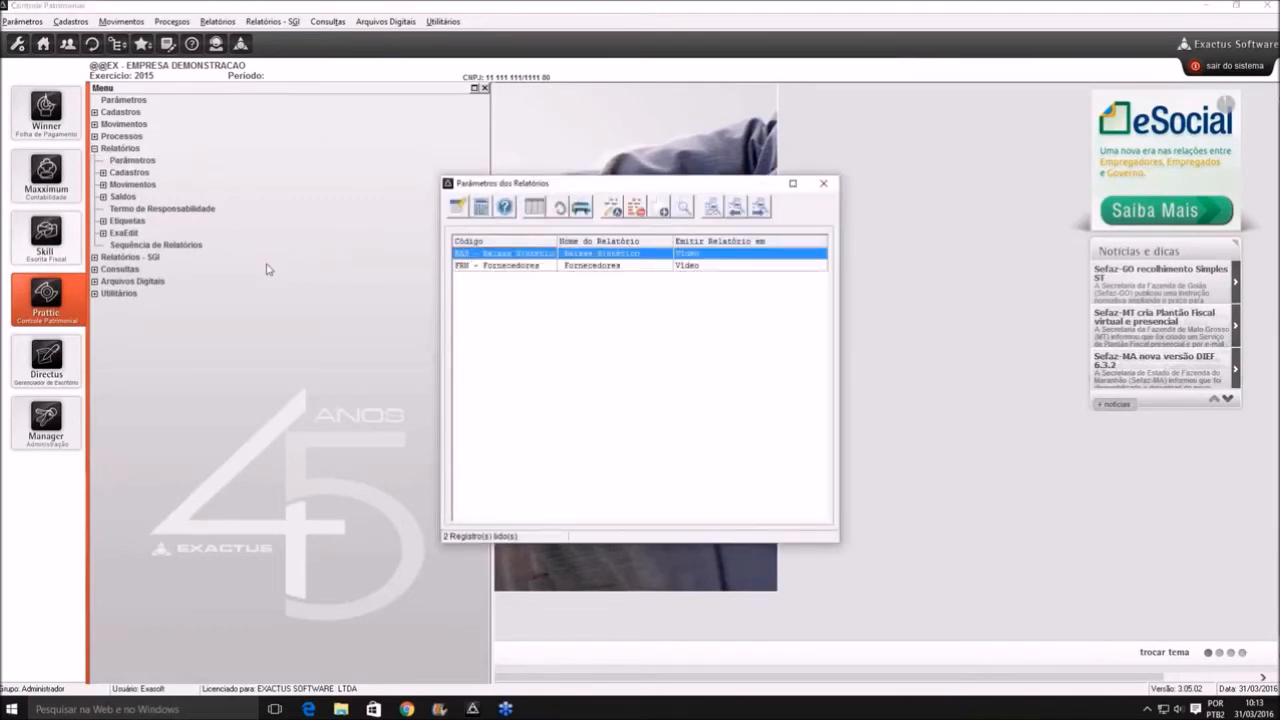
click(520, 266)
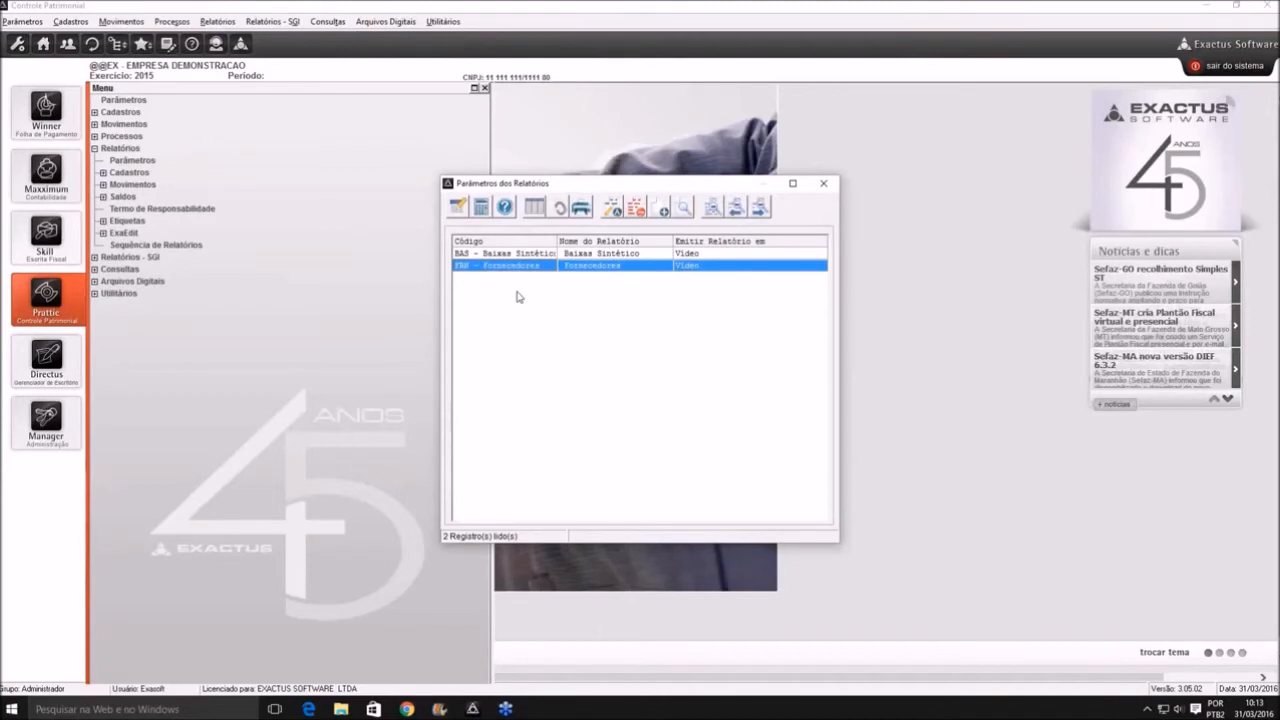
key(Escape)
Generate the Item registration report on video with its preset conditions, review it and close it
key(Down)
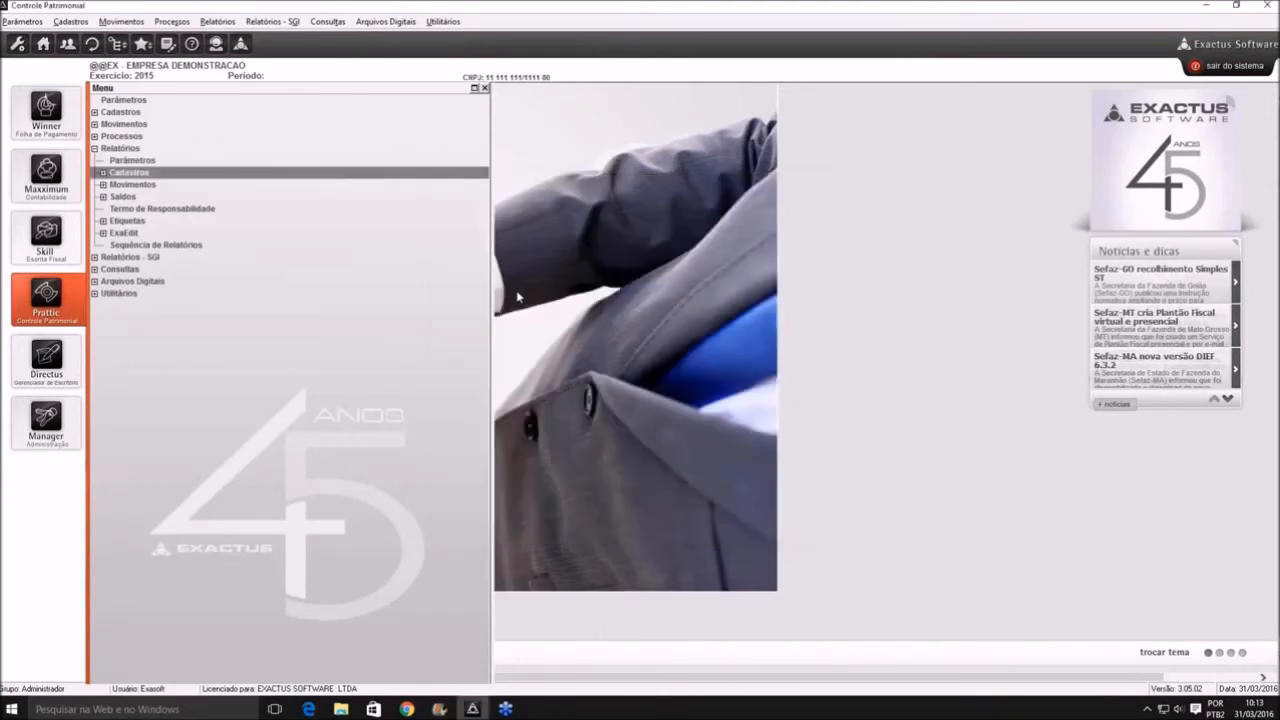
key(Right)
key(Down)
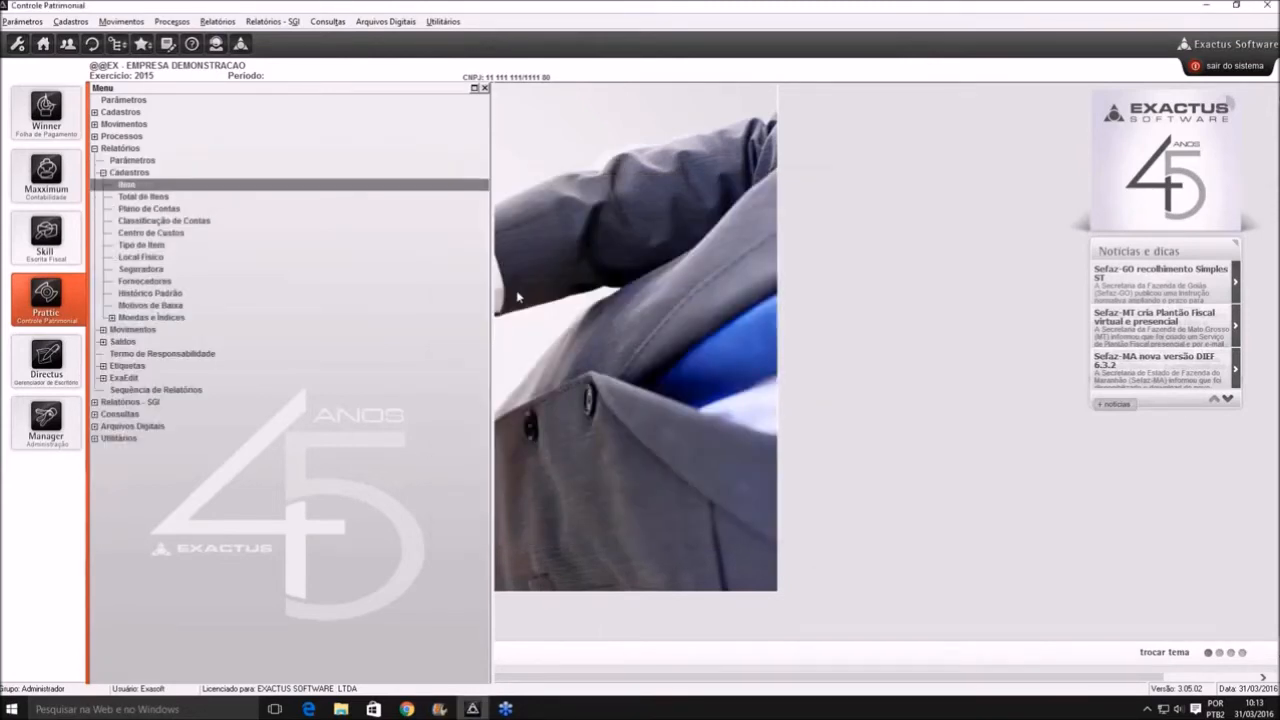
key(Return)
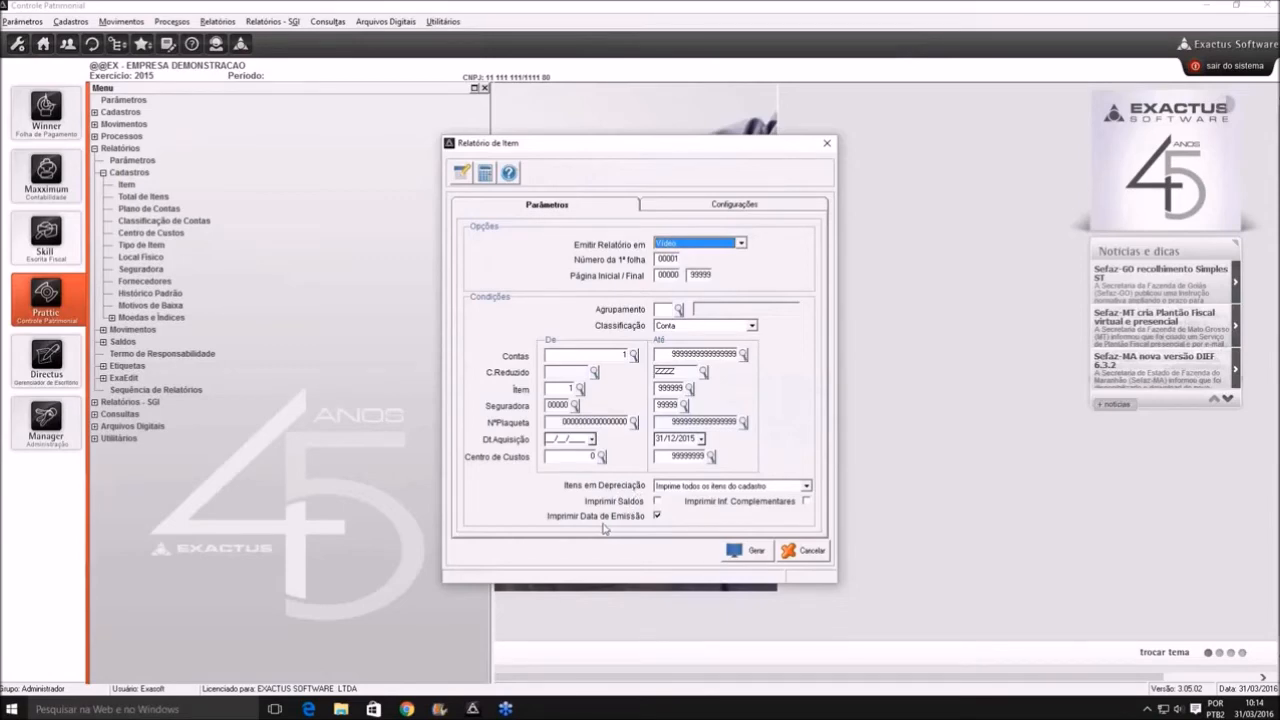
click(748, 550)
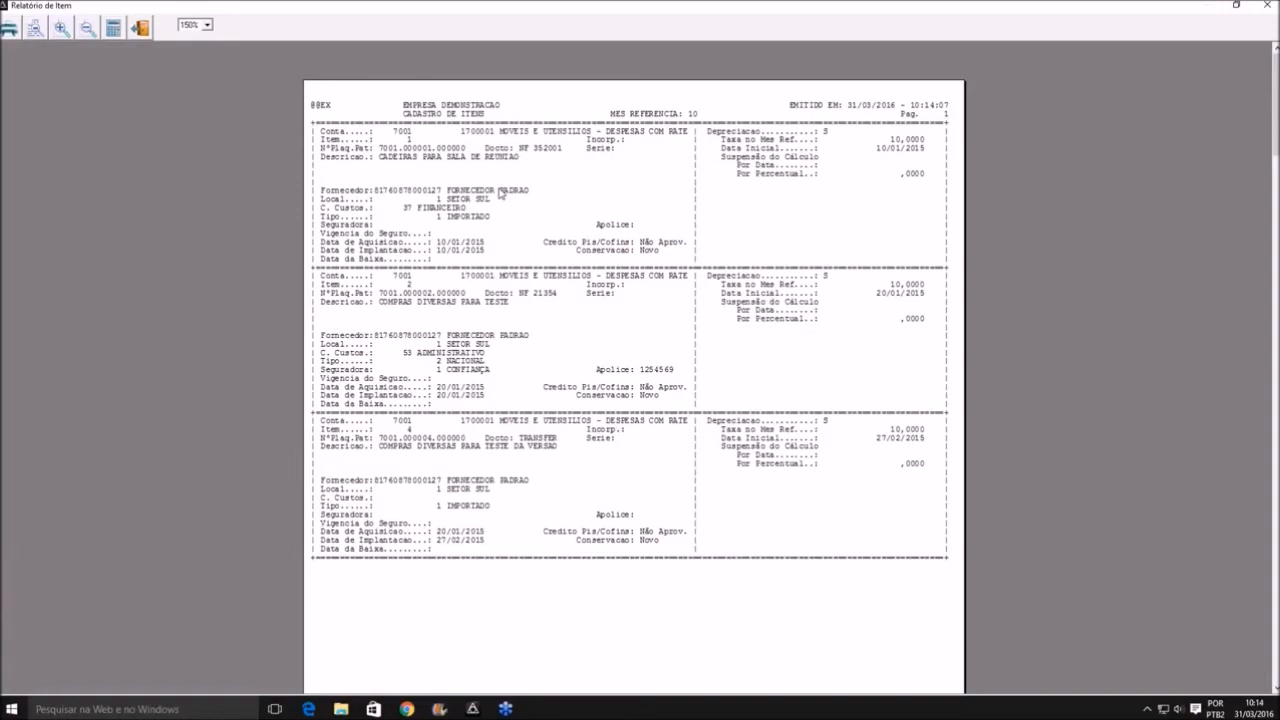
key(Escape)
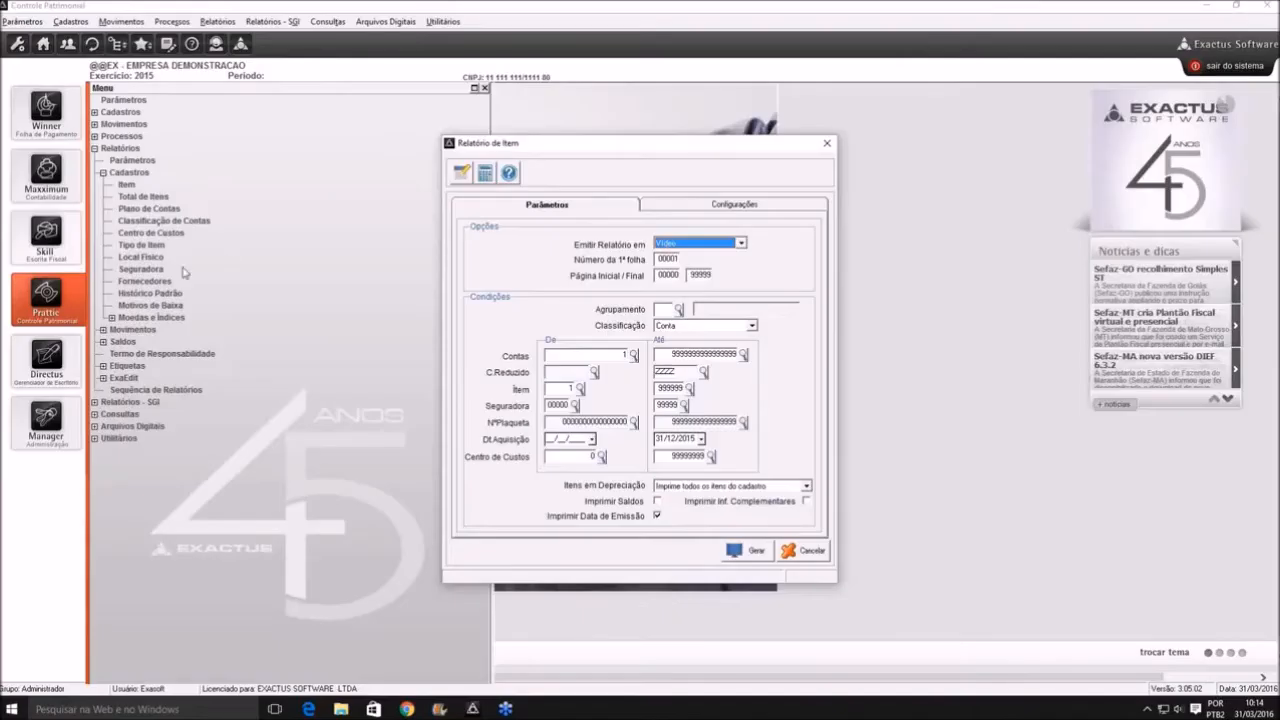
key(Escape)
Generate the Total de Itens listing on video with its preset conditions, review it and close it
double_click(150, 198)
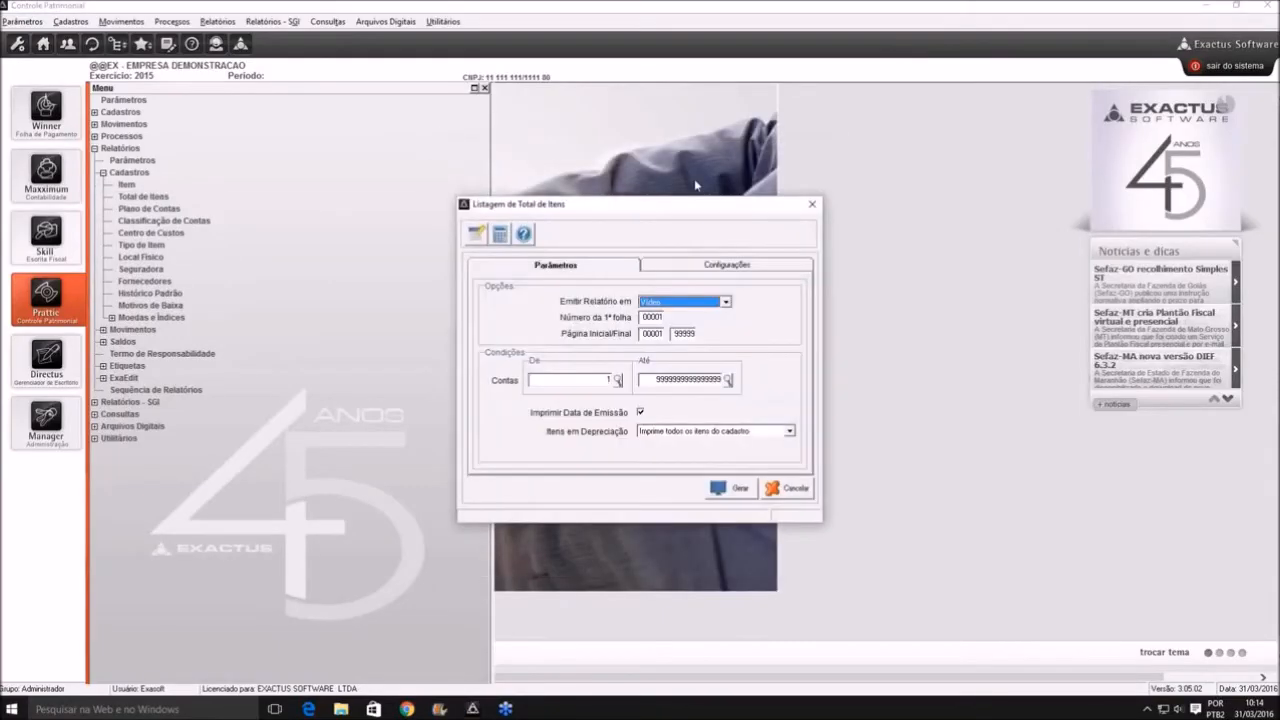
key(Return)
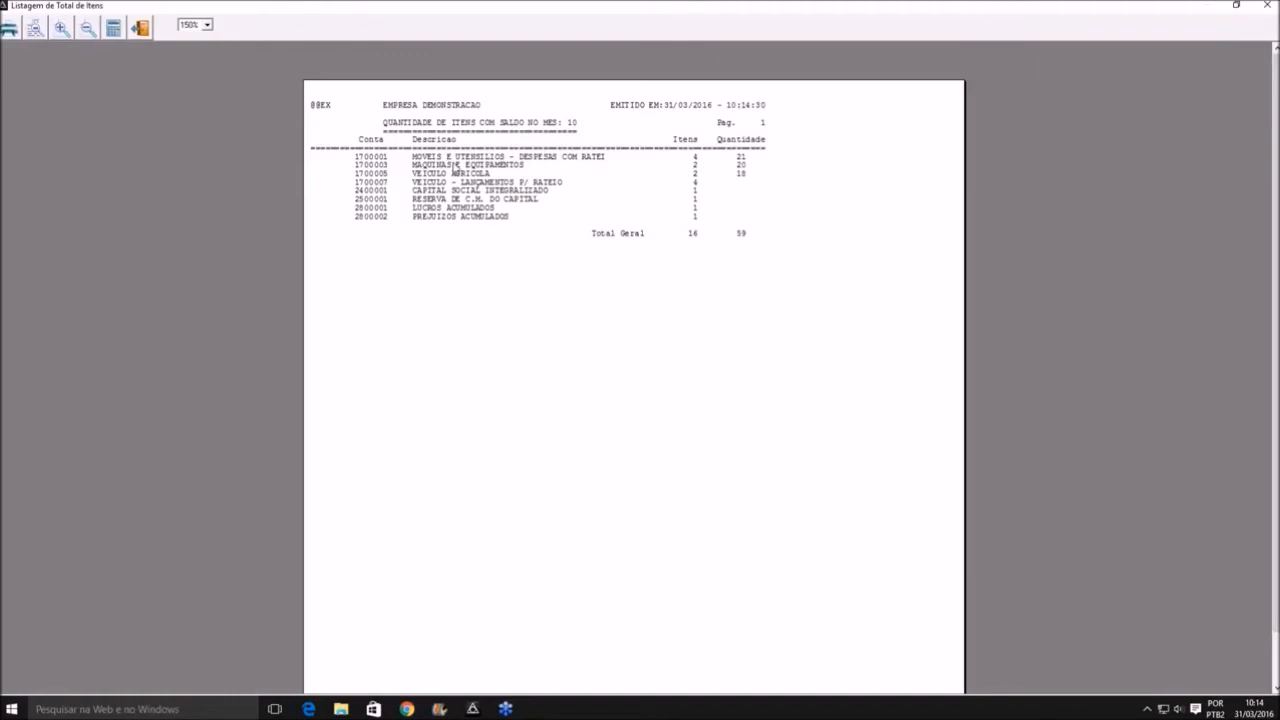
key(Escape)
key(Escape)
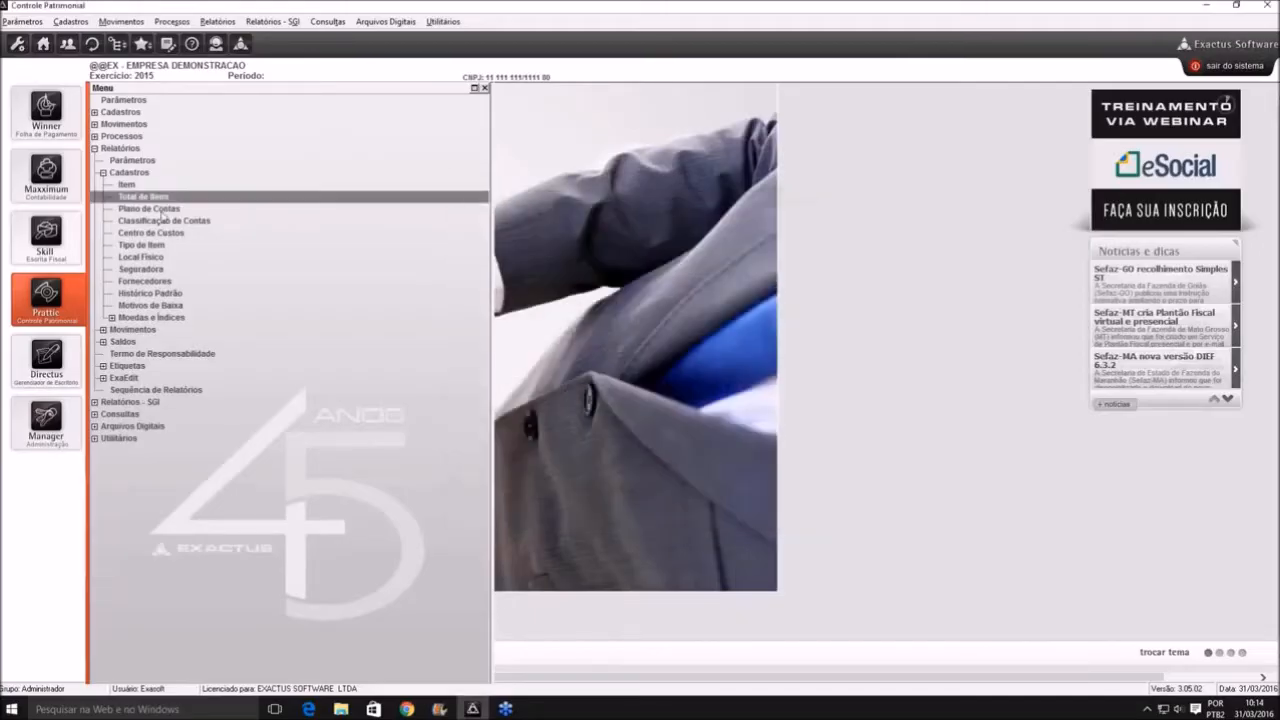
Generate the Plano de Contas registration report on video with its preset conditions, review it and close it
key(Return)
key(Return)
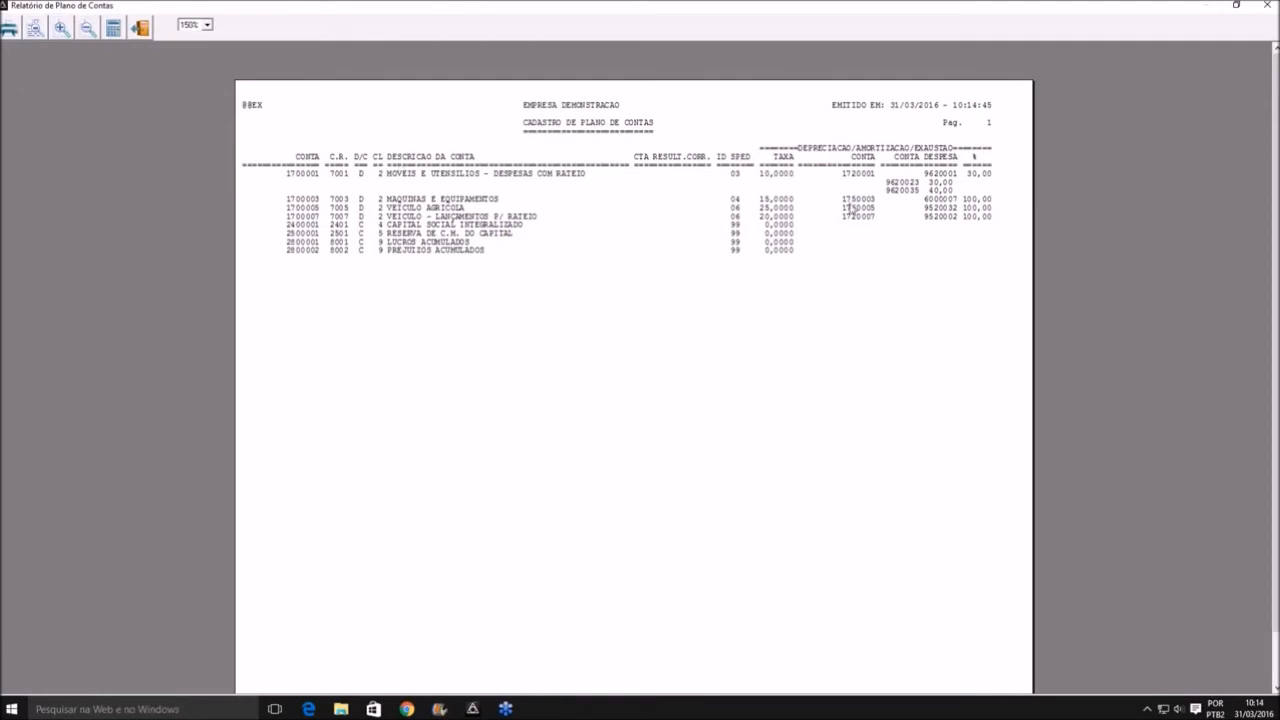
key(Escape)
key(Escape)
Generate the Classificação de Contas registration report on video with its preset conditions and close it
double_click(172, 221)
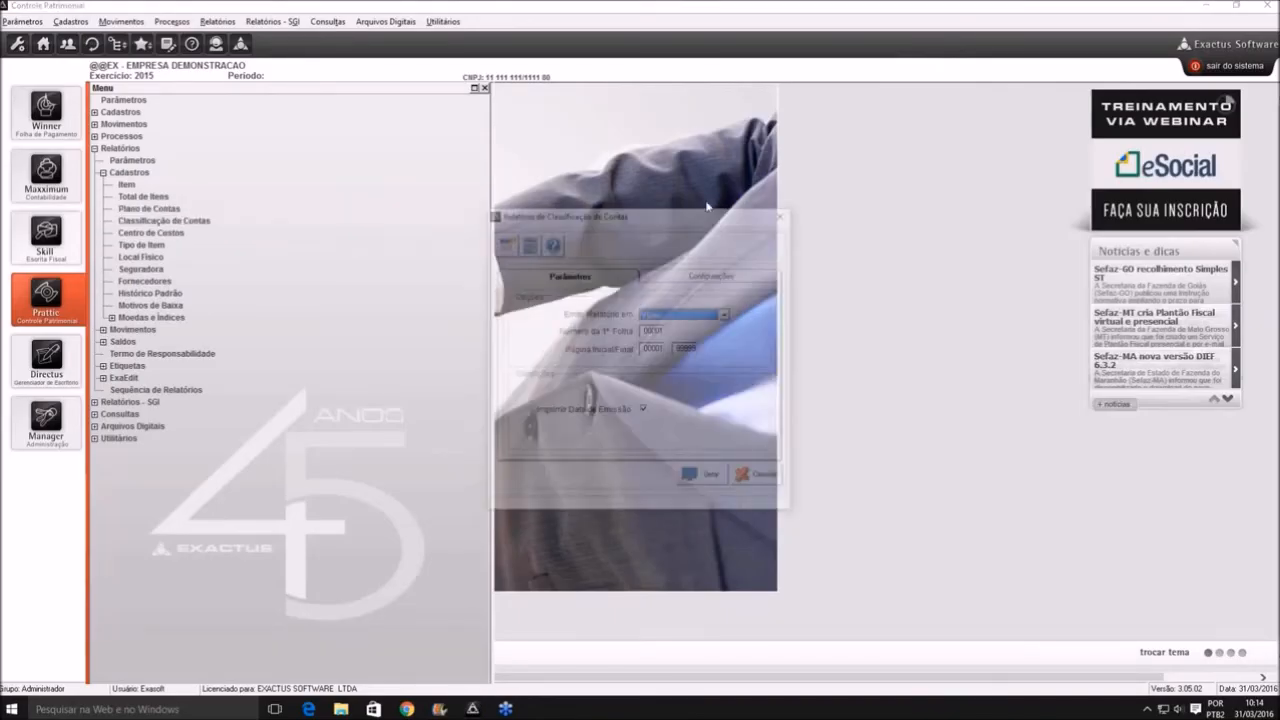
key(Return)
key(Escape)
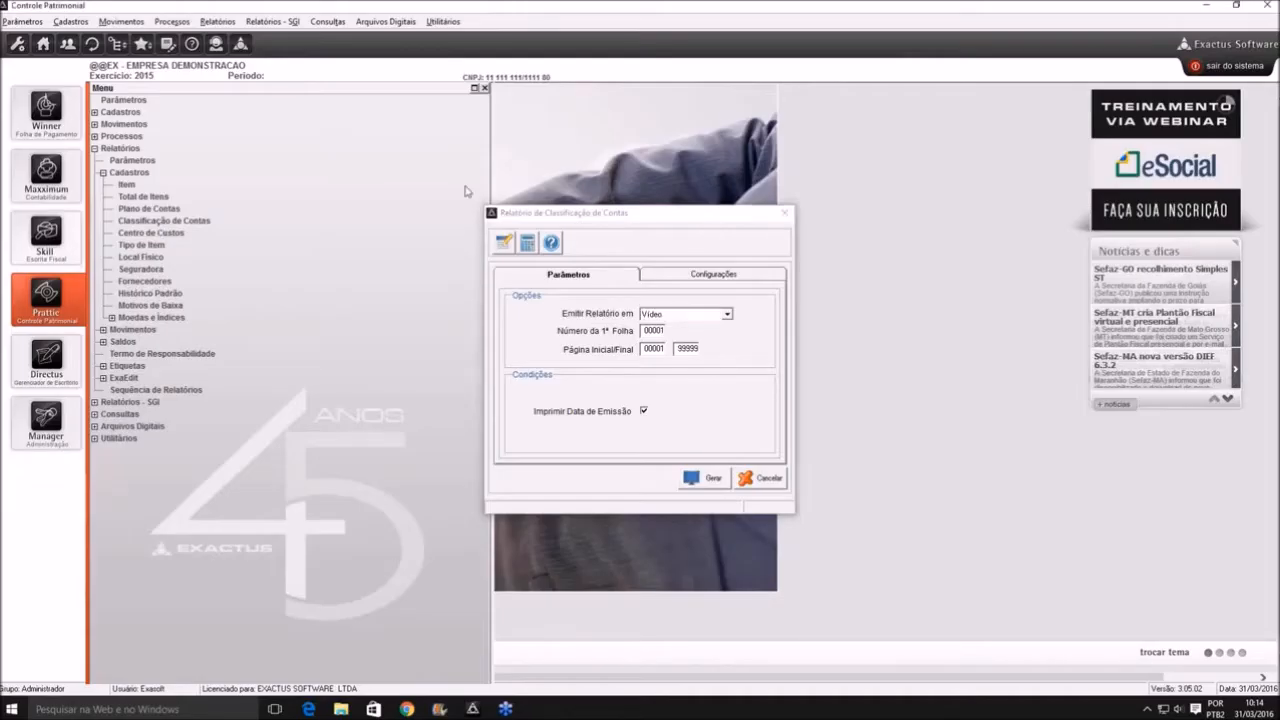
key(Escape)
Generate the Centro de Custos registration report with its preset conditions and close it
click(176, 234)
double_click(176, 234)
key(Return)
key(Escape)
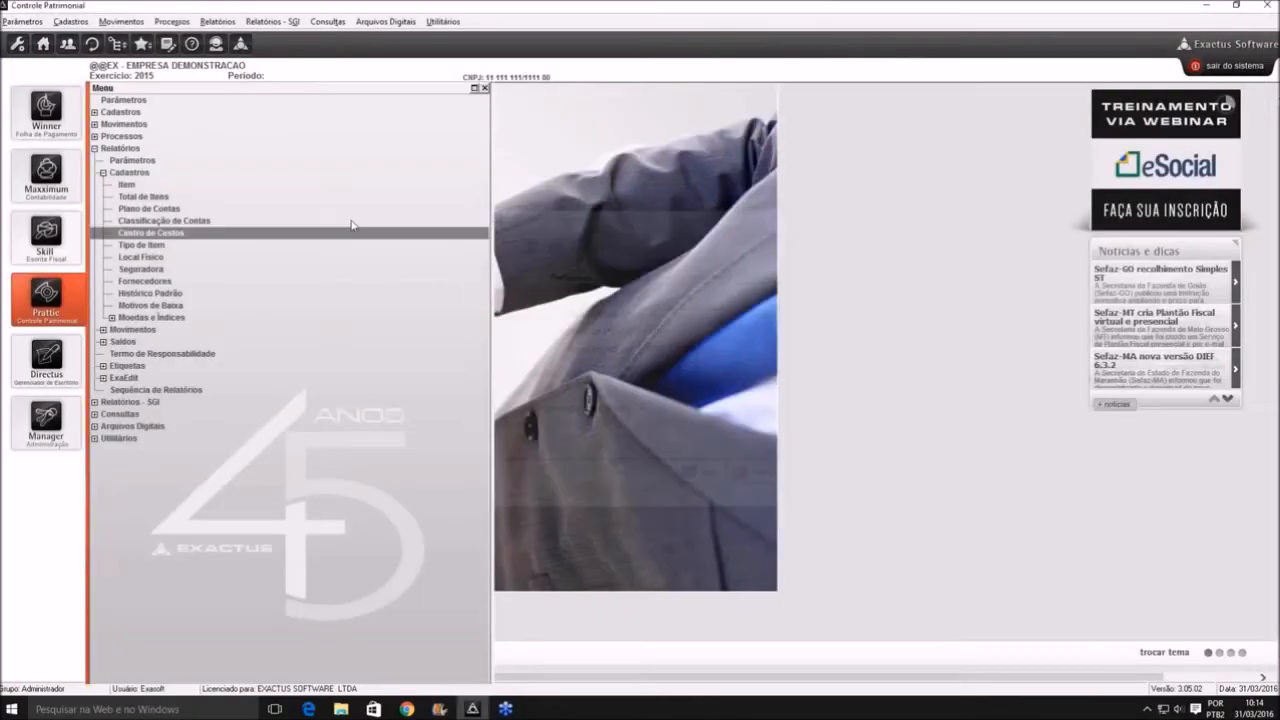
Generate and close the Tipo de Item and Local Físico registration reports, keeping their preset conditions
click(141, 246)
double_click(141, 246)
key(Return)
key(Escape)
key(Down)
key(Return)
key(Return)
key(Escape)
Generate and close the Seguradora and Fornecedores registration reports, keeping their preset conditions
key(Down)
key(Return)
key(Return)
key(Down)
key(Return)
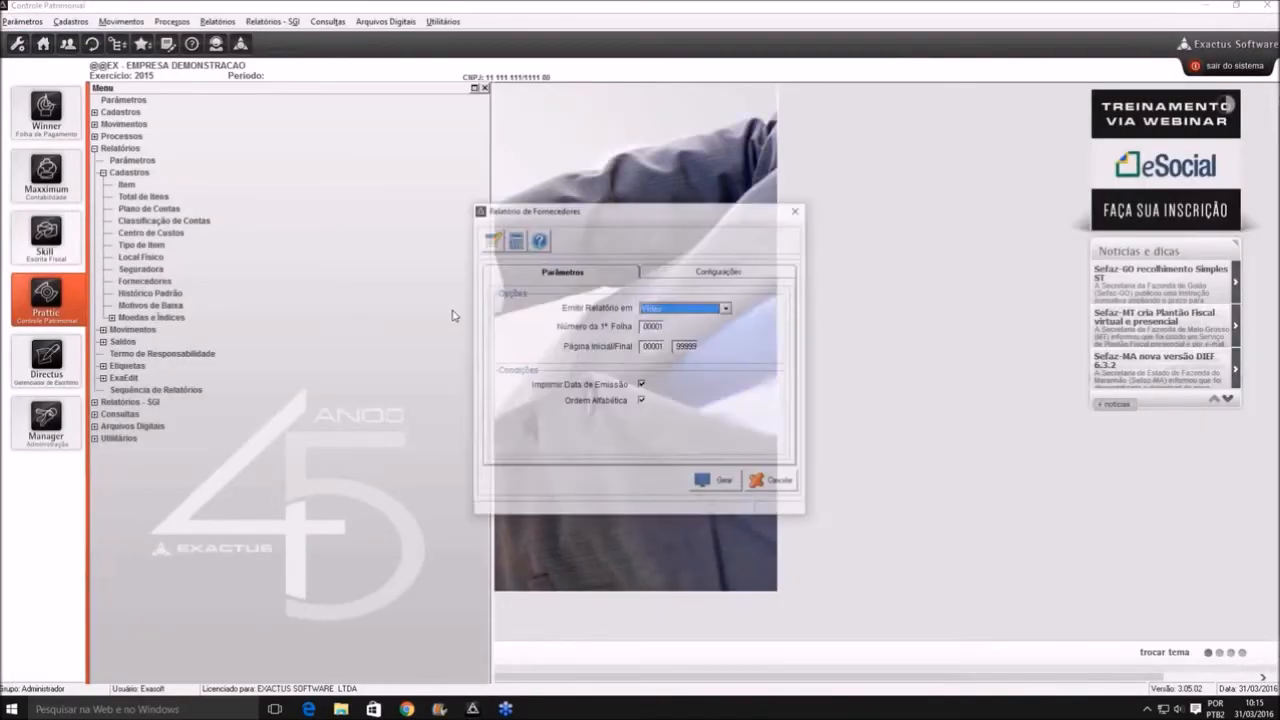
key(Return)
key(Escape)
Generate the Histórico Padrão registration report with its preset conditions, review it and close it
key(Down)
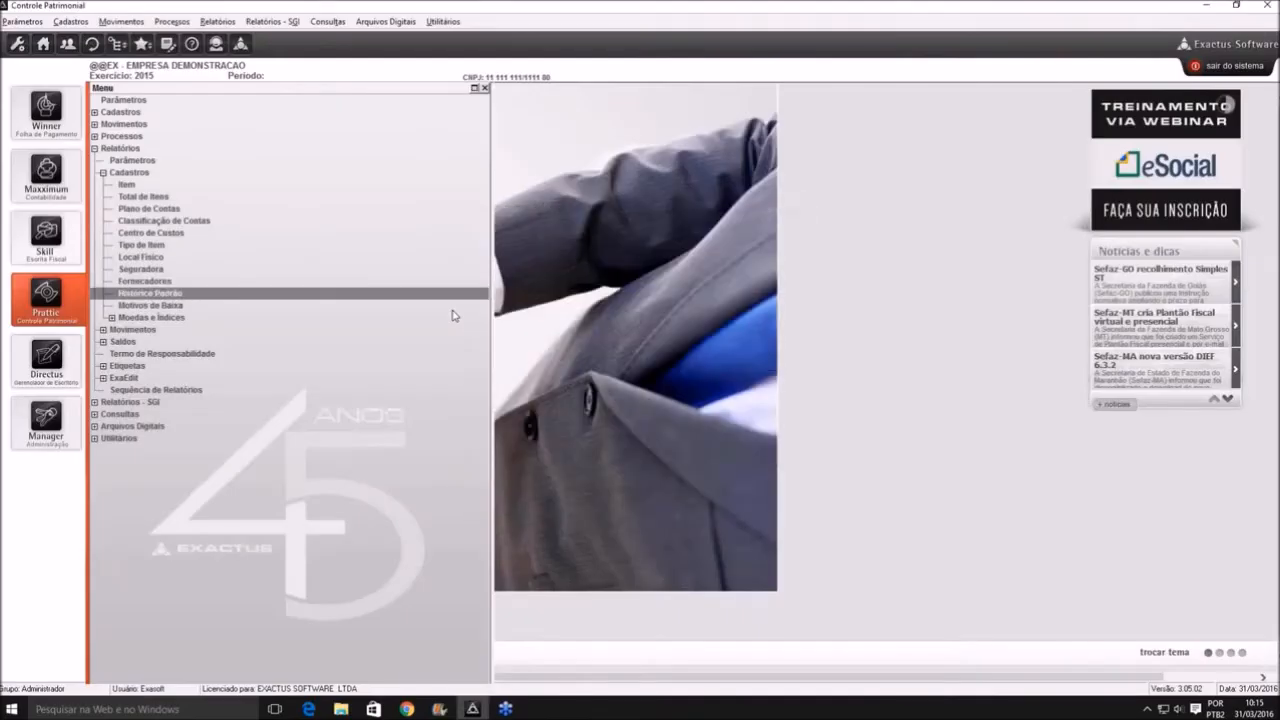
key(Return)
key(Return)
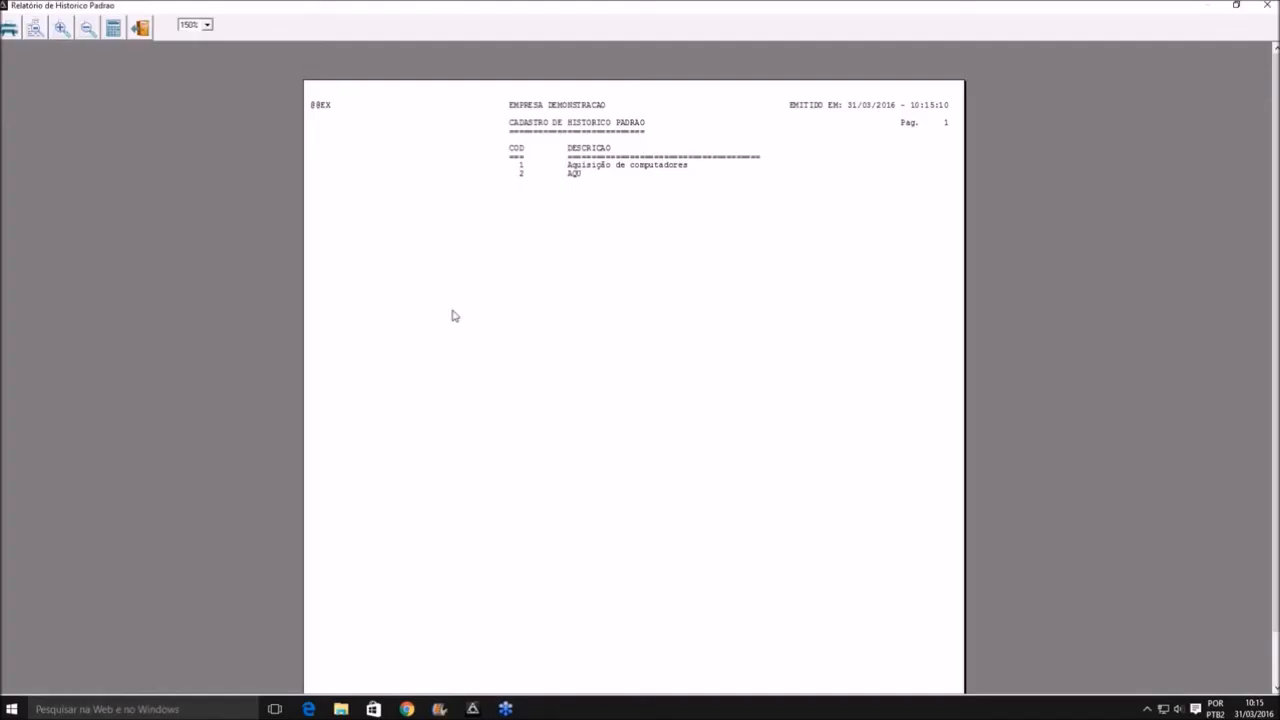
key(Escape)
Generate the Motivos de Baixa registration report on video with its preset conditions and close it
key(Down)
key(Return)
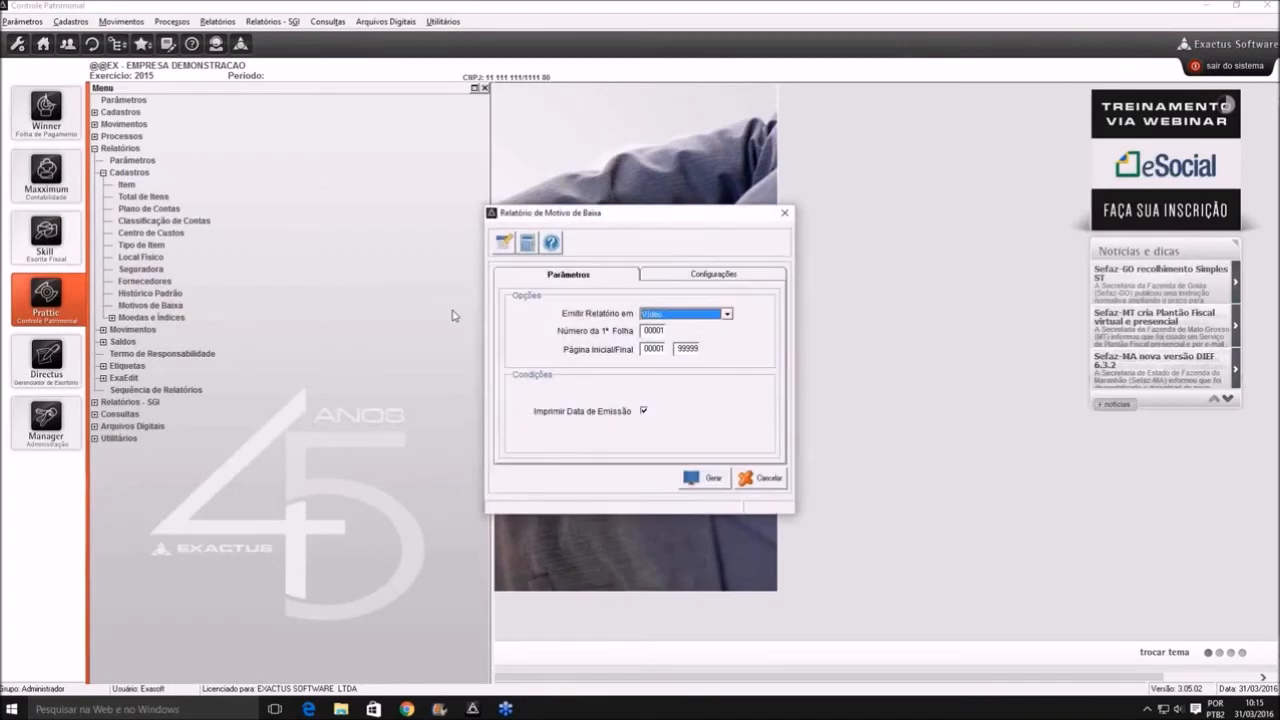
key(Return)
key(Escape)
key(Escape)
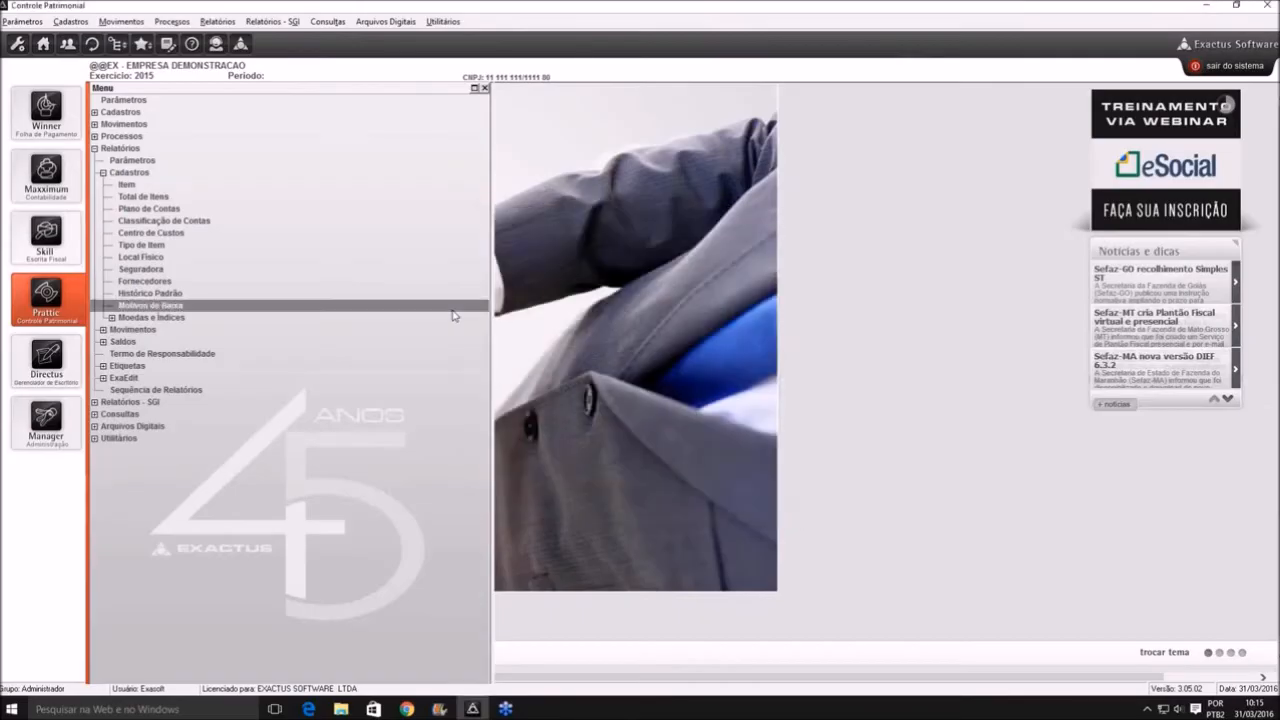
Expand the Moedas e Índices reports, generate the Nomenclaturas report with its preset conditions and close it
key(Down)
key(Return)
key(Down)
key(Down)
key(Up)
key(Return)
key(Return)
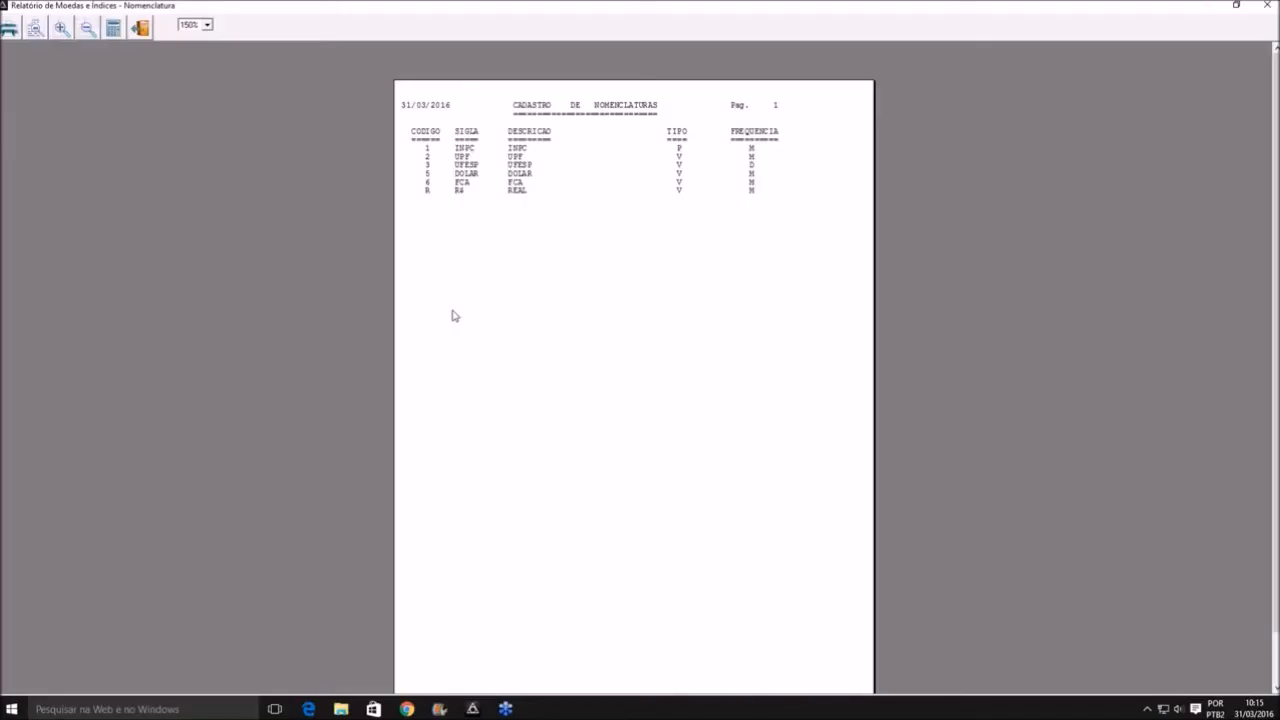
key(Escape)
key(Escape)
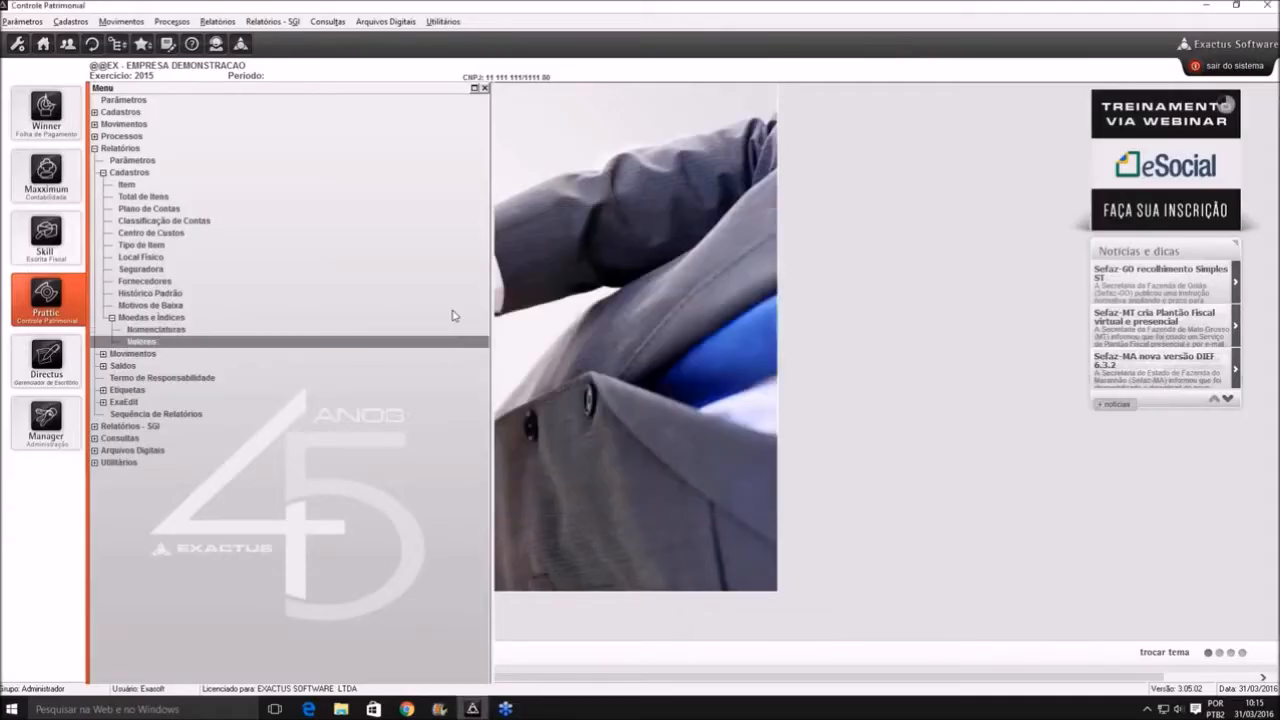
Generate the Moedas e Índices Valores report on video for nomenclature R, review its pages and close it
key(Down)
key(Return)
key(Escape)
key(Return)
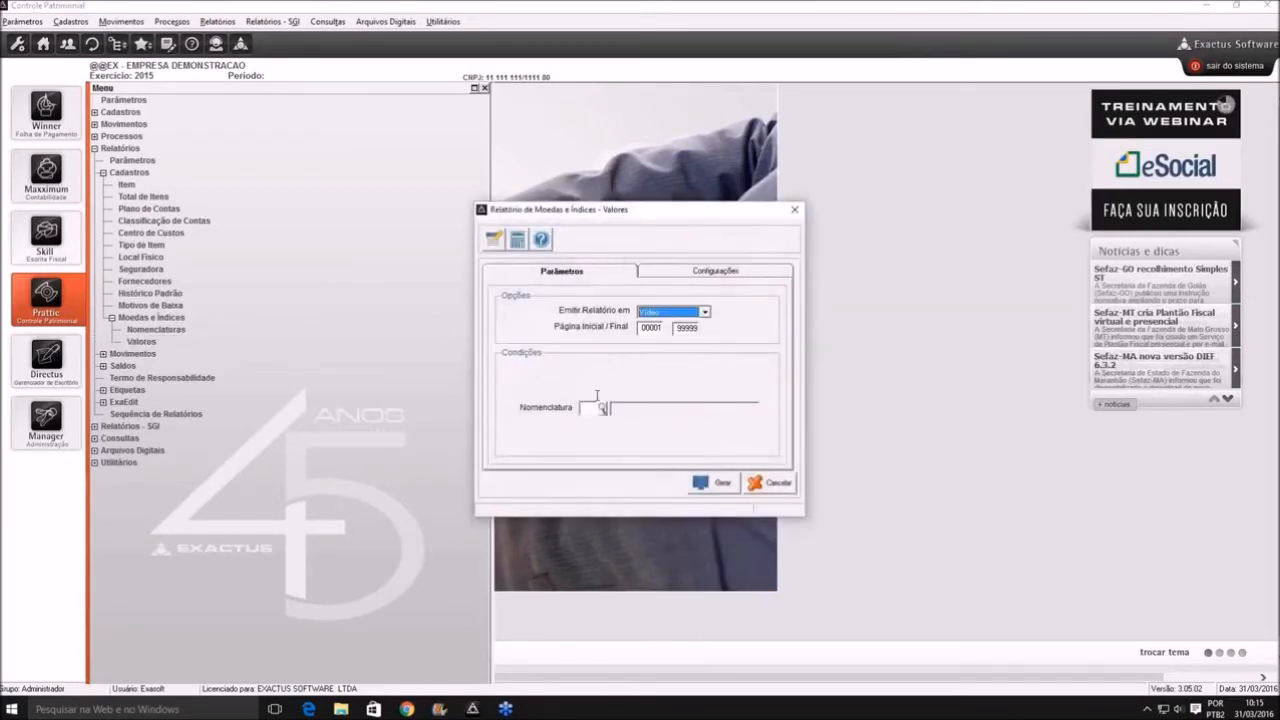
text(R)
key(Tab)
key(Return)
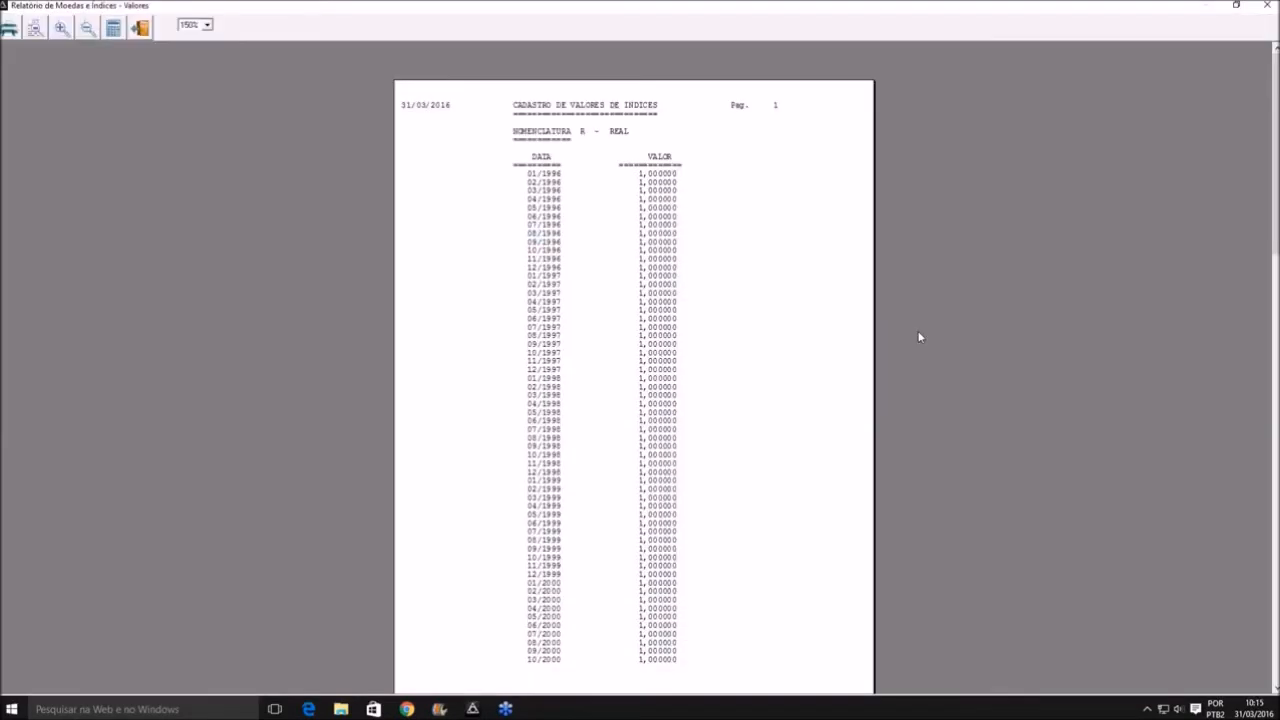
scroll(920, 337, down, 15)
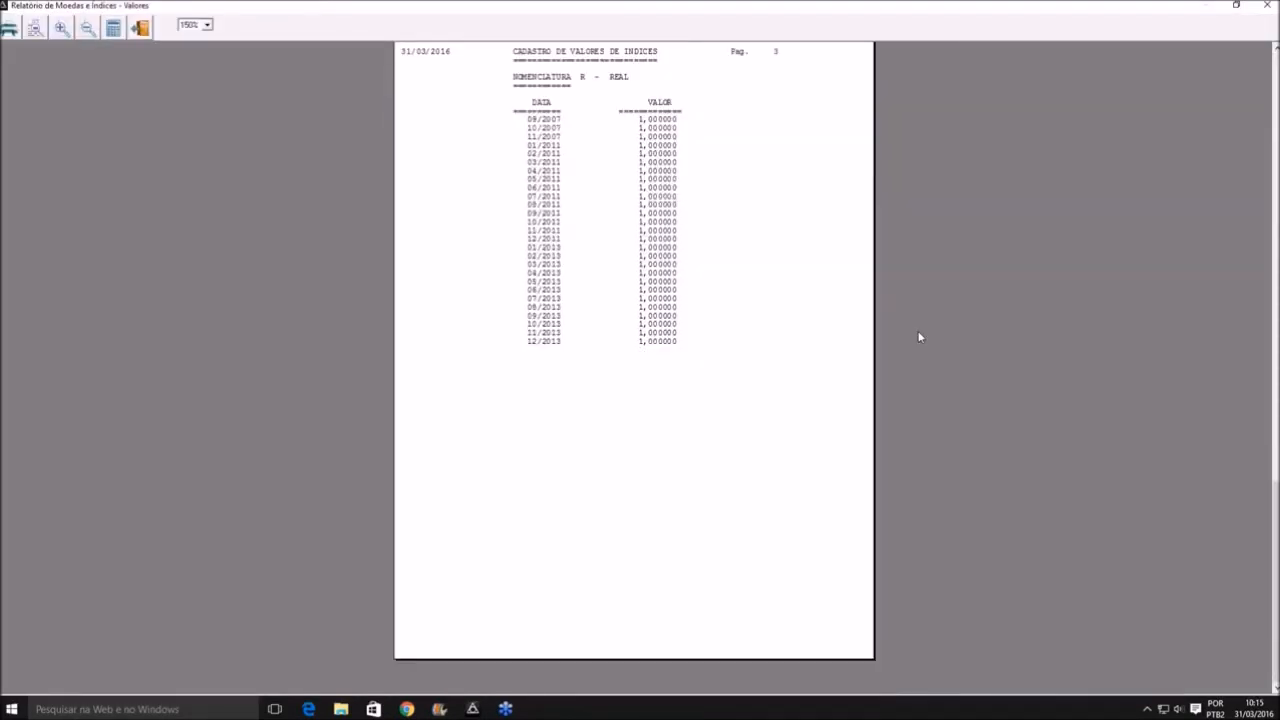
key(Escape)
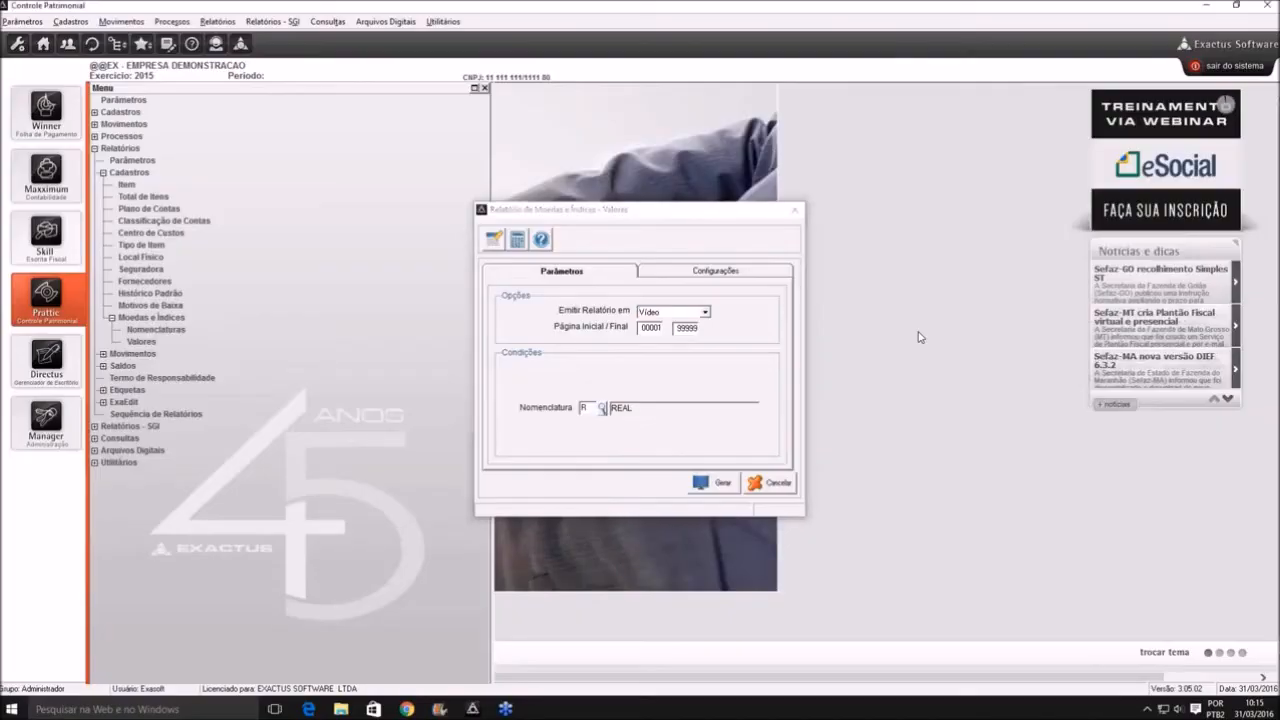
key(Escape)
Collapse the Cadastros report group under Relatórios and expand the Movimentos report group
key(Up)
key(Up)
key(Up)
key(Down)
key(Left)
key(Up)
key(Up)
key(Up)
key(Left)
key(Left)
key(Down)
key(Right)
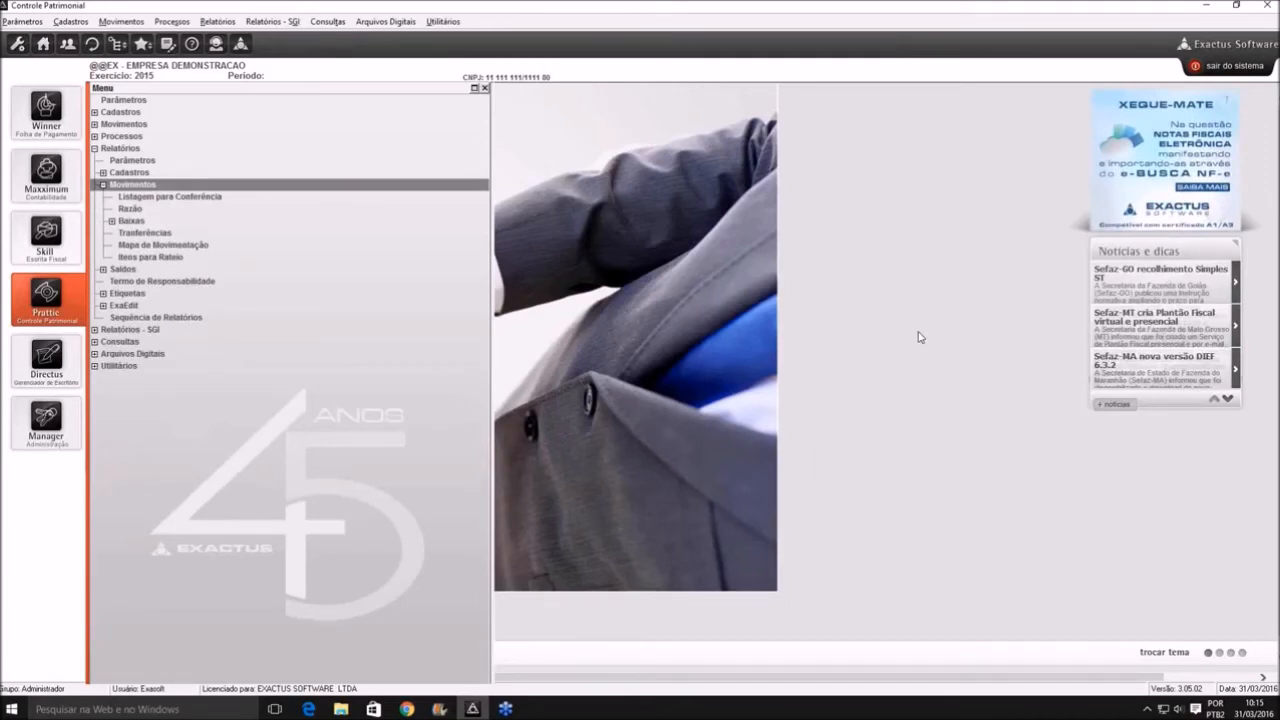
Generate the Listagem para Conferência on video for all movement types from 01 Janeiro to 31 Dezembro, review its pages and close it
key(Down)
key(Return)
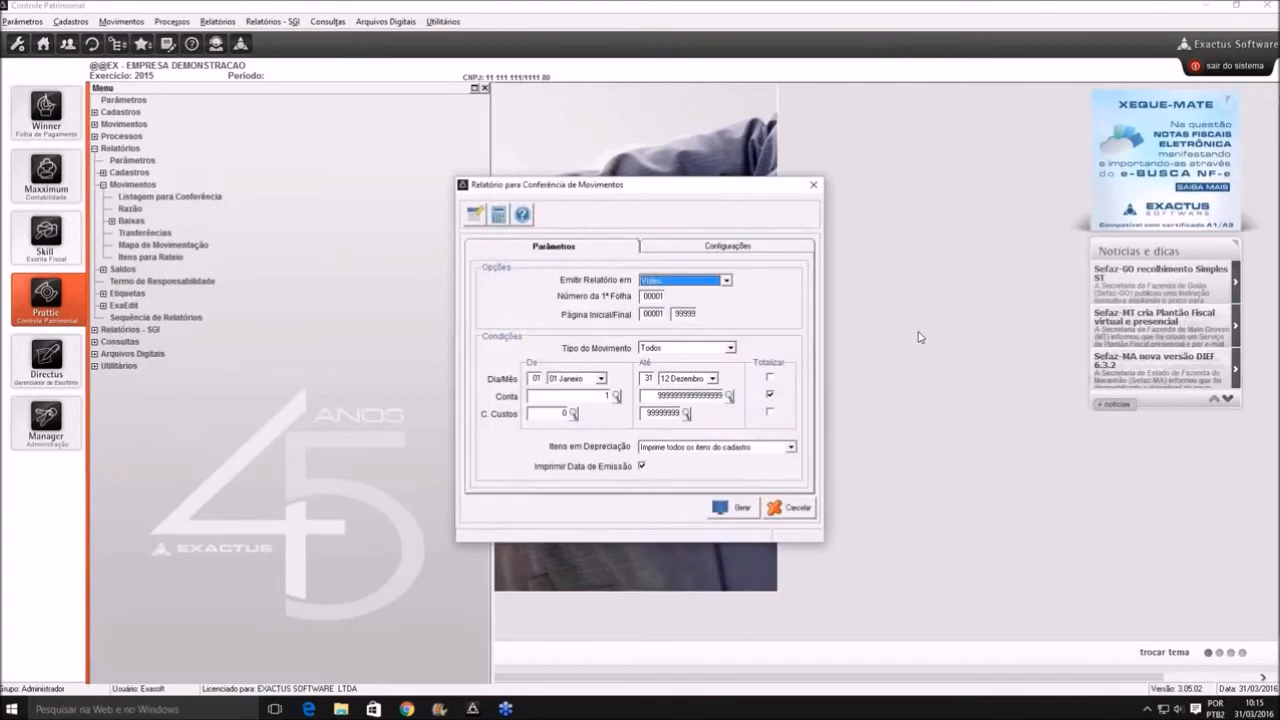
key(Return)
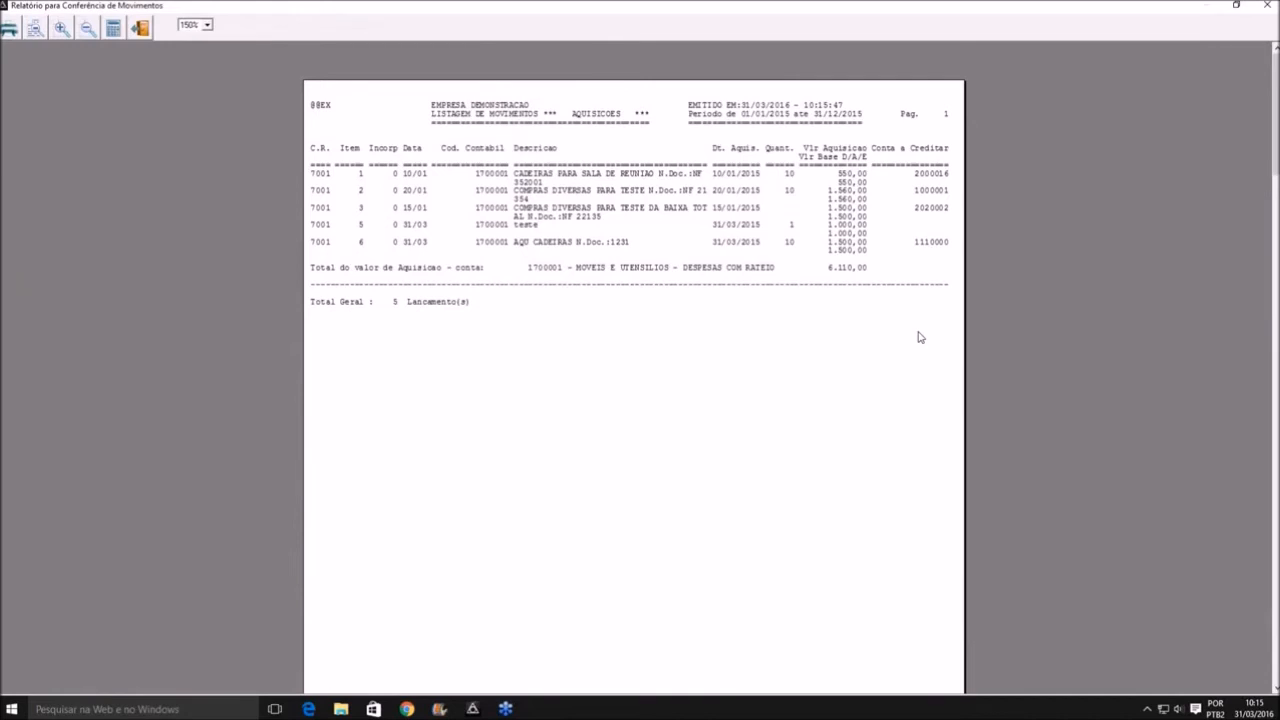
scroll(920, 337, down, 5)
scroll(920, 337, down, 5)
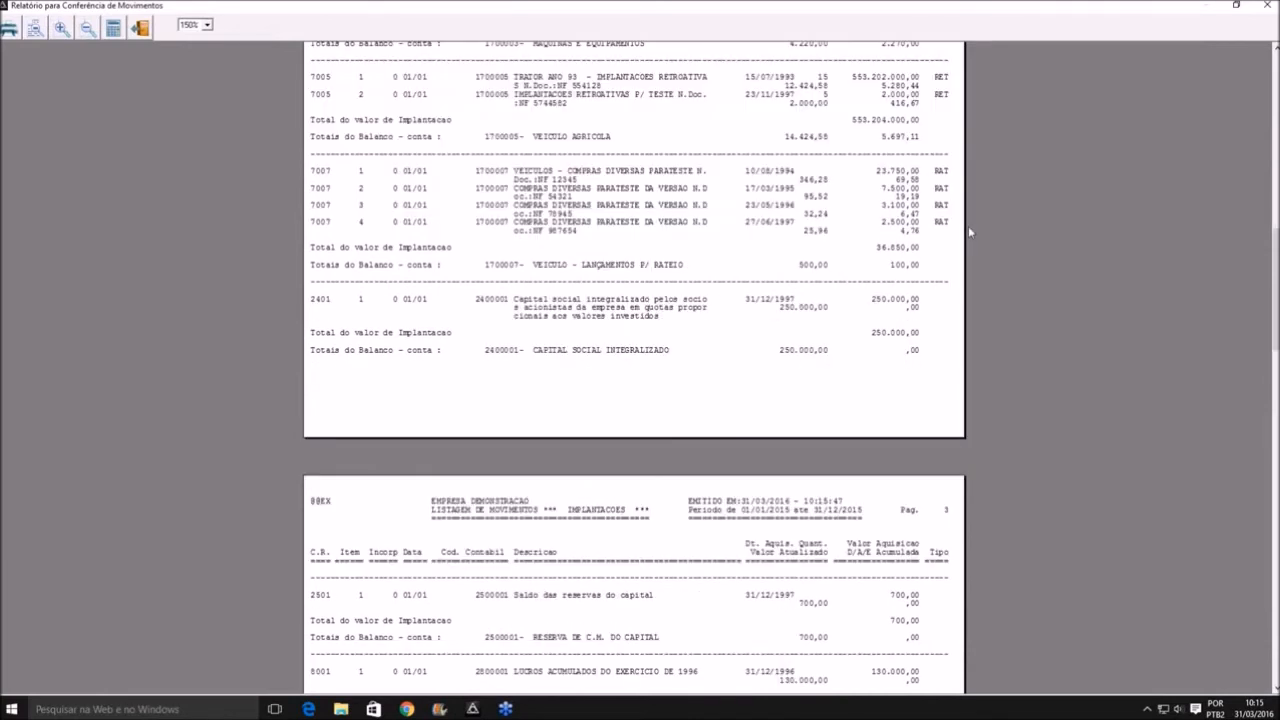
scroll(968, 229, down, 3)
scroll(968, 230, down, 6)
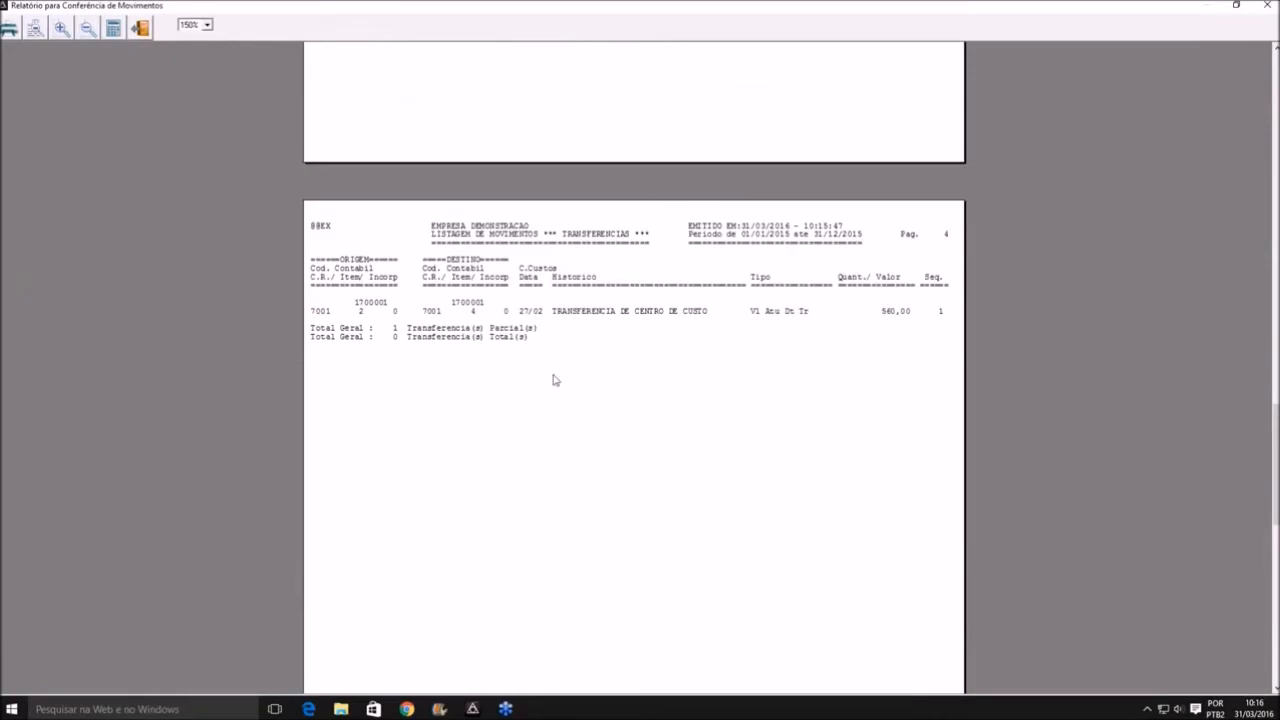
key(Escape)
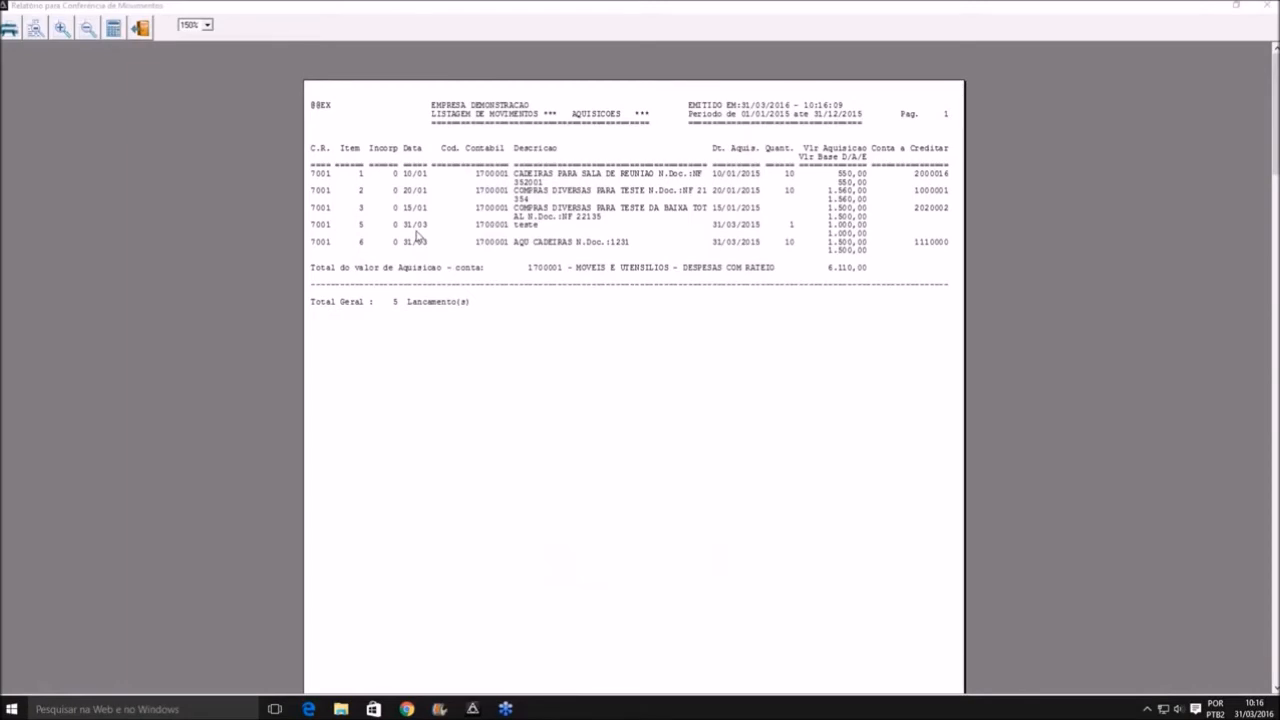
key(Escape)
key(Escape)
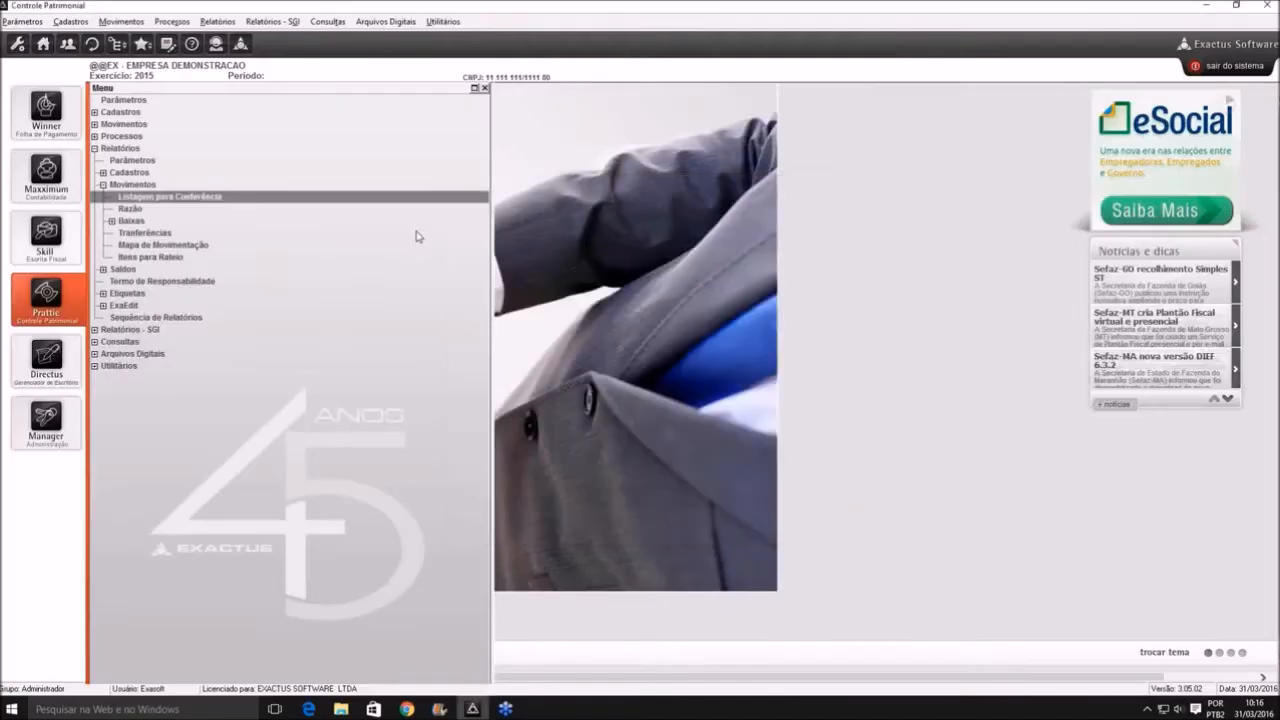
Generate the Razão report on video for all accounts from Janeiro to Outubro, review it and close it
key(Down)
key(Return)
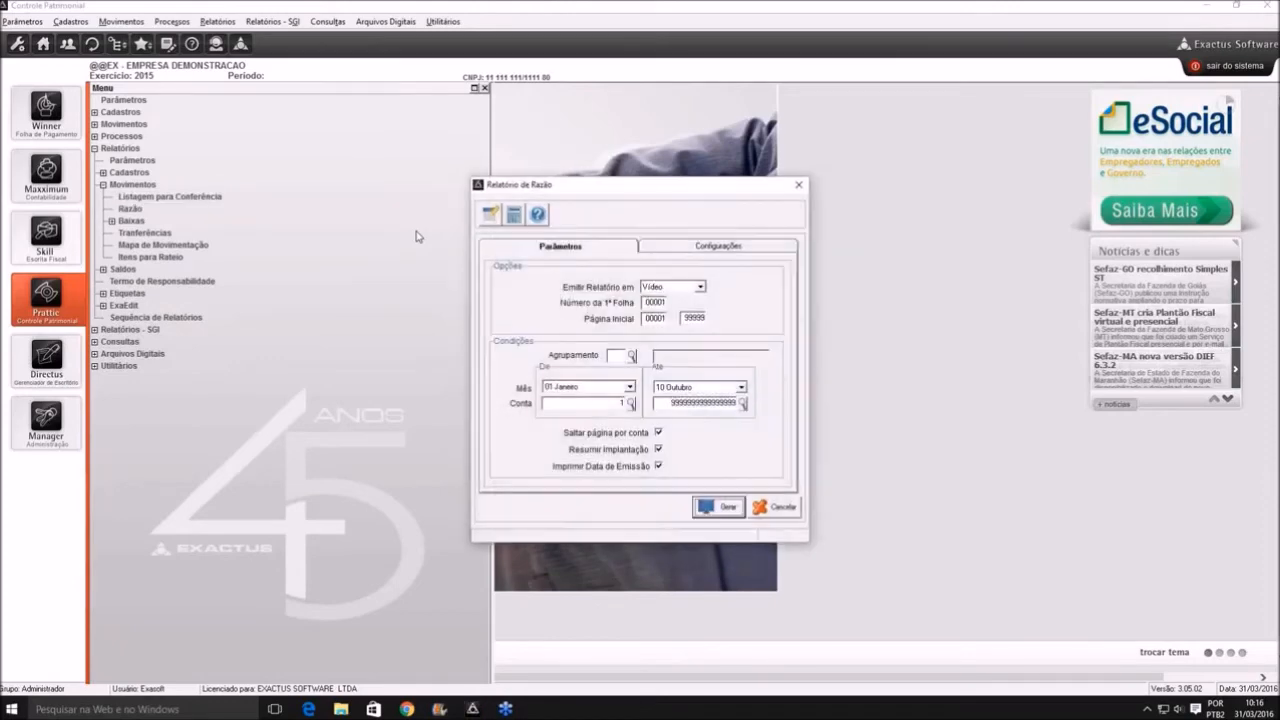
key(Return)
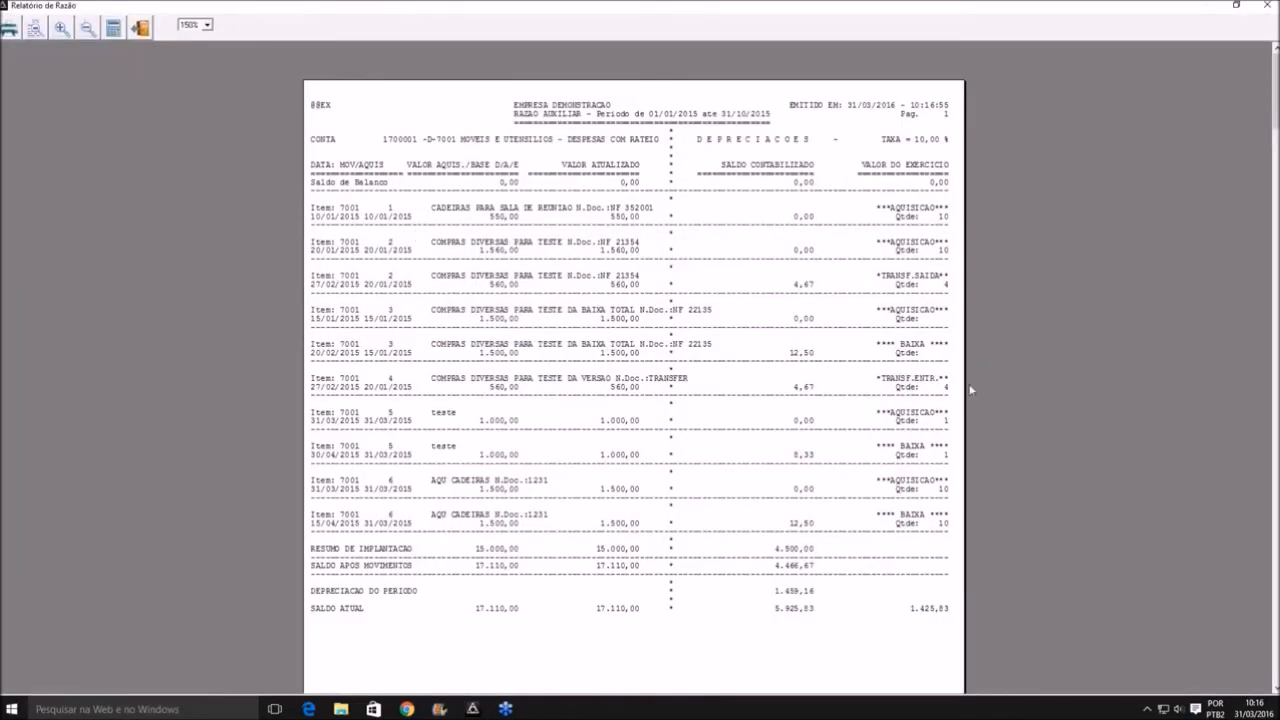
key(Escape)
key(Escape)
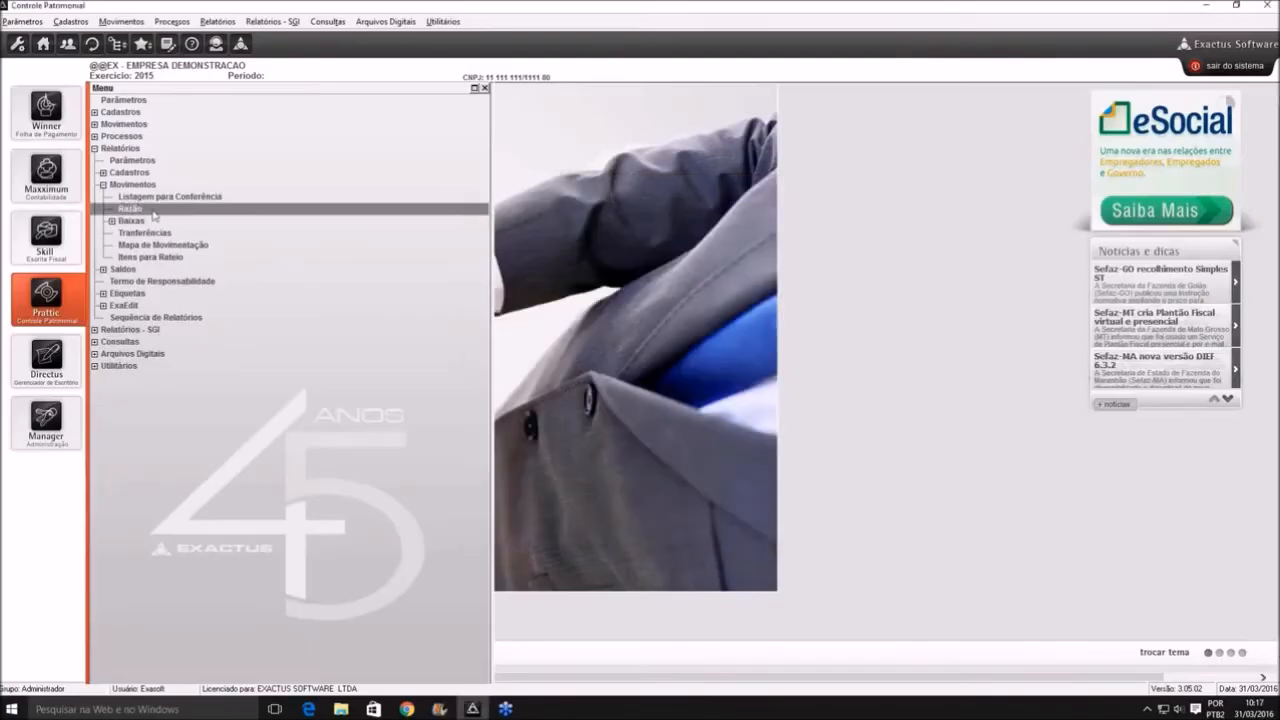
Expand the Baixas reports, generate the Analítico report on video from 01 Janeiro to 31 Outubro, review it and close it
click(111, 221)
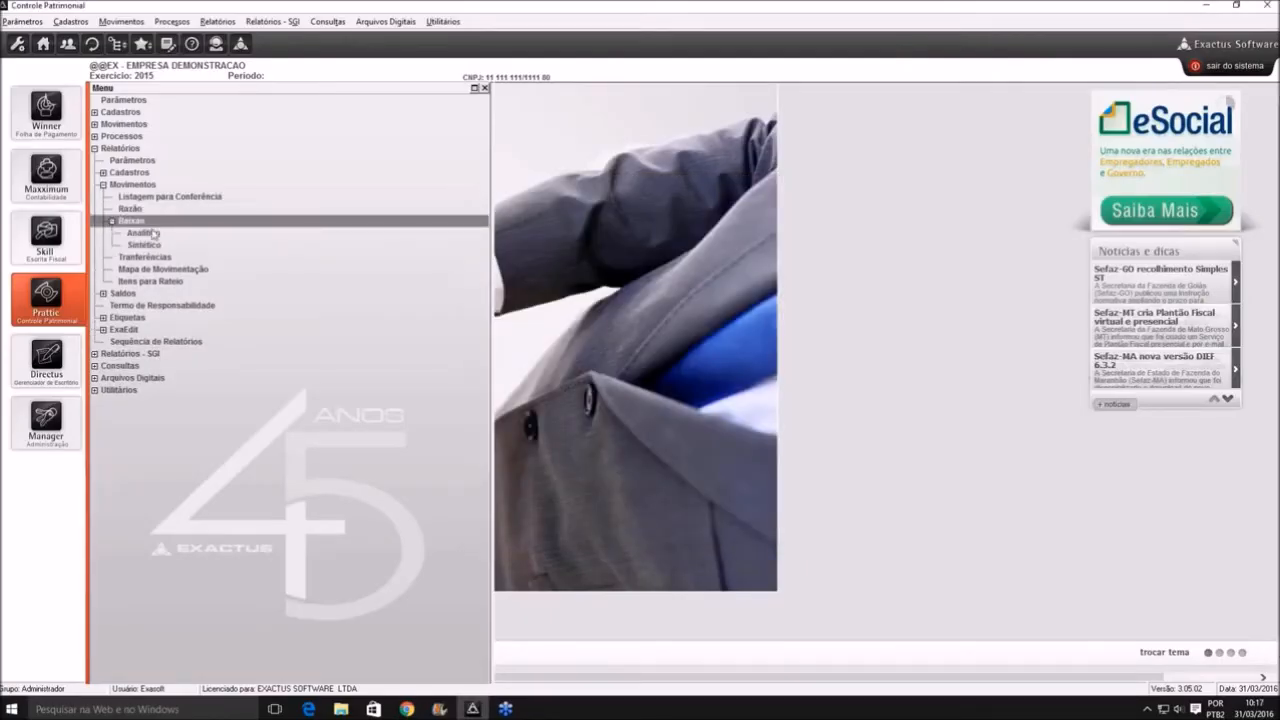
click(153, 233)
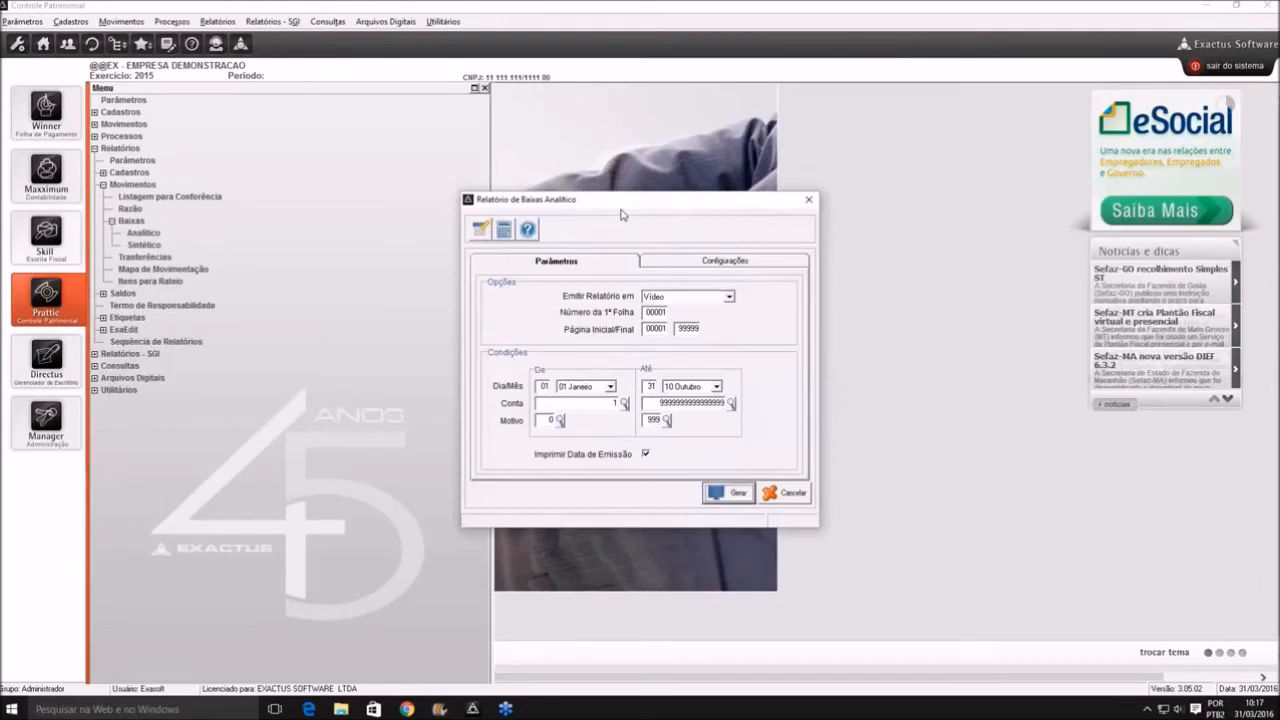
key(Return)
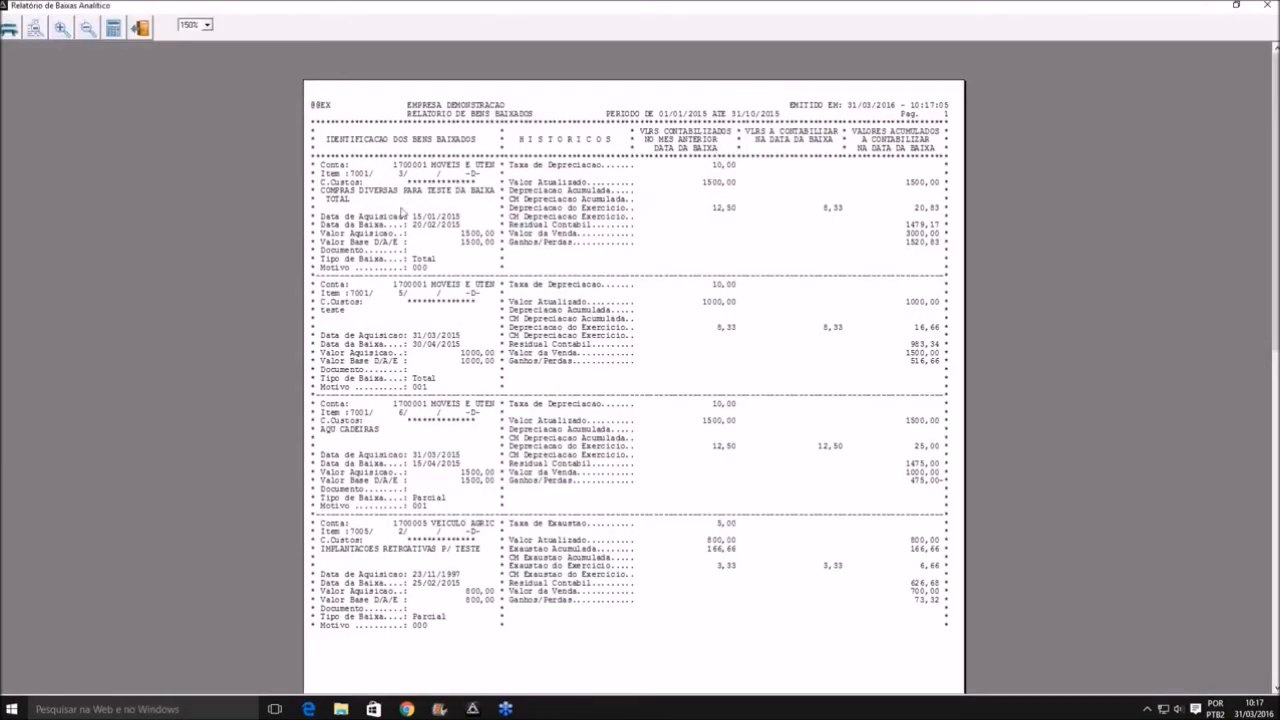
key(Escape)
key(Escape)
Generate the Baixas Sintético report on video from 01 Janeiro to 31 Outubro, review it and close it
click(200, 248)
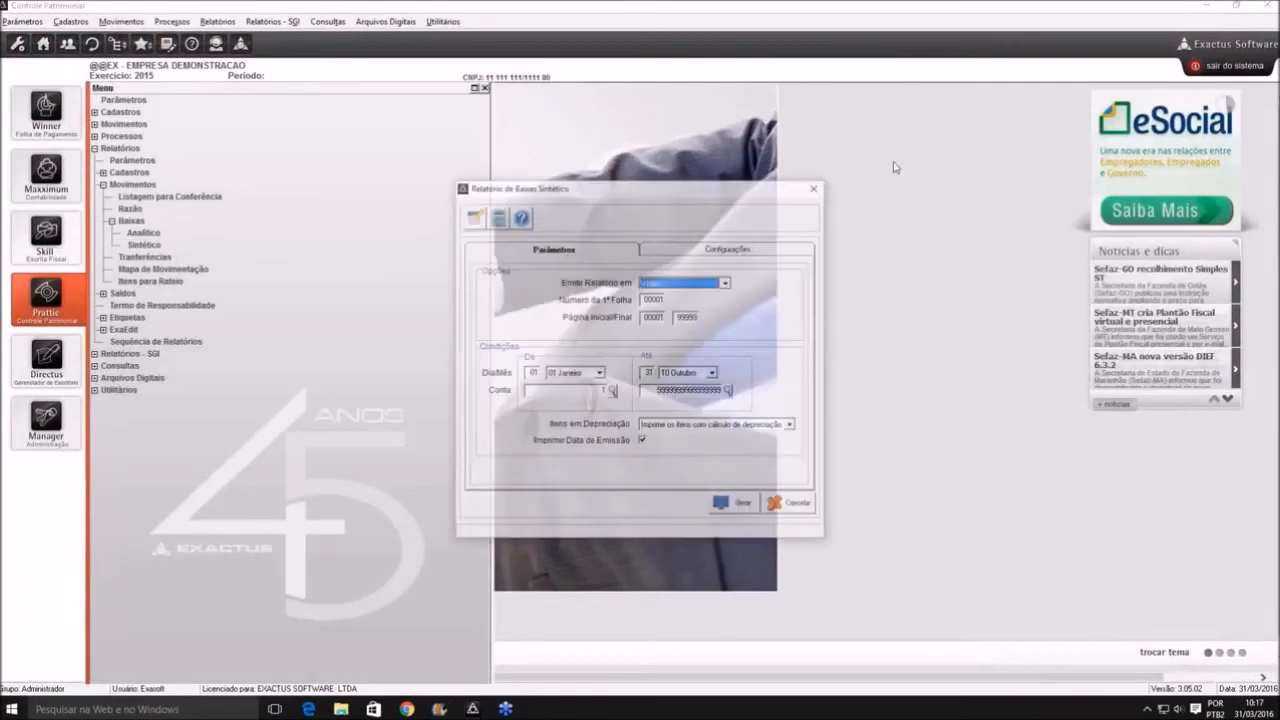
key(Return)
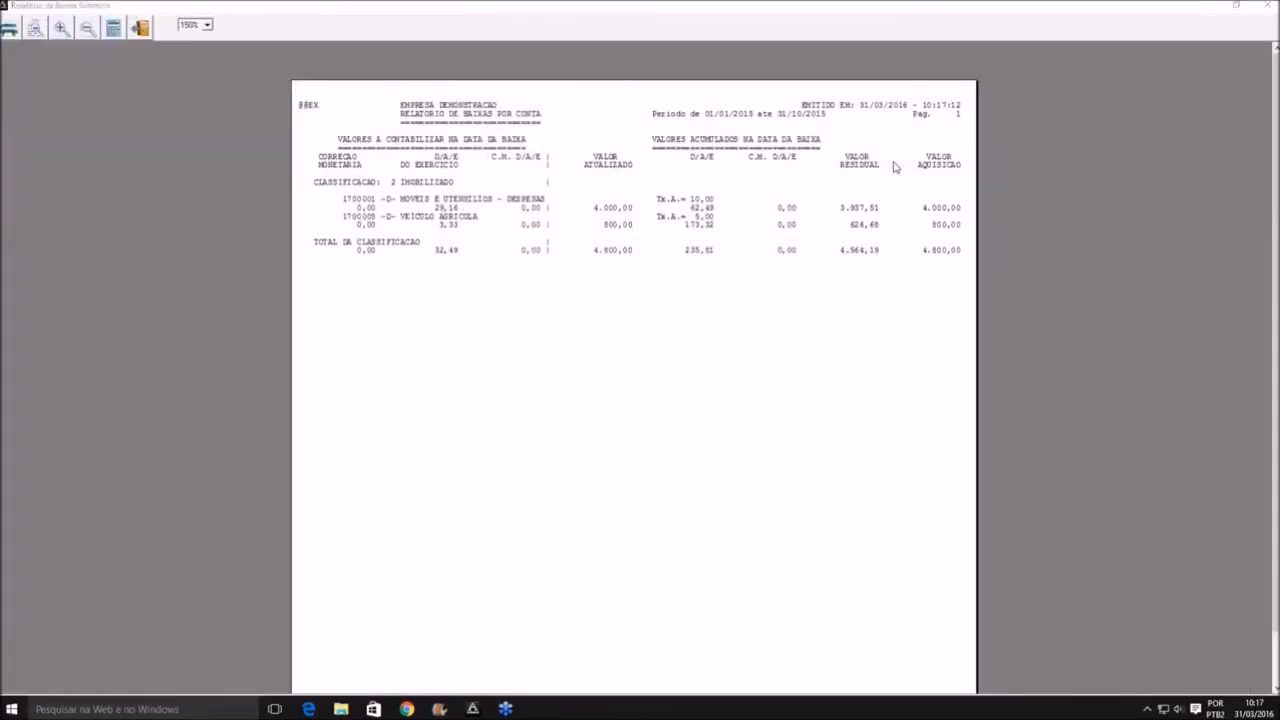
key(Escape)
key(Escape)
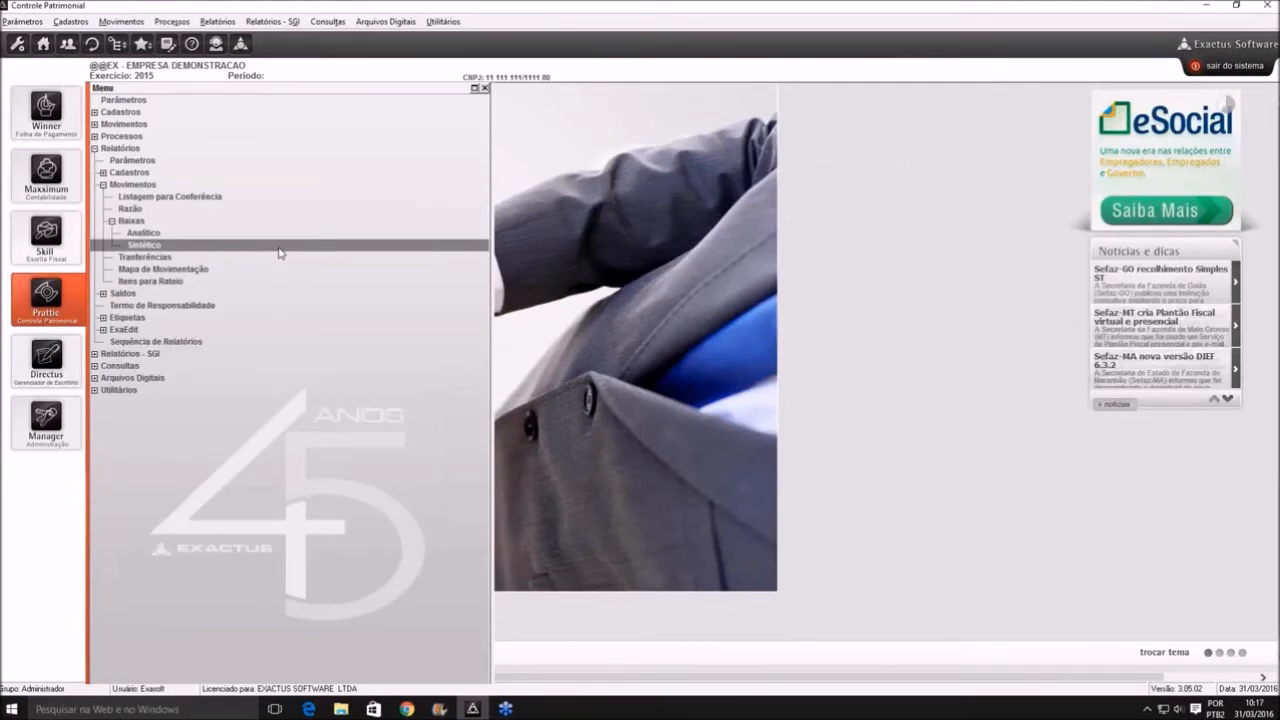
Generate the Transferências report on video from 01 Janeiro to 31 Outubro, review it and close it
double_click(143, 257)
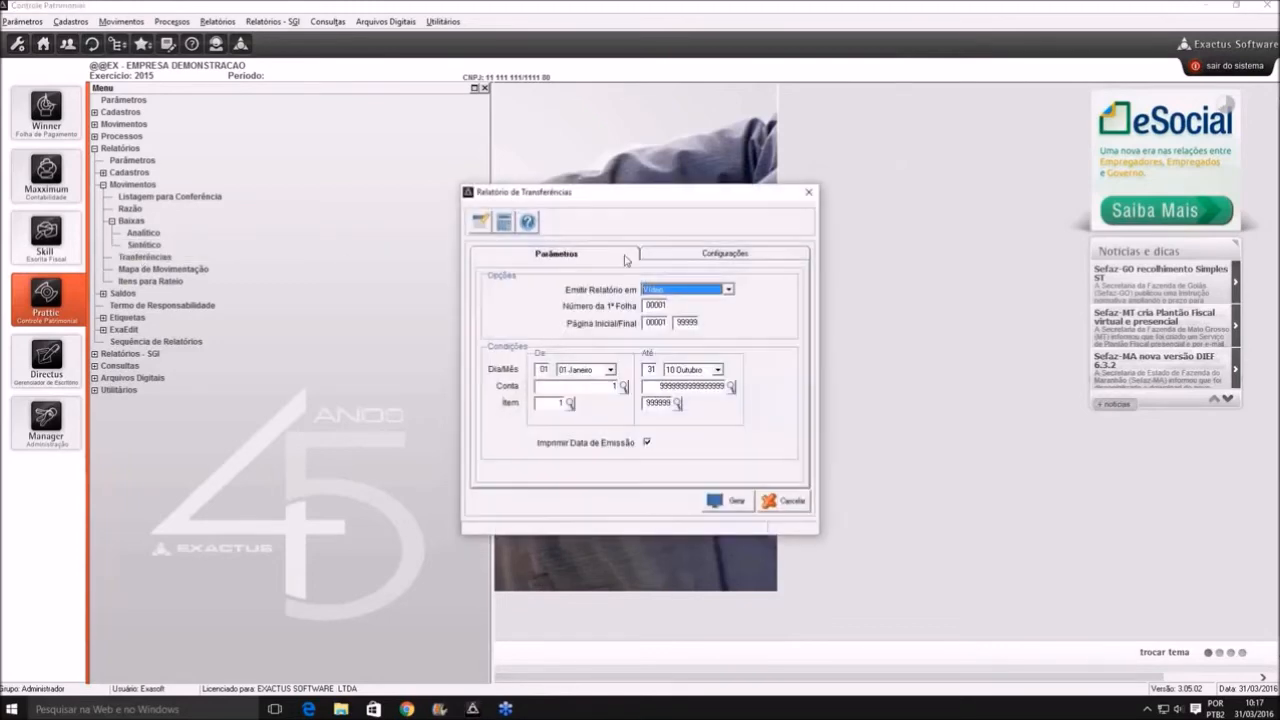
key(Return)
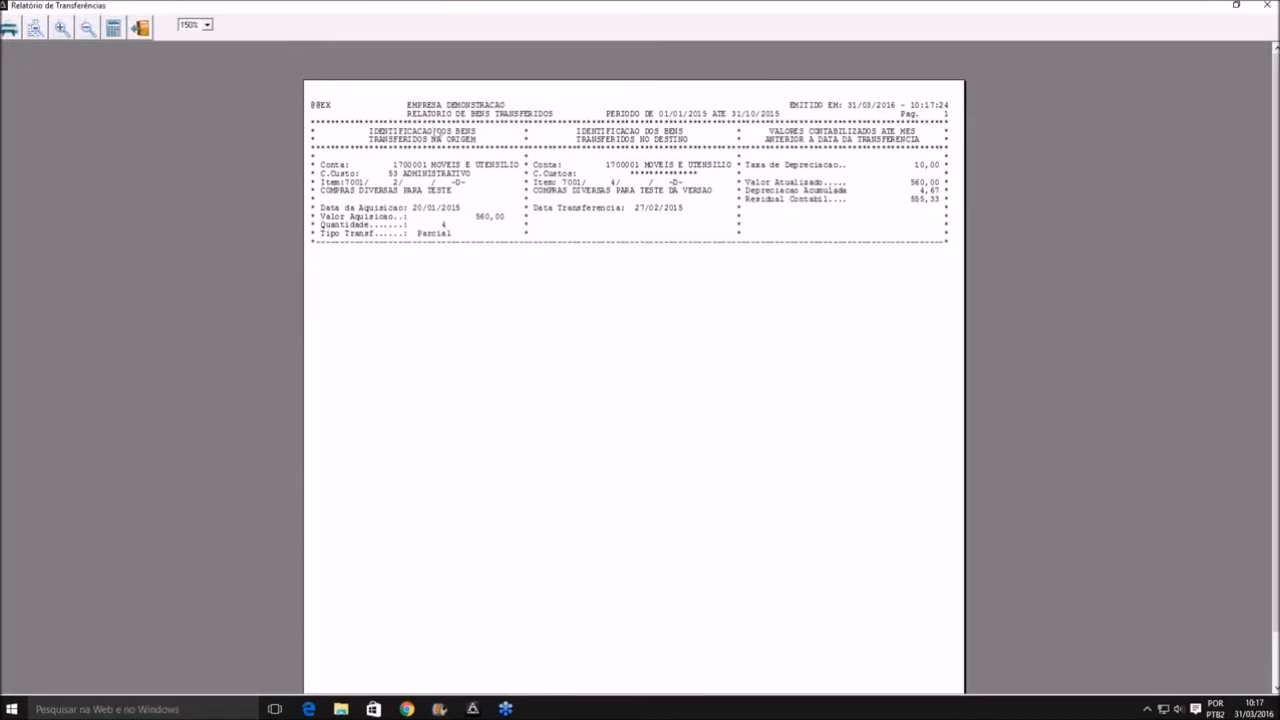
key(Escape)
Generate the Mapa de Movimentação report for October 2015 with its preset conditions
double_click(178, 271)
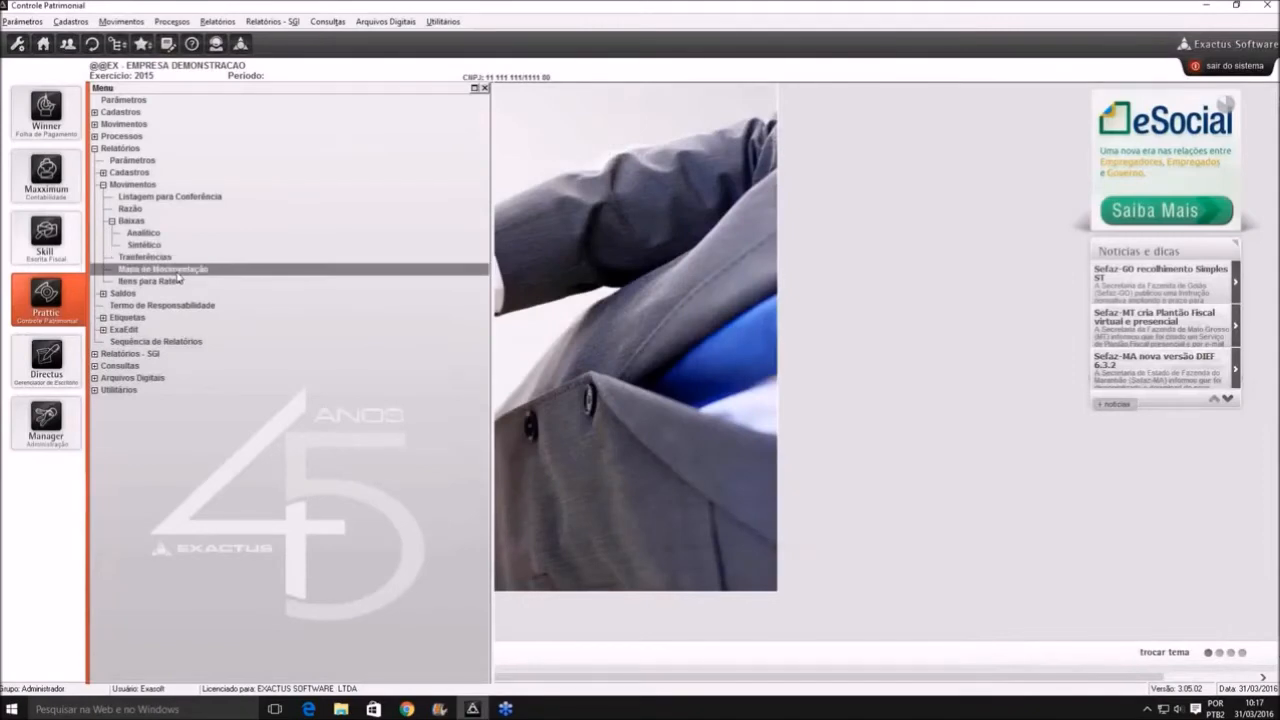
key(Return)
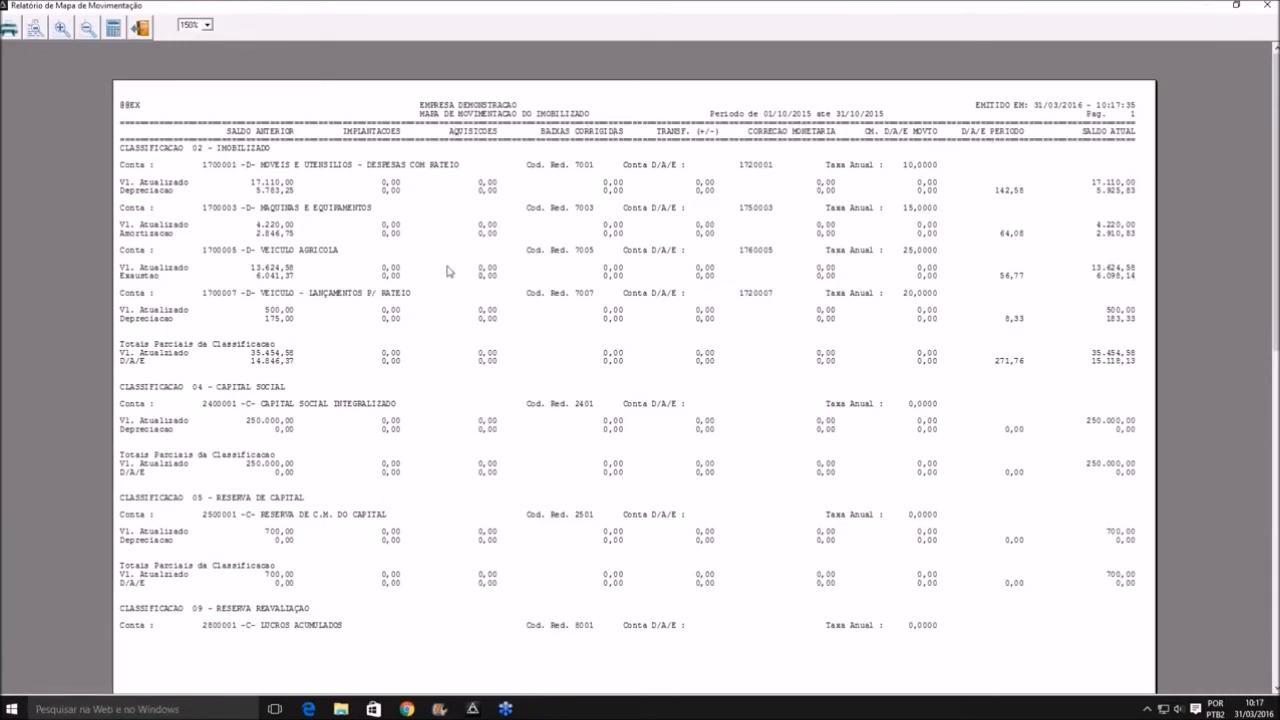
Review the October 2015 Mapa de Movimentação report through its second page and close it
scroll(361, 349, down, 10)
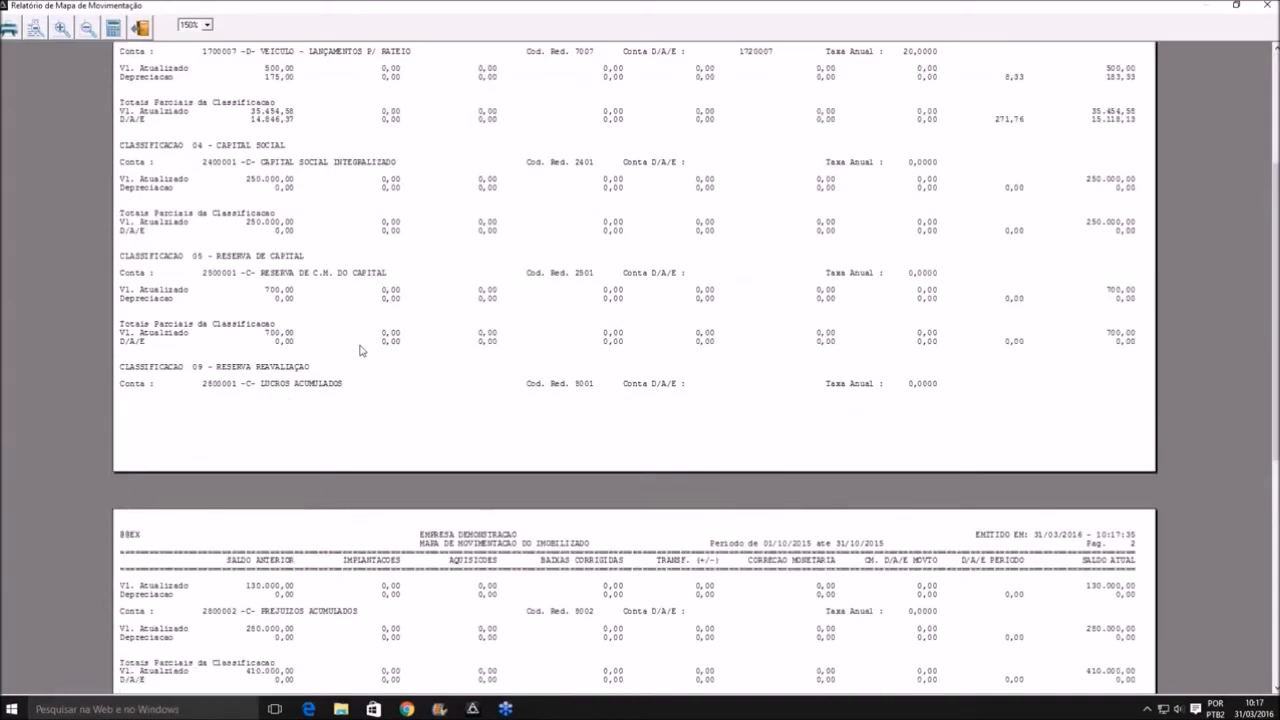
key(Escape)
key(Escape)
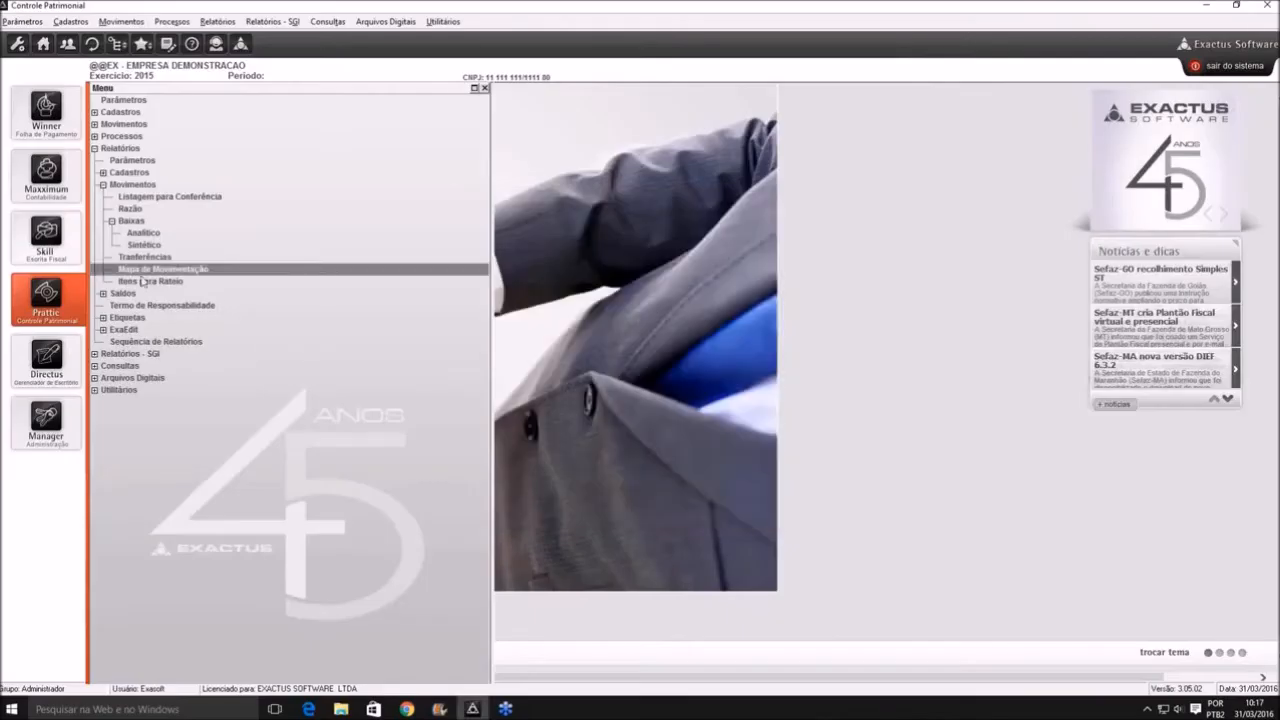
Generate the Itens para Rateio report on video from 01 Janeiro to 31 Dezembro, review it and close it
click(146, 282)
key(Return)
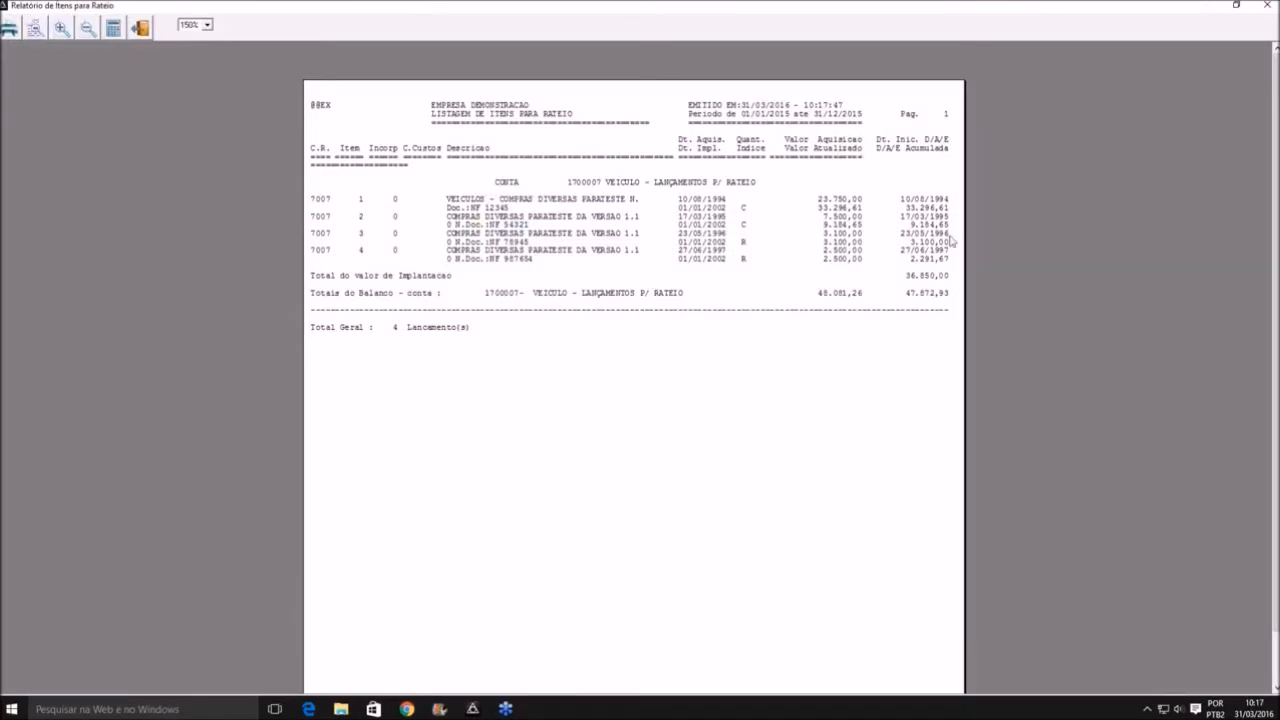
key(Escape)
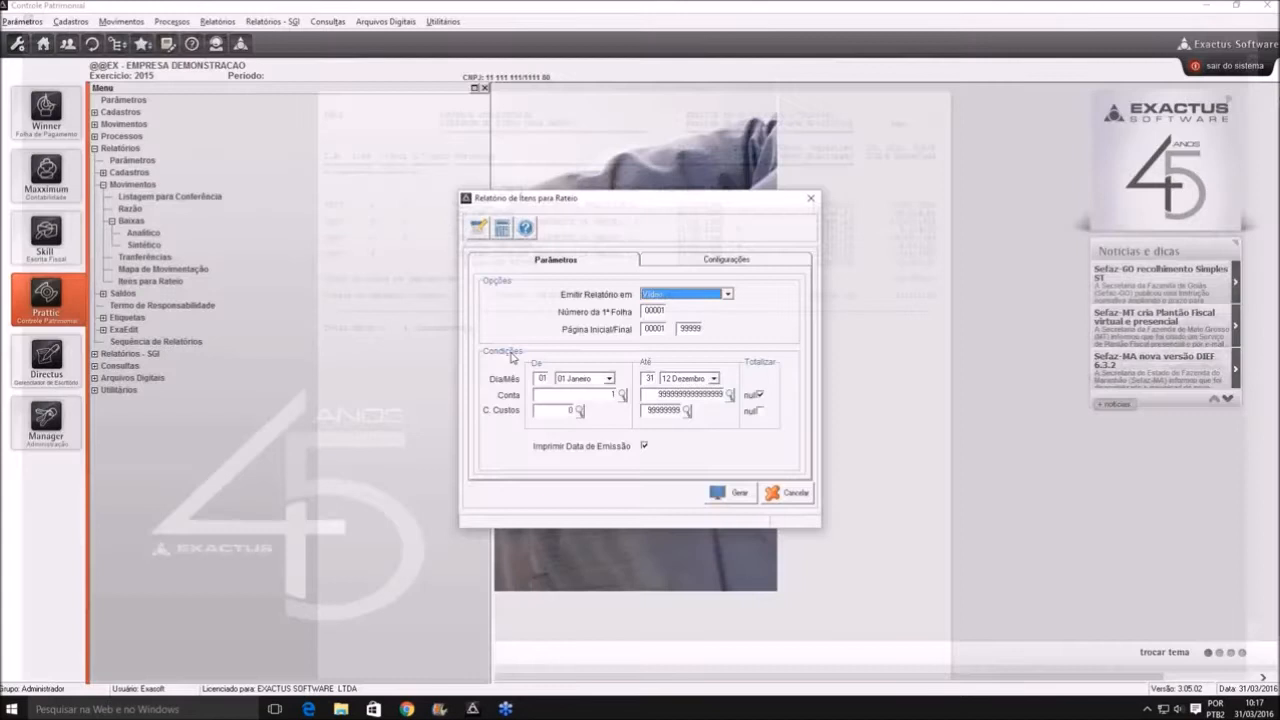
key(Escape)
Switch from the Movimentos to the Saldos reports, generate Itens Classificados on video by Conta for 10 Outubro, review it and close it
click(102, 185)
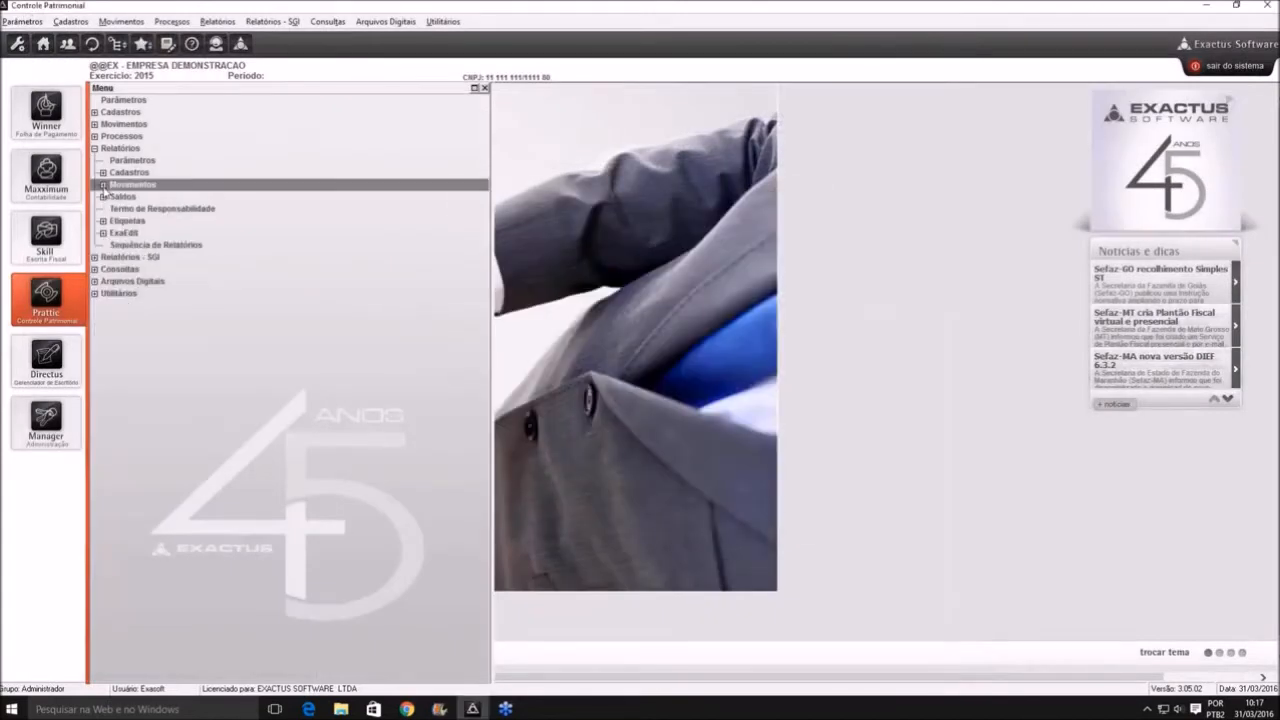
click(102, 197)
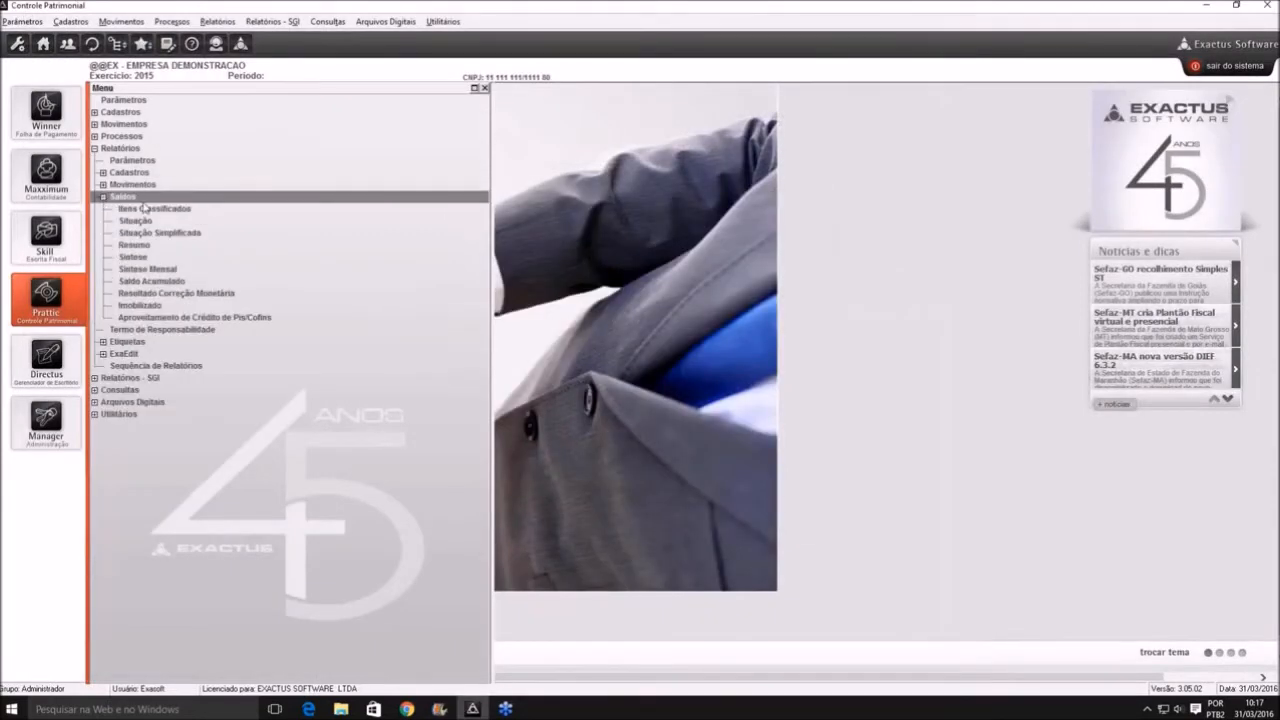
double_click(146, 209)
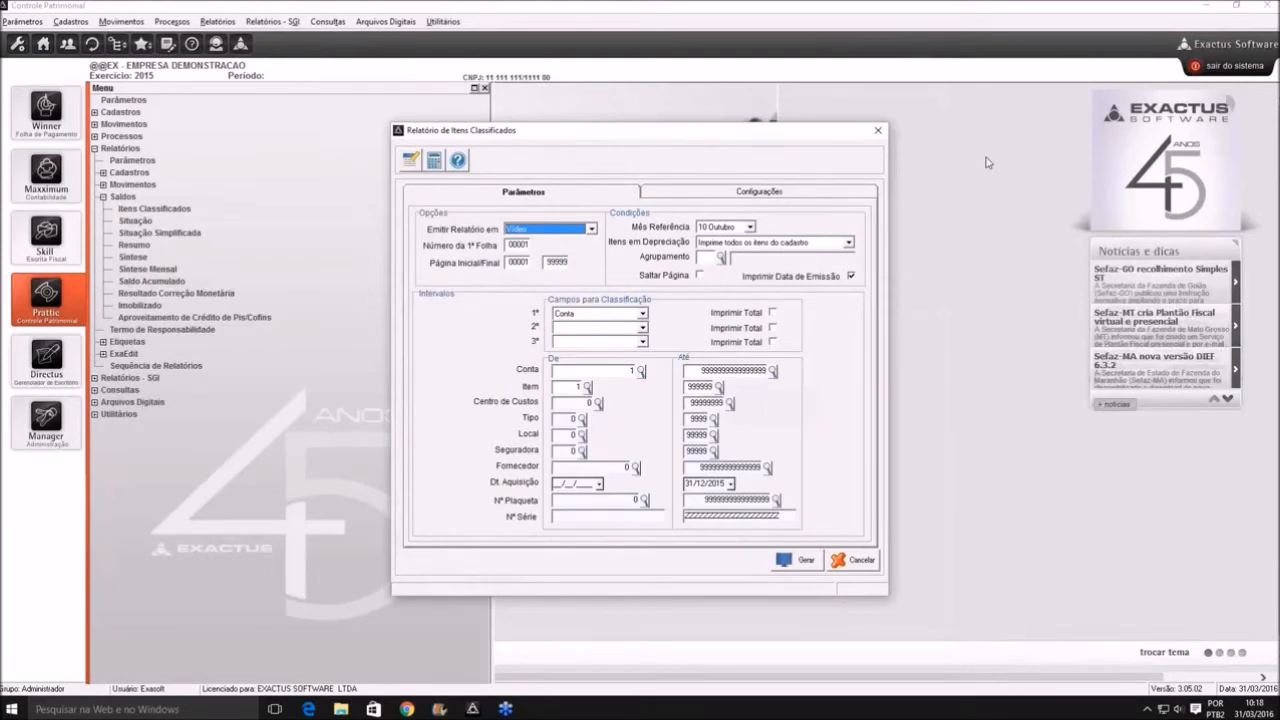
key(Return)
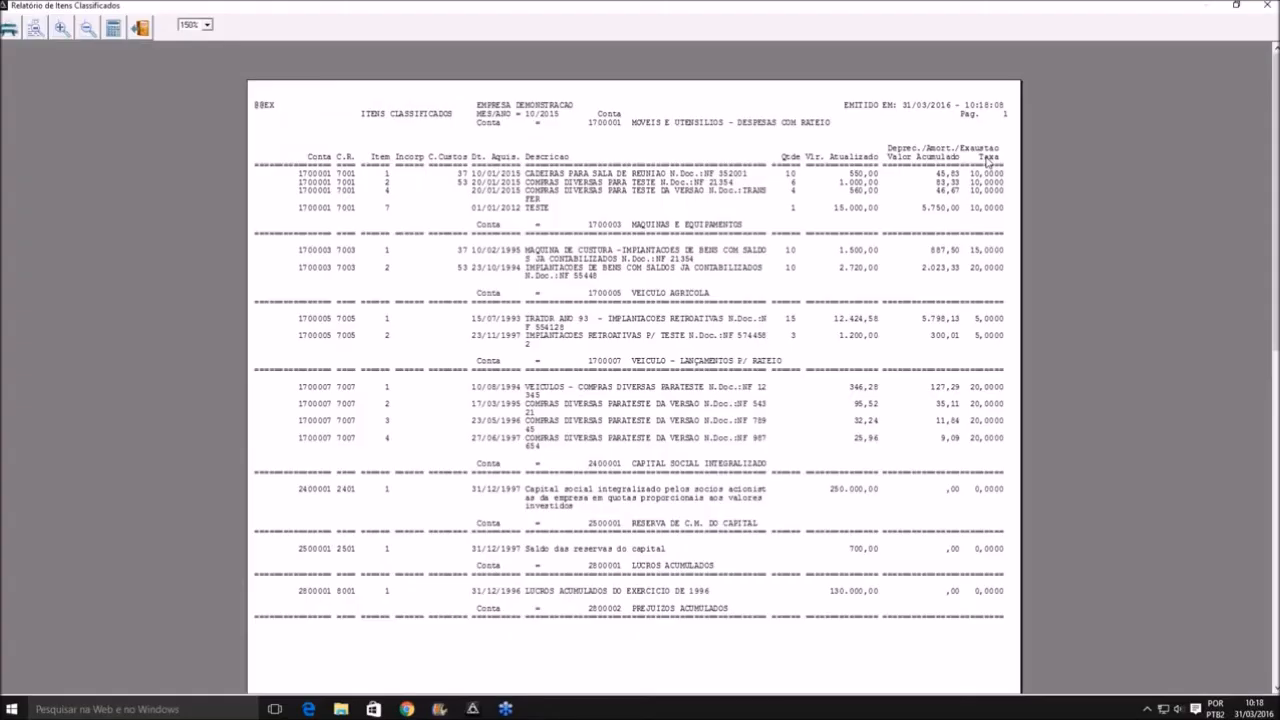
scroll(987, 160, down, 10)
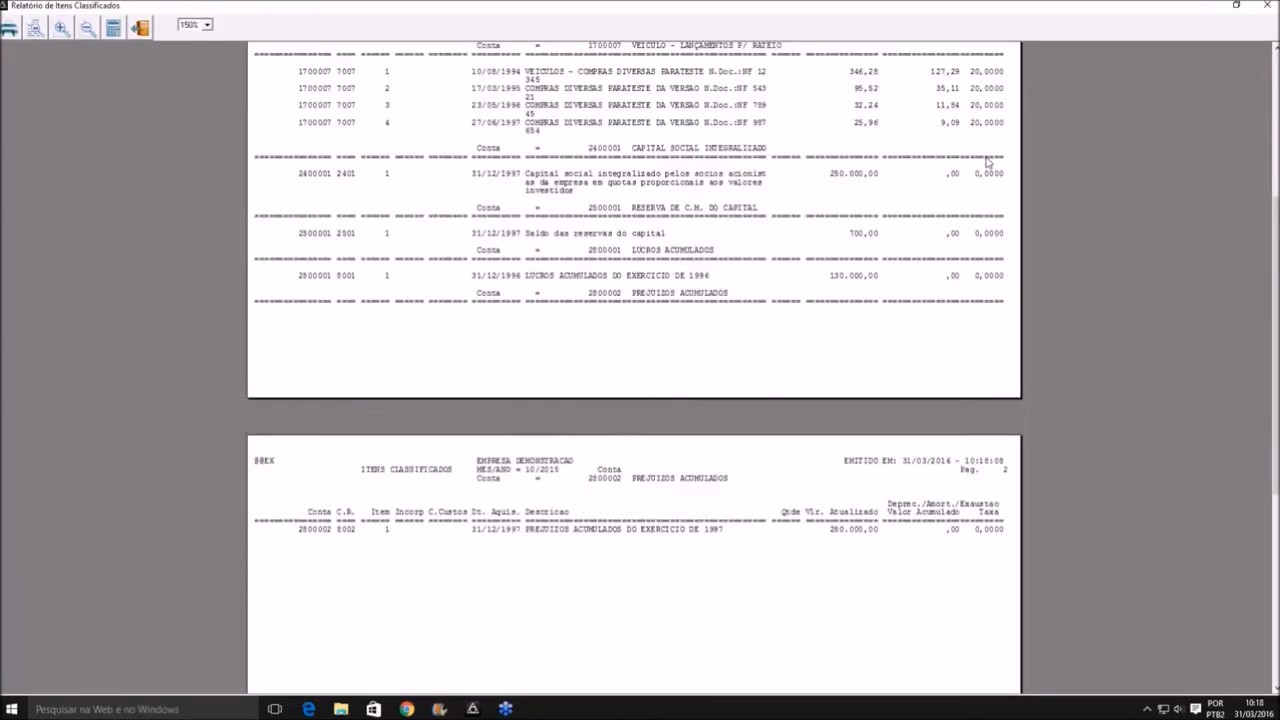
key(Escape)
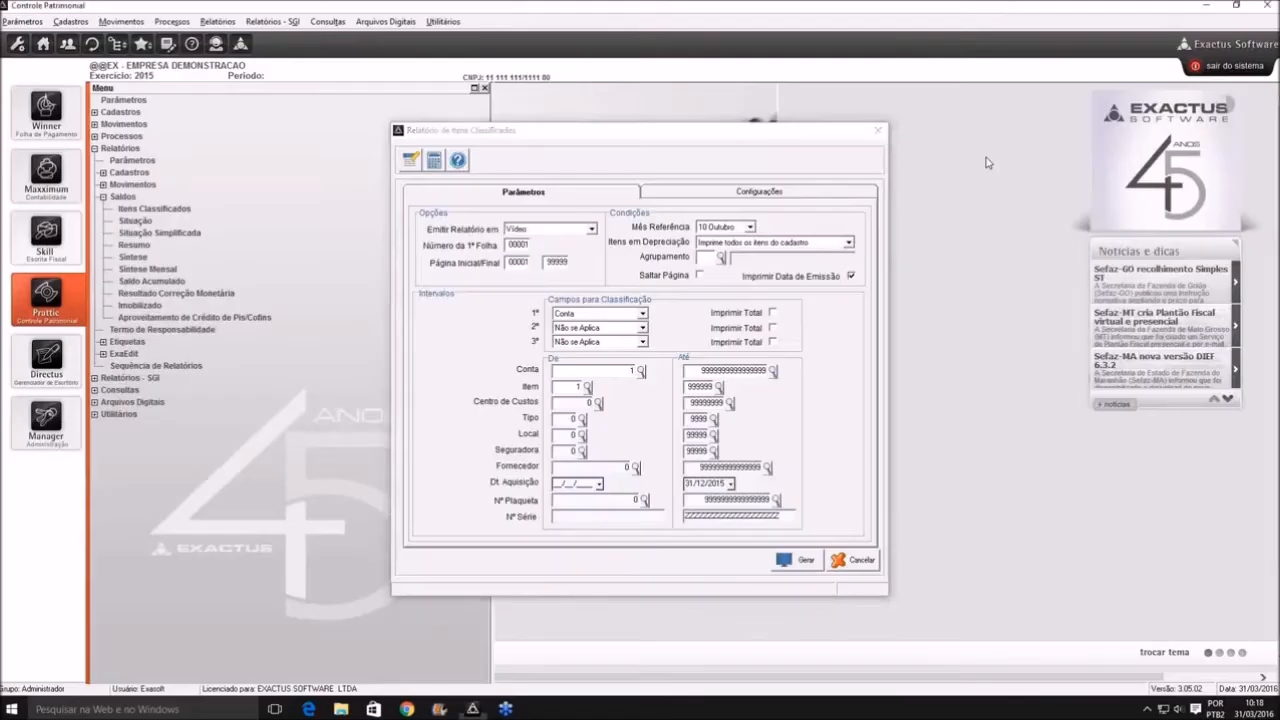
key(Escape)
Generate the Saldos Situação report by account as of 31/10/2015 with its preset conditions, review it and close it
key(Down)
key(Return)
key(Return)
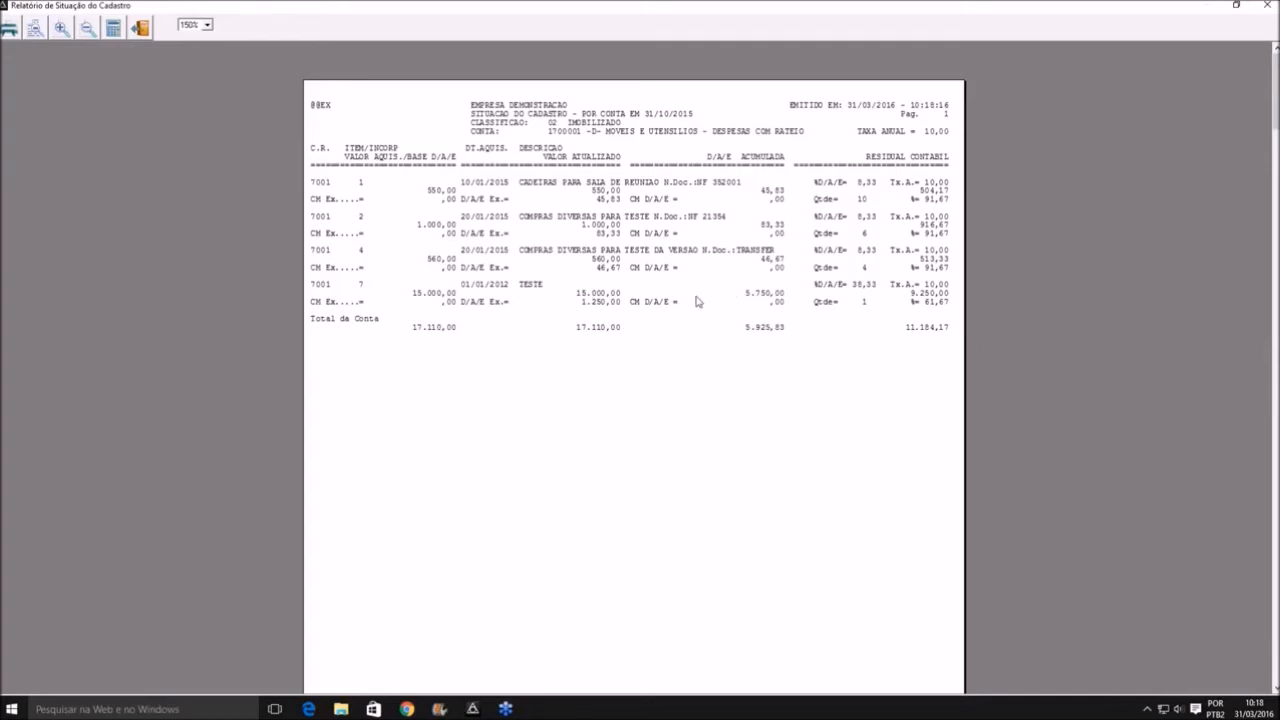
key(Escape)
key(Escape)
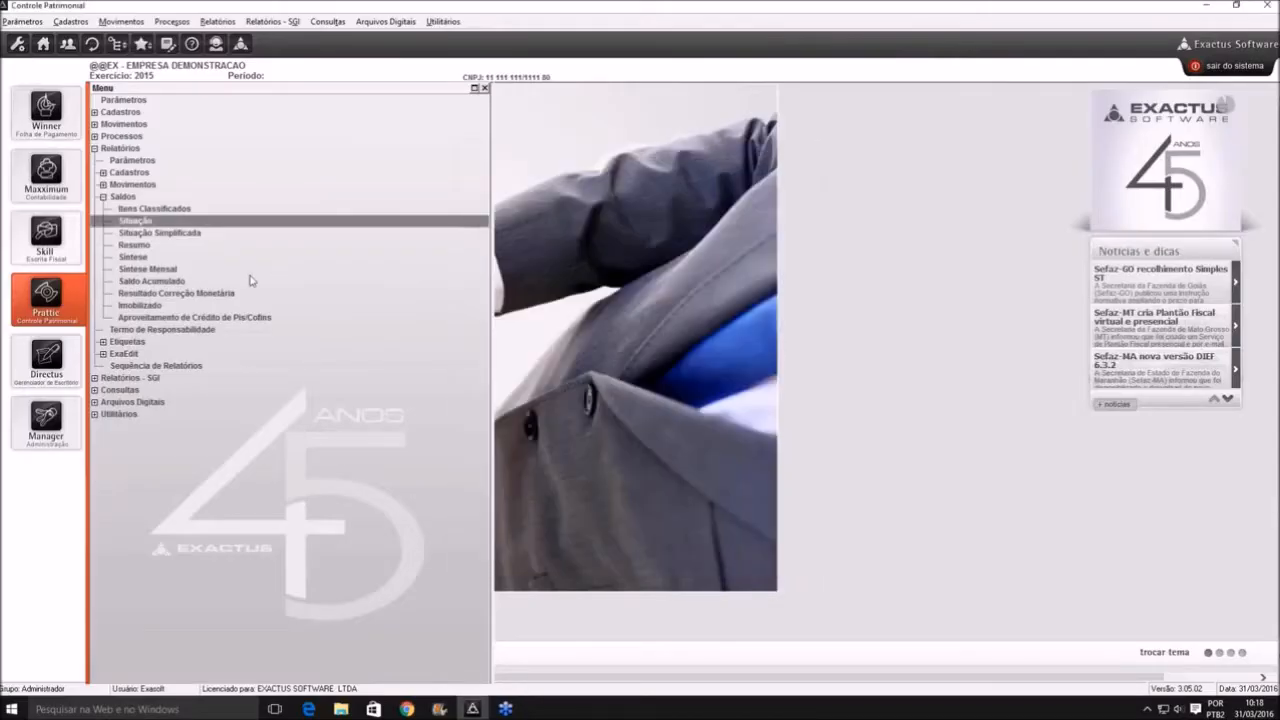
Generate the Situação Simplificada report on video for 10 Outubro covering all registered items, review it and close it
double_click(172, 233)
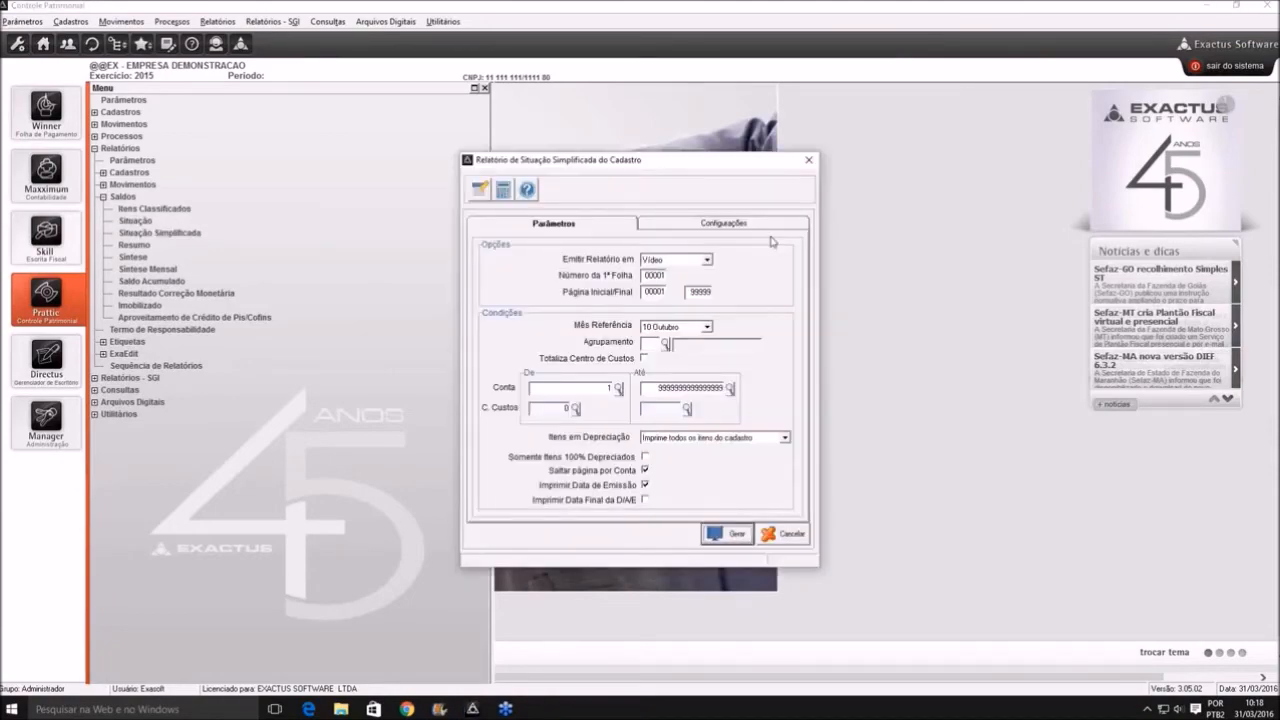
key(Return)
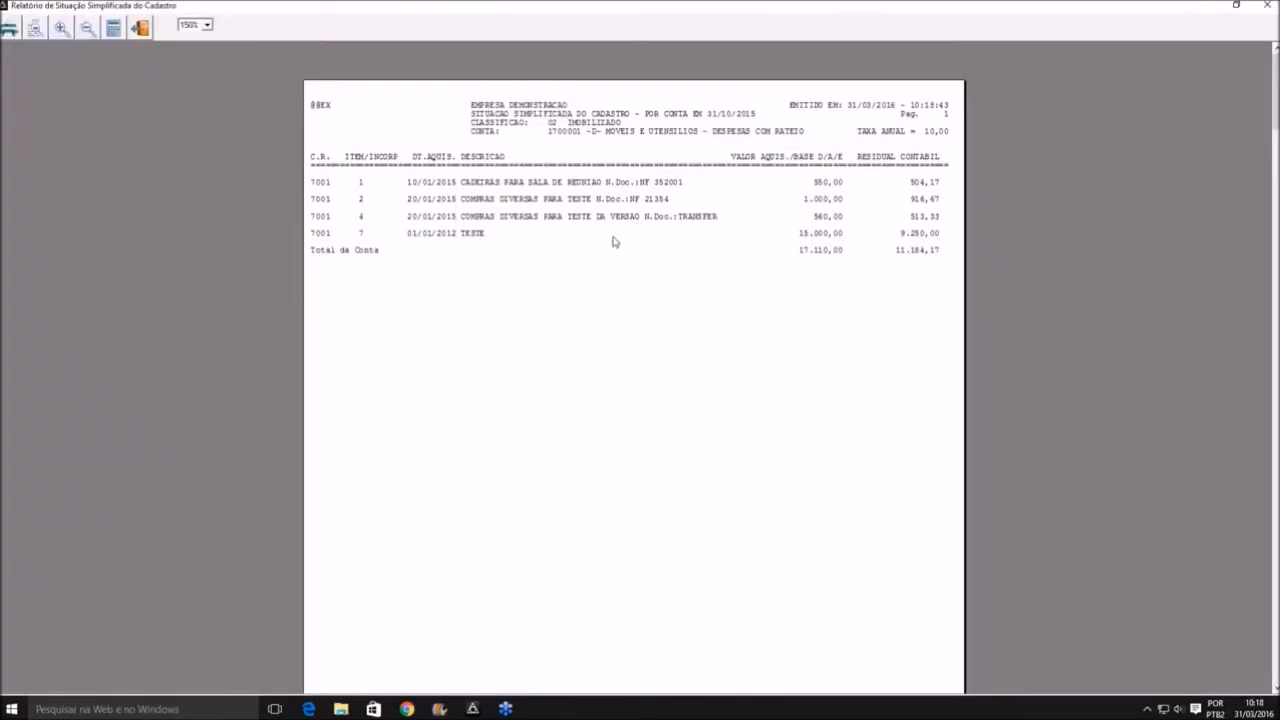
key(Escape)
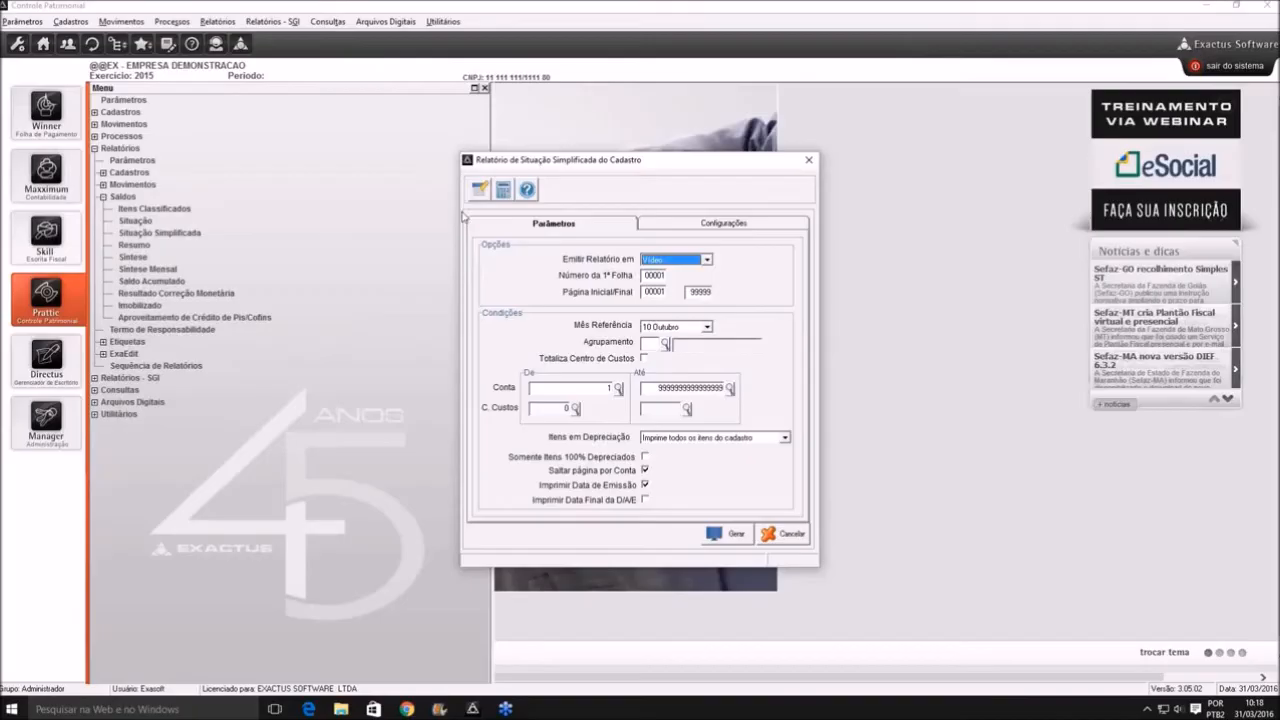
key(Escape)
Generate the Saldos Resumo report as of 31/10/2015 with its preset conditions, review it and close it
double_click(138, 245)
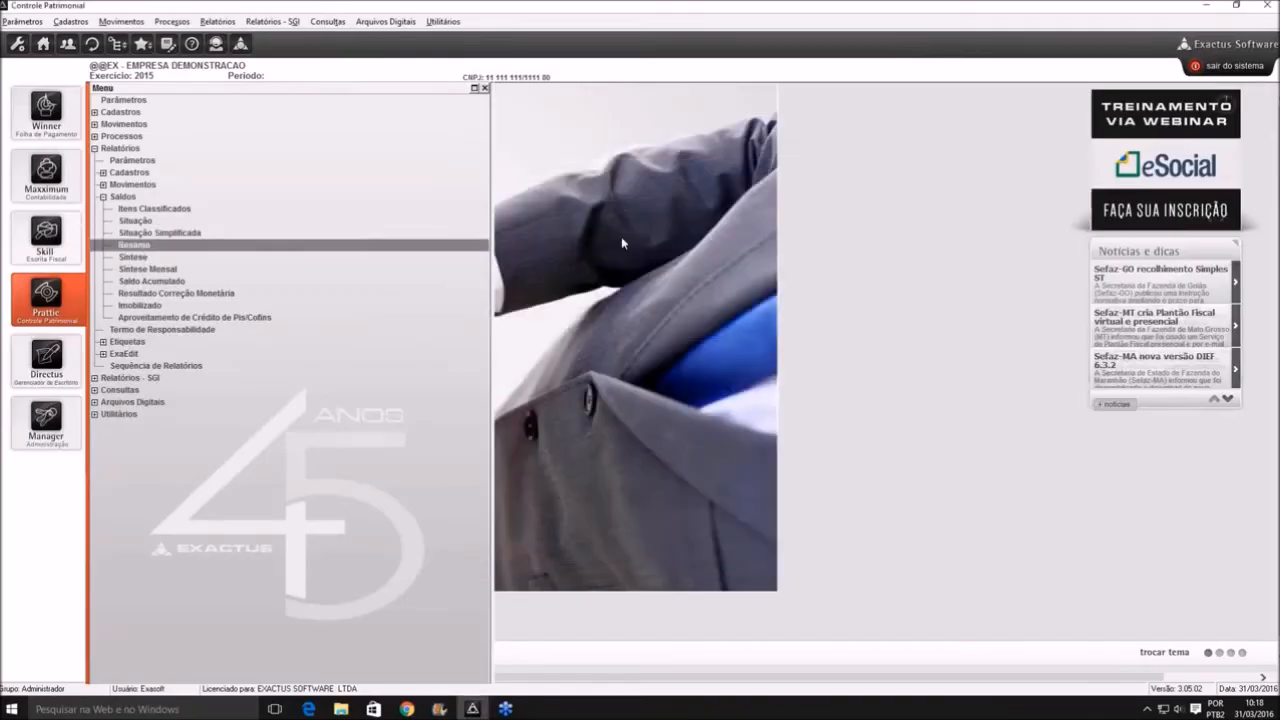
key(Return)
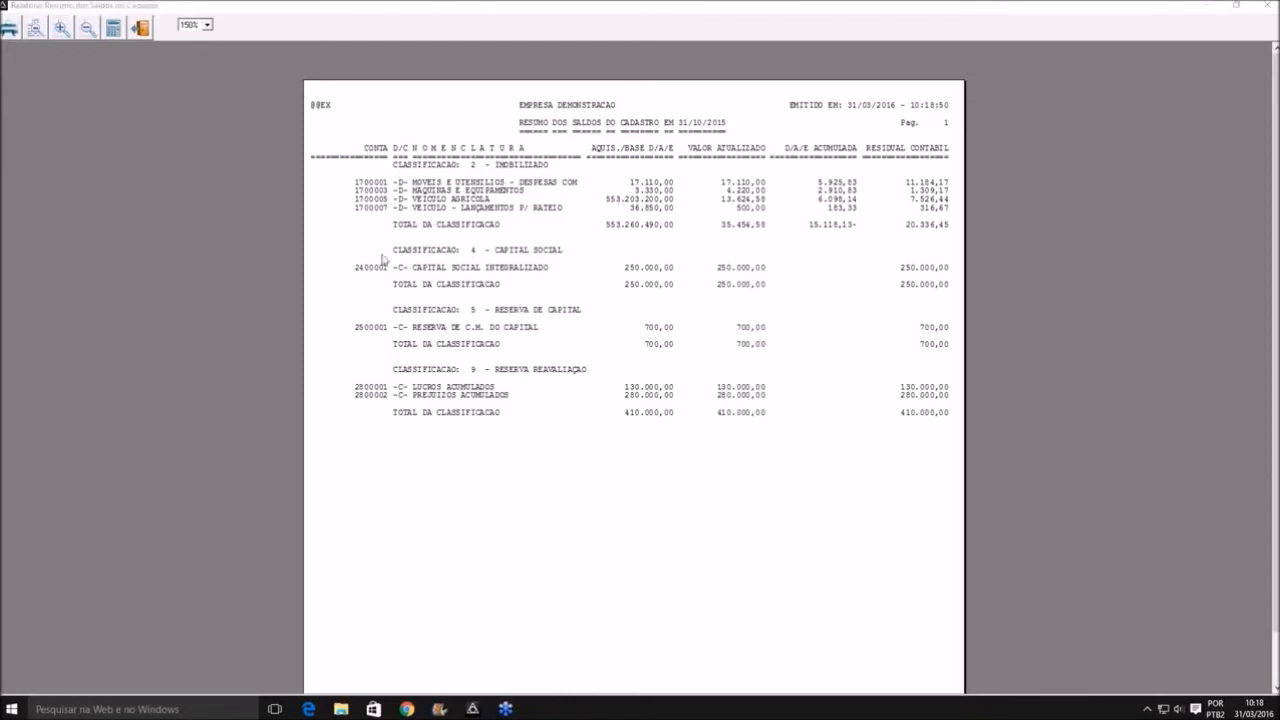
key(Escape)
key(Escape)
Generate the Síntese depreciation report on video for 10 Outubro with its preset conditions, review it and close it
double_click(150, 258)
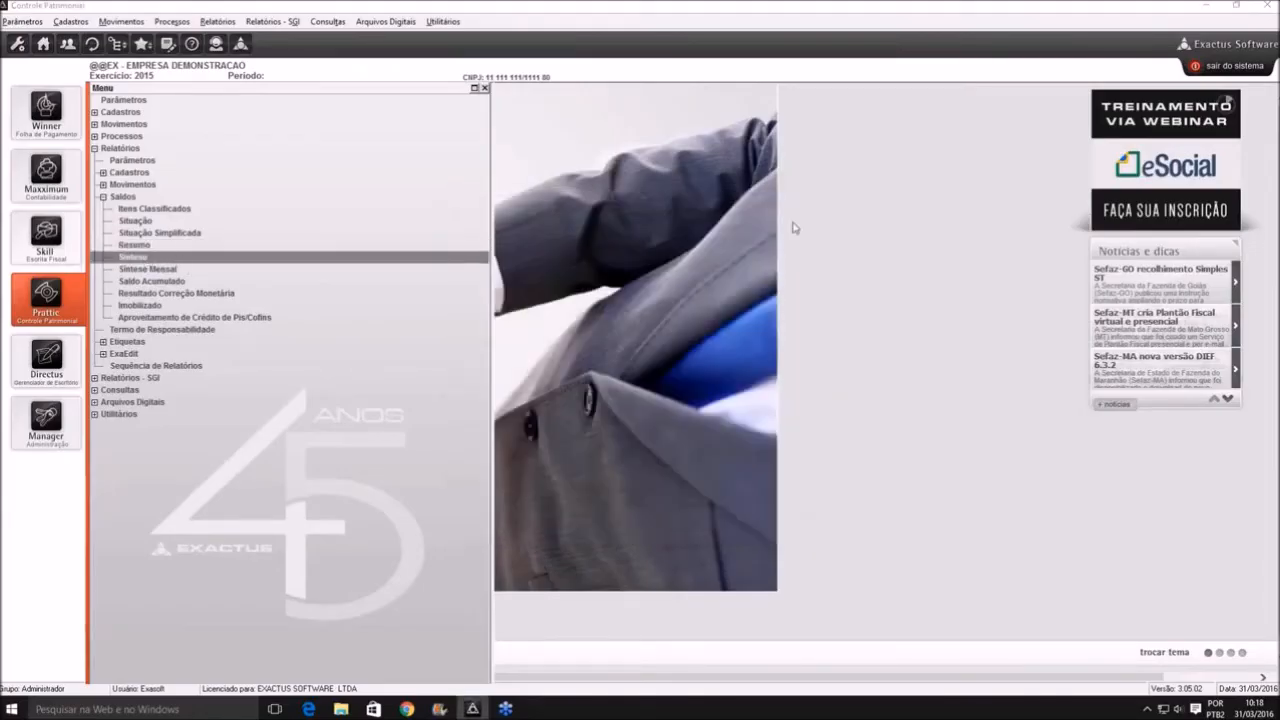
key(Return)
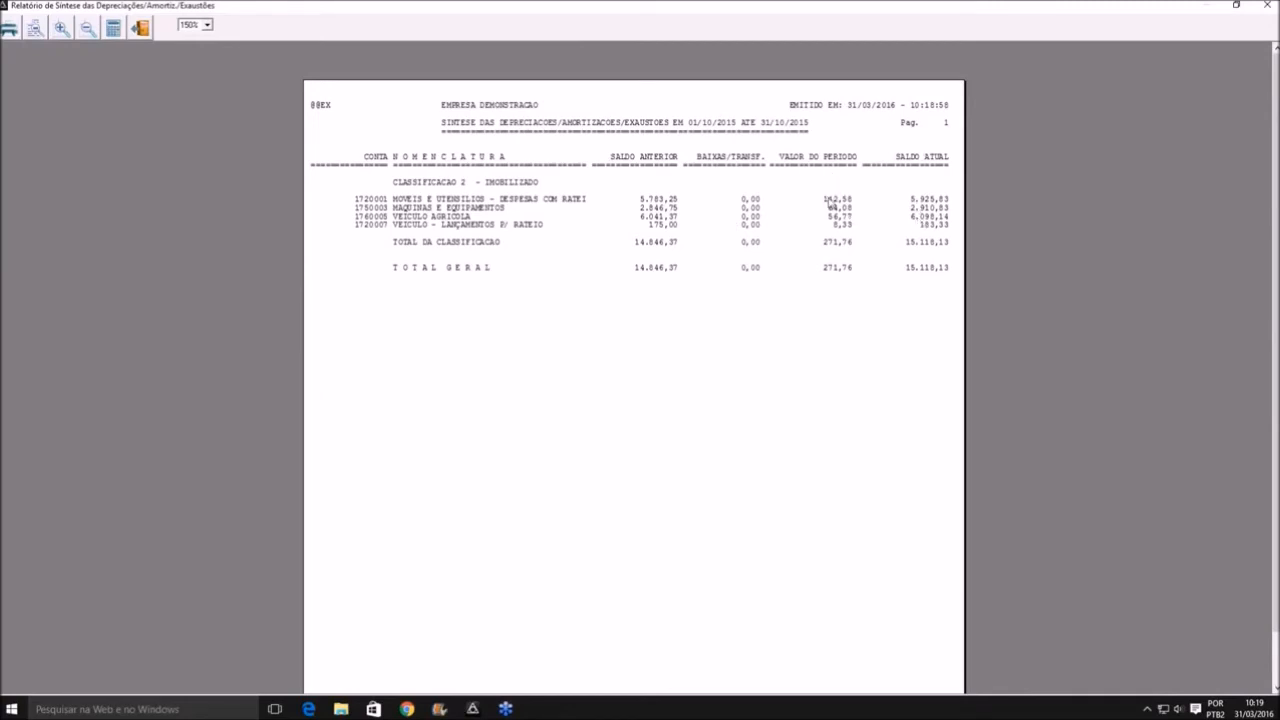
key(Escape)
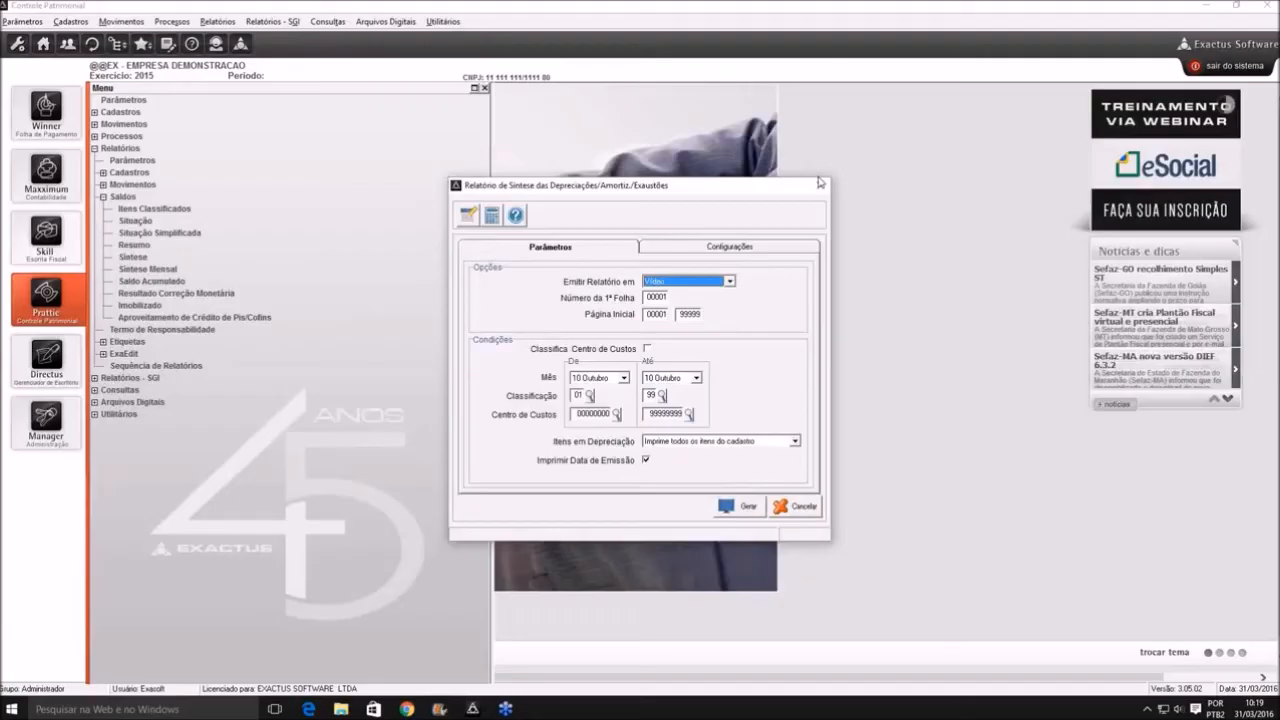
click(819, 178)
Generate the Síntese Mensal depreciation report on video for 10 Outubro only, review it and return to its parameters
double_click(150, 270)
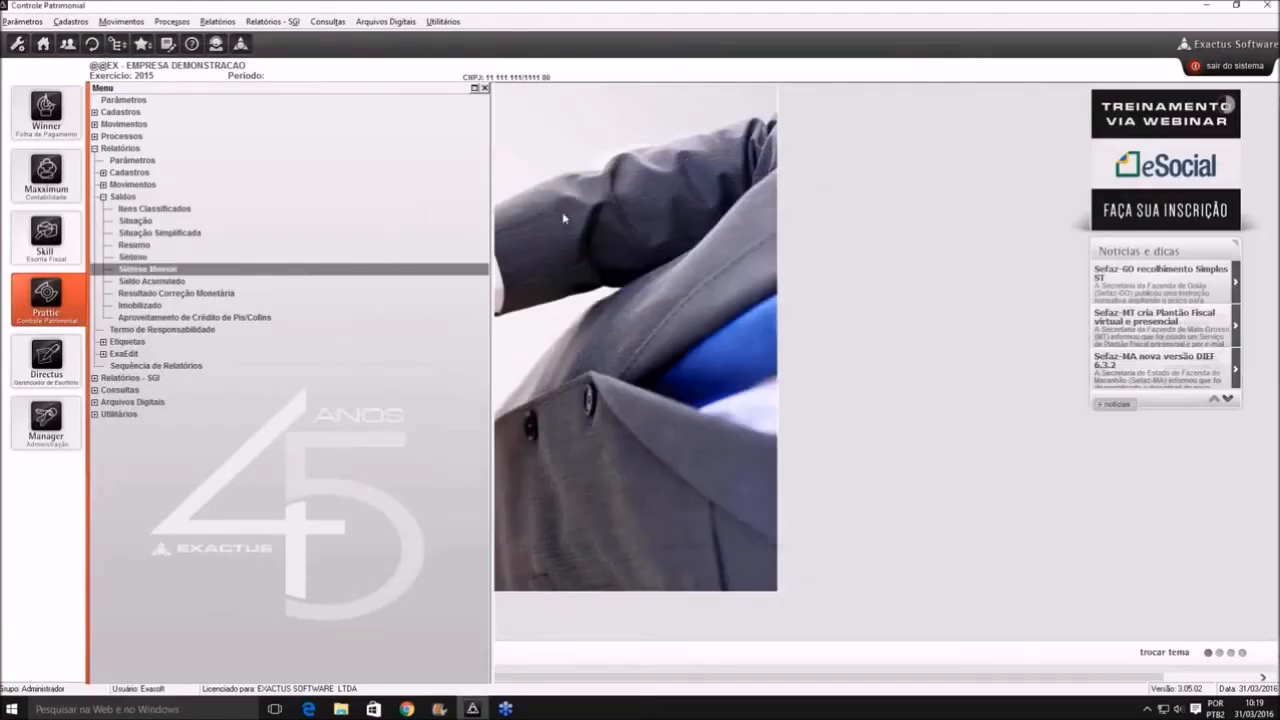
click(745, 505)
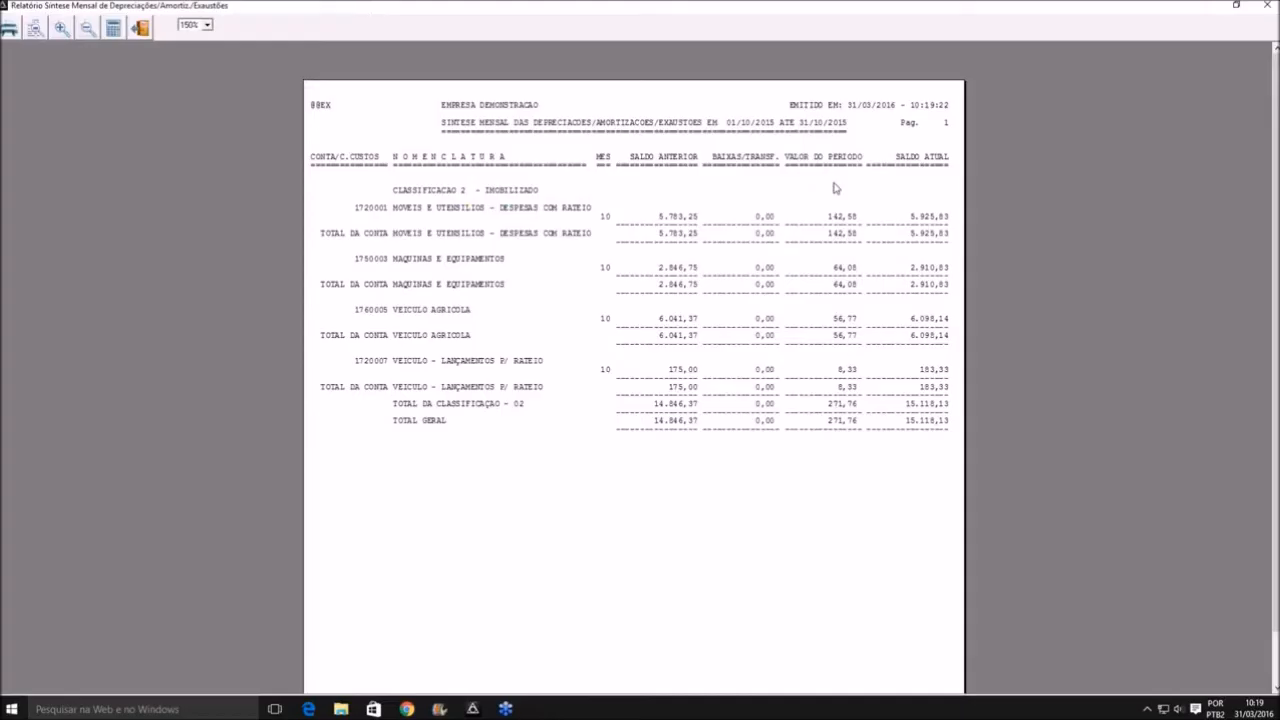
key(Escape)
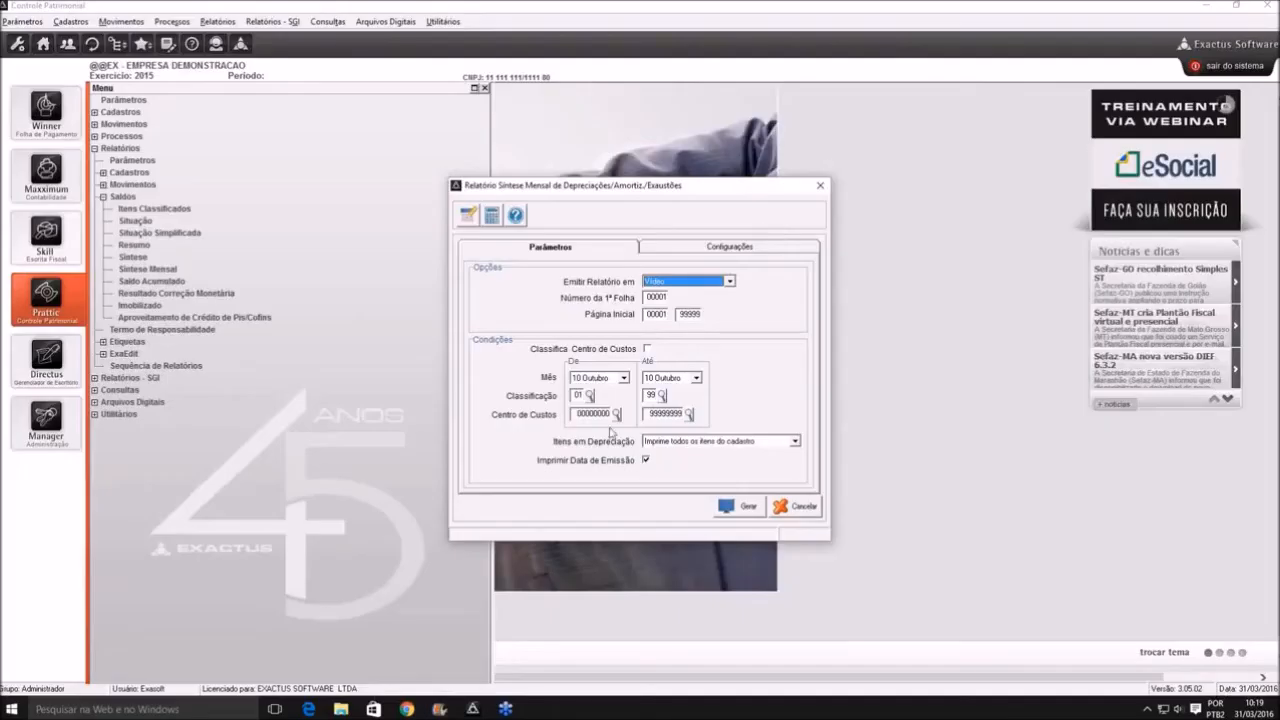
Set the Síntese Mensal starting month to 01 Janeiro, generate the report through 10 Outubro, review it and close it
click(592, 380)
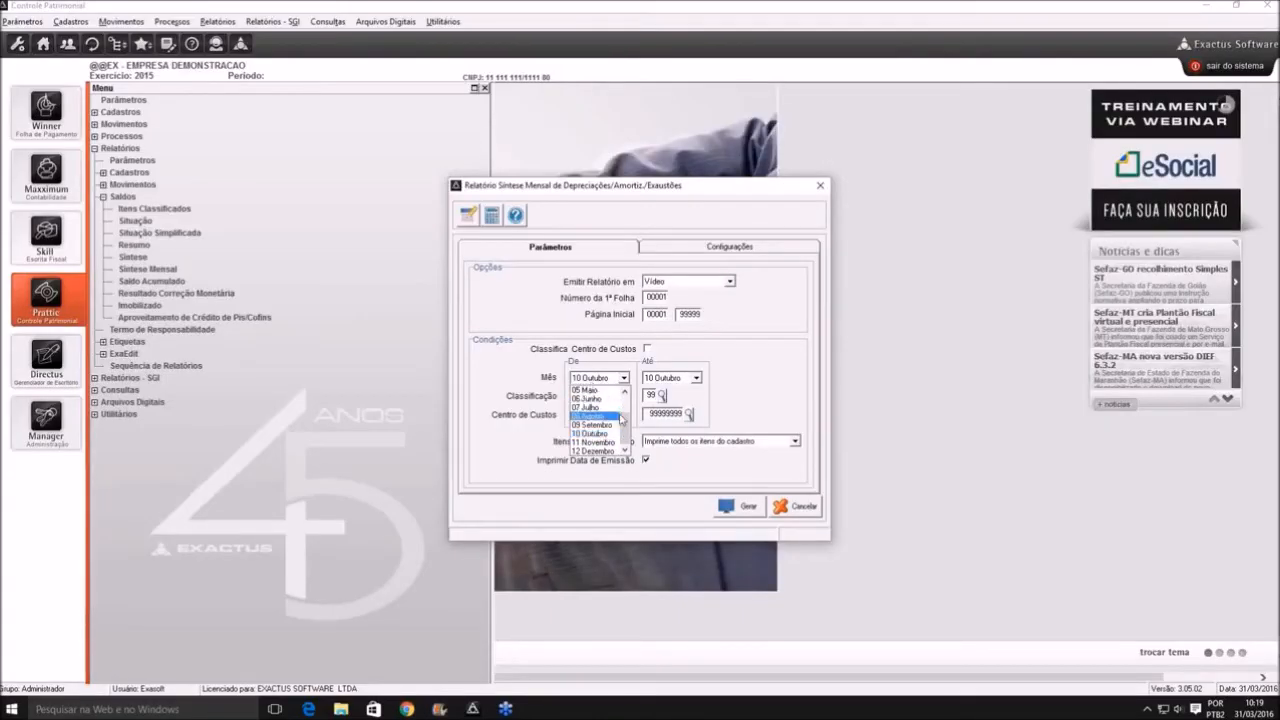
scroll(620, 420, up, 3)
click(598, 390)
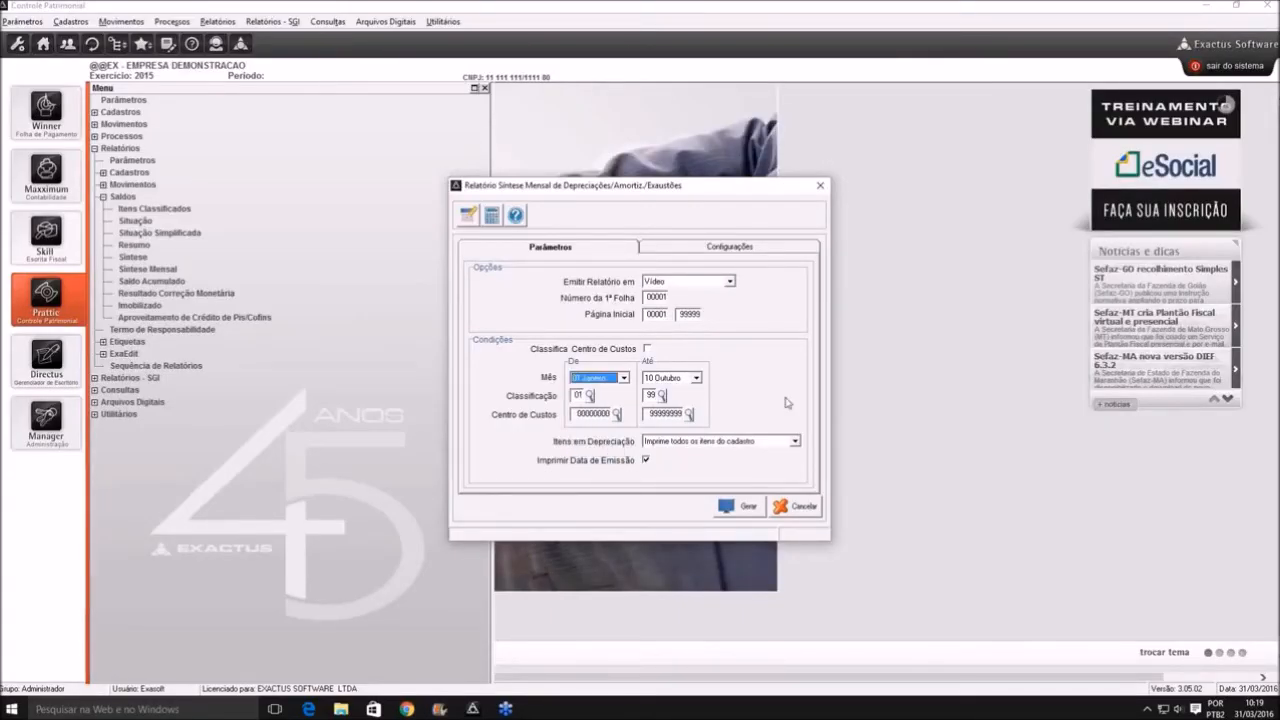
key(Return)
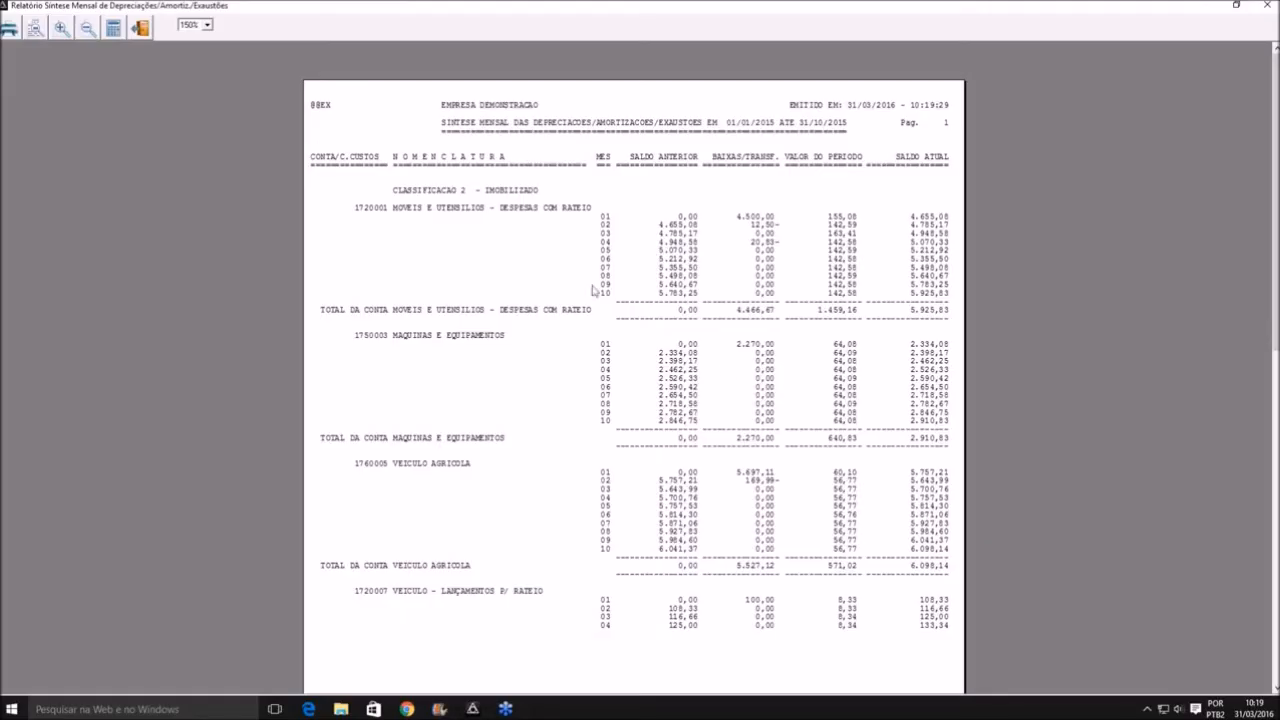
key(Escape)
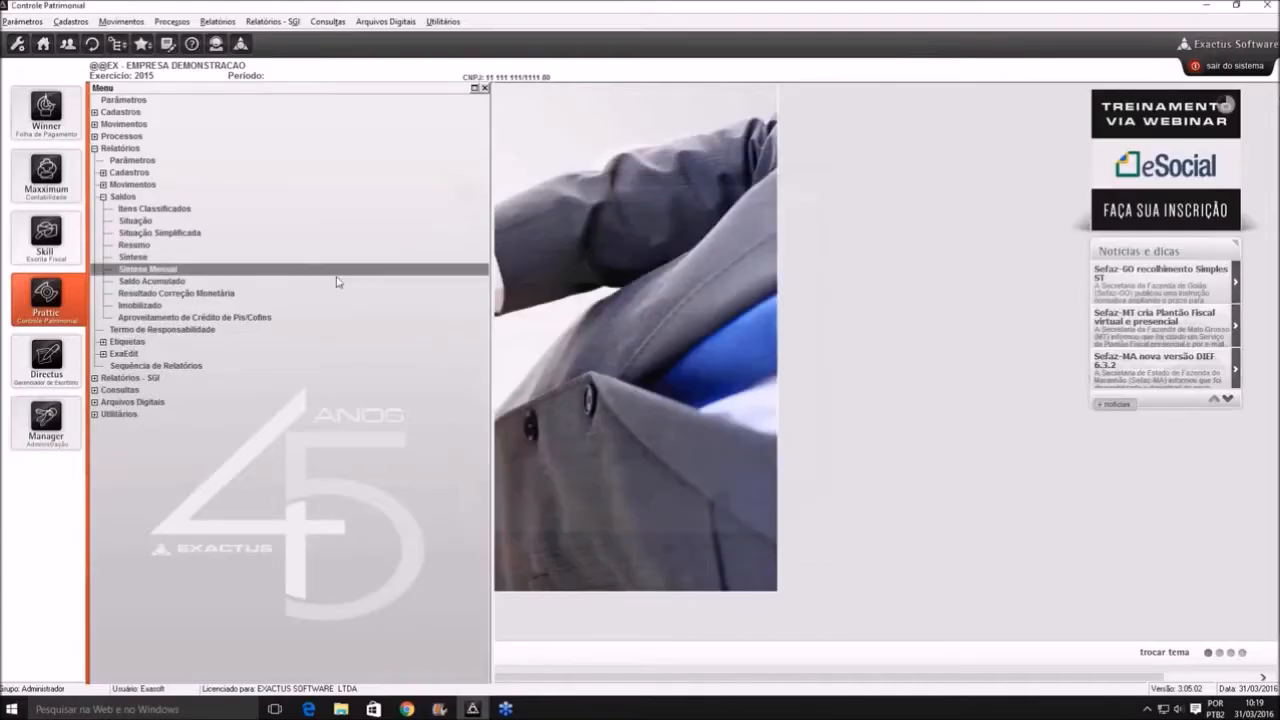
Generate the Saldo Acumulado report on video totalled by Conta for 10 Outubro, run it a second time, review it and close it
double_click(168, 281)
key(Return)
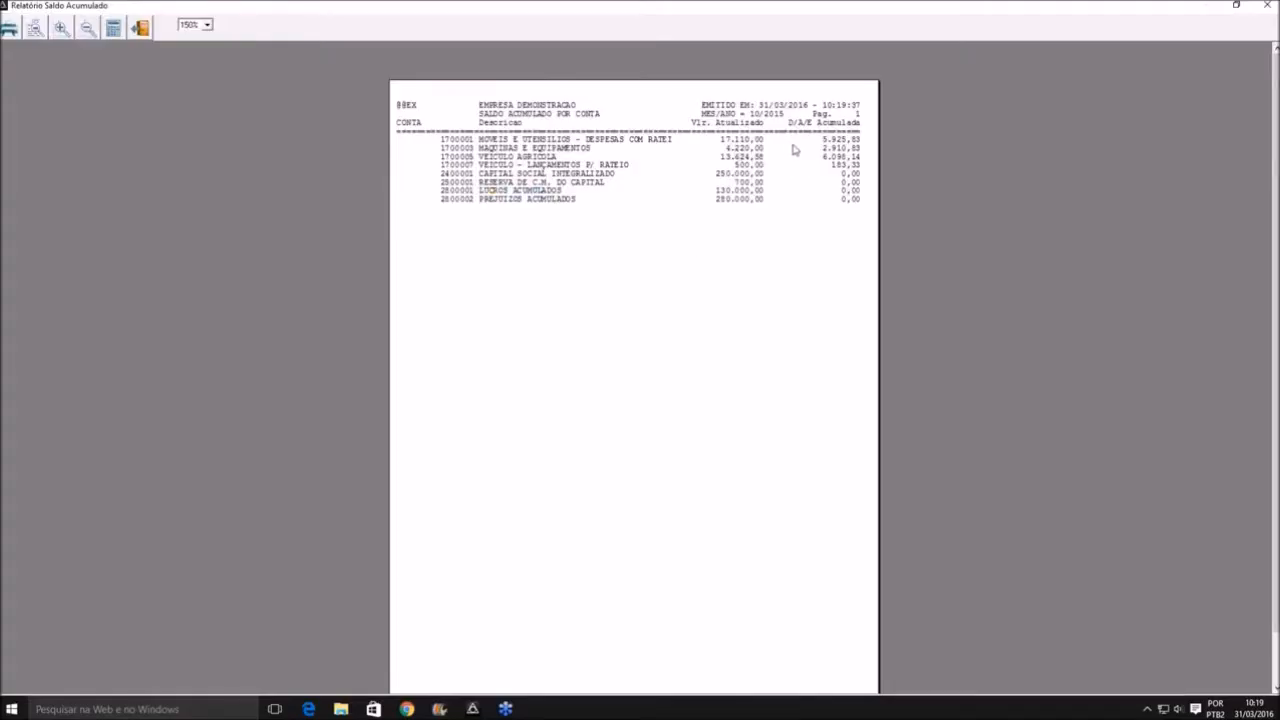
key(Escape)
key(Return)
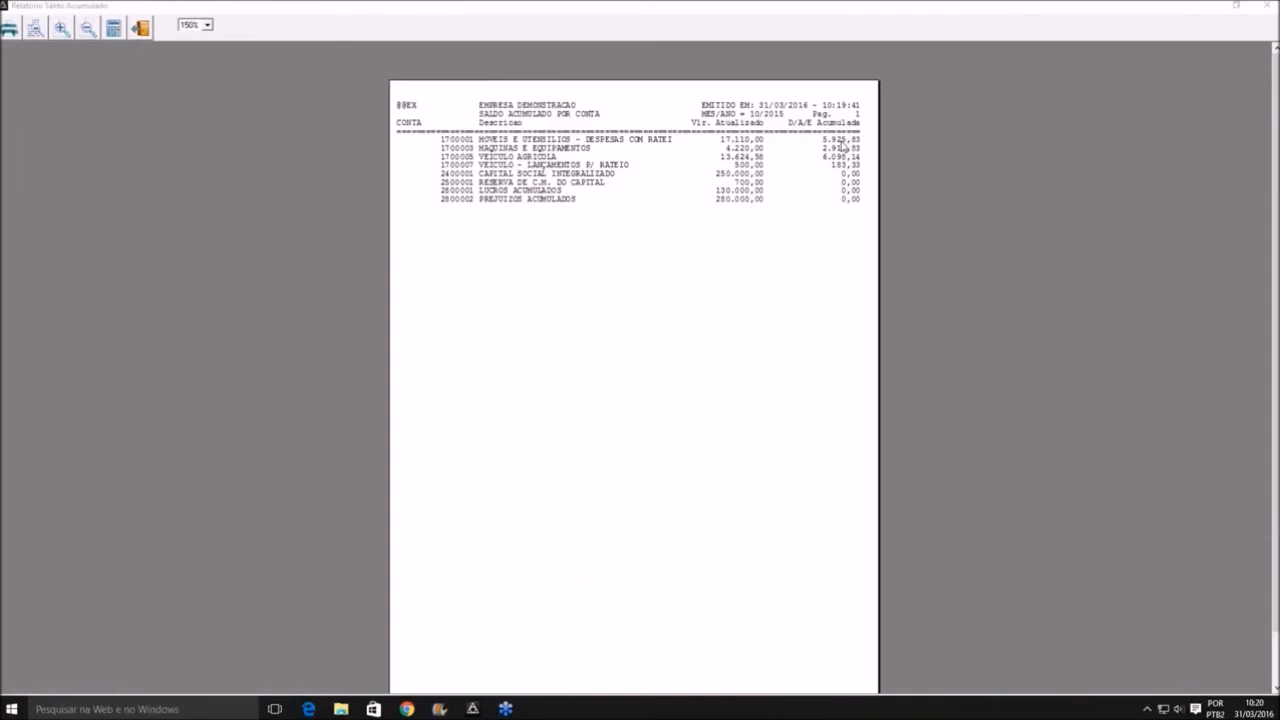
key(Escape)
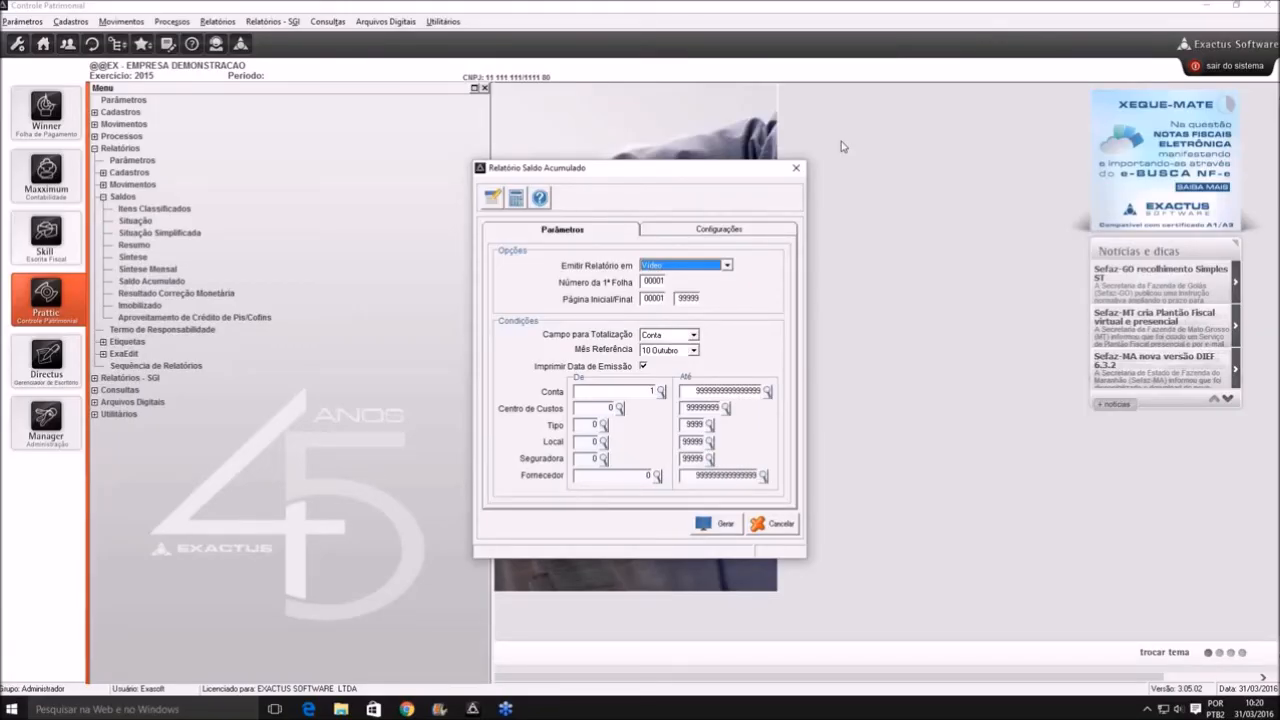
key(Escape)
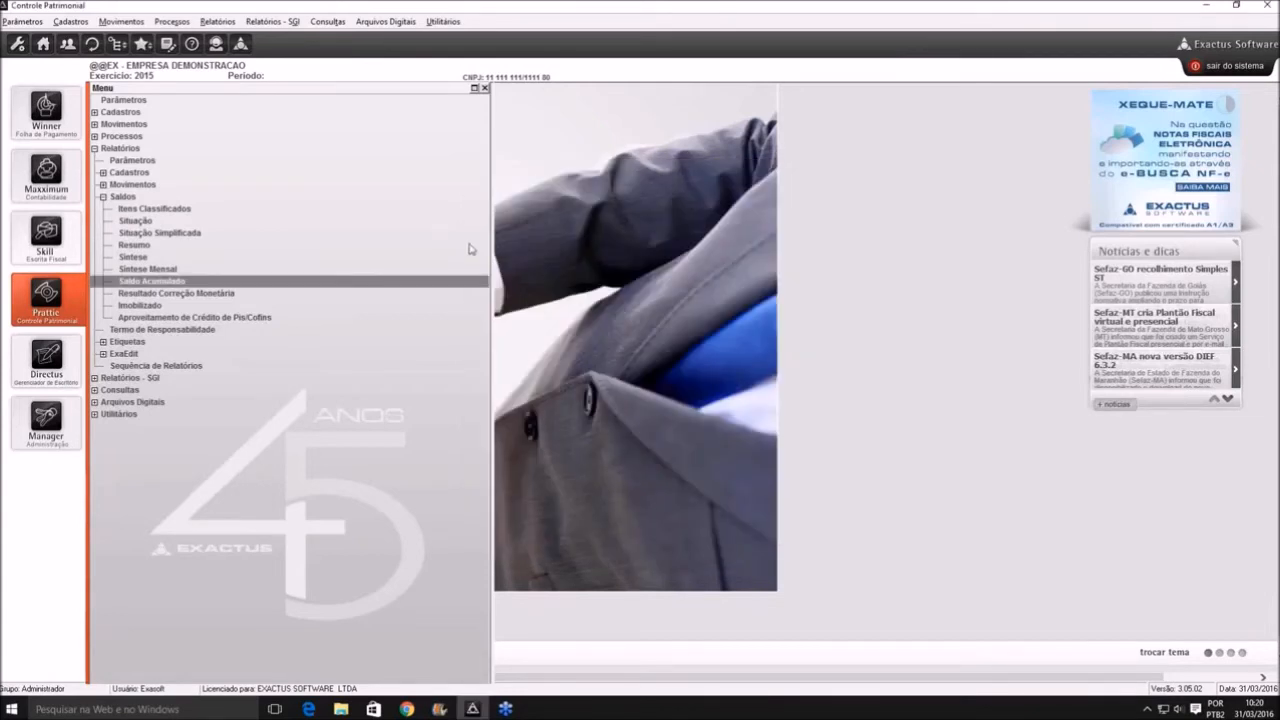
Generate the Resultado Correção Monetária report as of 31/10/2015 with its preset conditions, review it and close it
click(219, 294)
key(Return)
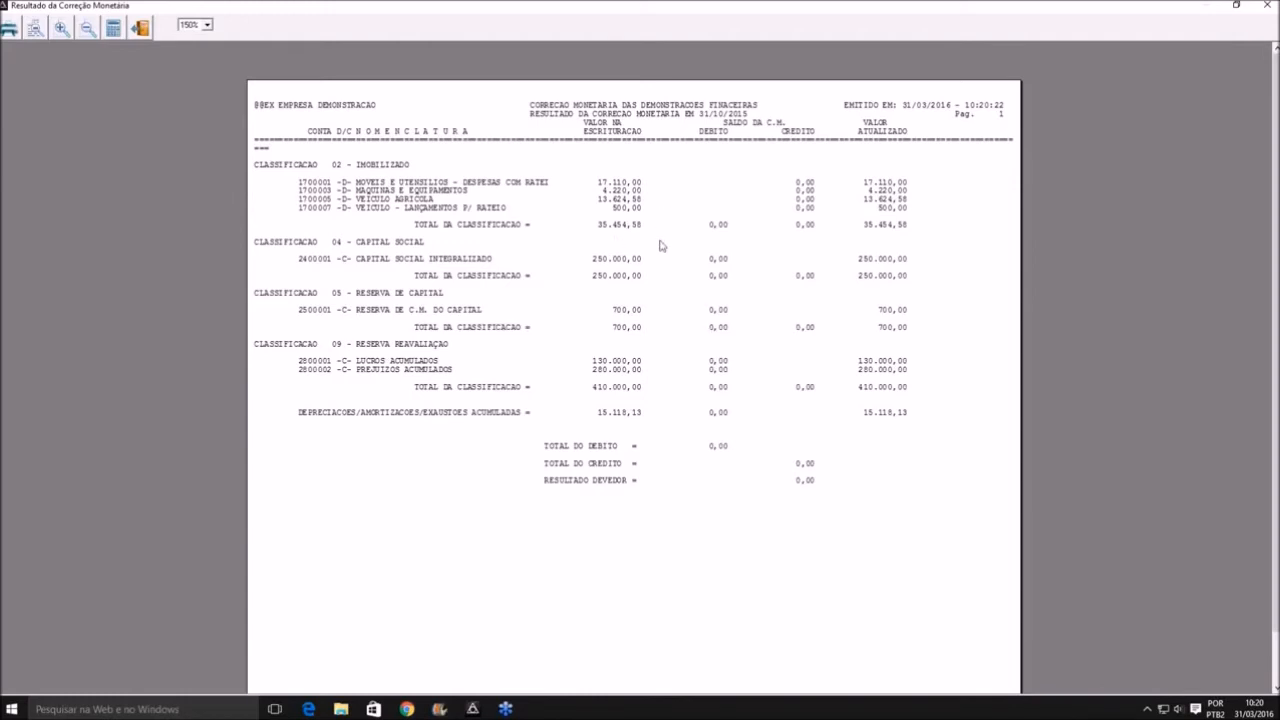
key(Escape)
key(Escape)
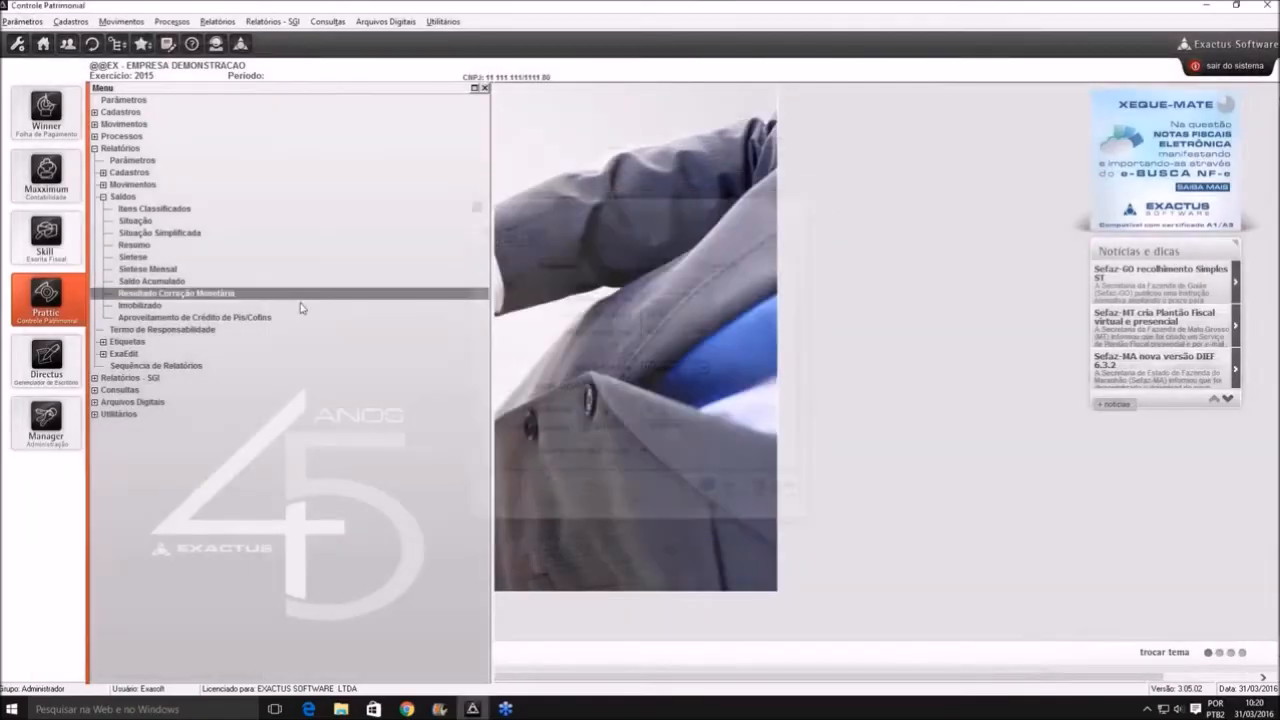
Generate the Imobilizado balance report on video for 10 Outubro, classified by Conta and covering all registered items
click(135, 305)
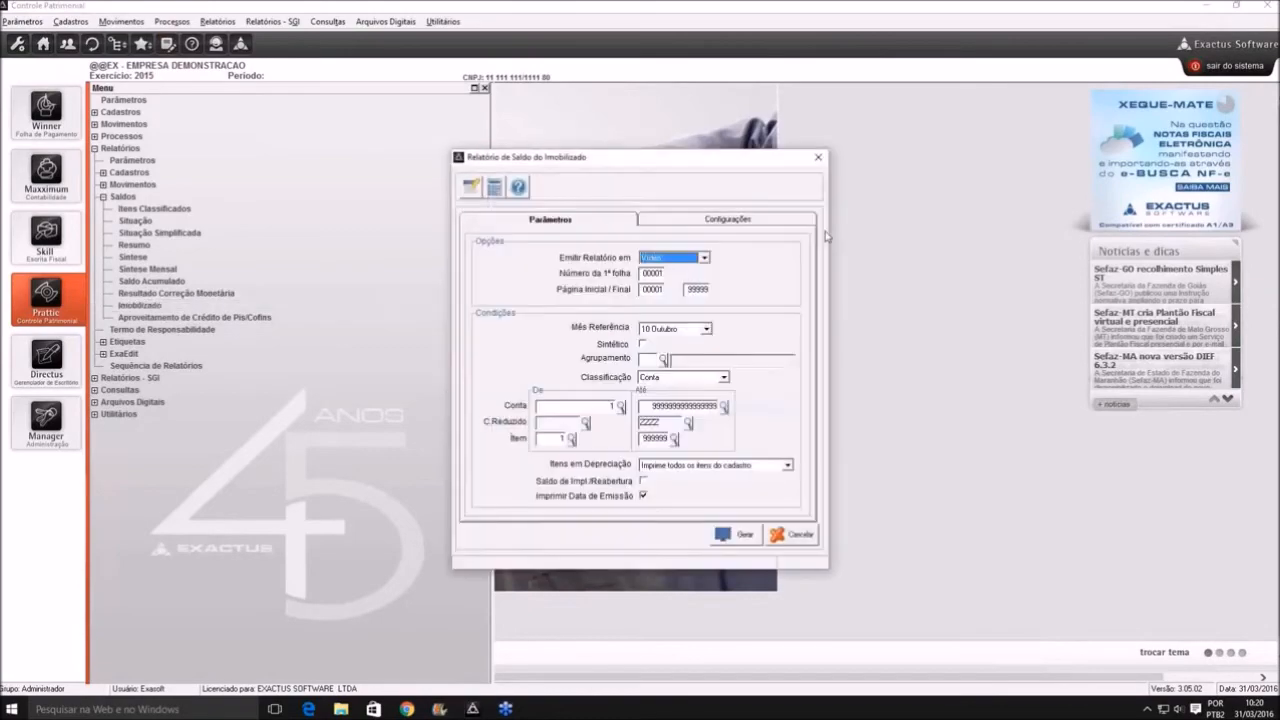
key(Return)
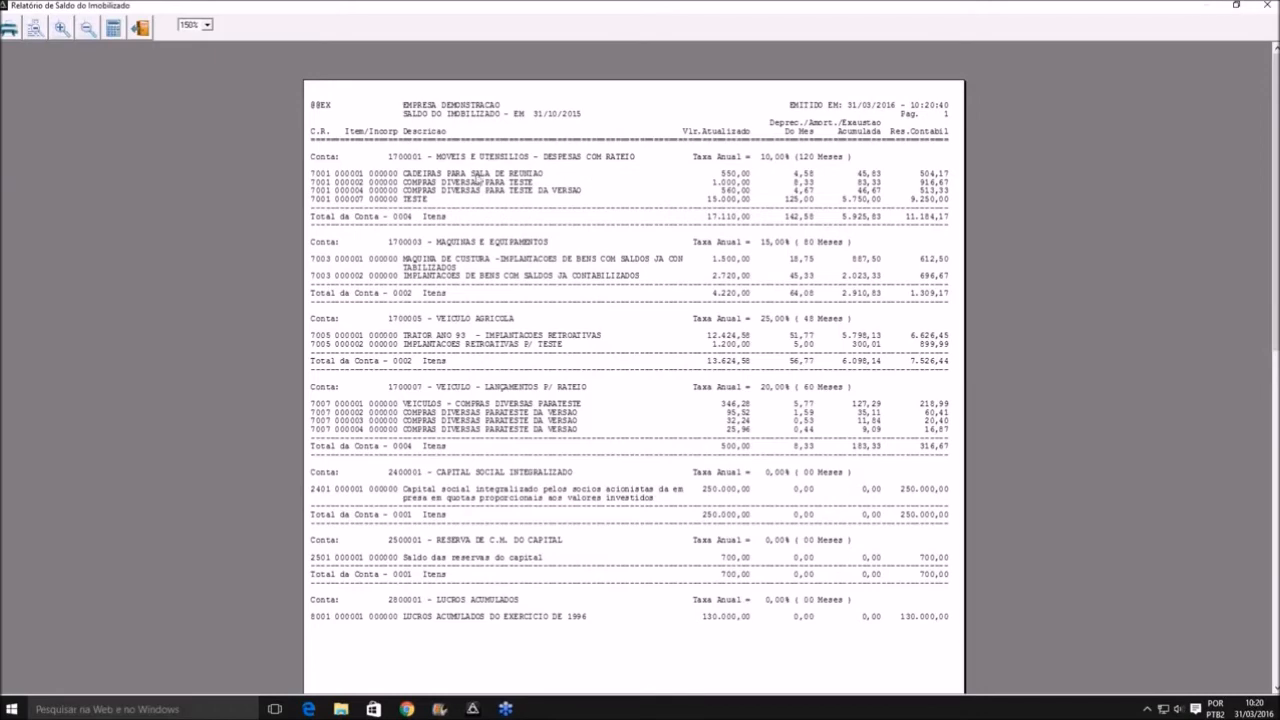
Close the Imobilizado report, tick Saldo de Impl./Reabertura in its conditions and leave the report settings
key(Escape)
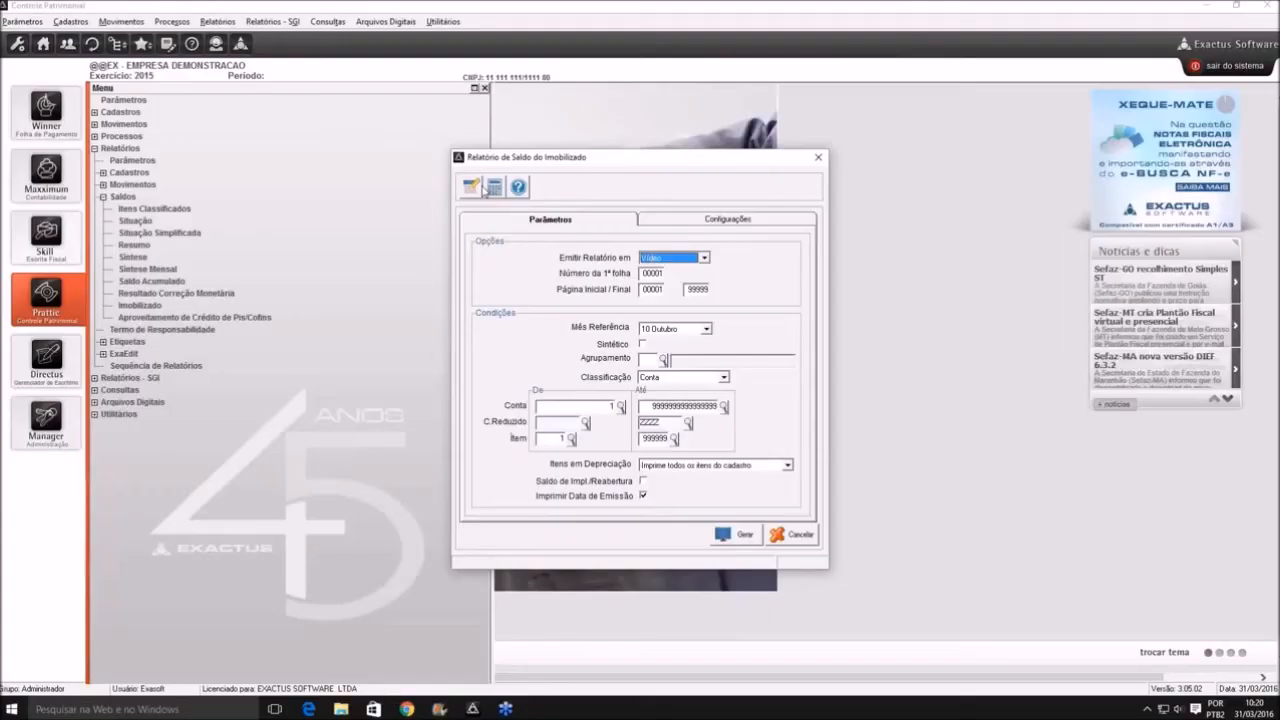
click(566, 482)
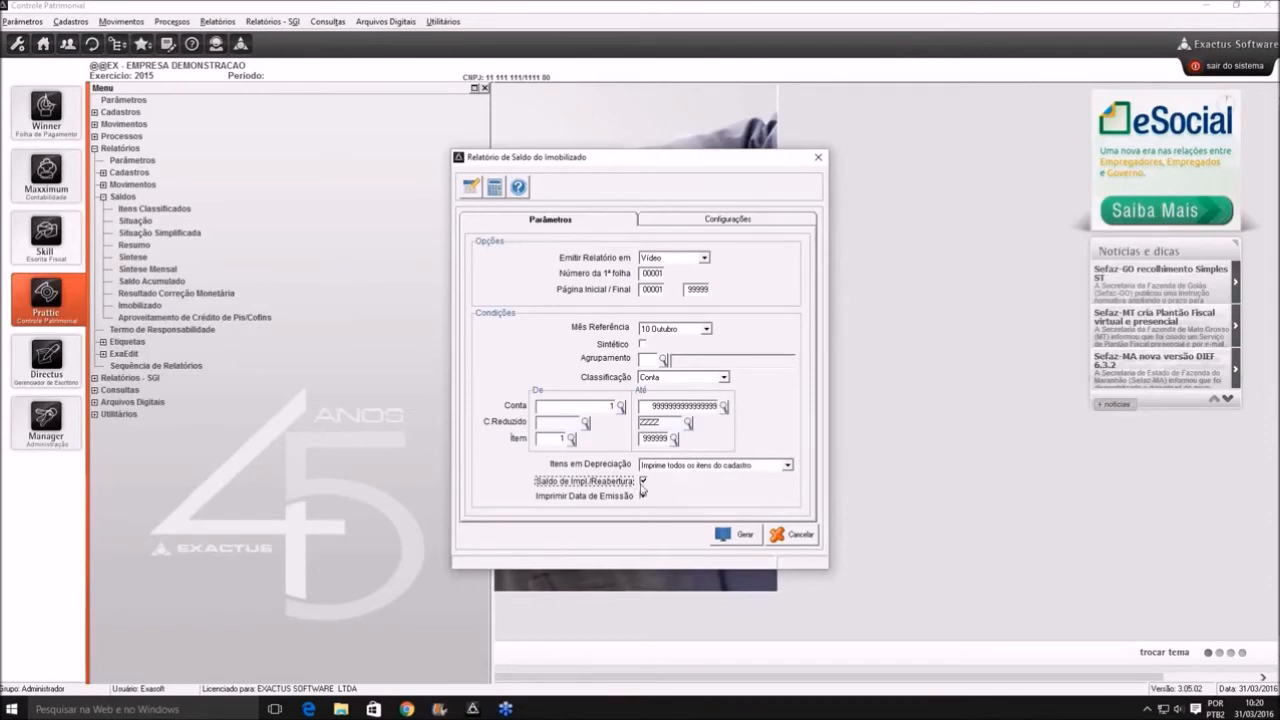
key(Escape)
Run Fazer Cálculo up to 01 Janeiro with the error report on video, and close the calculation
key(F9)
key(alt+g)
key(Return)
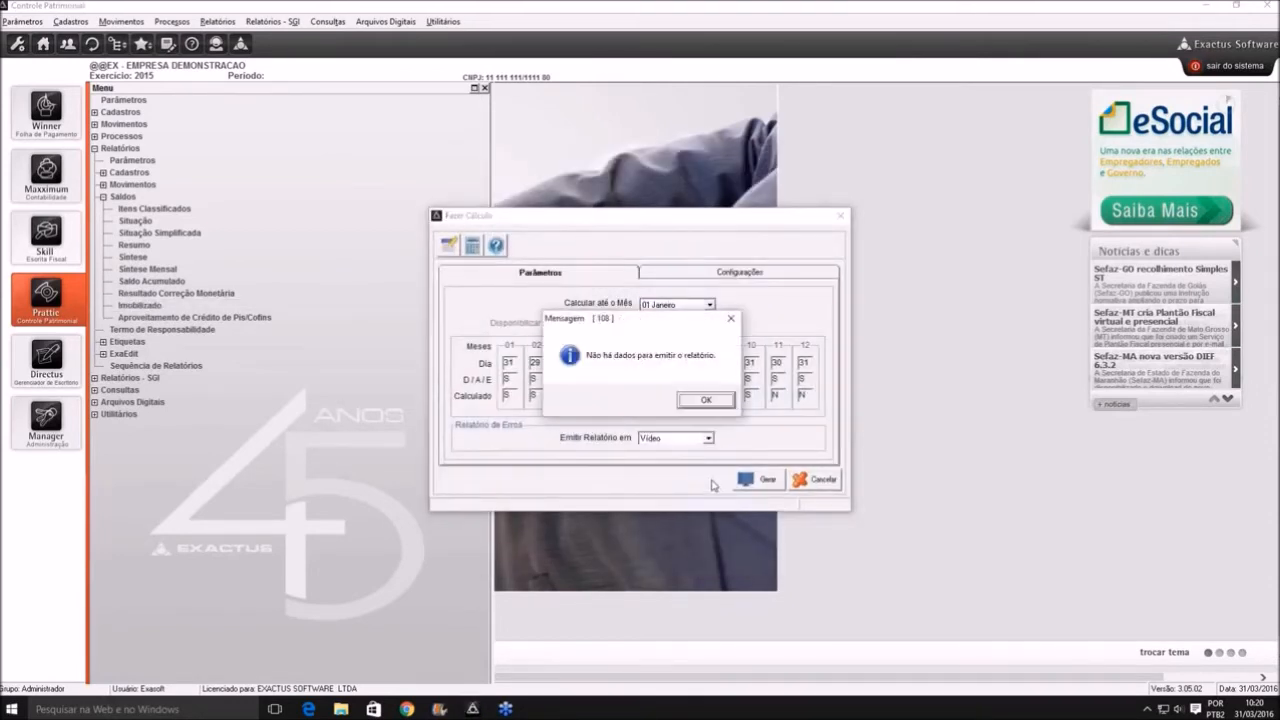
key(Return)
key(Escape)
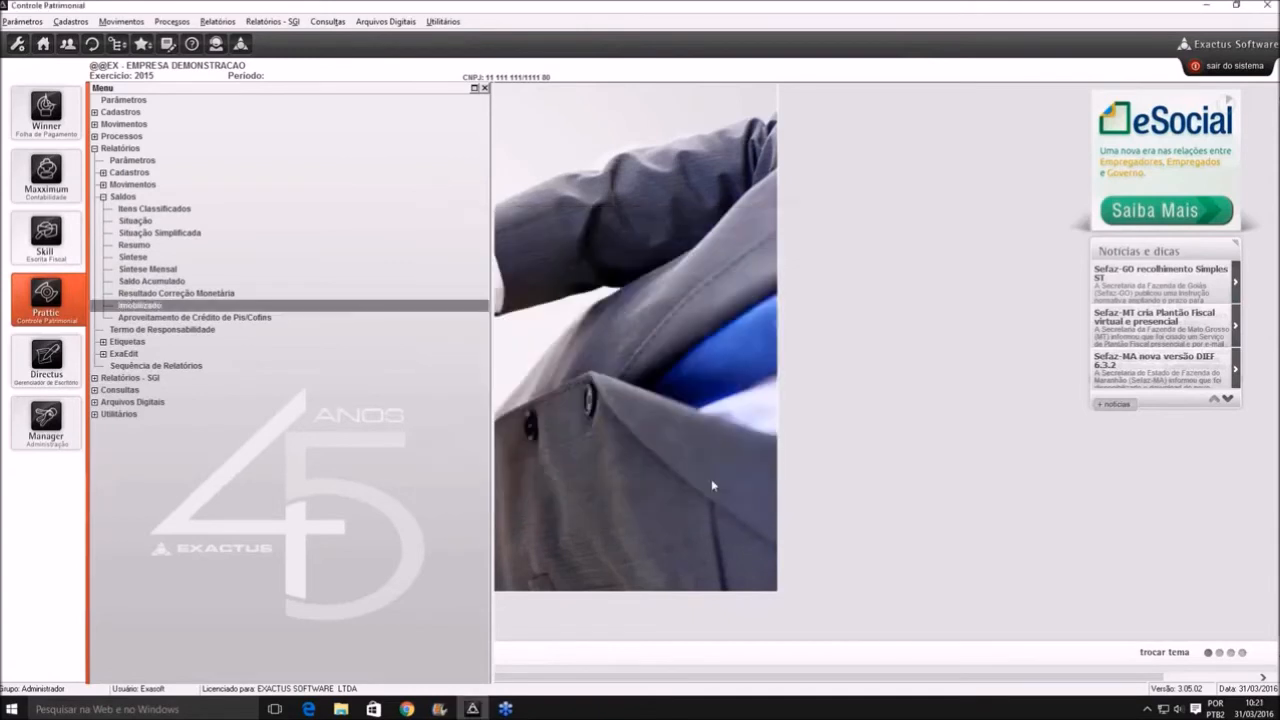
Undo the fixed-asset calculation for all months of the exercise
key(F10)
key(alt+e)
key(Return)
key(Escape)
Generate the Imobilizado report on video with Saldo de Impl./Reabertura ticked, review the opening balances and close it
double_click(136, 306)
key(alt+g)
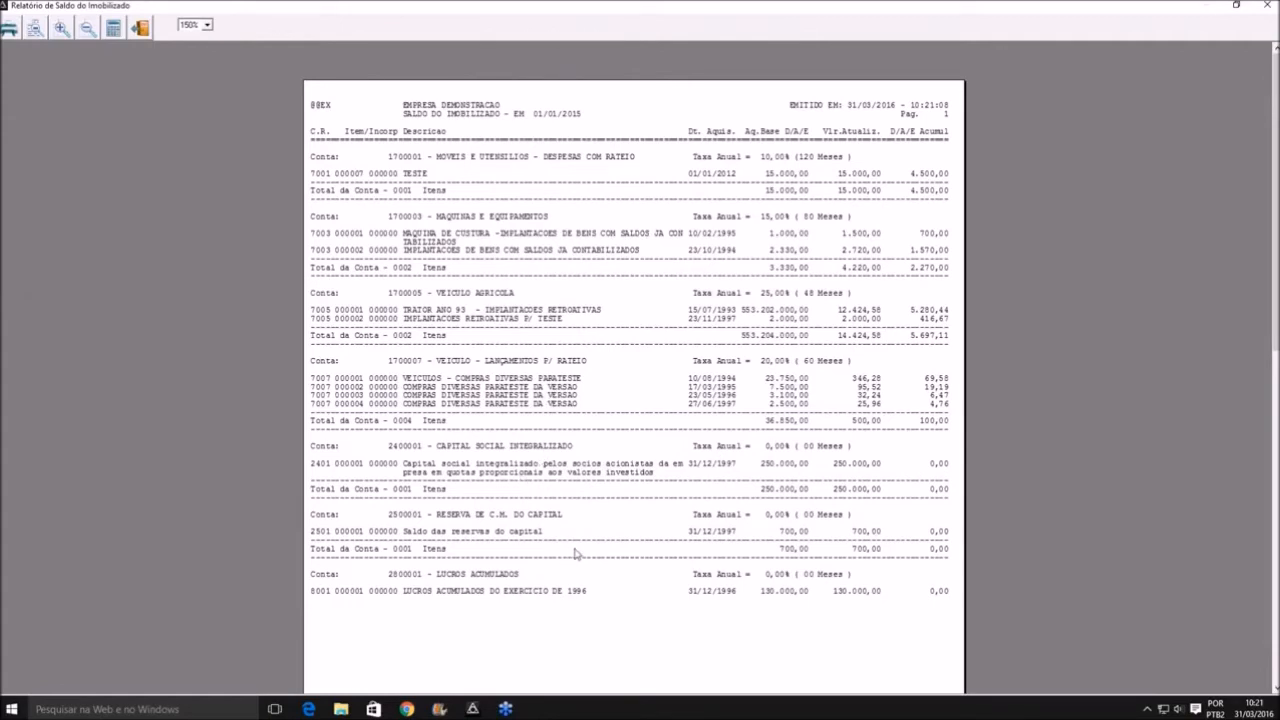
key(Escape)
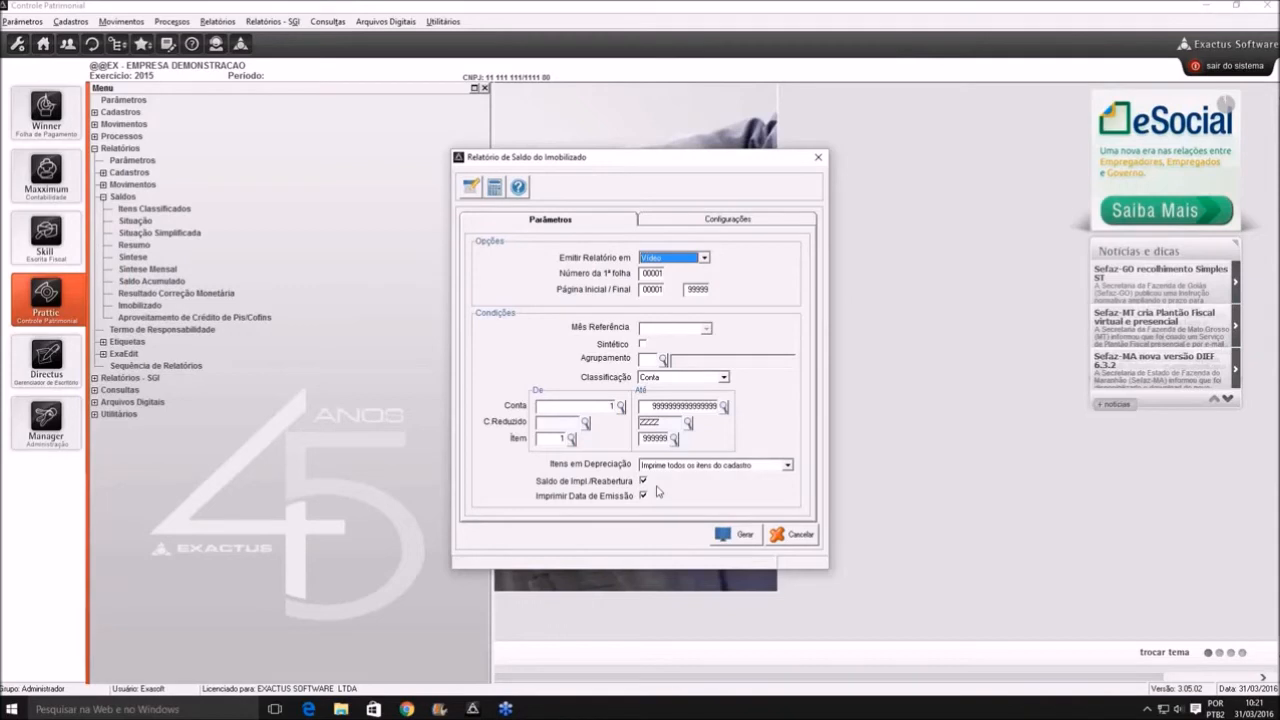
key(Escape)
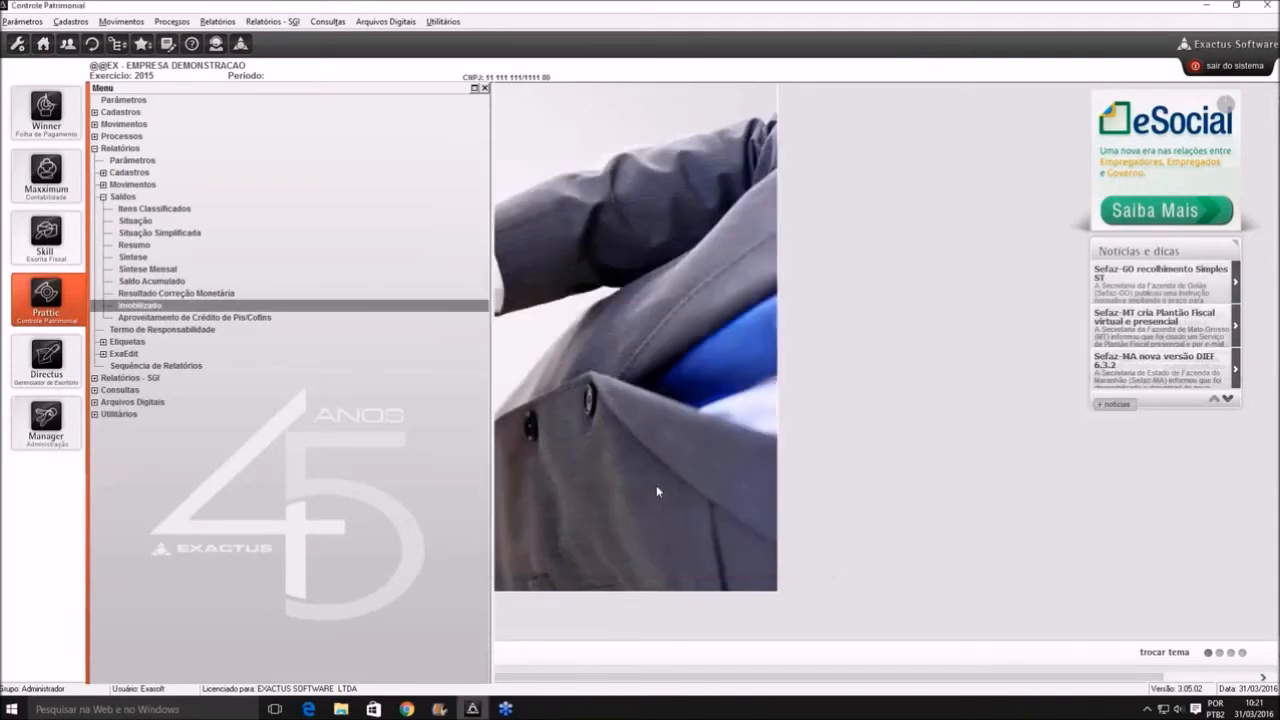
Check the calculated months in Desfazer Cálculo, and review the Saldo de Impl./Reabertura option of the Imobilizado report
key(ctrl+d)
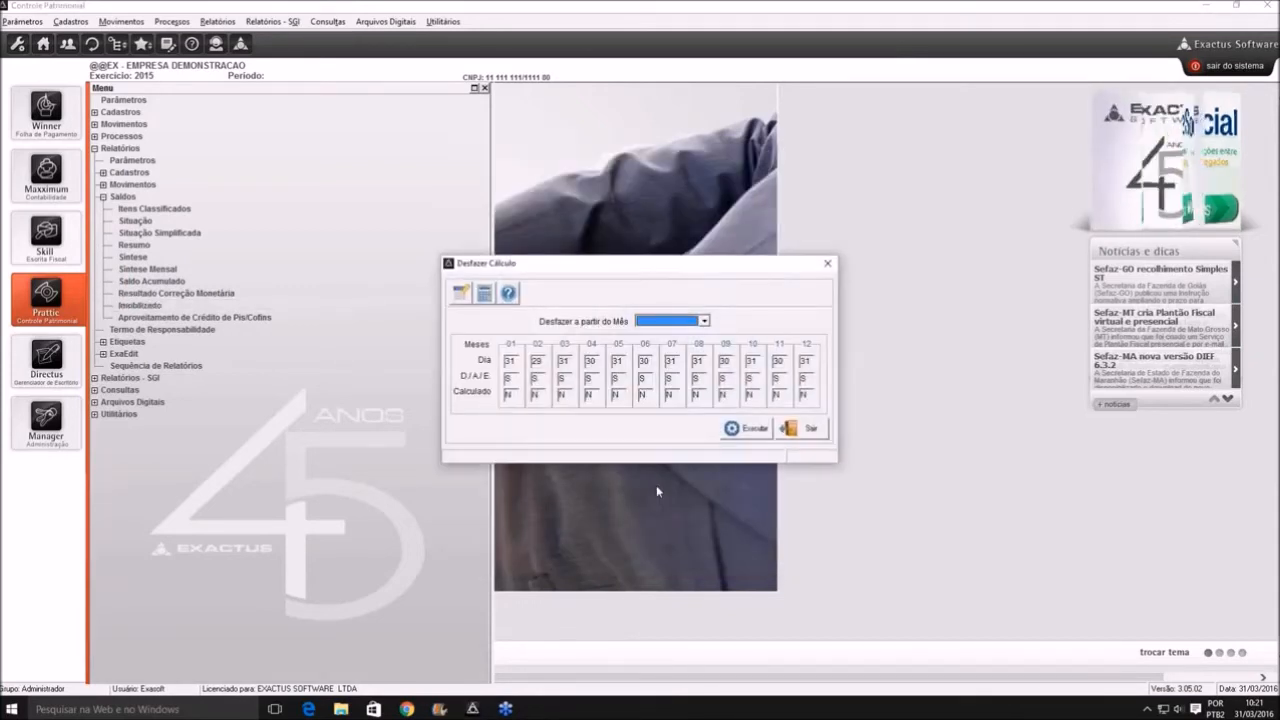
key(Escape)
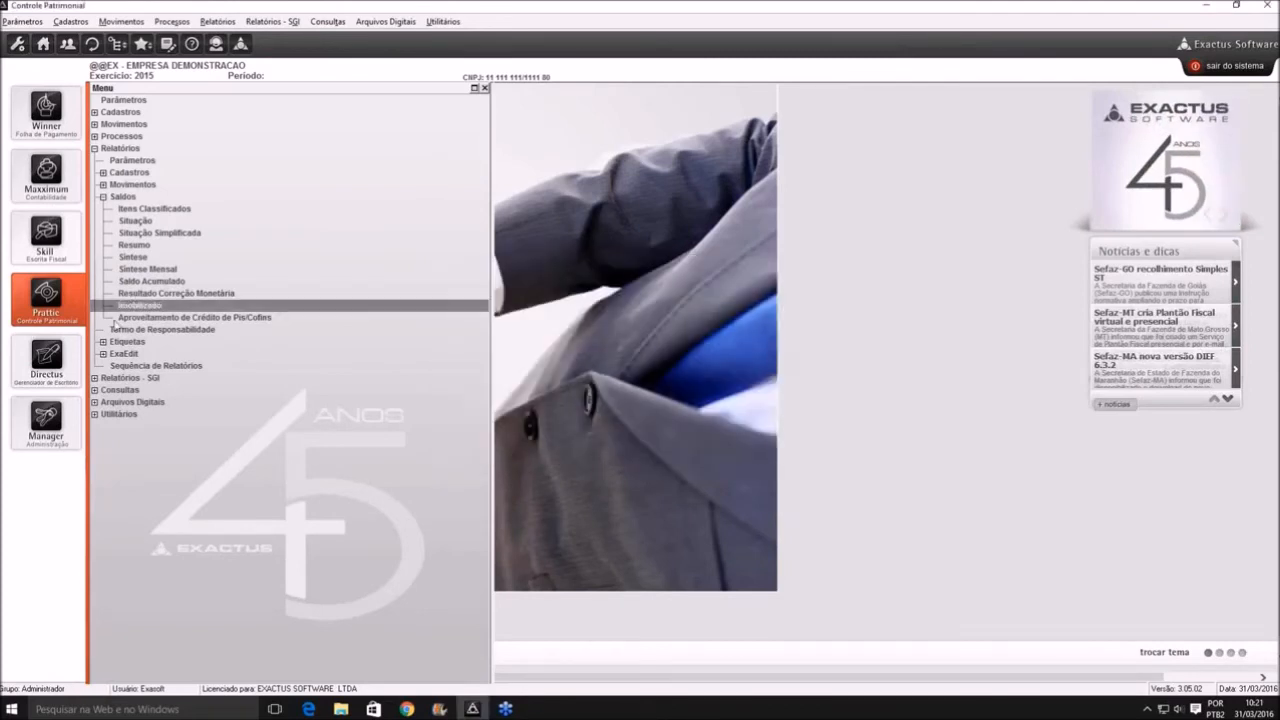
double_click(133, 307)
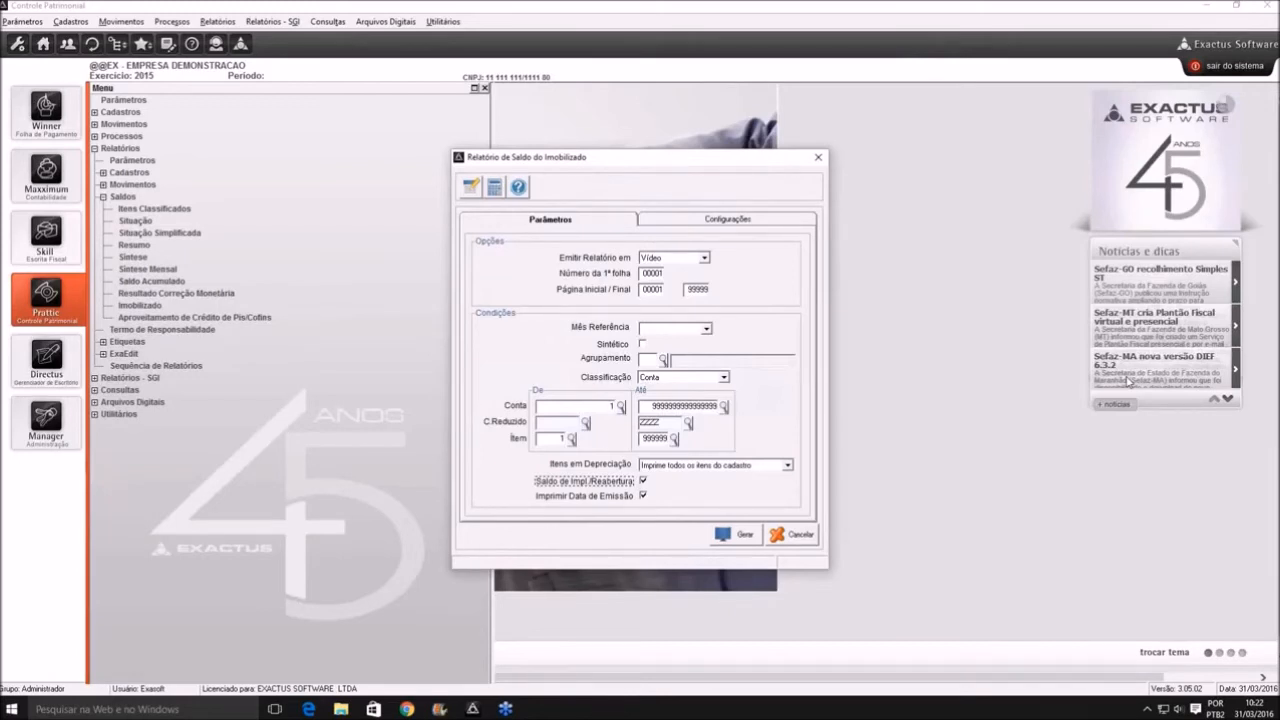
key(Escape)
Try to open the Aproveitamento de Crédito de Pis/Cofins report and leave its settings
click(172, 318)
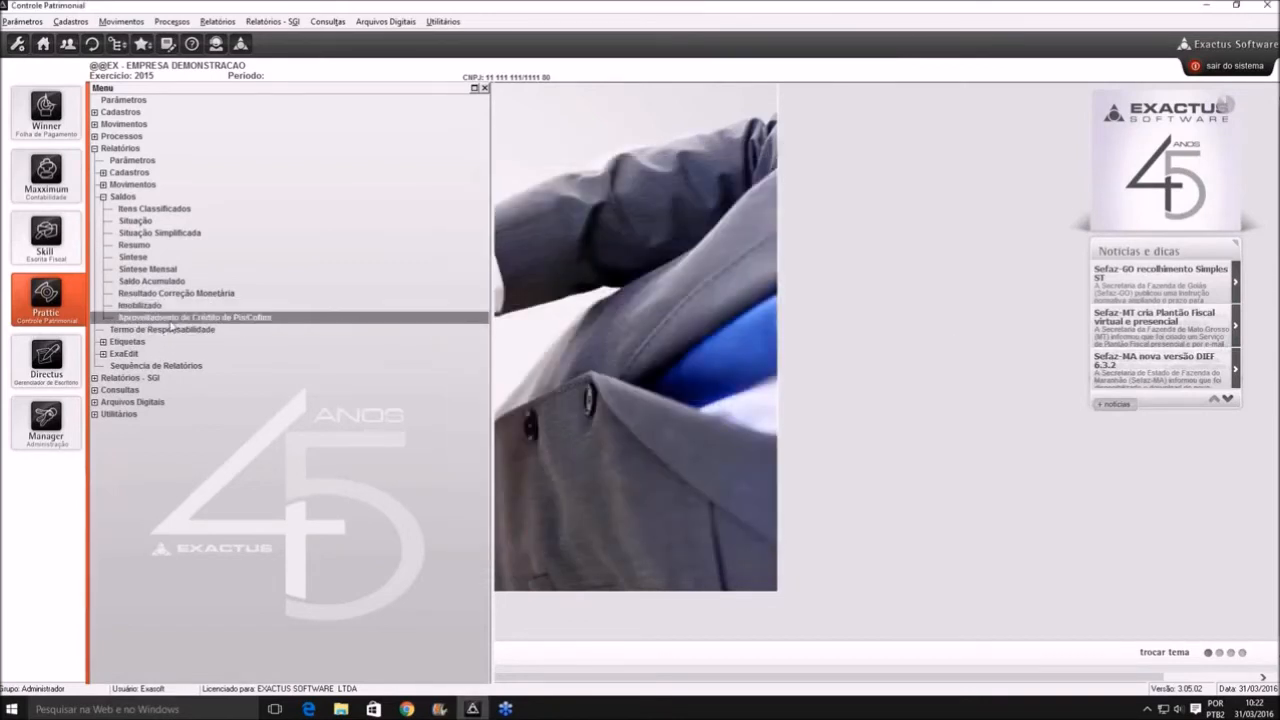
click(686, 398)
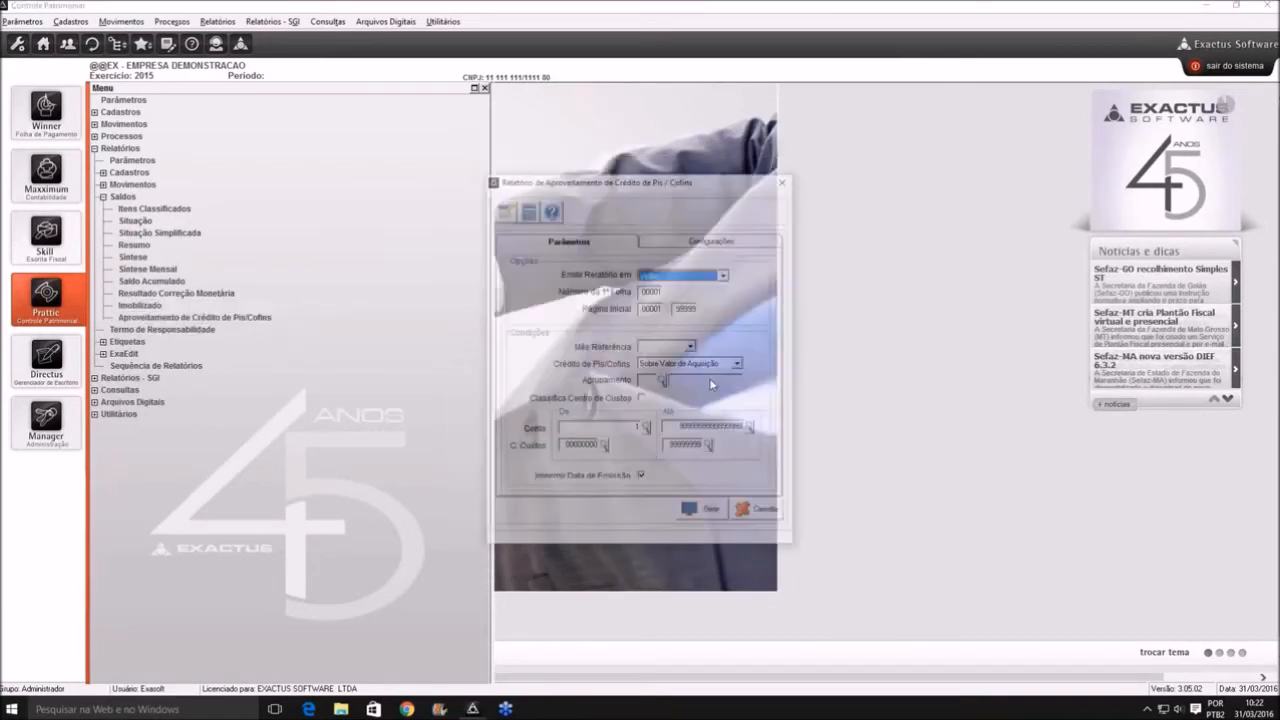
key(Escape)
key(Return)
key(Escape)
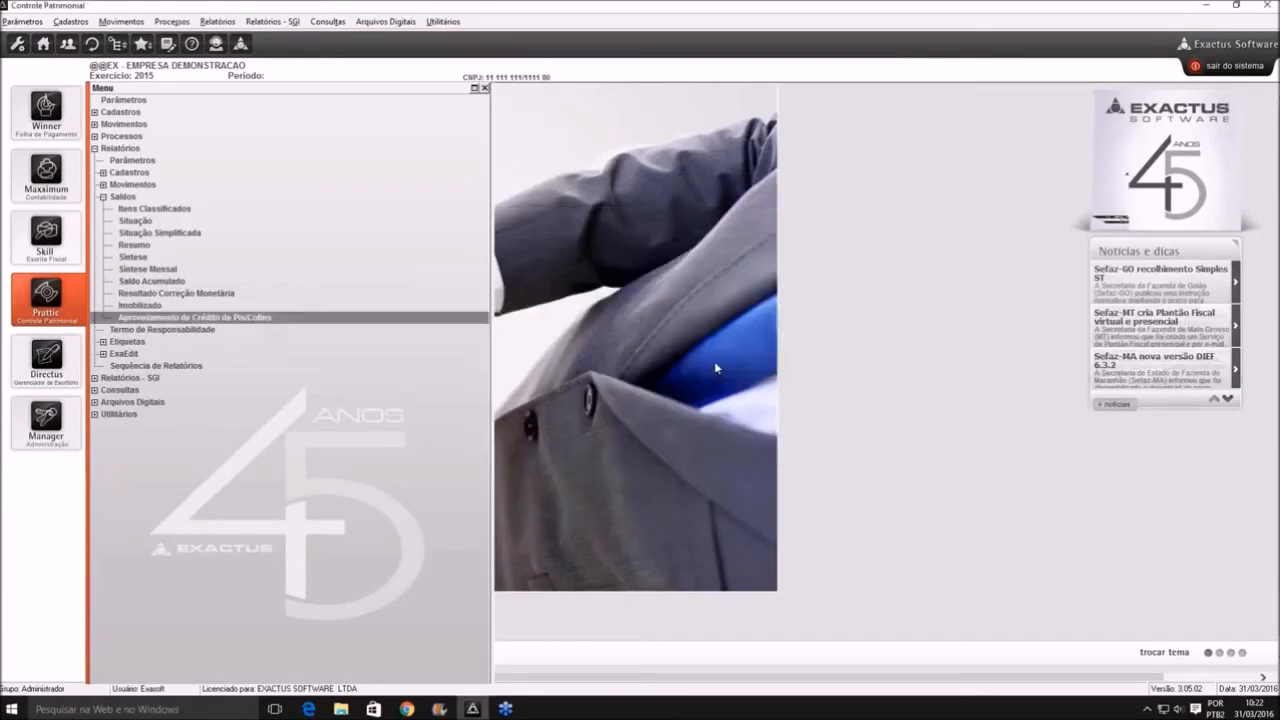
Run Fazer Cálculo up to 12 Dezembro with the error report on video
key(F9)
key(Tab)
key(Tab)
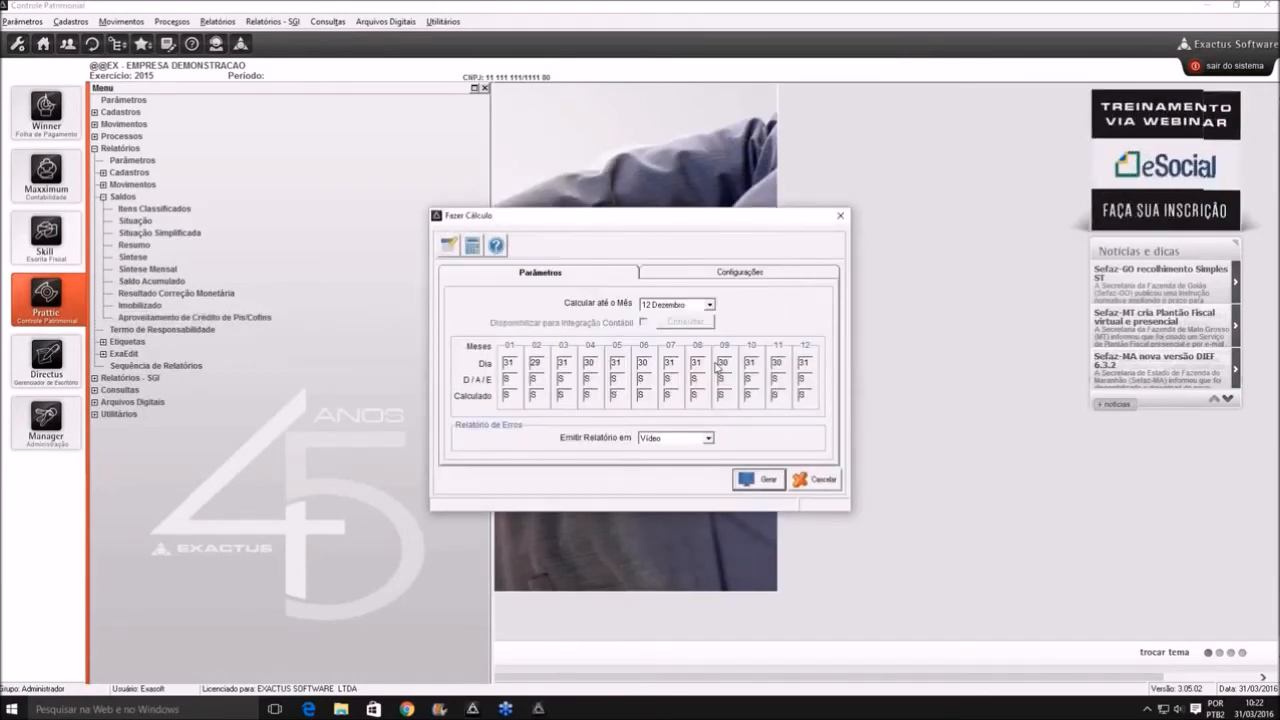
key(Return)
key(Return)
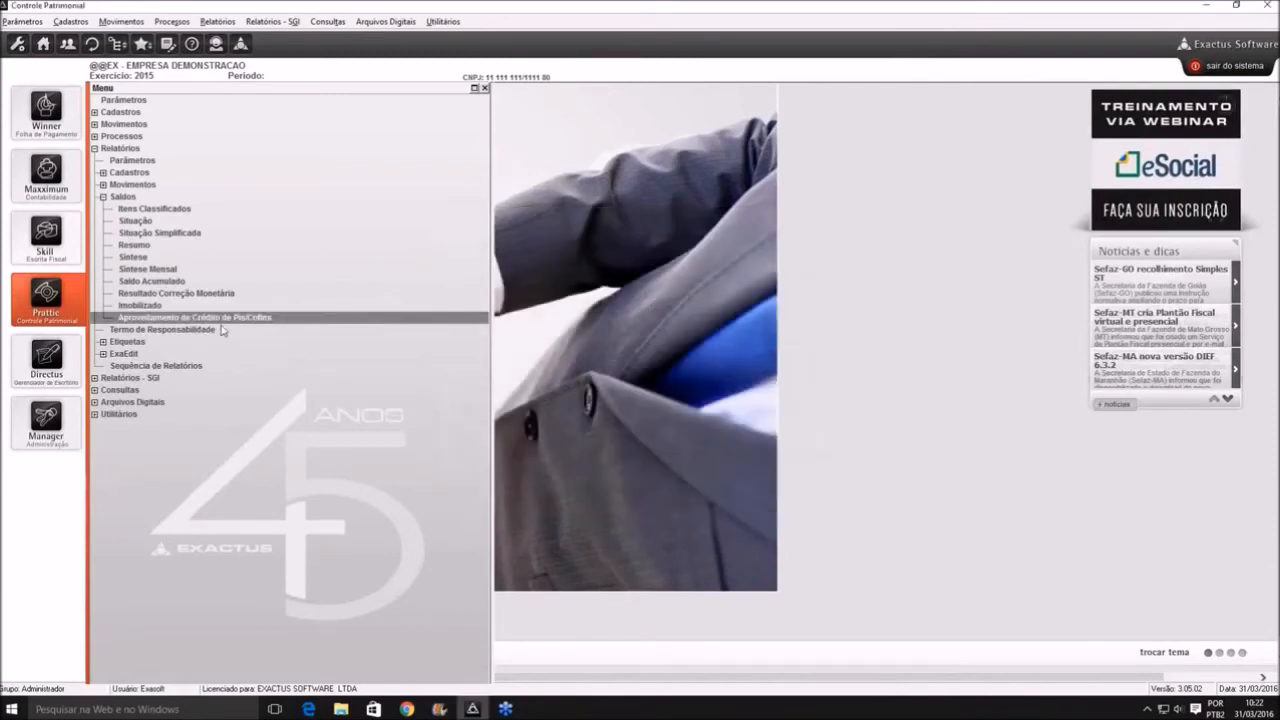
Try to generate the Aproveitamento de Crédito de Pis/Cofins report on video for 12 Dezembro, Sobre Valor de Aquisição, and close it
double_click(230, 320)
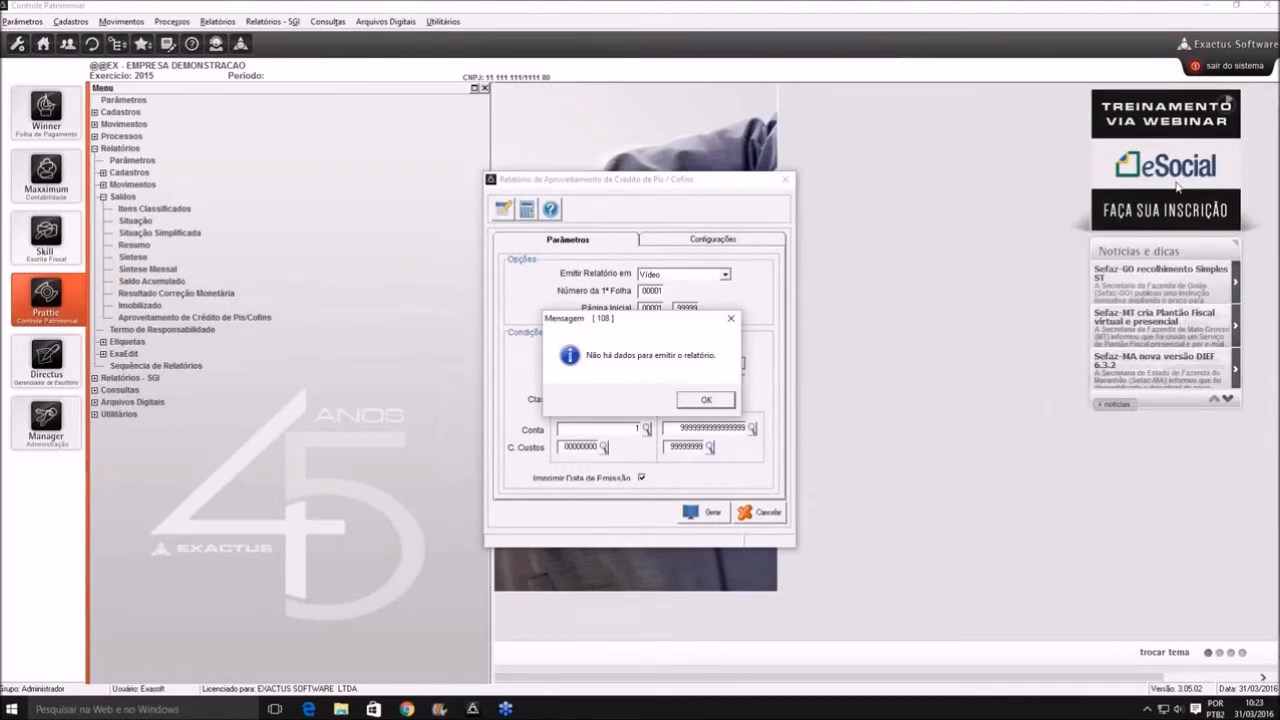
key(Return)
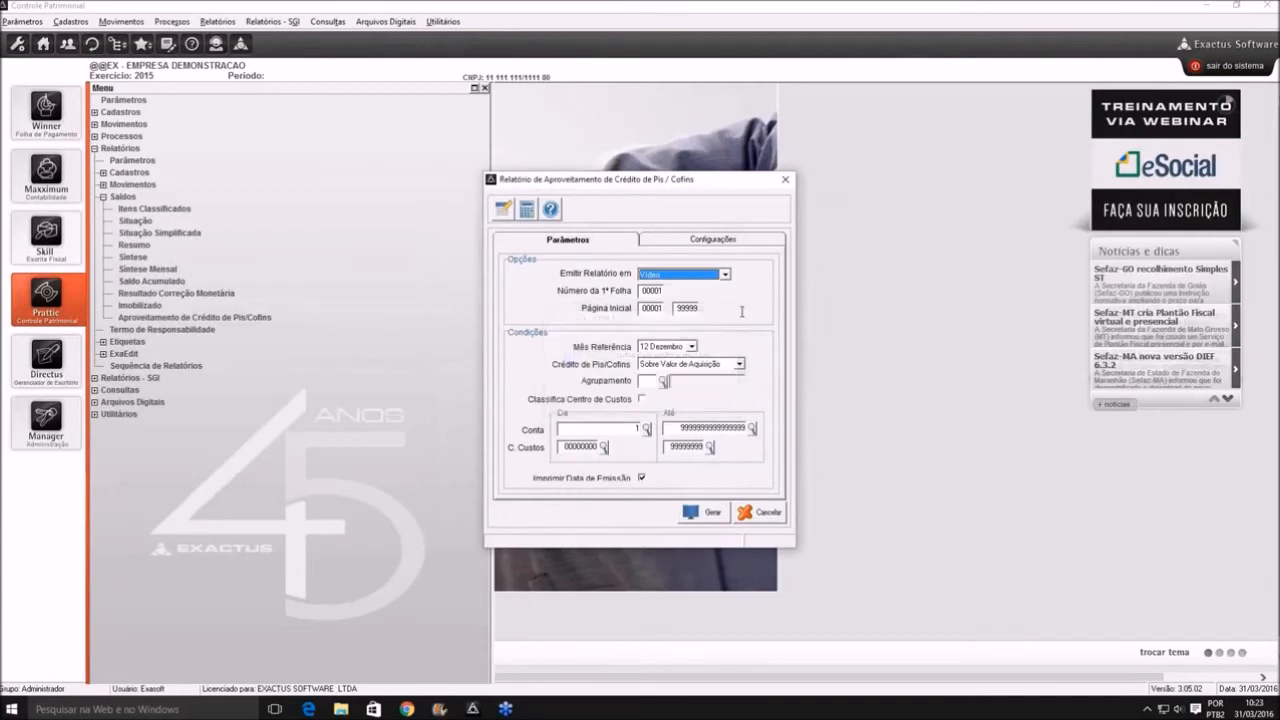
key(Escape)
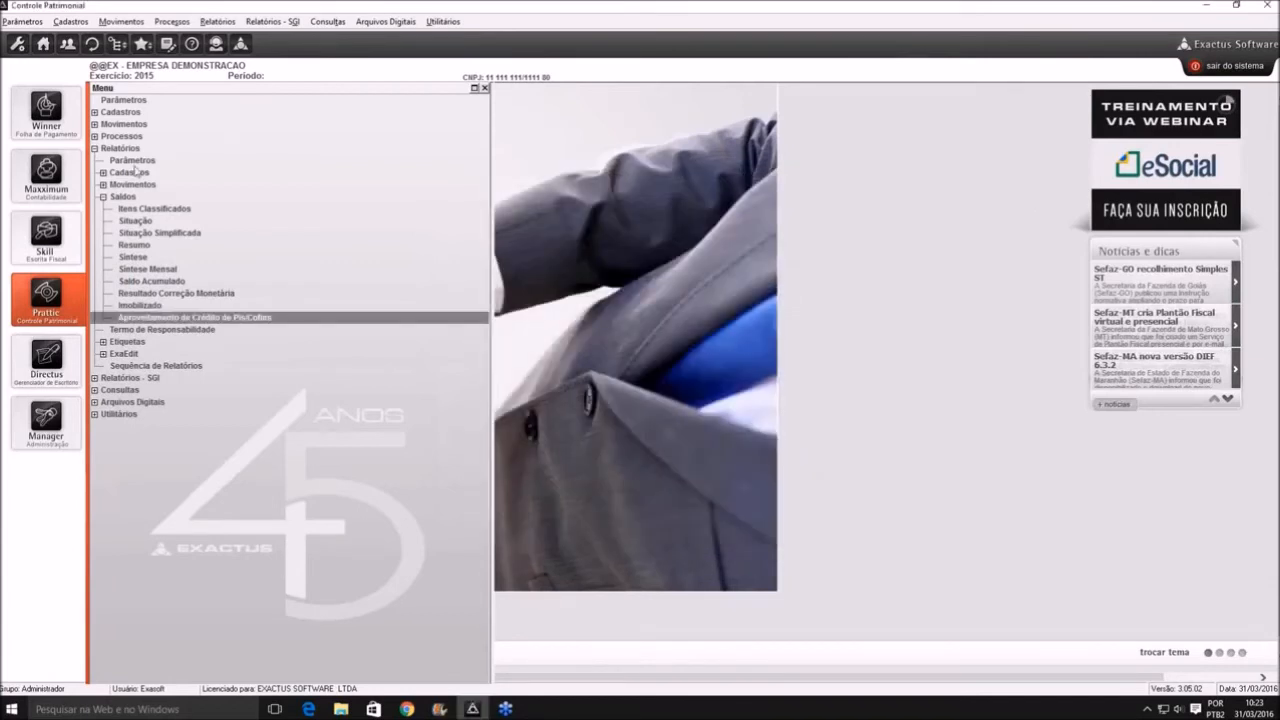
Open the Aquisições list, look over its registered items and close it
click(95, 125)
double_click(118, 137)
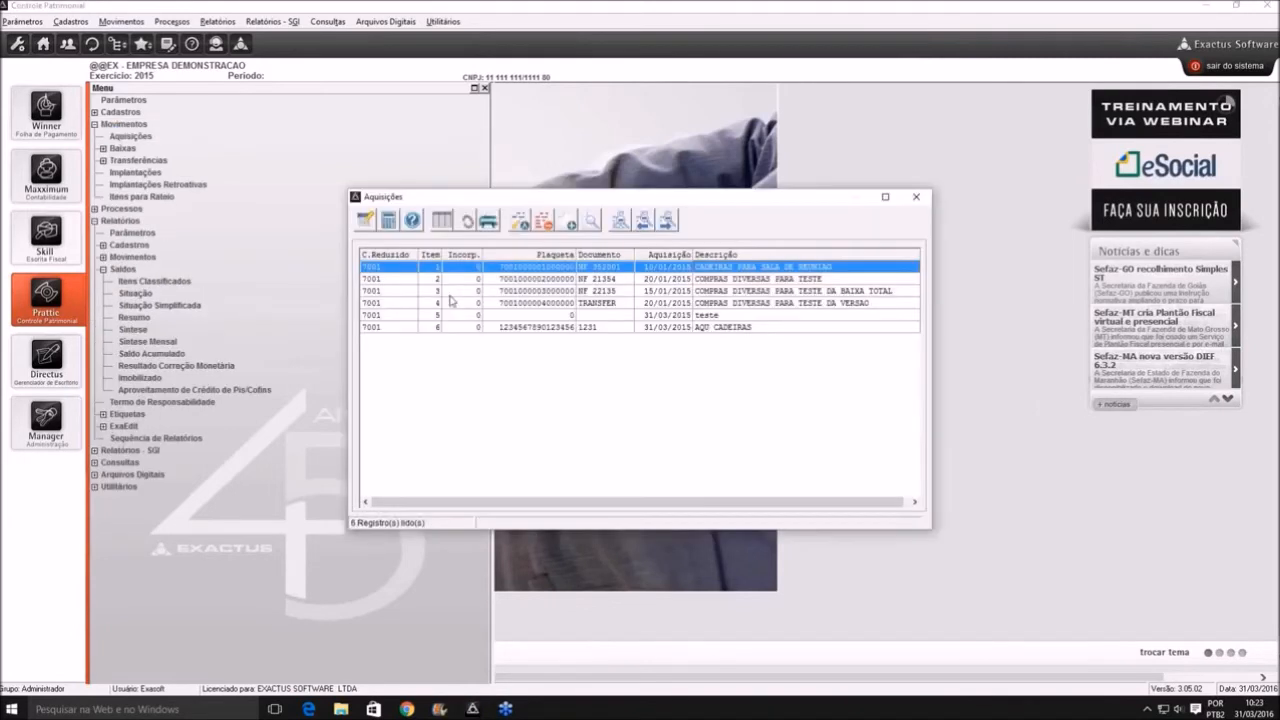
key(Escape)
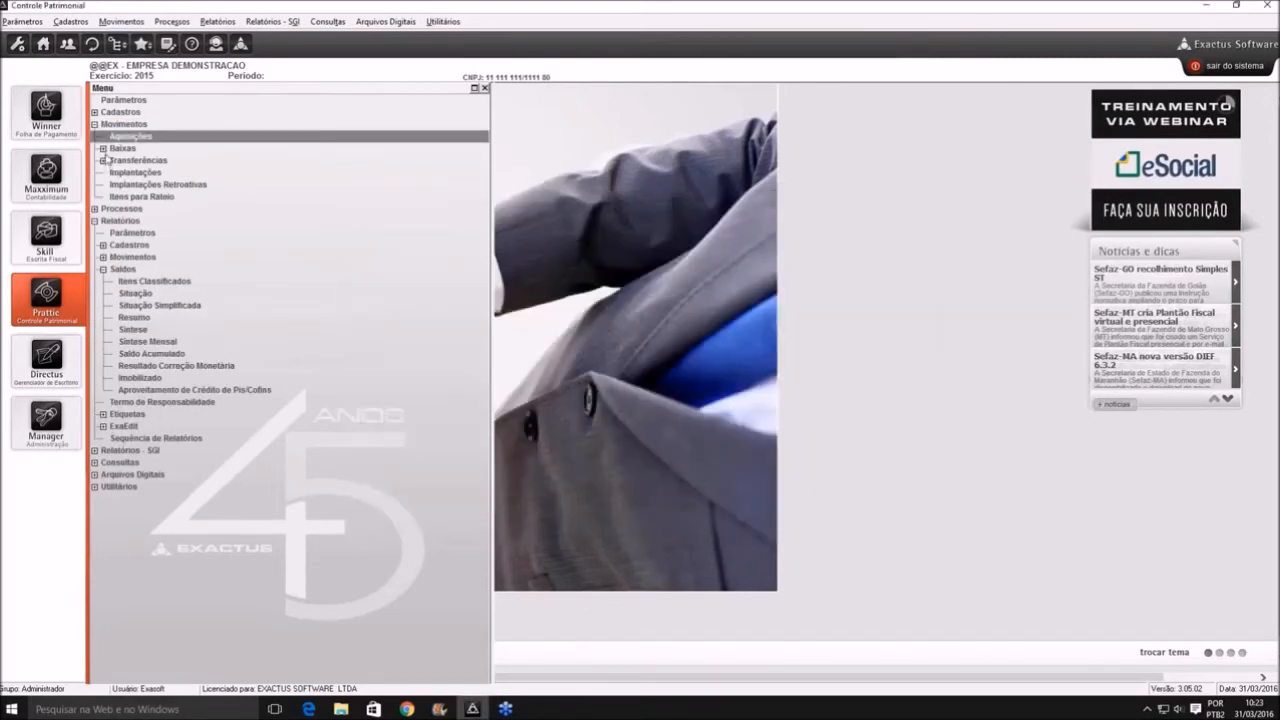
Delete both Baixa Total records, Aquisição de computadores and VENDAS DIVERSAS, and close the list
click(103, 148)
double_click(125, 173)
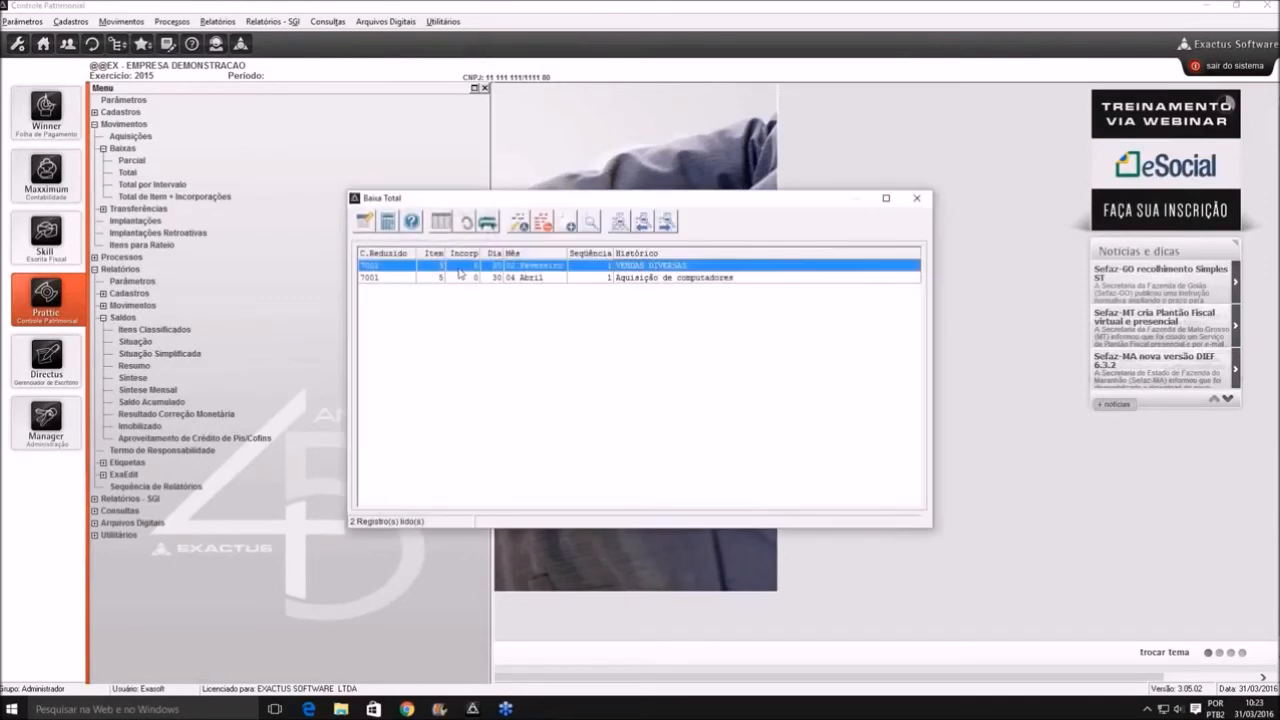
click(465, 280)
click(545, 224)
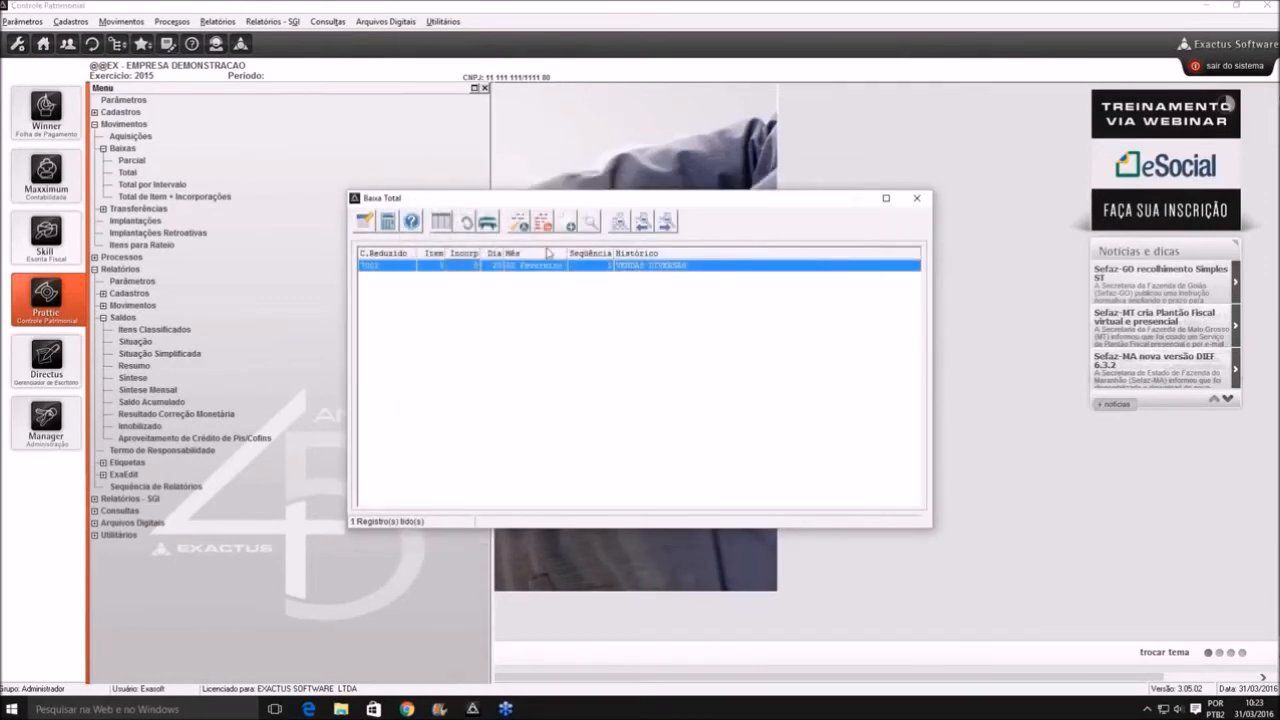
click(545, 224)
key(Escape)
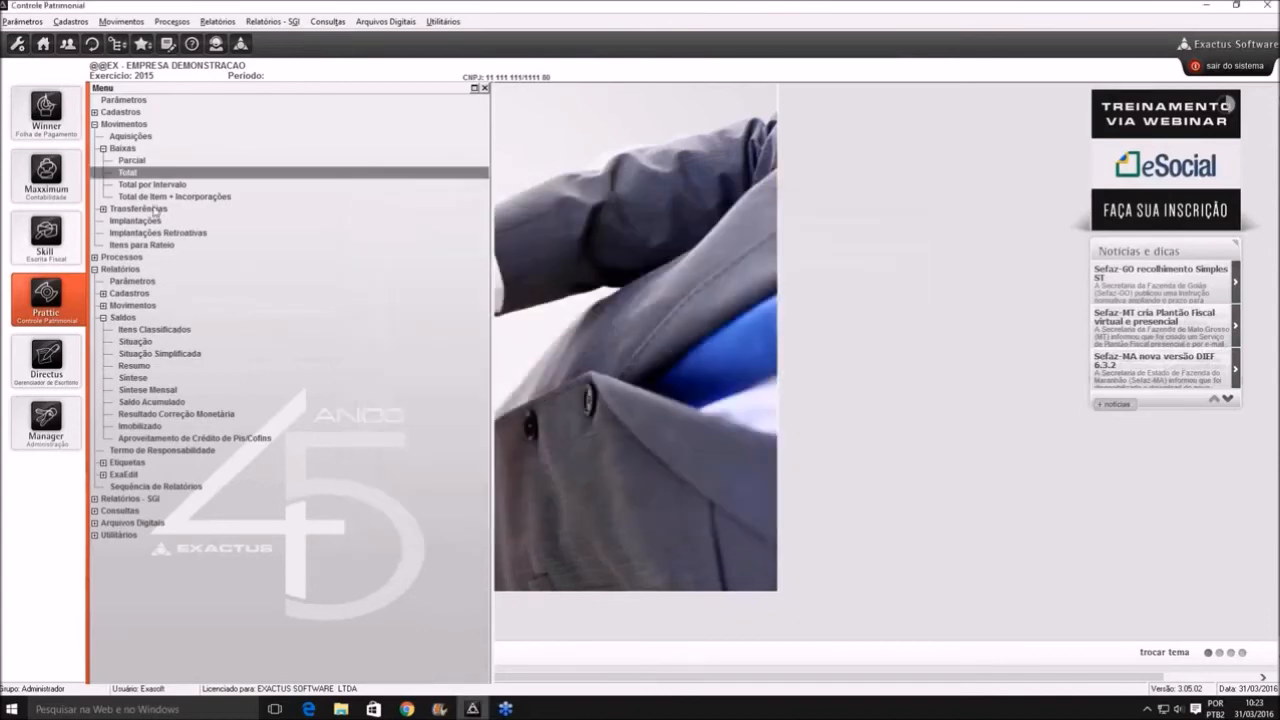
Delete both Baixa Parcial records, Aquisição de computadores and VENDAS DIVERSAS, and close the list
double_click(138, 162)
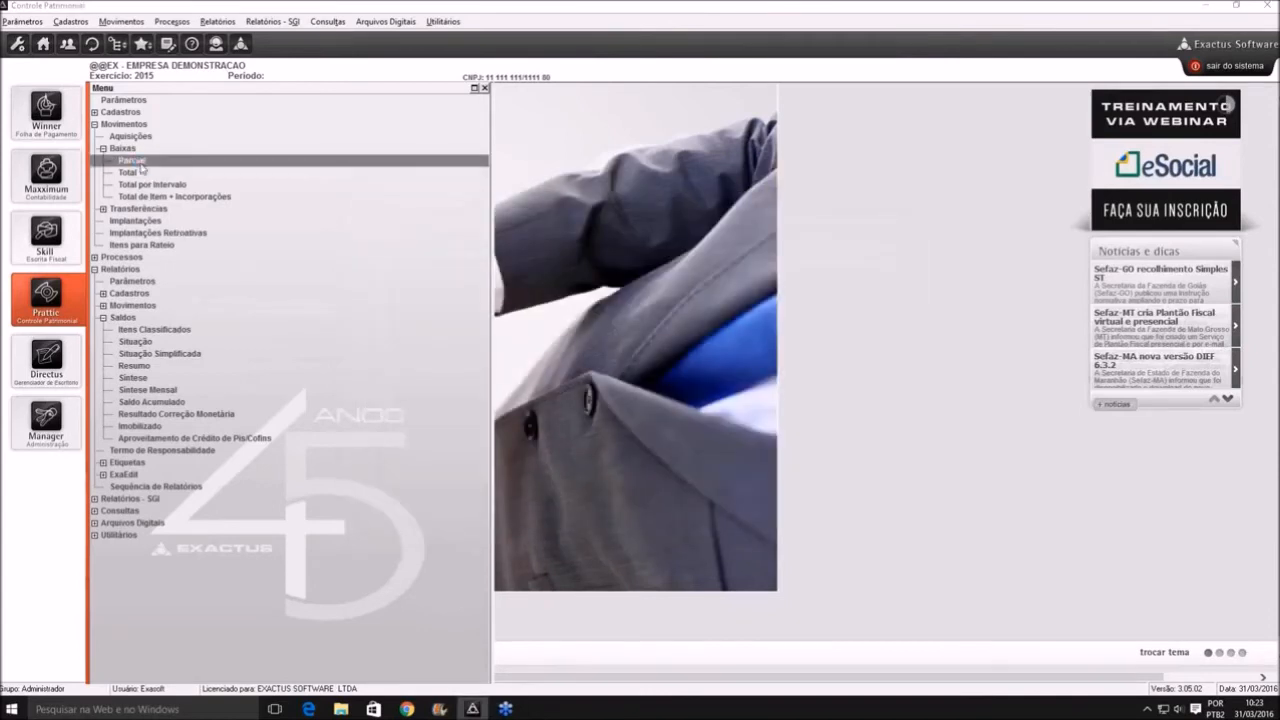
click(425, 280)
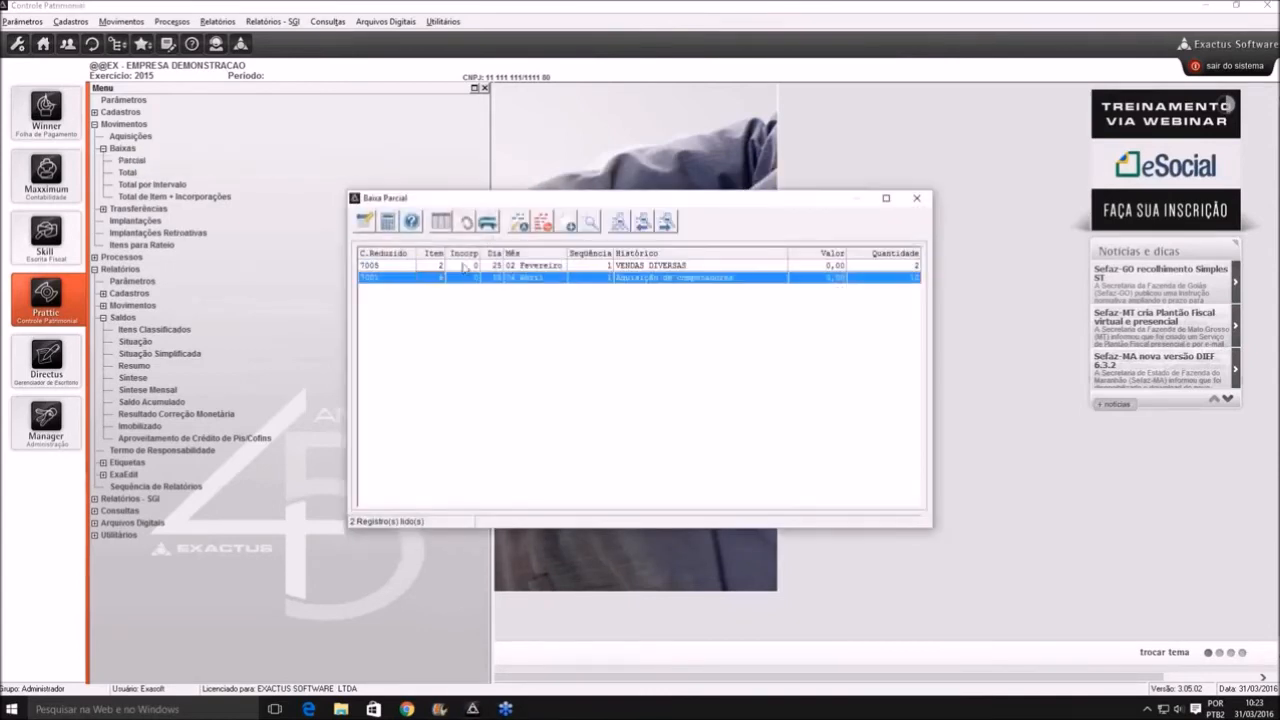
click(542, 222)
key(Return)
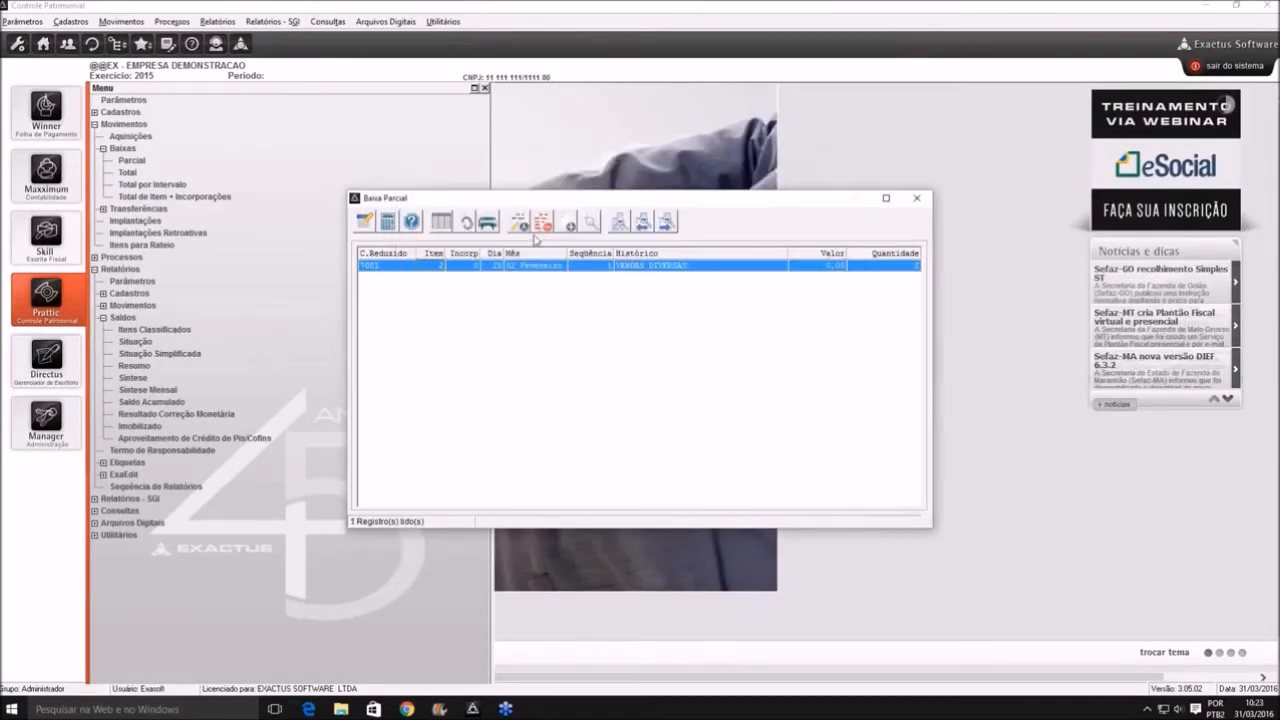
click(542, 222)
key(Return)
key(Escape)
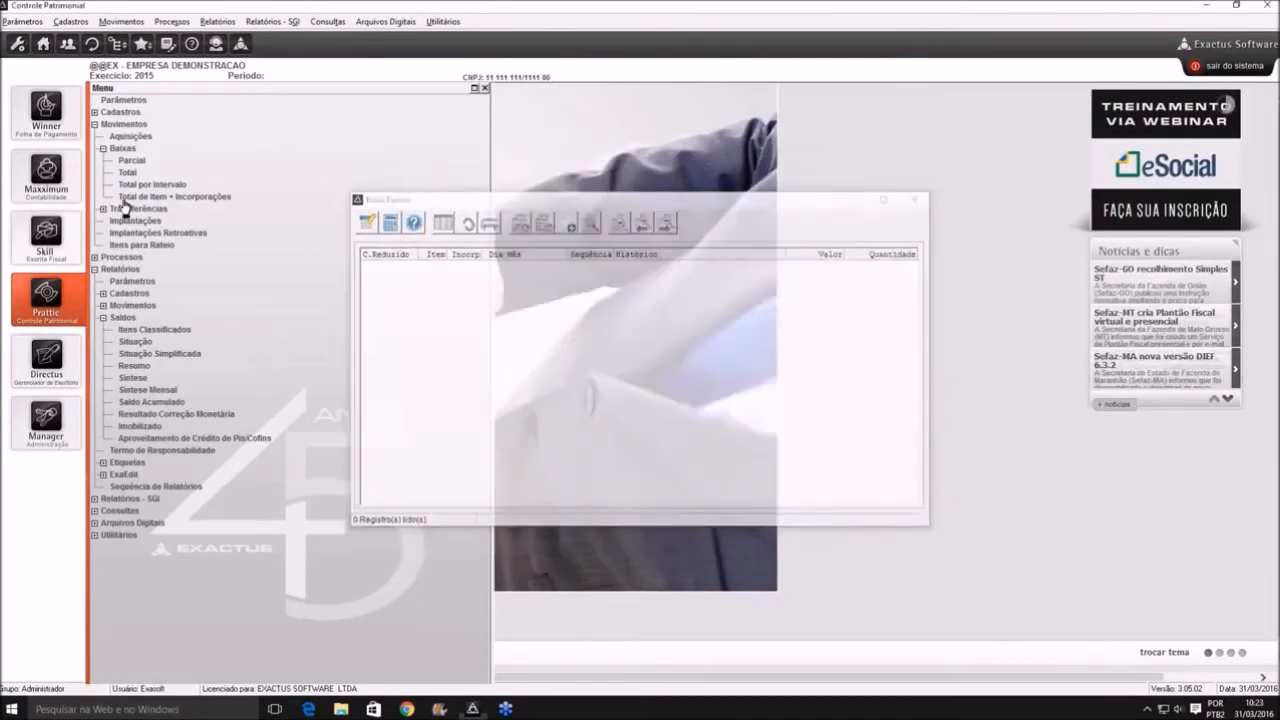
Examine the AQU CADEIRAS acquisition record, including its PIS/Cofins credit option, and close it
double_click(128, 136)
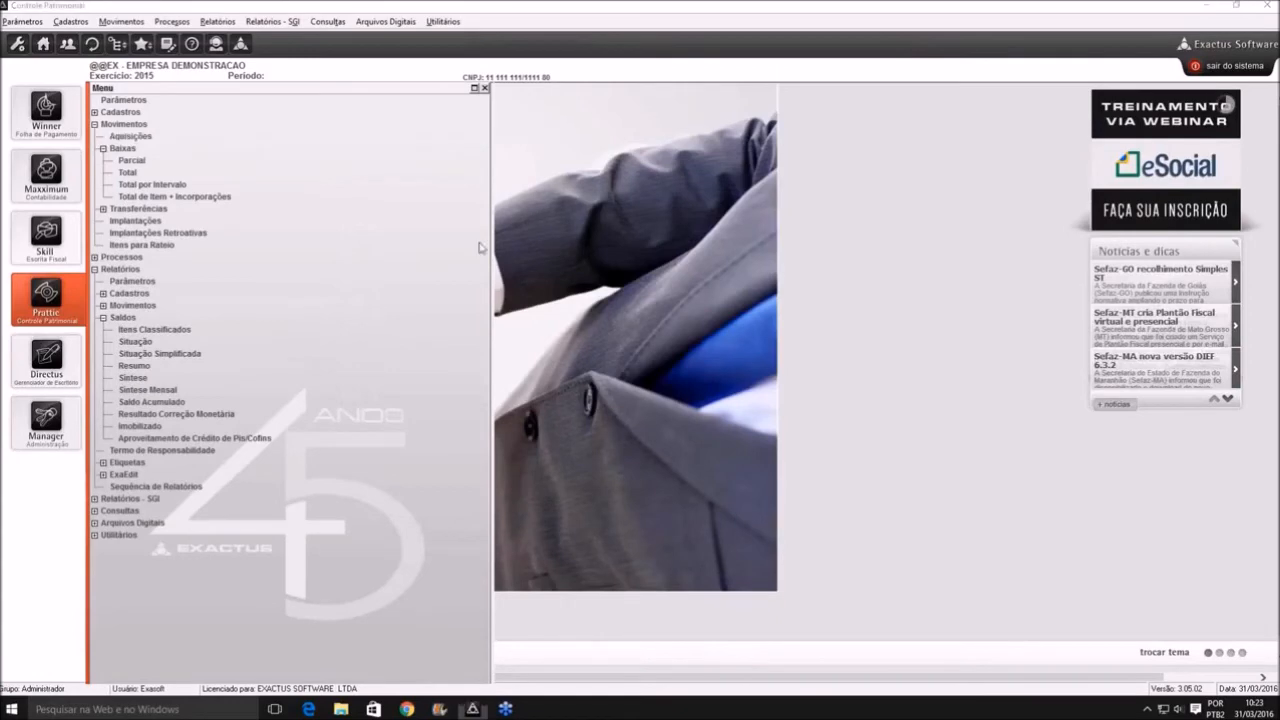
double_click(480, 330)
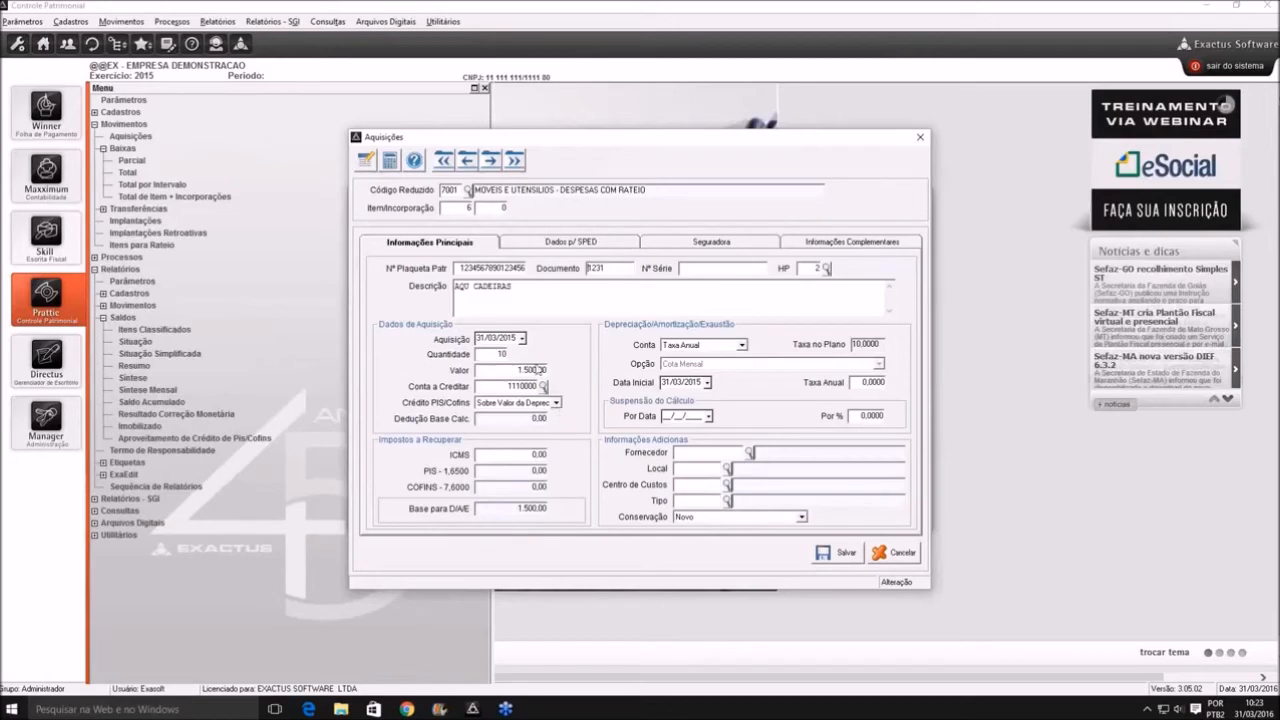
key(Escape)
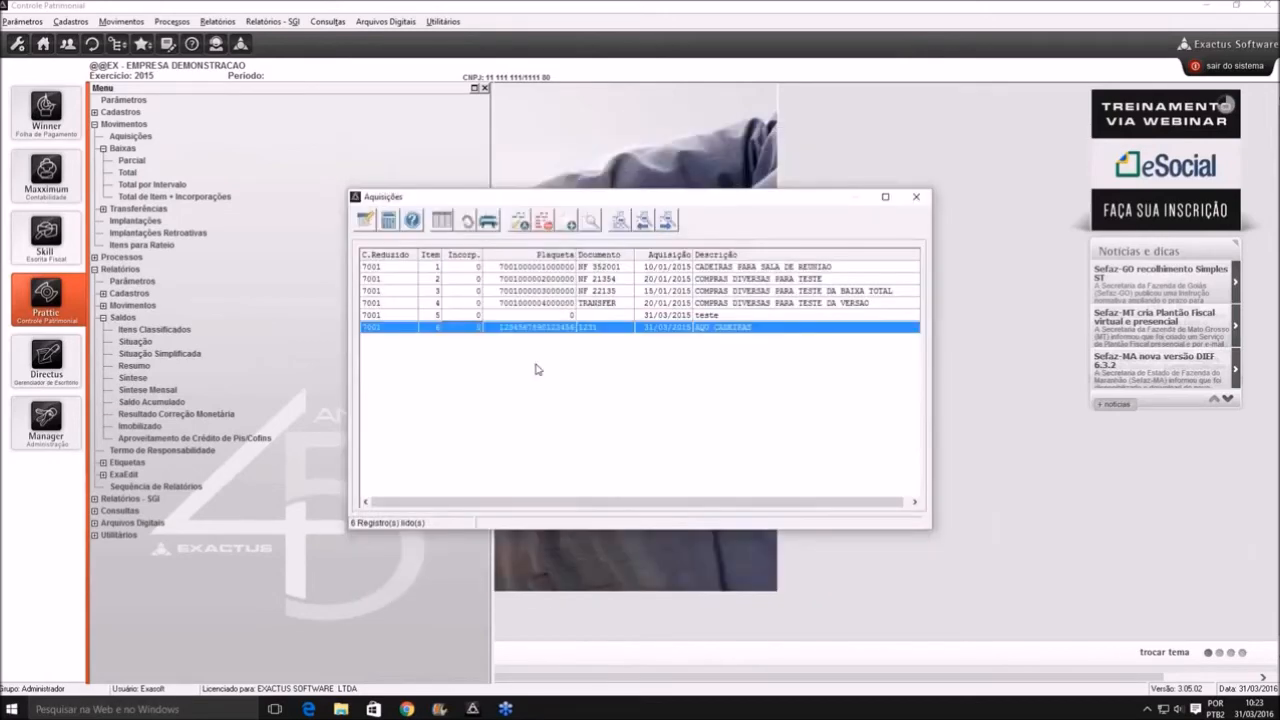
key(Escape)
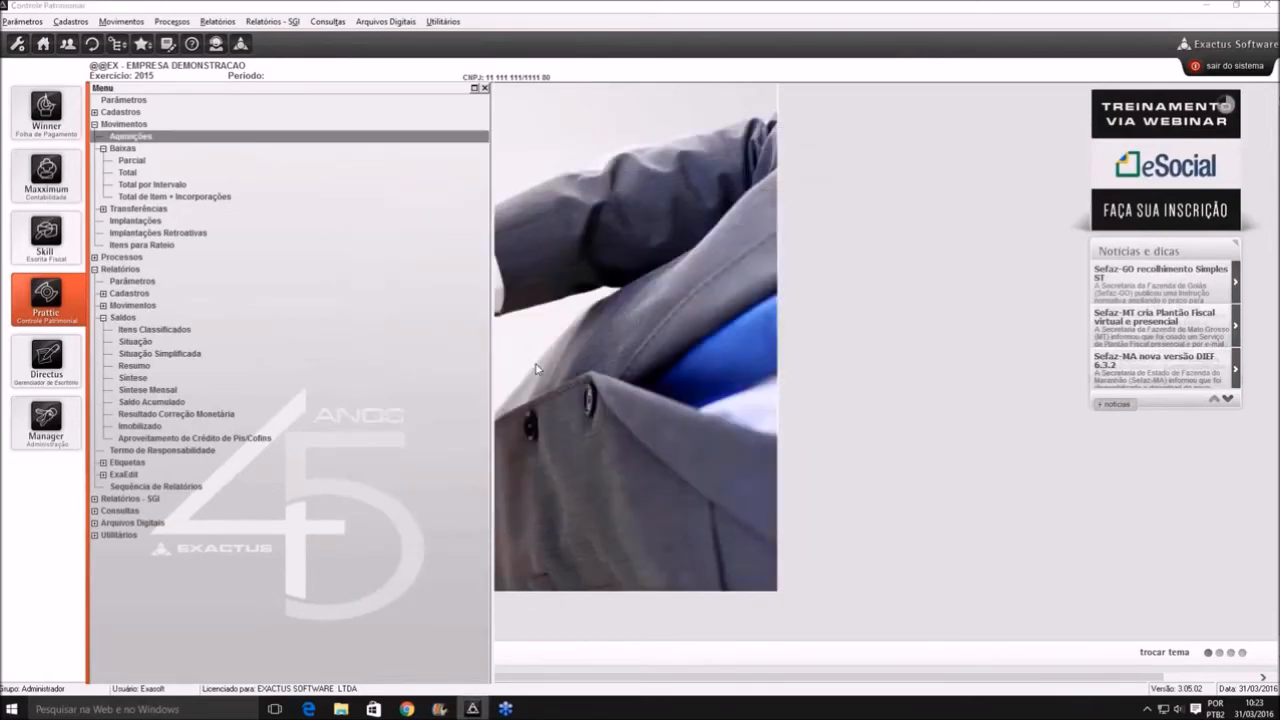
Undo the calculation from 01 Janeiro onward and close Desfazer Cálculo
key(Escape)
key(Return)
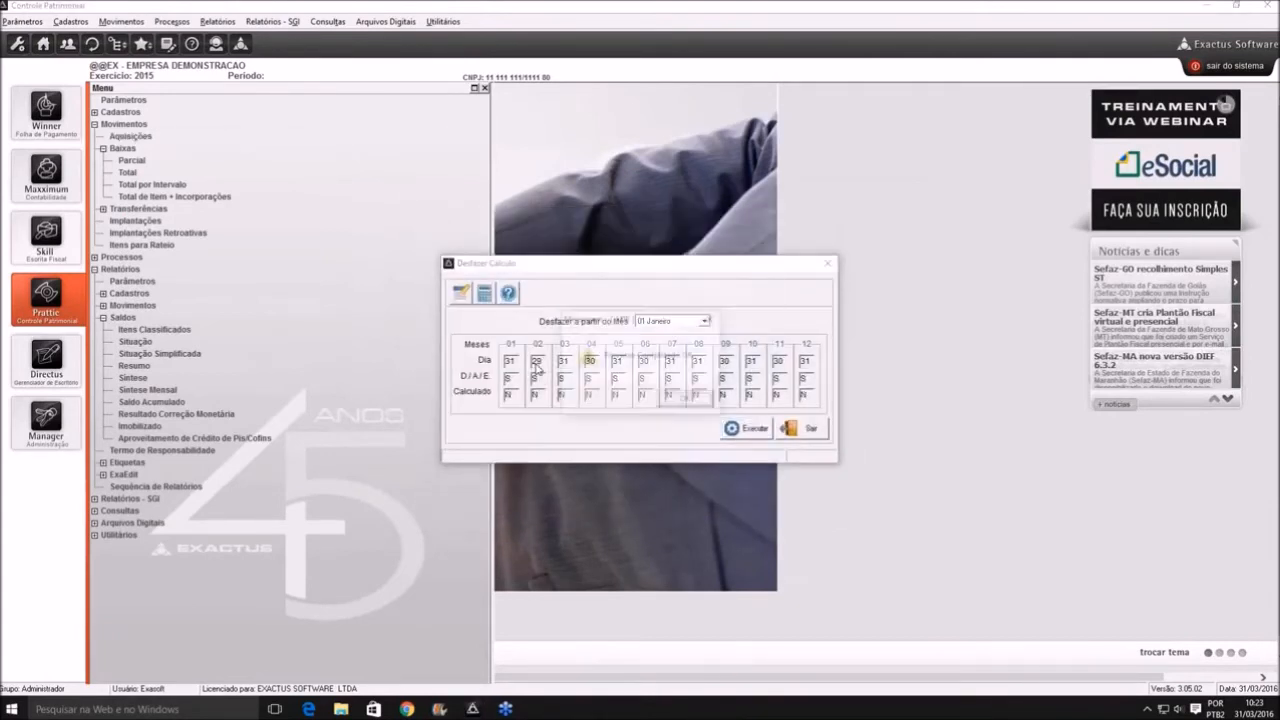
key(Return)
key(Escape)
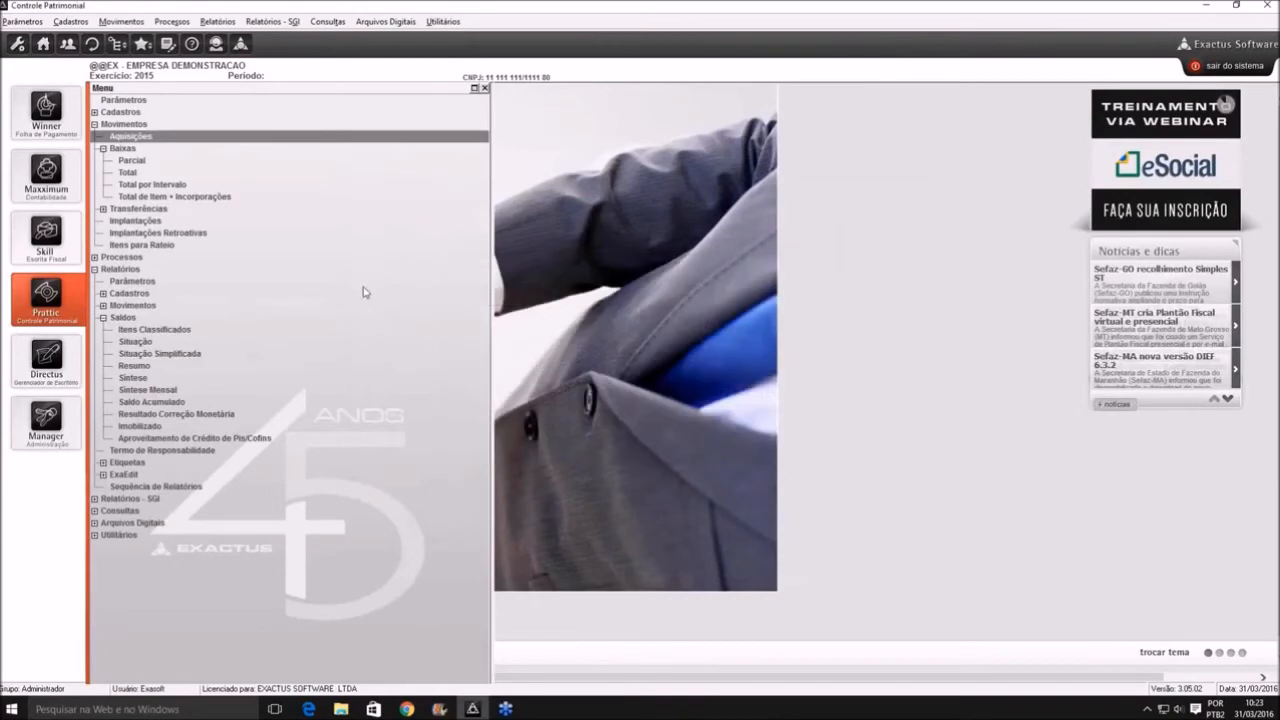
Set the recoverable ICMS of the AQU CADEIRAS acquisition to 100,00, save the record, and close the acquisitions list
double_click(127, 140)
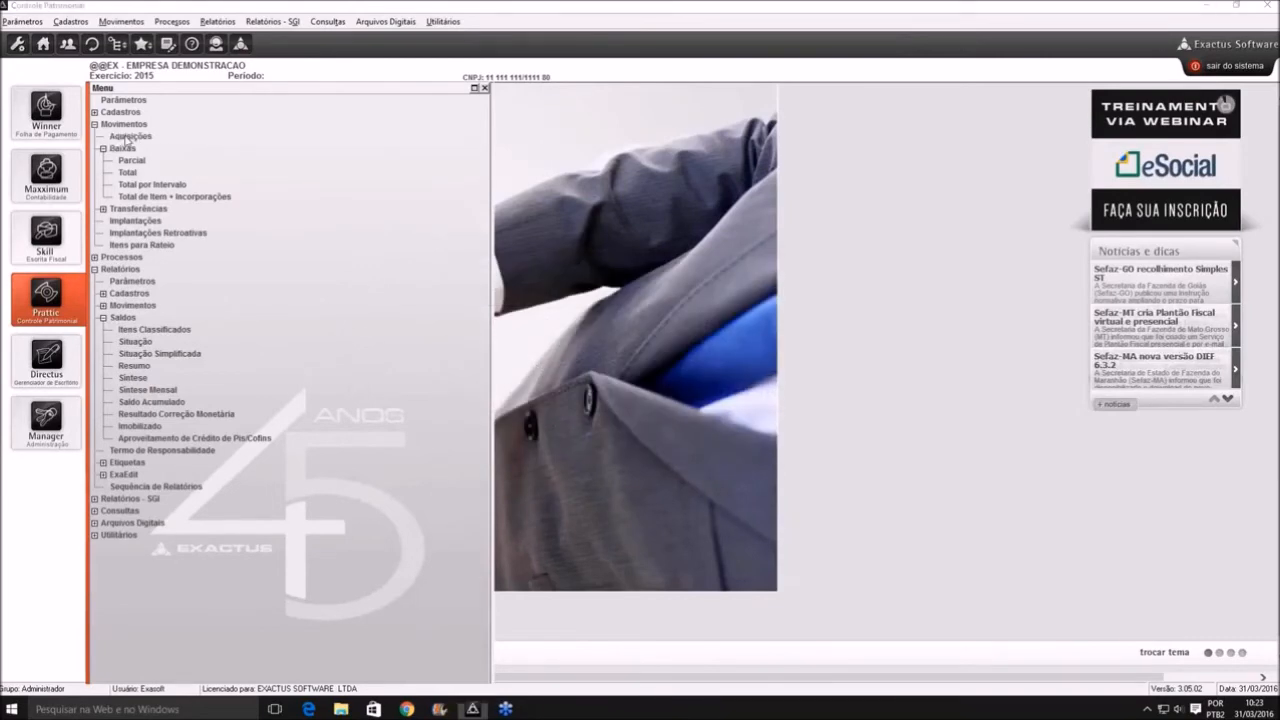
click(545, 331)
double_click(545, 331)
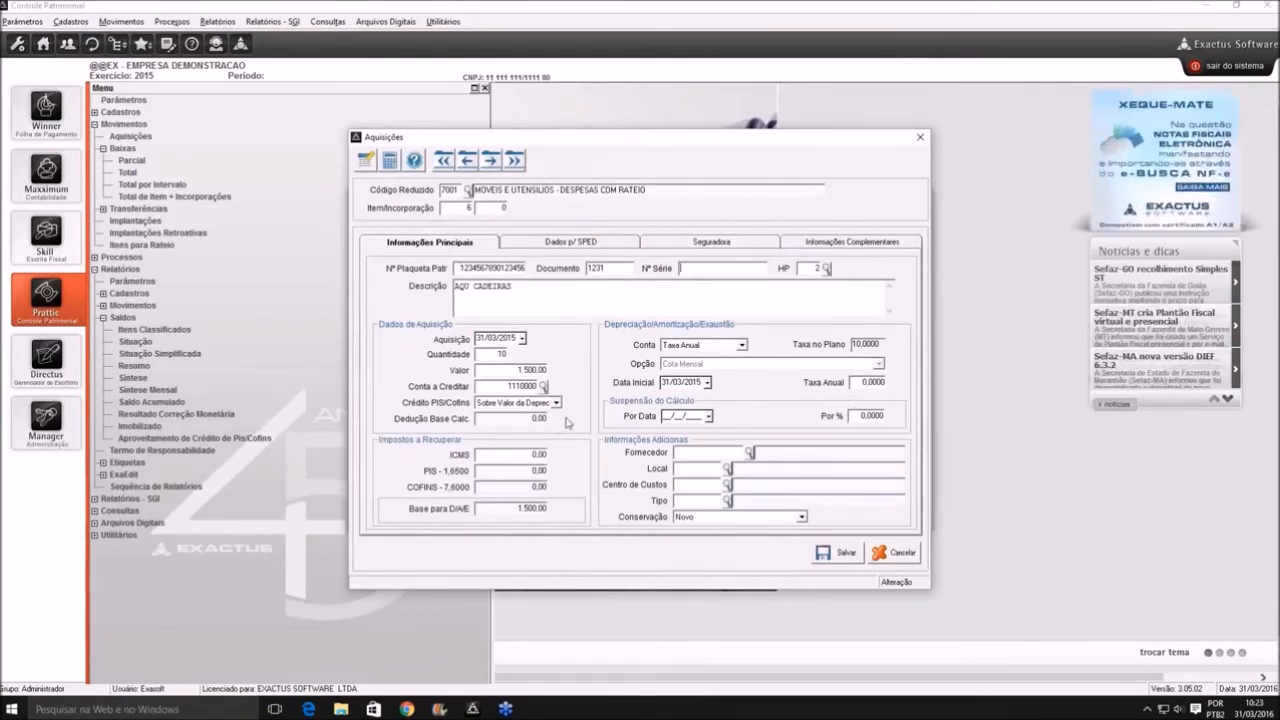
key(Tab)
key(Tab)
text(100)
key(Tab)
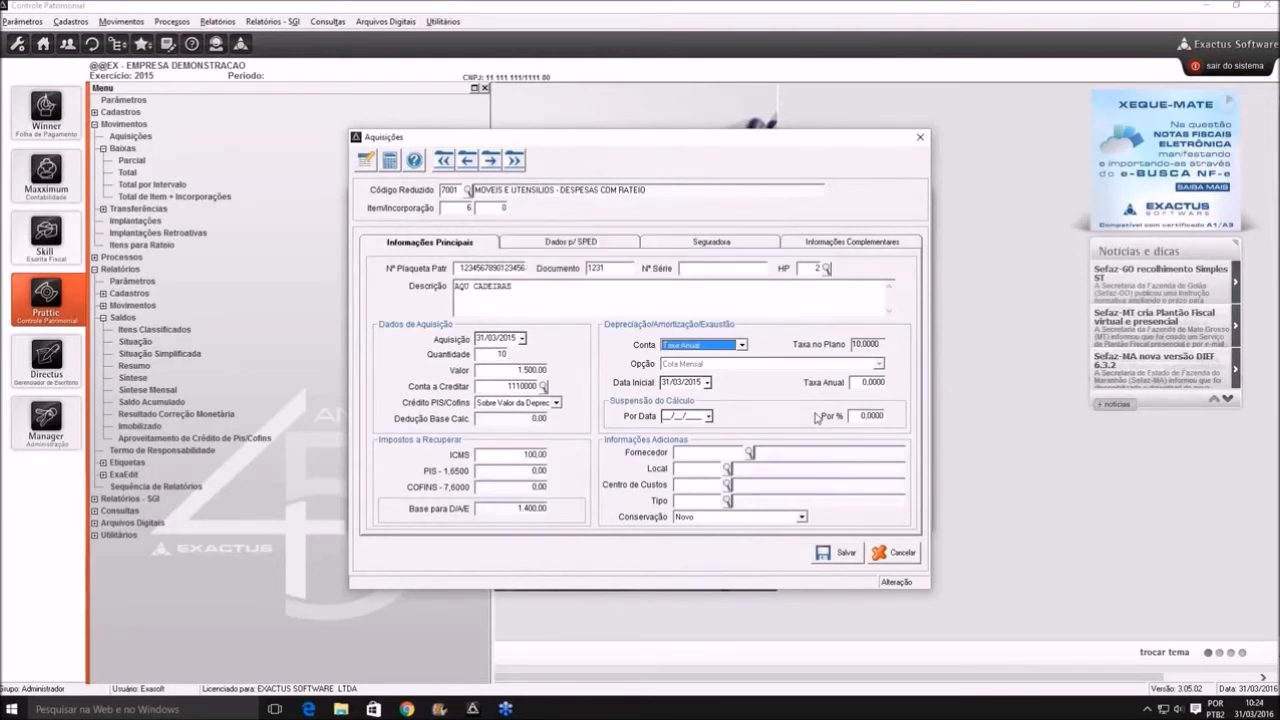
key(alt+s)
key(Escape)
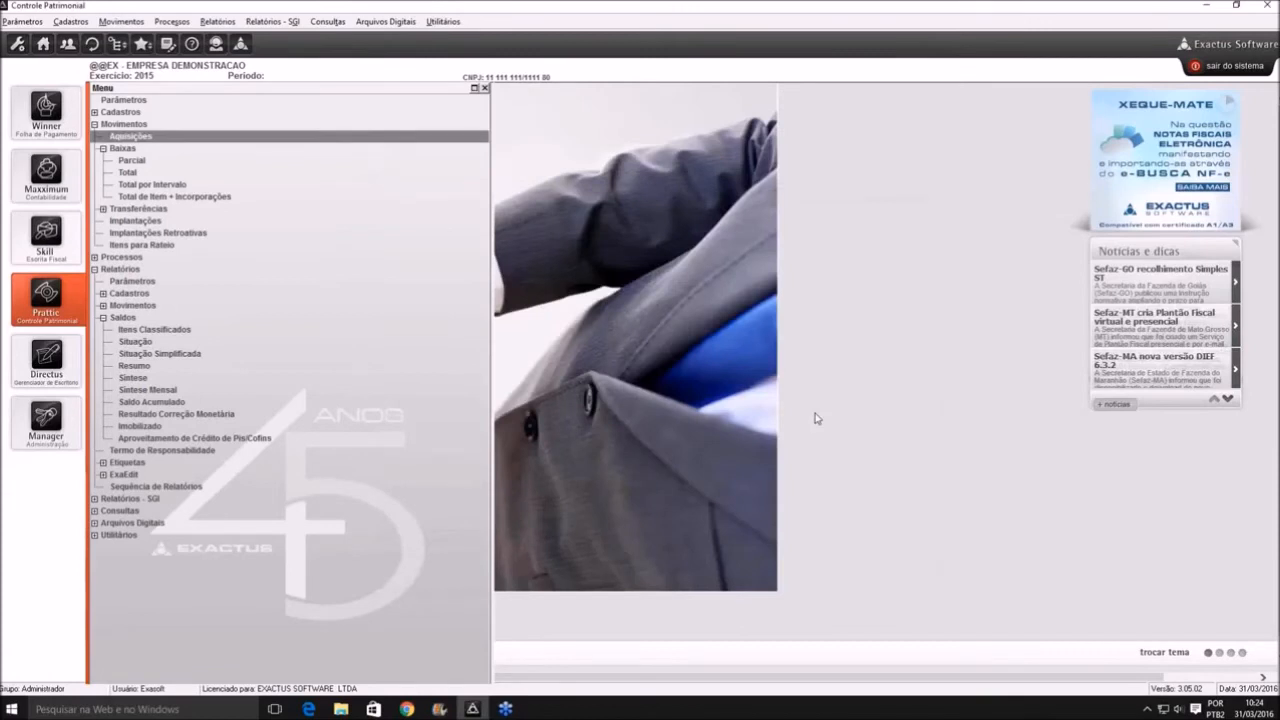
Run the asset calculation up to 12 Dezembro and close Fazer Cálculo
key(alt+g)
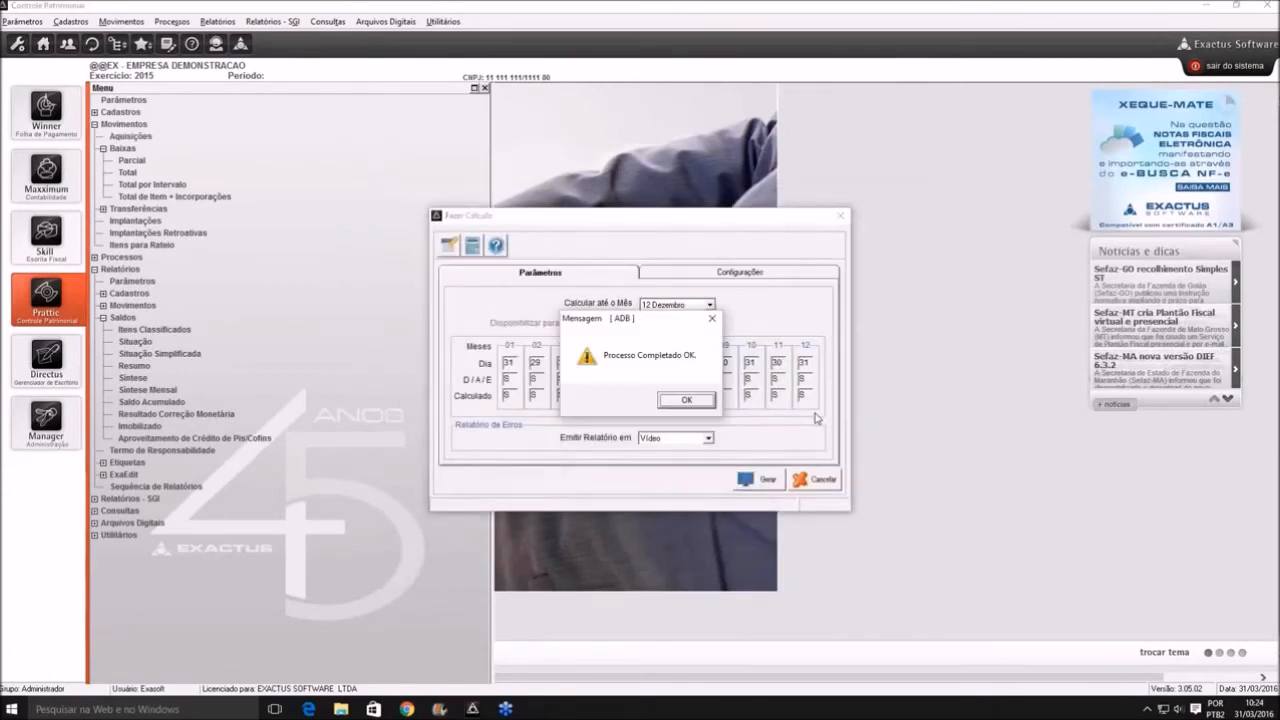
key(Return)
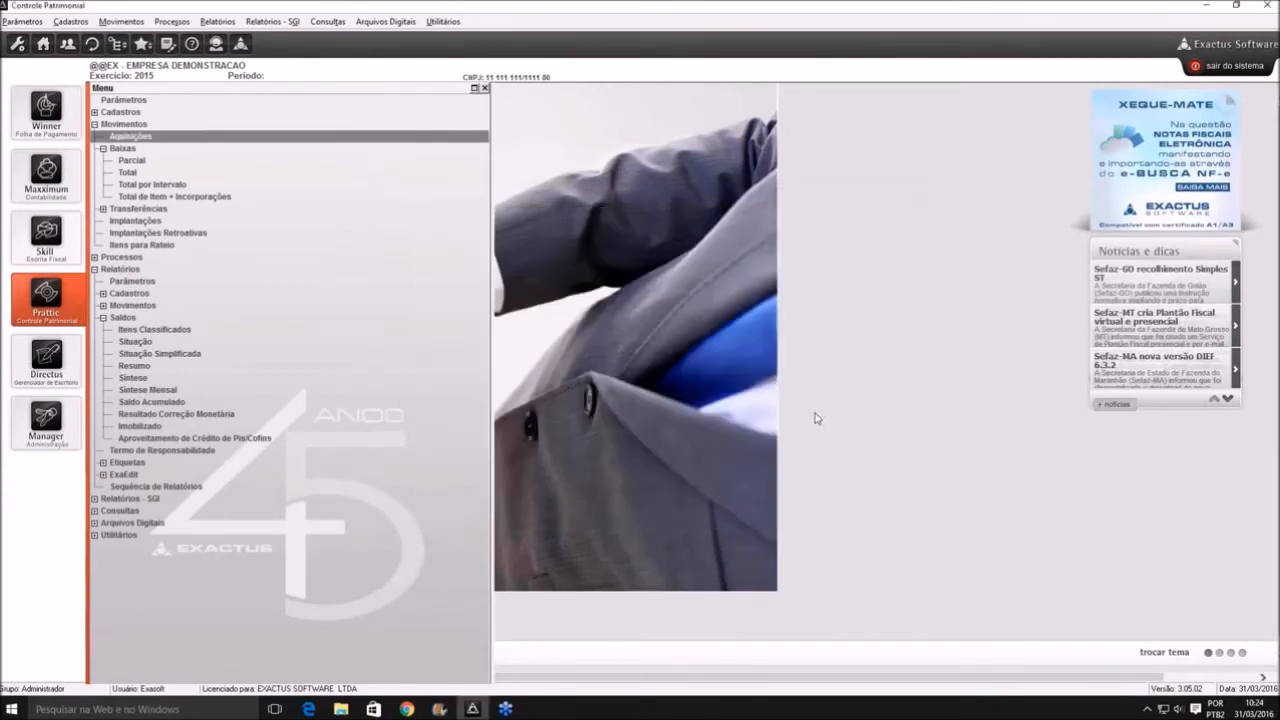
Try to generate the Pis/Cofins credit report for 12 Dezembro with the credit option Sobre Valor de Aquisição, and close it
click(232, 442)
key(Return)
key(alt+g)
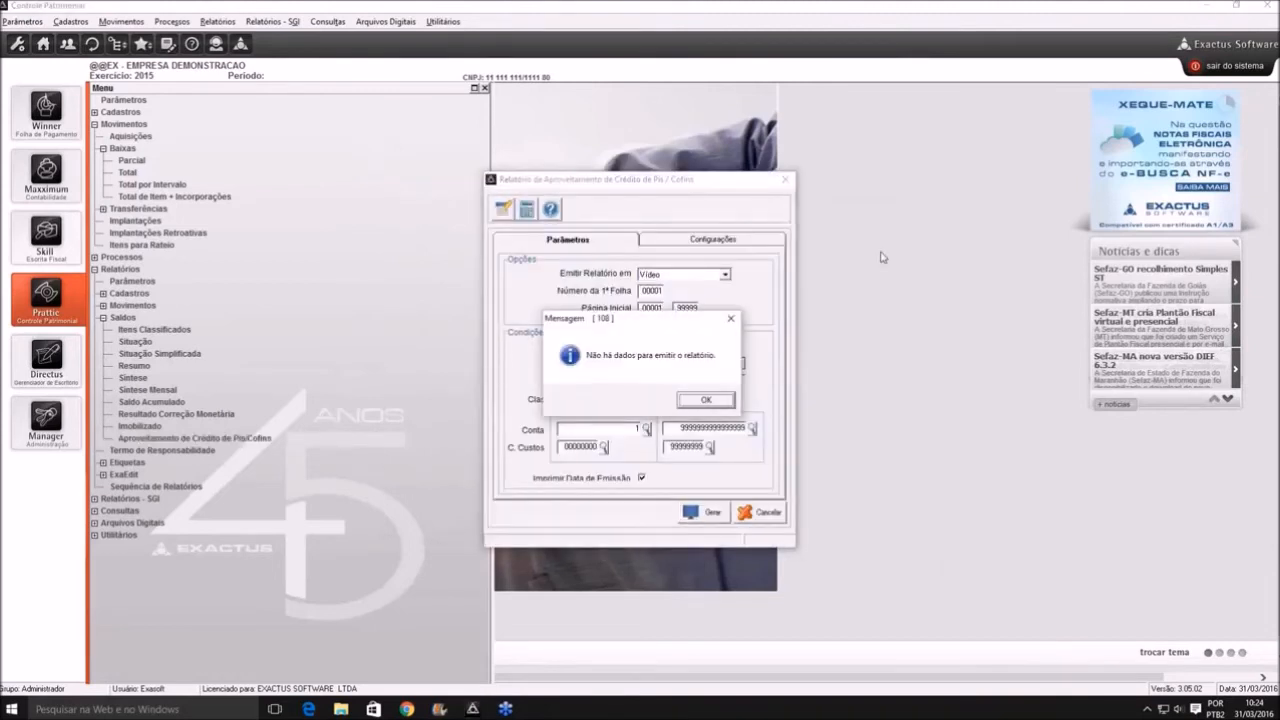
key(Return)
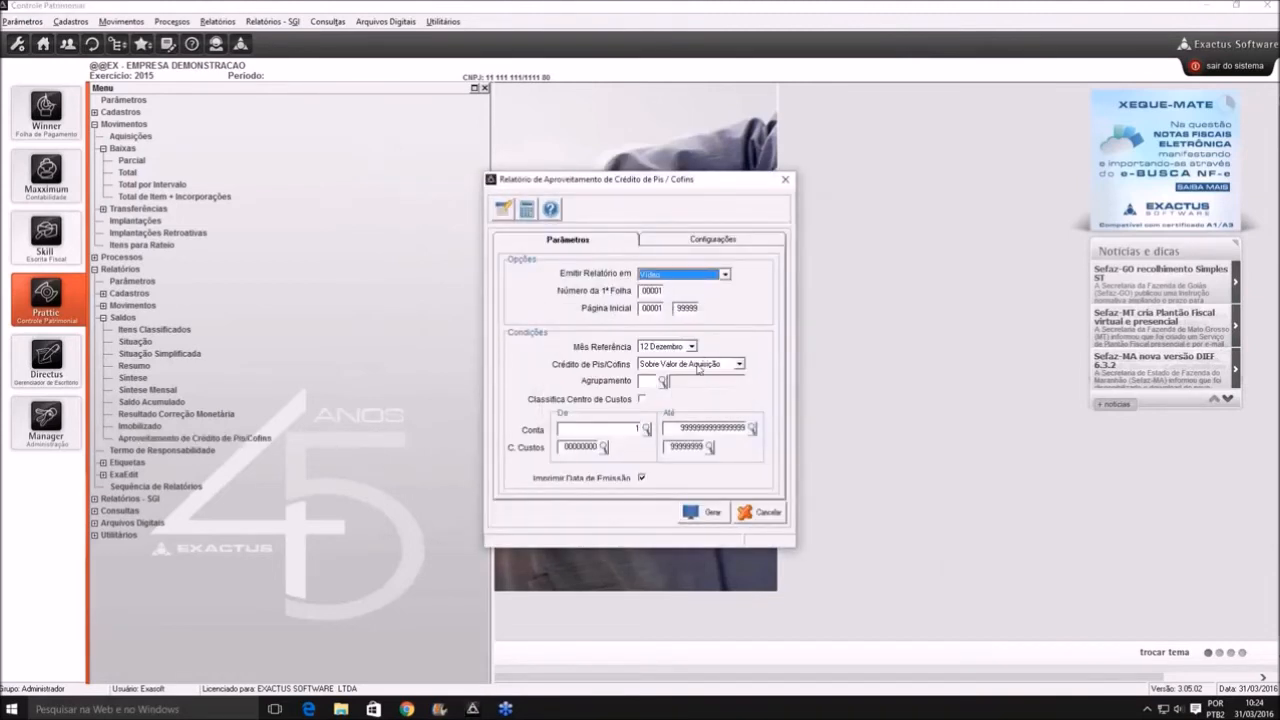
click(691, 347)
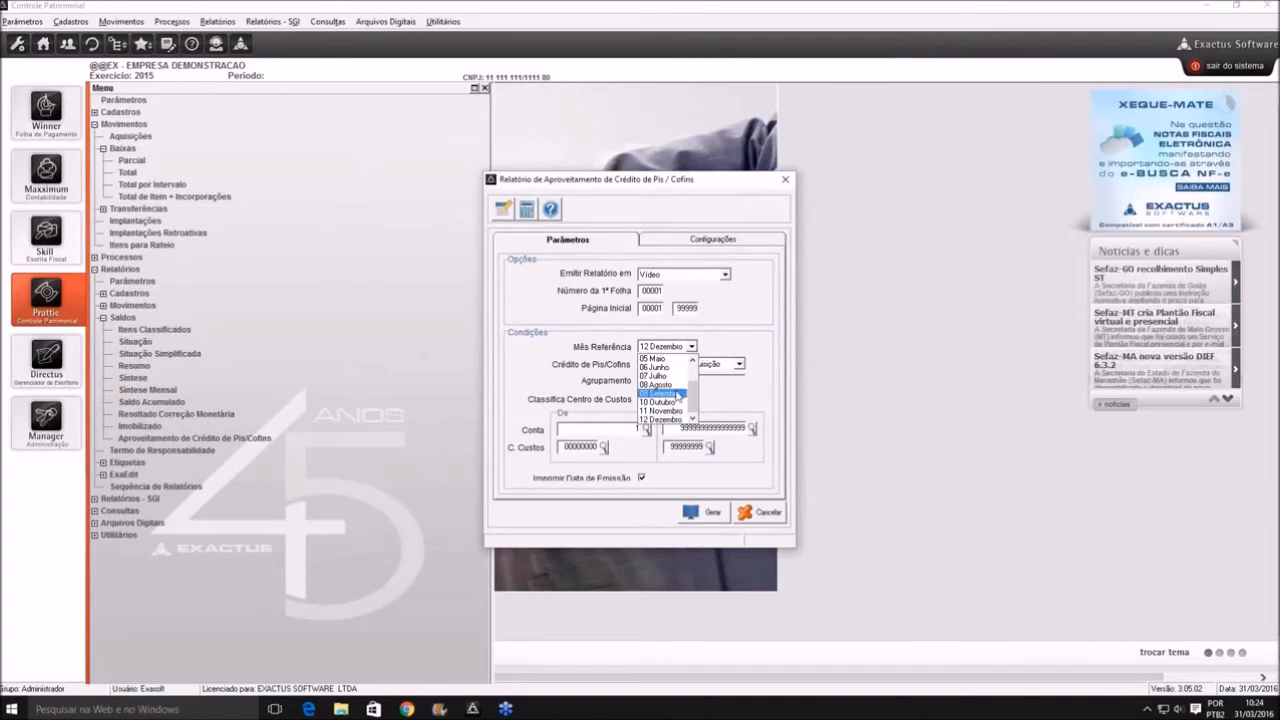
key(Escape)
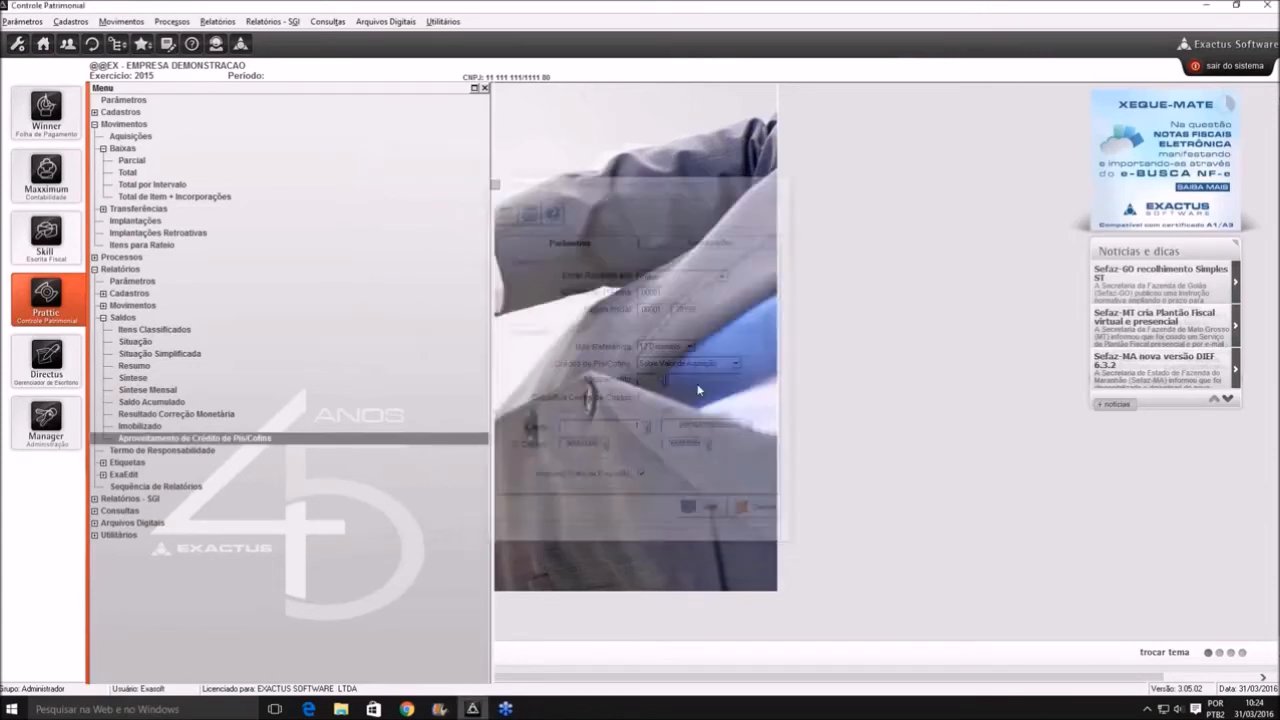
Generate the Pis/Cofins credit report on screen for 12 Dezembro with the credit option Sobre Valor da Depreciação, and close it
key(Return)
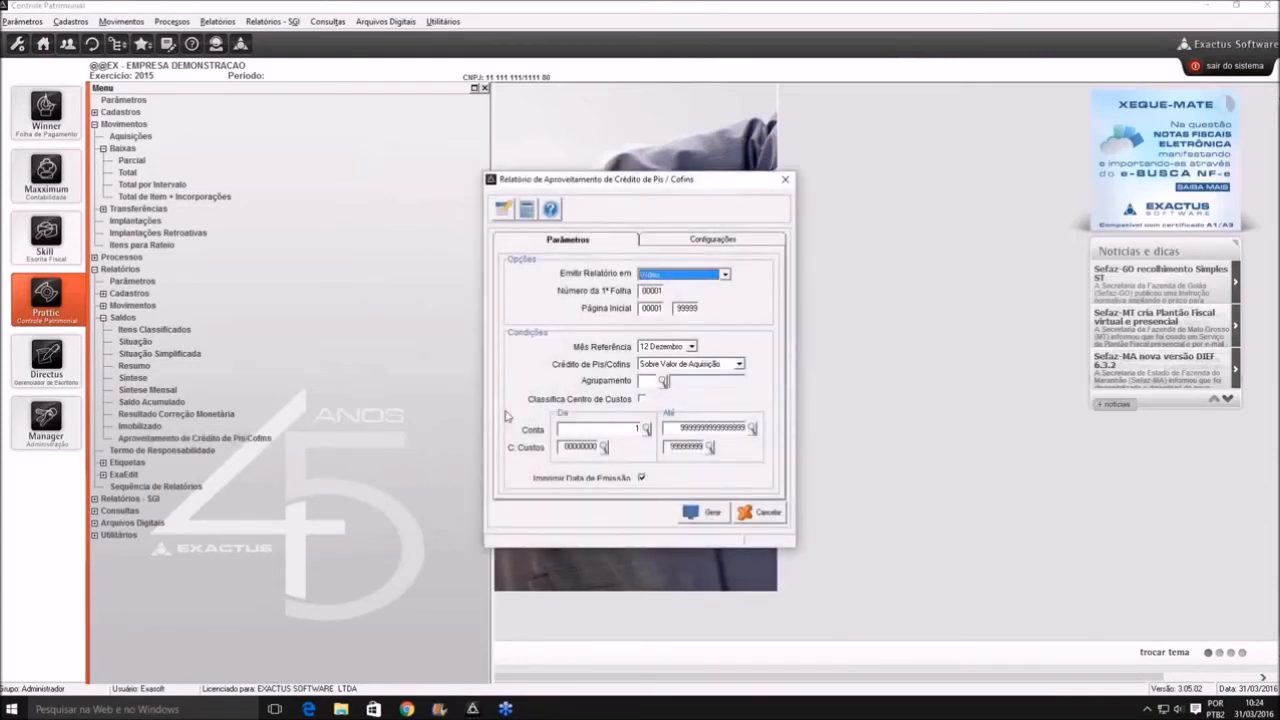
click(700, 365)
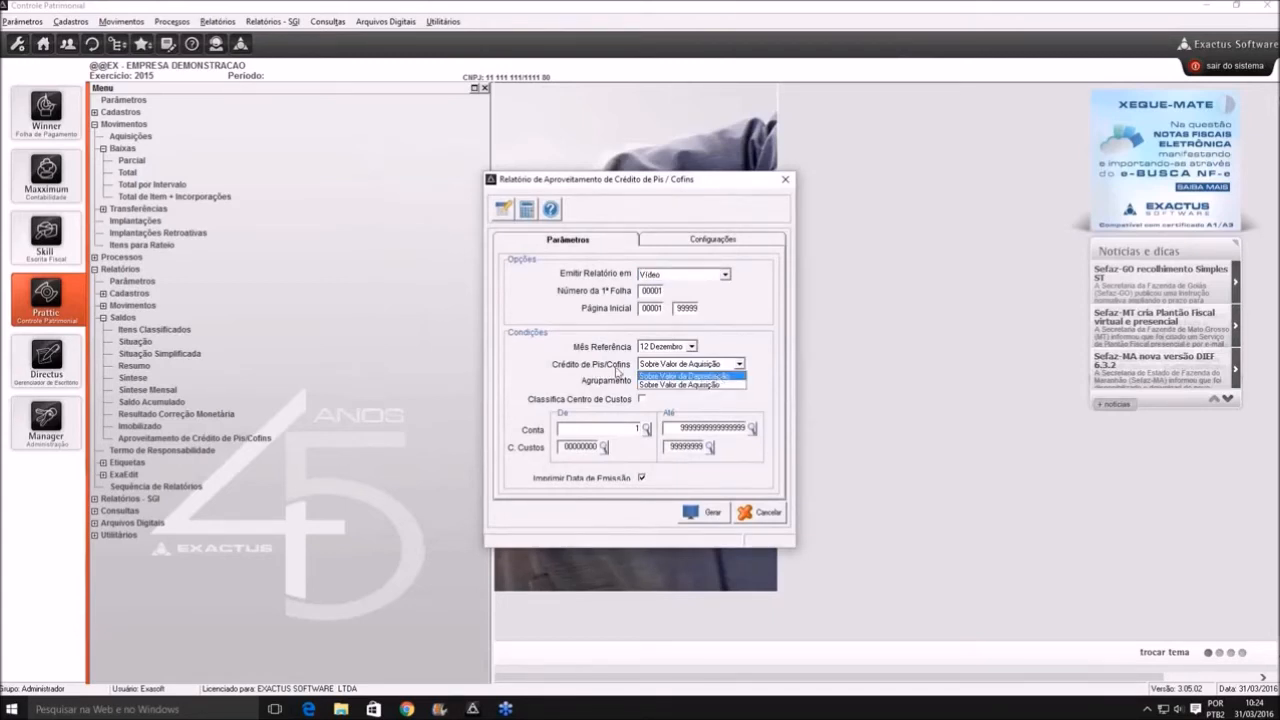
click(685, 376)
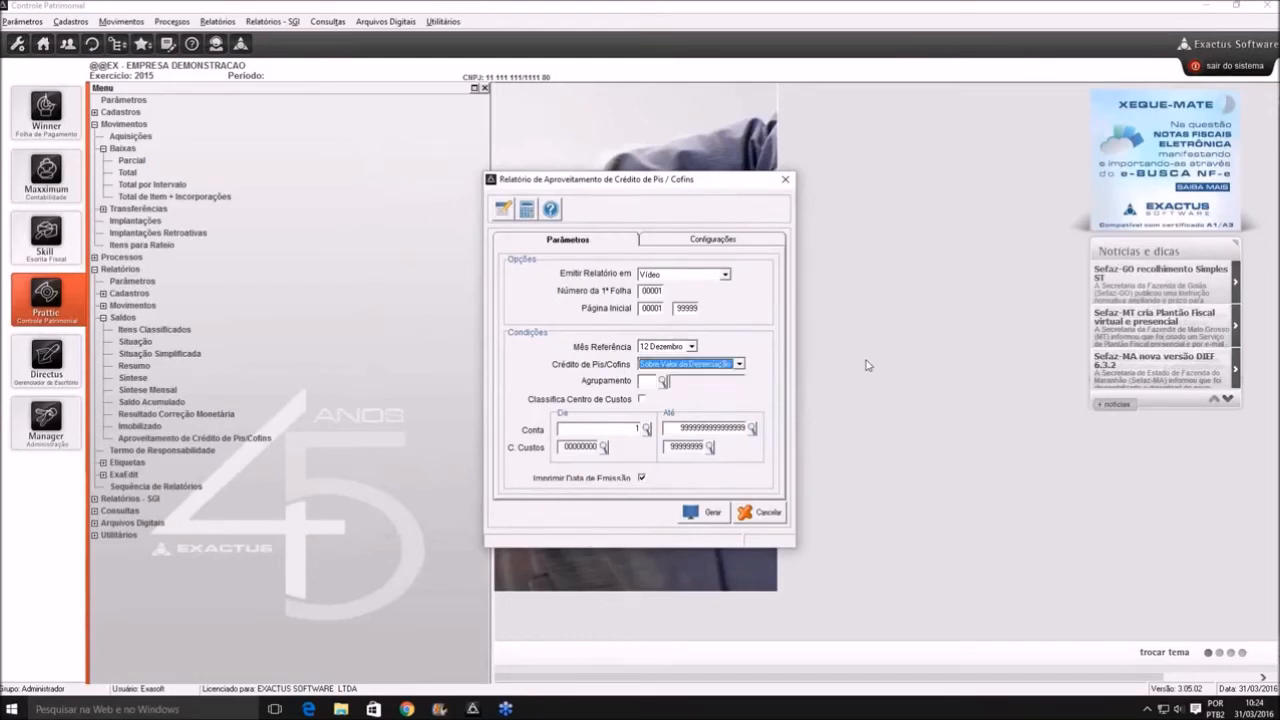
key(alt+g)
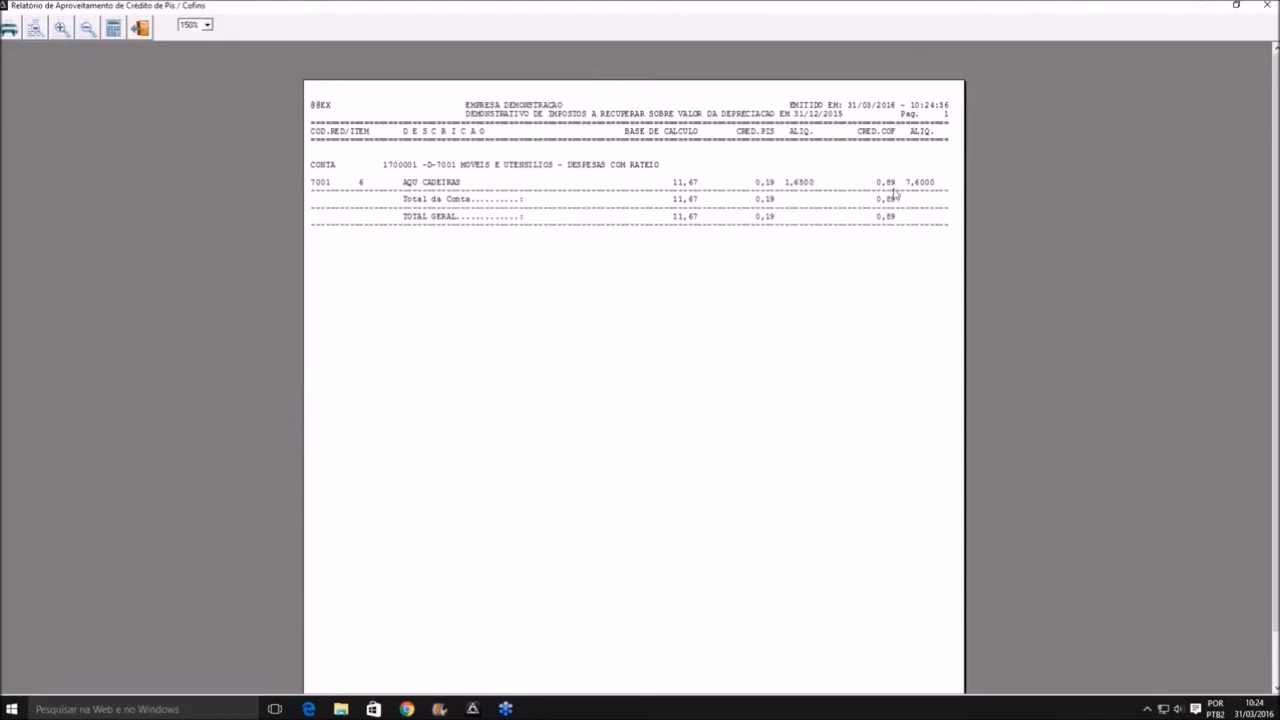
key(Escape)
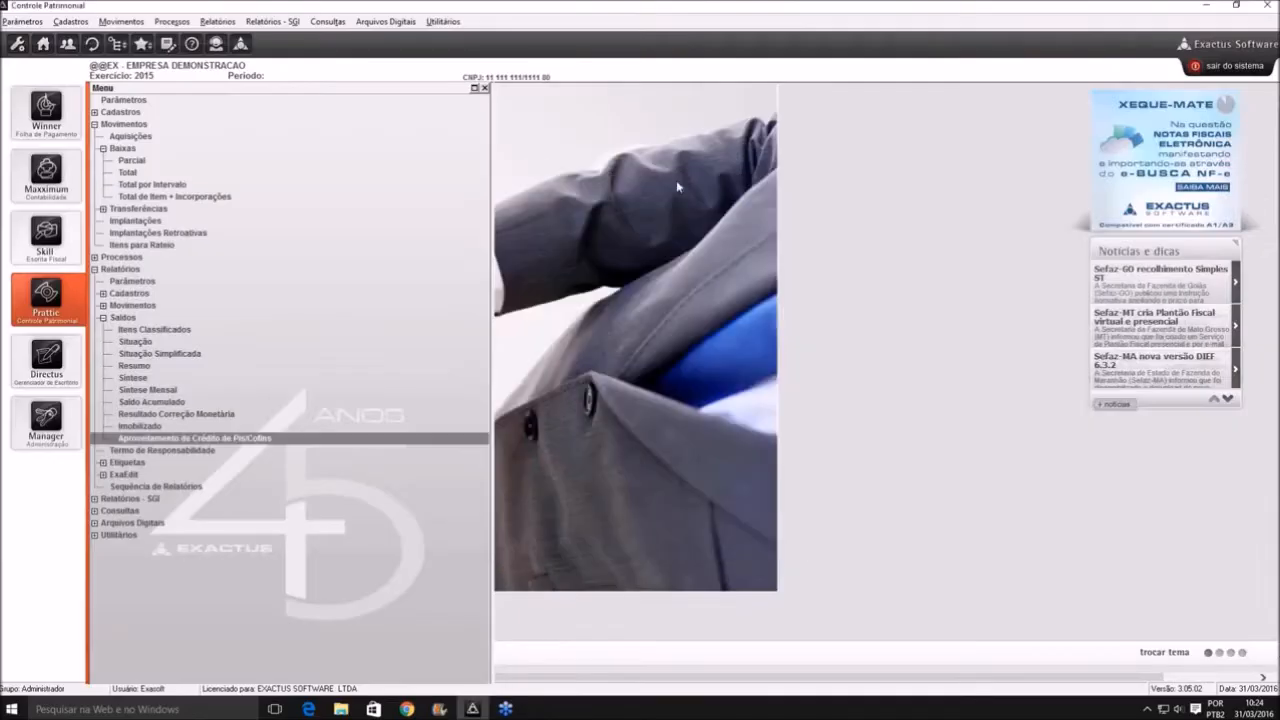
Review the Crédito PIS/Cofins option and recoverable taxes in the AQU CADEIRAS acquisition, and close the record and list
double_click(142, 137)
click(446, 327)
double_click(446, 327)
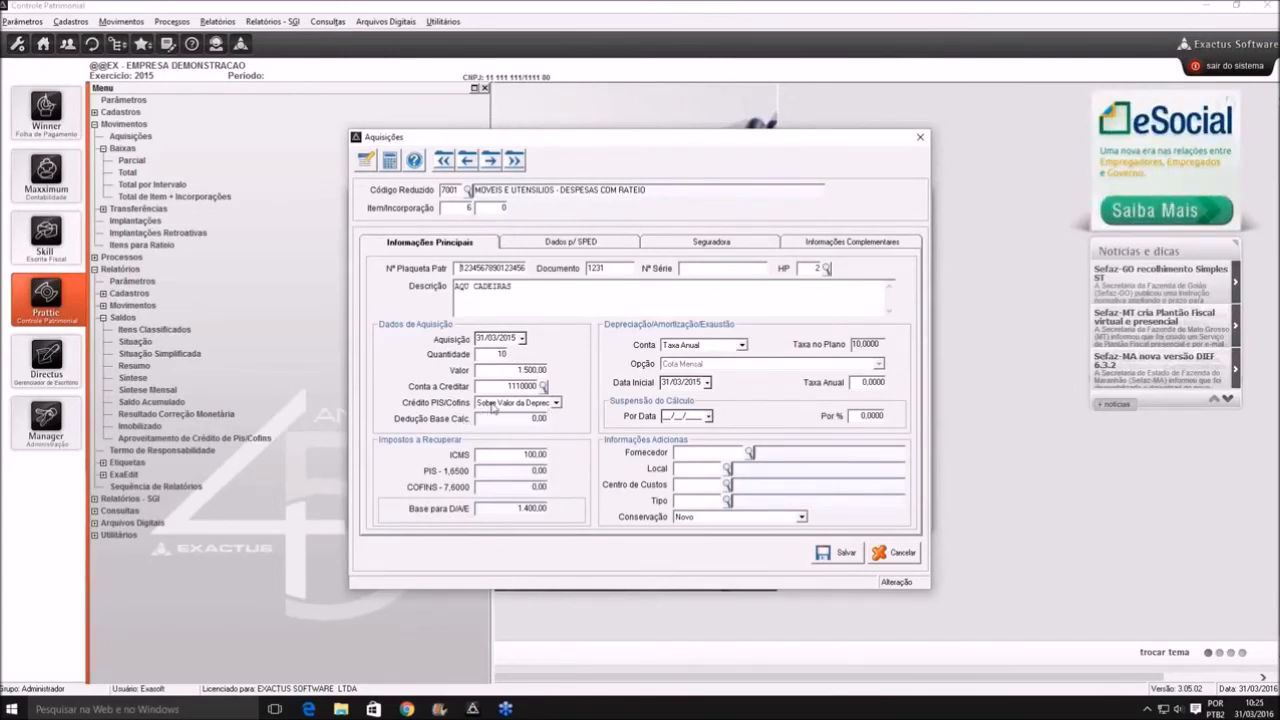
key(Escape)
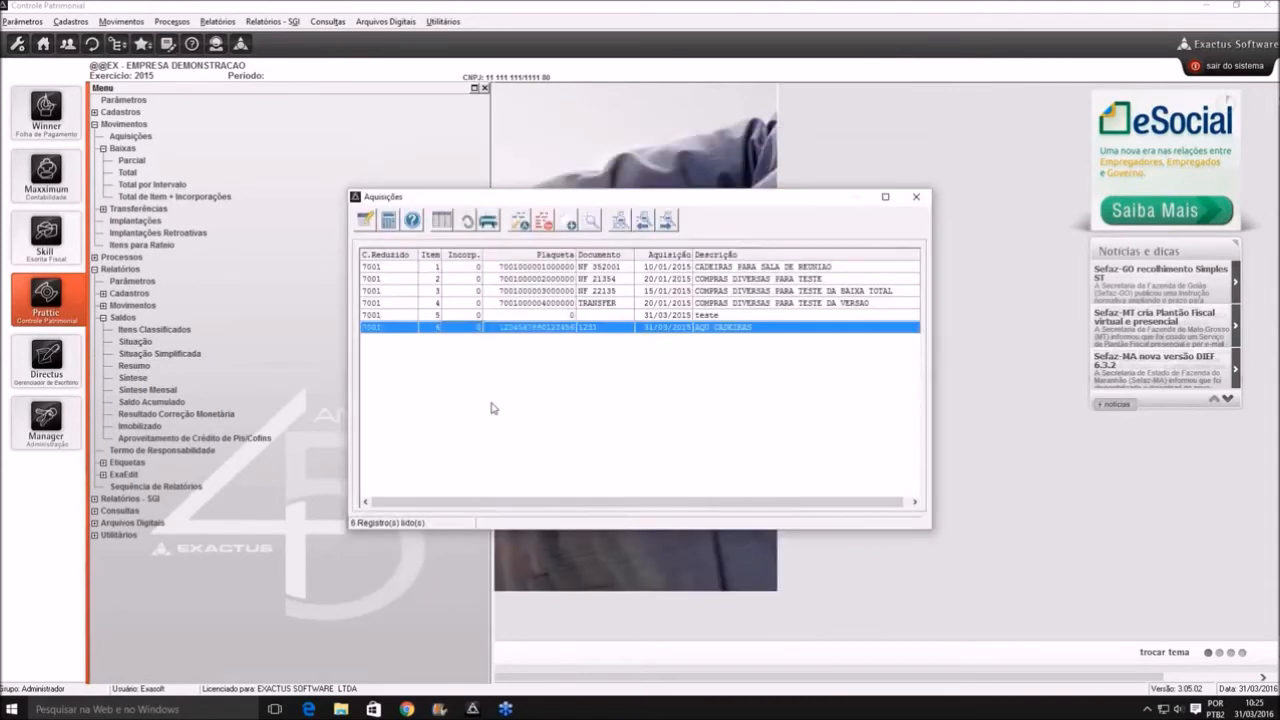
key(Escape)
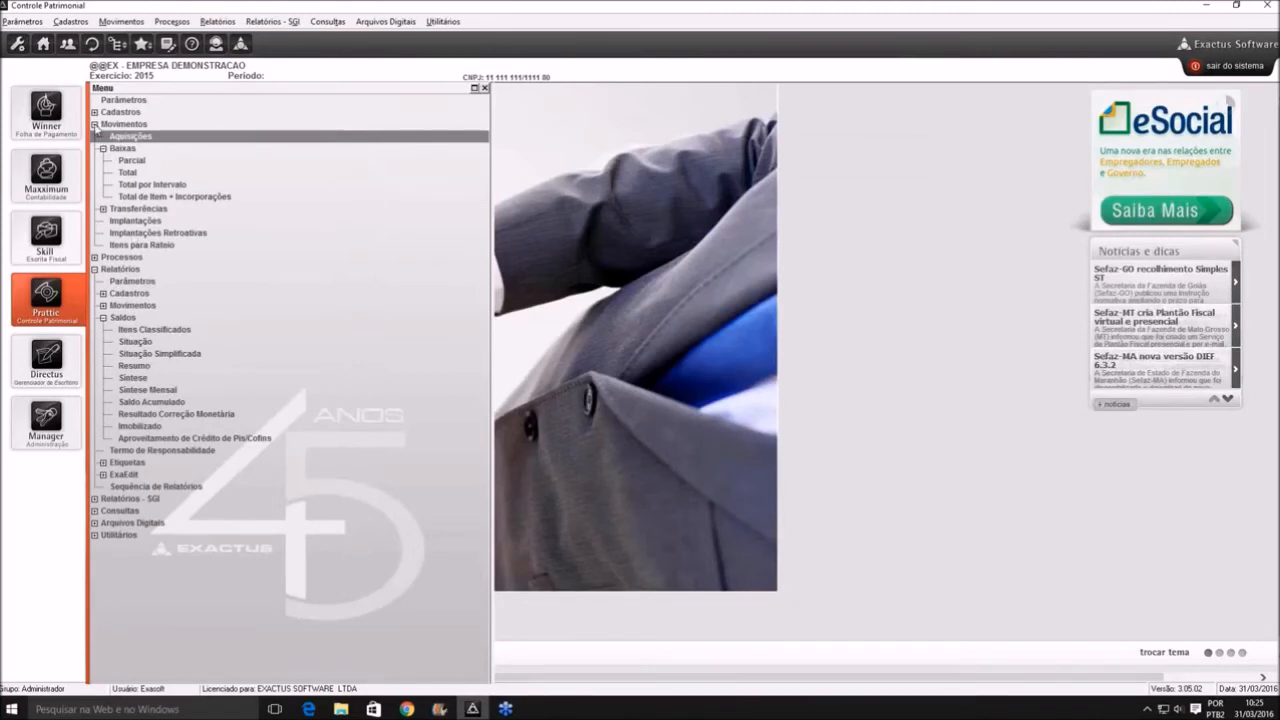
Try to open the Manutenção de Impostos a Recuperar utility
click(94, 125)
click(94, 148)
click(94, 197)
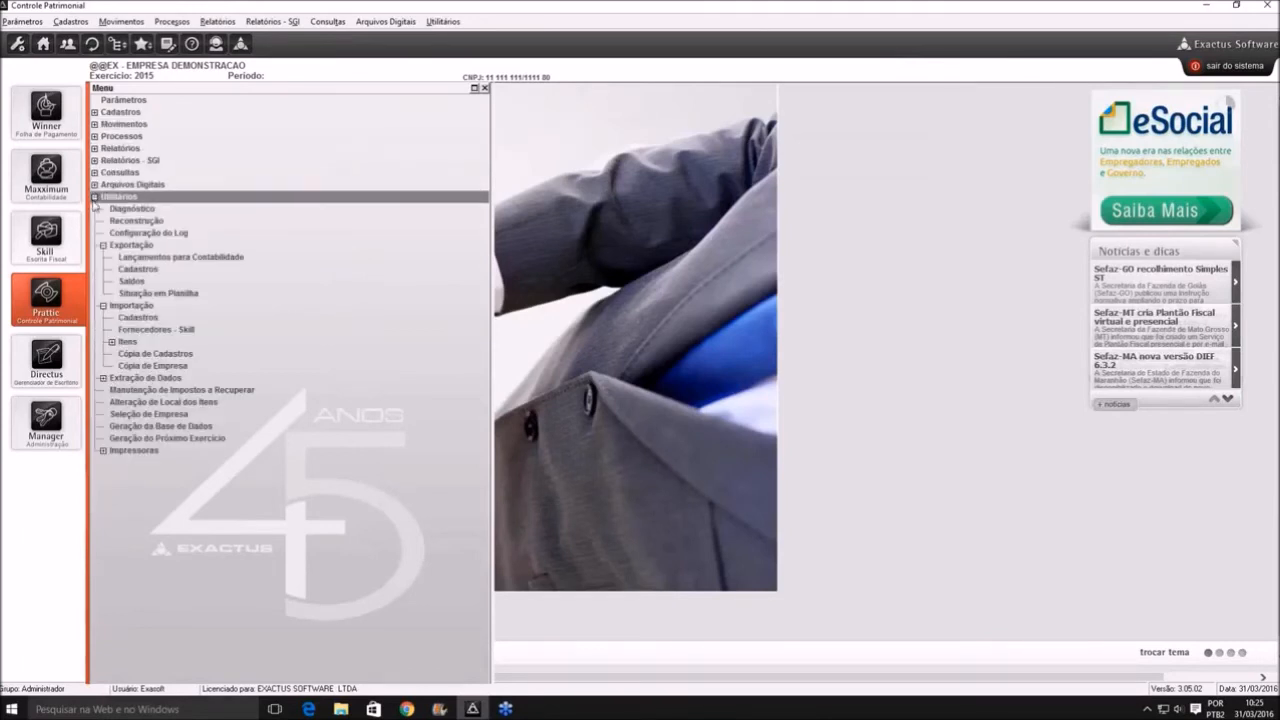
click(103, 245)
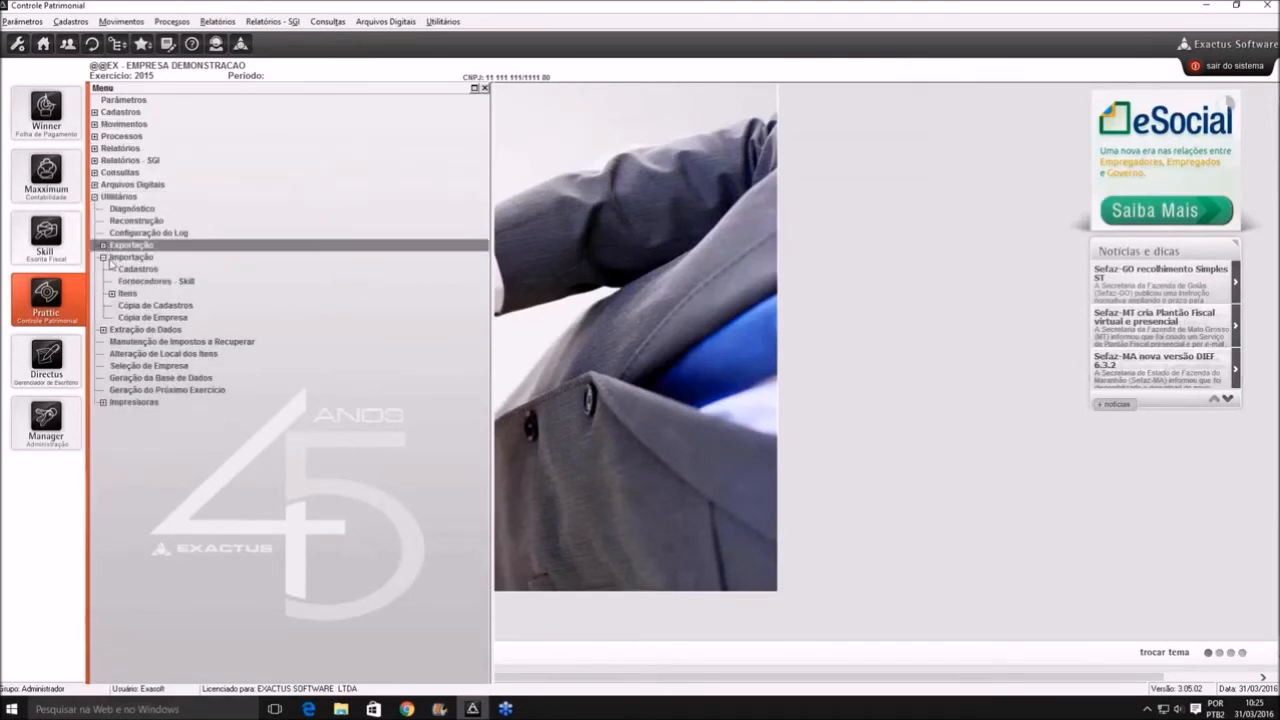
click(103, 257)
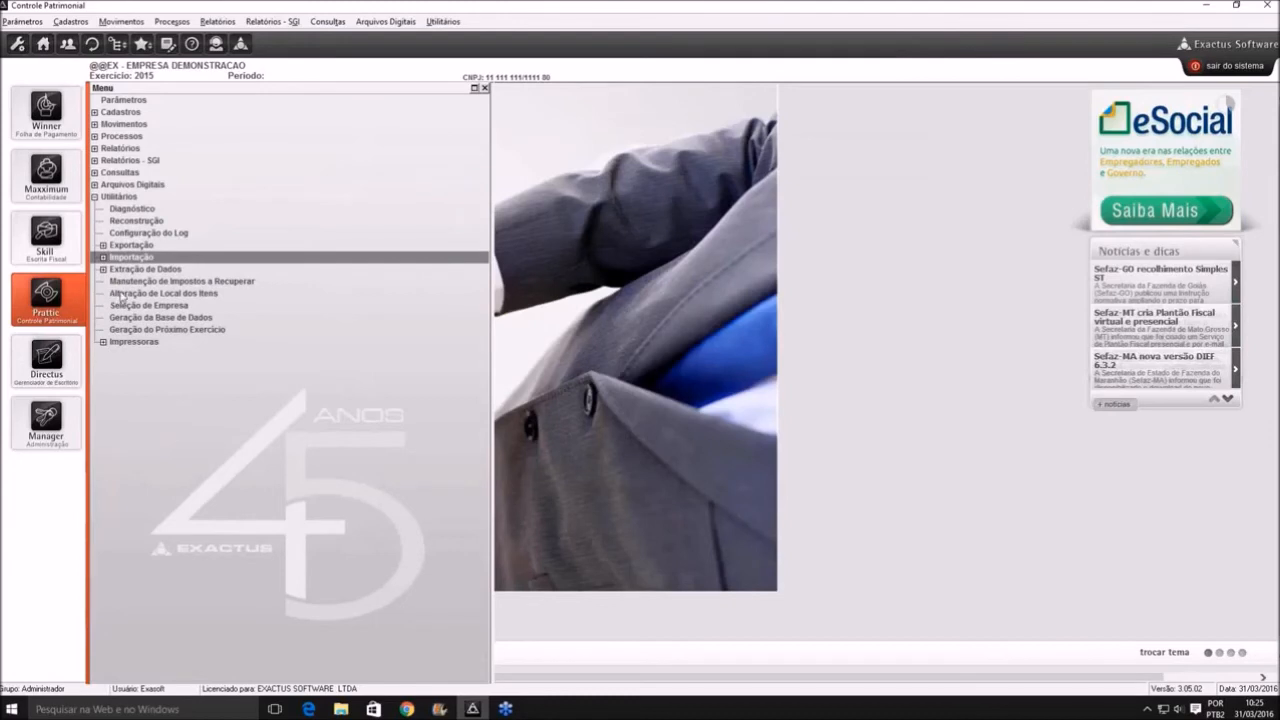
click(183, 283)
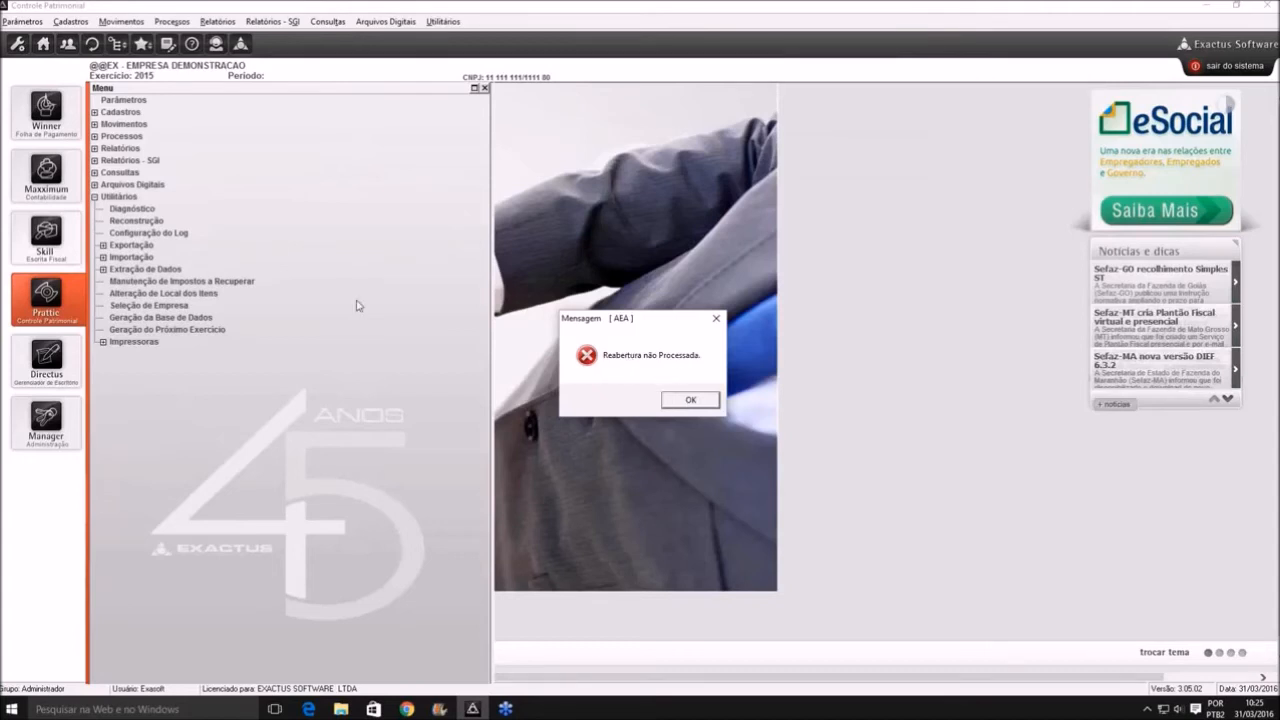
click(680, 399)
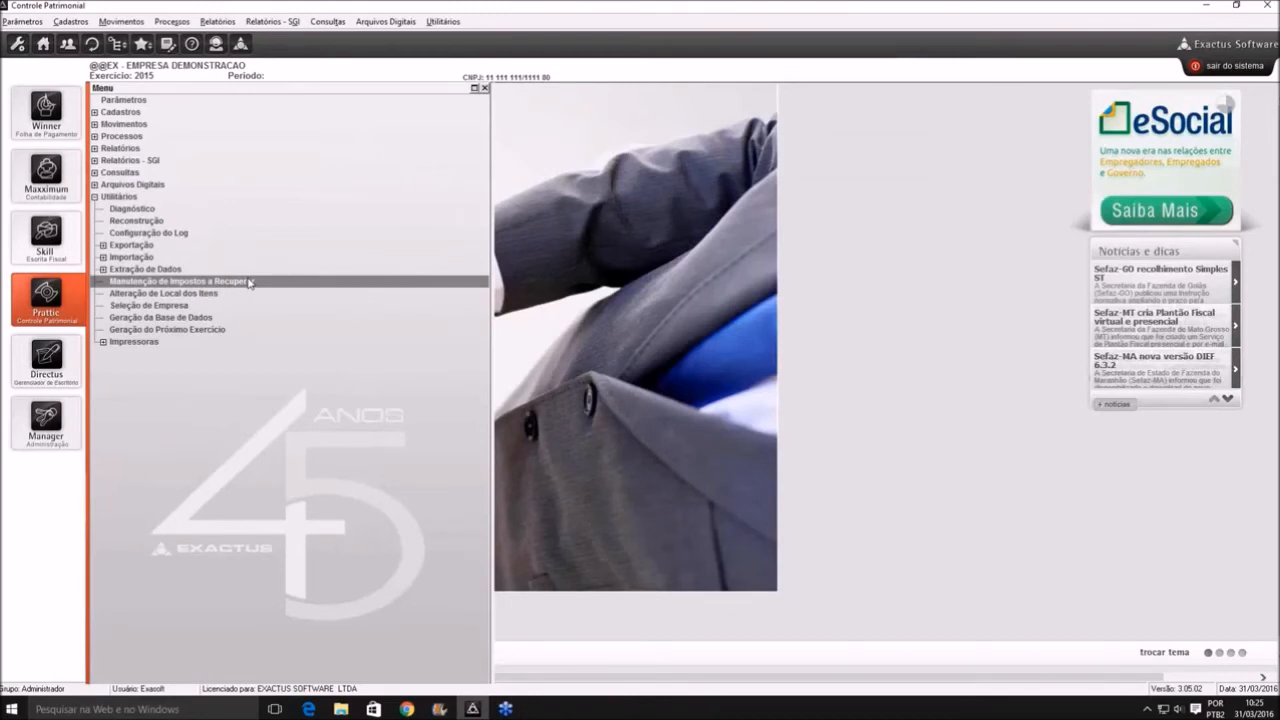
Generate the Termo de Responsabilidade report on screen, classified by Local/N.Plaqueta with date 31/03/2016, and close it
click(95, 197)
click(94, 148)
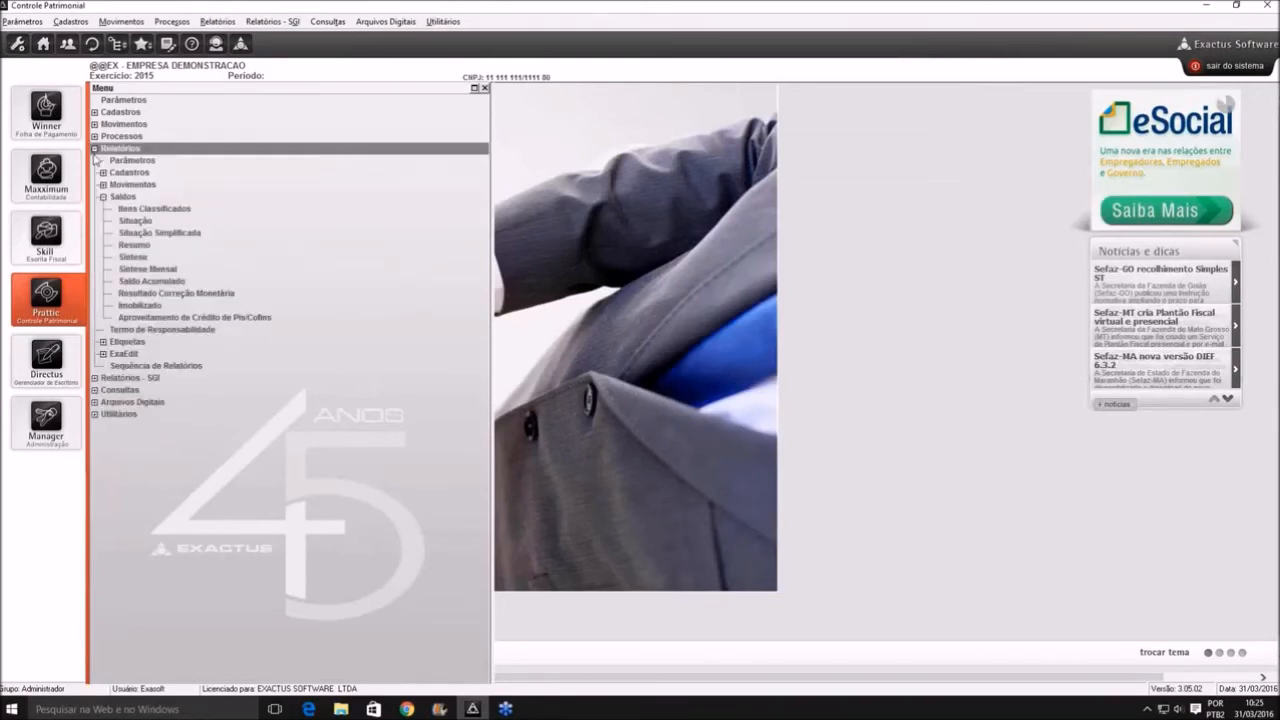
click(131, 330)
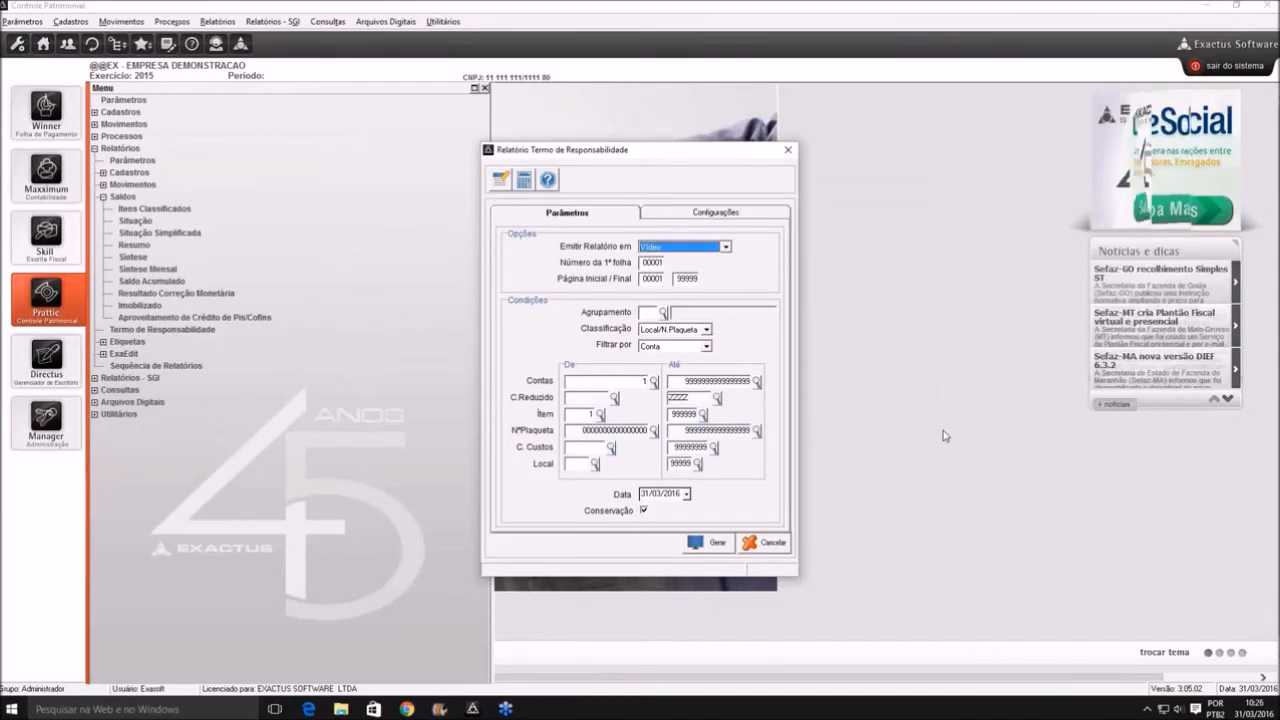
key(alt+g)
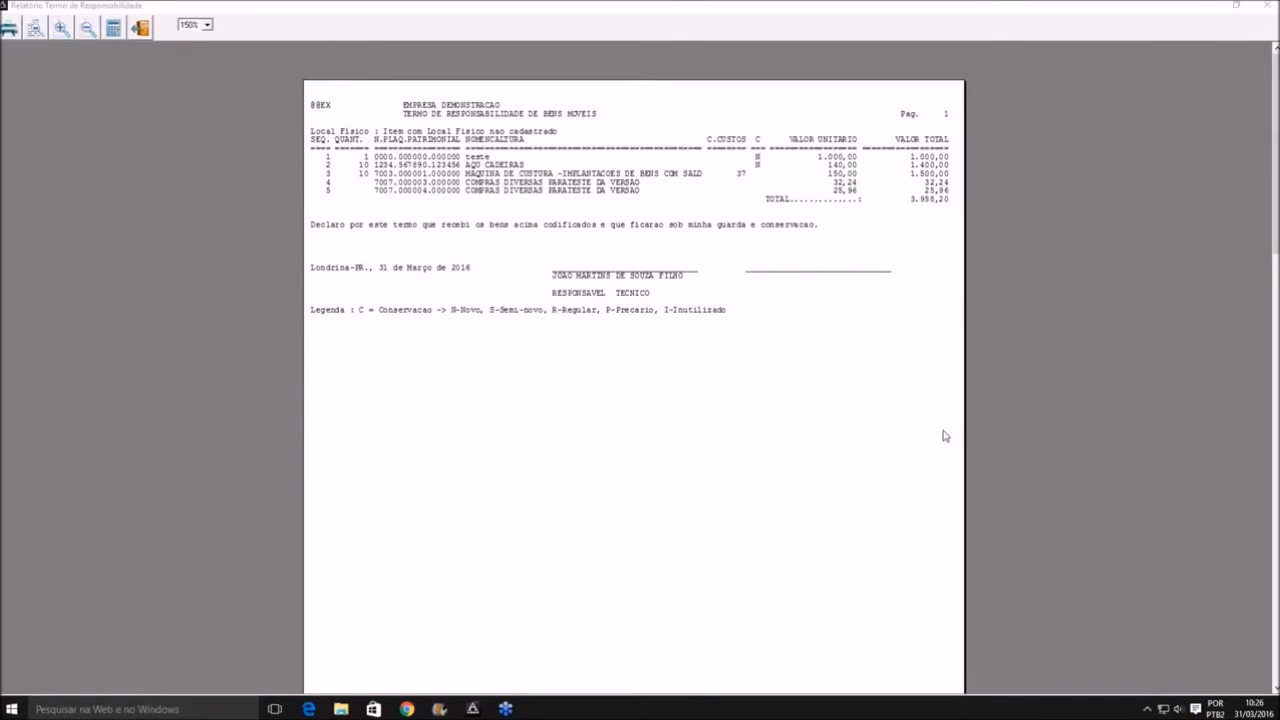
key(Escape)
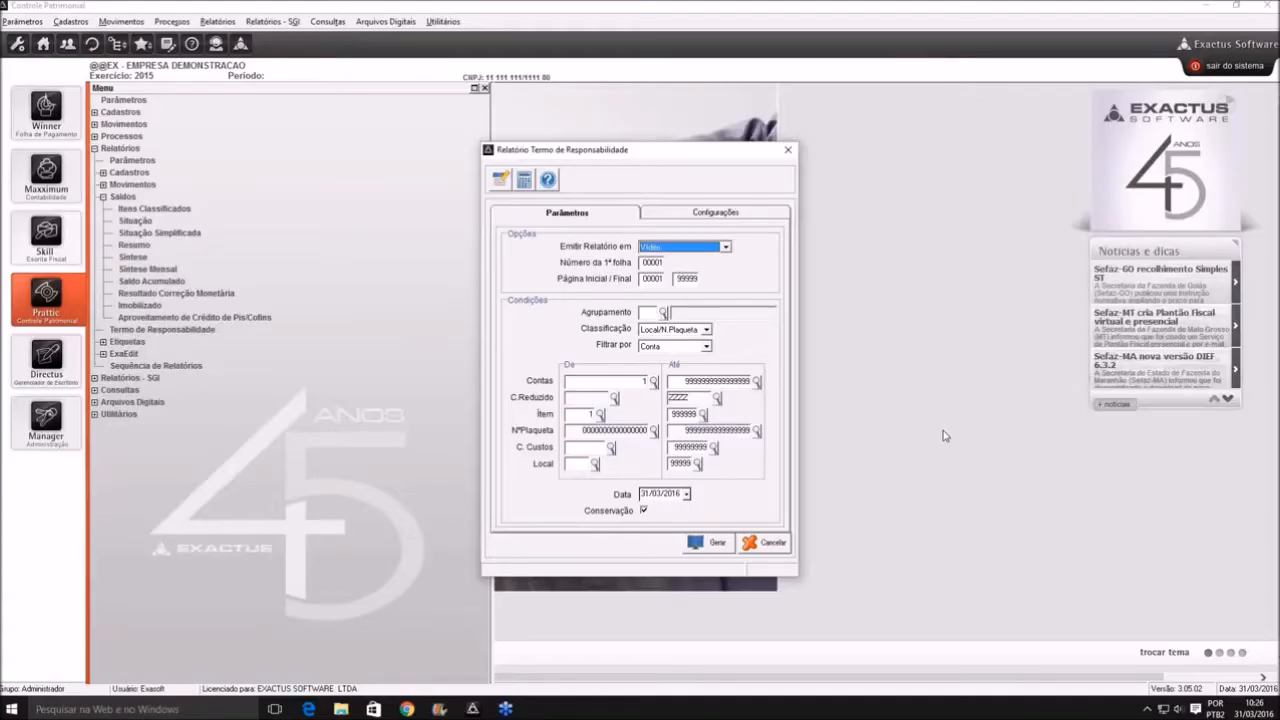
key(Escape)
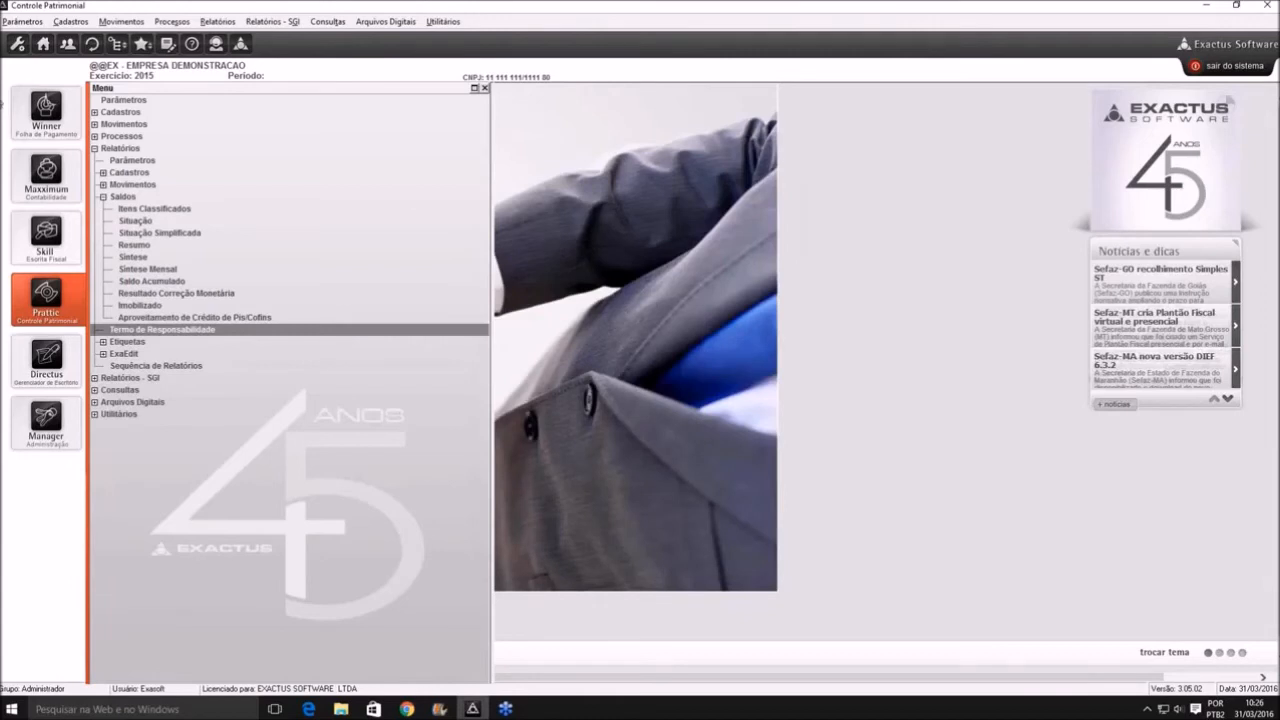
click(101, 197)
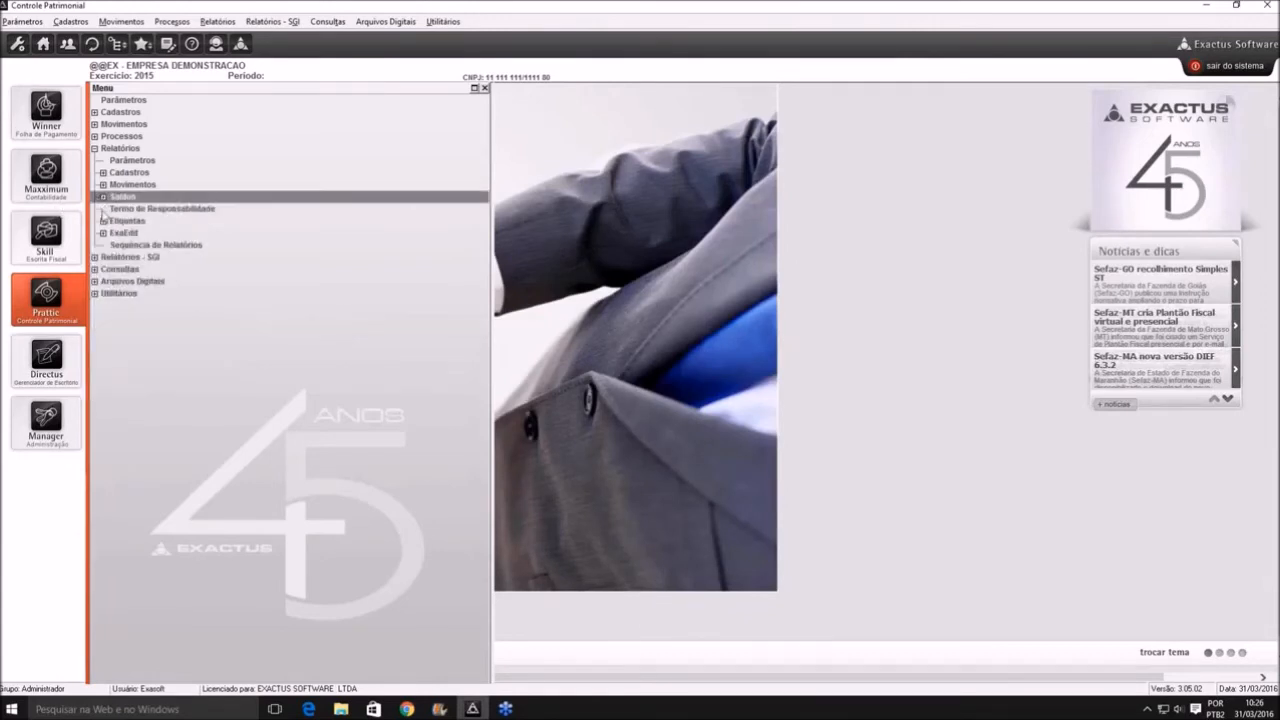
click(102, 221)
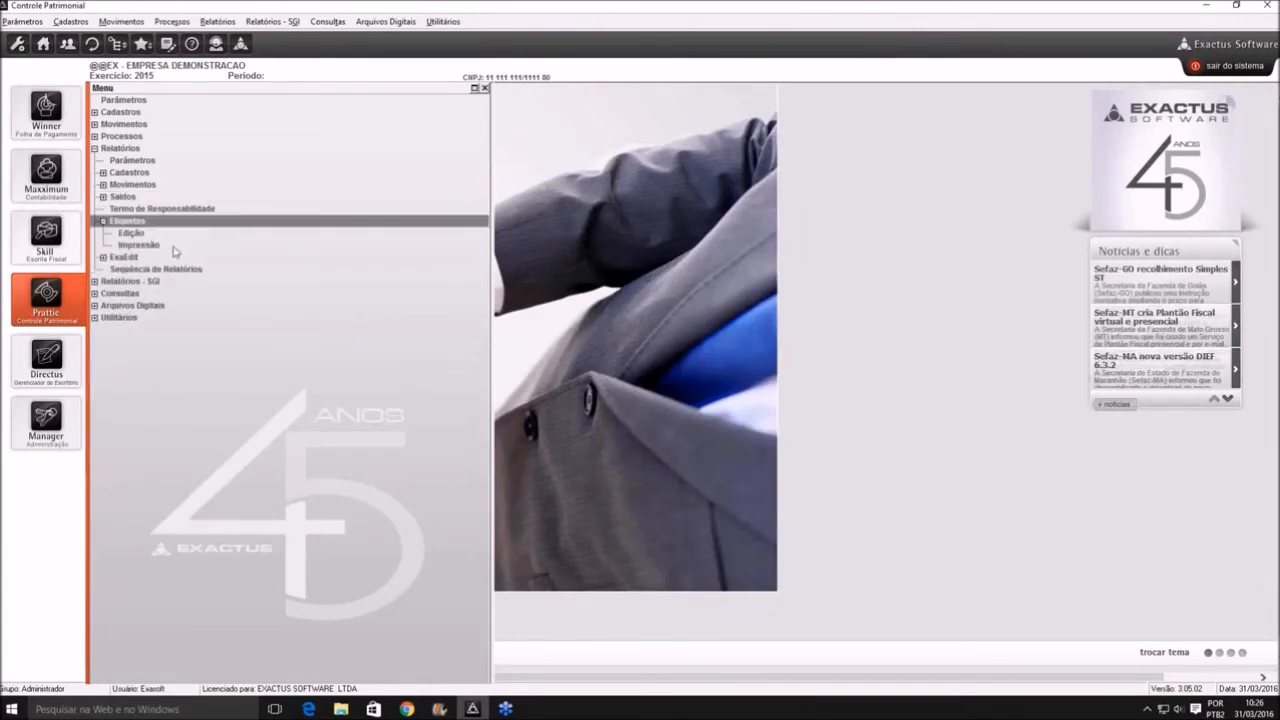
click(128, 234)
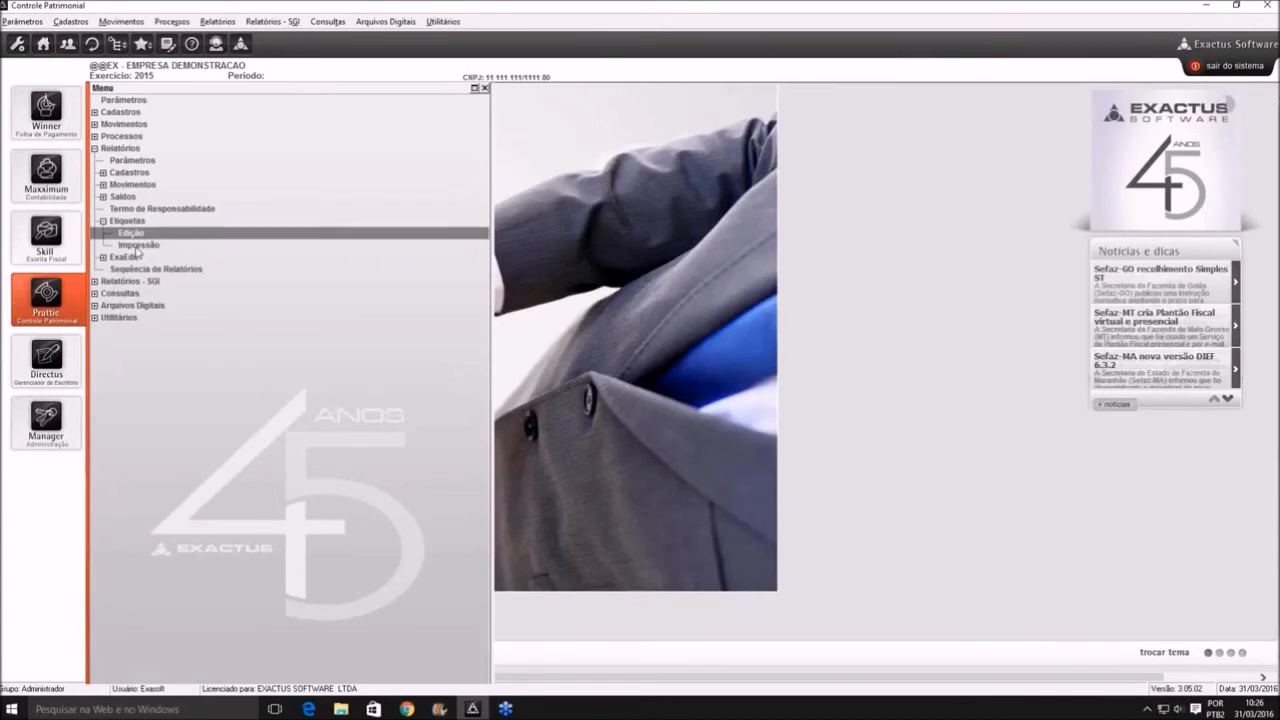
click(102, 221)
click(103, 233)
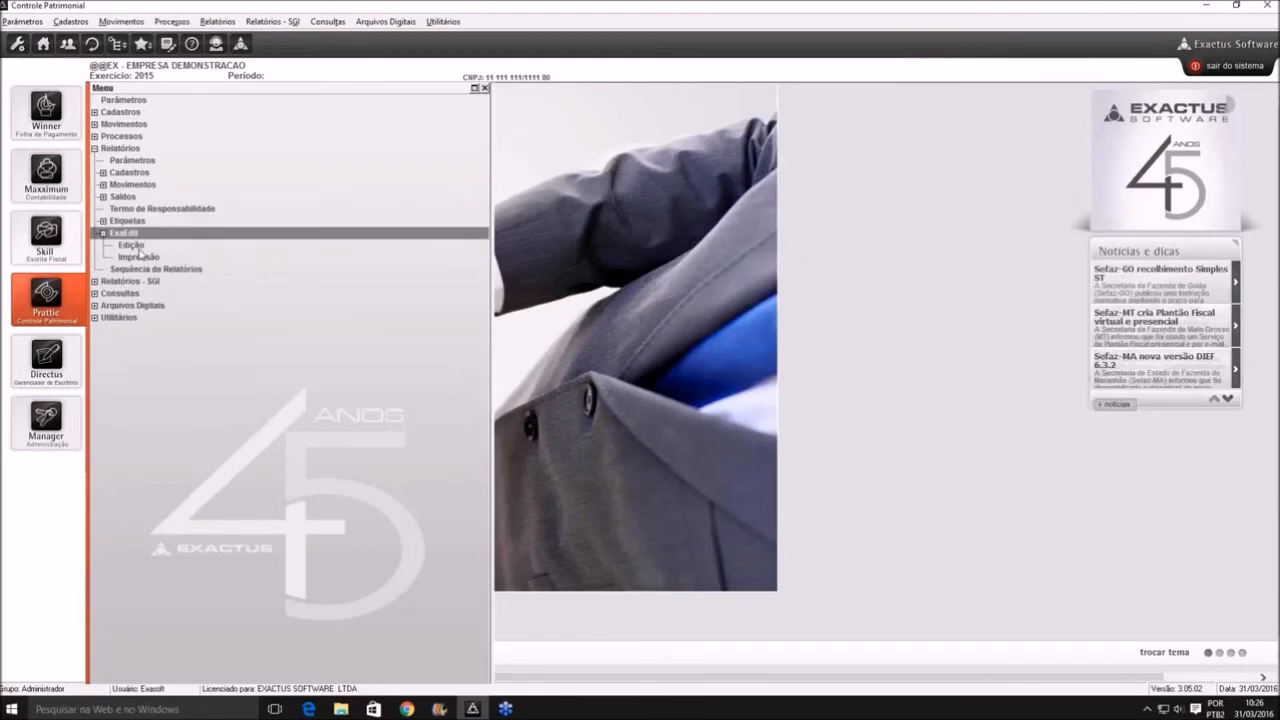
click(106, 233)
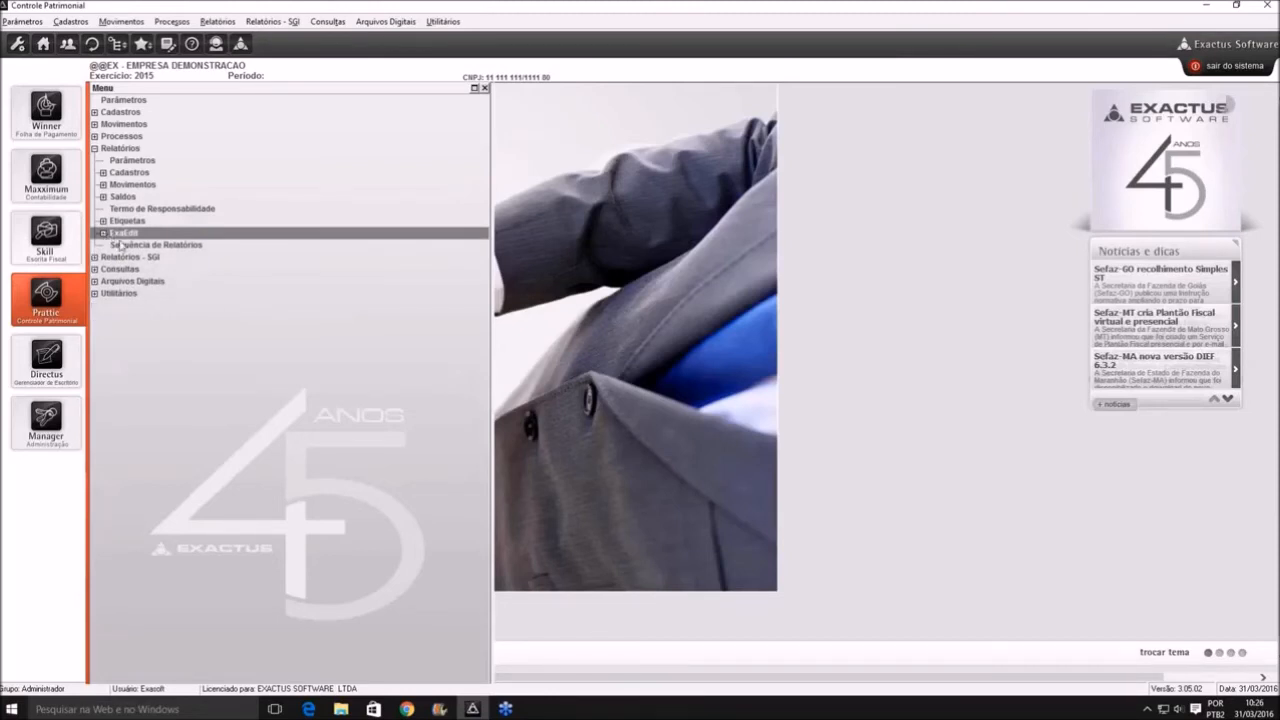
View the Sequência de Relatórios register and report emission settings, and close both windows
double_click(130, 245)
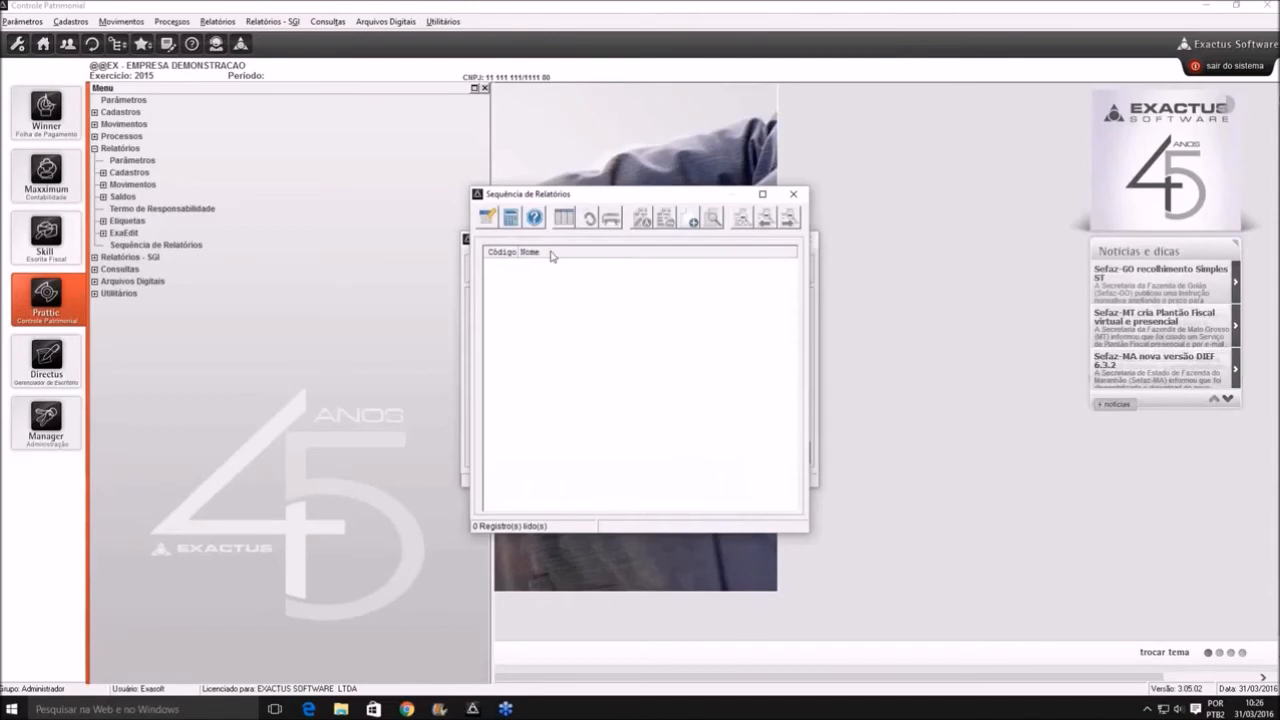
key(Escape)
key(Escape)
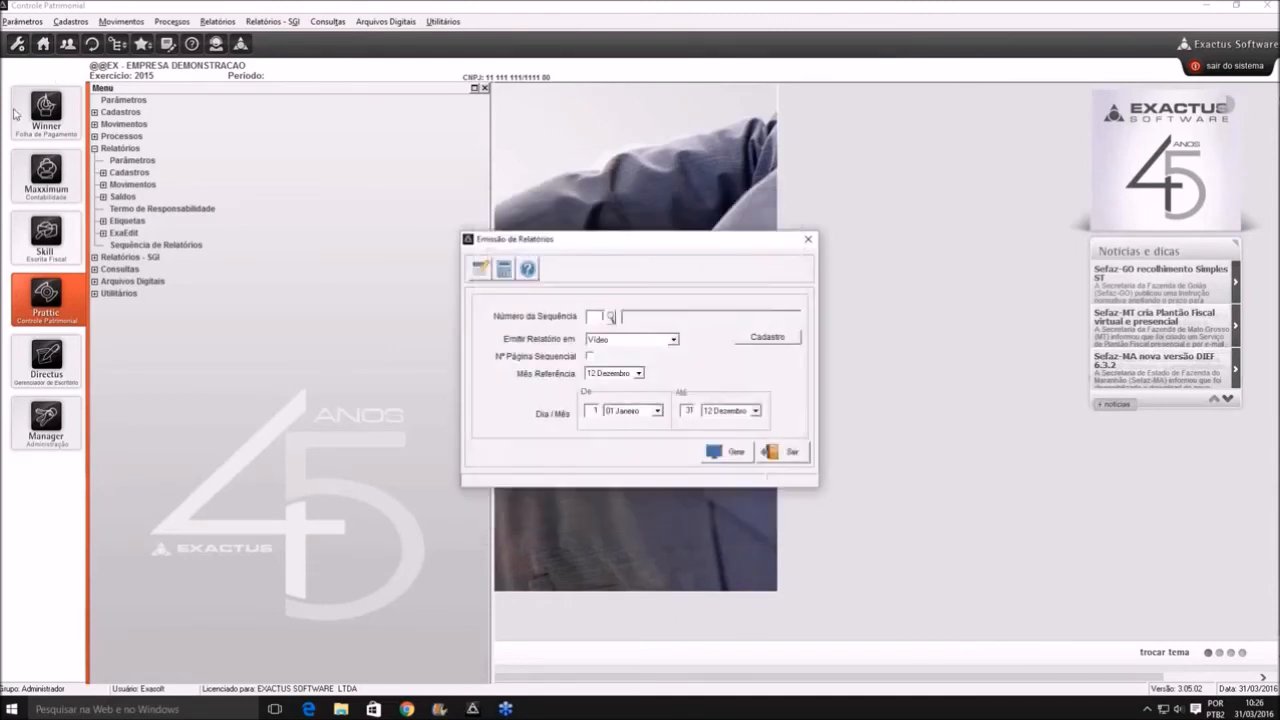
Generate the Razão report from Relatórios - SGI on screen and close it
click(94, 149)
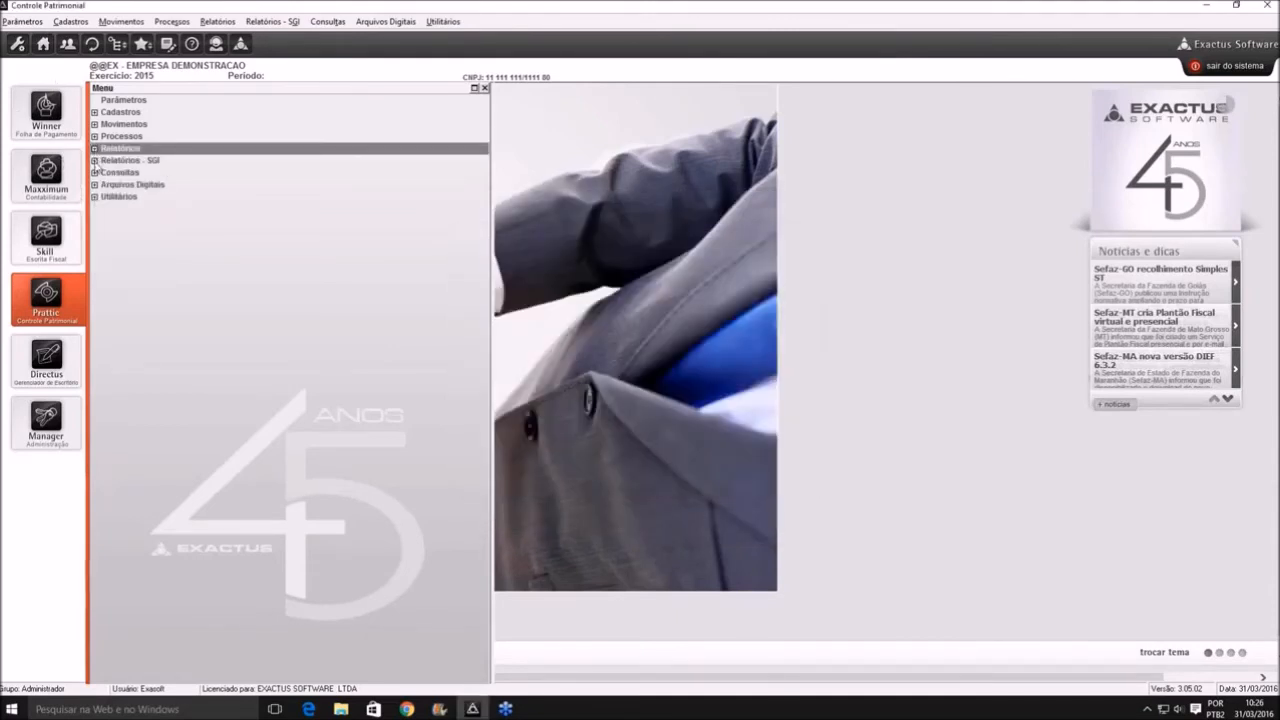
click(94, 161)
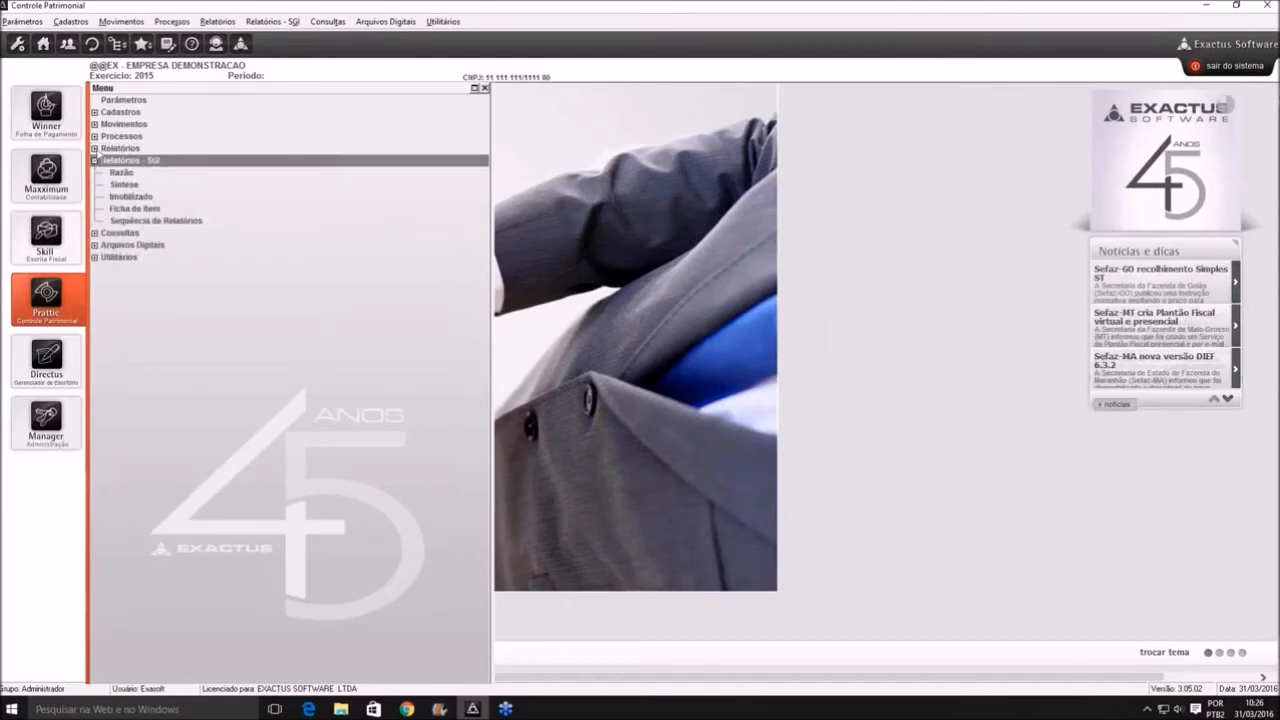
double_click(121, 172)
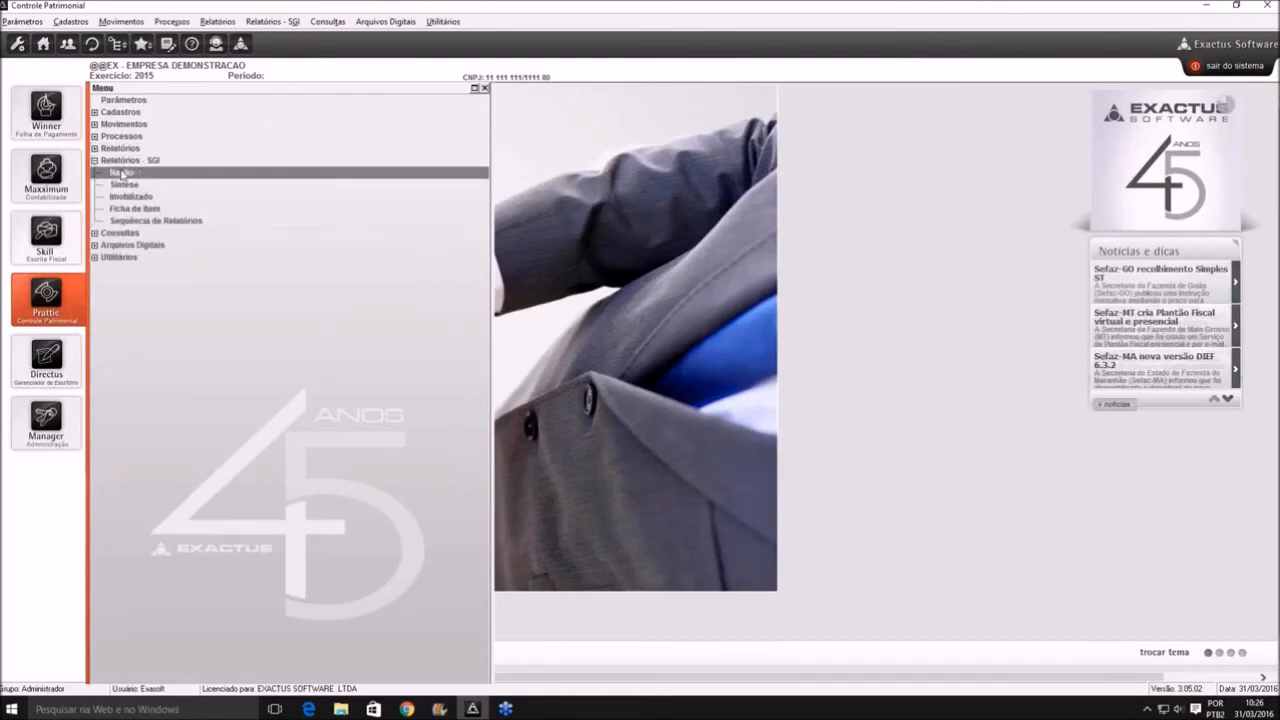
key(alt+g)
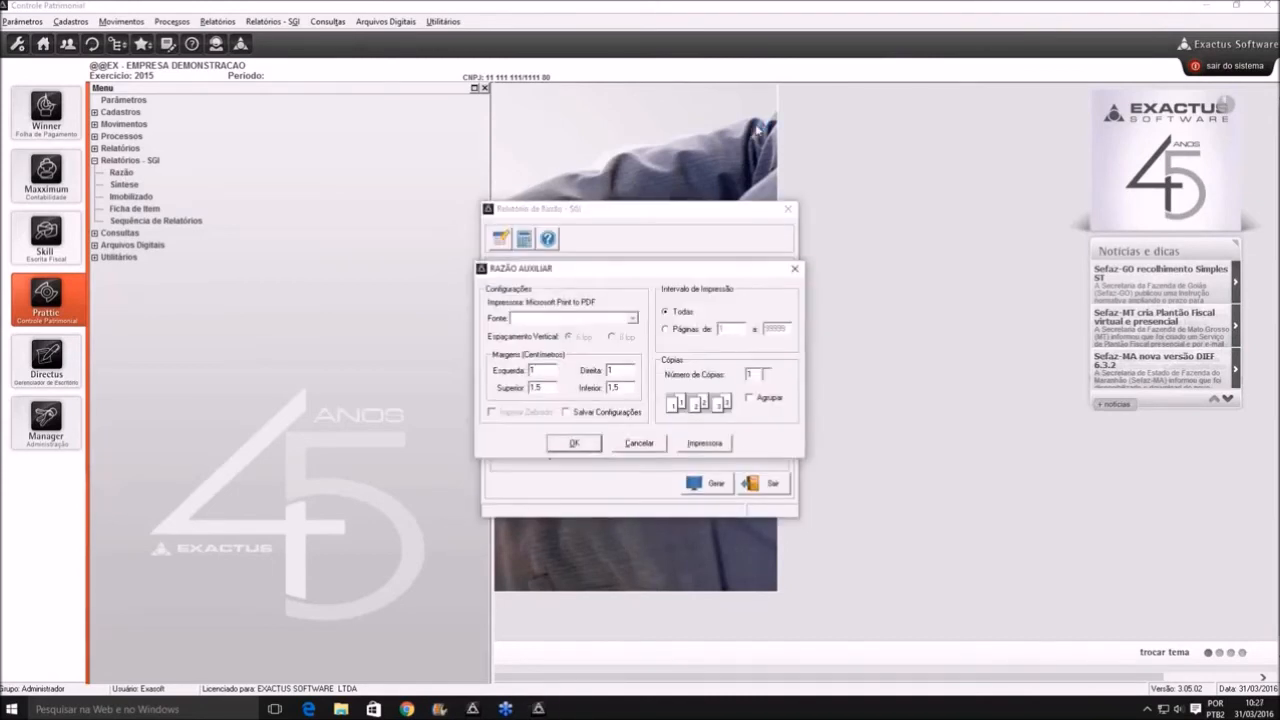
key(Return)
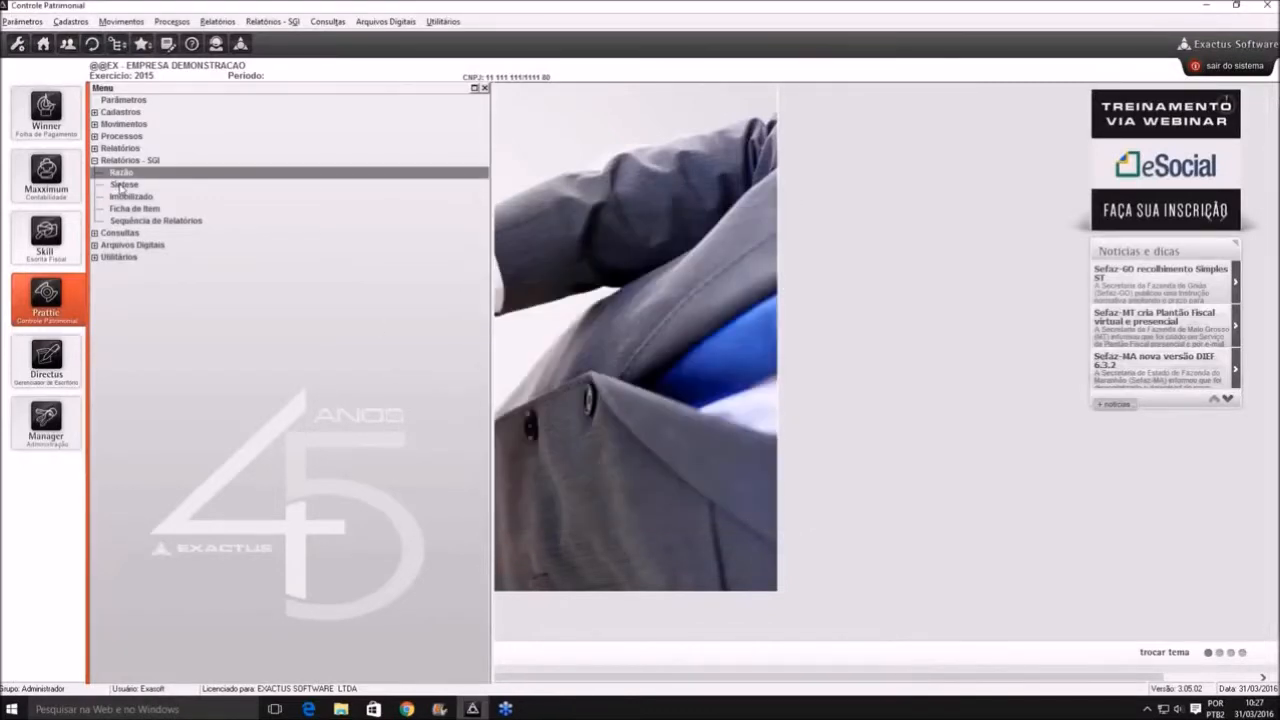
Generate the Imobilizado balance report from Relatórios - SGI on screen with Saldo de Impl./Reabertura enabled, and close it
click(130, 197)
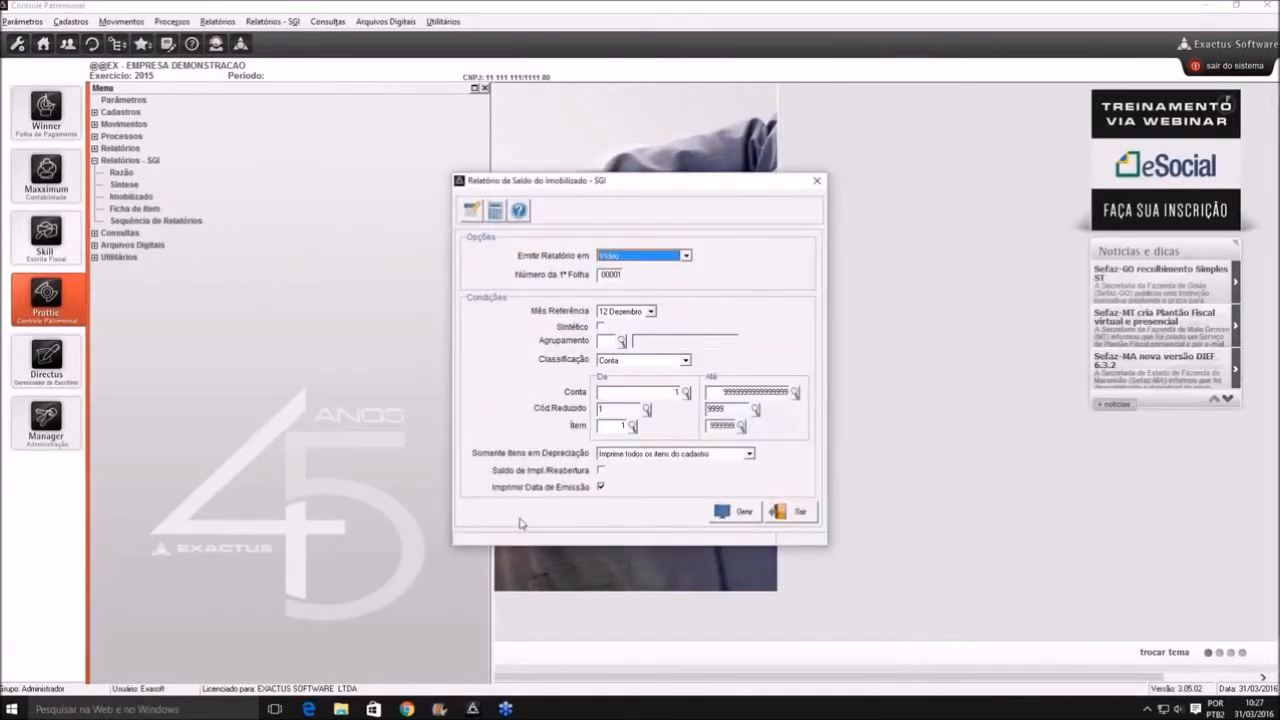
click(558, 471)
key(Return)
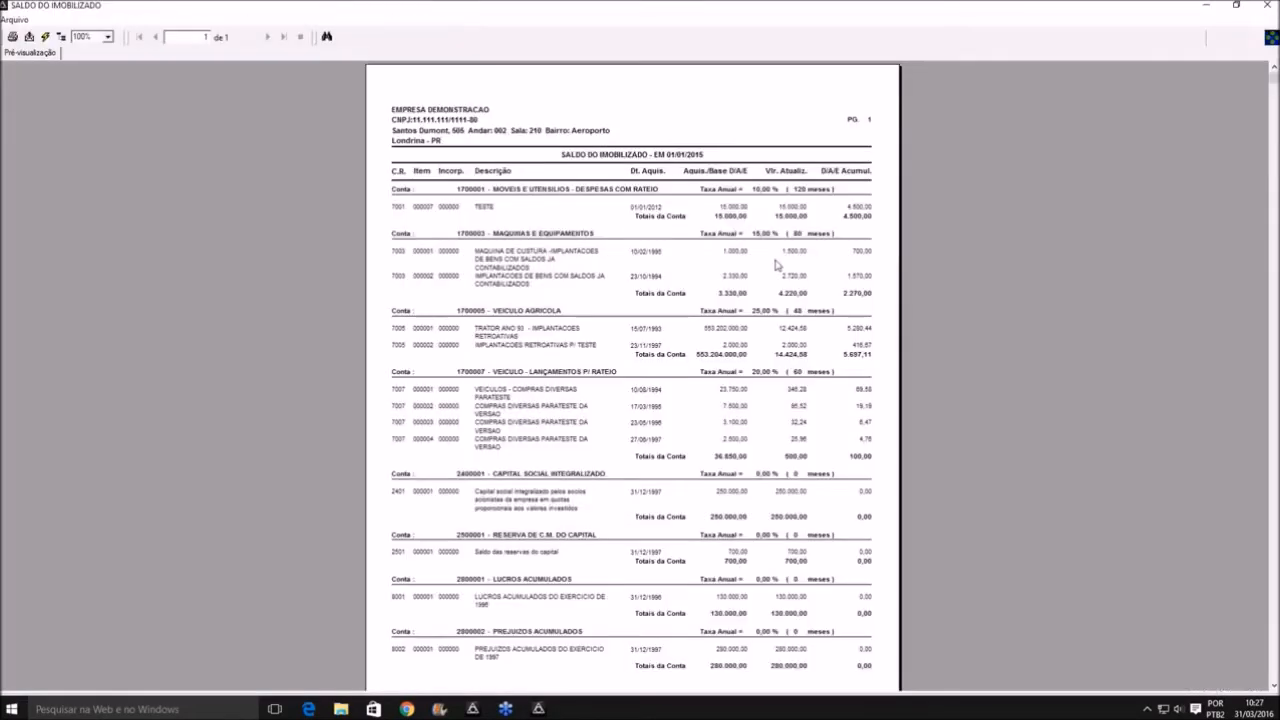
click(1273, 8)
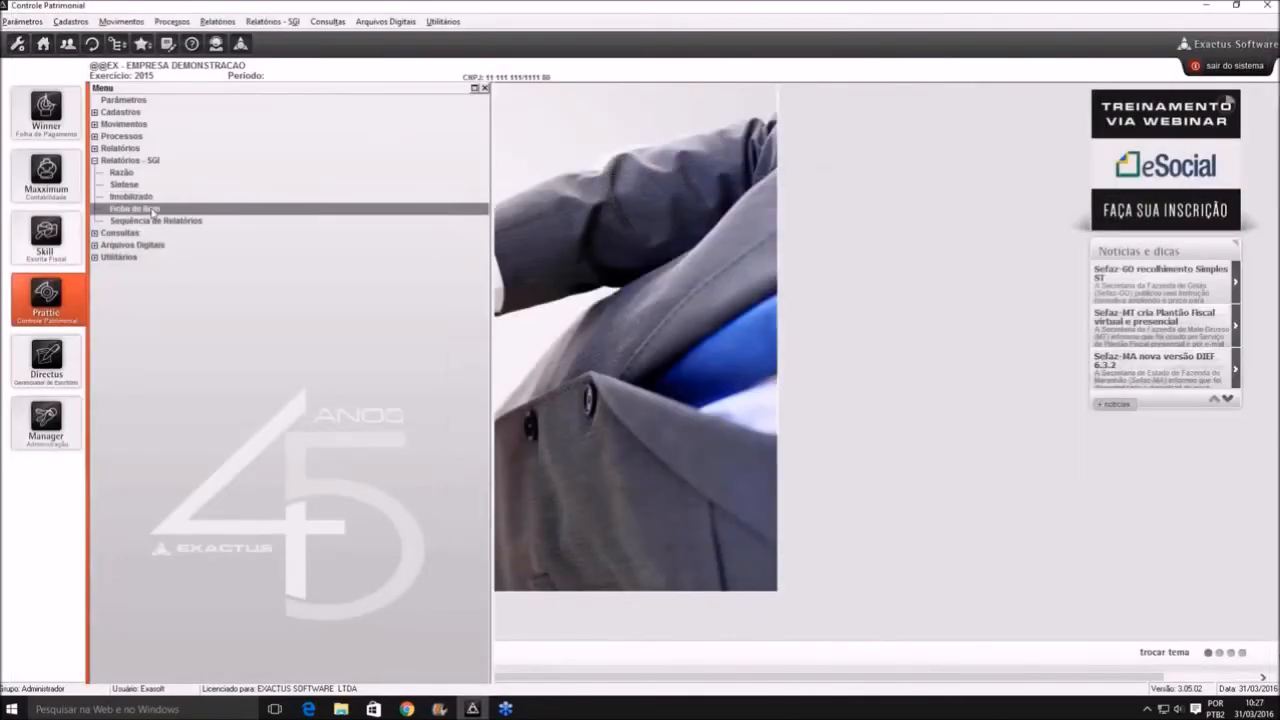
Generate the Ficha de Item report from Relatórios - SGI on screen, review it through page 3, and close the report and its settings
click(152, 210)
key(Return)
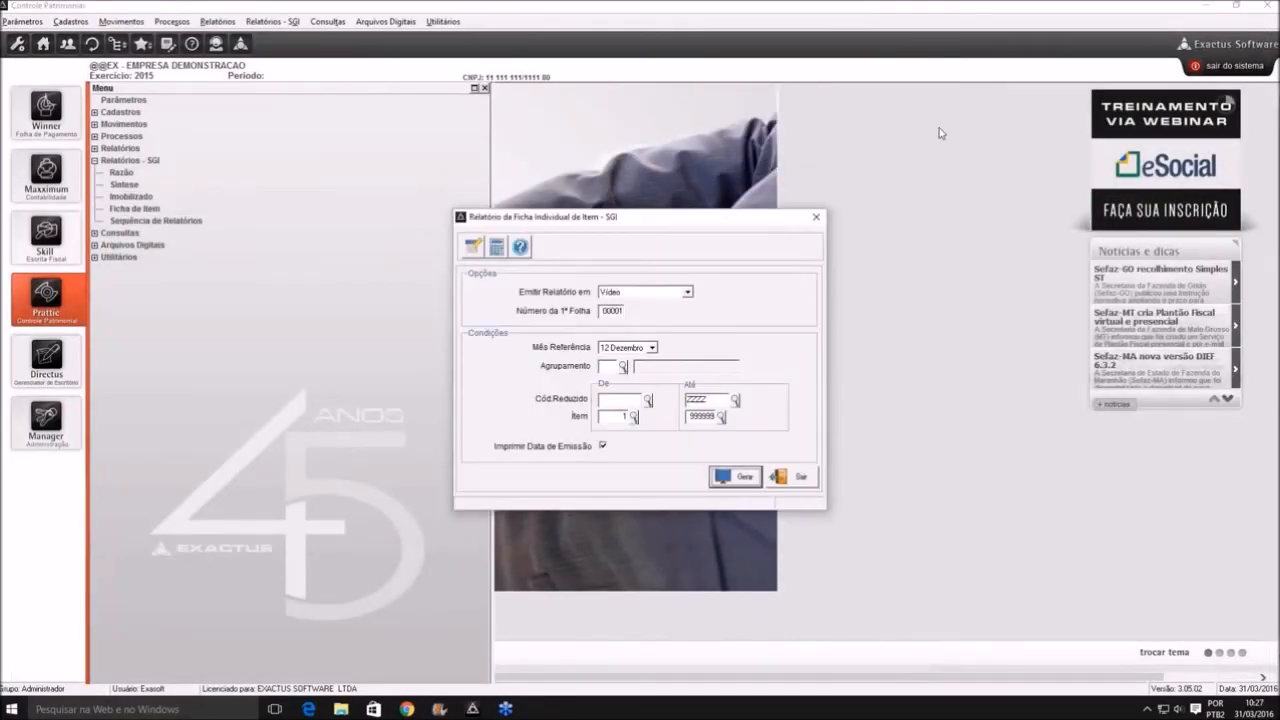
key(Return)
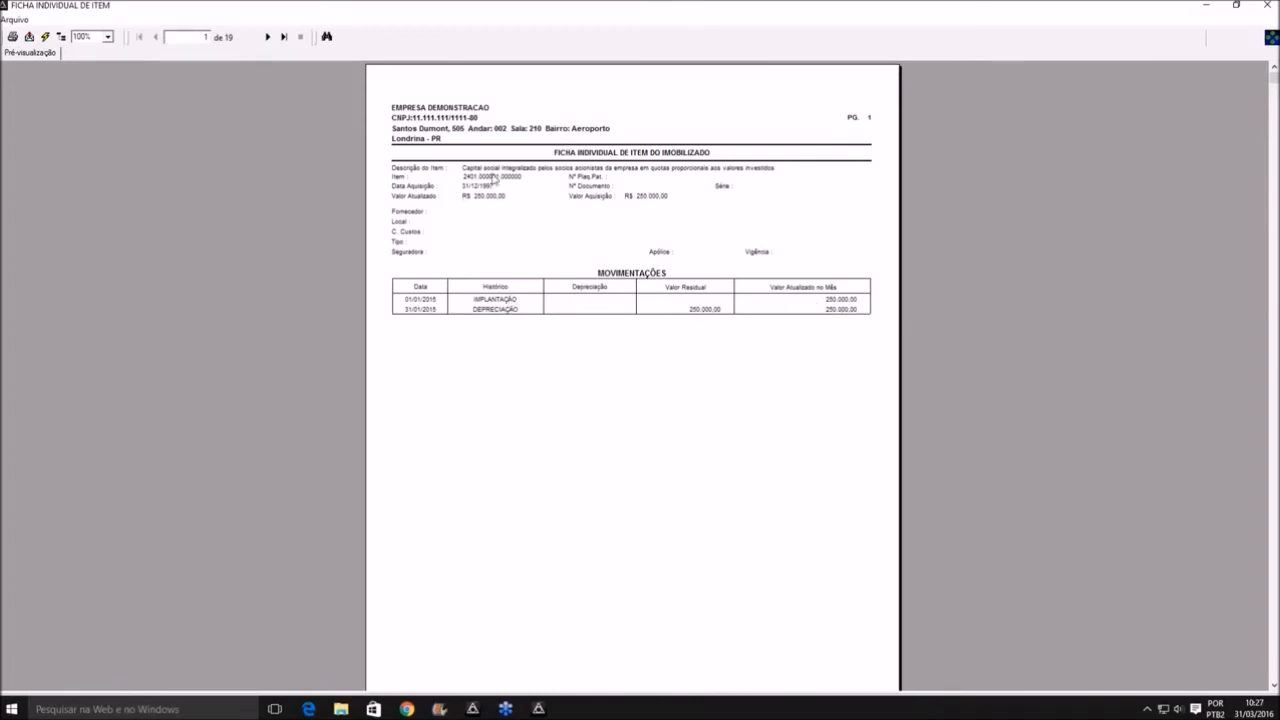
click(266, 40)
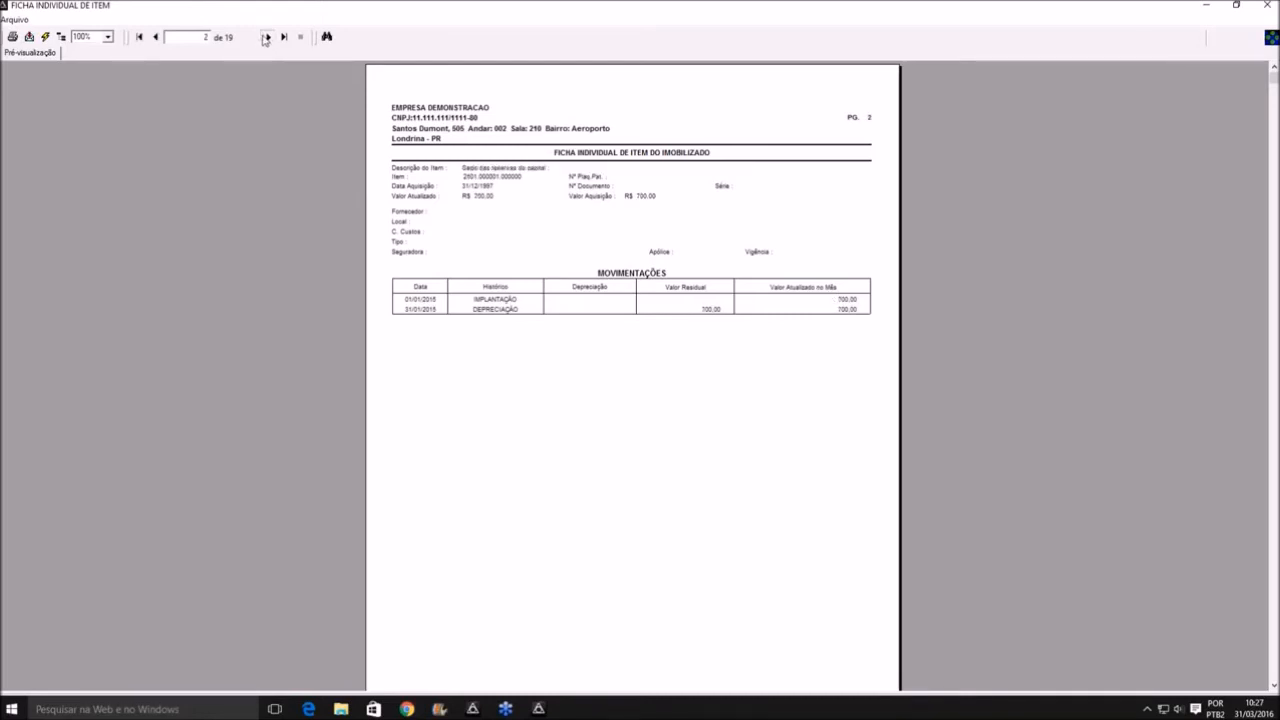
click(267, 37)
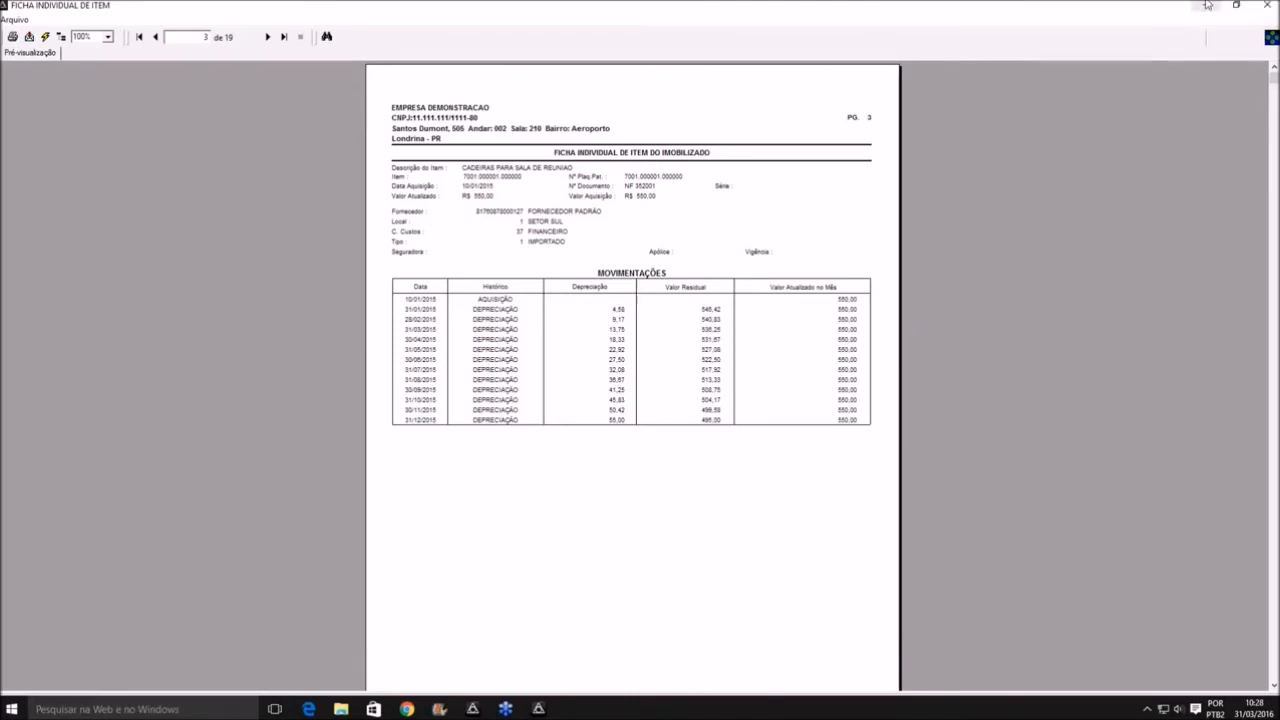
click(1266, 5)
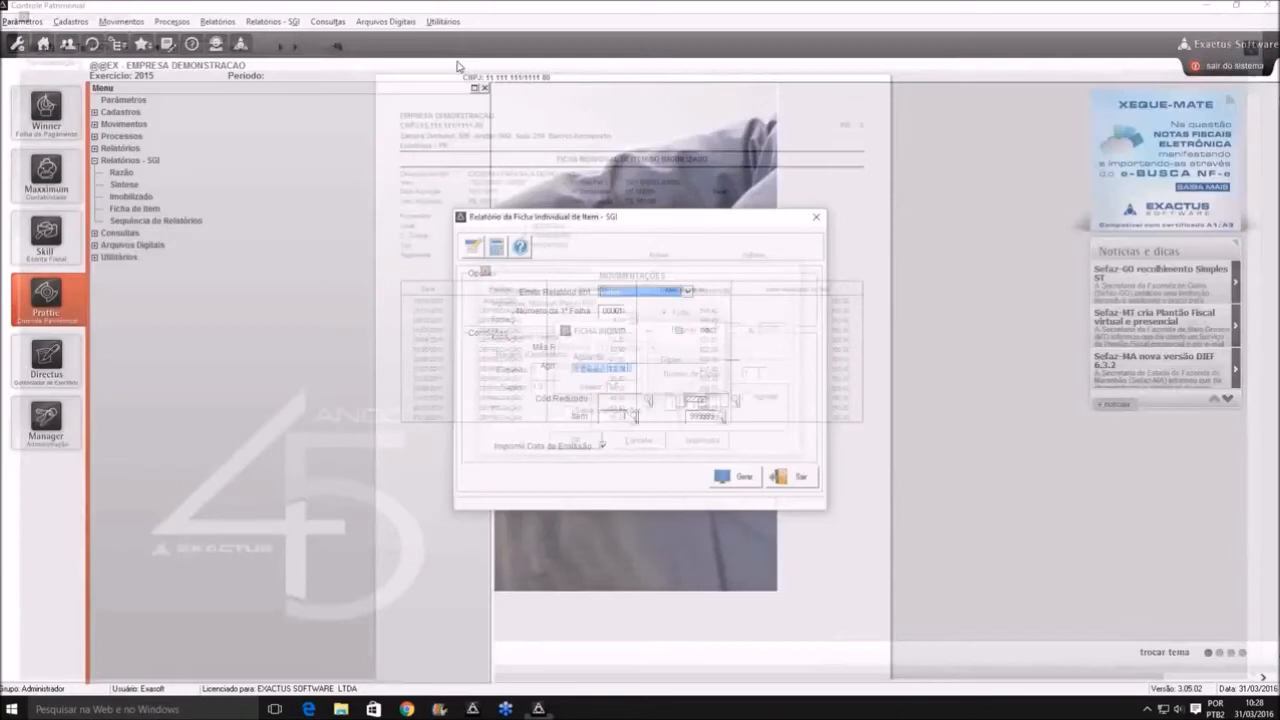
key(Escape)
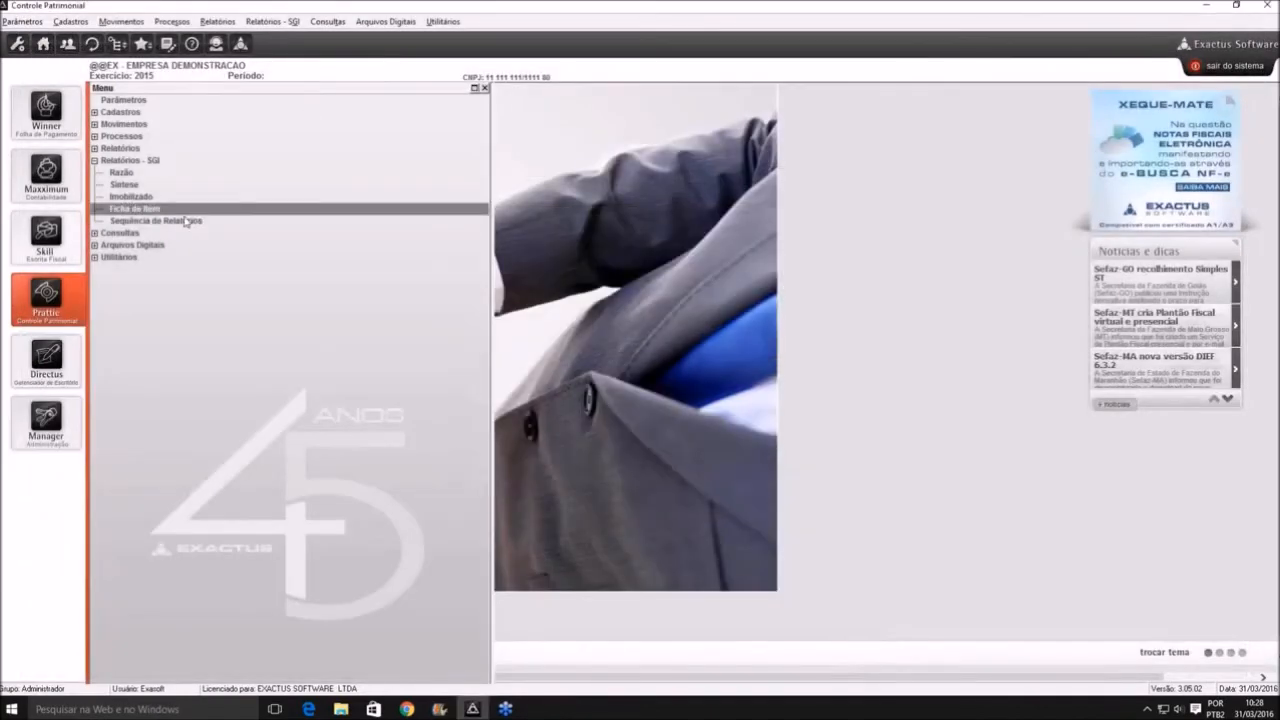
View the Sequência de Relatórios emission settings of Relatórios - SGI, close them and collapse that report group
double_click(186, 221)
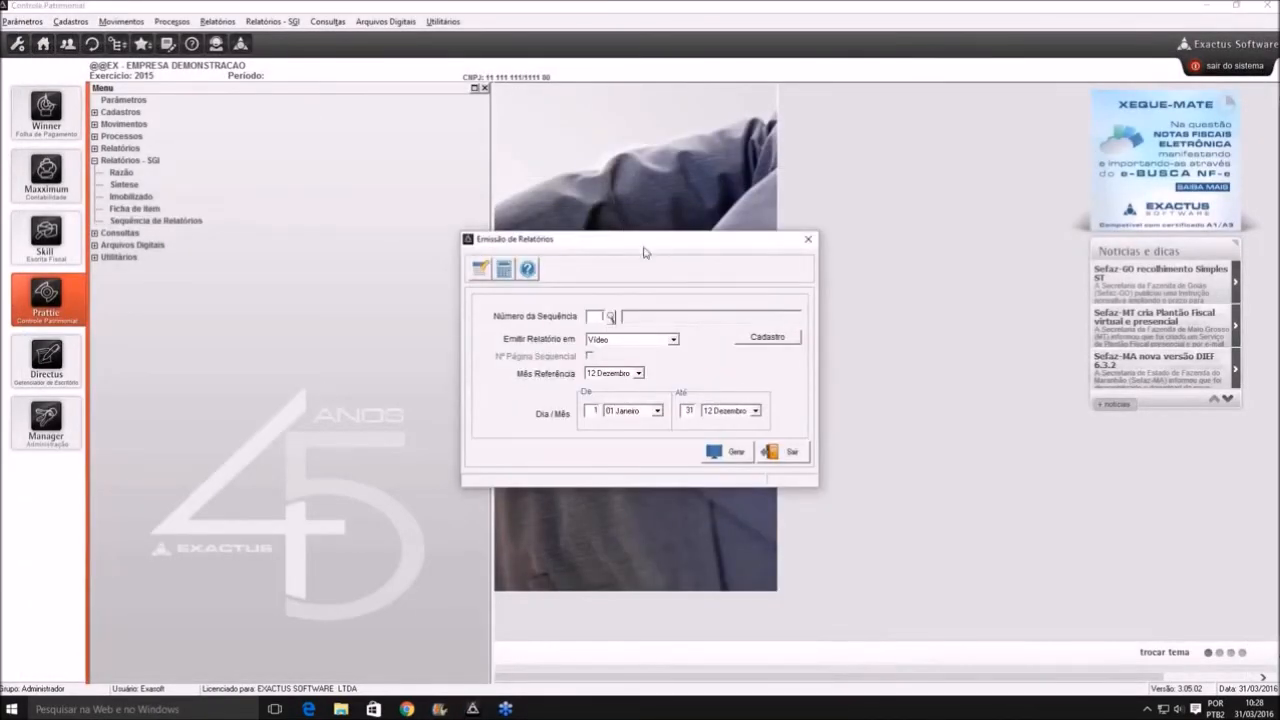
key(Escape)
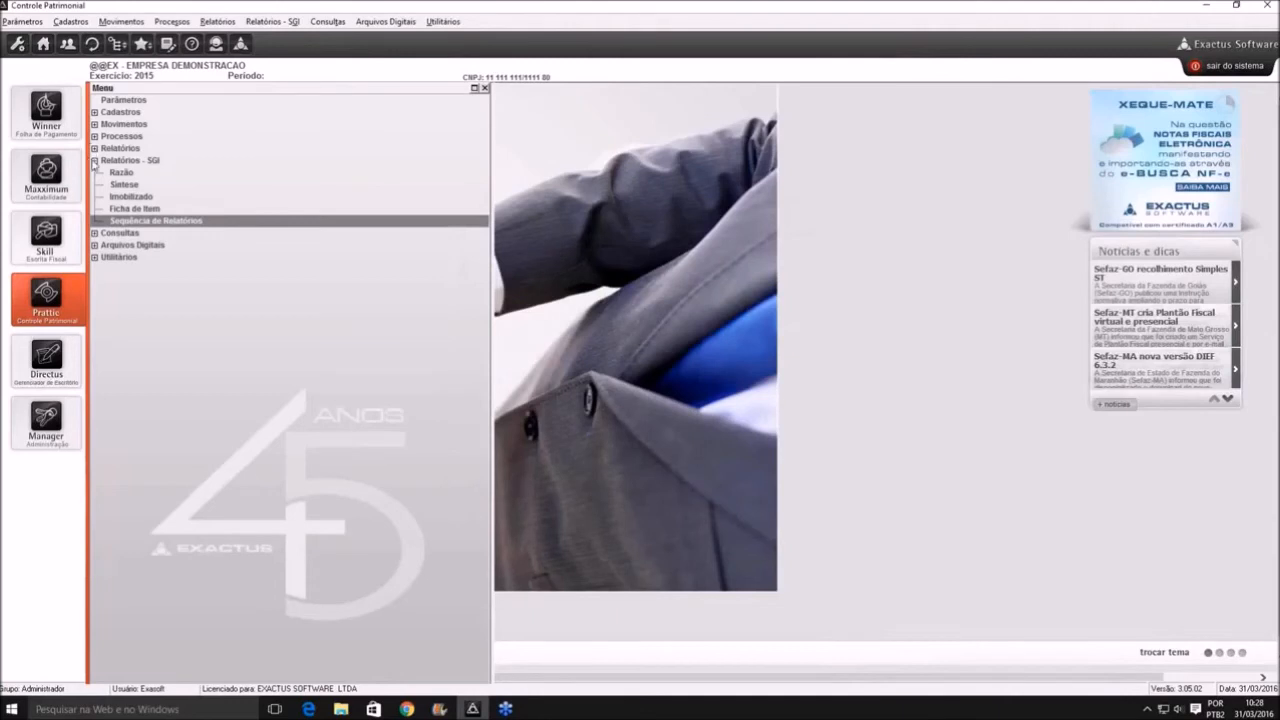
click(94, 161)
Consult the Saldo de Itens for the item CADEIRAS PARA SALA DE REUNIAO under código reduzido 7001, and close the query
click(94, 173)
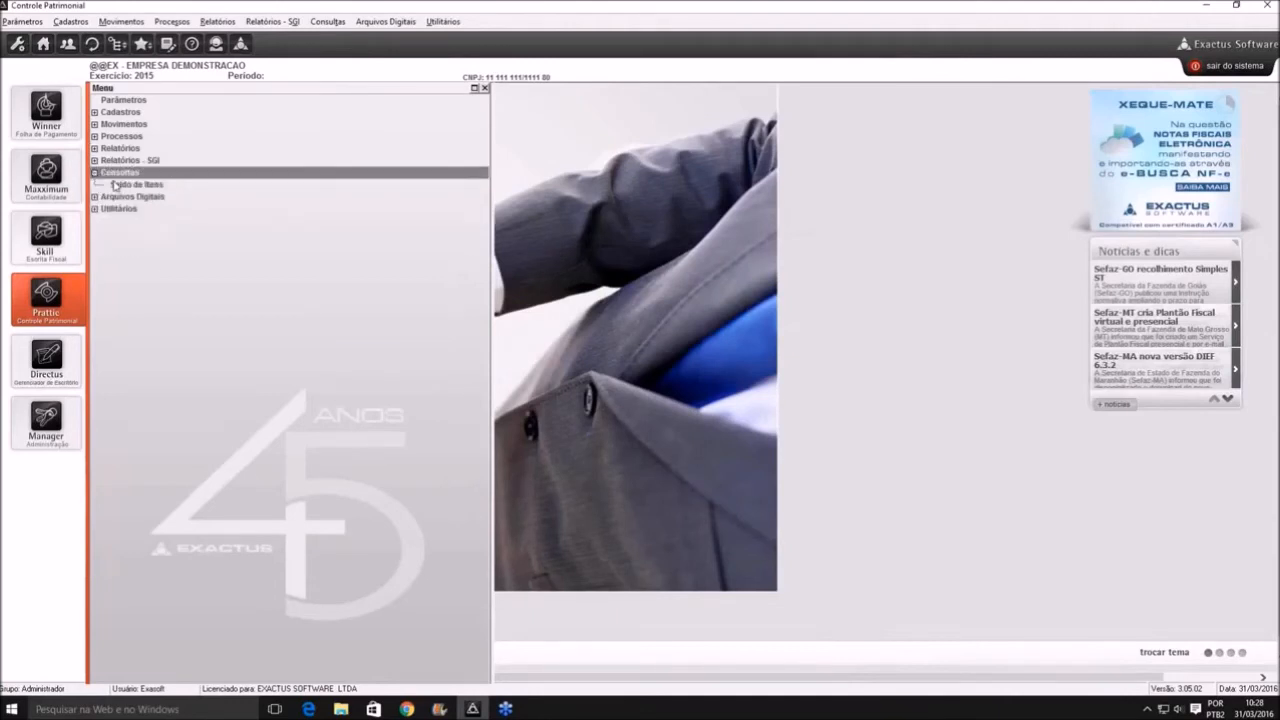
double_click(120, 185)
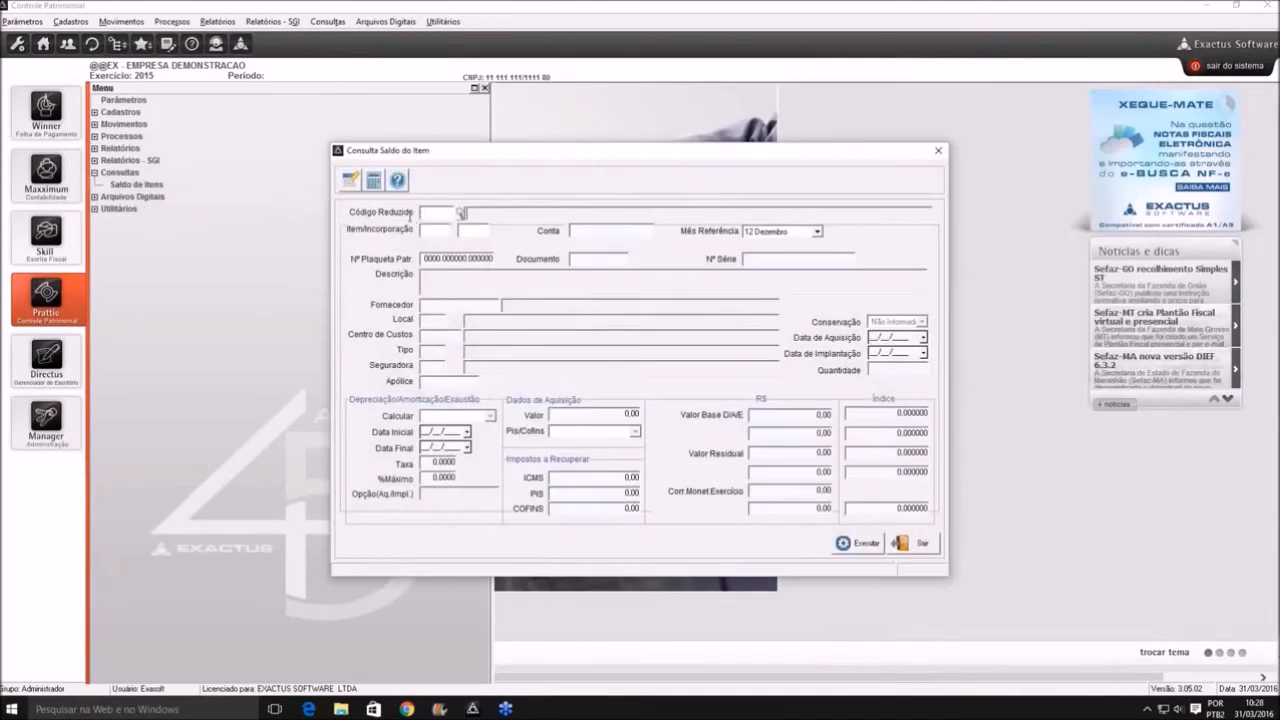
key(F2)
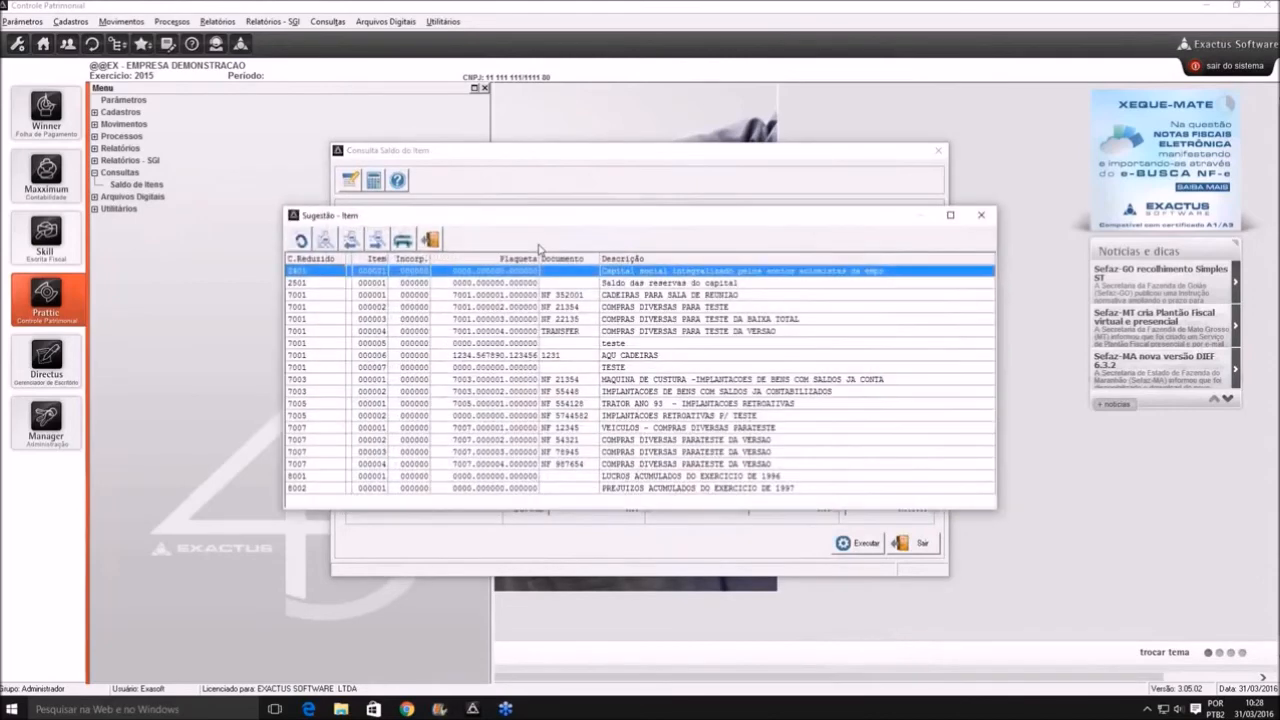
key(Down)
key(Down)
key(Down)
key(Up)
key(Return)
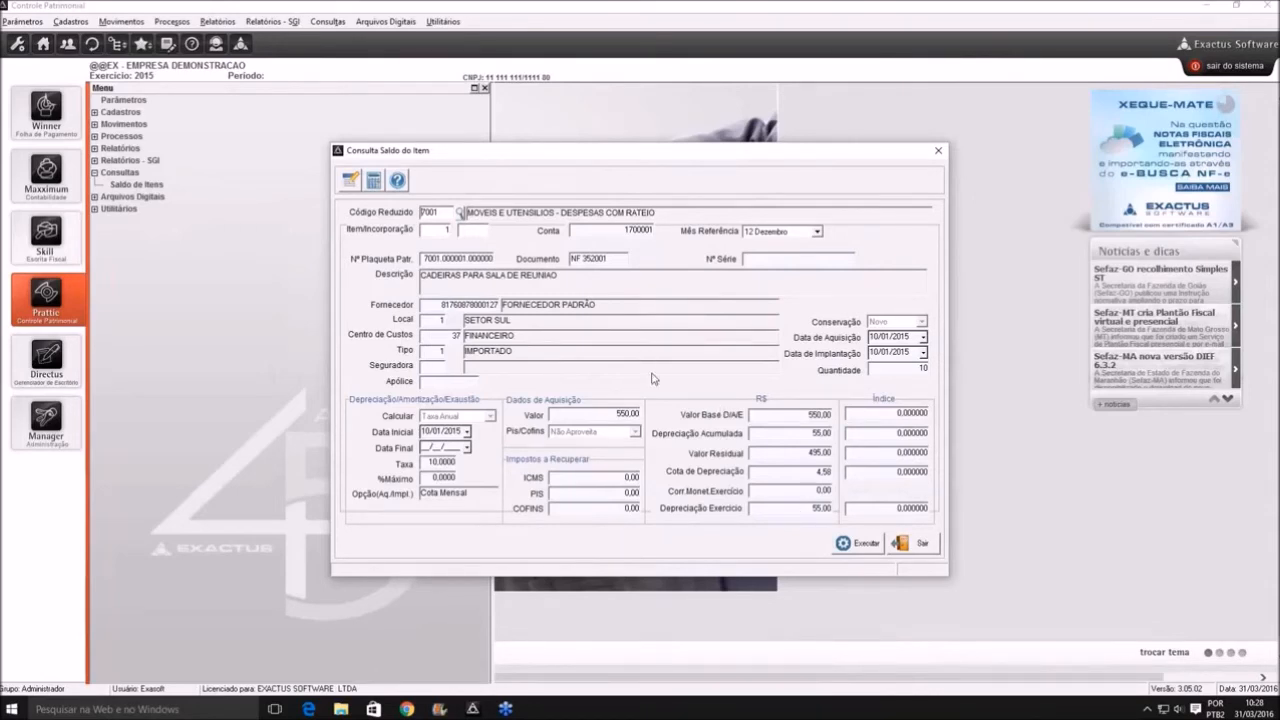
key(Escape)
click(95, 173)
View the Receita Federal digital file generation parameters under Arquivos Digitais and close them
click(95, 185)
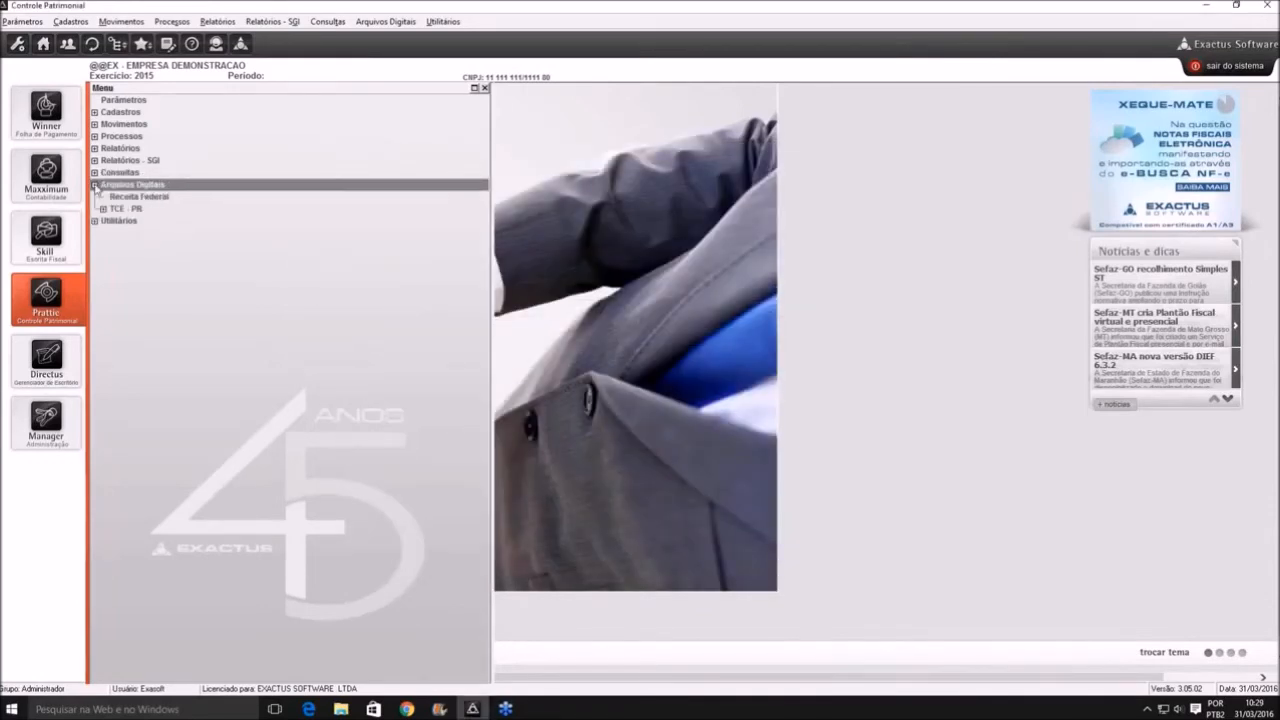
double_click(128, 199)
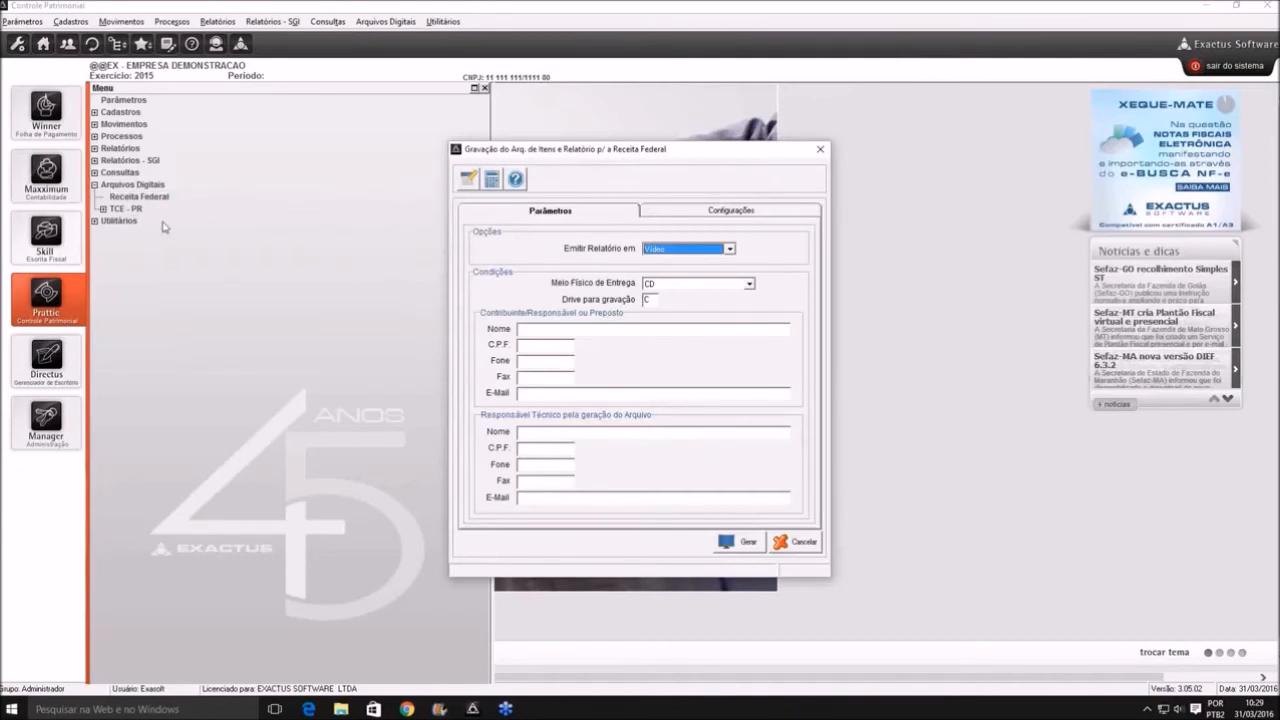
key(Escape)
View the TCE - PR Dados do Item list and a blank new item record, and close both without saving
click(103, 209)
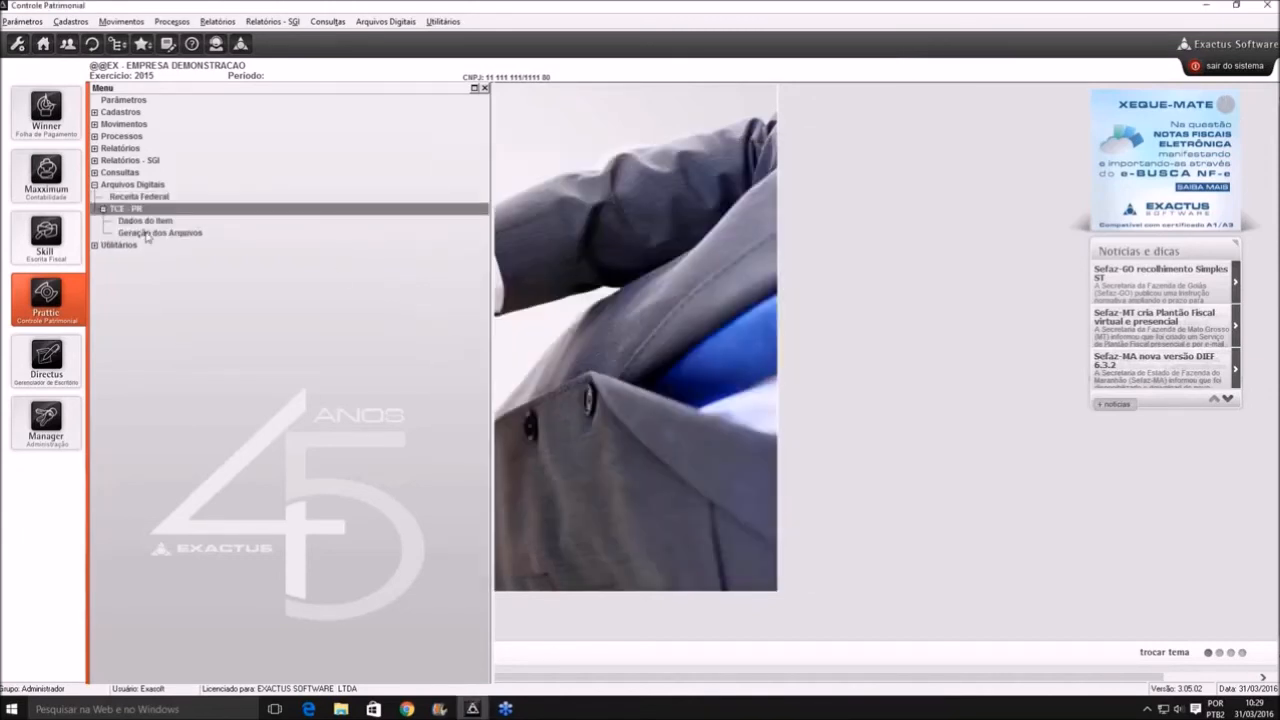
double_click(146, 221)
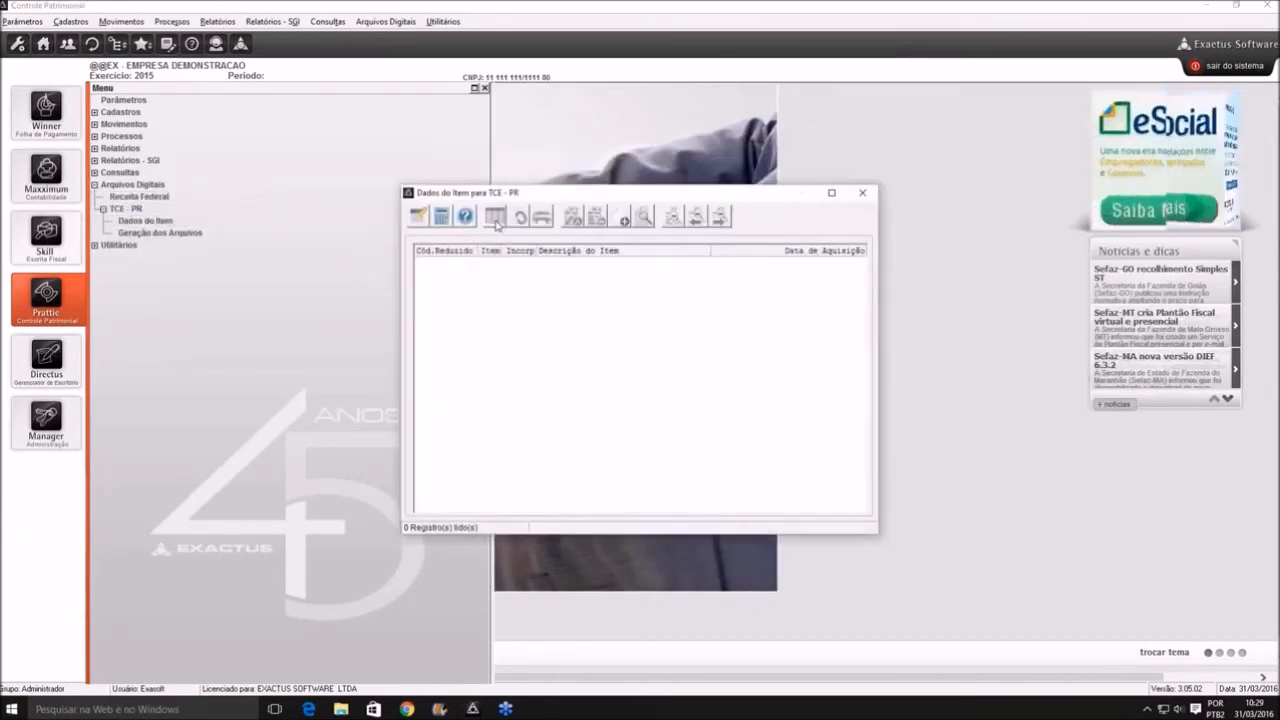
click(621, 216)
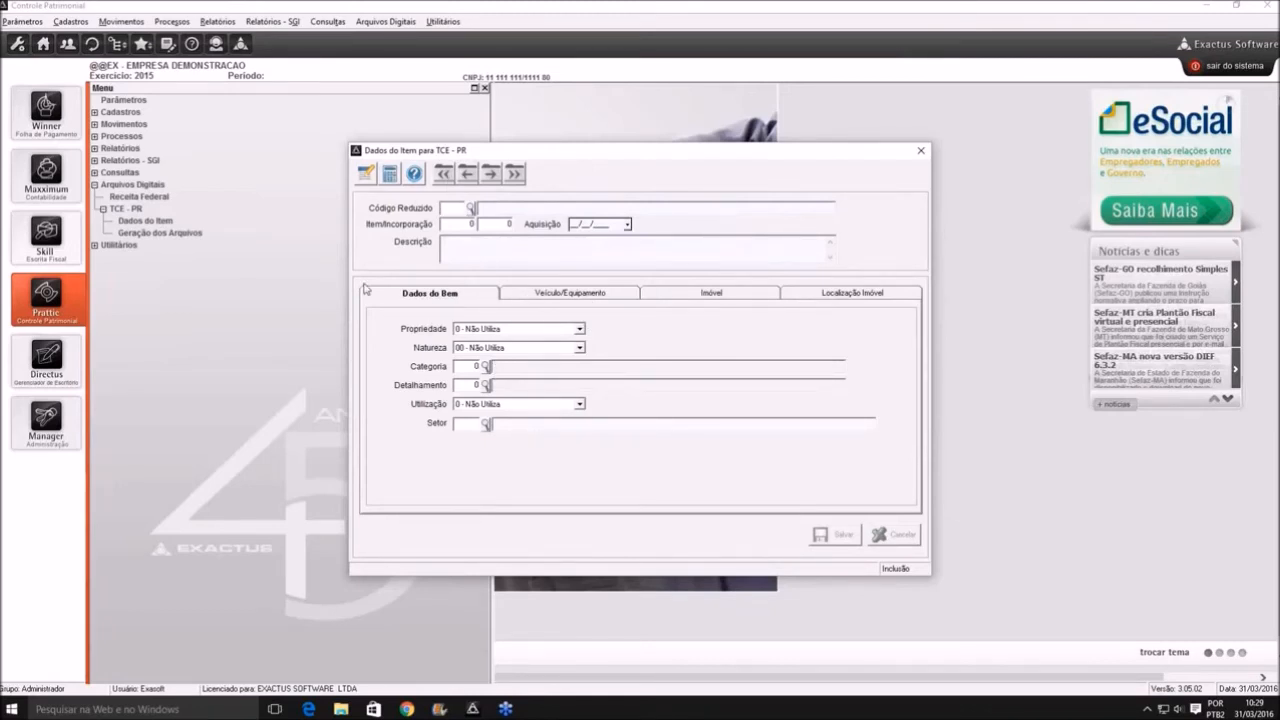
key(Escape)
key(Escape)
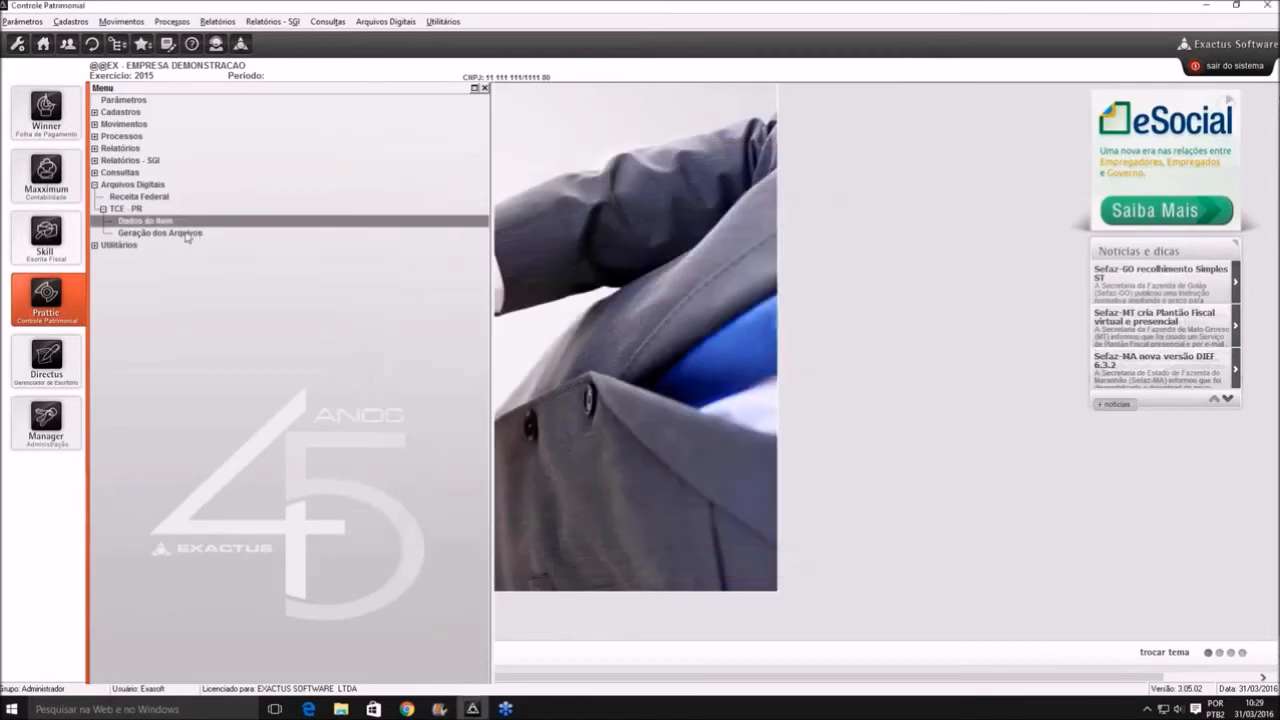
View the Geração dos Arquivos settings for TCE - PR, close them and collapse Arquivos Digitais
double_click(135, 238)
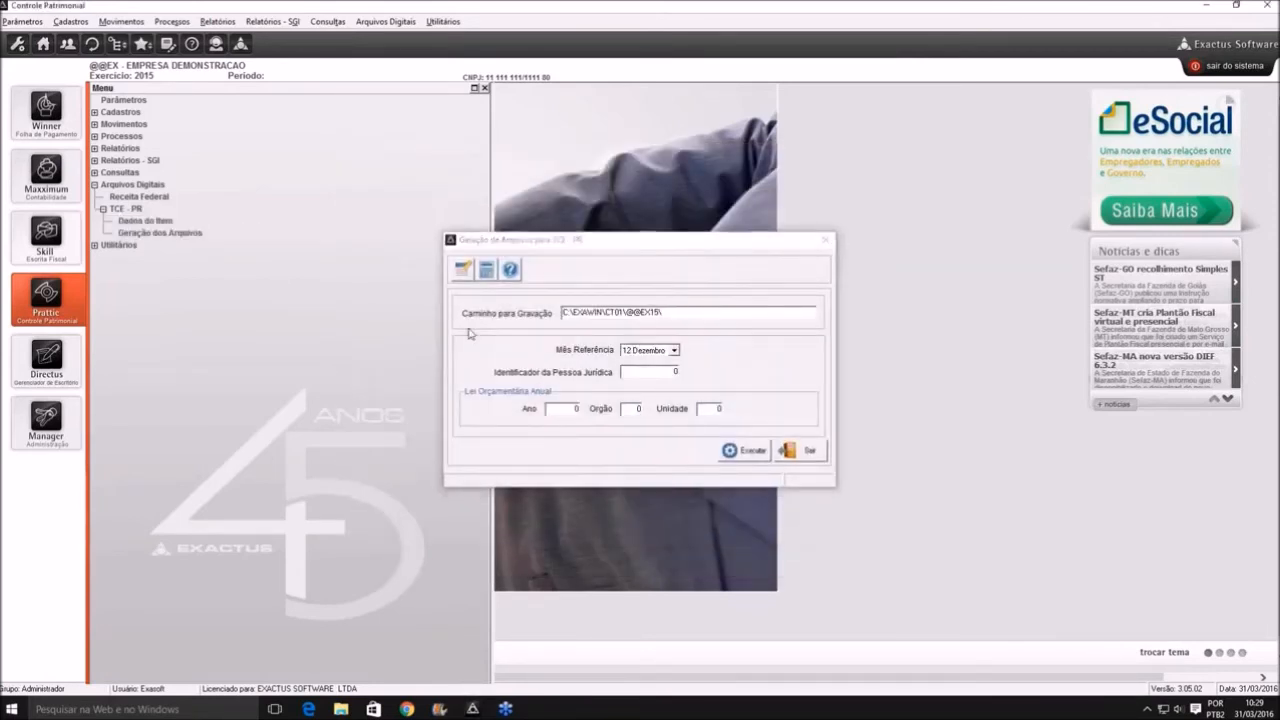
key(Escape)
click(94, 185)
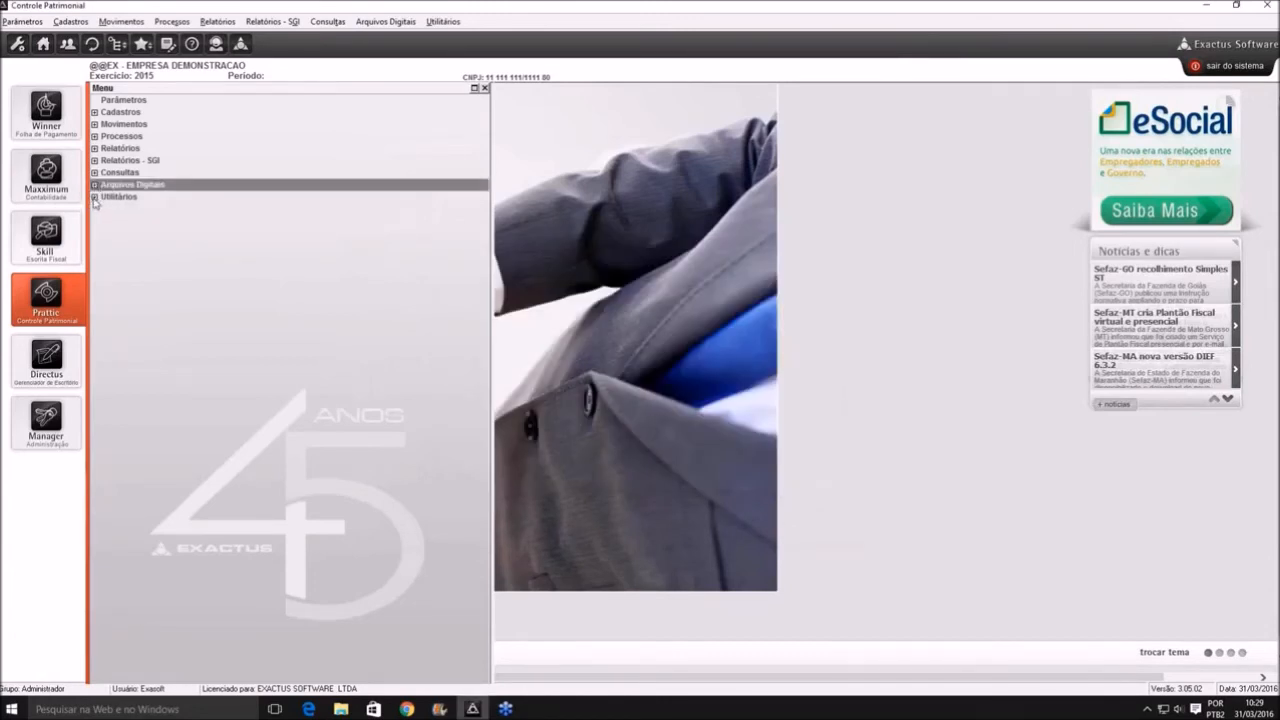
Look over the Diagnóstico, Reconstrução and Configuração do Log options under Utilitários
click(94, 197)
click(130, 210)
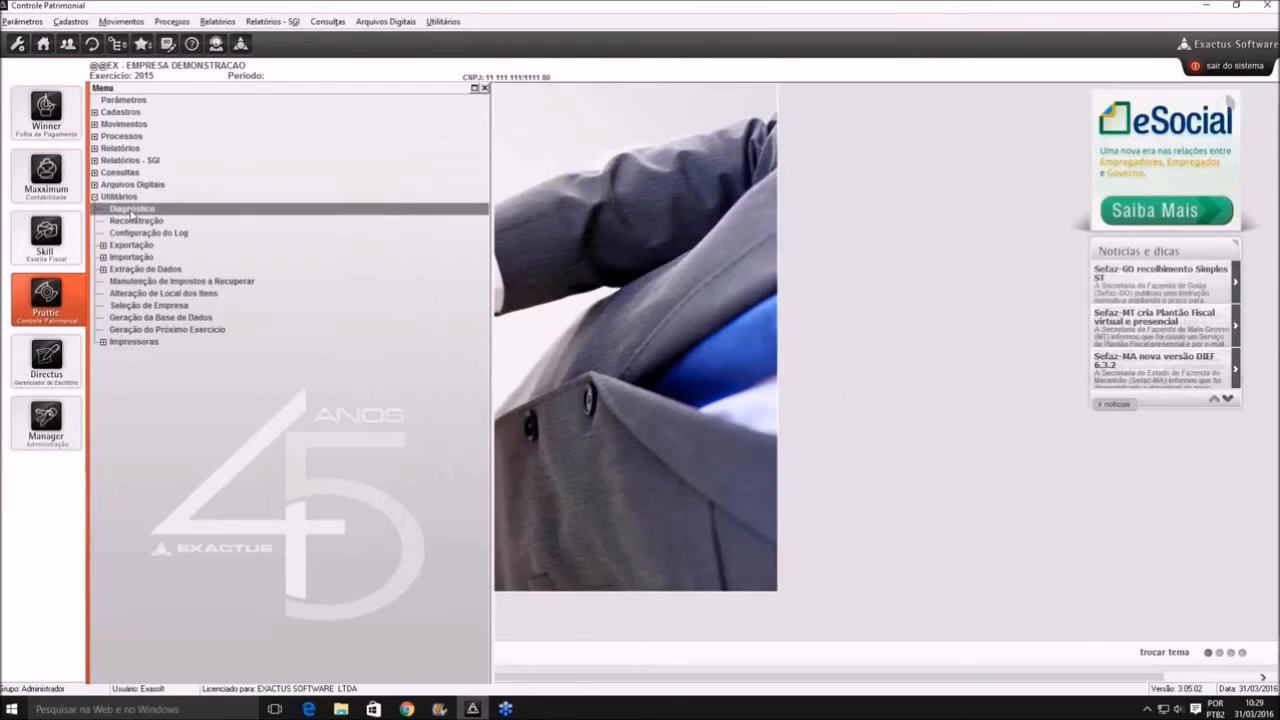
click(246, 222)
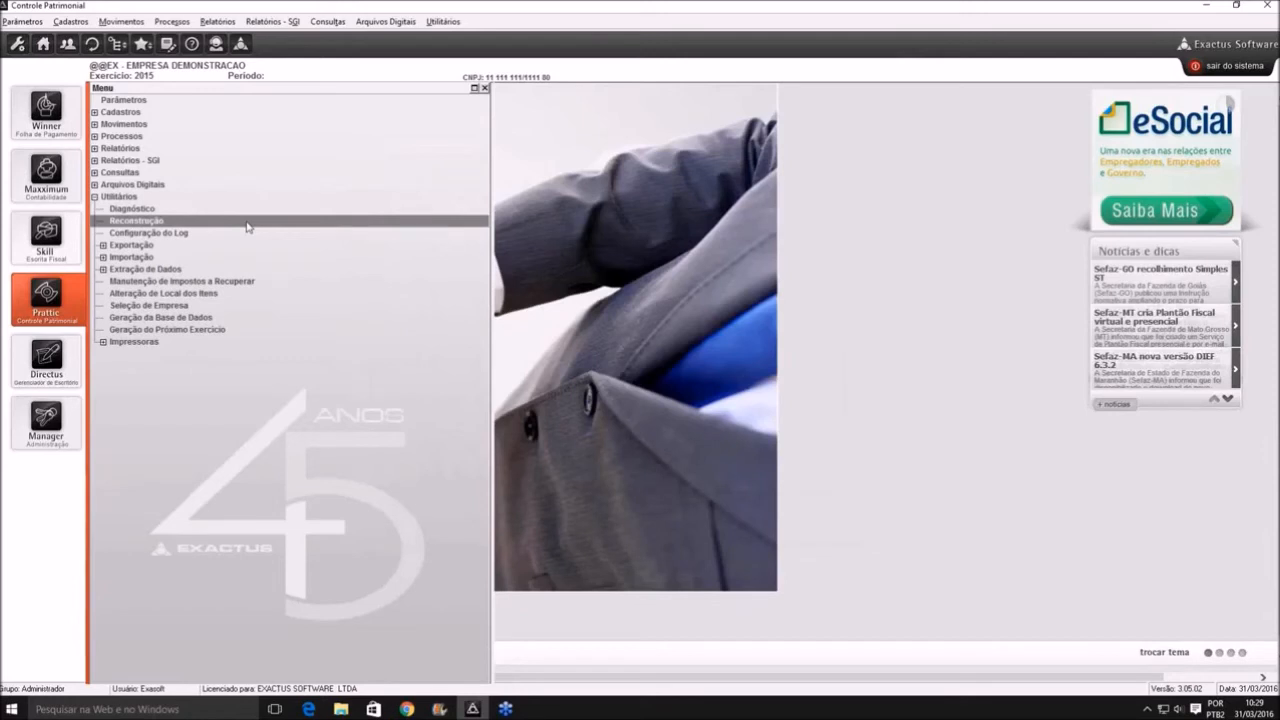
click(186, 233)
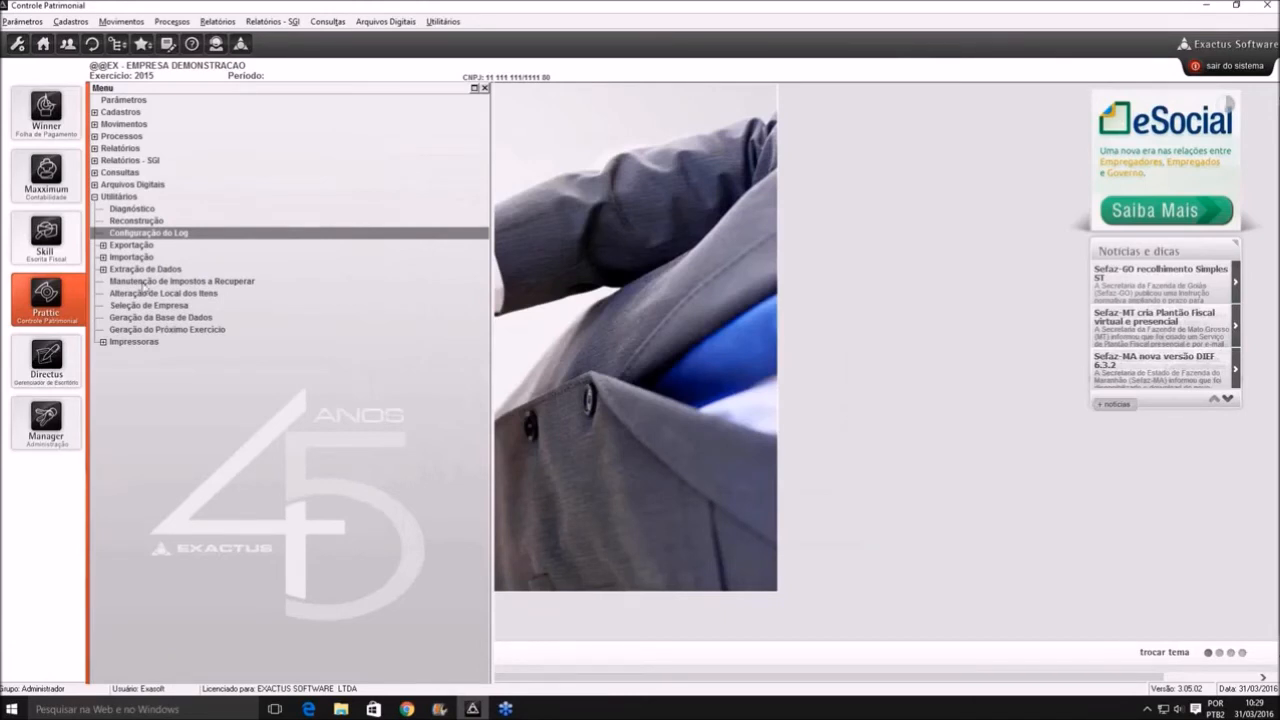
Look over the Exportação utilities: Lançamentos para Contabilidade, Cadastros, Saldos and Situação em Planilha
click(104, 246)
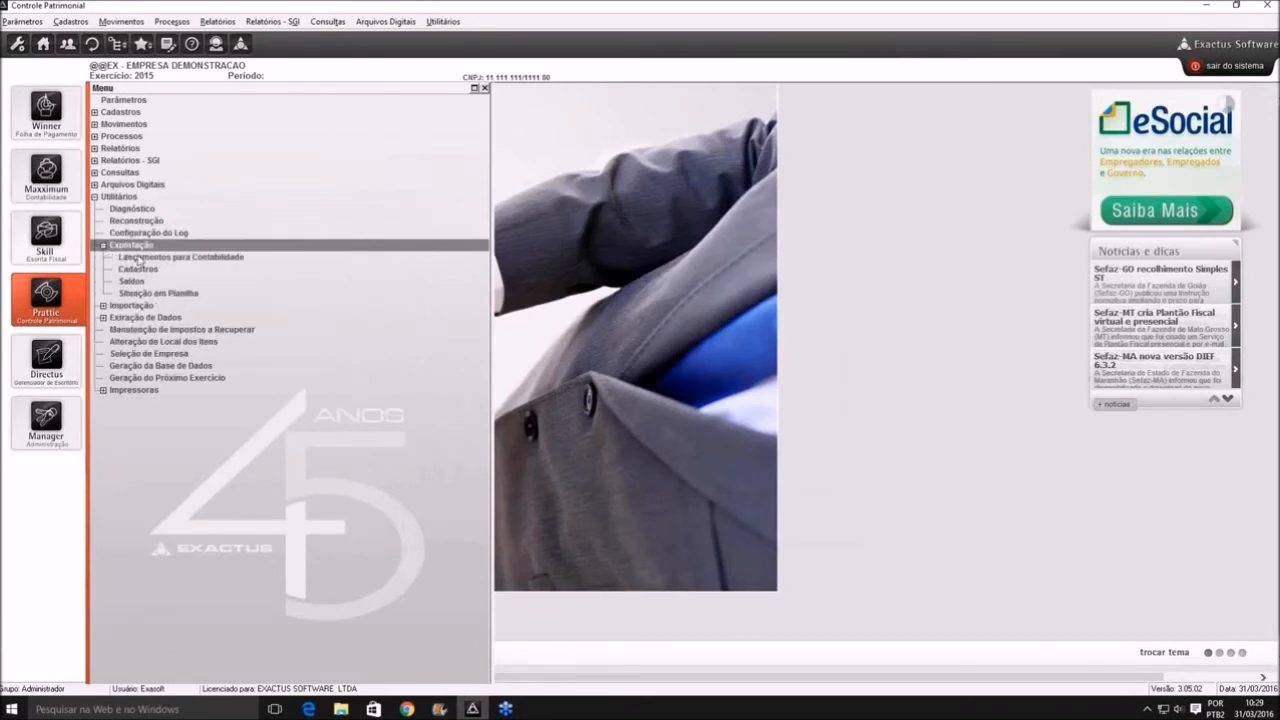
click(140, 259)
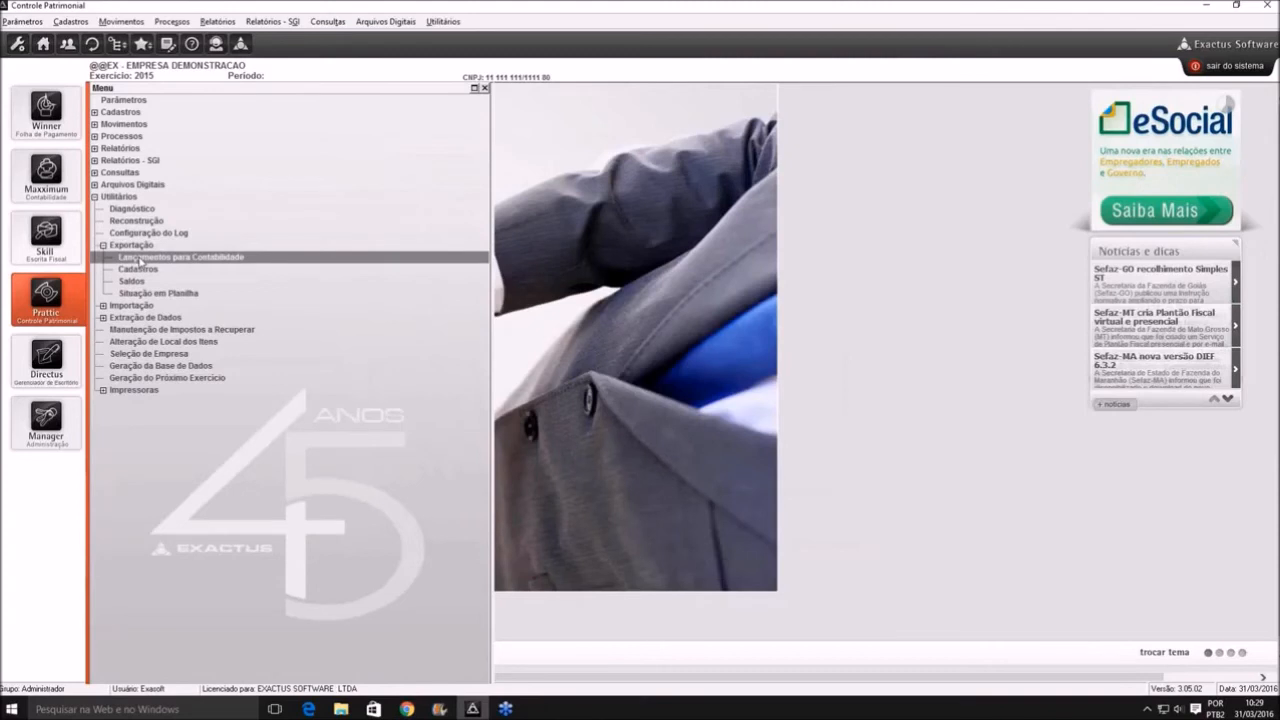
click(146, 271)
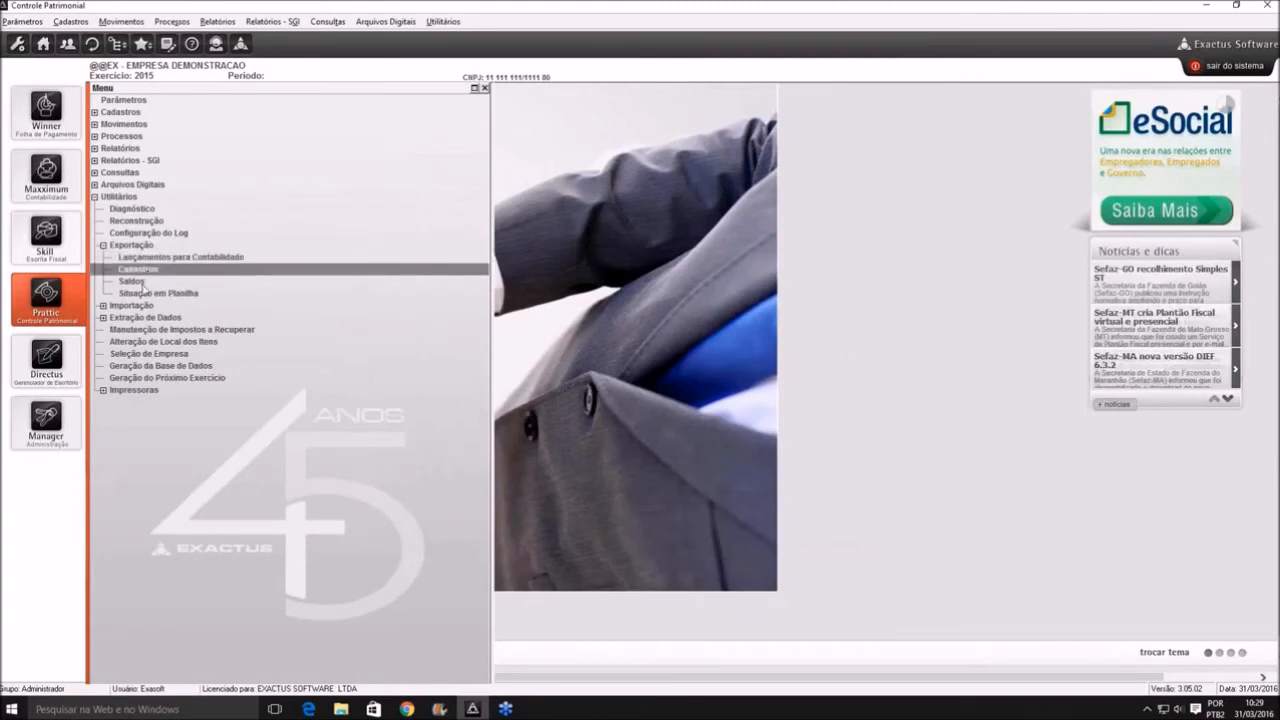
click(148, 284)
click(154, 295)
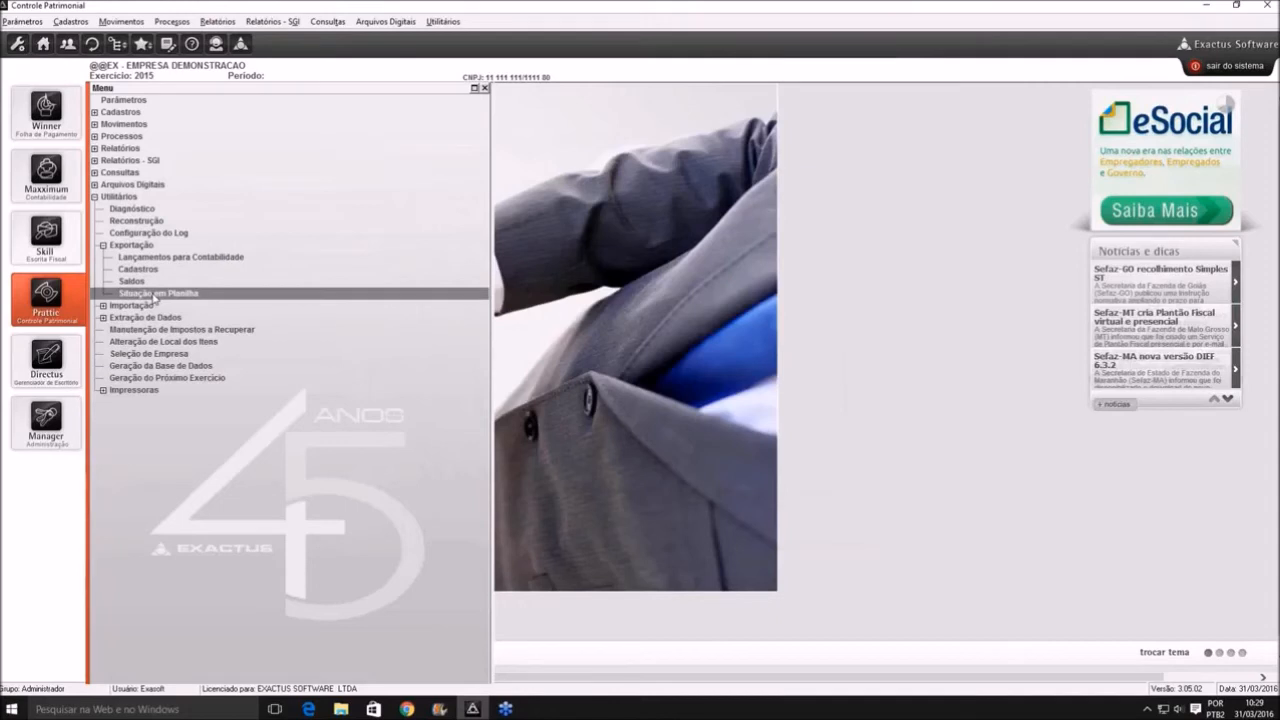
View the Situação do Saldo em Planilha export settings, close them and collapse Exportação
double_click(154, 295)
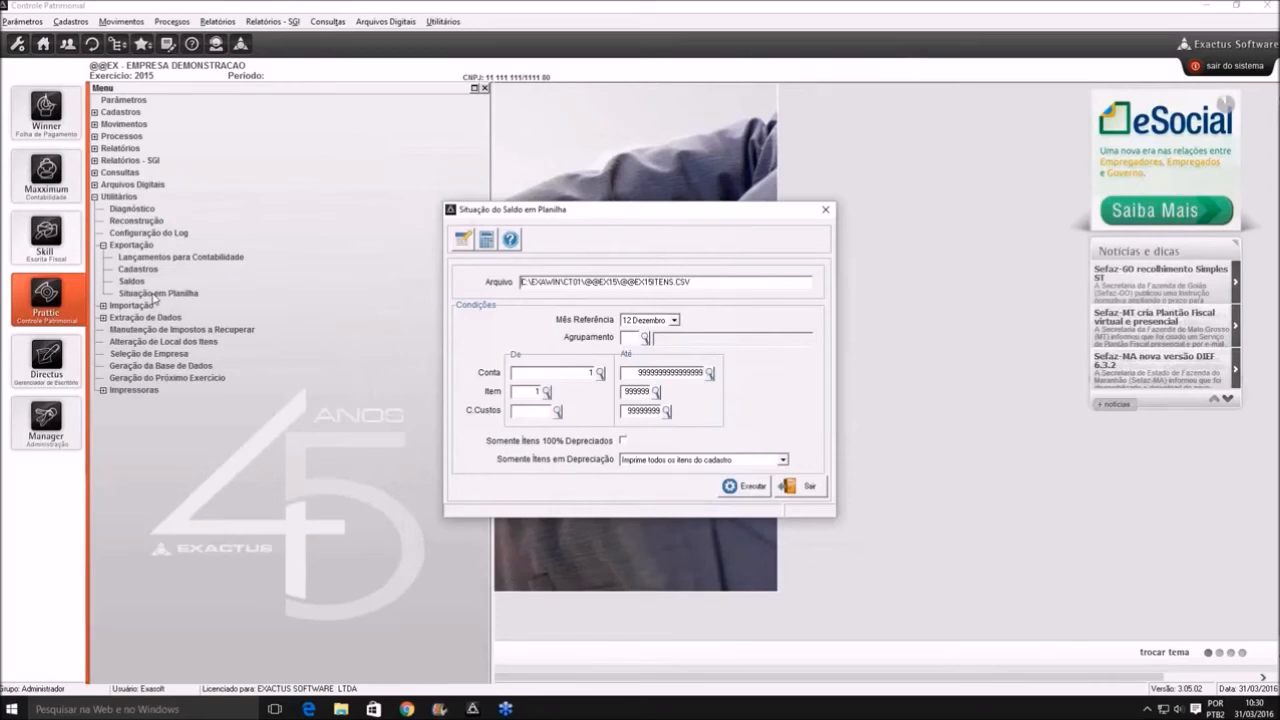
click(153, 297)
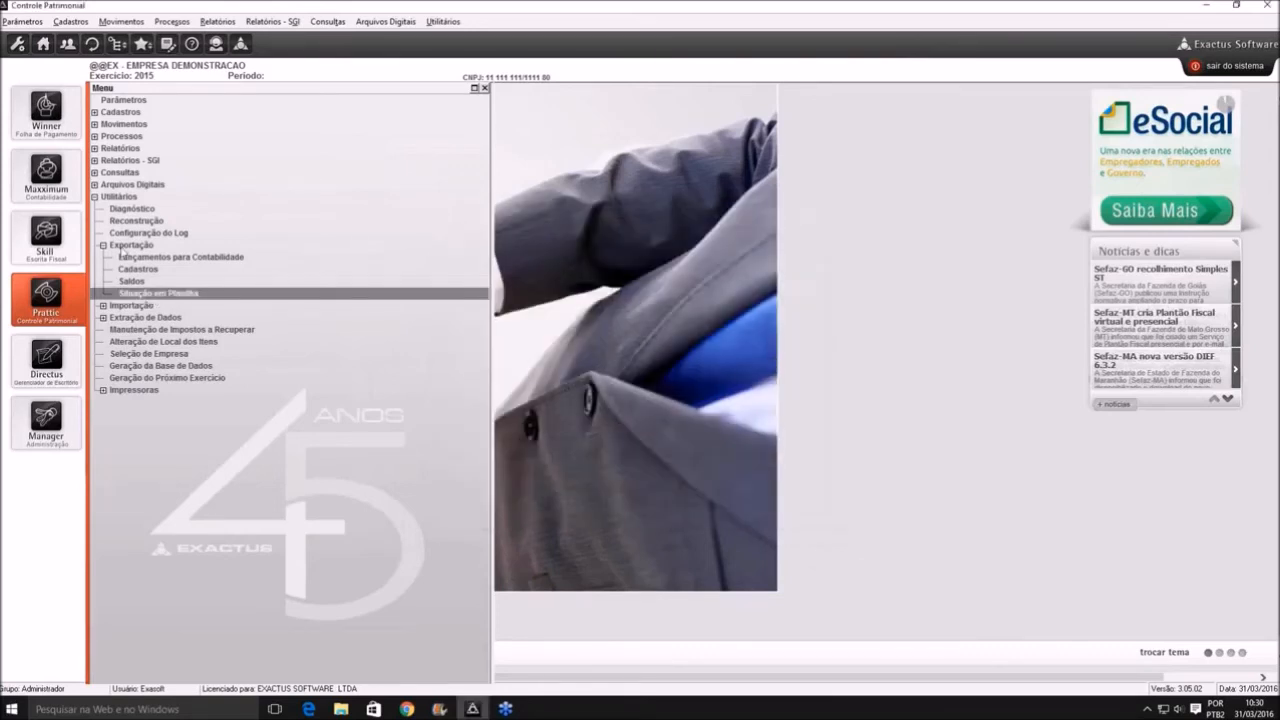
click(103, 245)
Expand the Importação utilities and look over Cadastros and Fornecedores - Skill
click(103, 258)
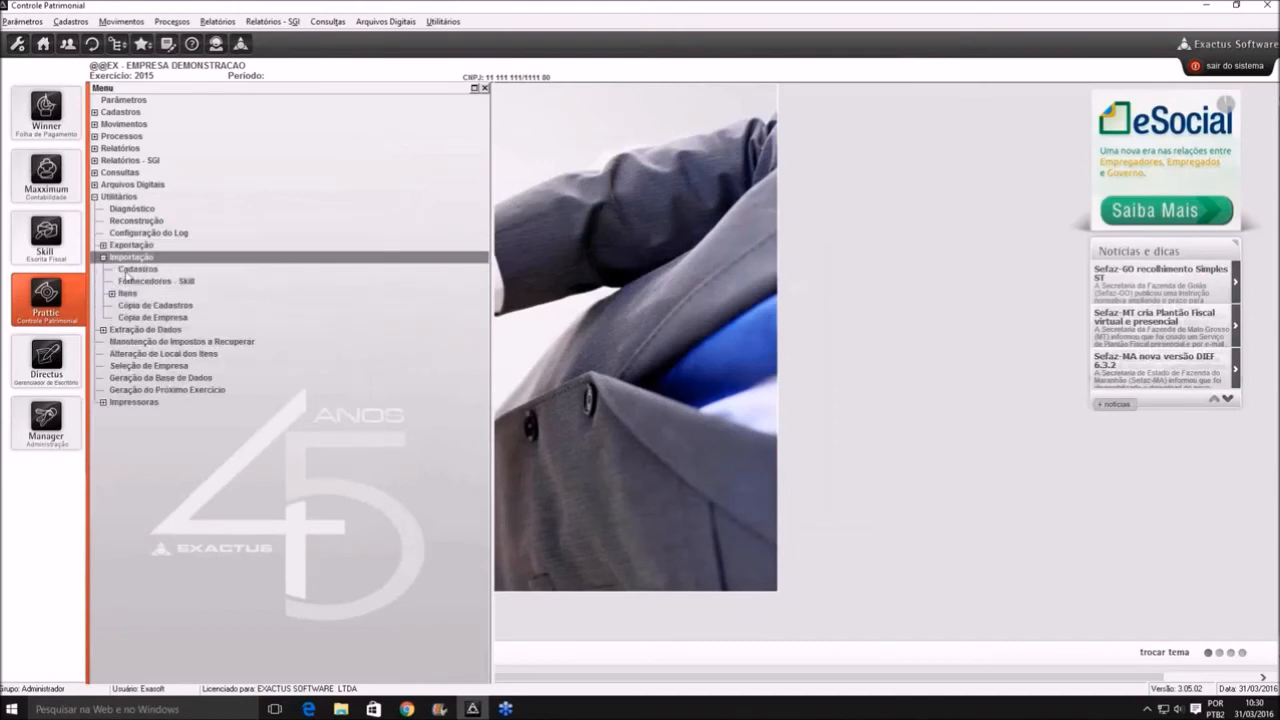
click(126, 271)
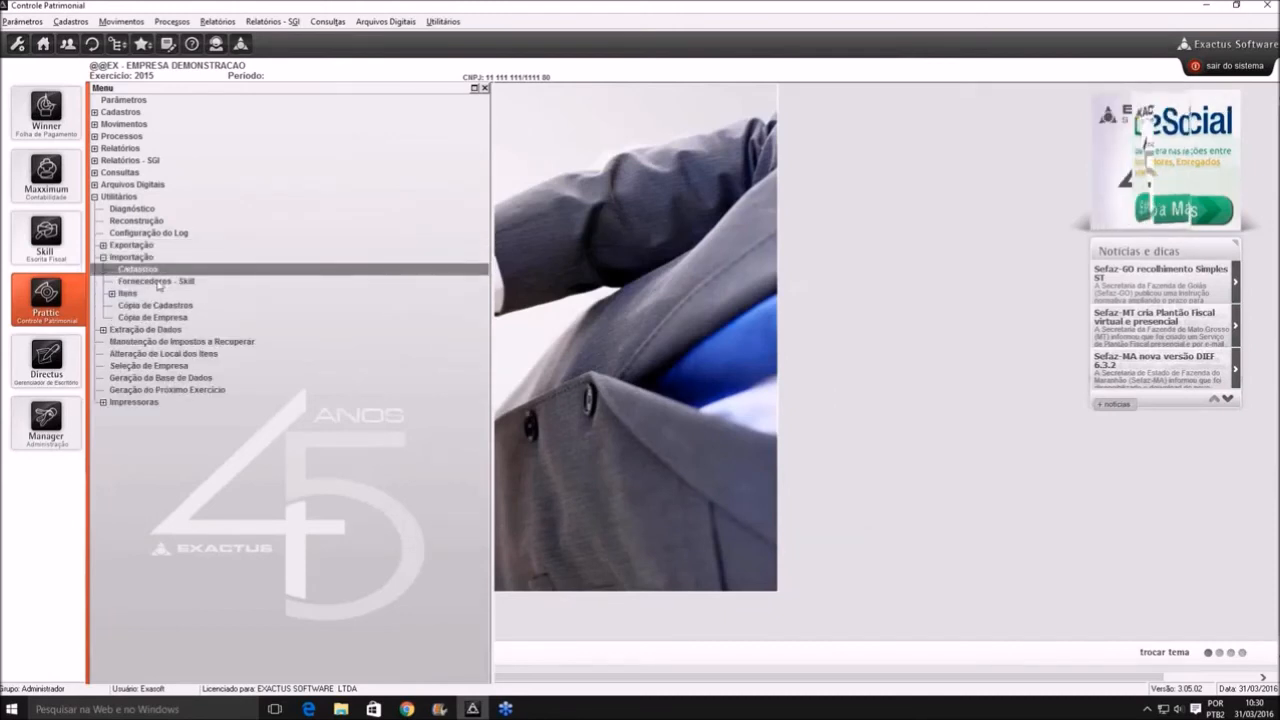
click(157, 283)
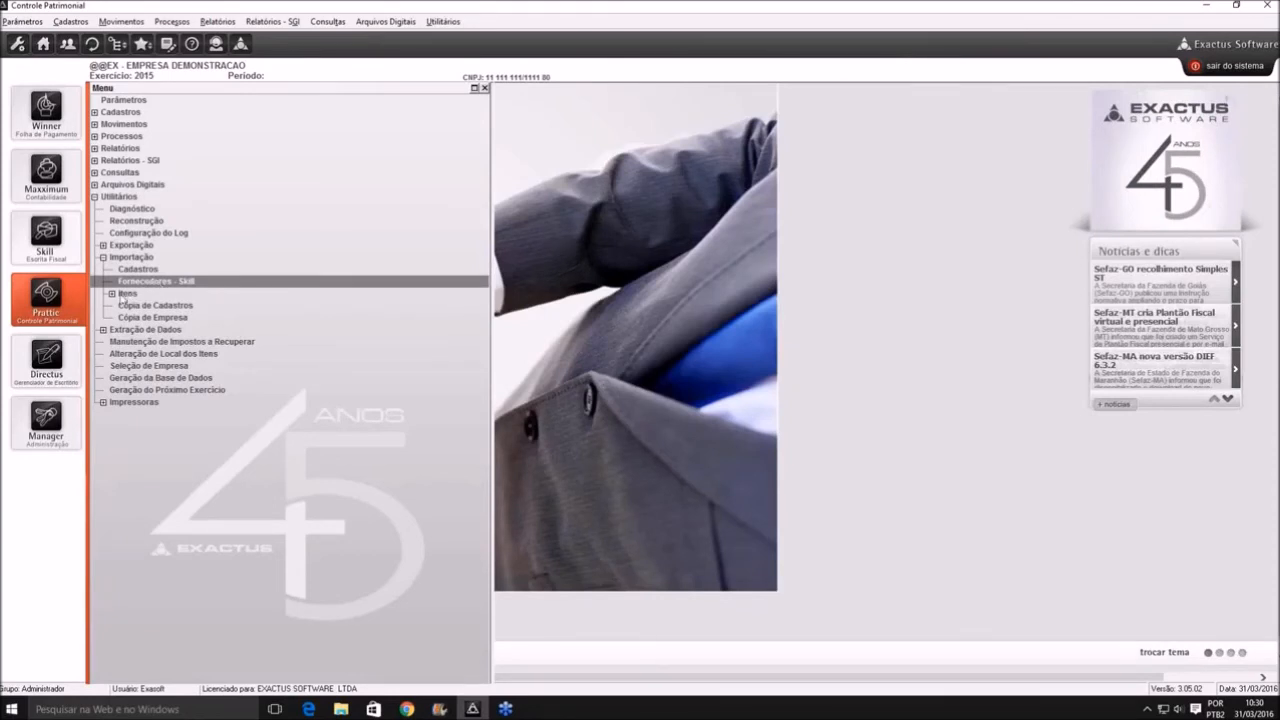
Look over the Itens import options Implantação, Aquisições and Desfazer Importação, and collapse Itens
click(111, 294)
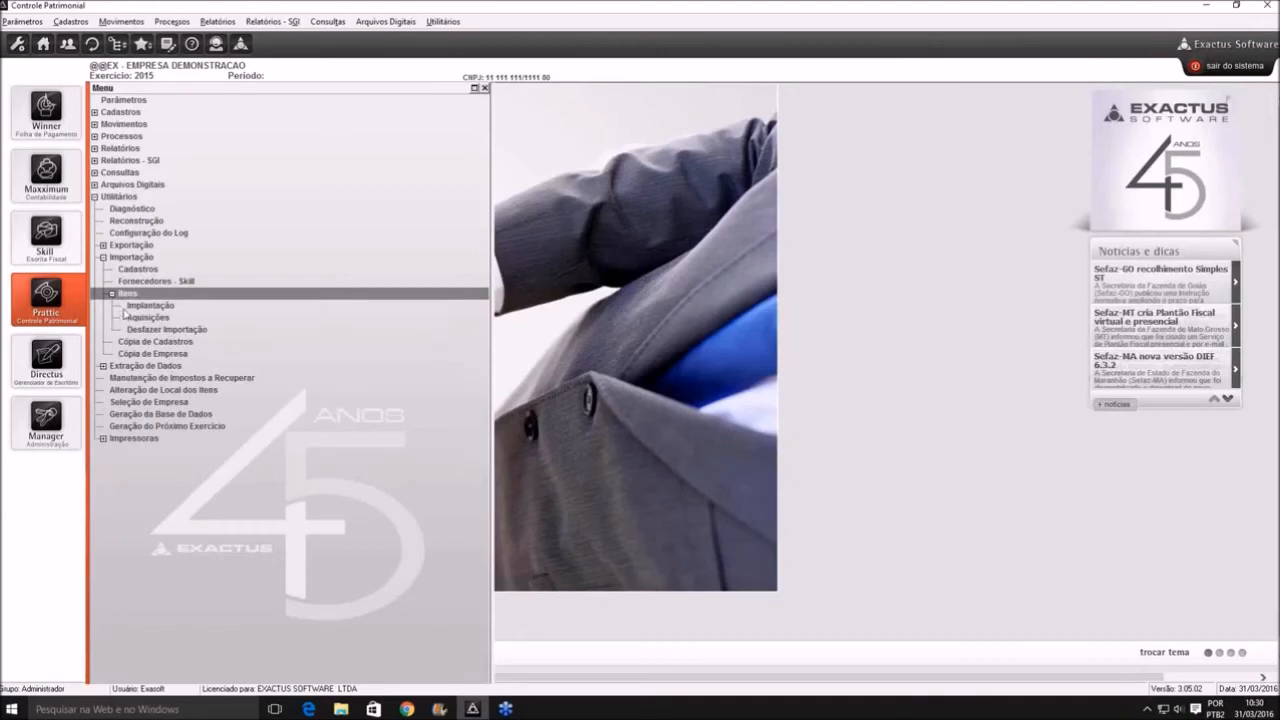
click(146, 307)
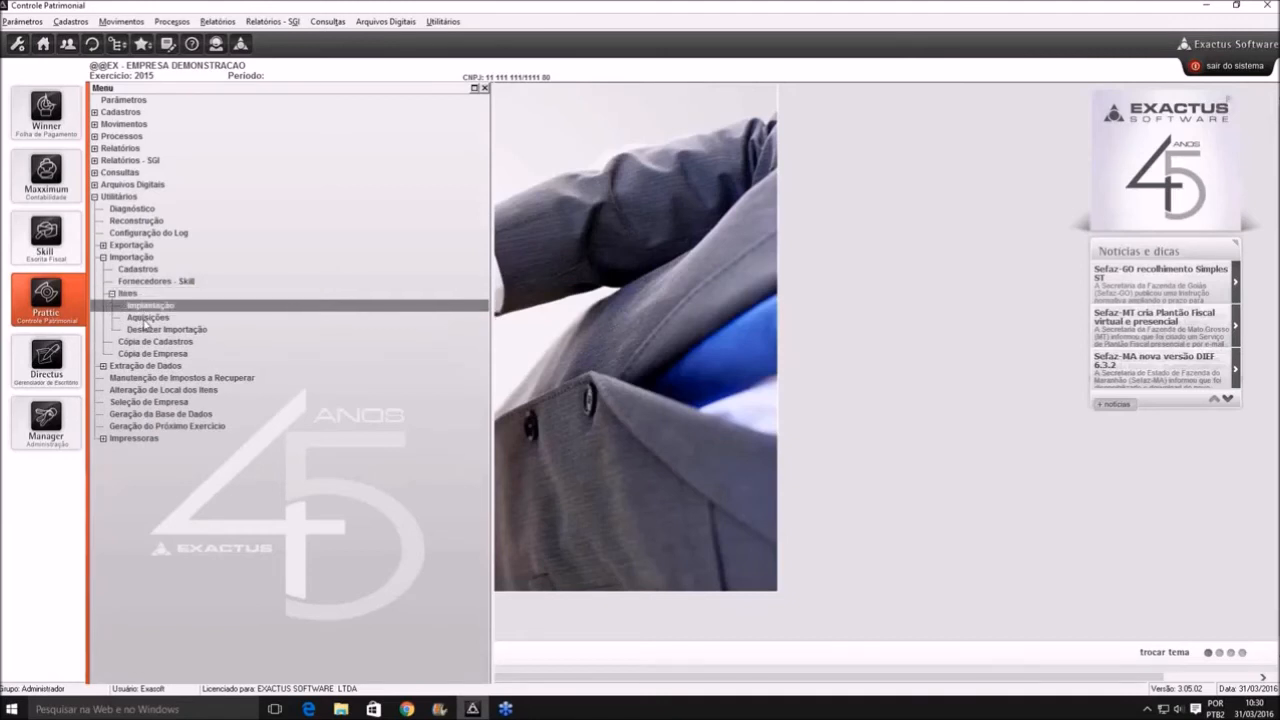
click(150, 330)
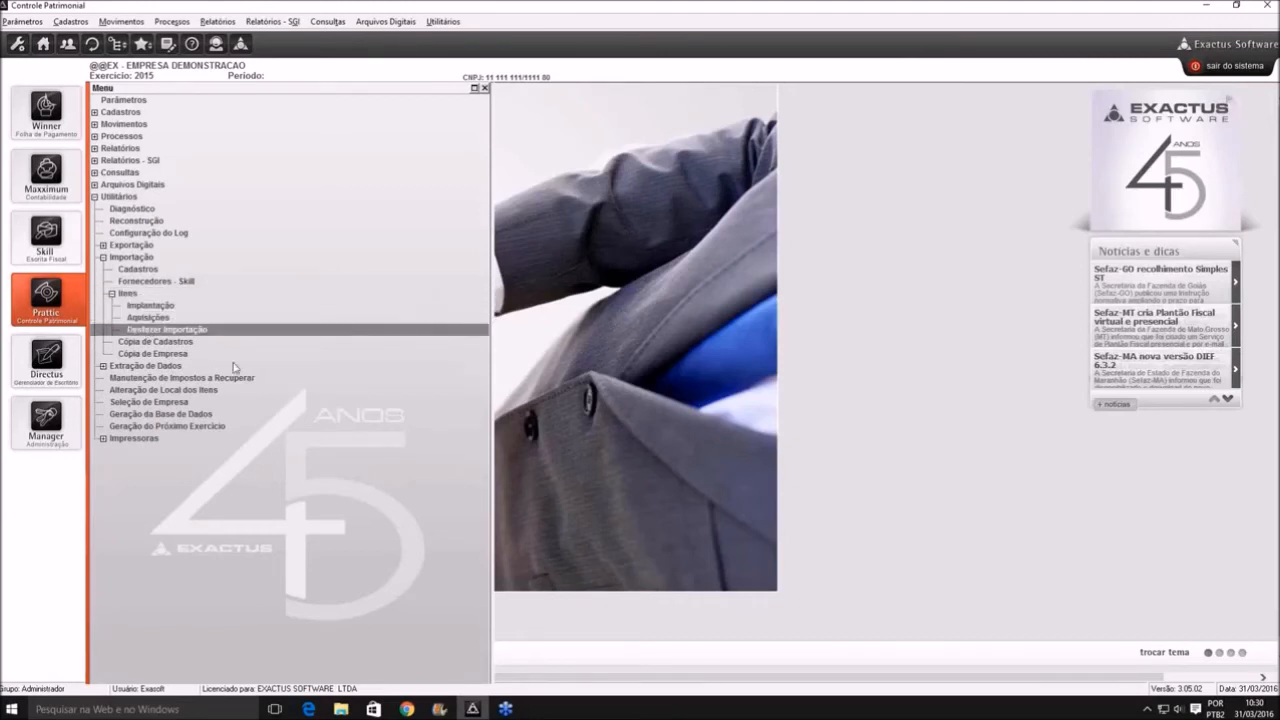
click(178, 305)
click(186, 317)
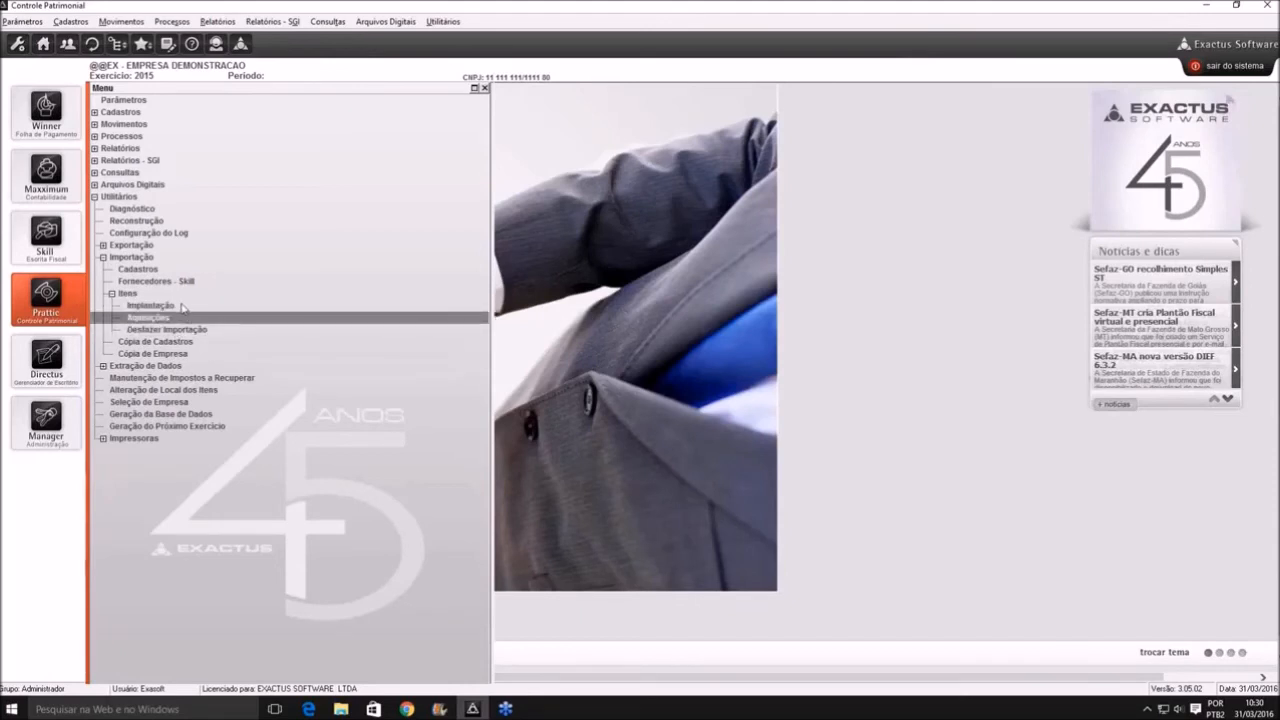
click(183, 307)
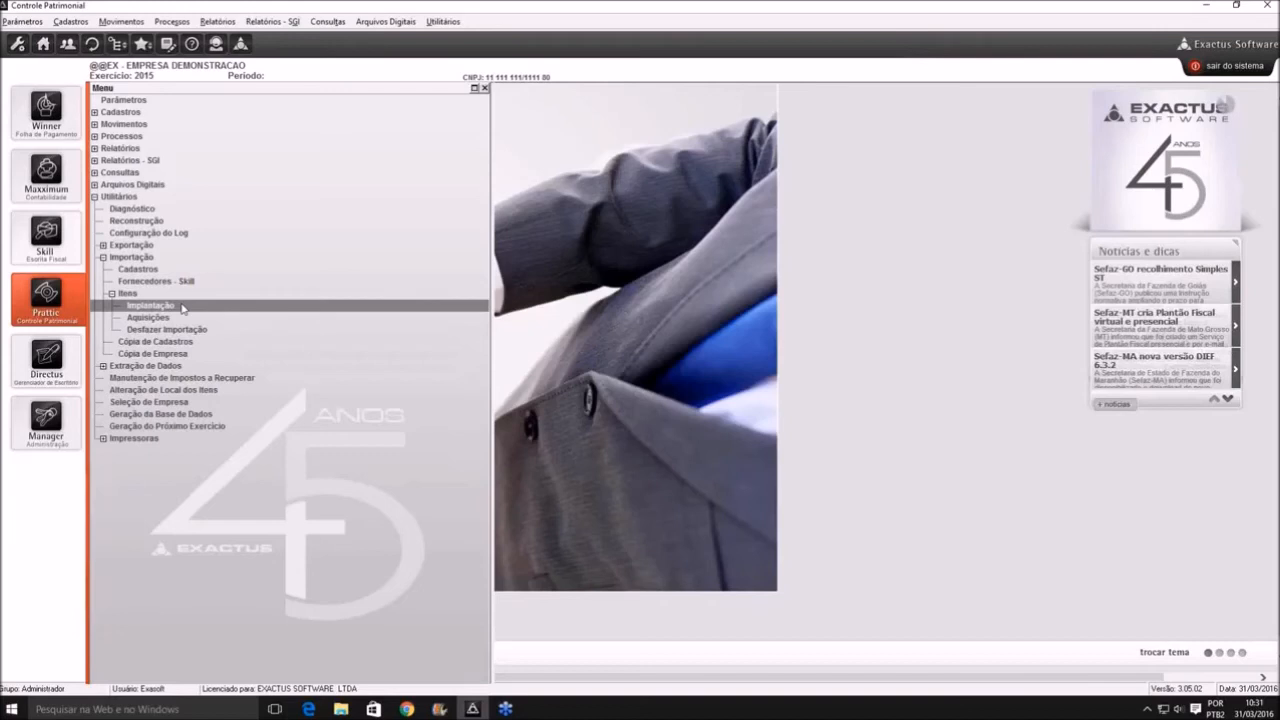
click(170, 318)
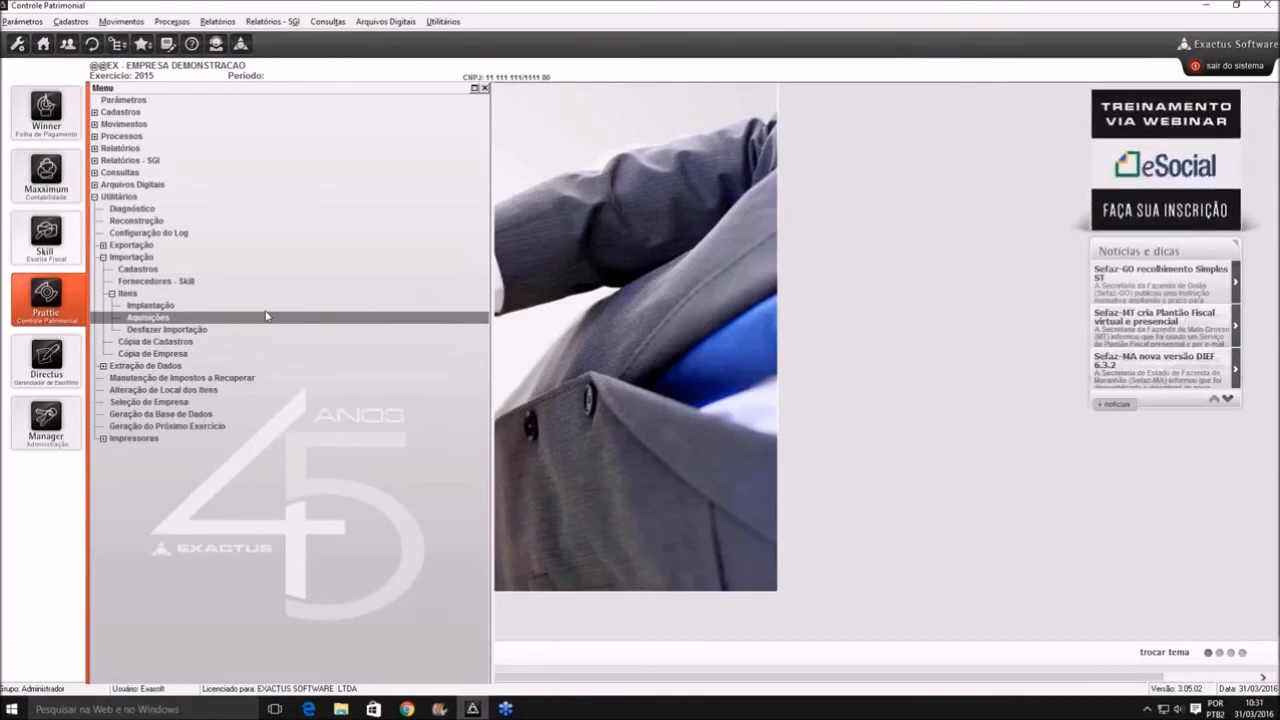
key(Down)
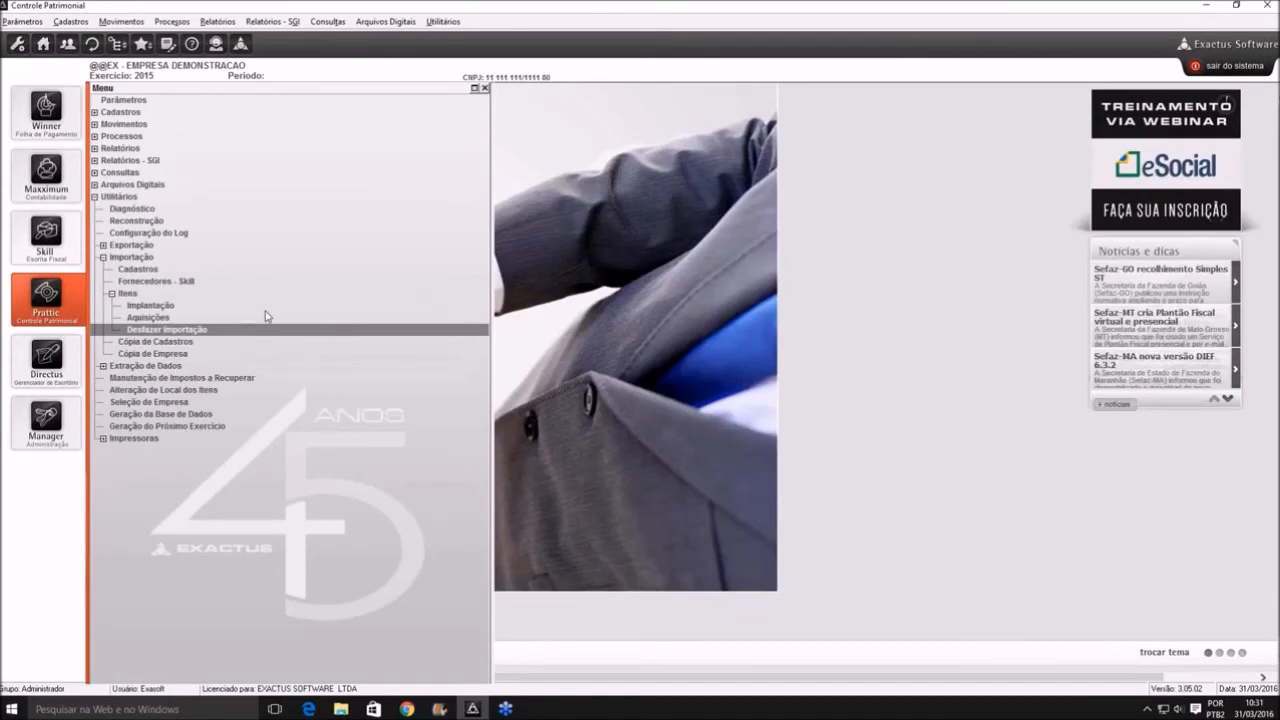
key(Up)
key(Up)
key(Up)
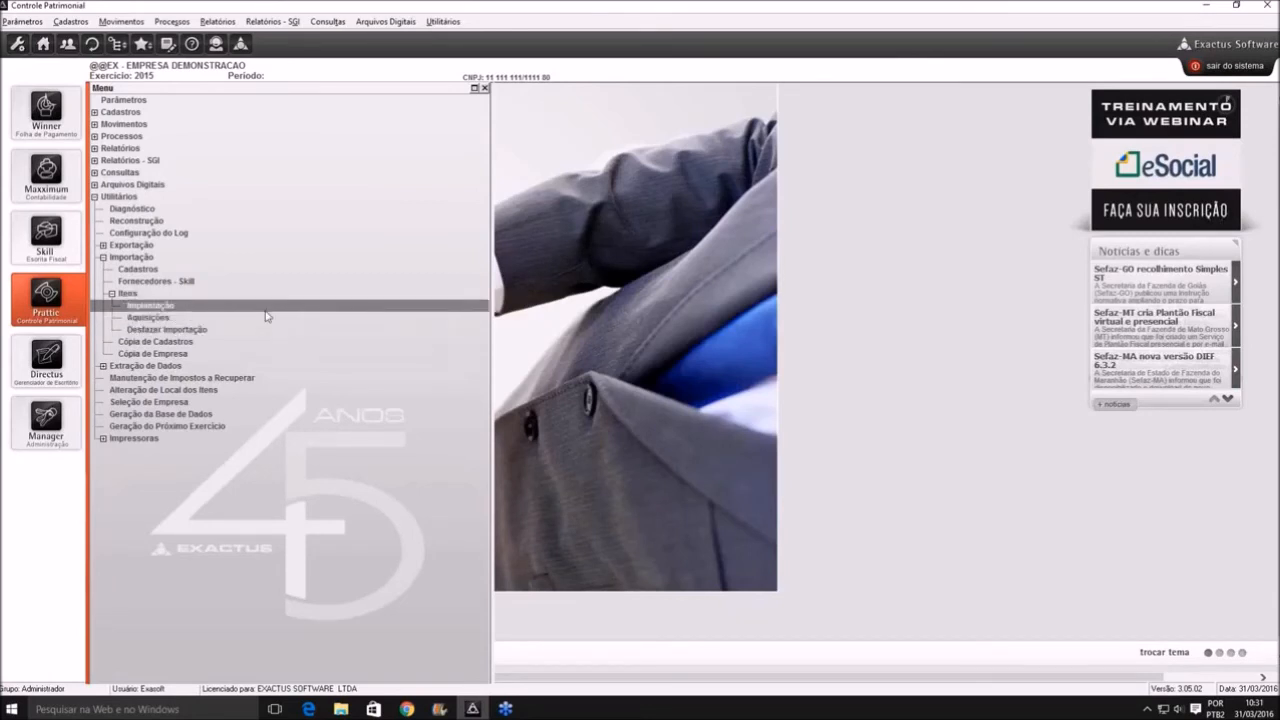
key(Left)
Look over Cópia de Cadastros and Cópia de Empresa, and collapse Importação
key(Down)
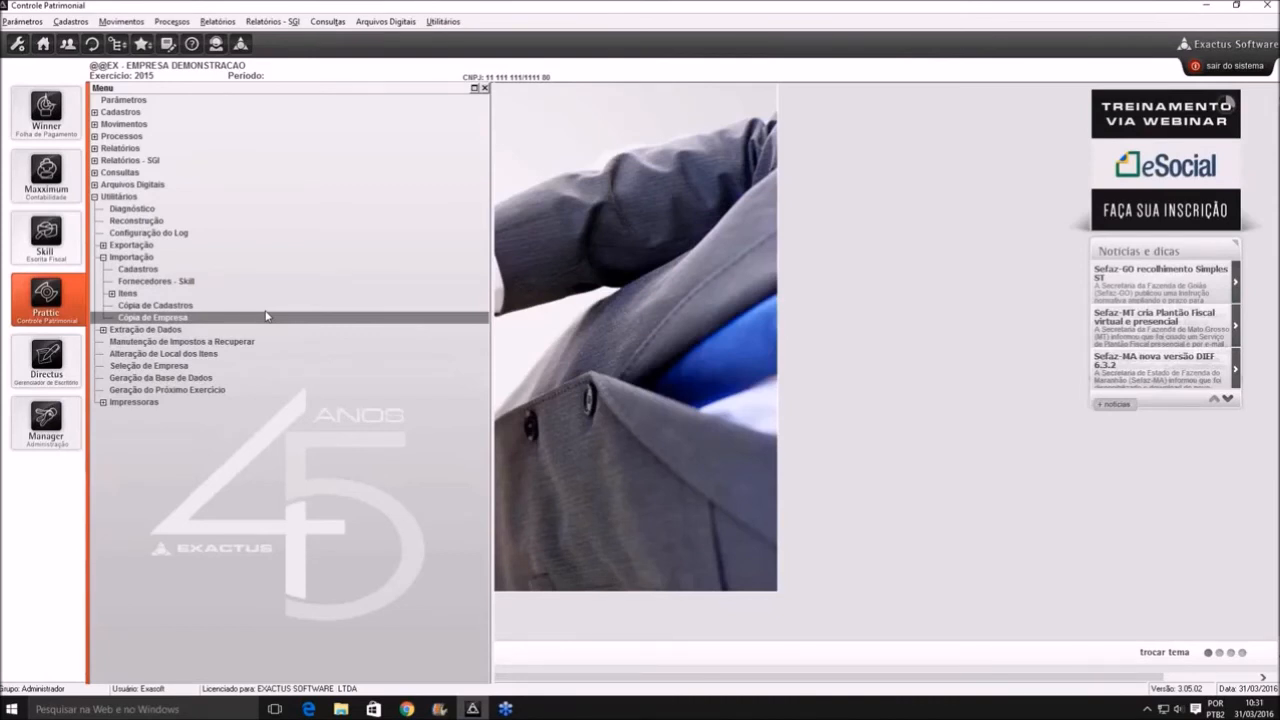
key(Up)
key(Up)
key(Up)
key(Up)
key(Up)
key(Left)
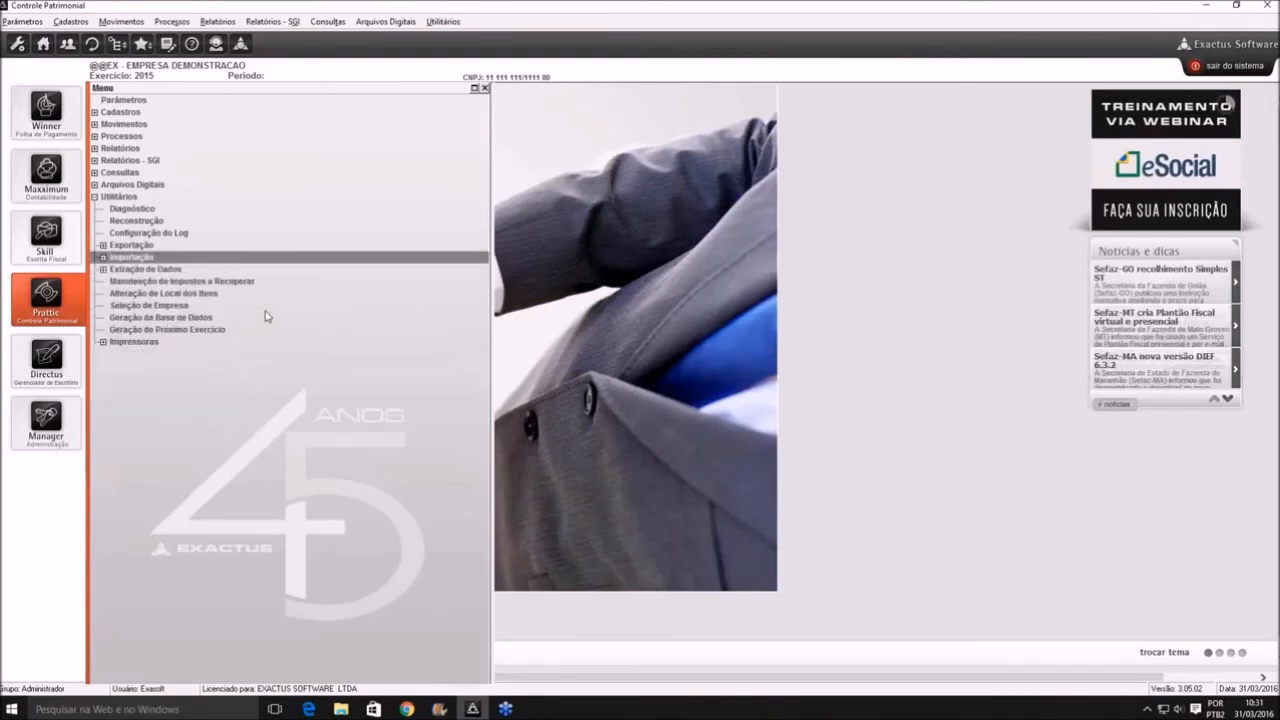
Look over the Edição, Extração and Impressão options under Extração de Dados
key(Down)
key(Right)
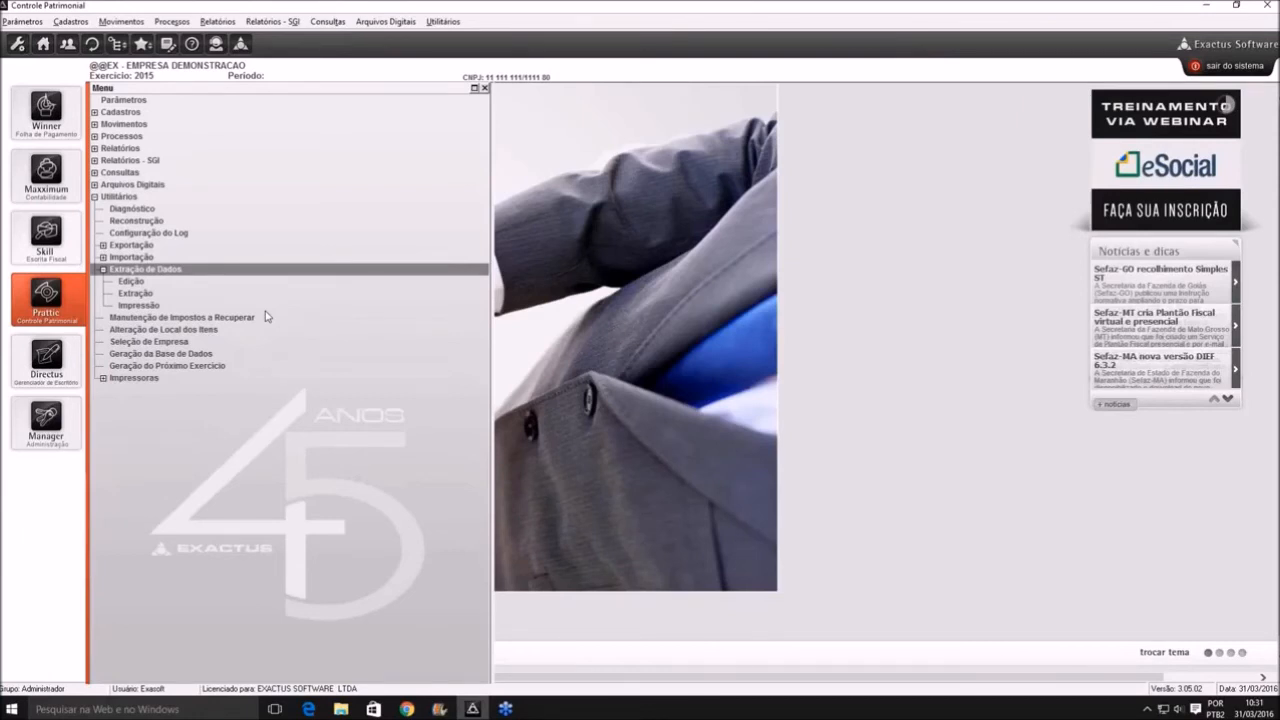
key(Up)
key(Up)
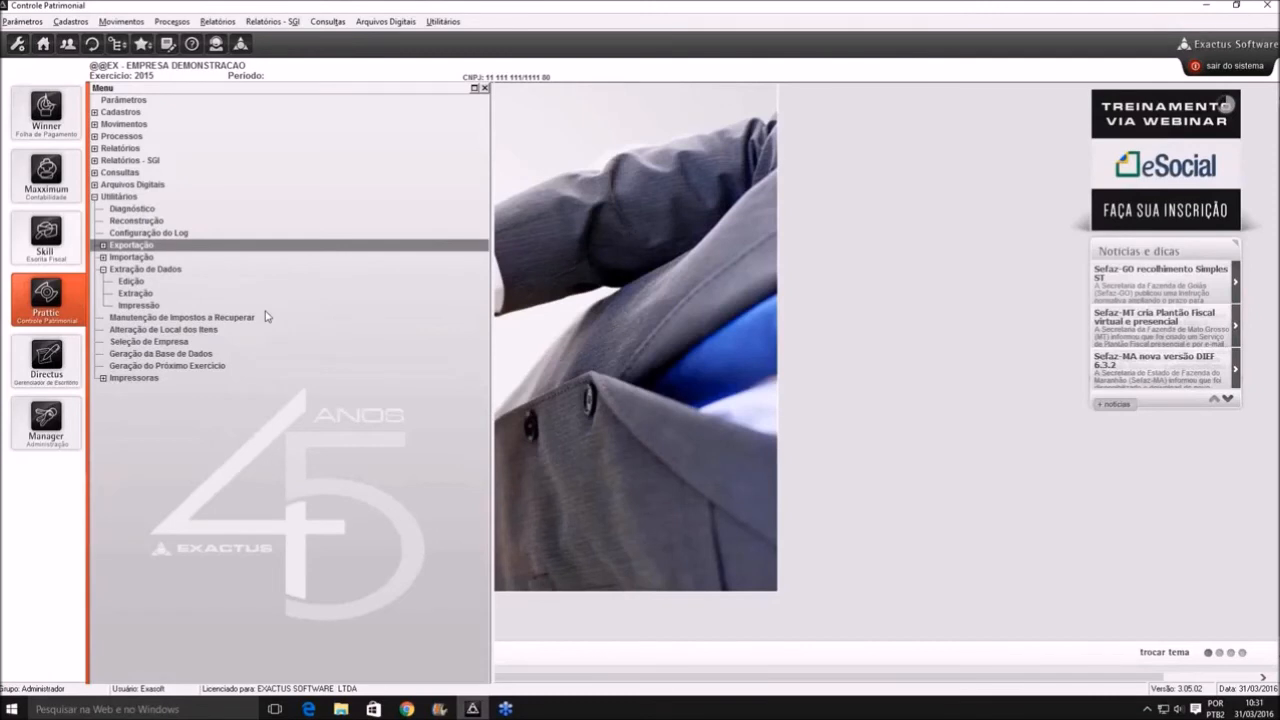
key(Down)
key(Down)
key(Down)
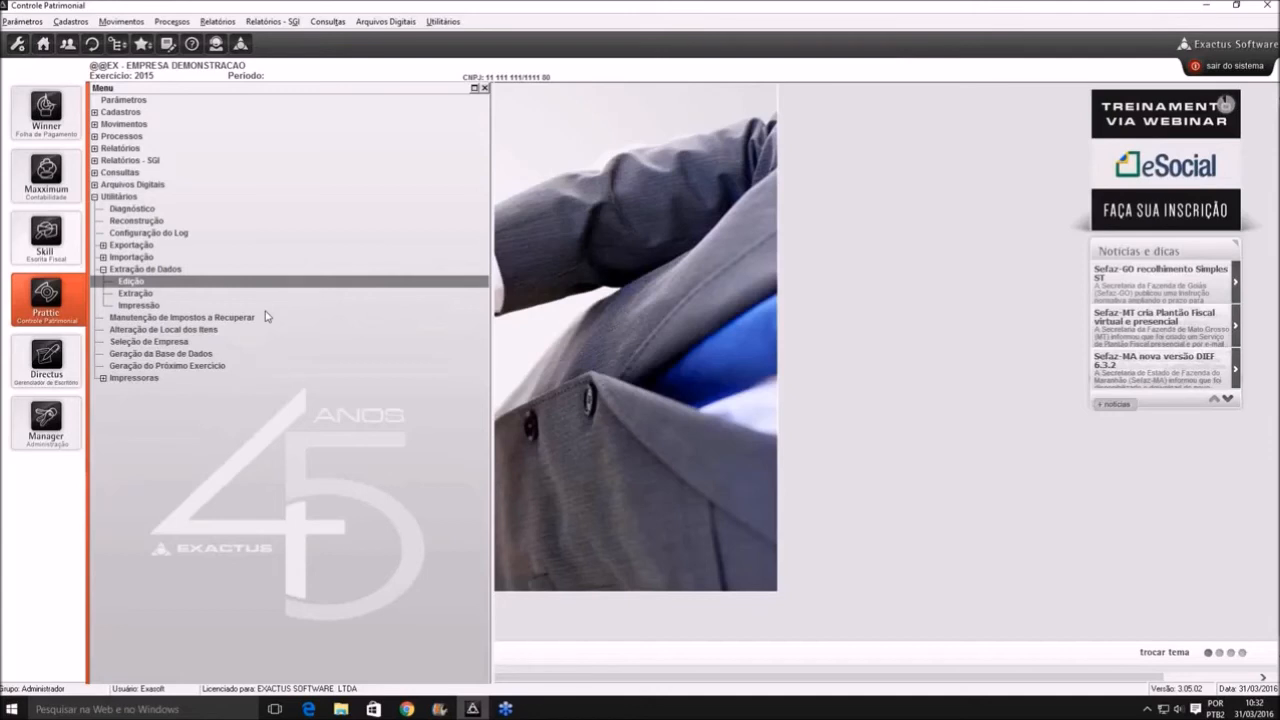
click(267, 317)
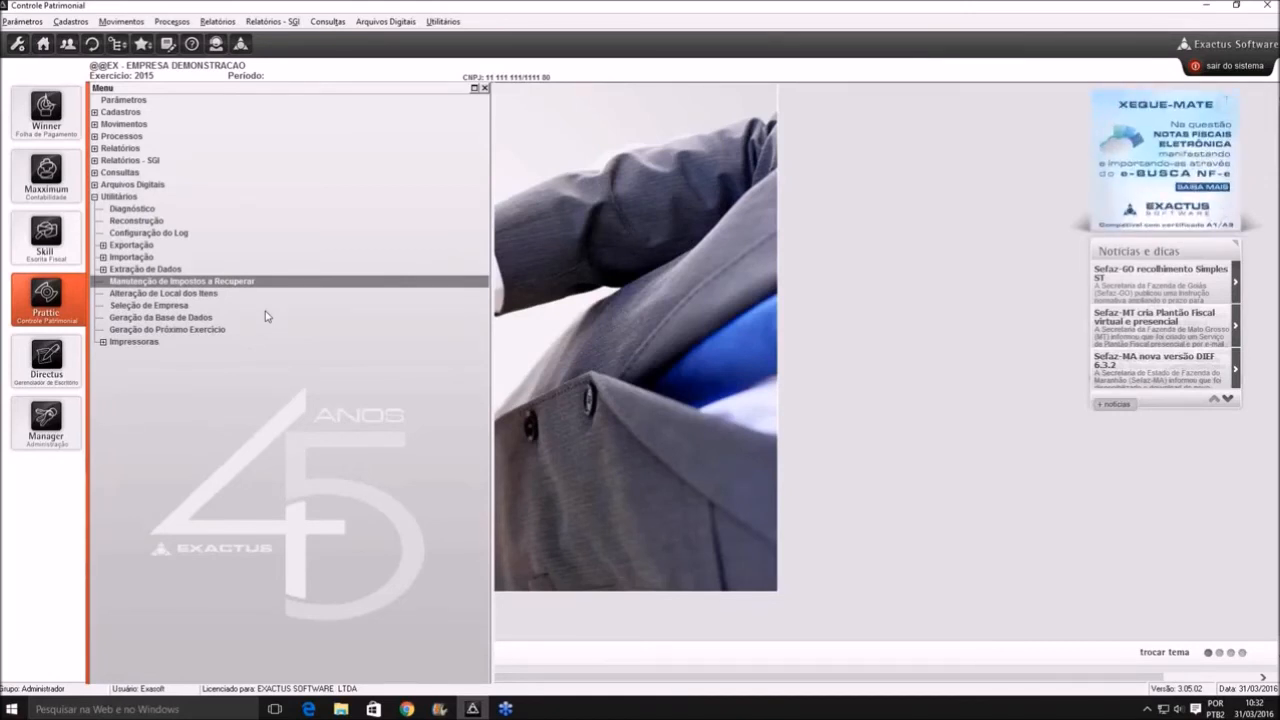
View the Alteração de Local dos Itens settings and close them without executing
key(Down)
key(Return)
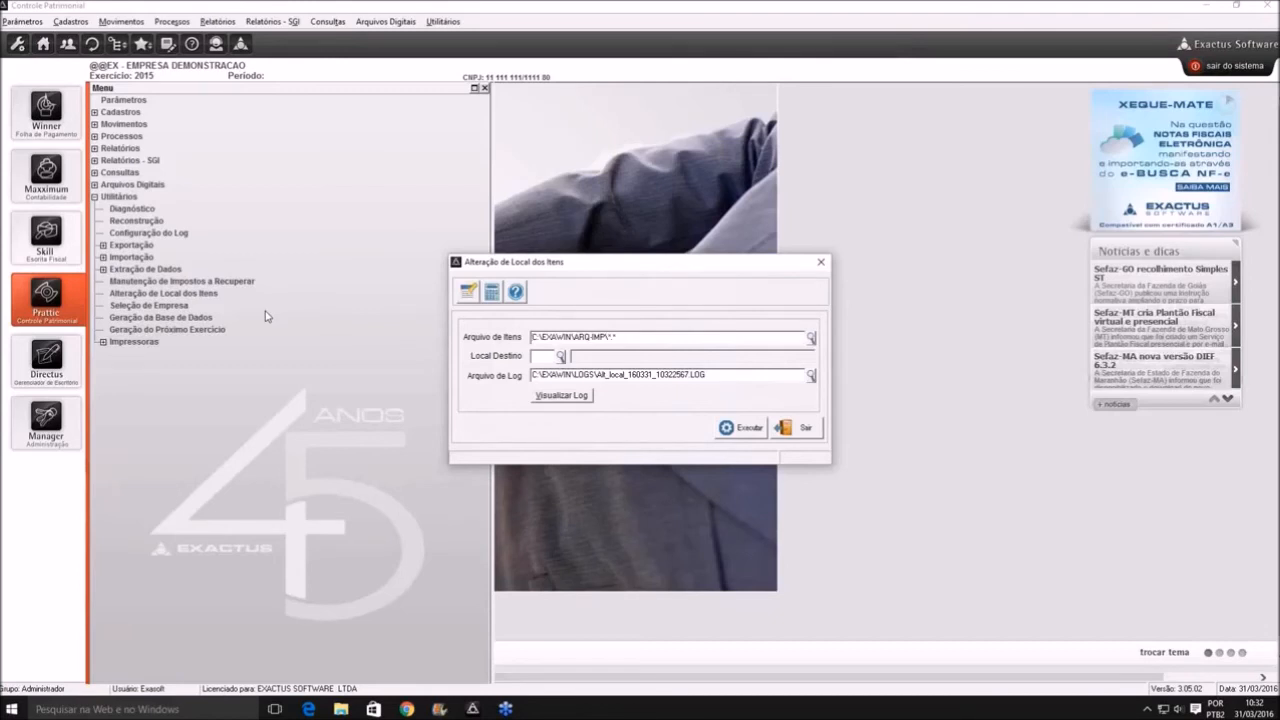
key(Escape)
Look over Seleção de Empresa, Geração da Base de Dados, Geração do Próximo Exercício and Impressoras, and collapse Utilitários
key(Down)
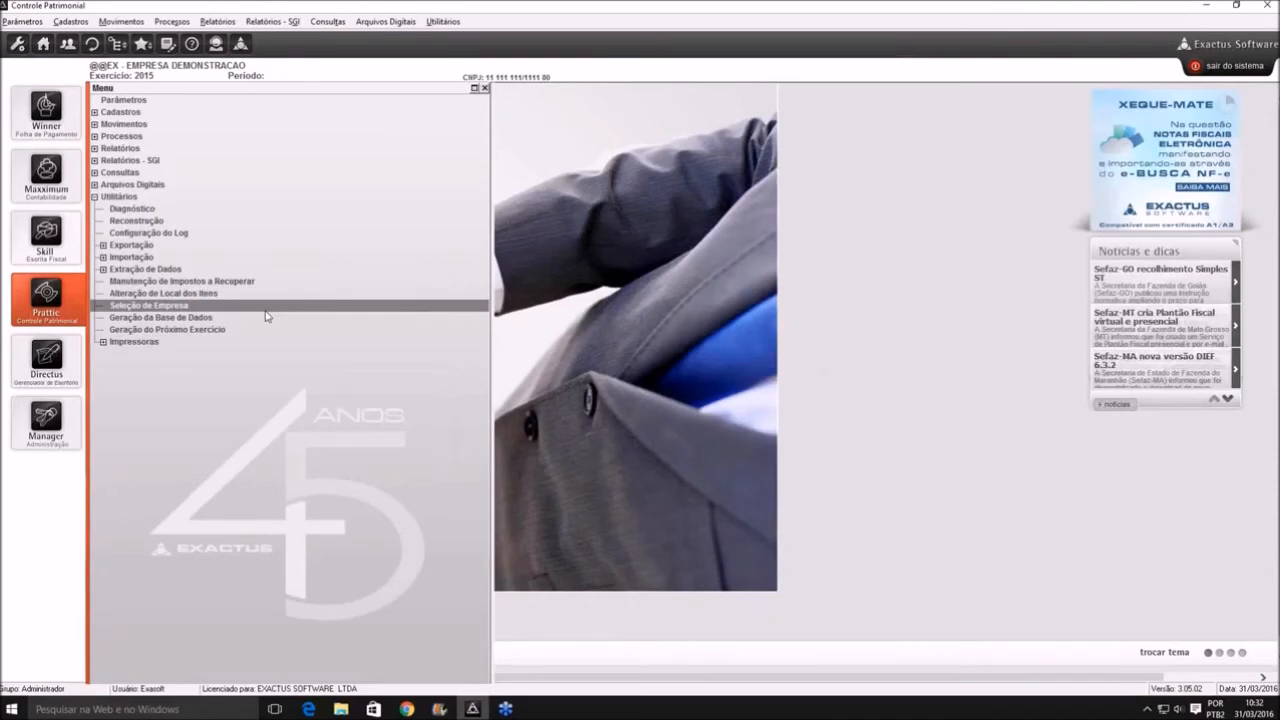
key(Down)
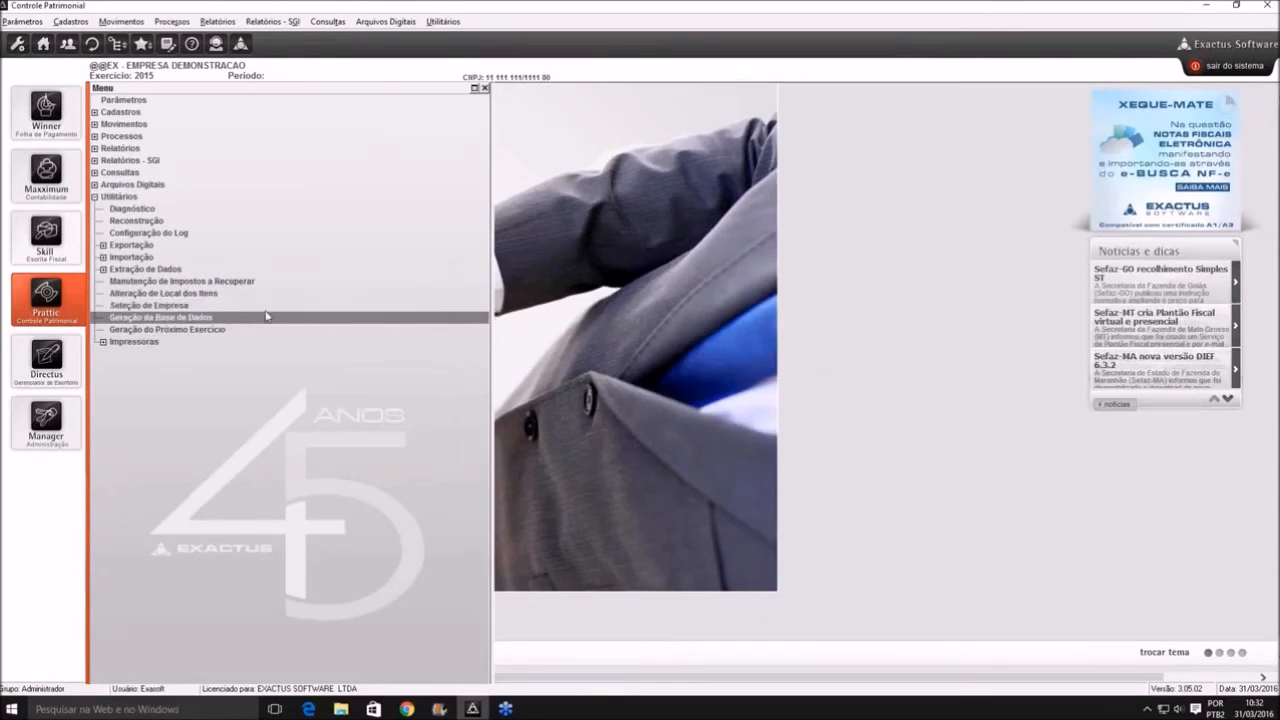
key(Down)
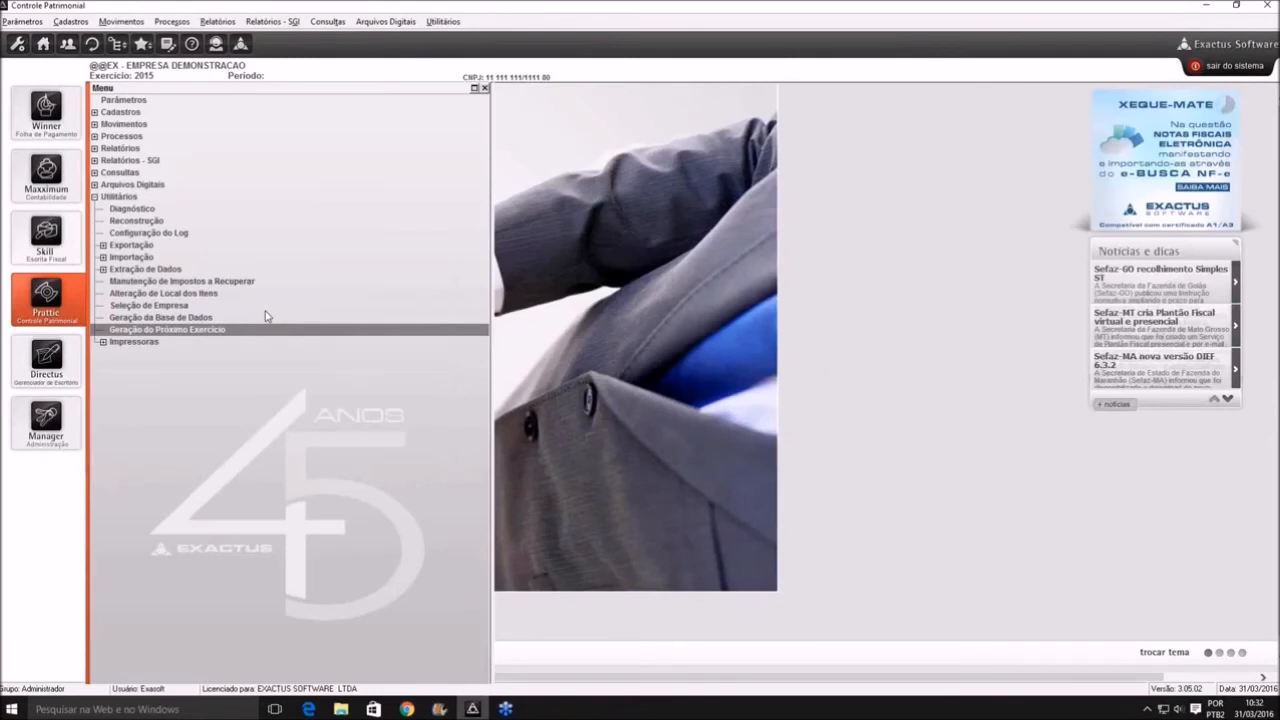
key(Down)
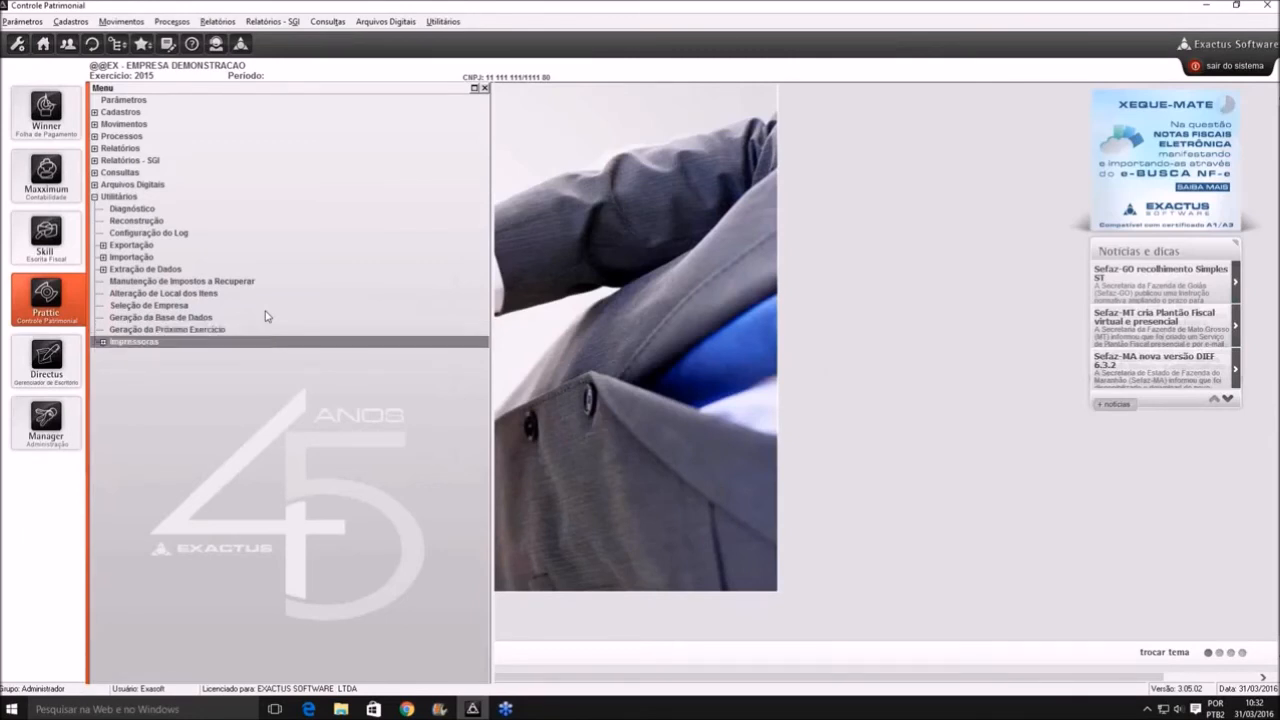
key(Right)
key(Down)
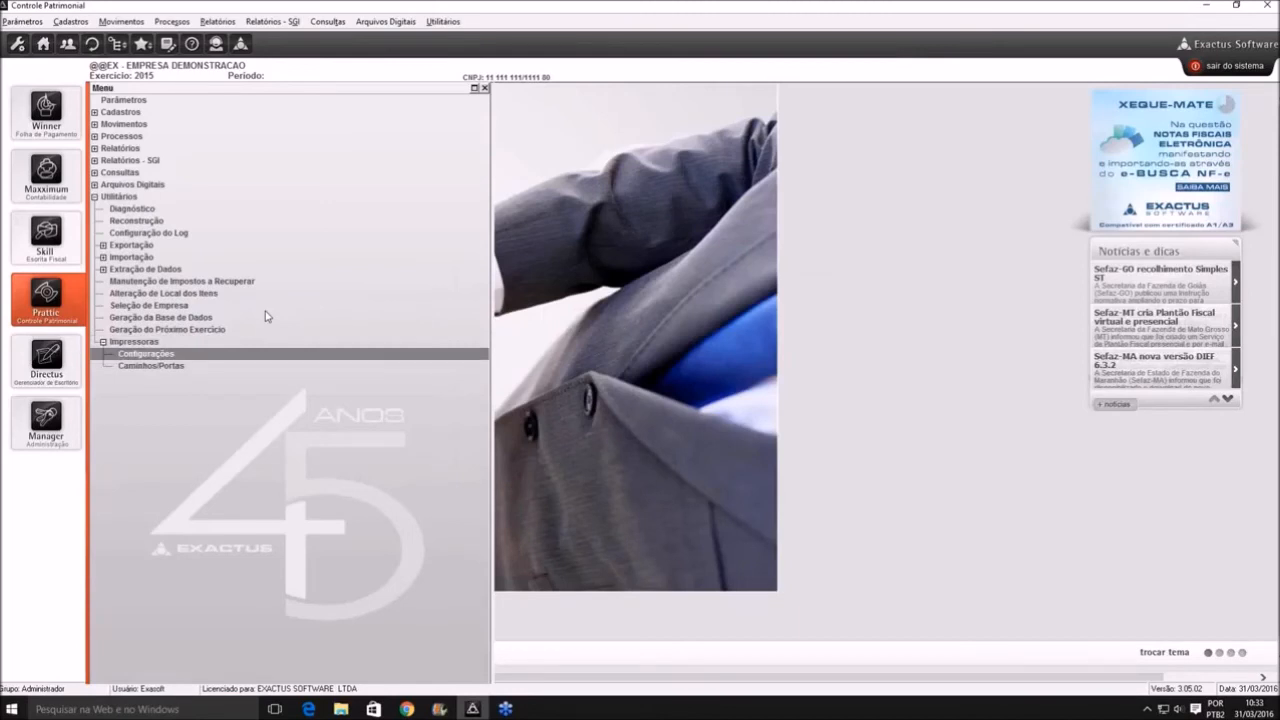
click(93, 198)
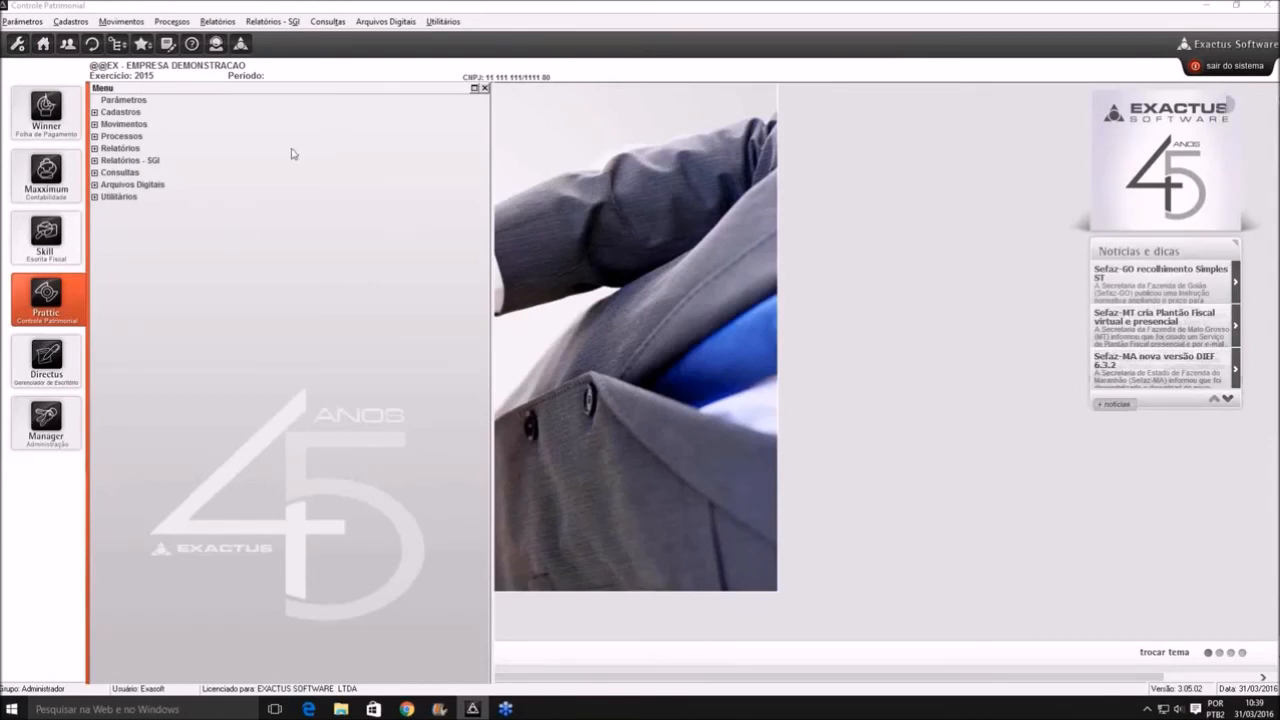
View the record of item 6, AQU CADEIRAS, in the Item register and close it without saving
click(96, 112)
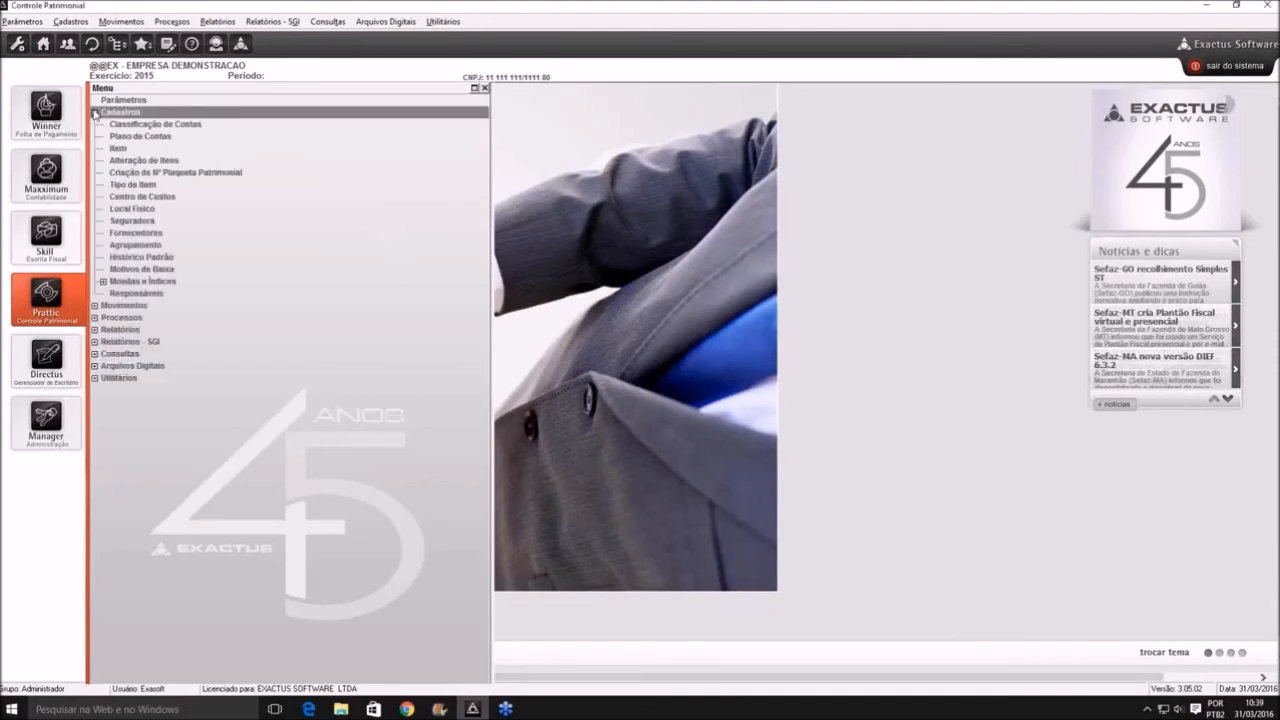
click(116, 148)
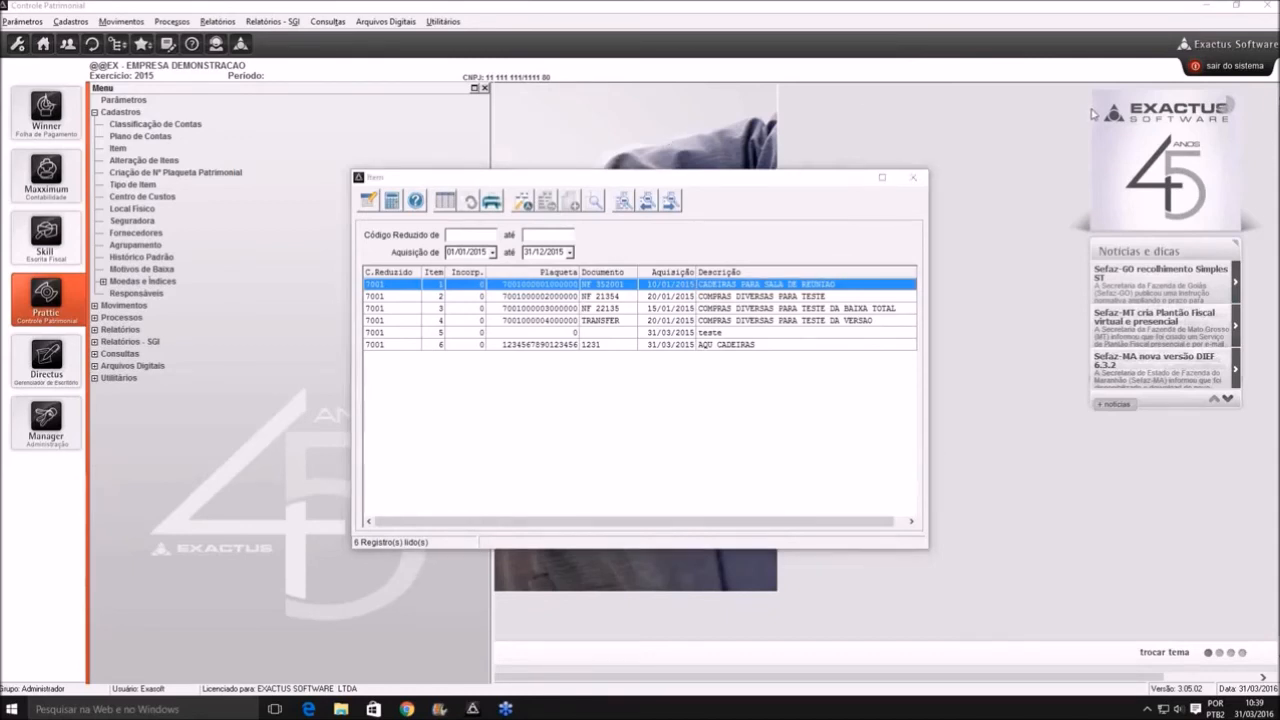
click(594, 346)
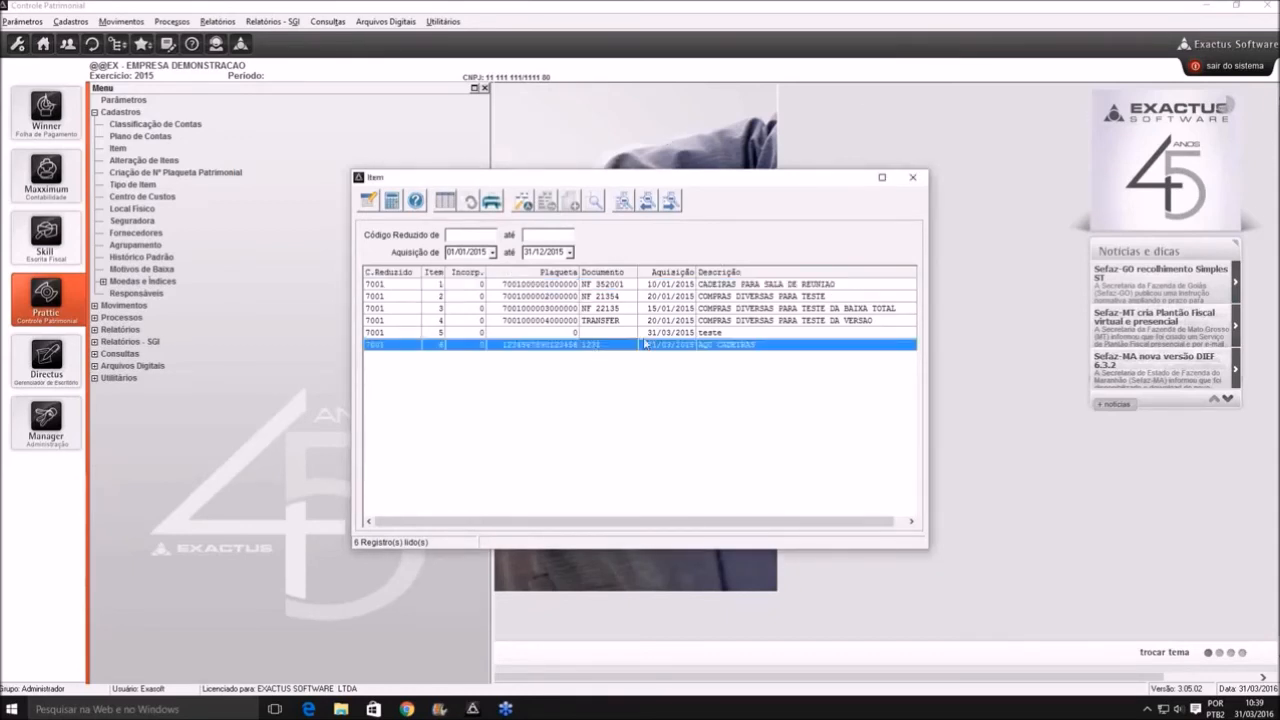
double_click(594, 346)
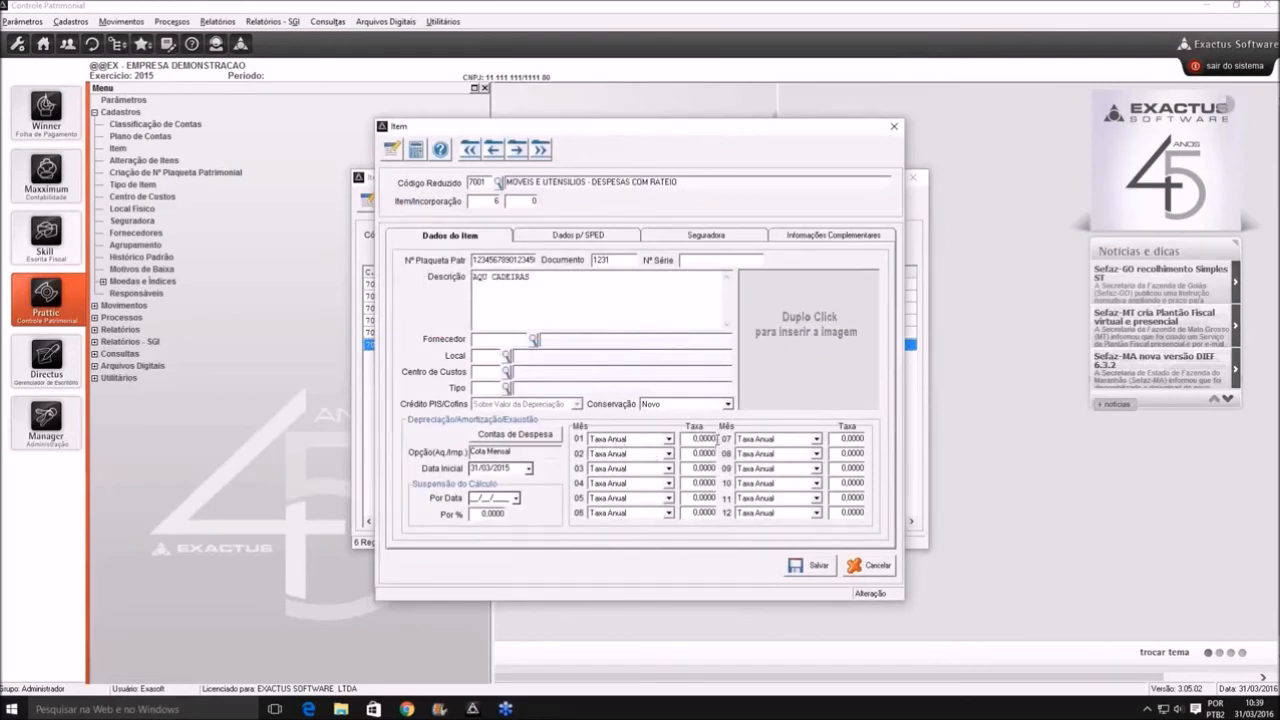
key(Escape)
key(Escape)
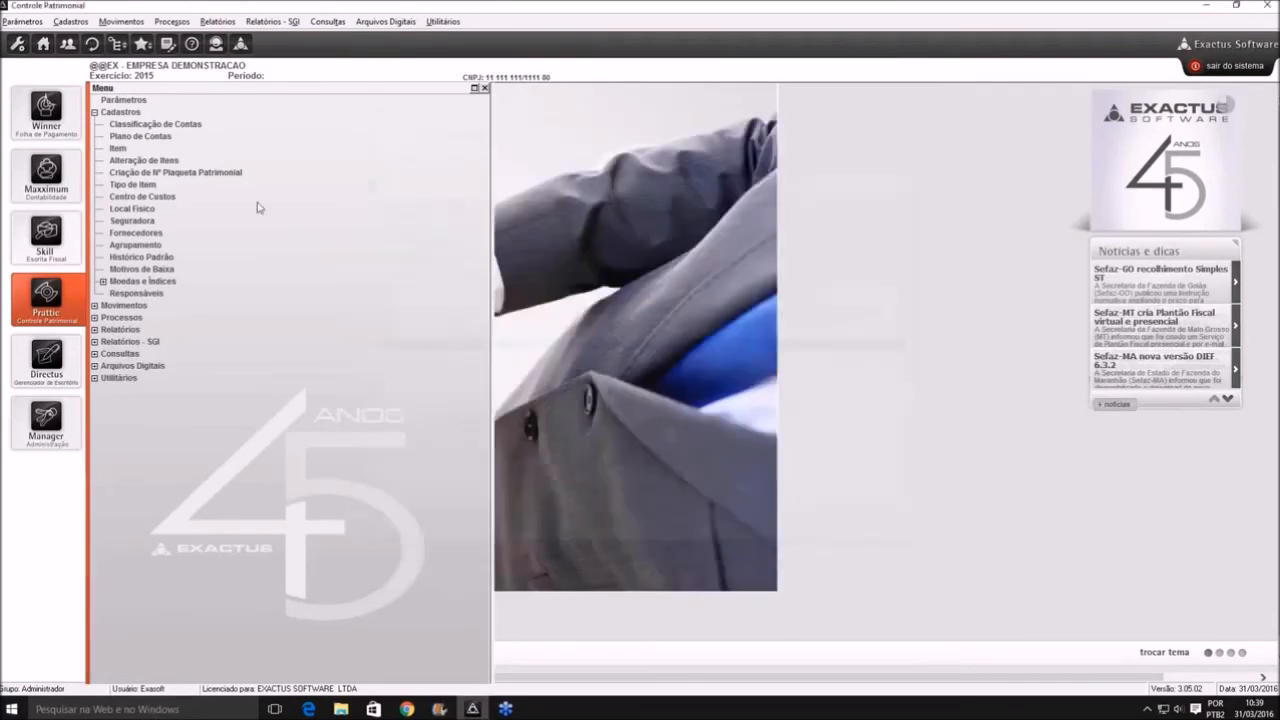
View the depreciation rates of account 7001 in Plano de Contas, close it and open a blank new account record
double_click(117, 137)
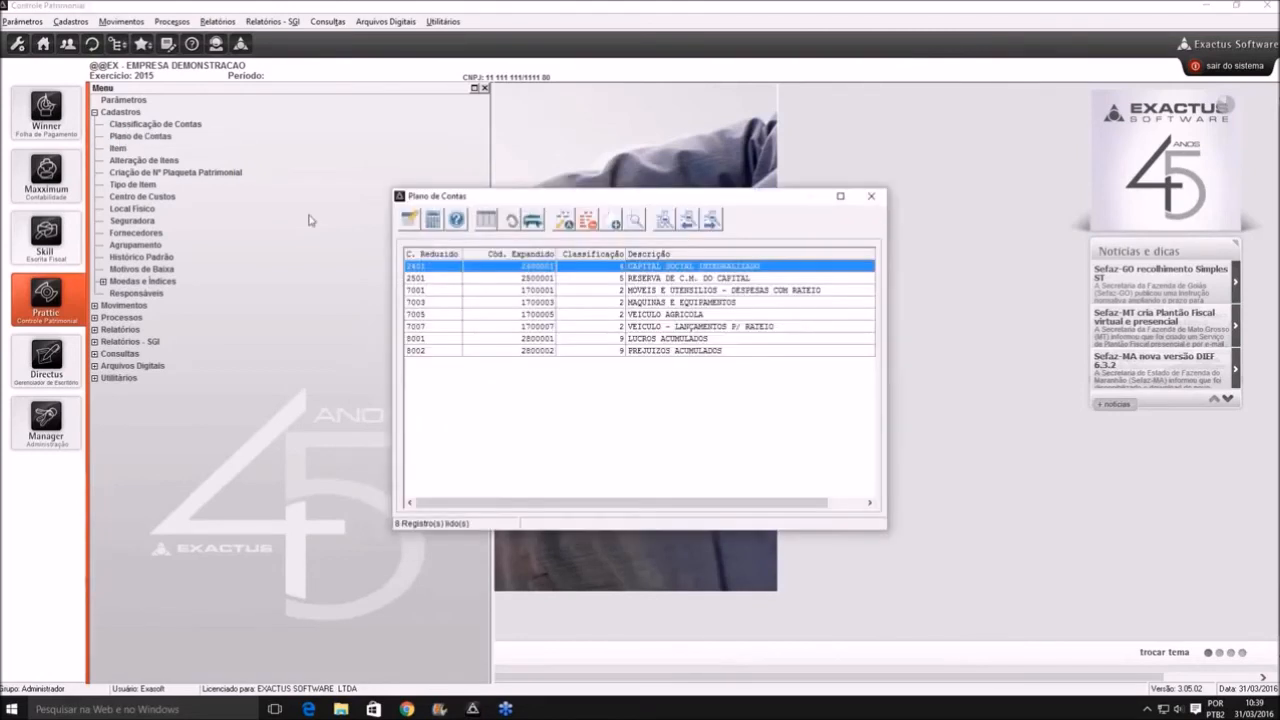
double_click(450, 292)
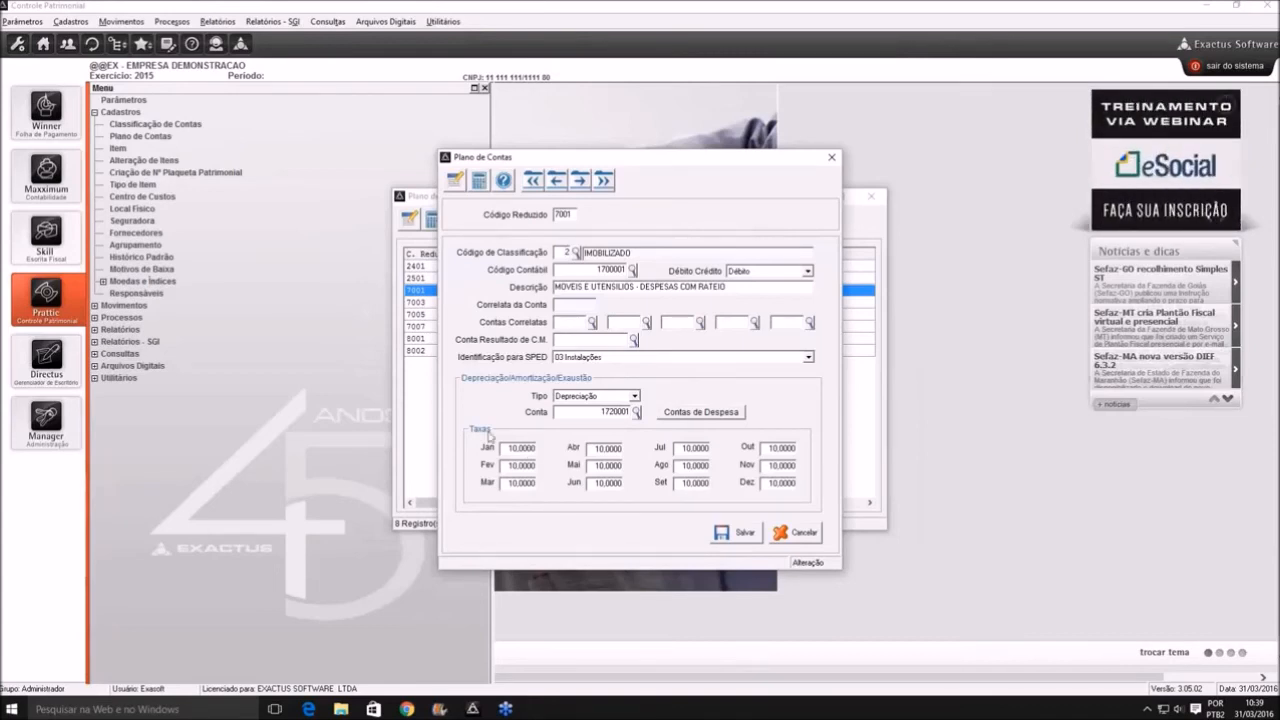
drag(506, 447, 546, 450)
key(Escape)
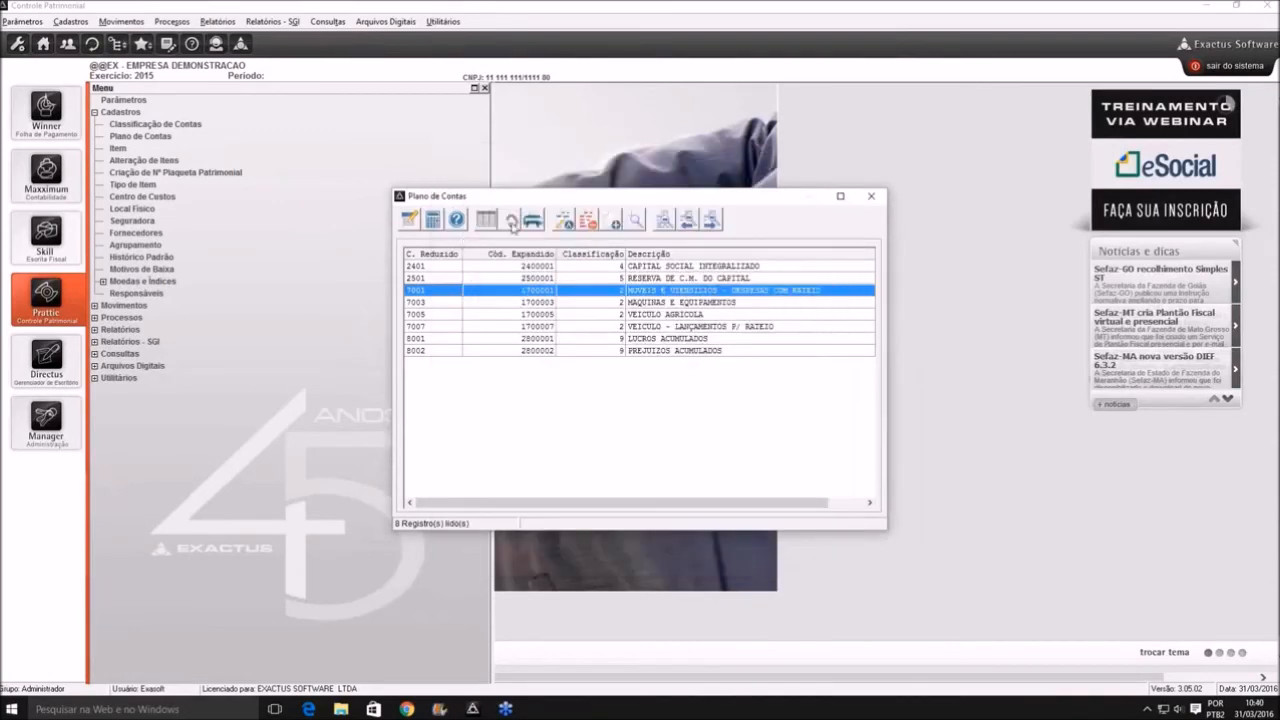
click(610, 224)
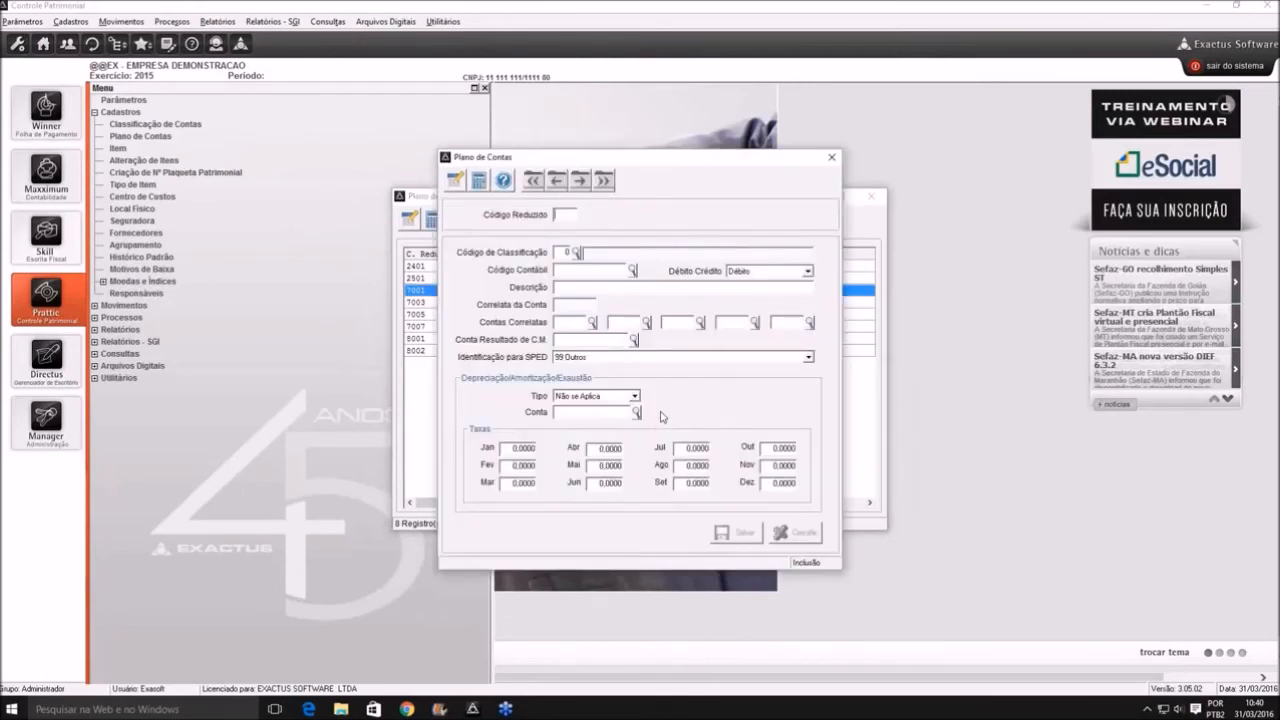
Enter a reduced code for the new account and choose classification 2, IMOBILIZADO
text(70)
text(0)
key(Tab)
key(F2)
key(Down)
key(Down)
key(Down)
key(Down)
key(Down)
key(Down)
key(Down)
key(Down)
key(Down)
key(Up)
key(Up)
key(Up)
key(Up)
key(Up)
key(Up)
key(Up)
key(Up)
key(Return)
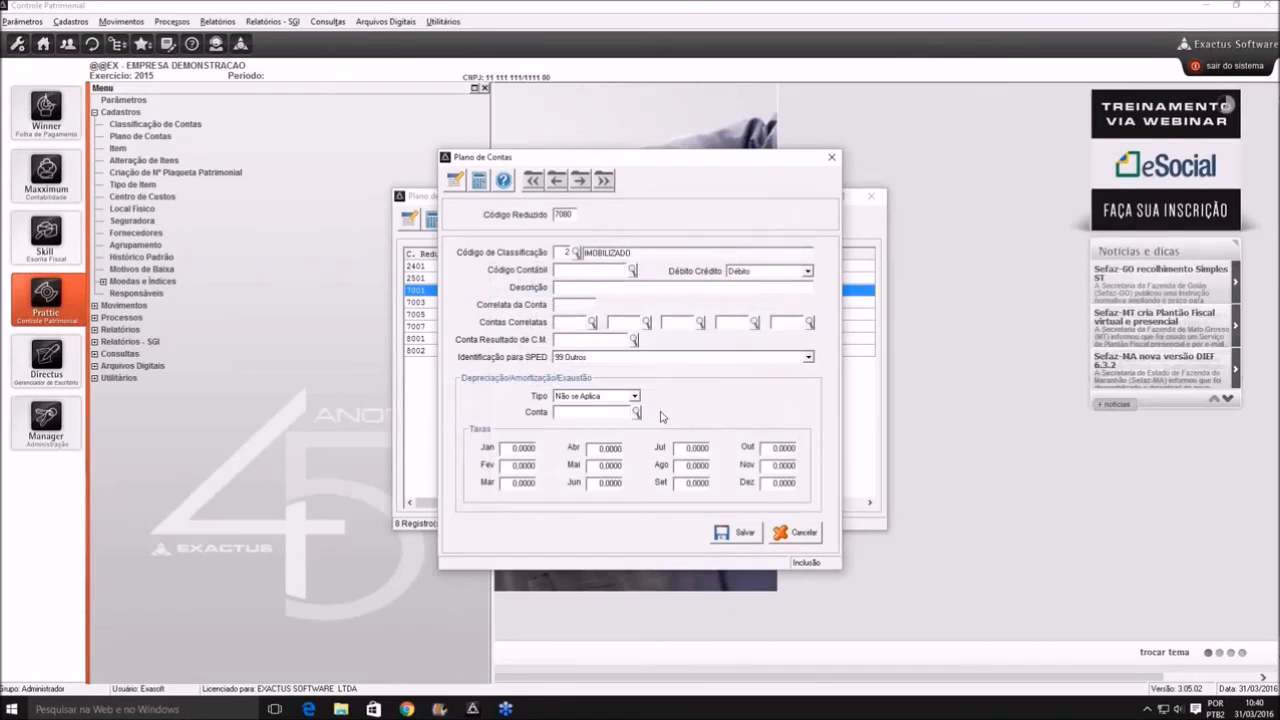
Look up the chart of accounts and assign accounting code 1111000, FILIAL I, to the new account
key(F2)
key(Escape)
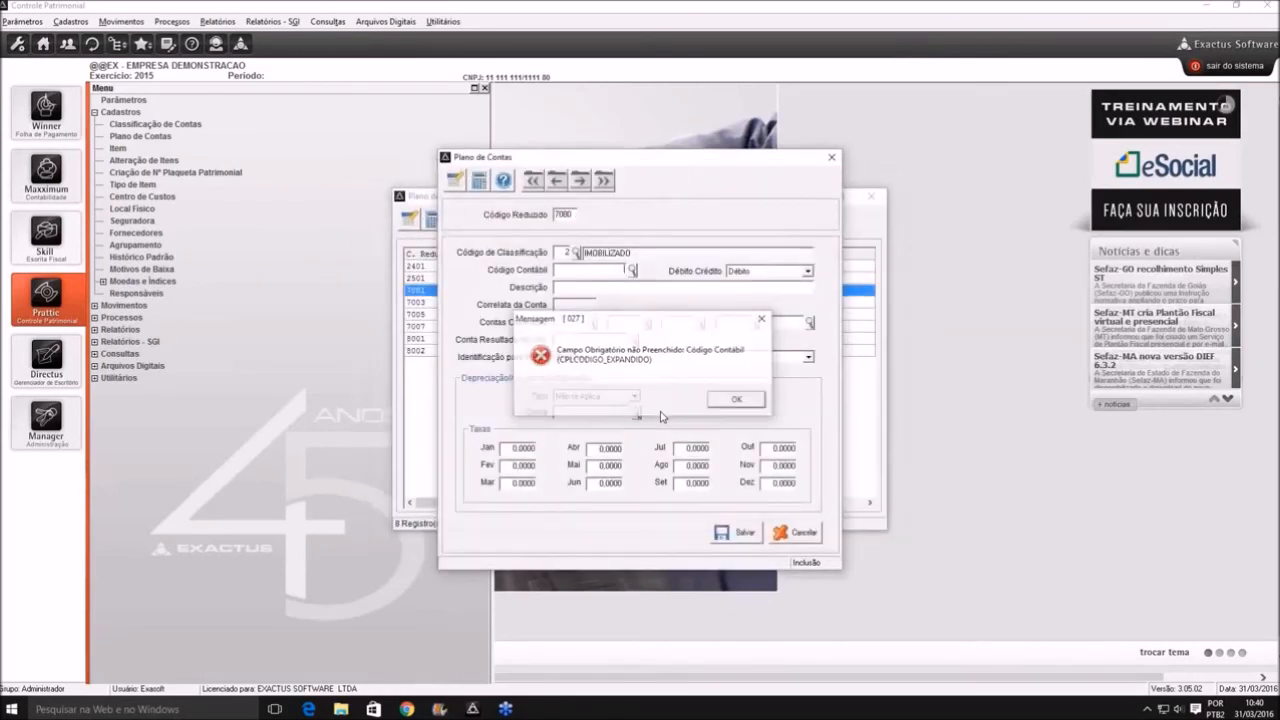
key(Return)
key(F2)
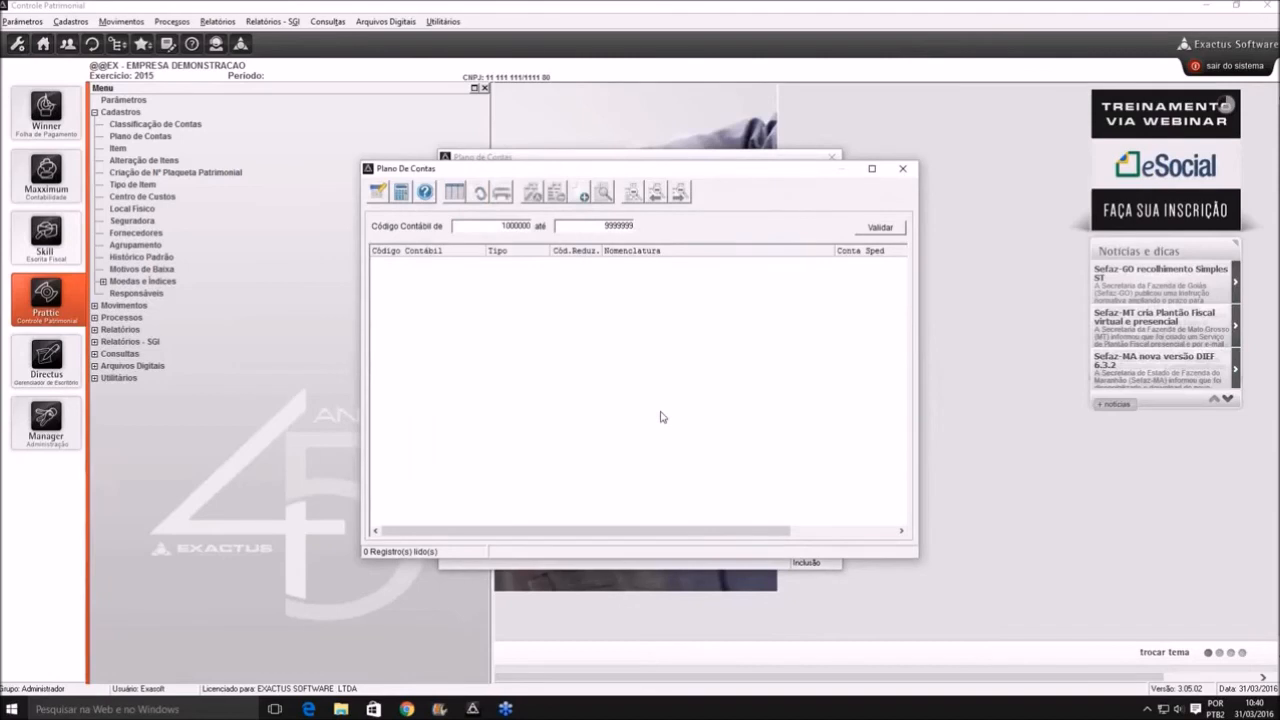
key(F2)
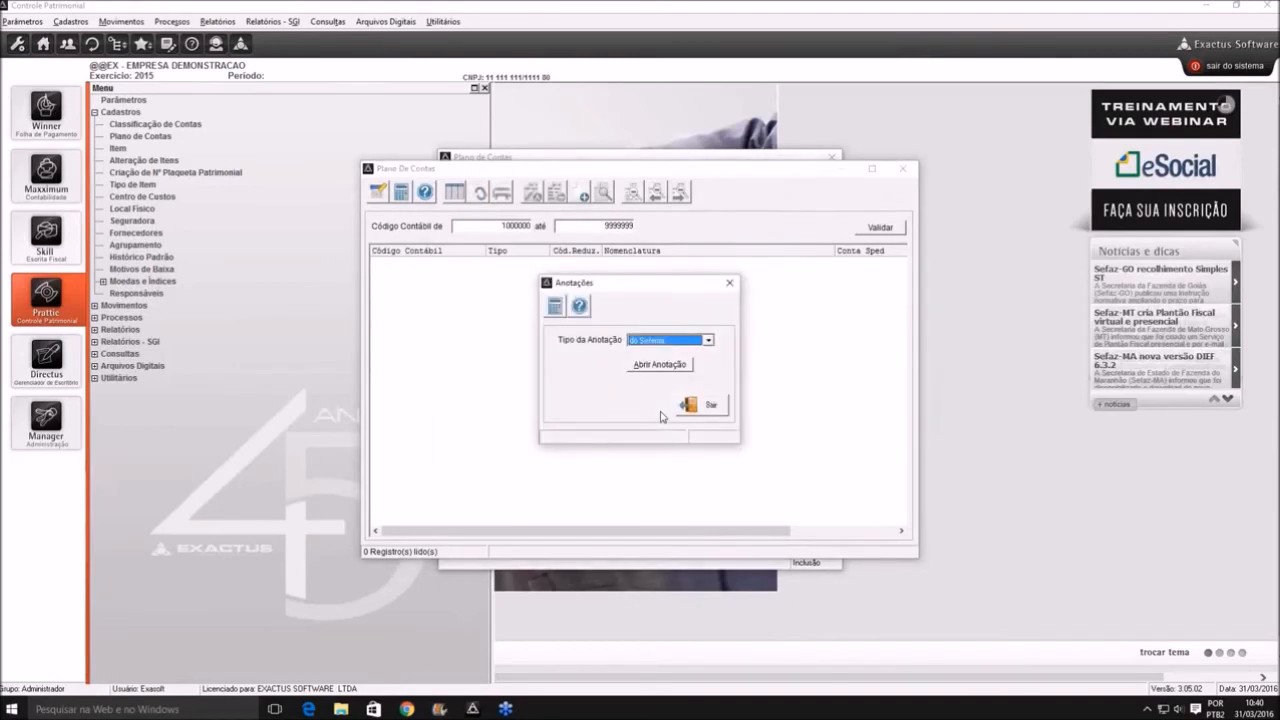
click(690, 404)
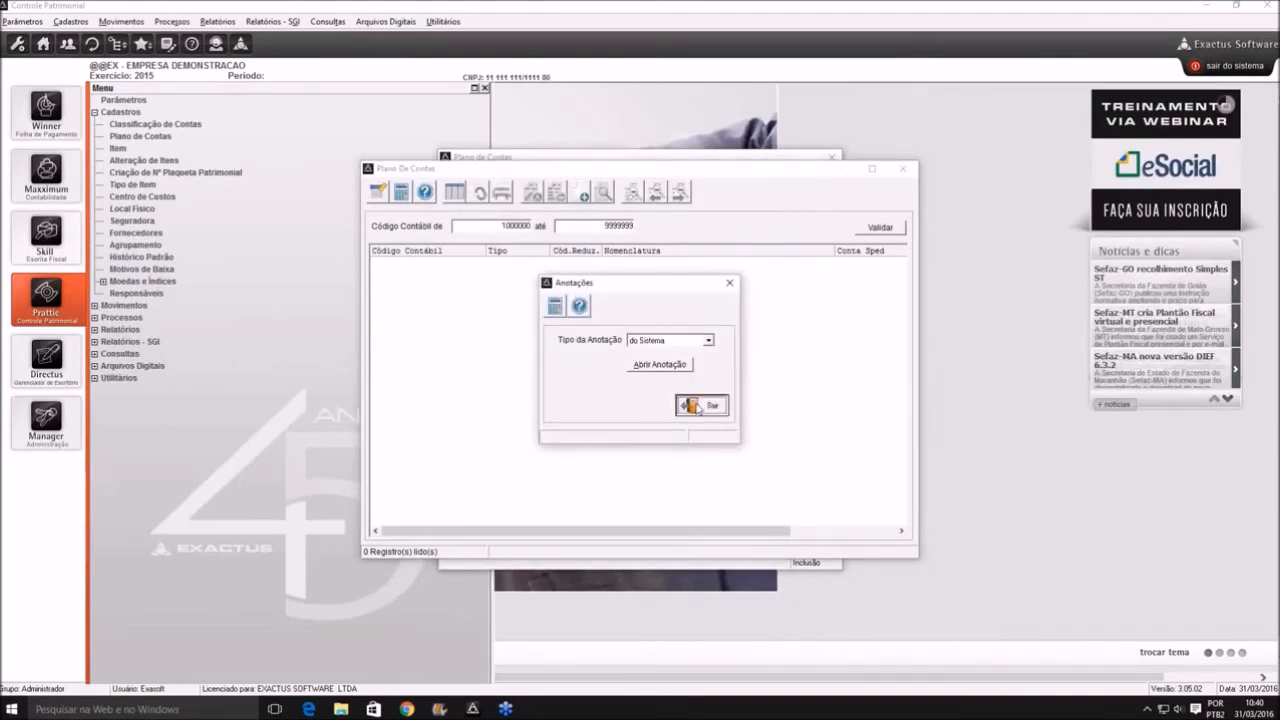
click(448, 188)
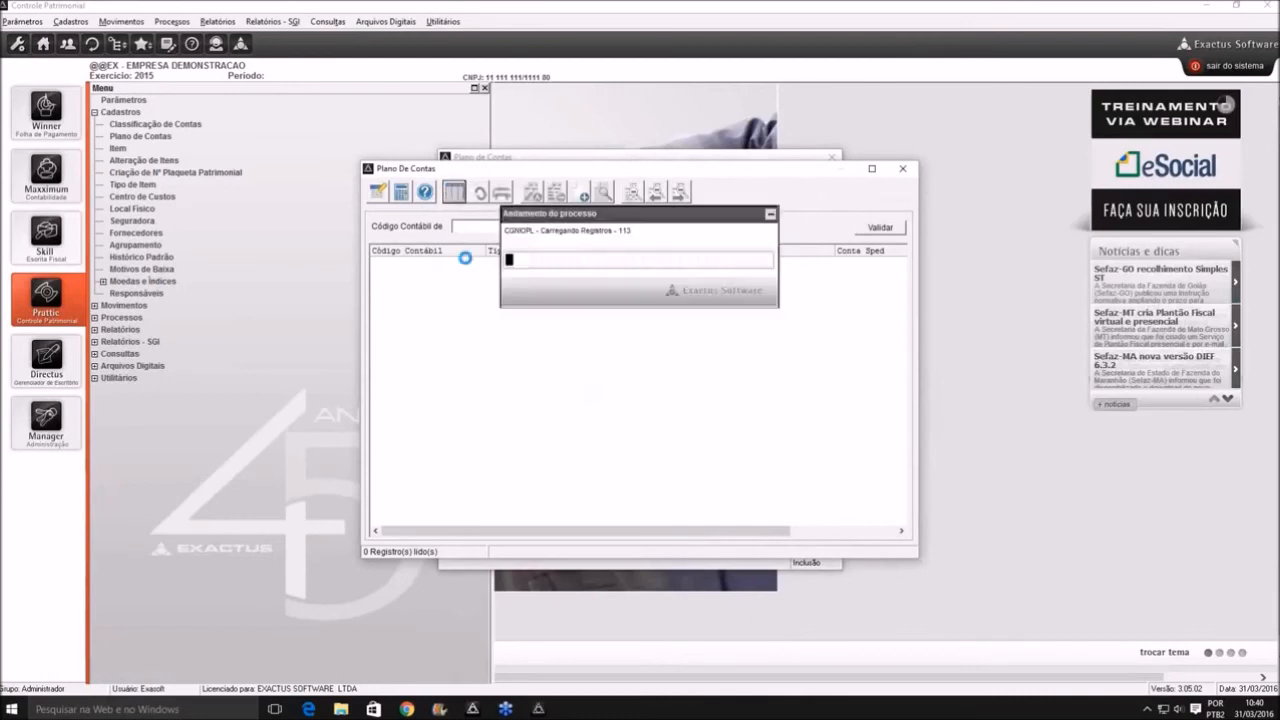
double_click(638, 492)
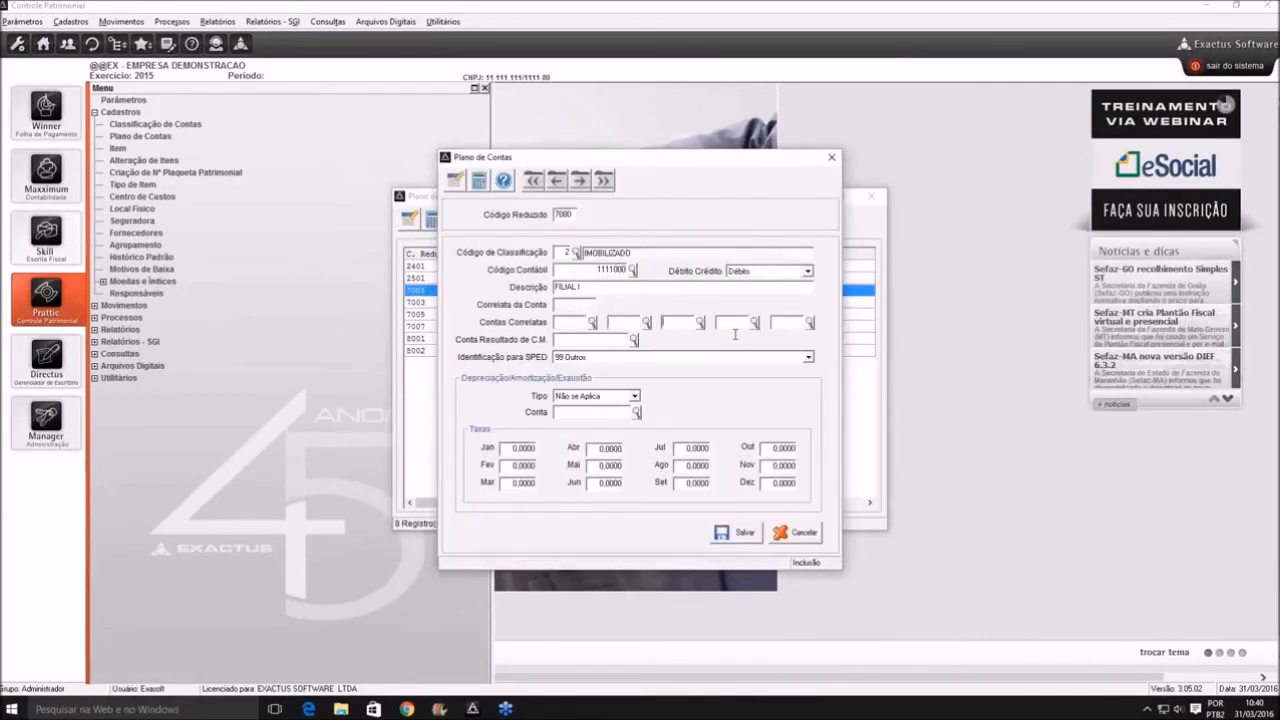
Set the new account's depreciation type to Depreciação and its January rate to 10, filling all twelve months
key(Tab)
key(Tab)
key(Tab)
key(Down)
key(Down)
key(Tab)
key(Tab)
text(10)
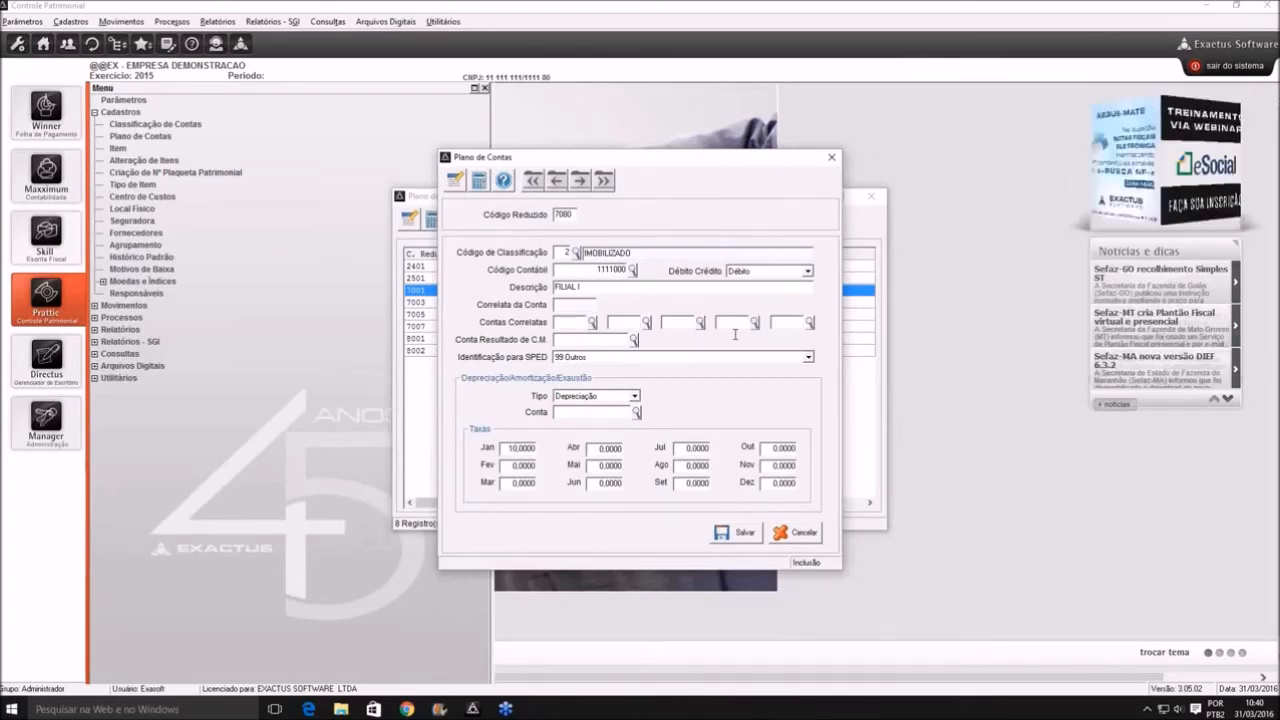
key(Tab)
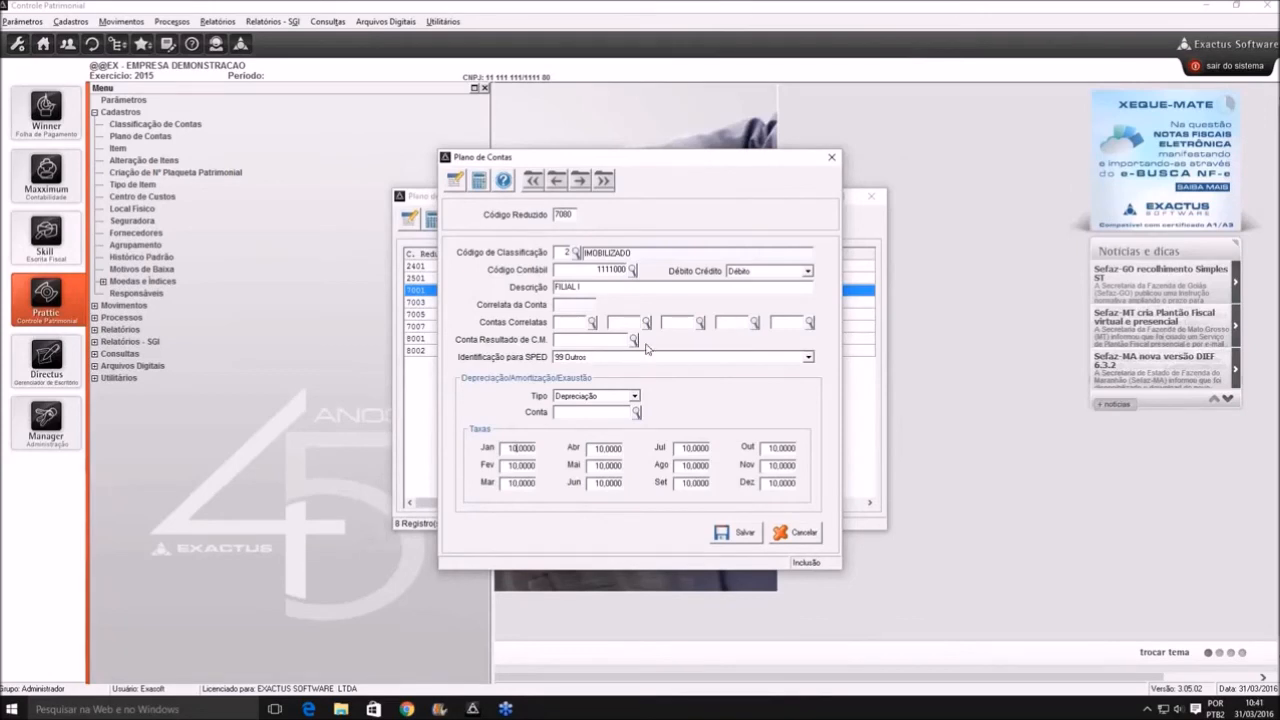
Discard the new account without saving and close the Plano de Contas register
key(Escape)
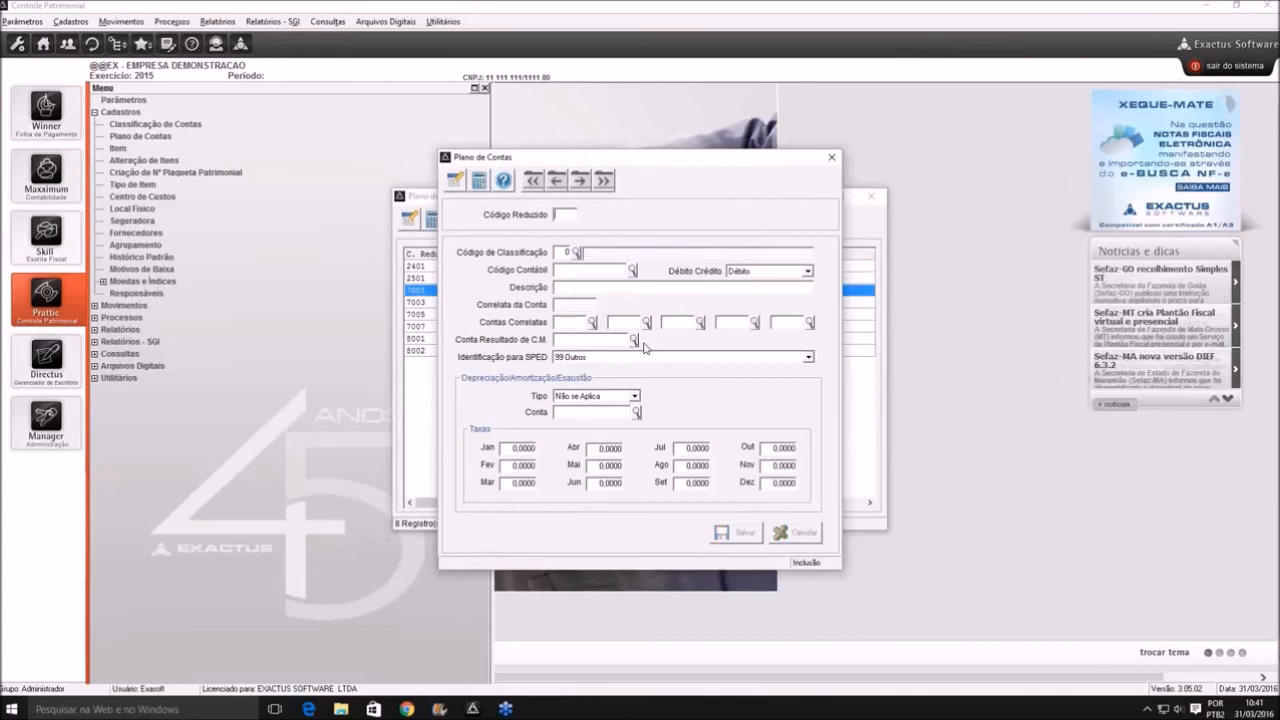
key(Escape)
click(870, 197)
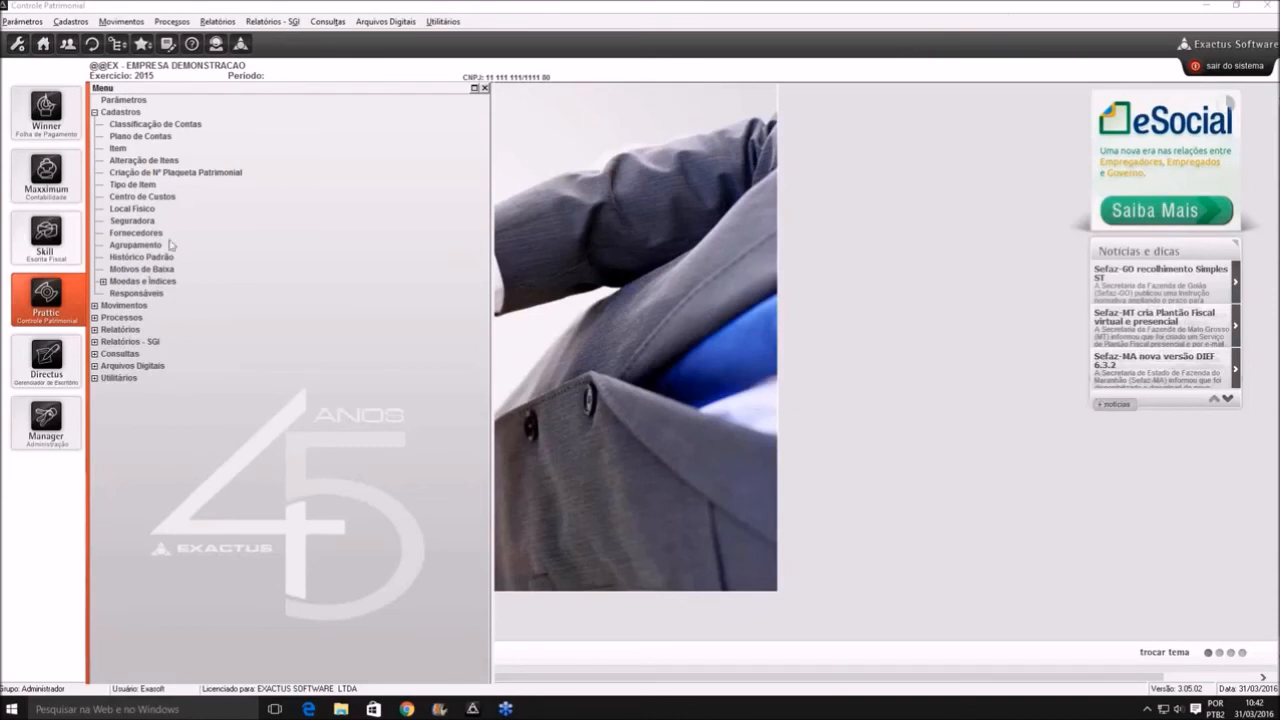
Open item 6, AQU CADEIRAS, from the Item register and set its month 04 annual rate to 20
double_click(129, 148)
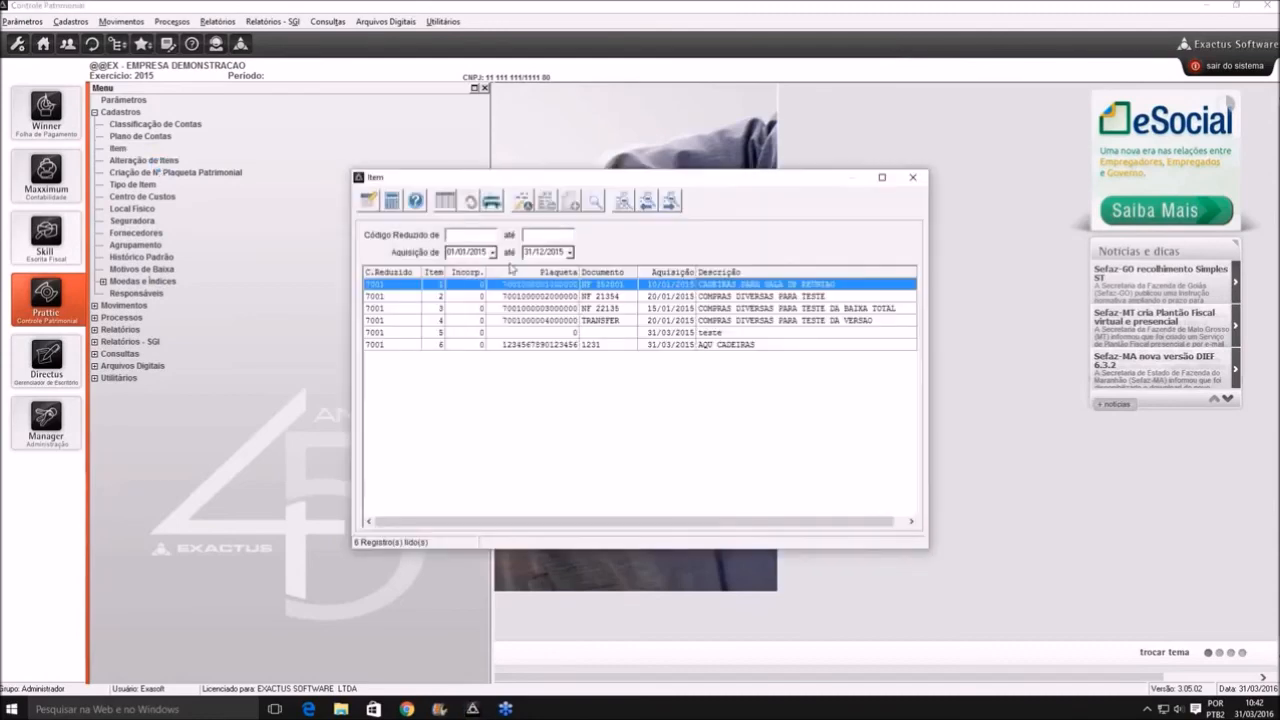
double_click(452, 344)
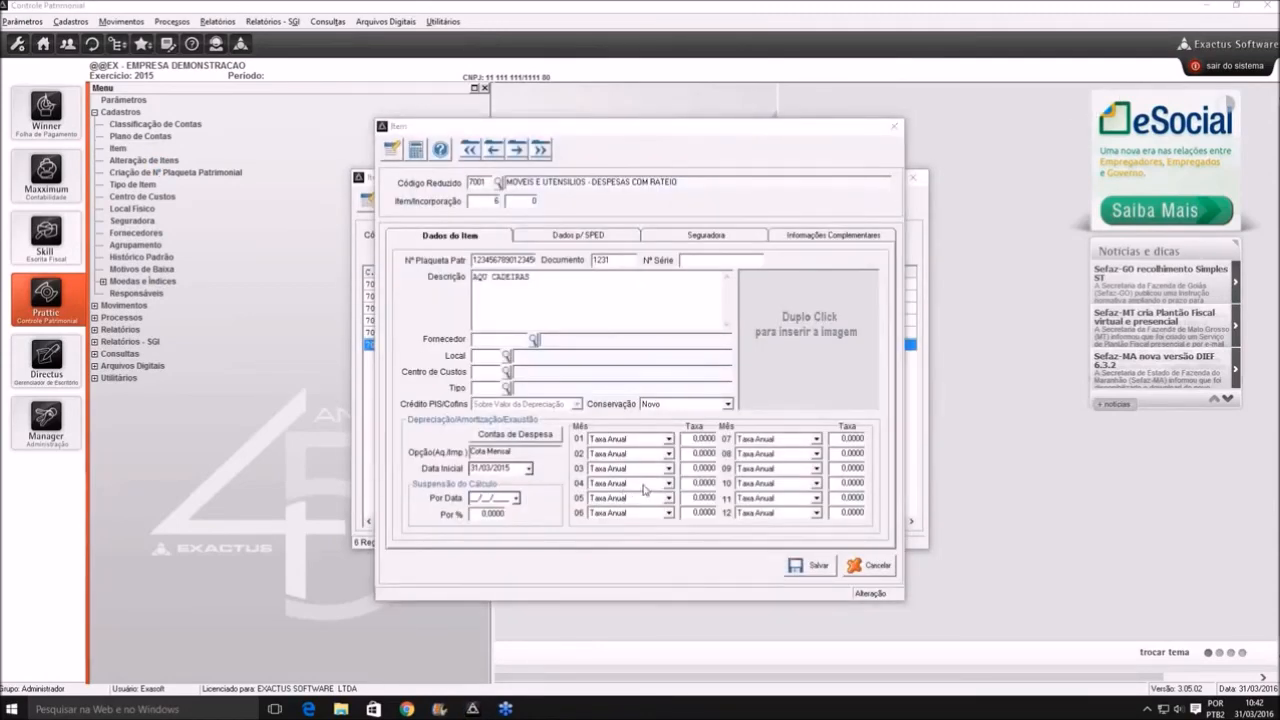
click(692, 482)
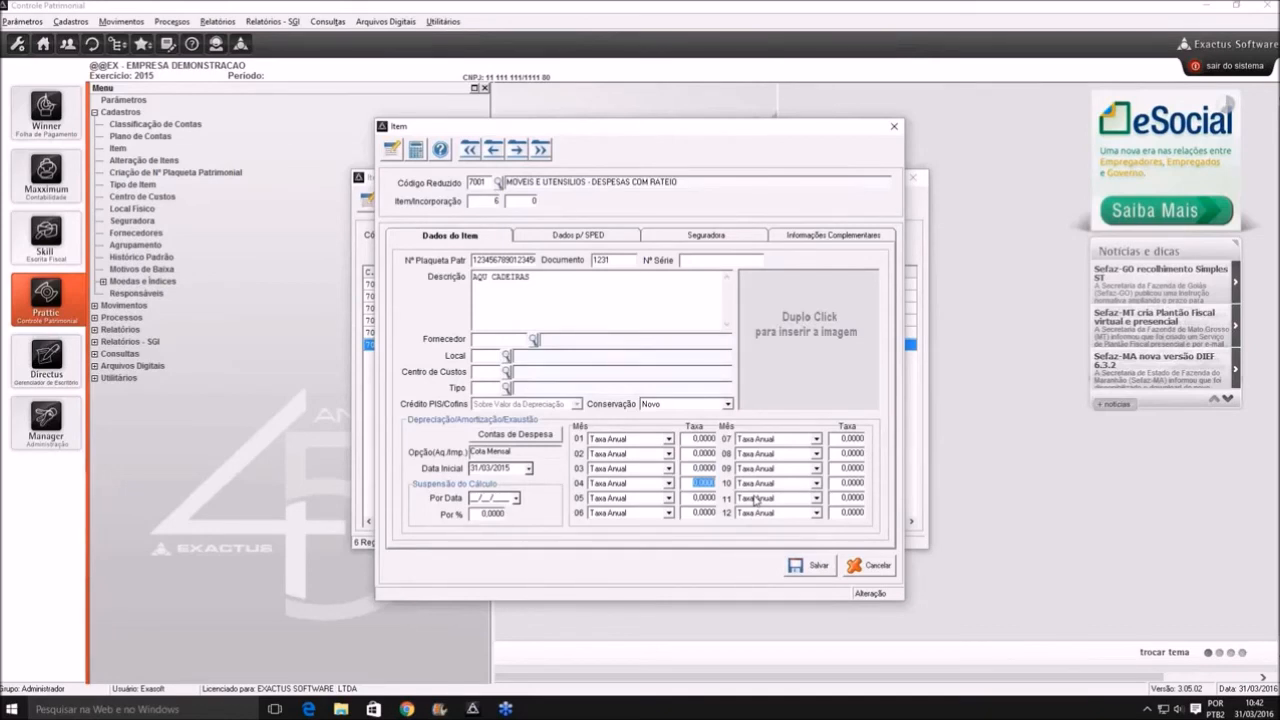
text(2)
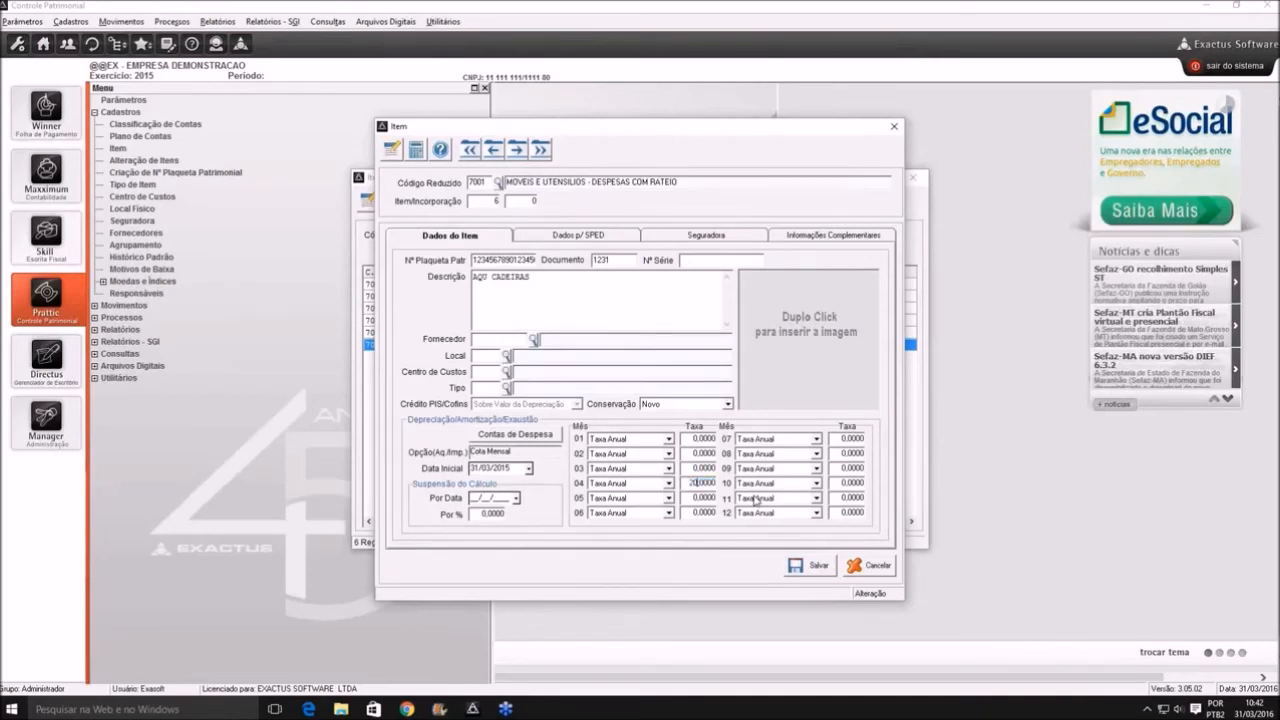